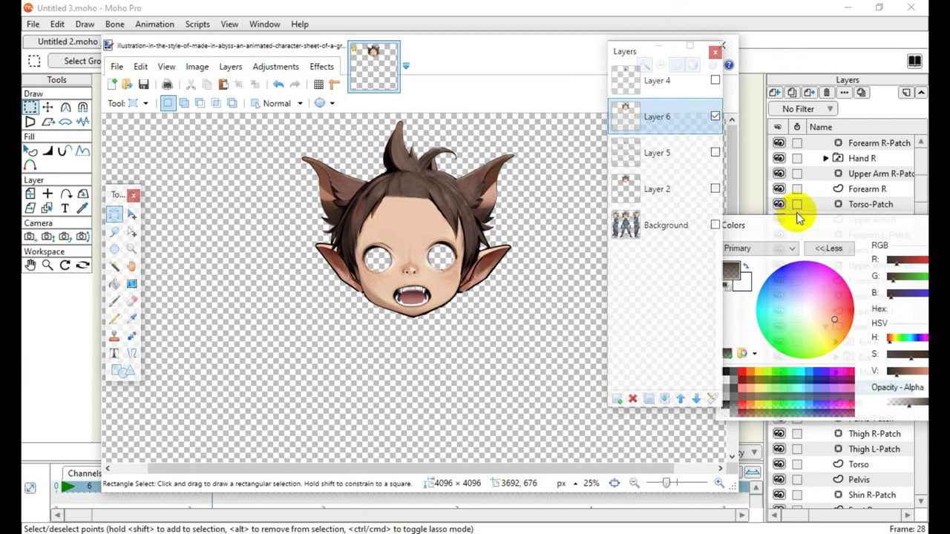
Select a rectangle of about 1421 × 1249 px around the head on Layer 6 and copy it
left_click_drag(778, 227, 901, 124)
left_click_drag(642, 52, 590, 90)
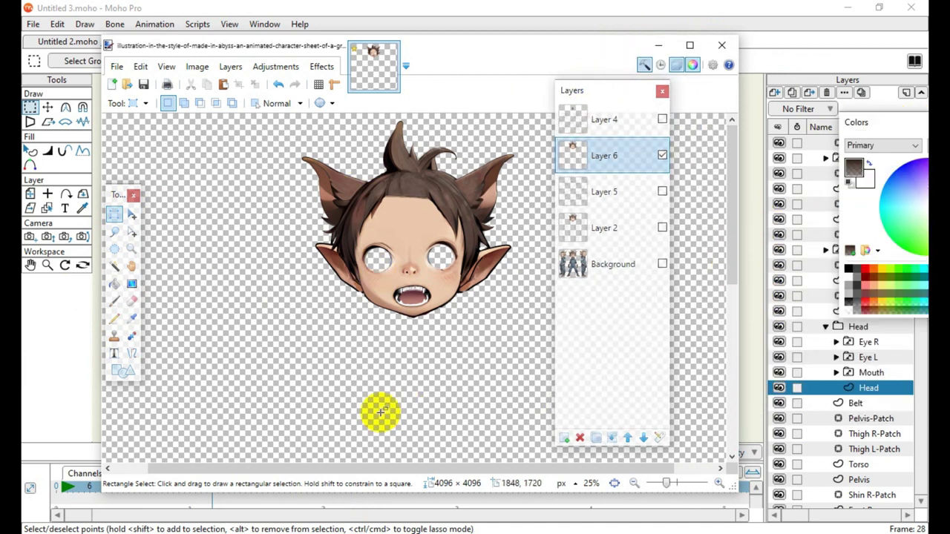
left_click_drag(287, 330, 534, 77)
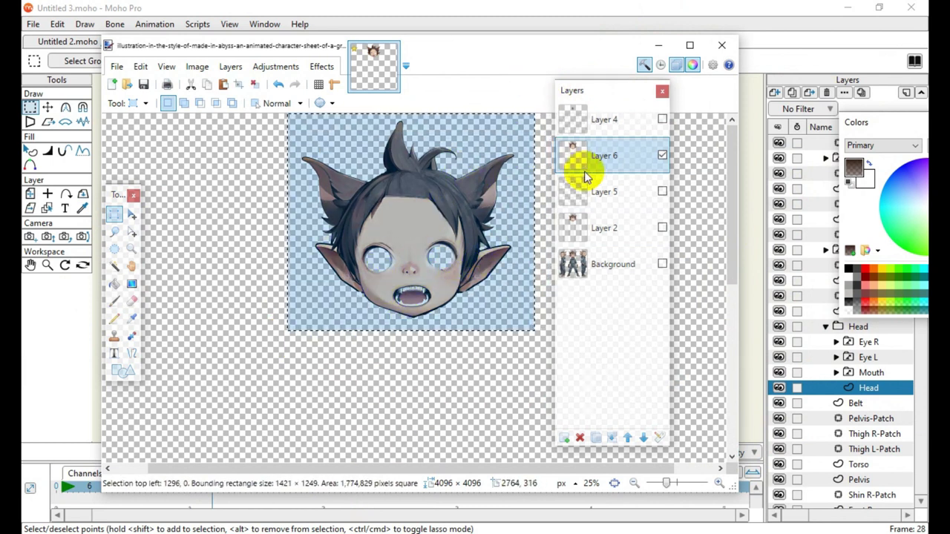
left_click(141, 66)
left_click(175, 133)
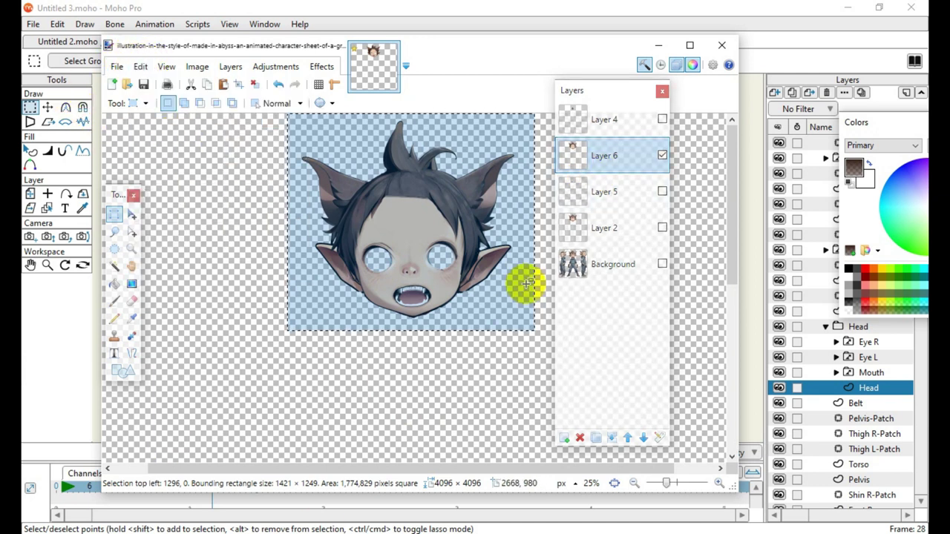
Switch to Inkscape, paste the copied head image and move it left on the canvas
key("alt+Tab")
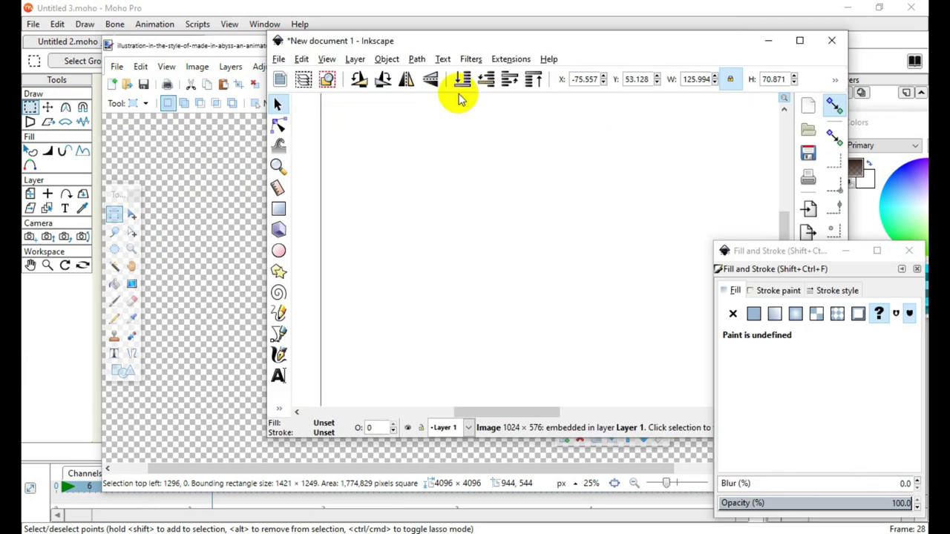
left_click(300, 59)
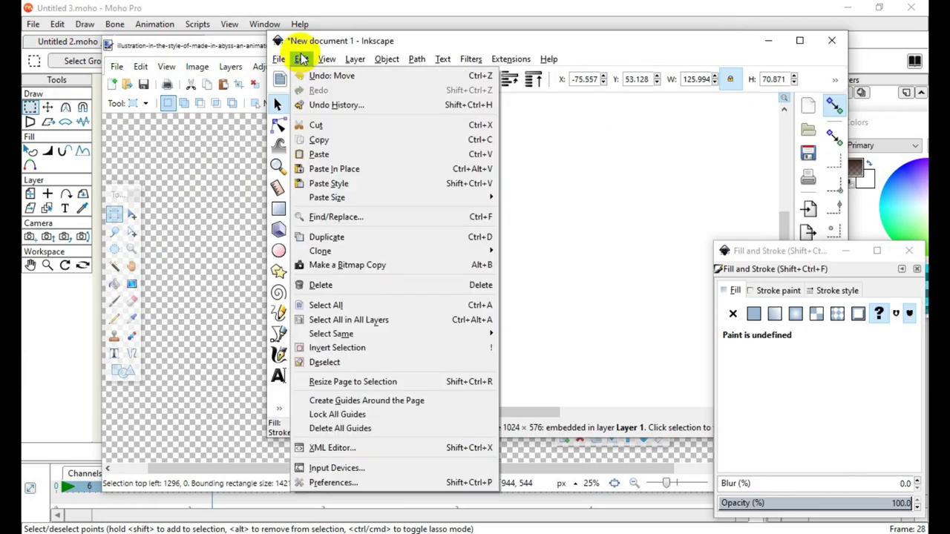
left_click(375, 153)
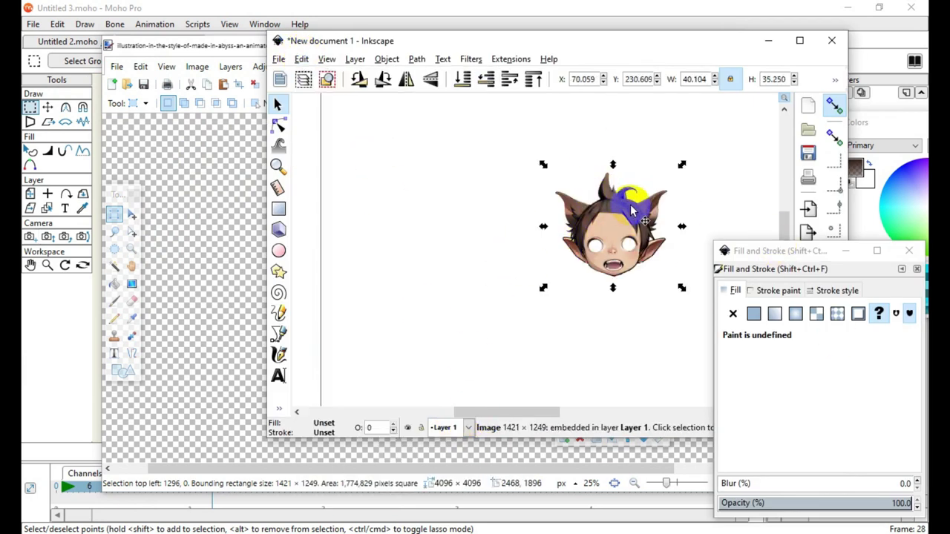
left_click_drag(631, 212, 479, 215)
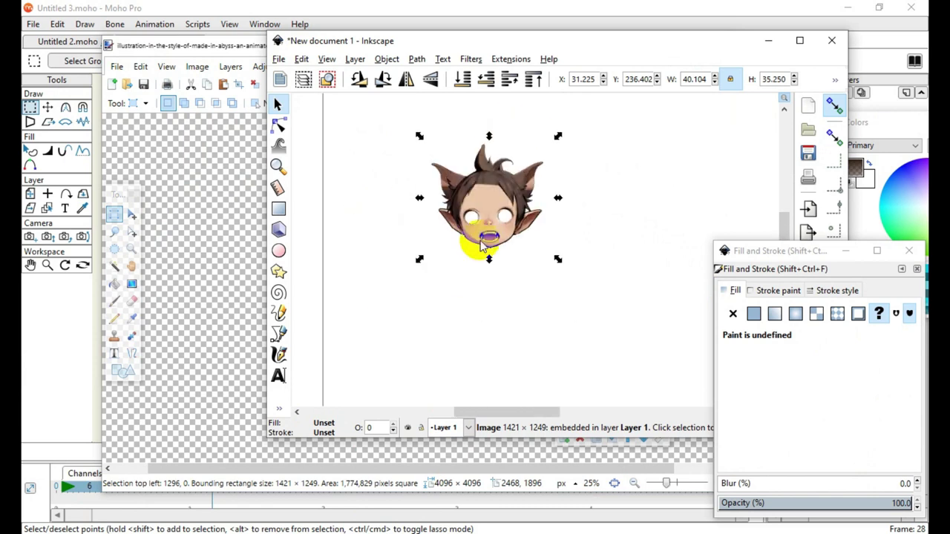
scroll(479, 169, "up", 2)
scroll(424, 208, "down", 2)
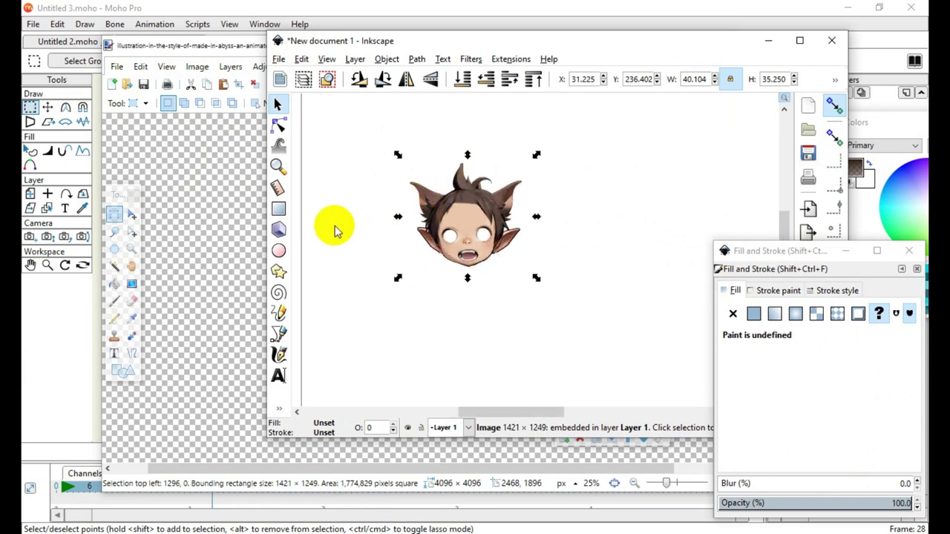
Draw a rectangle about 73 × 53 mm over the head and darken its fill to brown 2a1b0cff
left_click(282, 210)
mouse_move(361, 125)
left_mouse_down()
mouse_move(532, 280)
mouse_move(598, 299)
left_mouse_up()
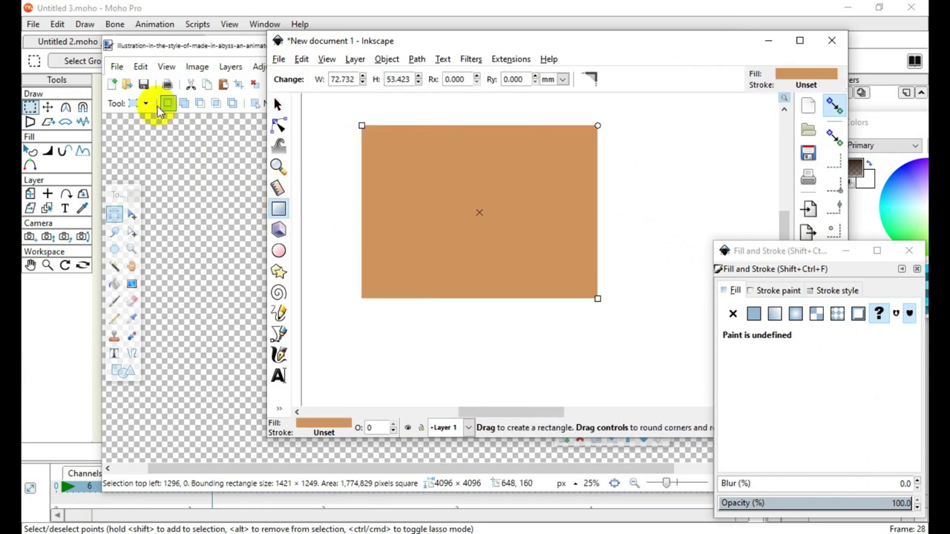
left_click(277, 104)
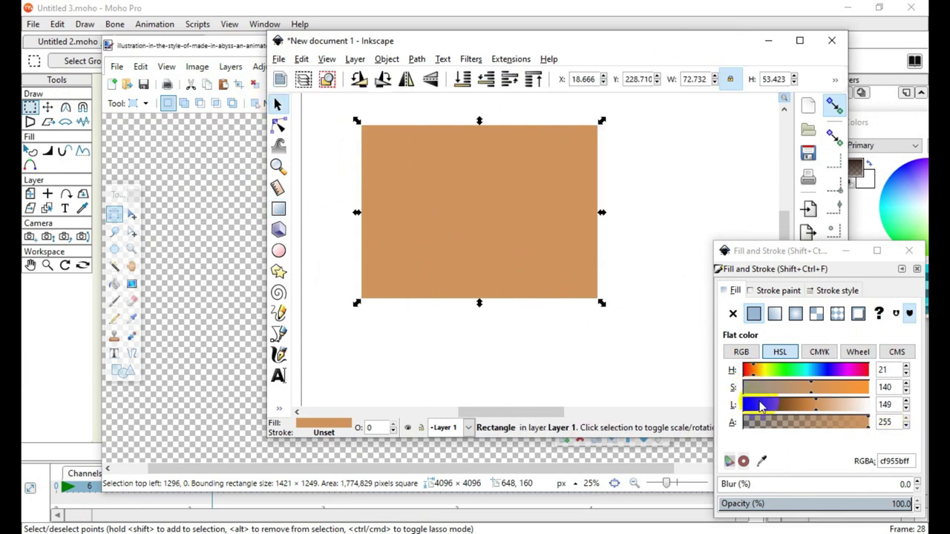
left_click_drag(761, 406, 643, 393)
Lower the dark brown rectangle to the bottom so it sits behind the head image
left_click(278, 105)
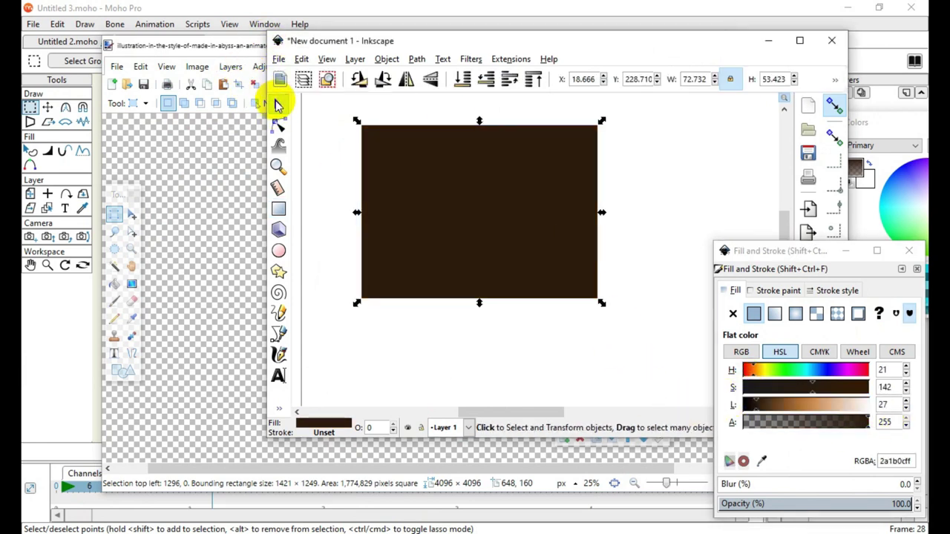
left_click(461, 81)
scroll(467, 240, "up", 5)
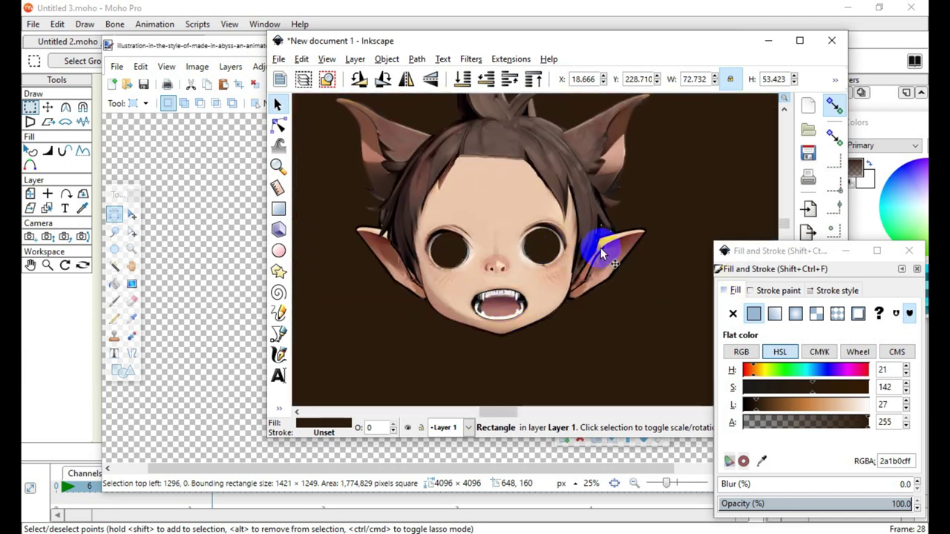
Examine the head's outline, ears and eye openings against the dark brown backdrop for stray edge pixels
scroll(603, 254, "up", 3)
scroll(579, 290, "down", 3)
scroll(338, 261, "up", 2)
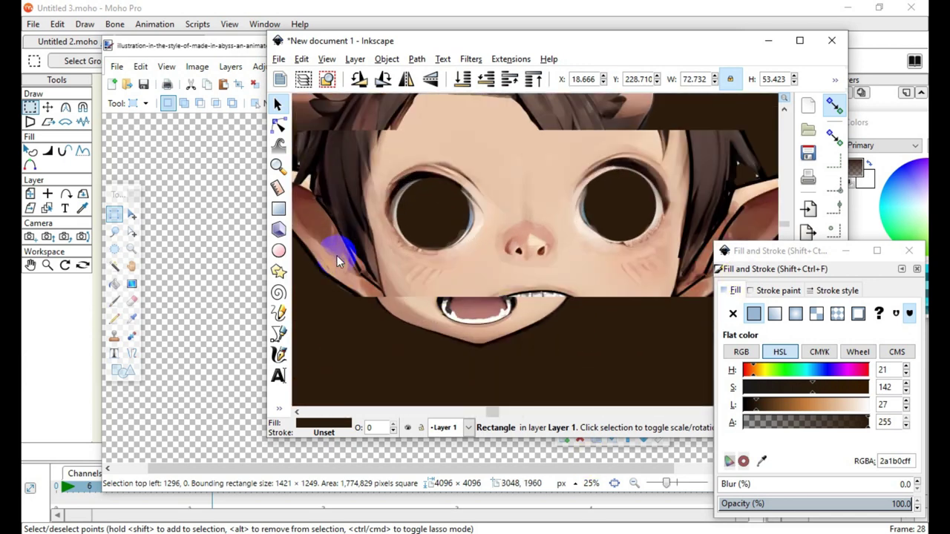
scroll(338, 262, "down", 2)
scroll(413, 117, "up", 5)
scroll(562, 217, "down", 6)
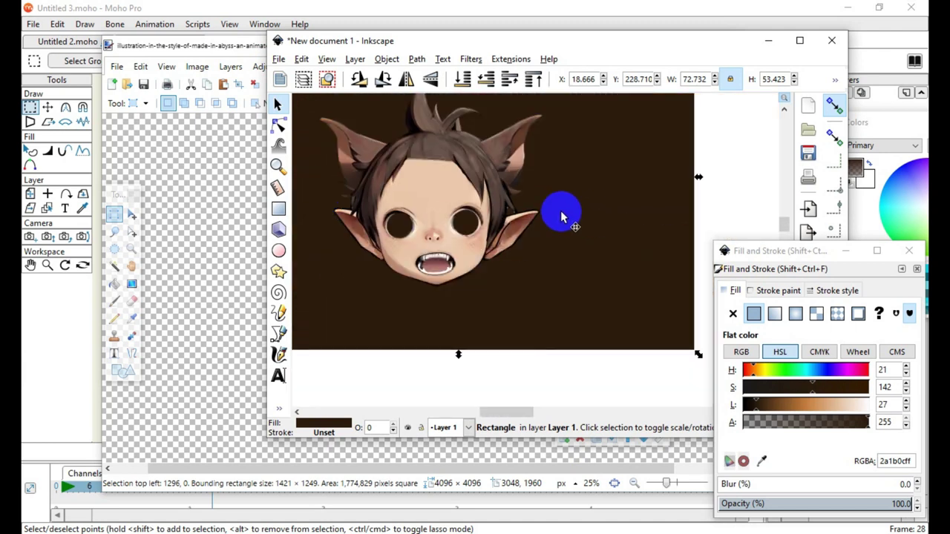
scroll(564, 223, "up", 4)
scroll(575, 254, "down", 4)
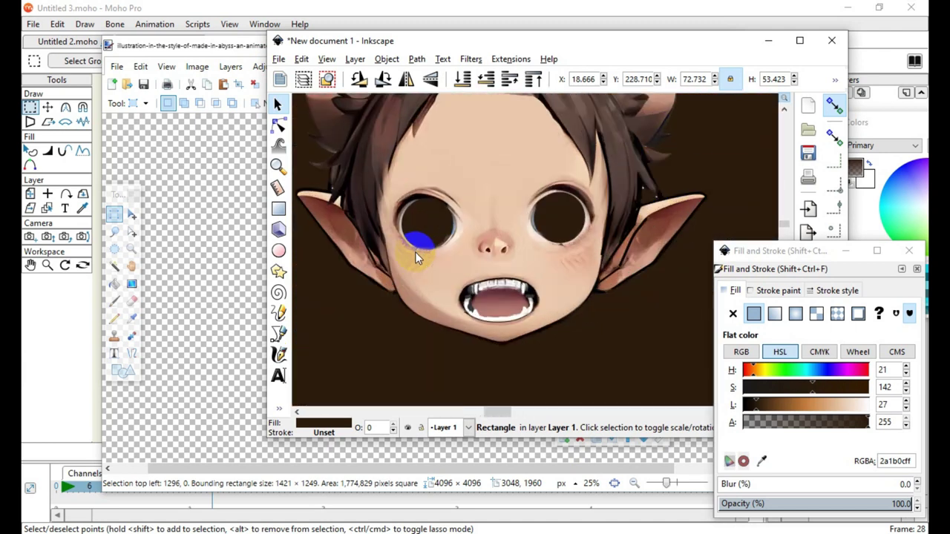
Switch to paint.net and add a new layer directly above the Background layer
left_click_drag(186, 49, 80, 43)
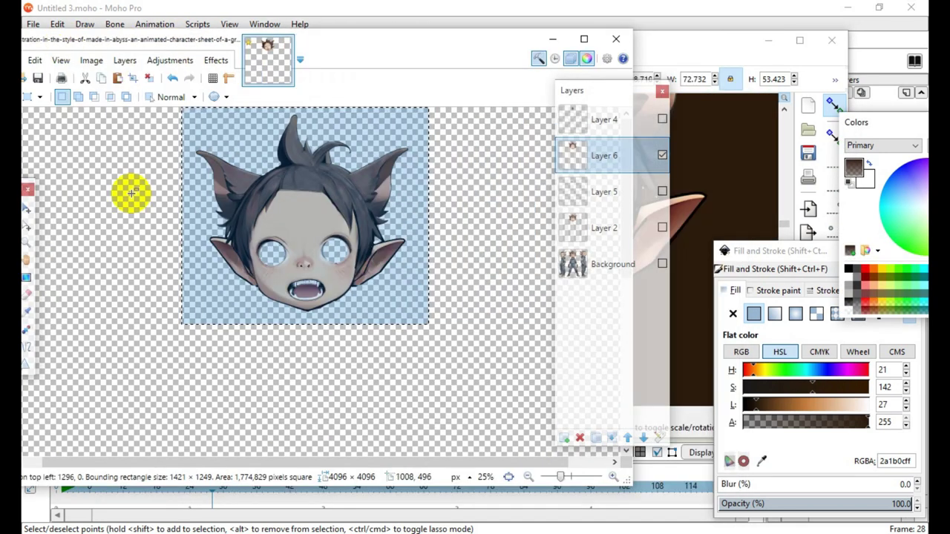
left_click(613, 477)
left_click(613, 477)
left_click(613, 478)
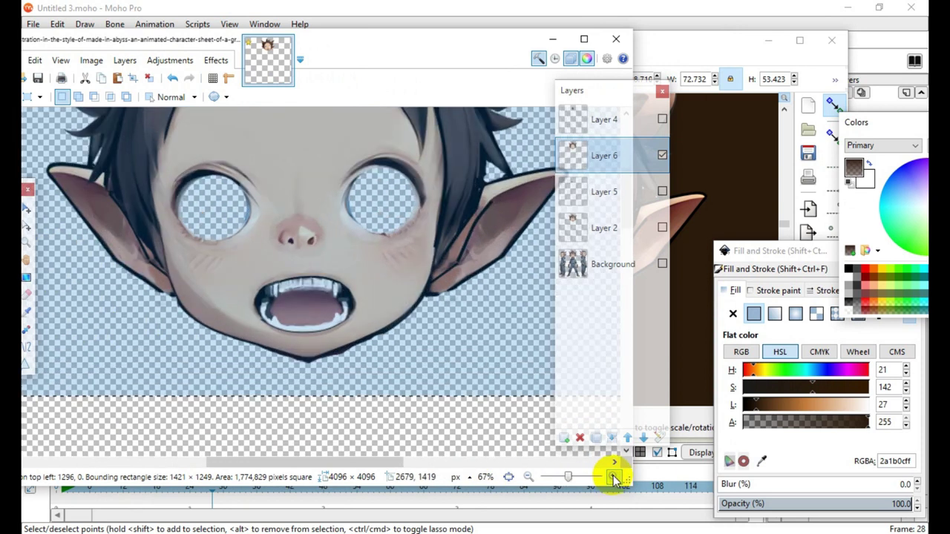
left_click(618, 272)
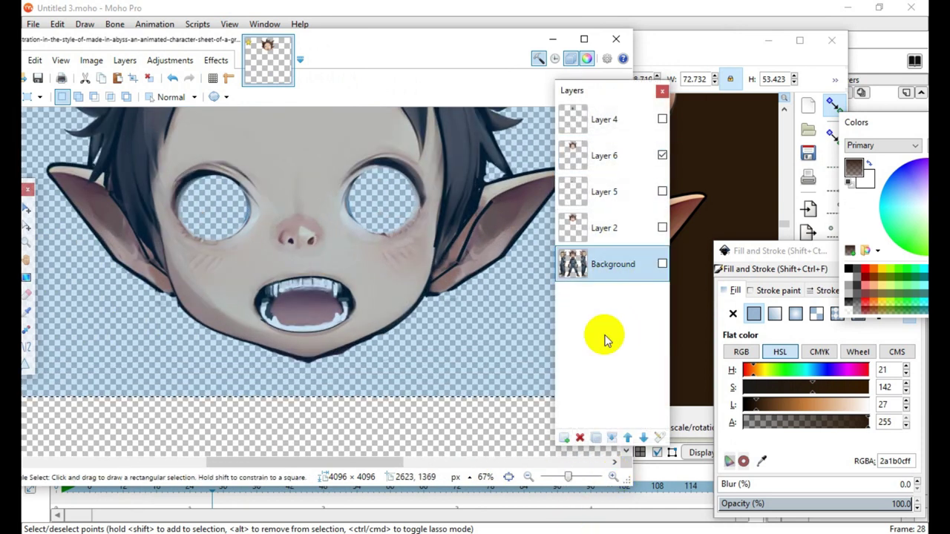
left_click(564, 438)
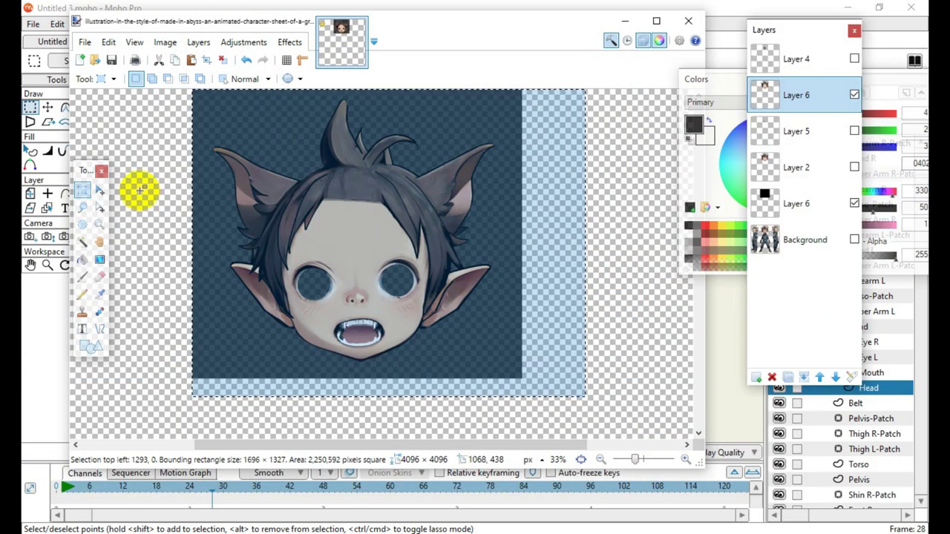
Copy the selected head from the upper Layer 6
left_click(100, 190)
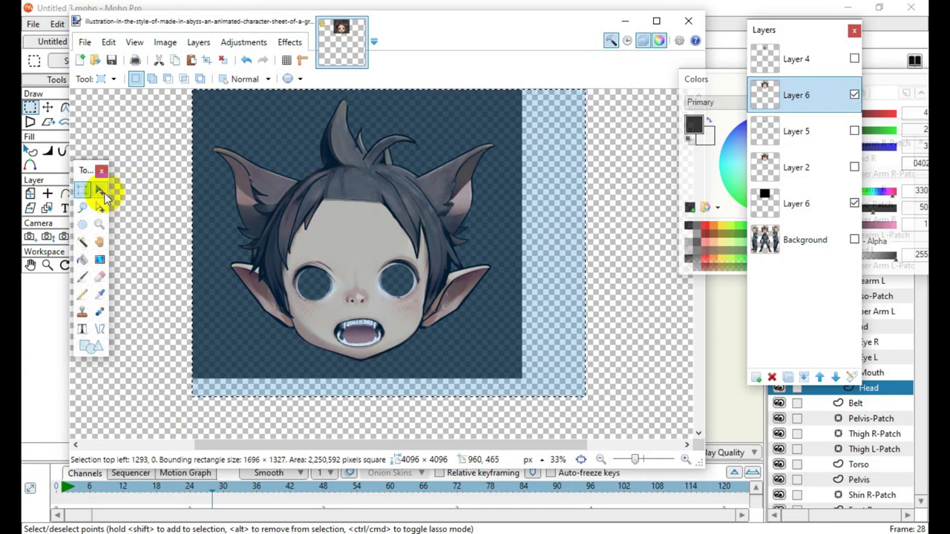
left_click(109, 42)
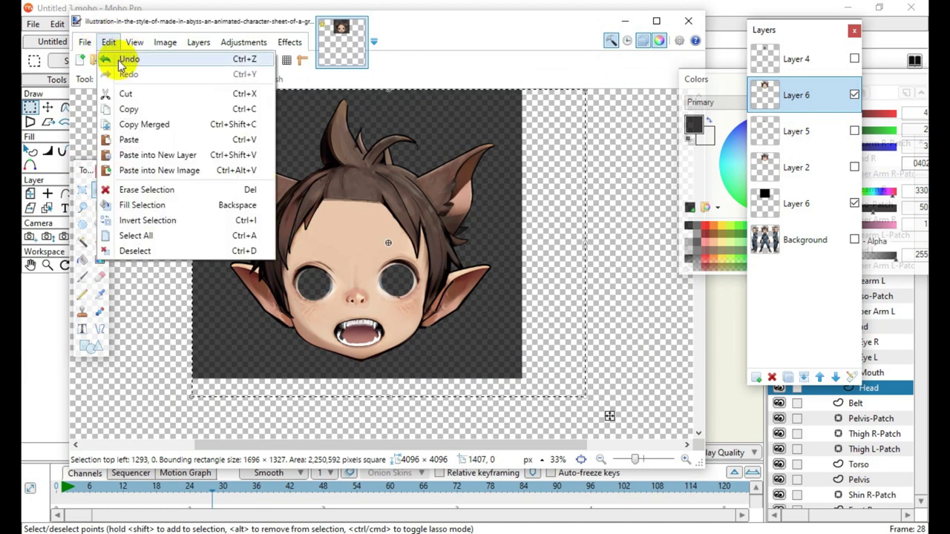
left_click(136, 109)
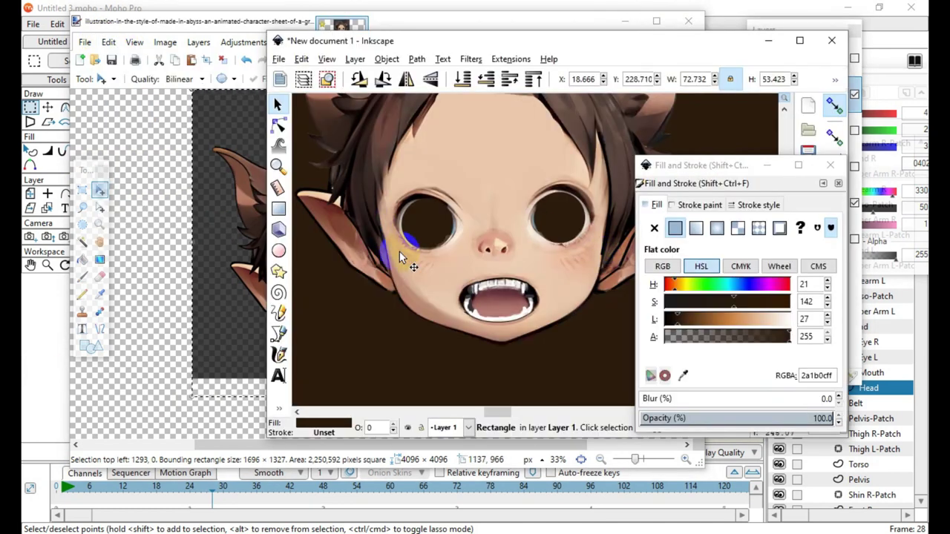
Switch to Inkscape and paste the newly copied head beside the original, over the right part of the dark rectangle
scroll(438, 257, "down", 6)
scroll(452, 236, "up", 2)
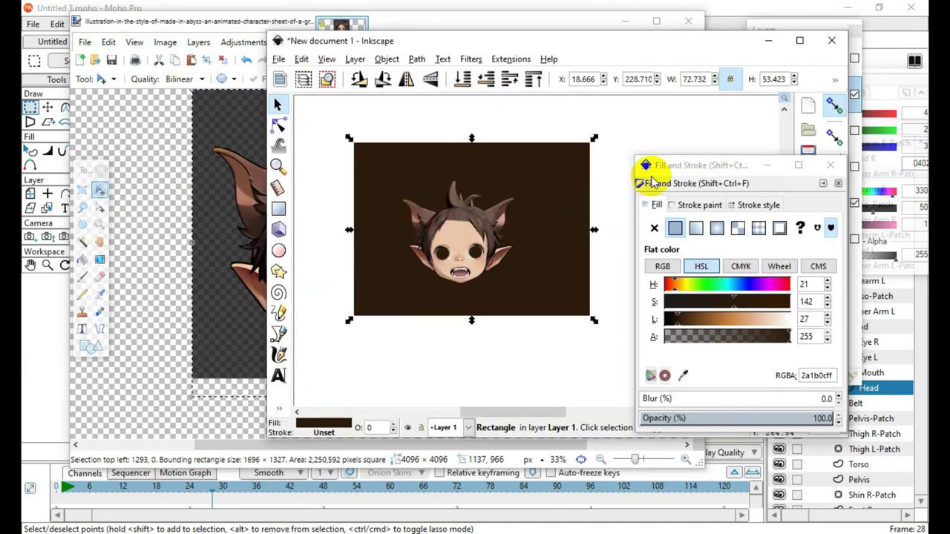
left_click(683, 170)
left_click_drag(684, 175, 830, 110)
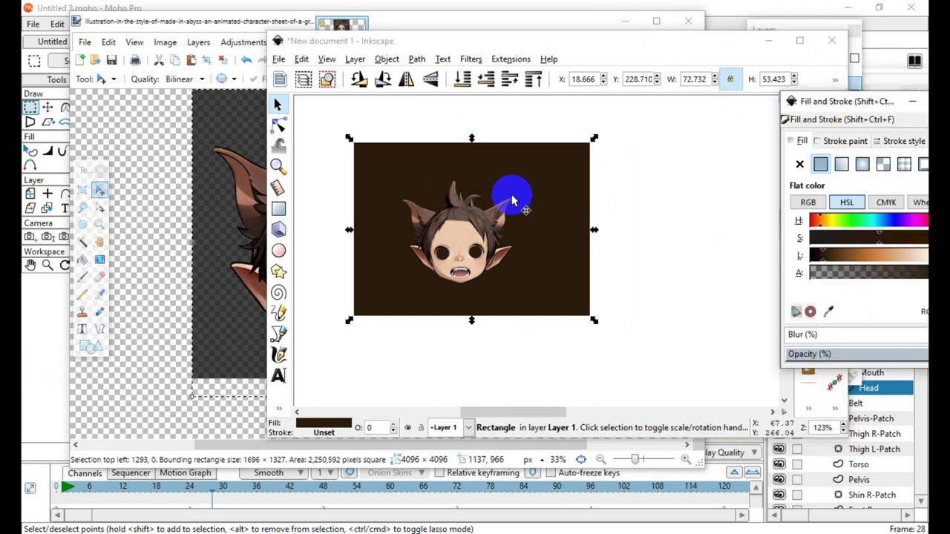
left_click(304, 61)
left_click(458, 160)
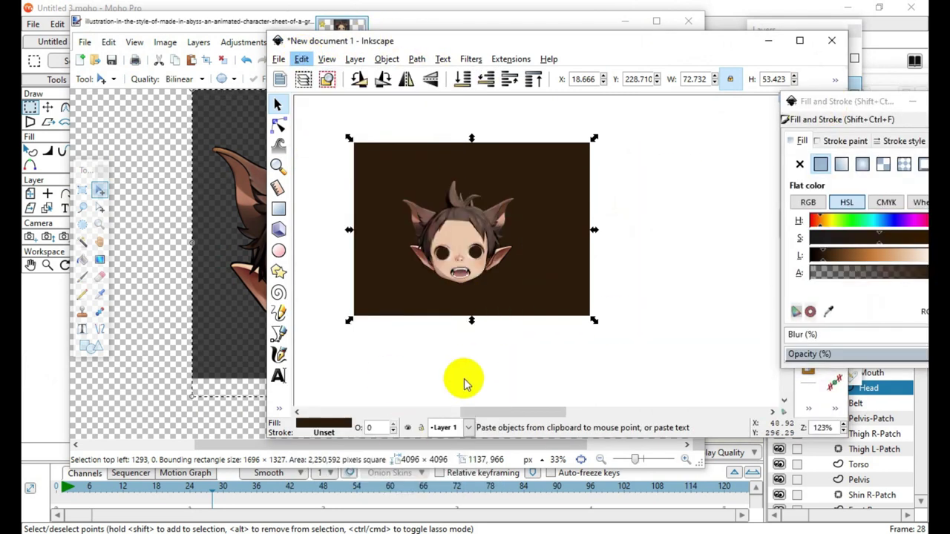
left_click_drag(492, 374, 570, 223)
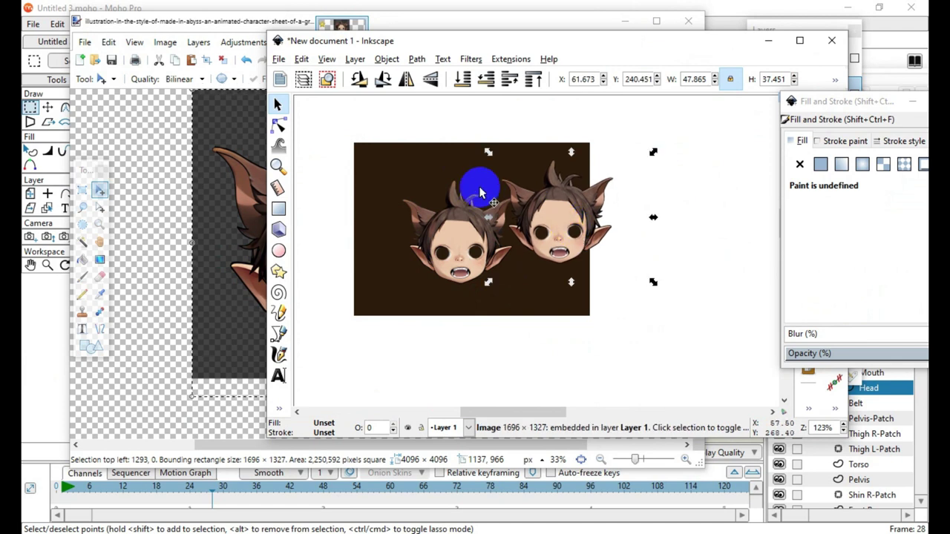
Move the original head image left, clear of the newly pasted head
scroll(480, 188, "up", 2)
left_click_drag(473, 309, 538, 272)
scroll(594, 222, "down", 1)
left_click_drag(445, 294, 301, 252)
Compare both heads up close against the dark rectangle, and move the original head off the rectangle's lower-left side
scroll(680, 173, "up", 2)
scroll(357, 248, "down", 2)
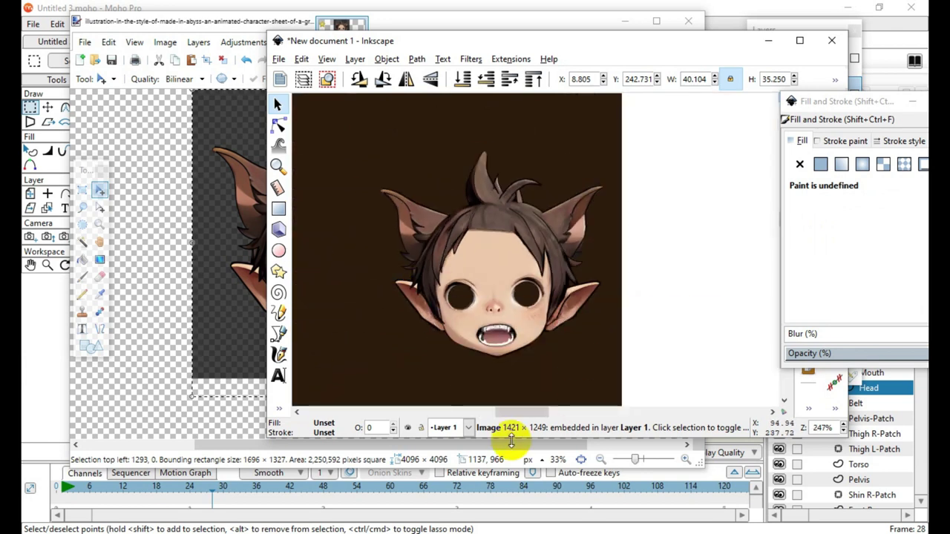
scroll(444, 298, "up", 3)
scroll(449, 294, "down", 1)
scroll(624, 297, "down", 4)
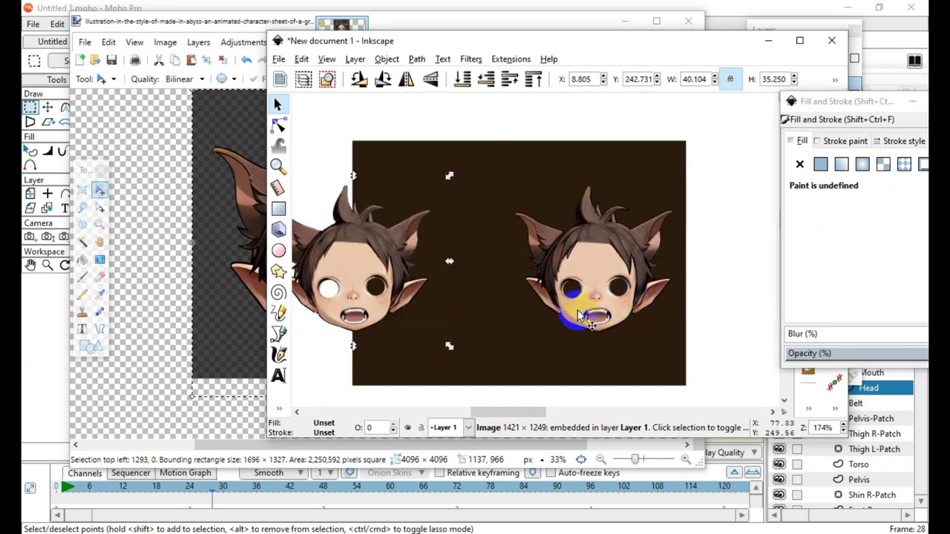
scroll(515, 329, "up", 1)
left_click_drag(457, 210, 370, 286)
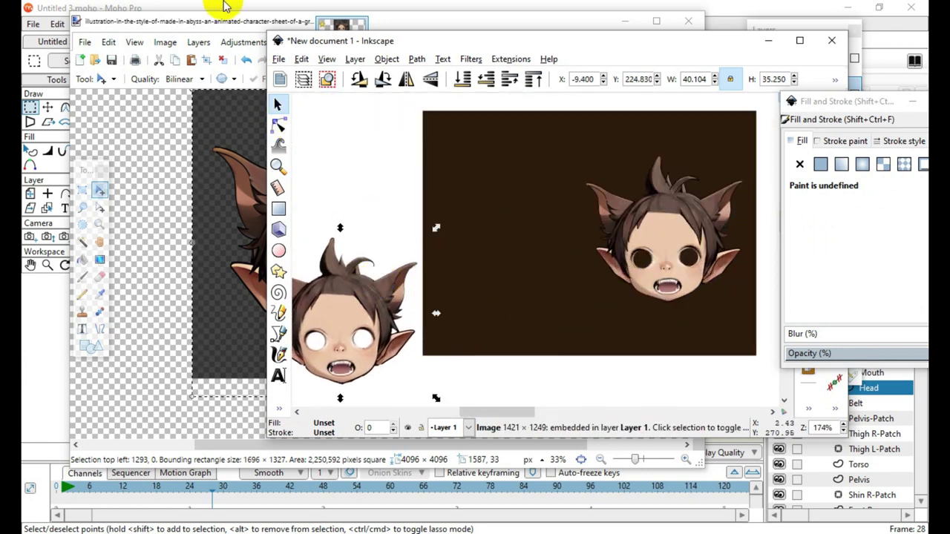
Return to paint.net, hide the upper Layer 6 with the head and show Layer 4 with the bangs
left_click(196, 30)
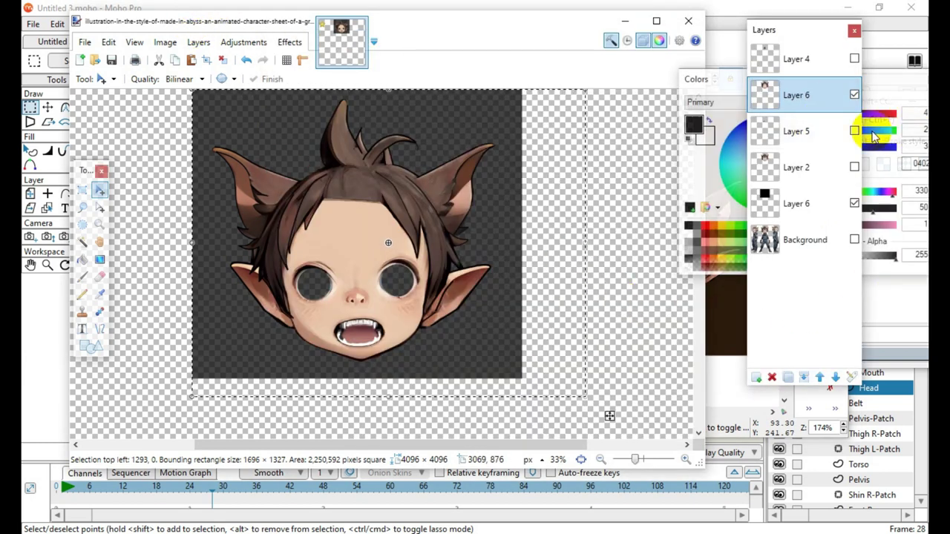
left_click(855, 94)
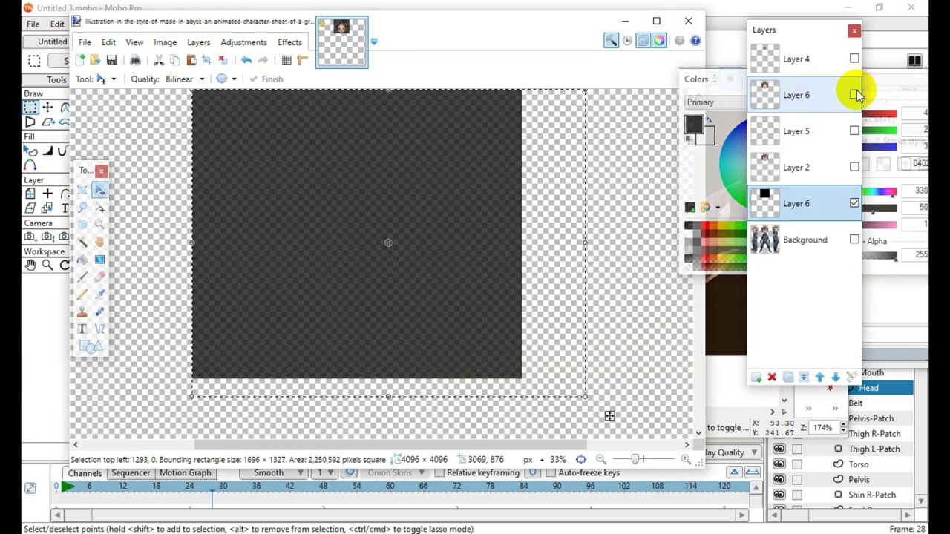
left_click(854, 59)
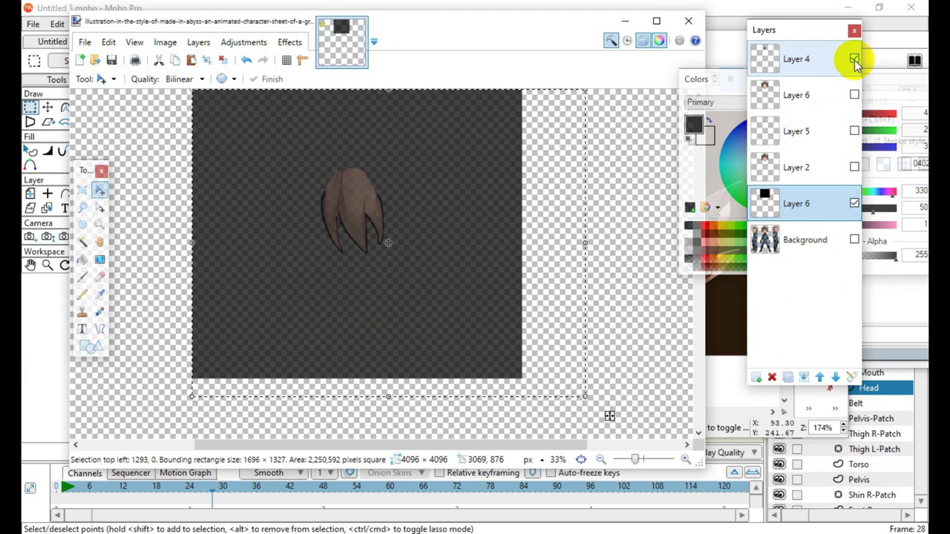
On Layer 4, select a rectangular area of about 535 × 493 px around the bangs and copy it
left_click(684, 460)
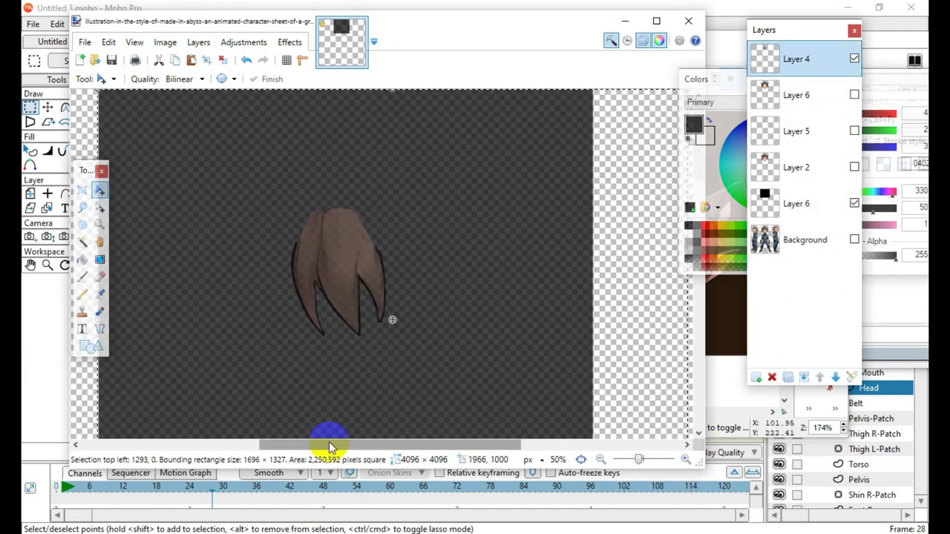
left_click_drag(73, 175, 75, 180)
left_click(82, 194)
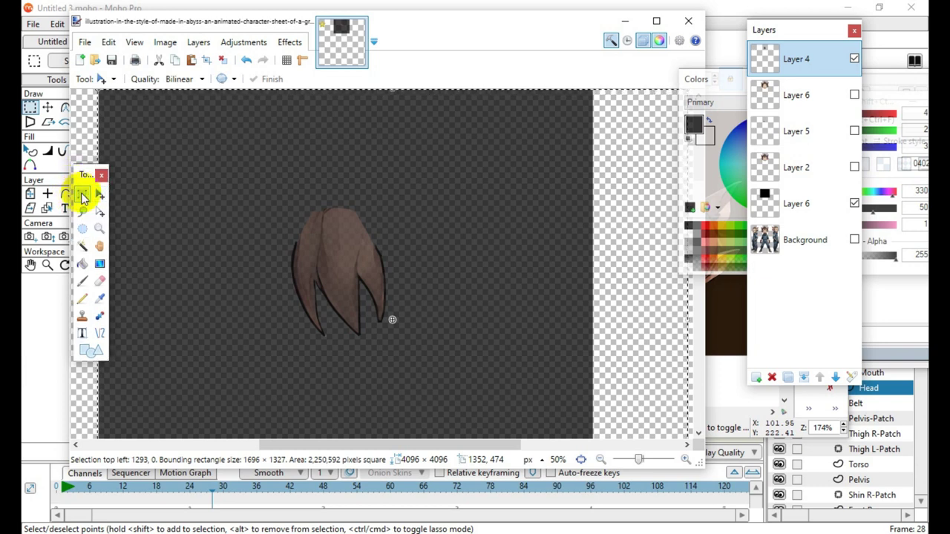
left_click_drag(250, 182, 462, 354)
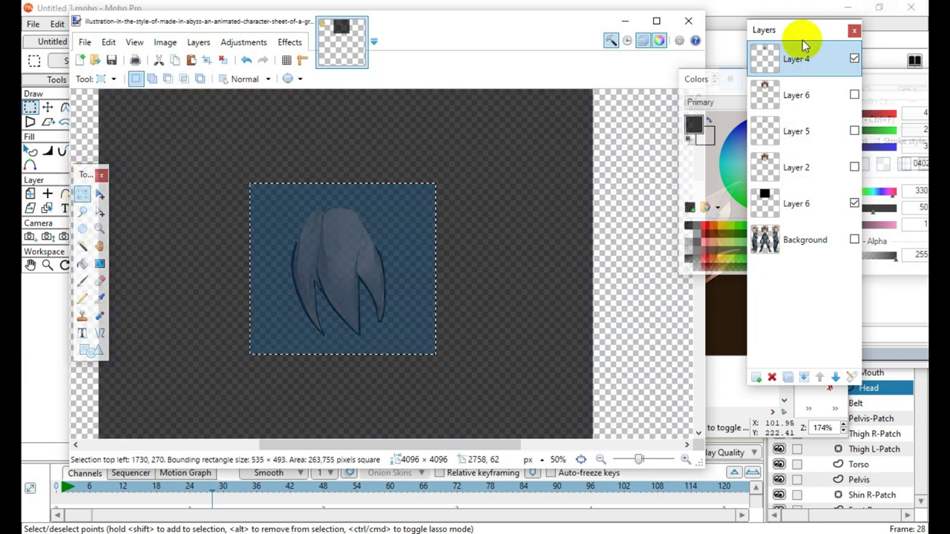
left_click(109, 41)
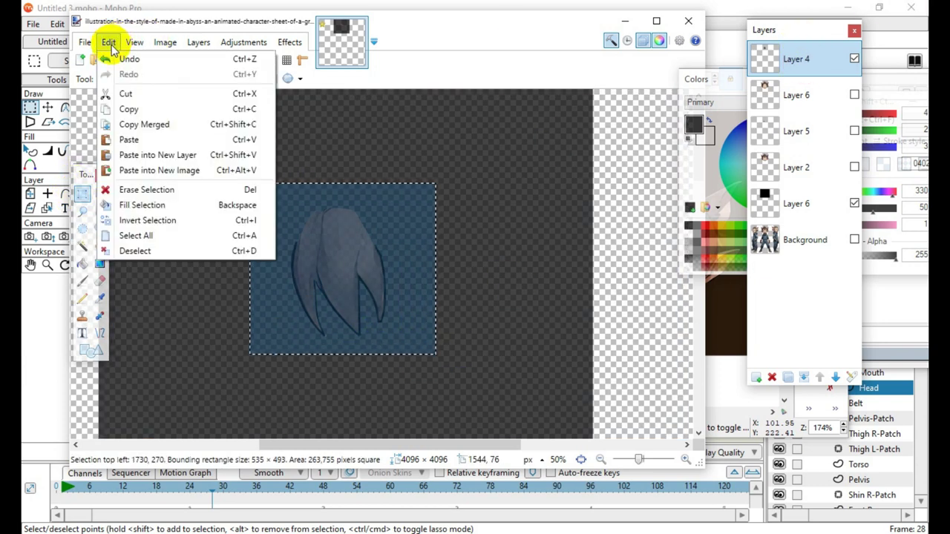
left_click(130, 109)
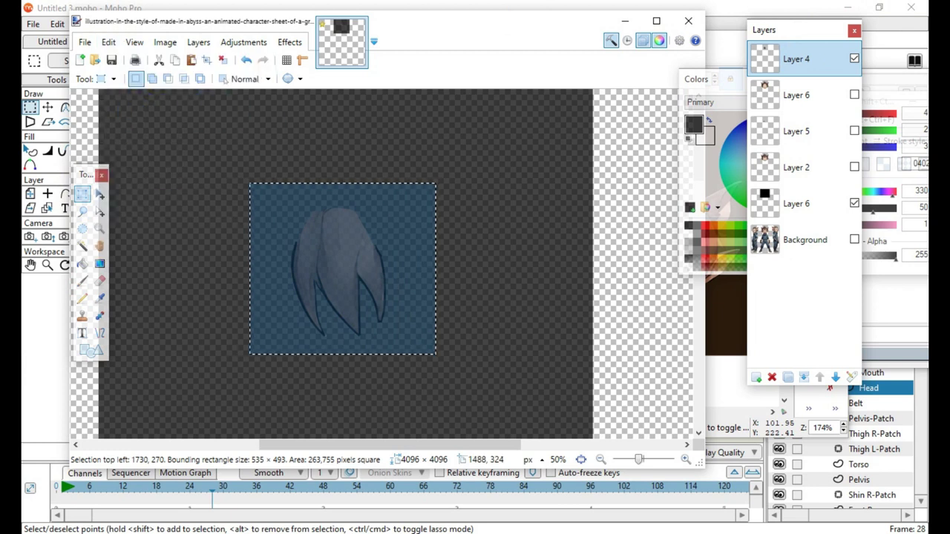
Switch to Inkscape, paste the copied bangs and move them onto the forehead of the head over the dark rectangle
key("alt+Tab")
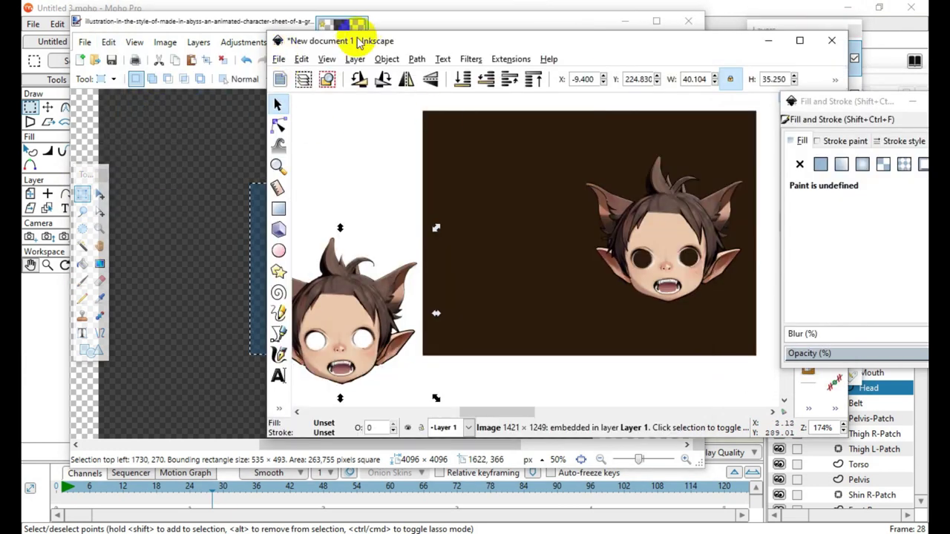
left_click(301, 58)
left_click(349, 152)
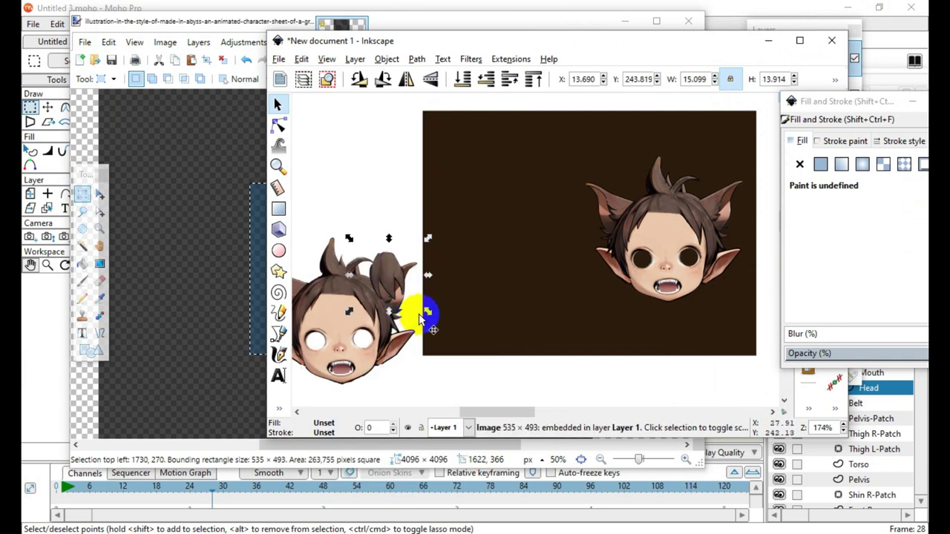
left_click_drag(365, 285, 629, 261)
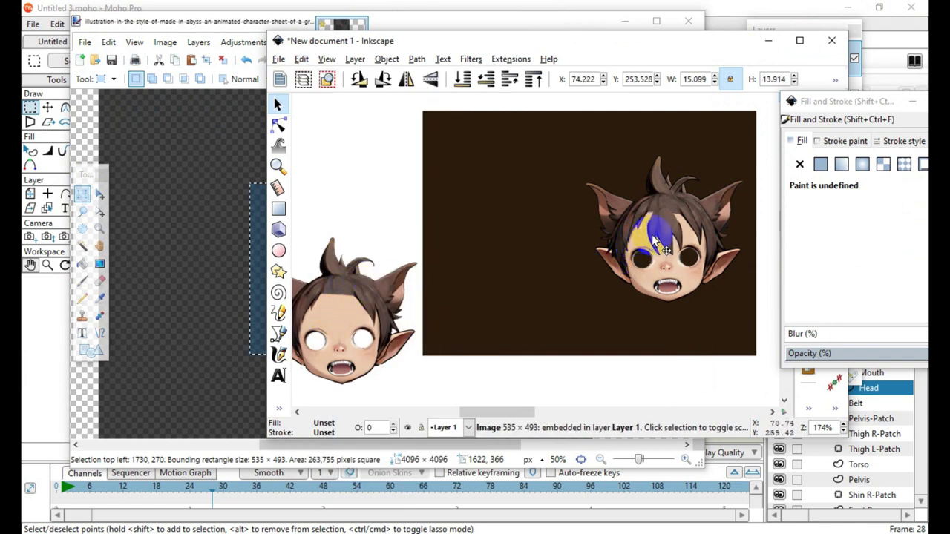
Fine-tune the bangs' position slightly upward so they line up with the head's hairline
scroll(686, 203, "up", 3)
scroll(525, 210, "down", 2)
left_click_drag(587, 230, 592, 209)
scroll(623, 238, "up", 3)
left_click_drag(499, 168, 485, 154)
scroll(602, 247, "down", 4)
scroll(601, 230, "up", 2)
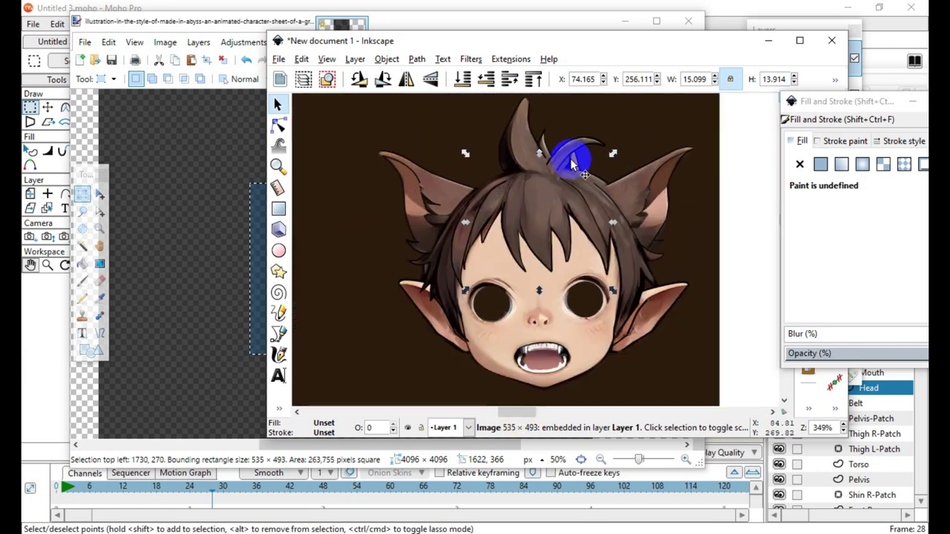
Move the dark rectangle left behind the original head, leaving the head with bangs on the white canvas
scroll(571, 165, "down", 4)
left_click(503, 314)
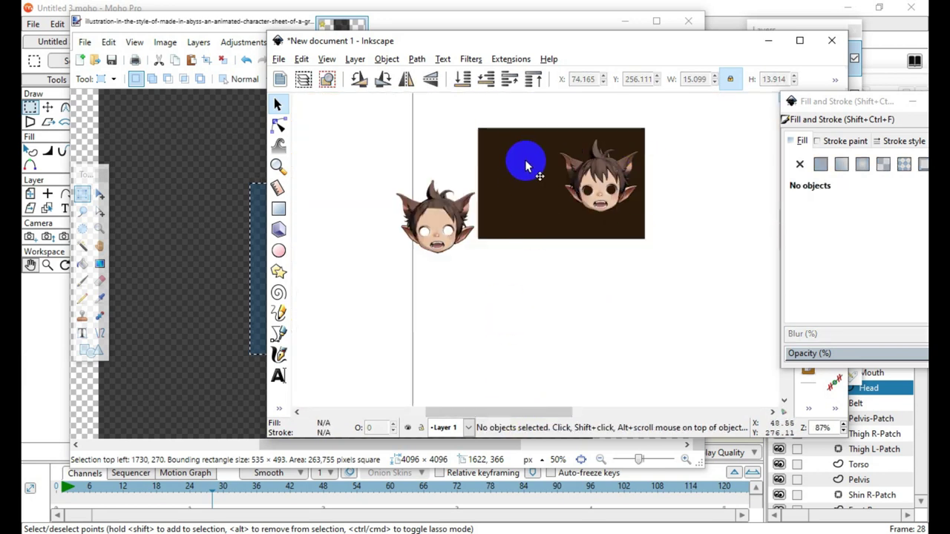
left_click_drag(525, 166, 338, 214)
left_click(542, 276)
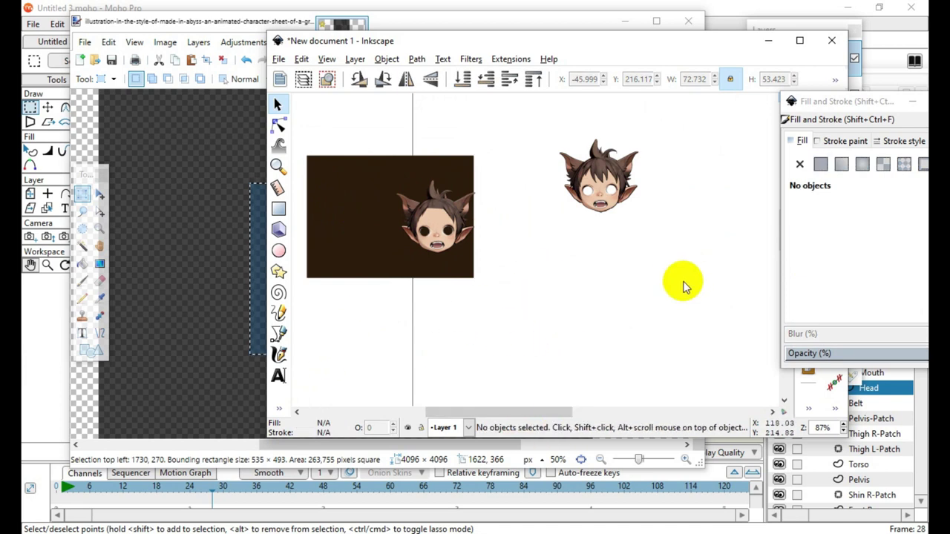
Move the newer head image to the right, clear of the bangs, so the two pieces sit apart
scroll(492, 250, "down", 1)
scroll(527, 259, "up", 3)
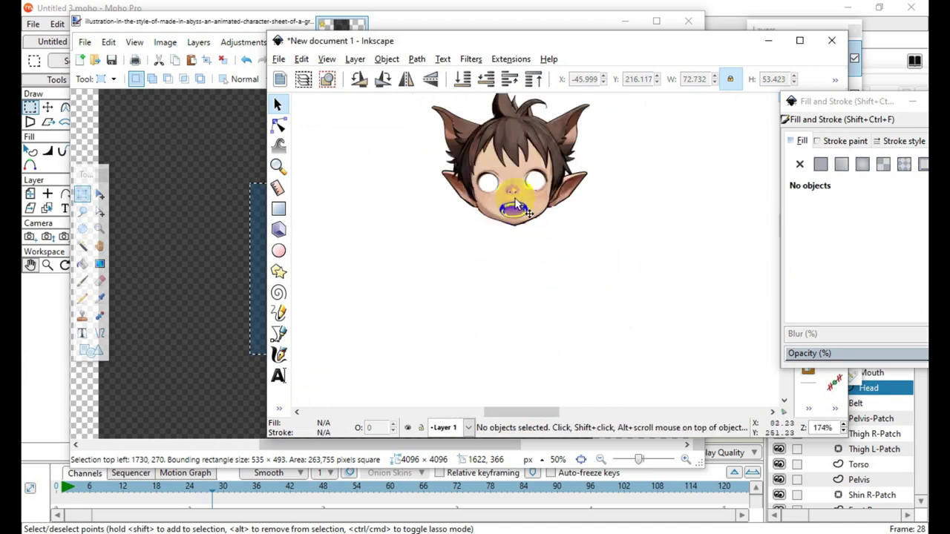
scroll(468, 230, "down", 2)
left_click_drag(493, 208, 627, 208)
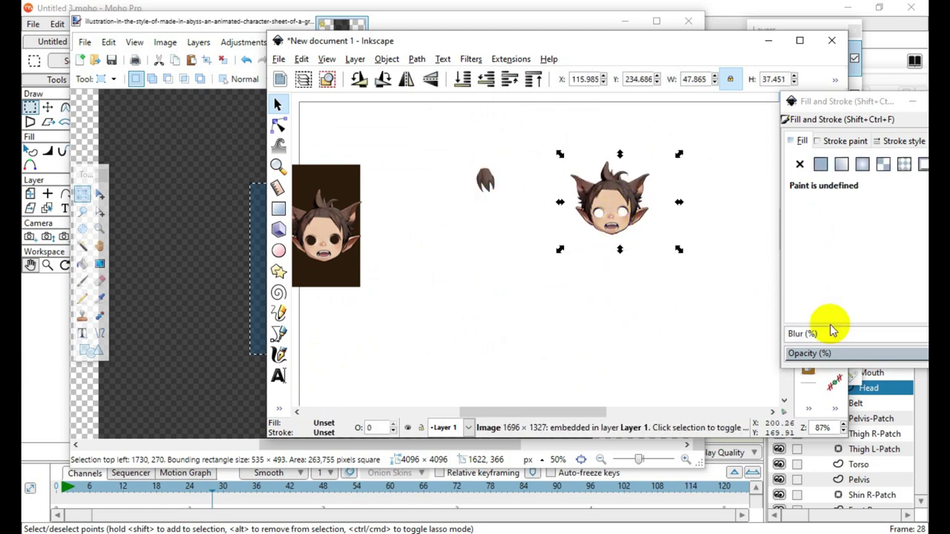
left_click(279, 59)
left_click(353, 212)
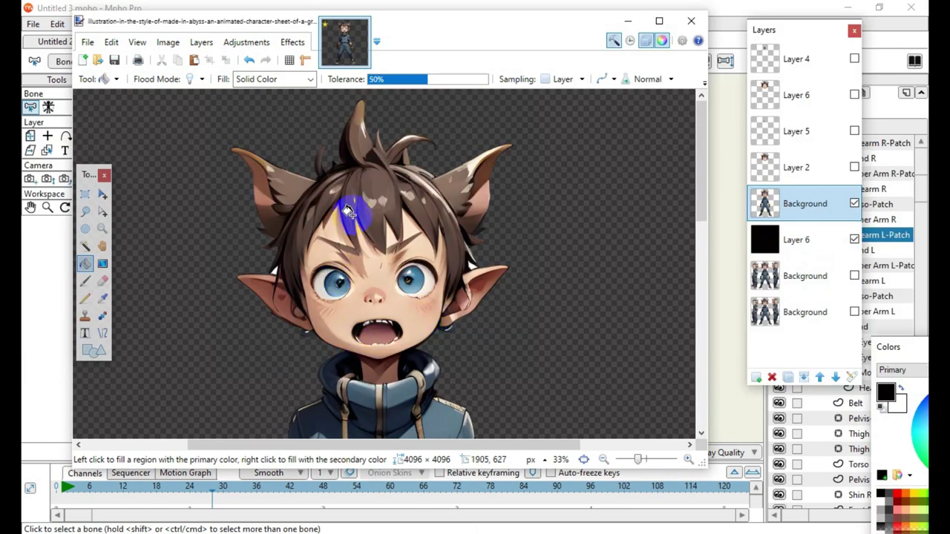
In paint.net, lasso-select the character's head on the Background layer and move it up and right, off the body
left_click(85, 211)
mouse_move(210, 111)
left_mouse_down()
mouse_move(158, 239)
mouse_move(254, 336)
mouse_move(387, 375)
mouse_move(499, 340)
mouse_move(496, 92)
mouse_move(382, 64)
mouse_move(180, 197)
left_mouse_up()
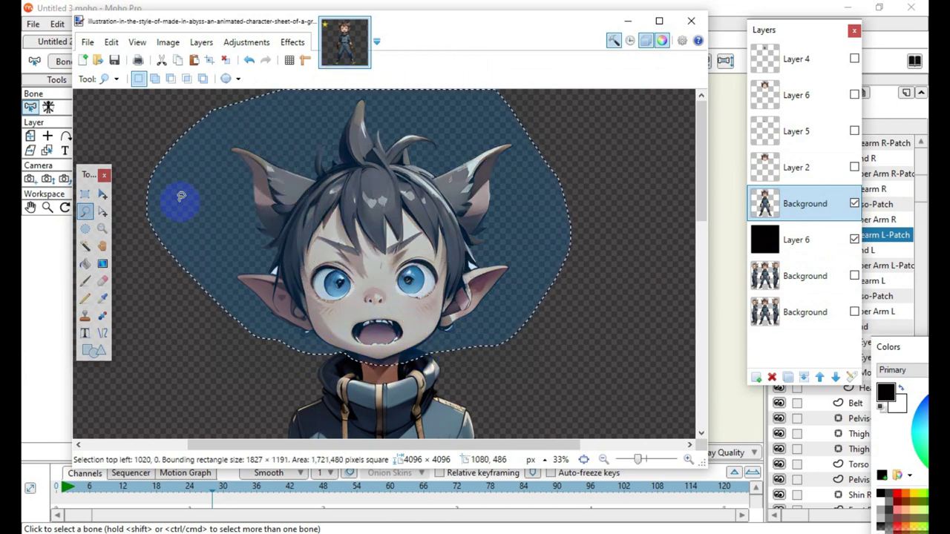
left_click(102, 195)
mouse_move(366, 297)
left_mouse_down()
mouse_move(467, 213)
mouse_move(554, 284)
mouse_move(549, 192)
left_mouse_up()
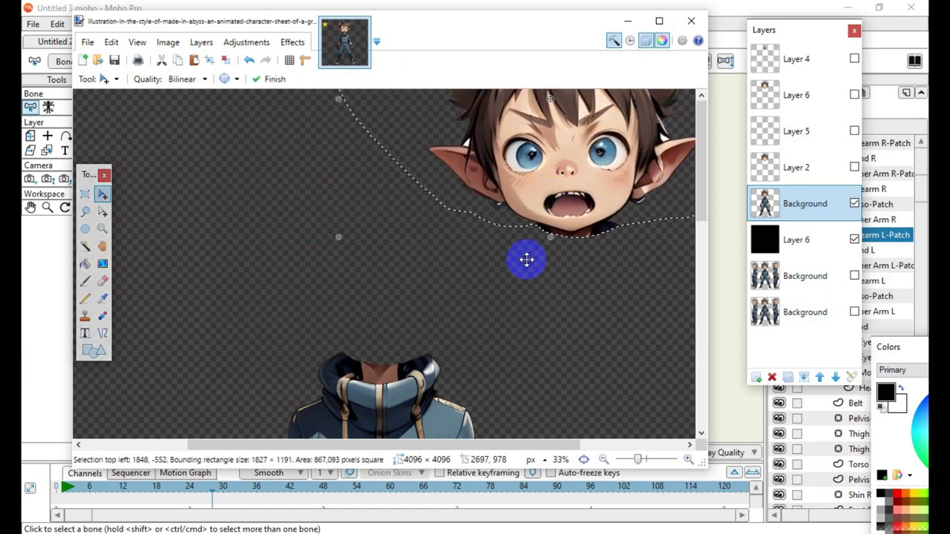
Lasso-select the character's left leg from hip to shoe, move it up and right away from the body, and deselect
scroll(569, 277, "down", 5)
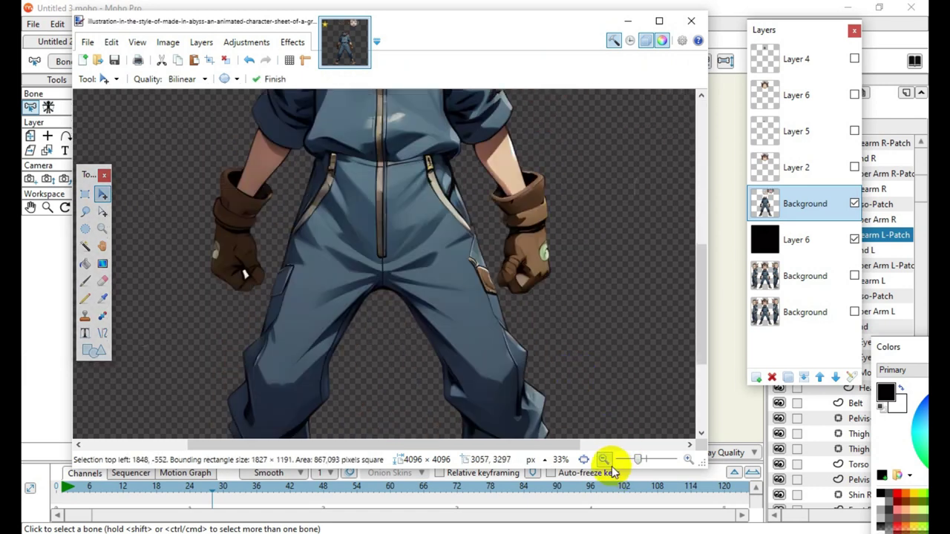
left_click(605, 461)
left_click(605, 461)
scroll(509, 363, "up", 4)
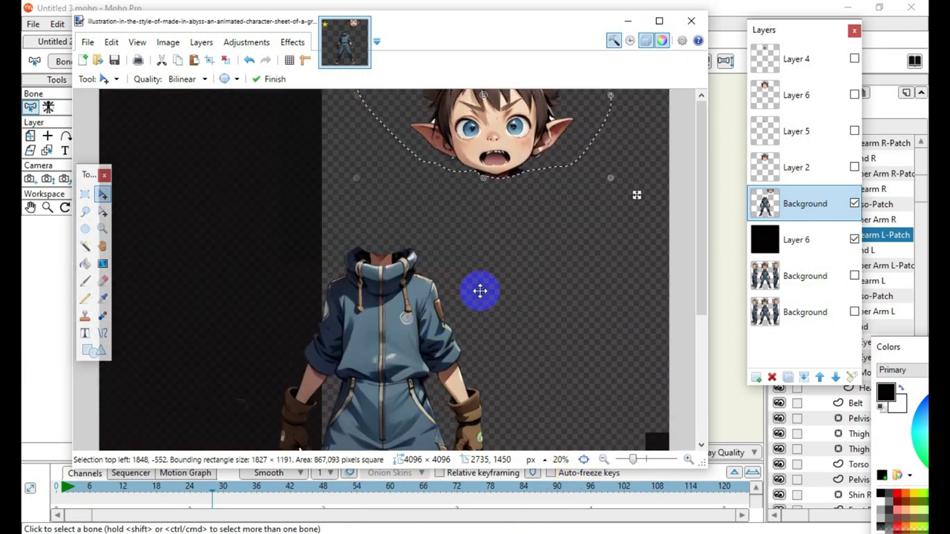
scroll(519, 296, "down", 3)
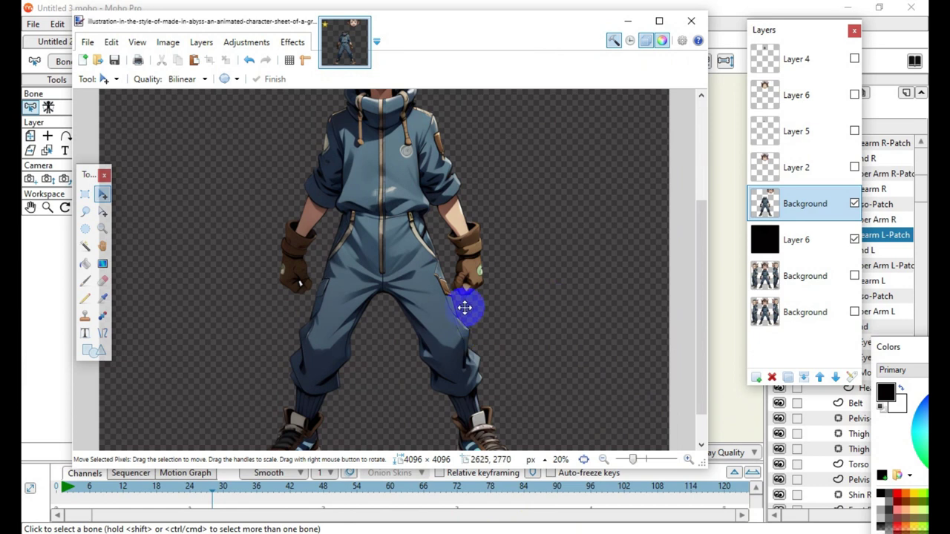
scroll(465, 308, "down", 1)
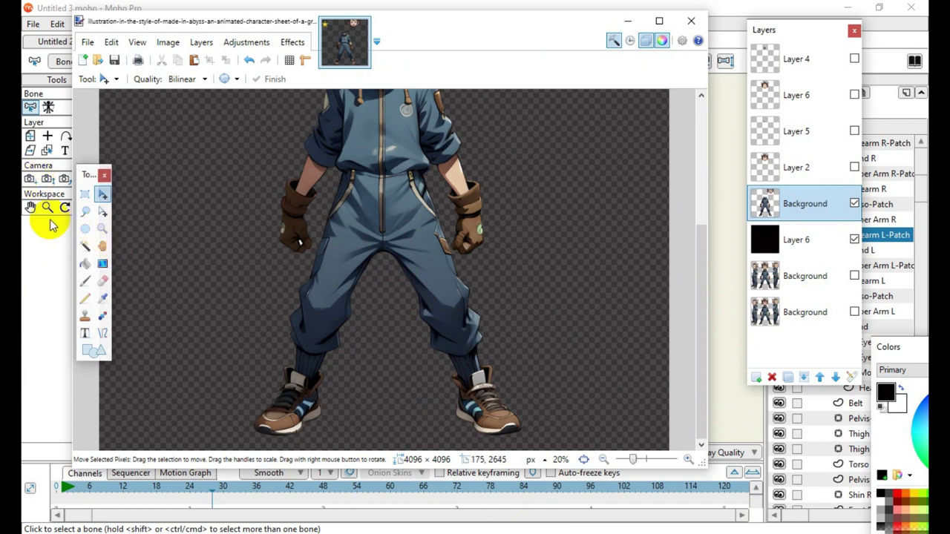
left_click(89, 211)
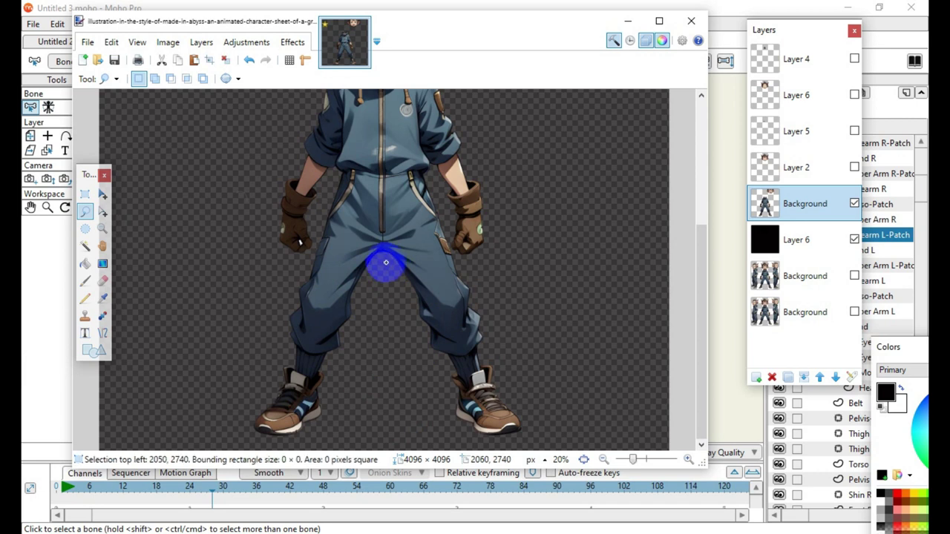
mouse_move(386, 262)
left_mouse_down()
mouse_move(450, 425)
mouse_move(495, 447)
mouse_move(537, 447)
mouse_move(549, 429)
mouse_move(524, 349)
mouse_move(507, 306)
mouse_move(466, 270)
left_mouse_up()
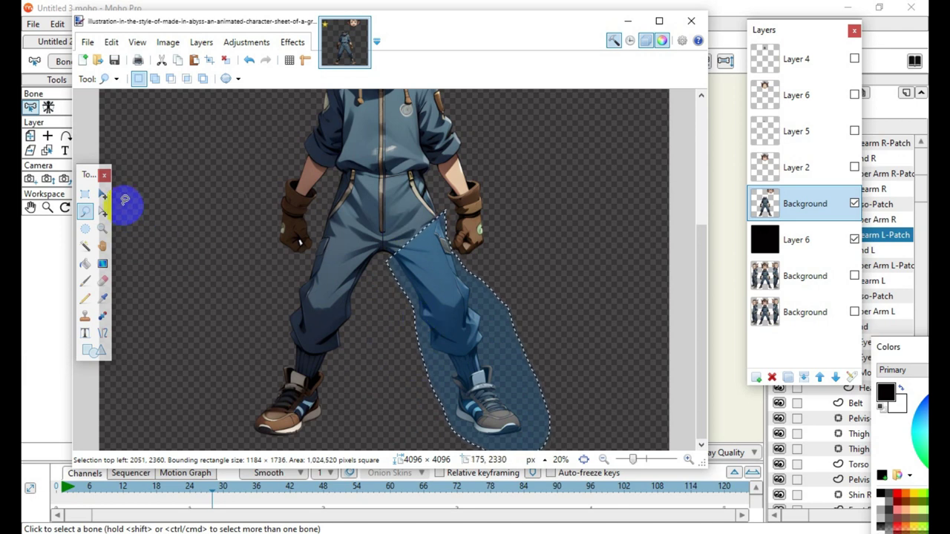
left_click(103, 193)
mouse_move(458, 293)
left_mouse_down()
mouse_move(492, 398)
mouse_move(462, 304)
mouse_move(492, 326)
mouse_move(565, 259)
mouse_move(579, 219)
mouse_move(594, 228)
mouse_move(619, 220)
mouse_move(602, 204)
mouse_move(588, 206)
mouse_move(591, 191)
left_mouse_up()
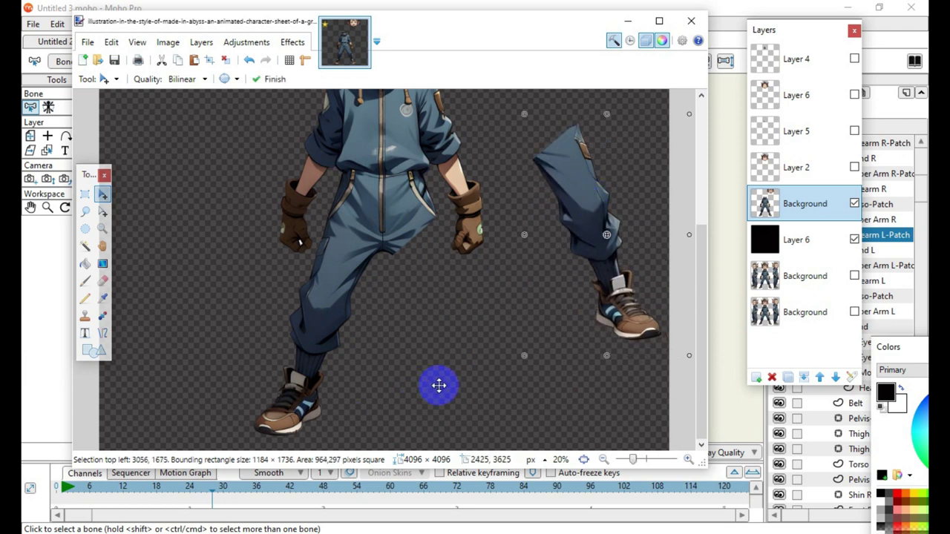
key("ctrl+d")
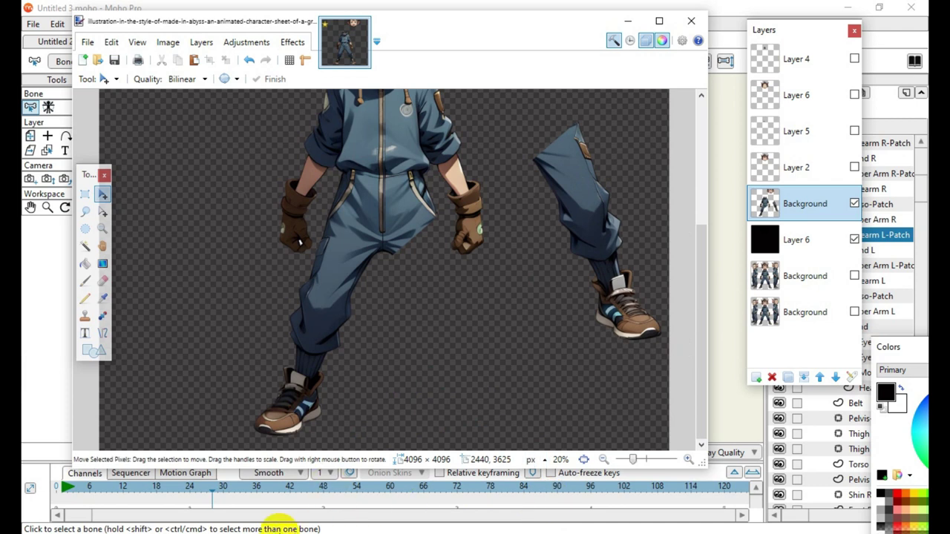
Lasso-select the character's remaining leg from hip to shoe and move it left, away from the torso
left_click(86, 213)
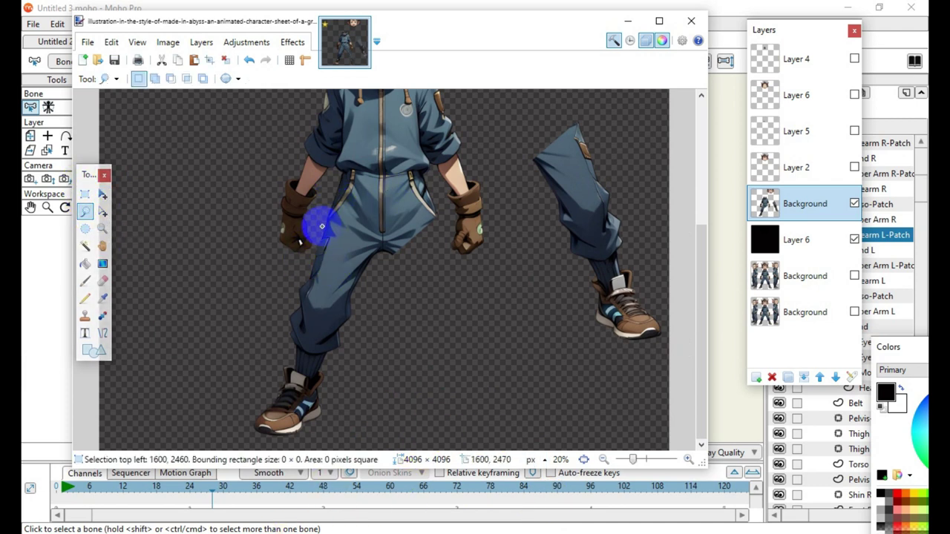
mouse_move(322, 226)
left_mouse_down()
mouse_move(263, 319)
mouse_move(242, 404)
mouse_move(254, 442)
mouse_move(313, 449)
mouse_move(372, 416)
mouse_move(388, 323)
left_mouse_up()
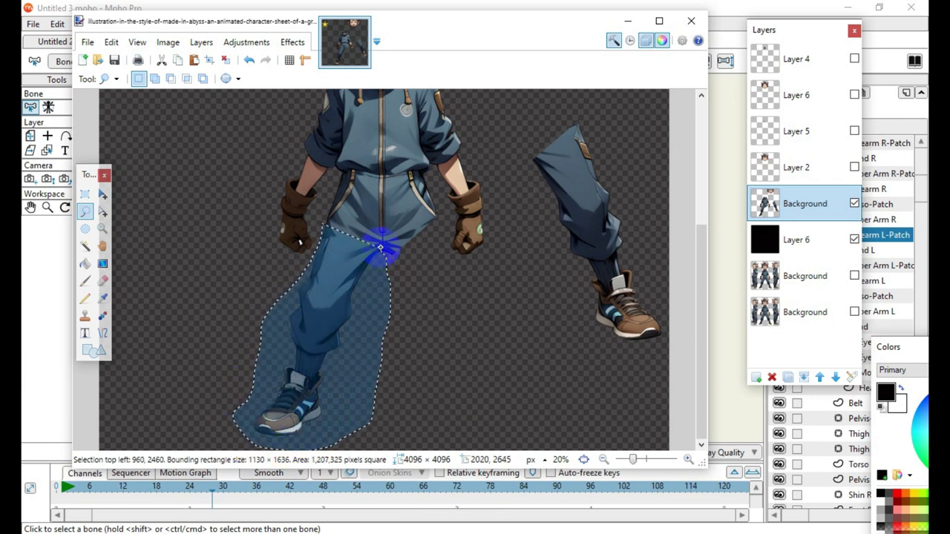
left_click(102, 193)
mouse_move(331, 283)
left_mouse_down()
mouse_move(292, 307)
mouse_move(180, 216)
mouse_move(172, 240)
mouse_move(197, 260)
left_mouse_up()
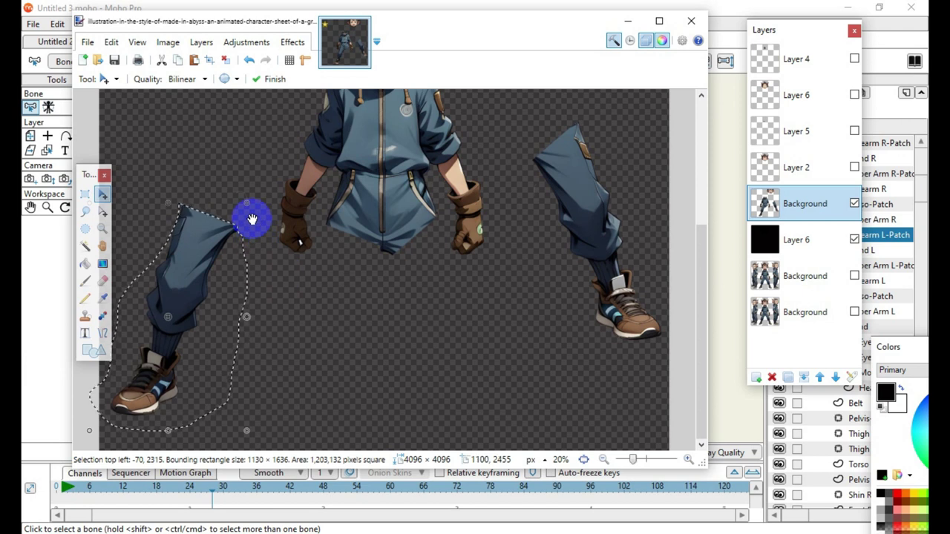
Rotate the detached leg about 15° to stand nearly upright, move it slightly higher beside the torso, and deselect
mouse_move(263, 236)
left_mouse_down()
mouse_move(236, 197)
mouse_move(243, 205)
left_mouse_up()
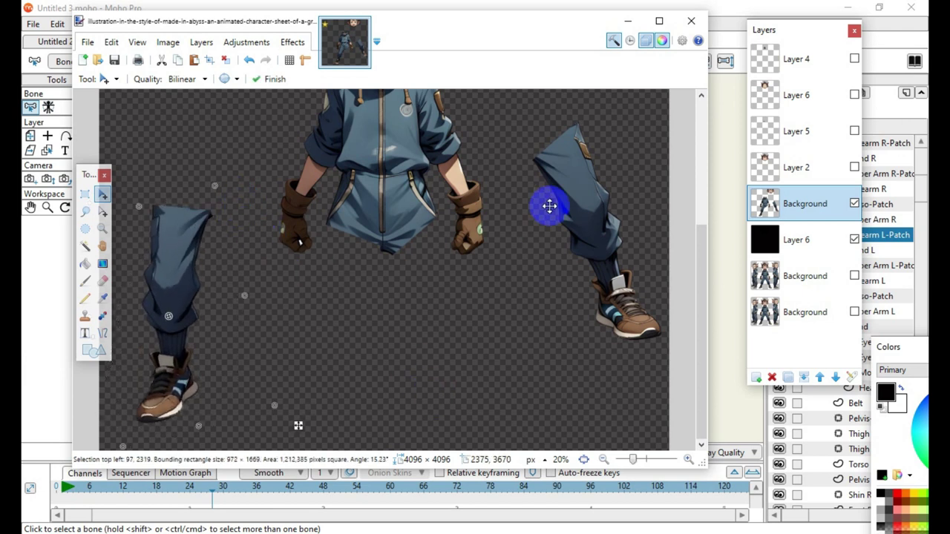
left_click_drag(537, 207, 571, 357)
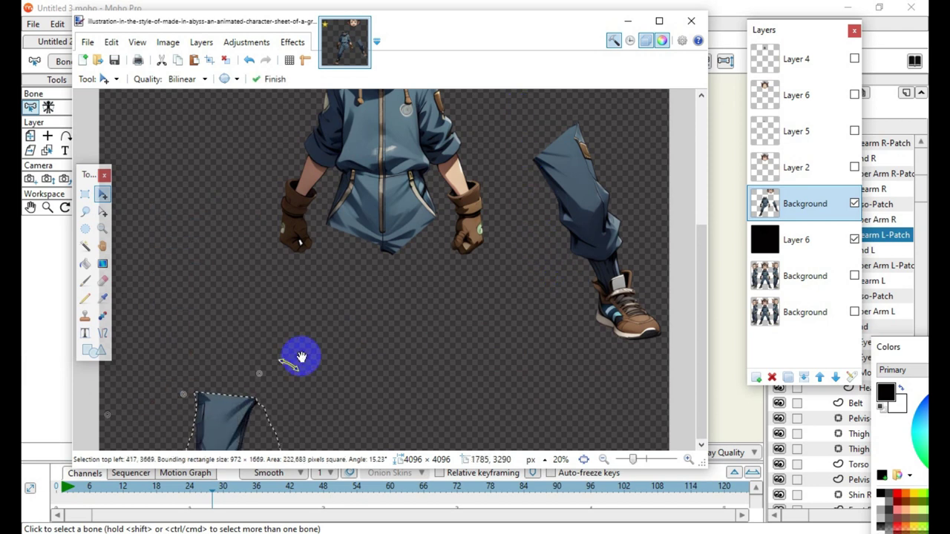
left_click_drag(196, 270, 179, 172)
mouse_move(186, 185)
left_mouse_down()
mouse_move(174, 191)
mouse_move(181, 199)
left_mouse_up()
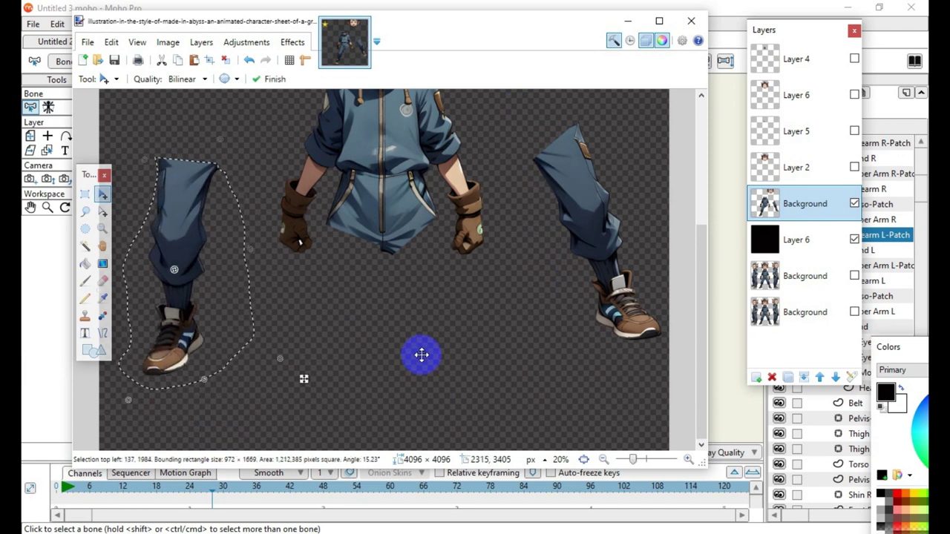
key("ctrl+d")
Lasso-select the character's left arm from shoulder to glove on the Background layer and move it up and left, clear of the torso
scroll(481, 401, "up", 5)
scroll(477, 429, "down", 4)
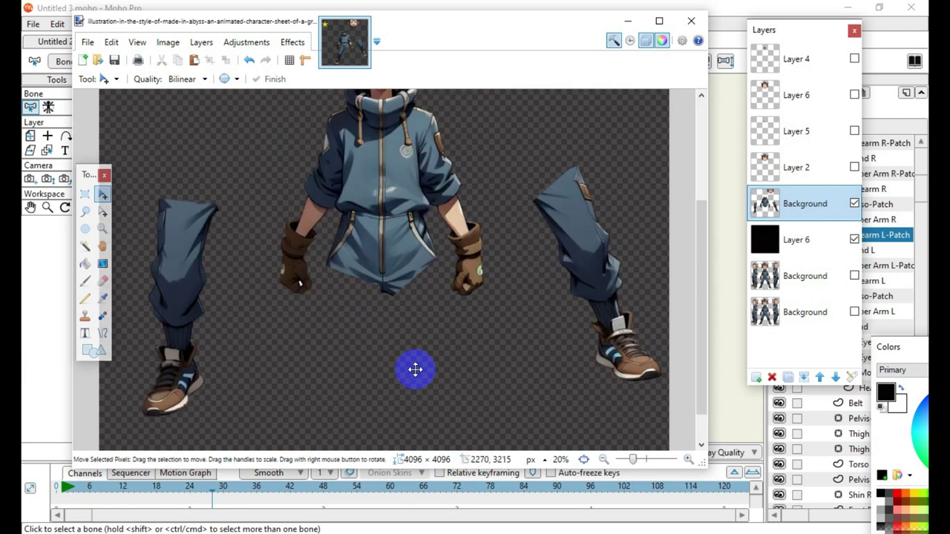
scroll(446, 378, "up", 4)
scroll(445, 390, "down", 2)
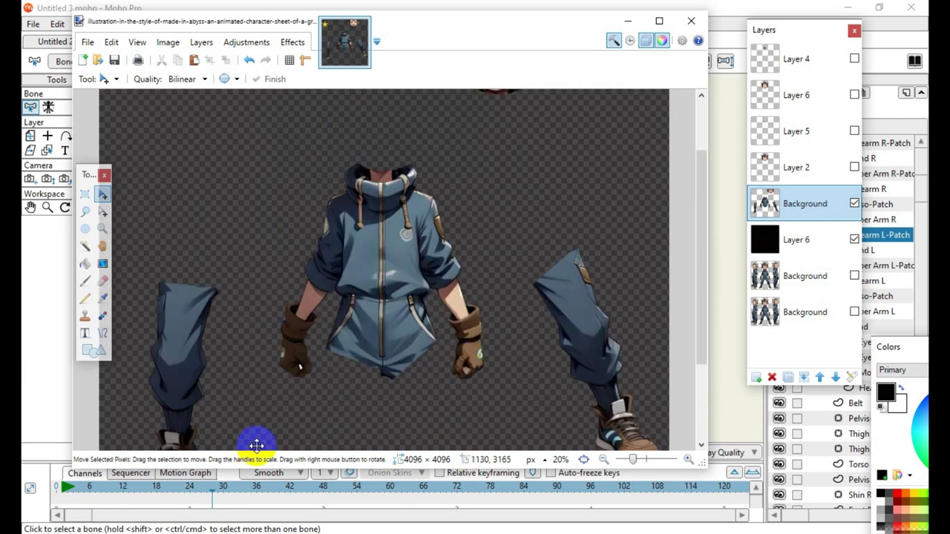
left_click(85, 212)
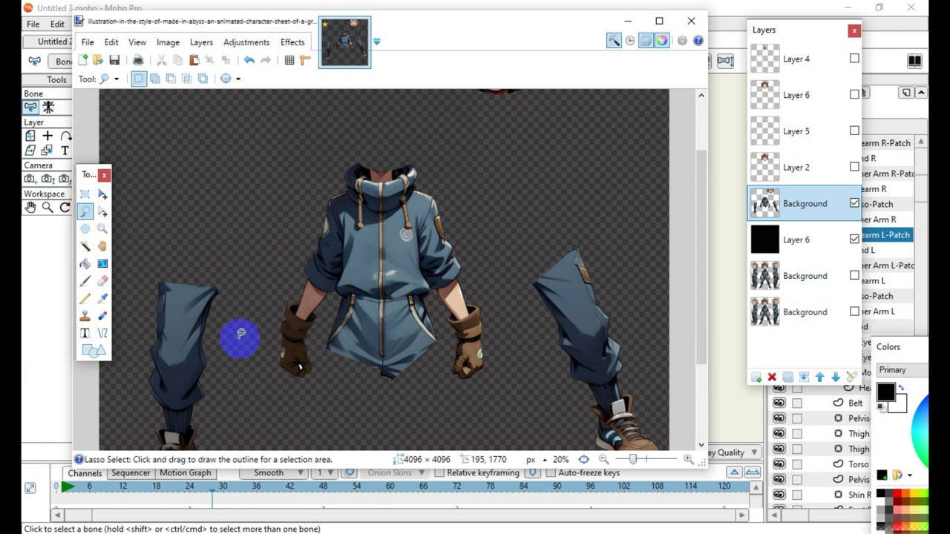
left_click(688, 460)
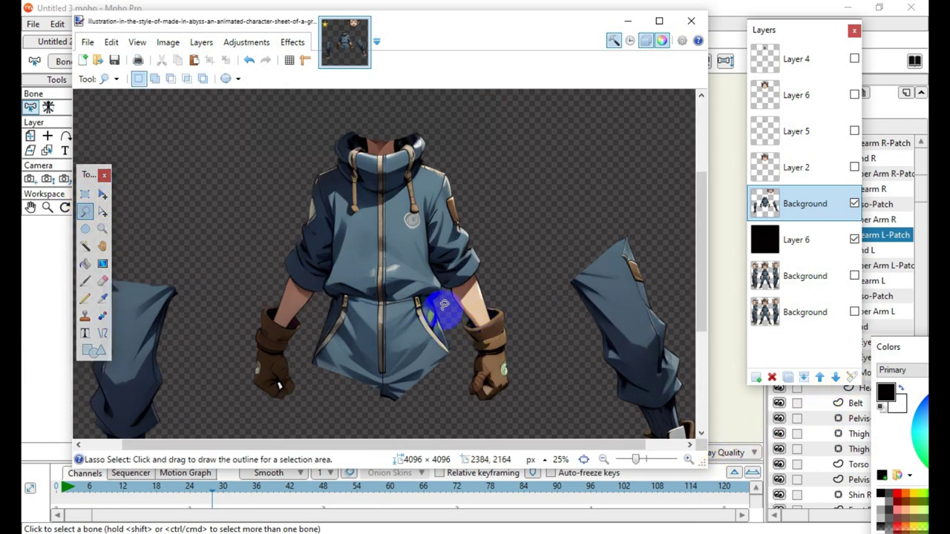
left_click_drag(446, 302, 461, 354)
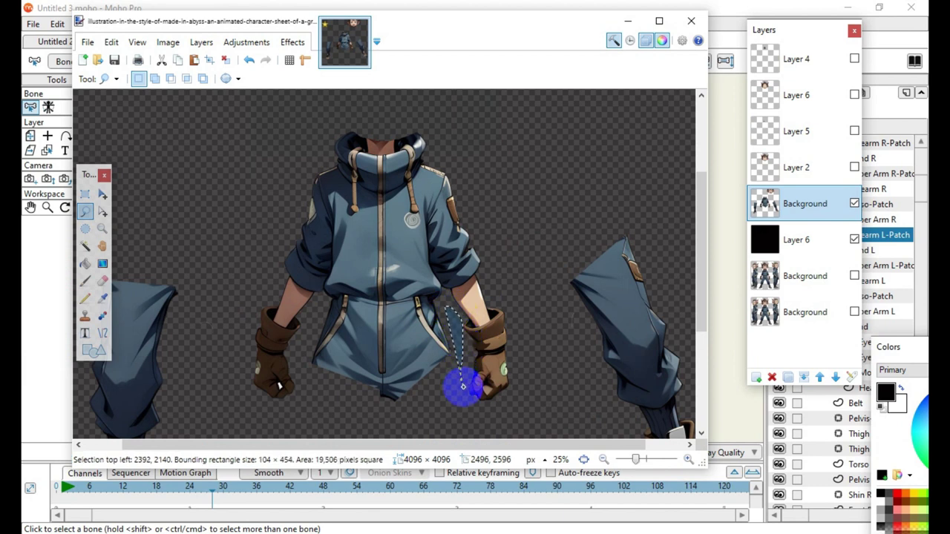
mouse_move(462, 386)
left_mouse_down()
mouse_move(470, 406)
mouse_move(505, 394)
mouse_move(504, 335)
mouse_move(481, 232)
mouse_move(458, 167)
mouse_move(412, 182)
left_mouse_up()
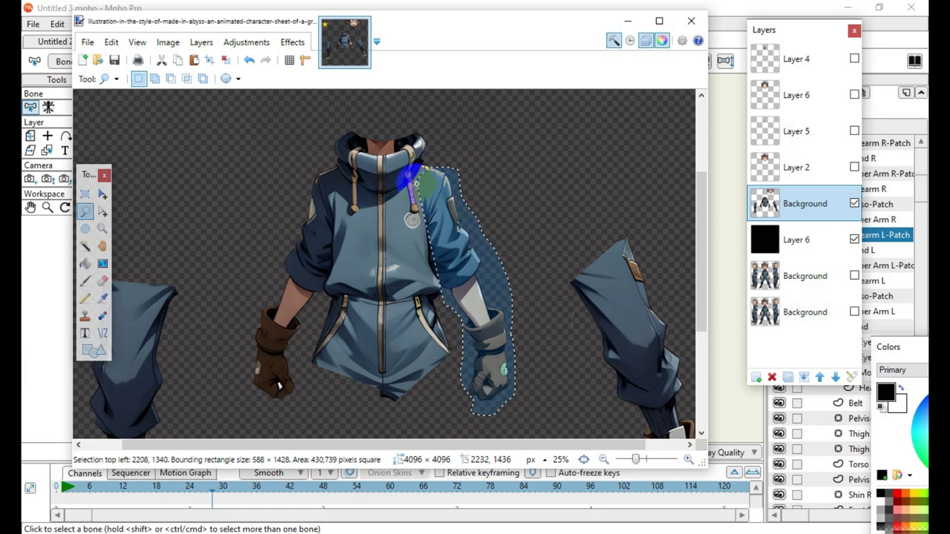
left_click(87, 211)
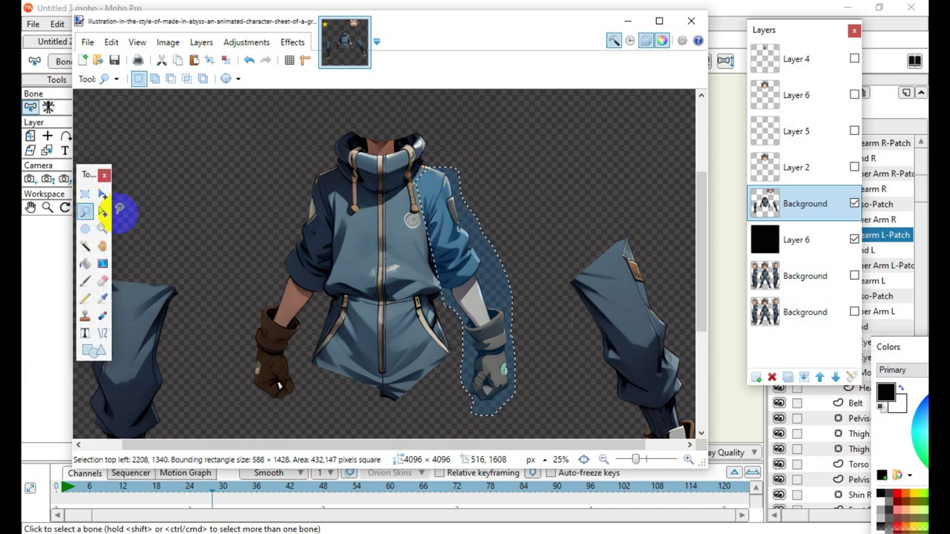
left_click(102, 214)
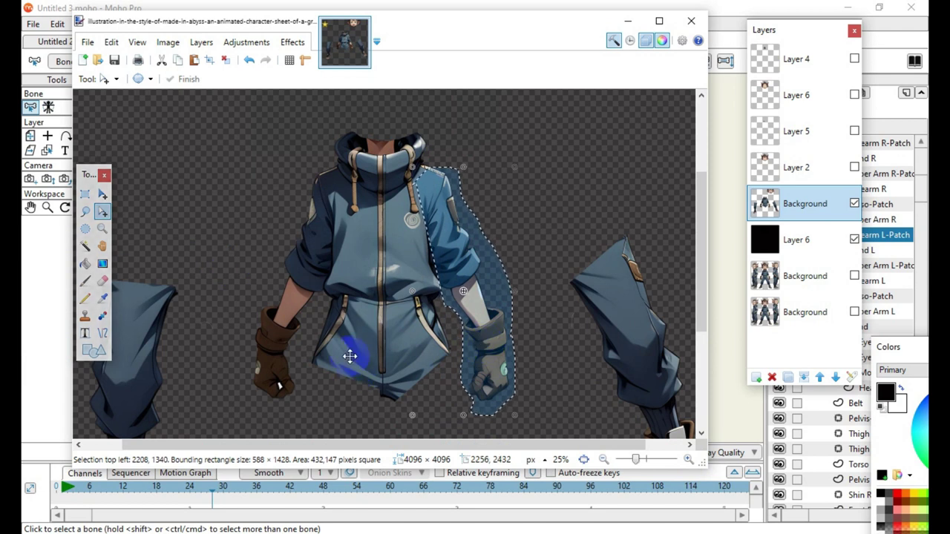
left_click(90, 214)
left_click(102, 194)
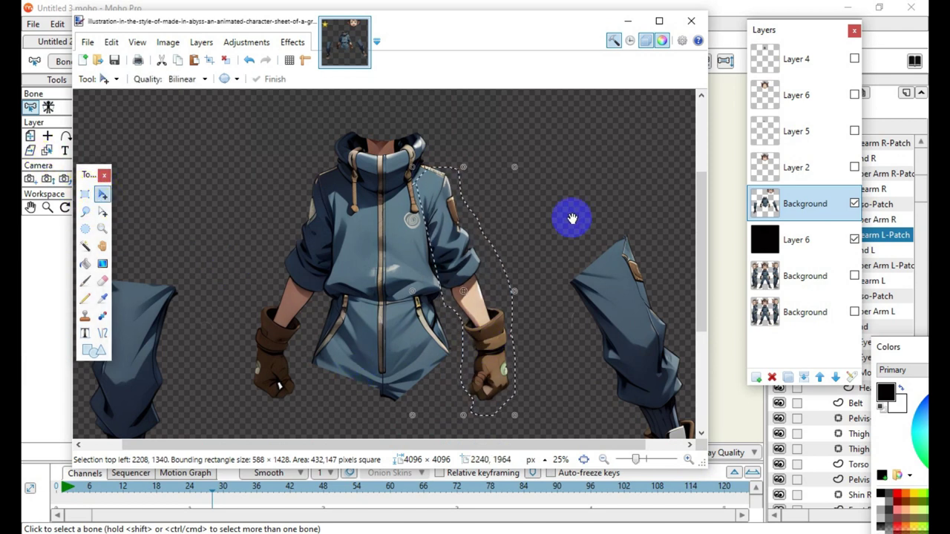
mouse_move(466, 274)
left_mouse_down()
mouse_move(479, 297)
mouse_move(492, 212)
mouse_move(484, 151)
mouse_move(489, 179)
left_mouse_up()
scroll(489, 178, "up", 3)
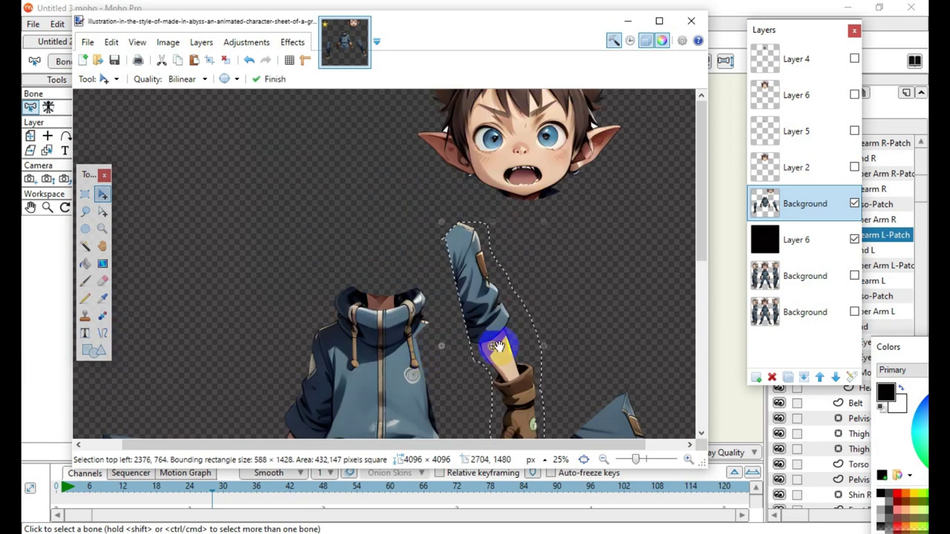
left_click_drag(496, 347, 214, 177)
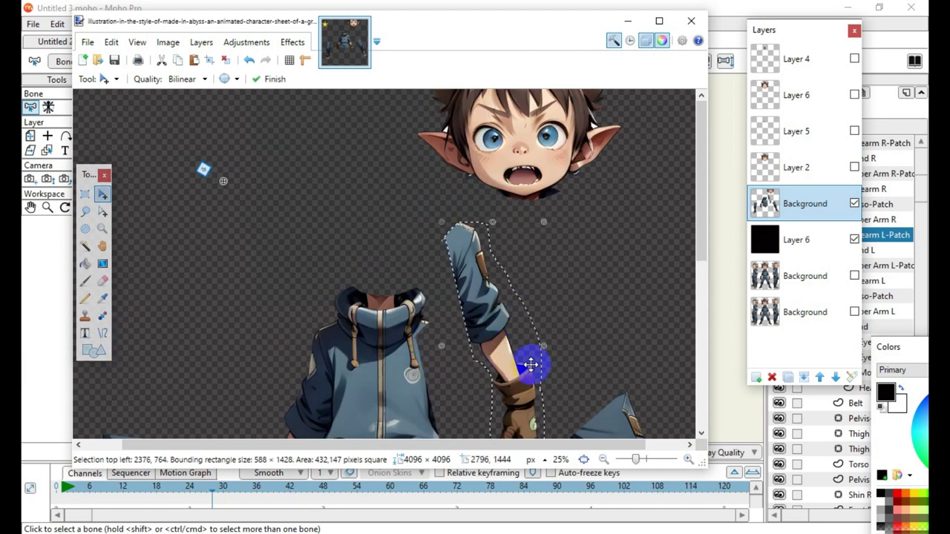
left_click_drag(533, 360, 281, 178)
scroll(465, 339, "down", 5)
scroll(590, 299, "up", 3)
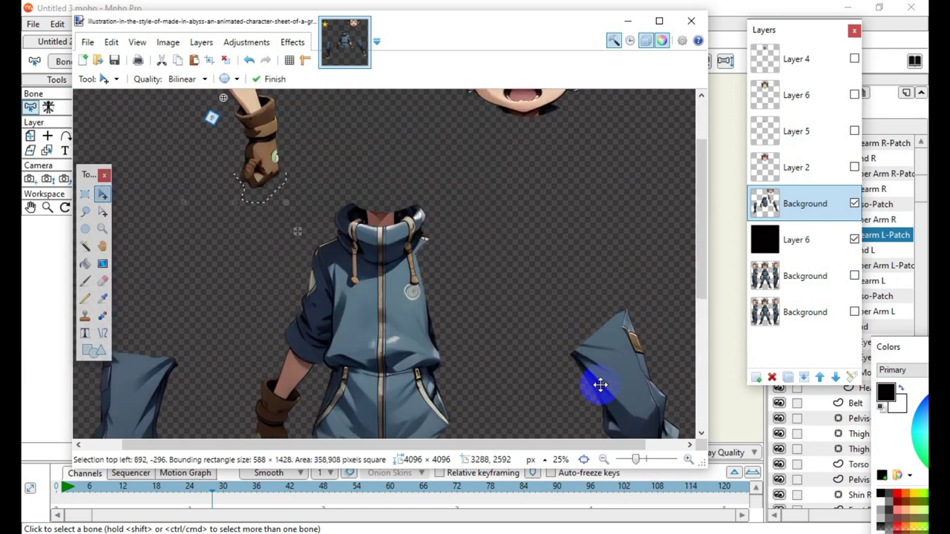
Shift the detached left arm slightly right, above the torso's shoulder, and deselect it
left_click(605, 460)
scroll(467, 340, "up", 1)
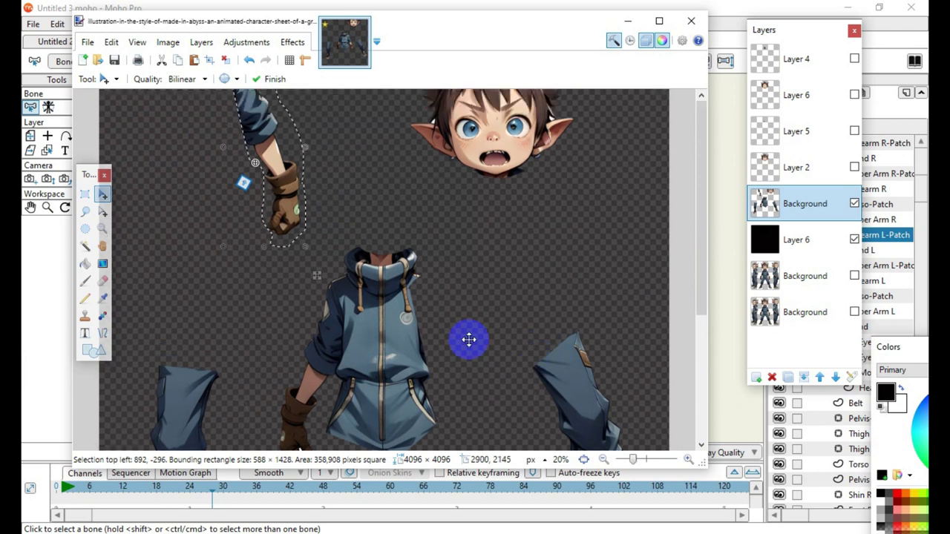
left_click_drag(265, 140, 285, 142)
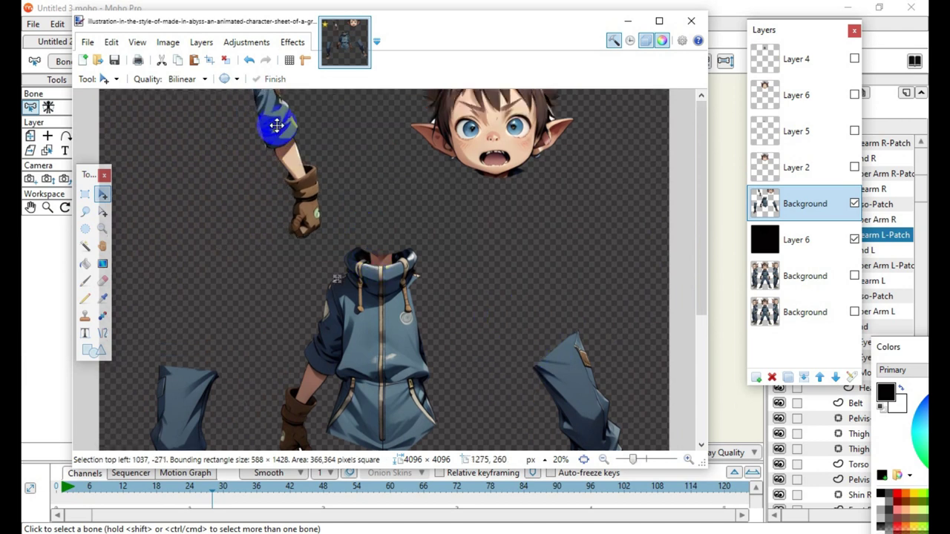
scroll(356, 238, "down", 3)
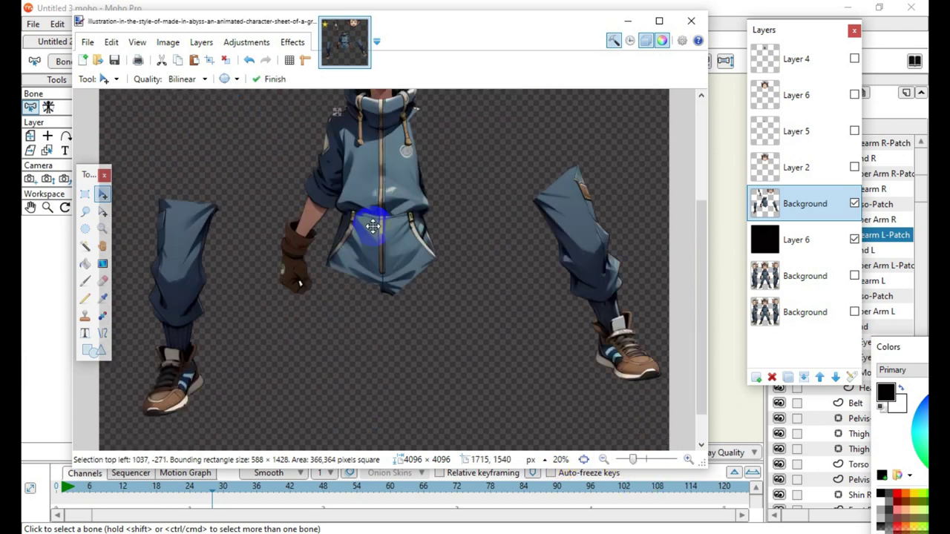
scroll(445, 375, "up", 2)
scroll(427, 379, "up", 2)
scroll(184, 316, "down", 3)
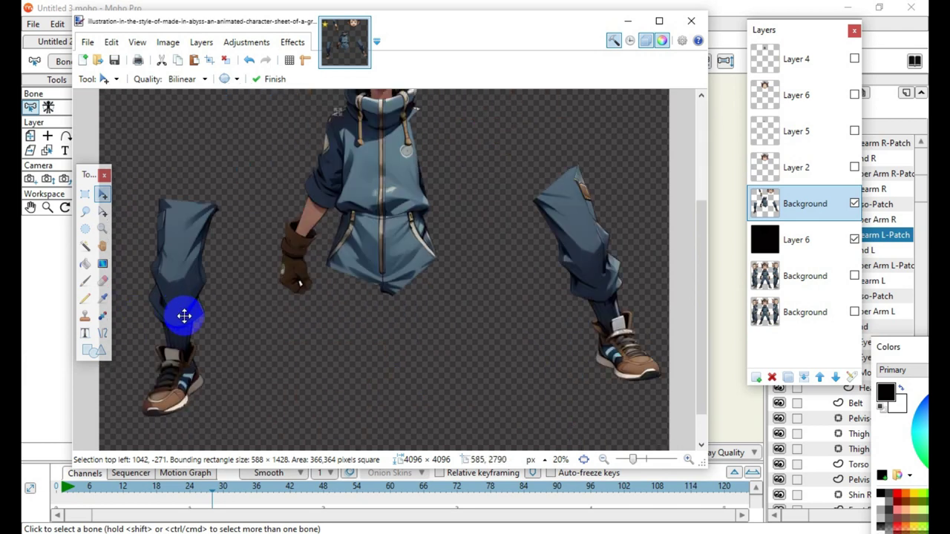
left_click(84, 213)
scroll(450, 365, "up", 3)
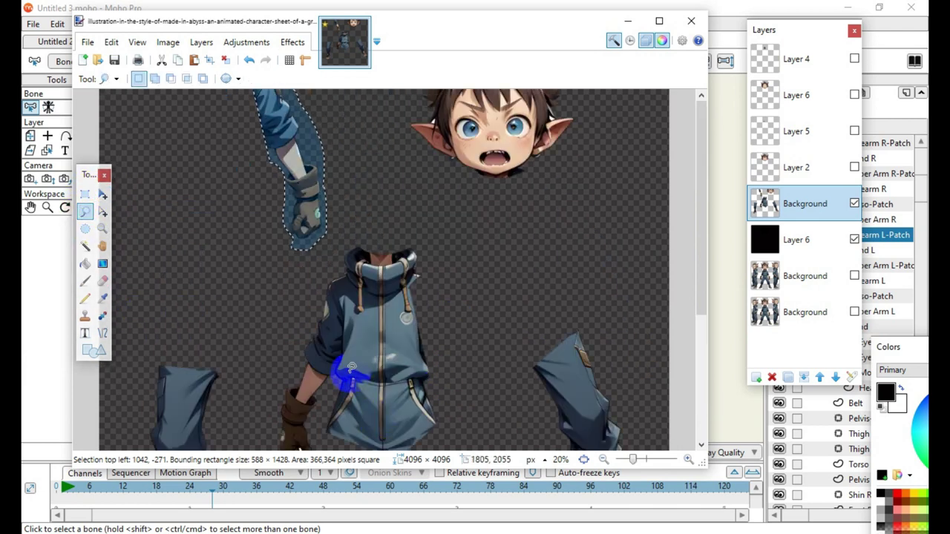
left_click(689, 460)
scroll(431, 271, "down", 4)
scroll(371, 262, "up", 3)
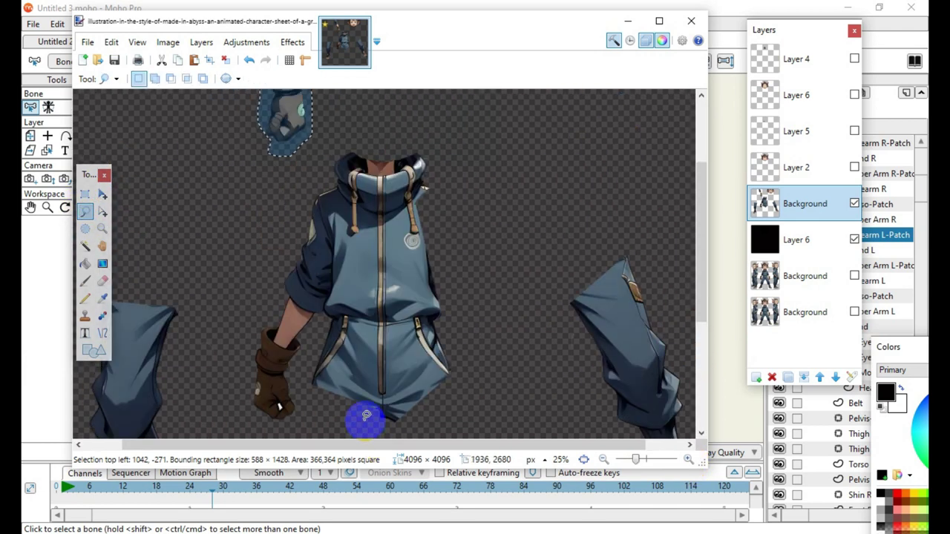
left_click(513, 324)
Lasso-select the character's remaining arm from shoulder to glove, move it down and left beside the detached leg's shoe, and deselect
scroll(251, 293, "down", 2)
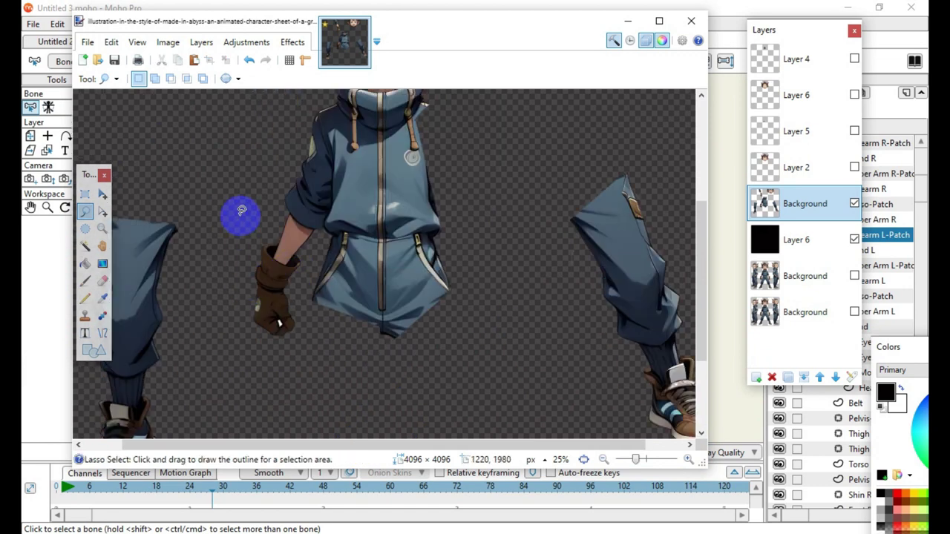
mouse_move(241, 211)
left_mouse_down()
mouse_move(234, 315)
mouse_move(262, 340)
mouse_move(298, 333)
mouse_move(318, 251)
left_mouse_up()
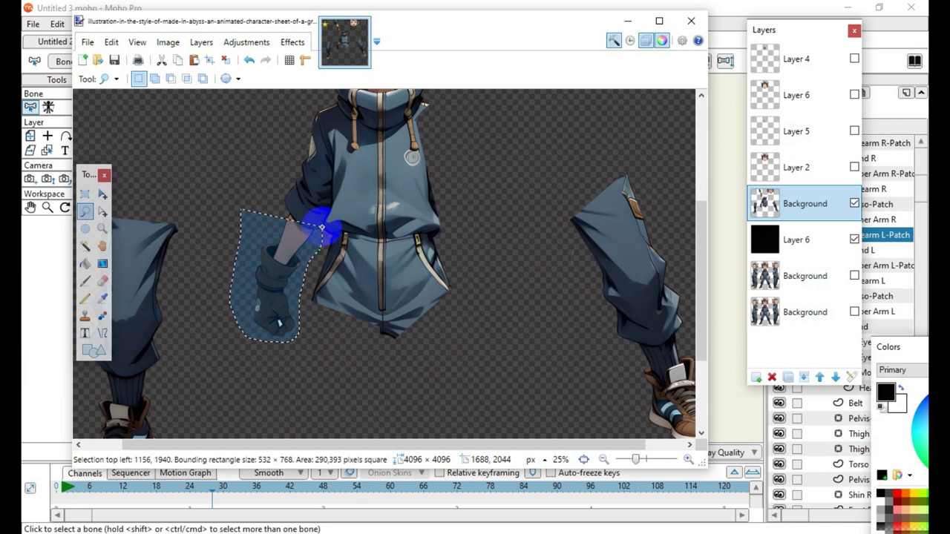
mouse_move(327, 203)
left_mouse_down()
mouse_move(335, 186)
mouse_move(332, 138)
mouse_move(322, 131)
mouse_move(329, 114)
mouse_move(297, 97)
mouse_move(243, 208)
left_mouse_up()
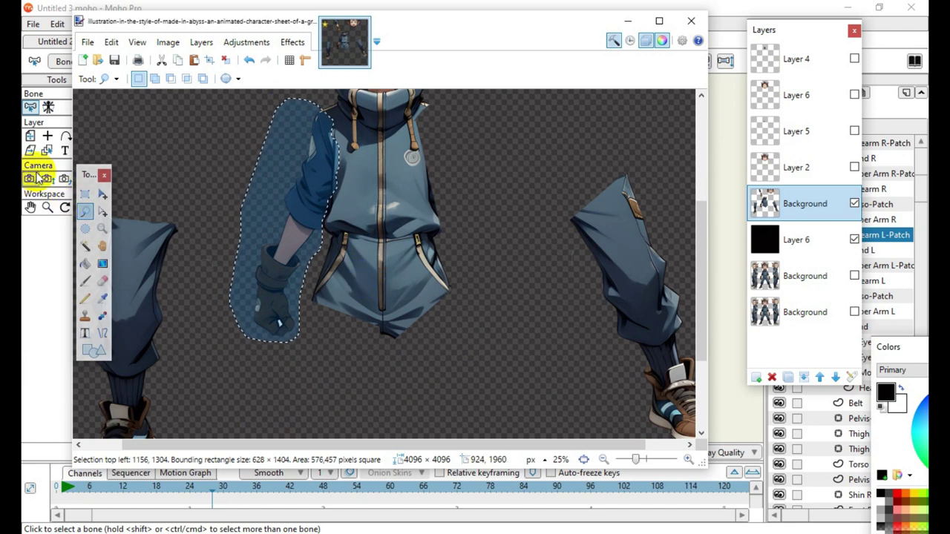
left_click(103, 195)
scroll(329, 270, "down", 3)
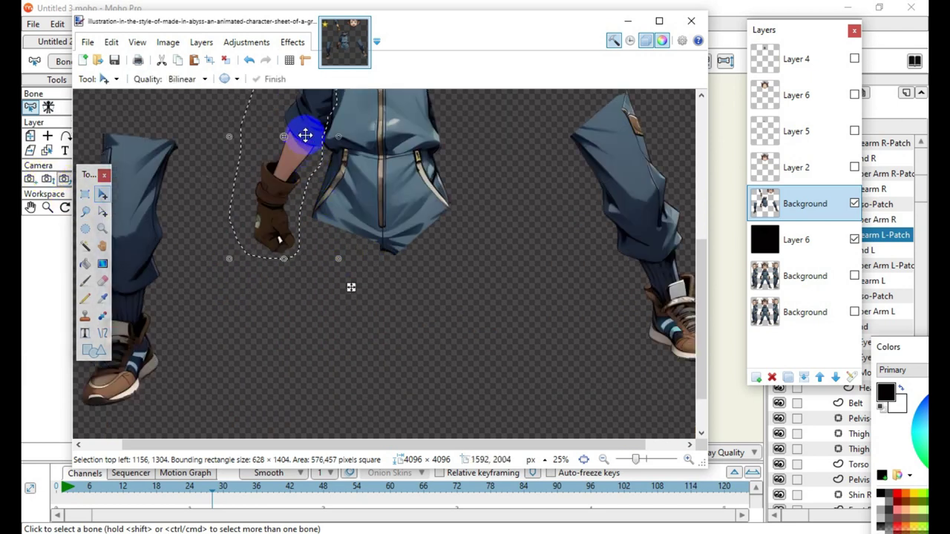
left_click_drag(304, 133, 237, 337)
scroll(384, 380, "down", 1)
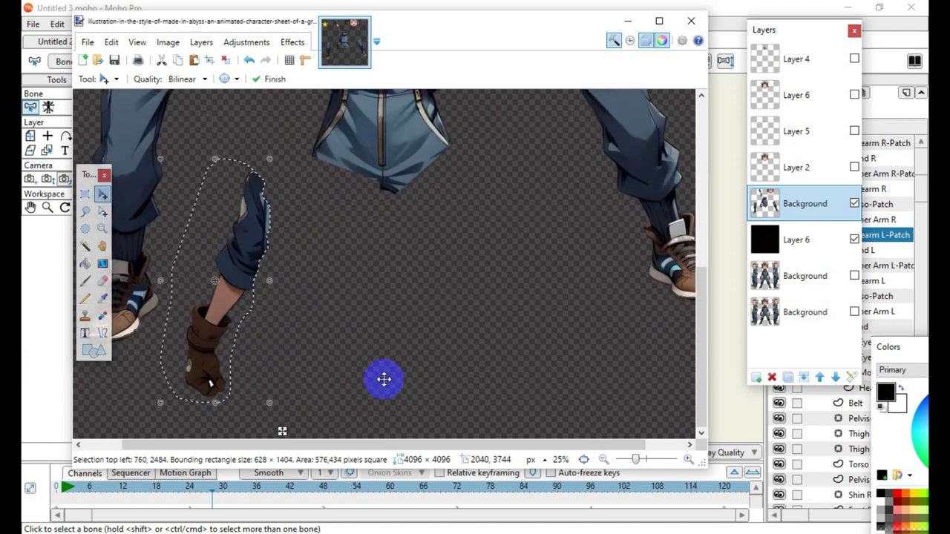
scroll(393, 391, "up", 3)
scroll(425, 353, "down", 1)
scroll(519, 401, "down", 6)
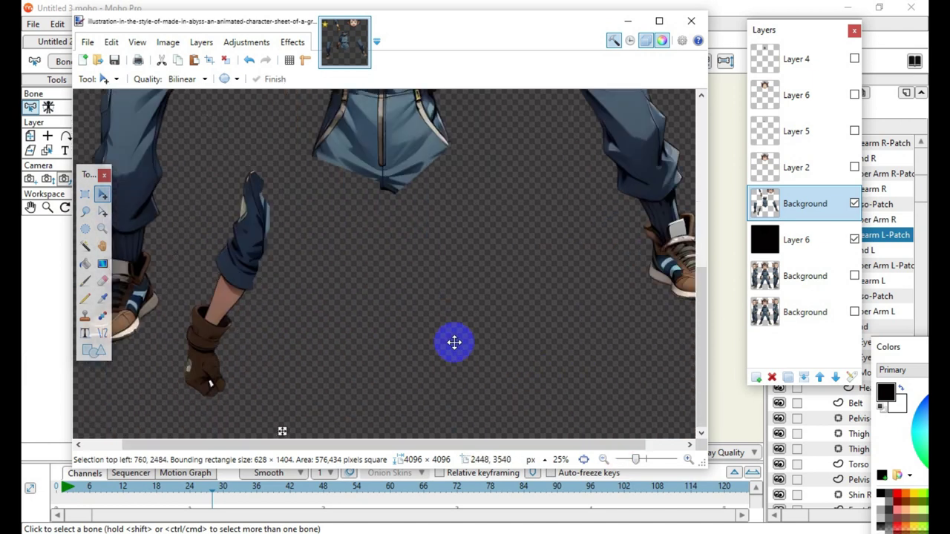
scroll(586, 434, "up", 4)
key("ctrl+d")
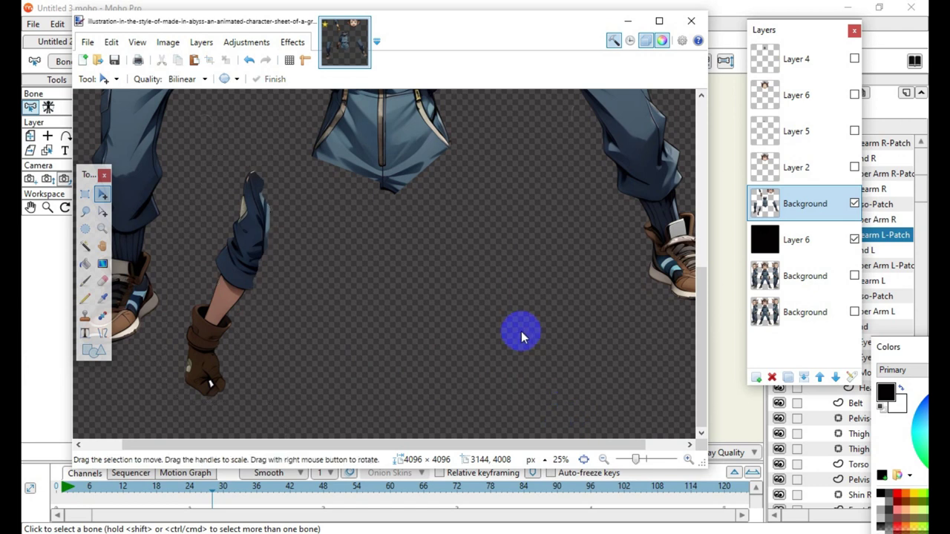
Examine the isolated torso from collar to hem for rough cut edges and leftover marks on the jacket
scroll(460, 383, "up", 6)
scroll(487, 286, "down", 2)
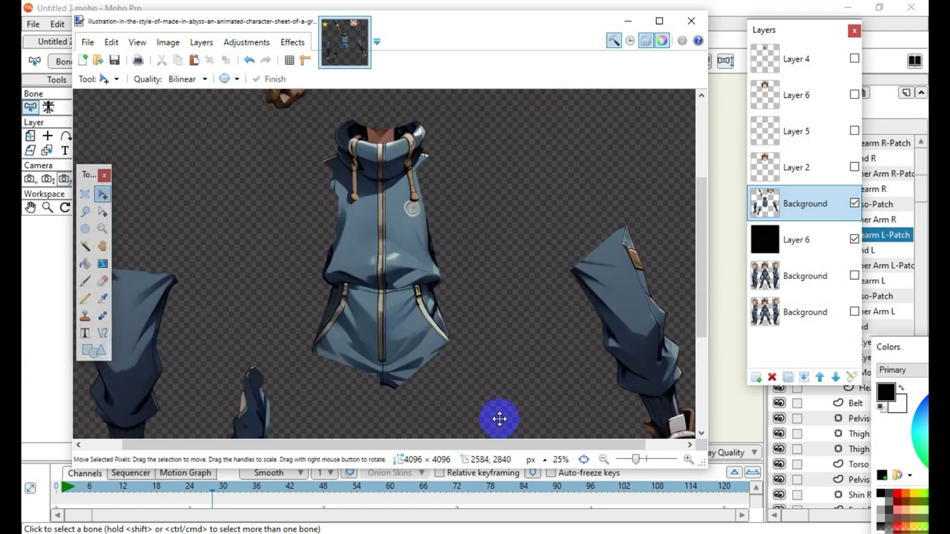
left_click(689, 461)
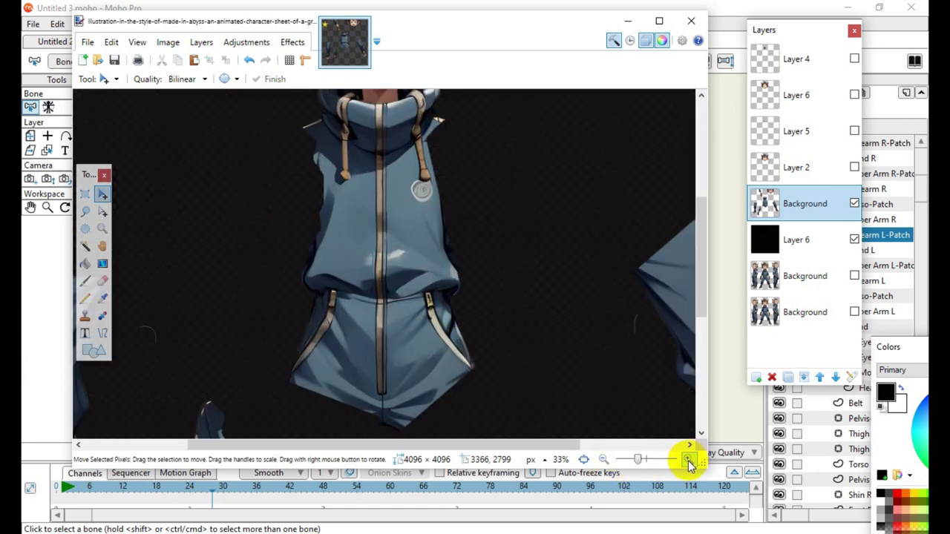
scroll(444, 369, "up", 3)
scroll(460, 356, "down", 3)
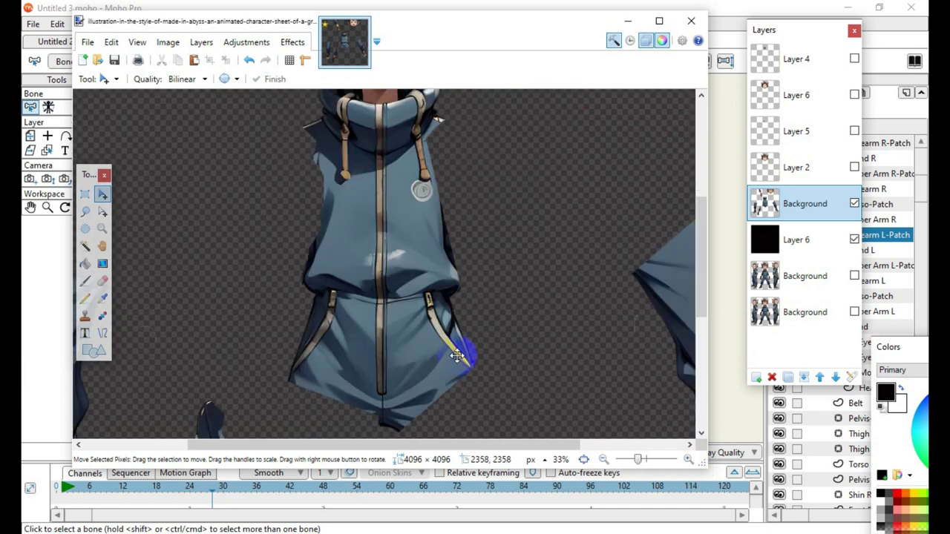
scroll(504, 363, "up", 2)
scroll(497, 322, "down", 5)
scroll(494, 304, "up", 3)
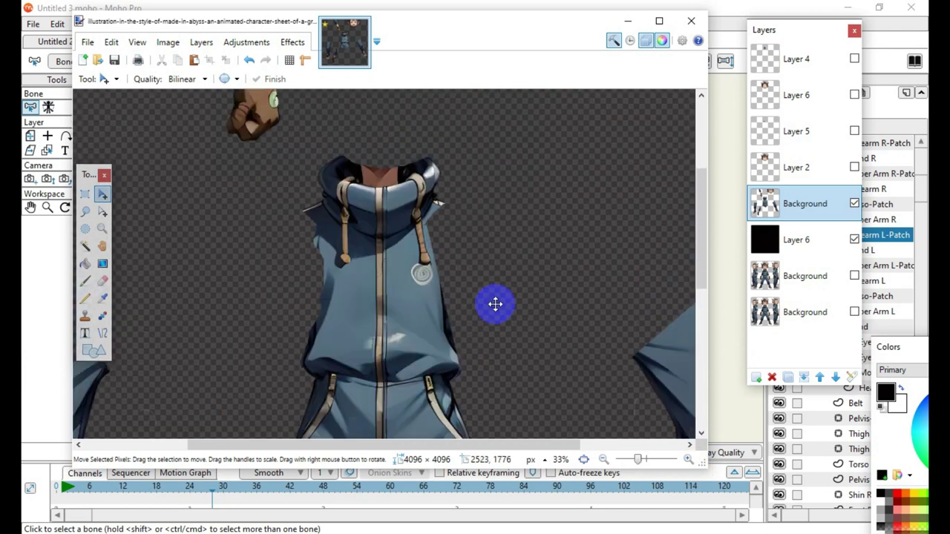
scroll(446, 319, "down", 5)
scroll(401, 371, "up", 6)
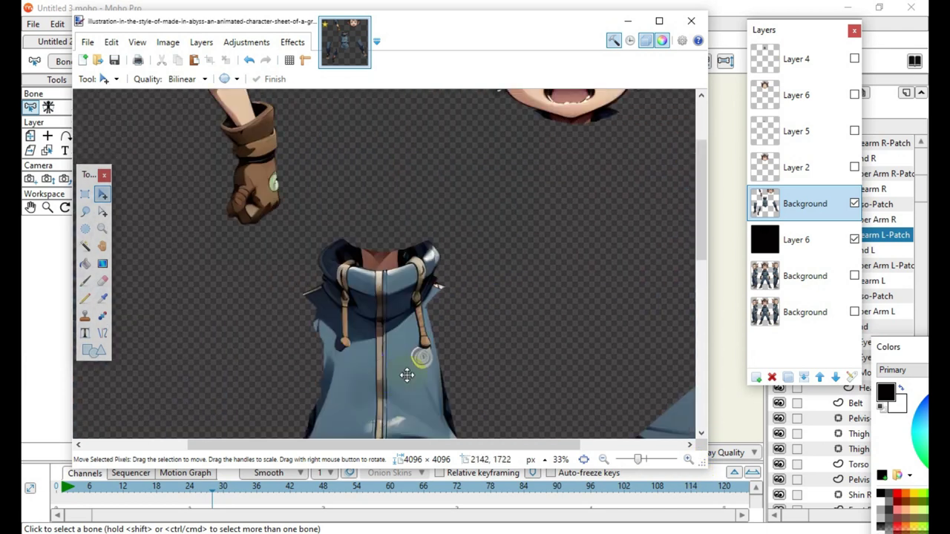
scroll(482, 340, "down", 2)
scroll(401, 401, "down", 4)
scroll(520, 400, "up", 2)
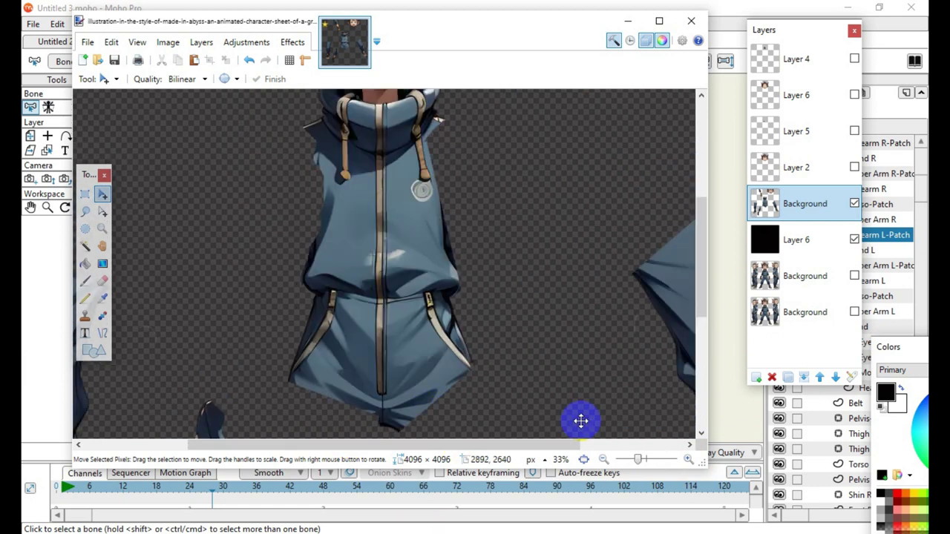
Sample the jacket's blue beside the zipper, next to the pale mark, from the upper Background layer as the primary color
left_click(805, 206)
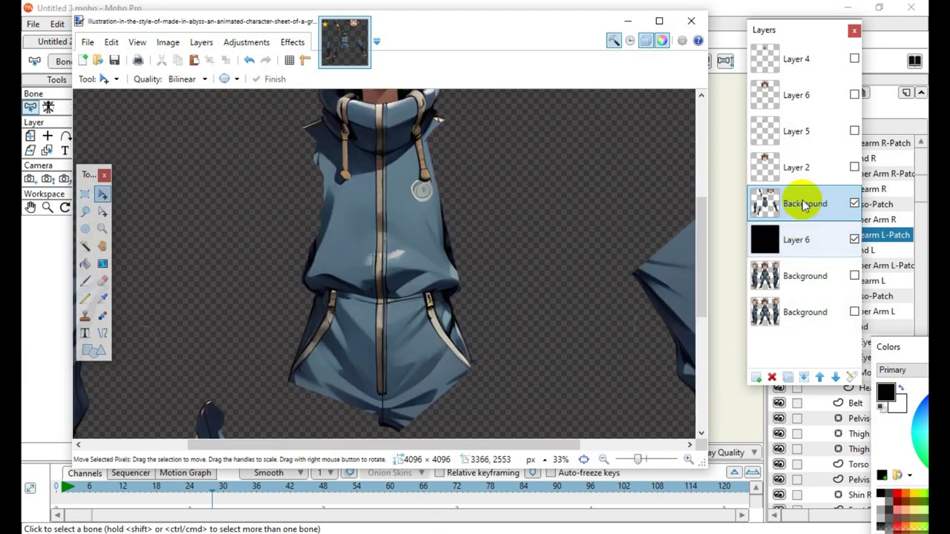
left_click(102, 298)
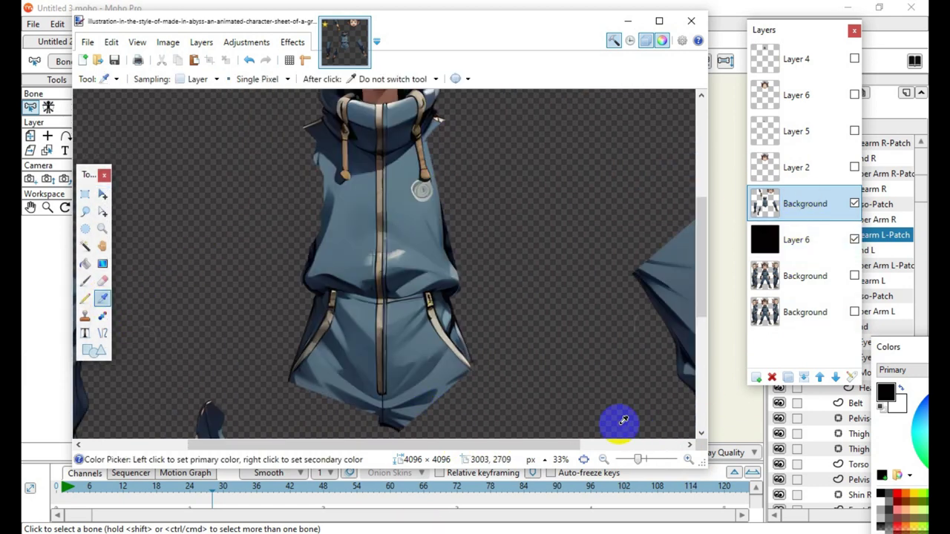
left_click(686, 459)
left_click(402, 250)
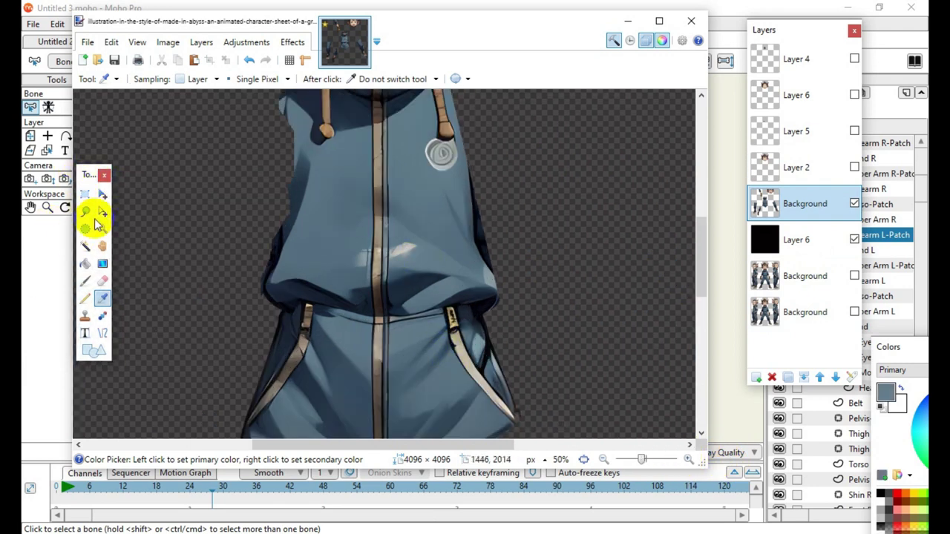
Paint over the pale marks beside the zipper above the waist with the Paintbrush at a width of 15 in the sampled blue
left_click(85, 282)
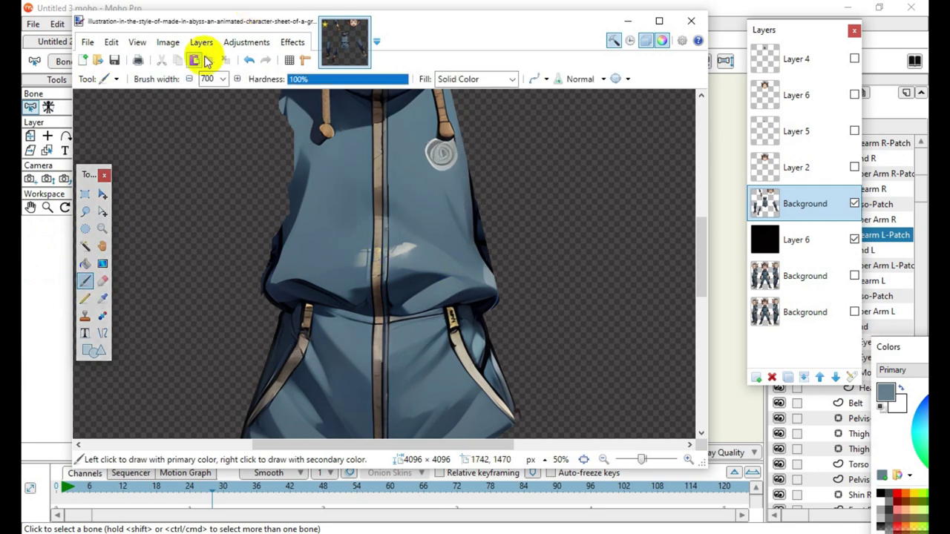
left_click(222, 79)
scroll(223, 252, "up", 8)
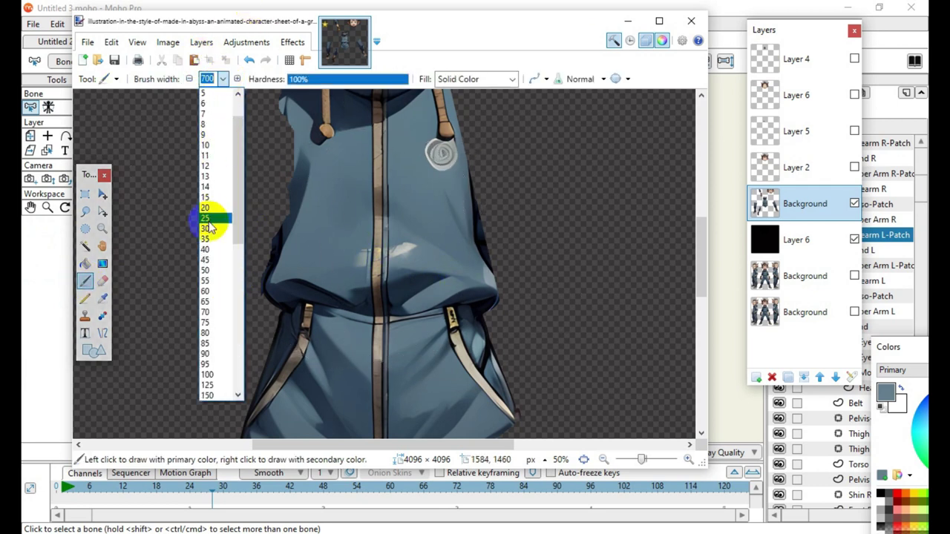
left_click(214, 218)
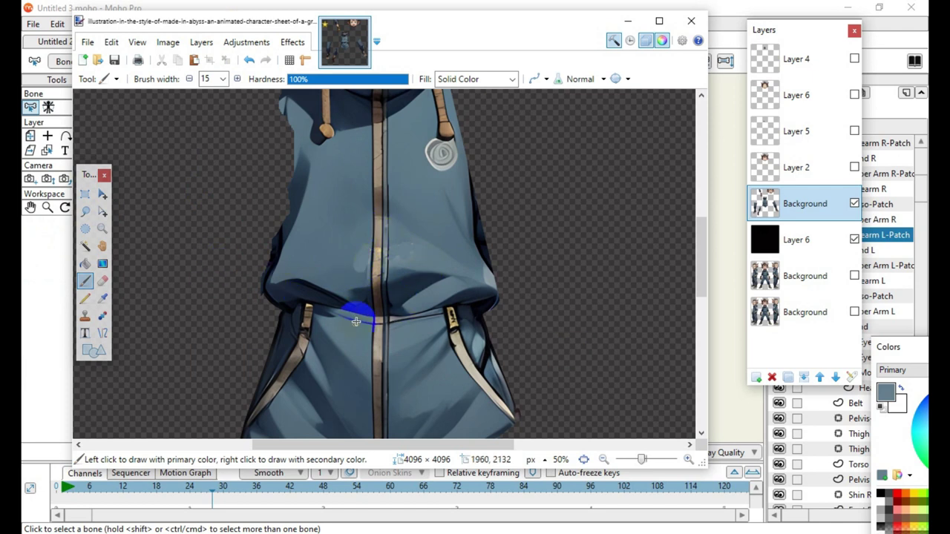
scroll(367, 334, "down", 3)
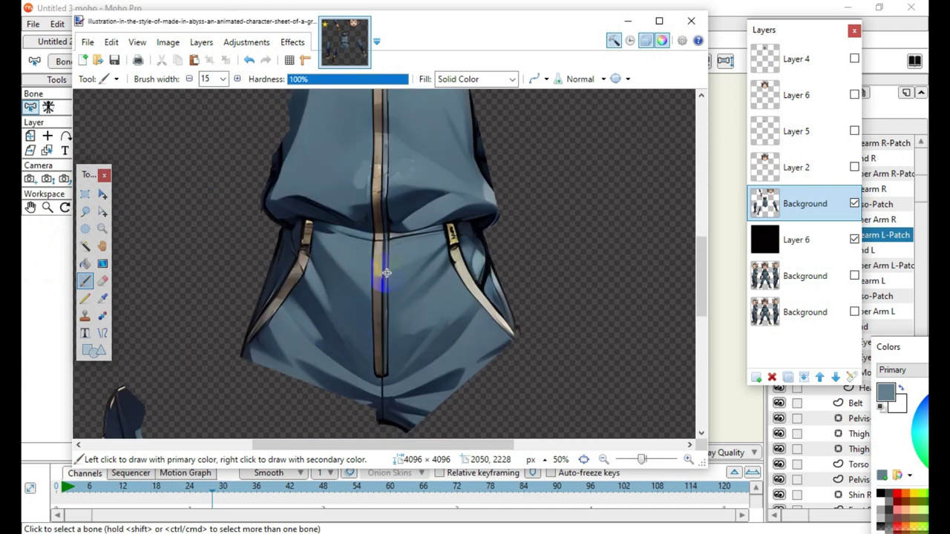
scroll(413, 332, "up", 6)
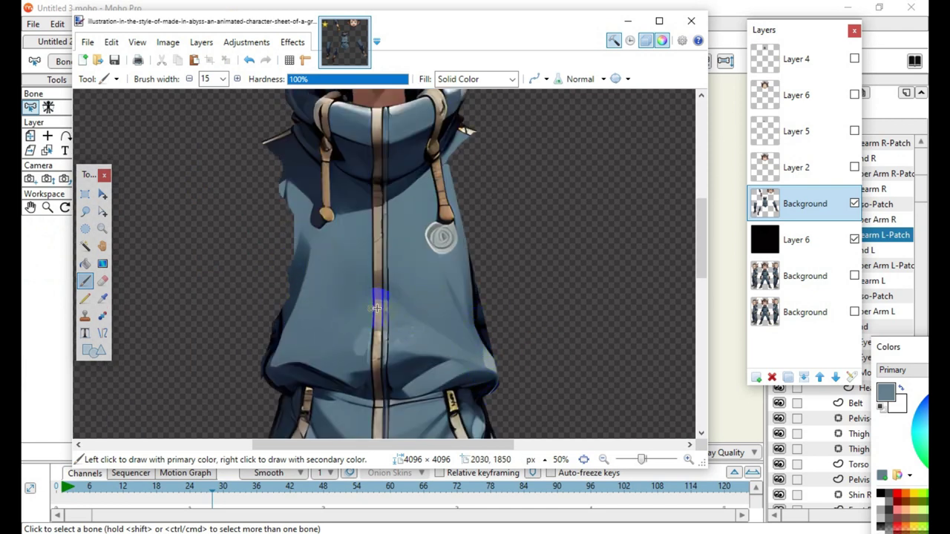
Sample a darker jacket blue and add a new layer directly above the torso's Background layer, ready for Line/Curve drawing
left_click(102, 301)
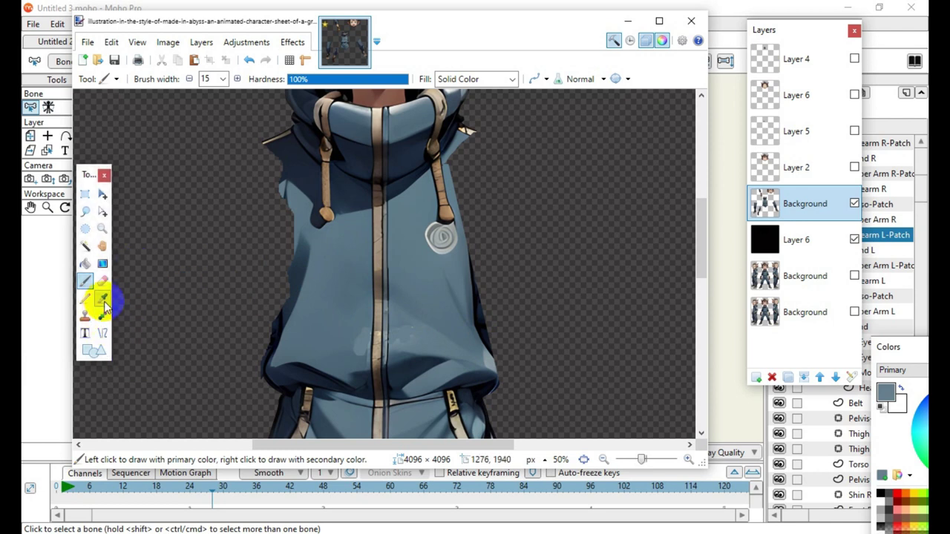
left_click(103, 301)
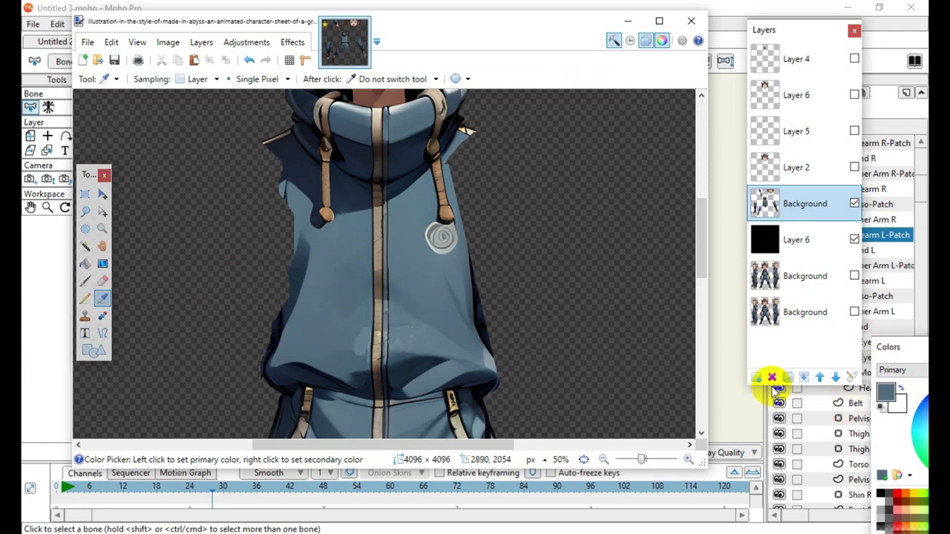
left_click(756, 377)
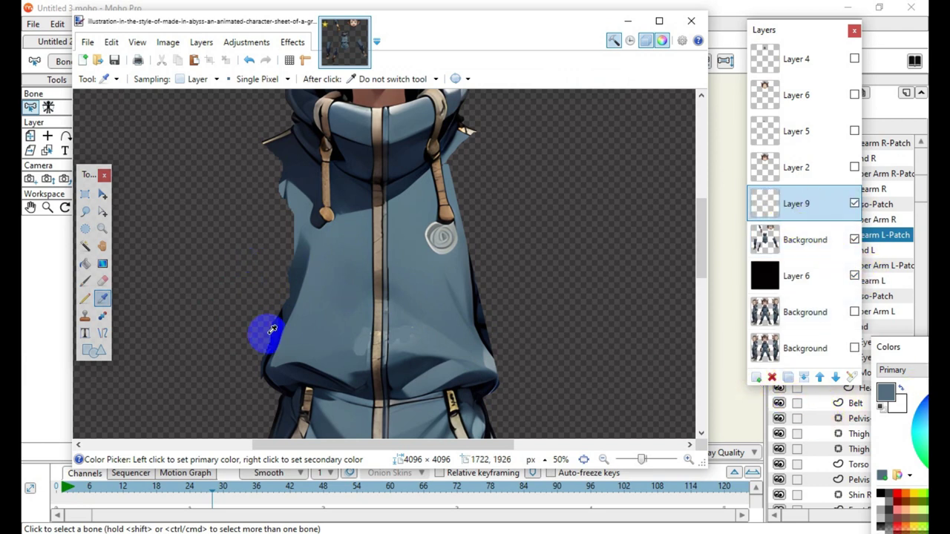
left_click(104, 334)
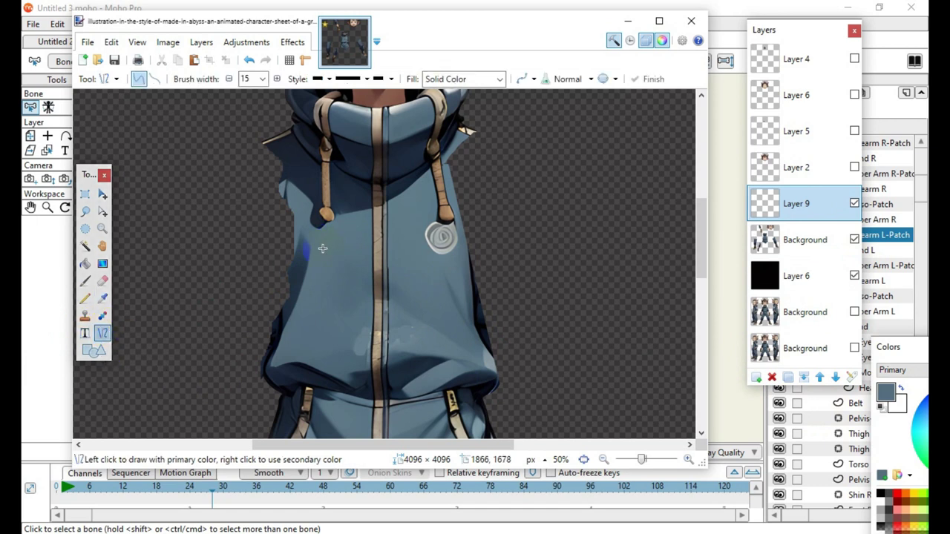
left_click_drag(350, 225, 258, 294)
left_click(247, 79)
left_click(248, 61)
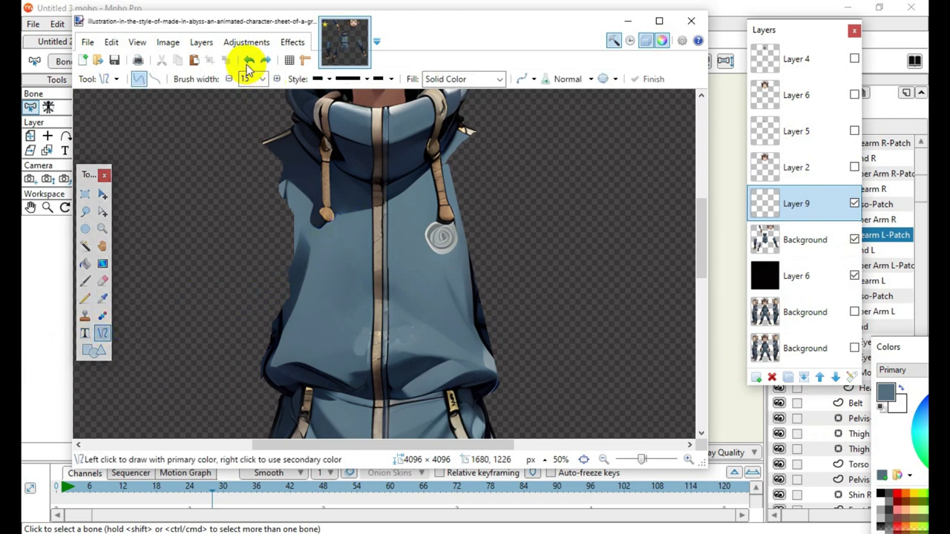
Draw short curves 15 pixels wide along the left side of the jacket's chest with the Line/Curve tool and commit them
left_click_drag(278, 358, 312, 245)
key("Return")
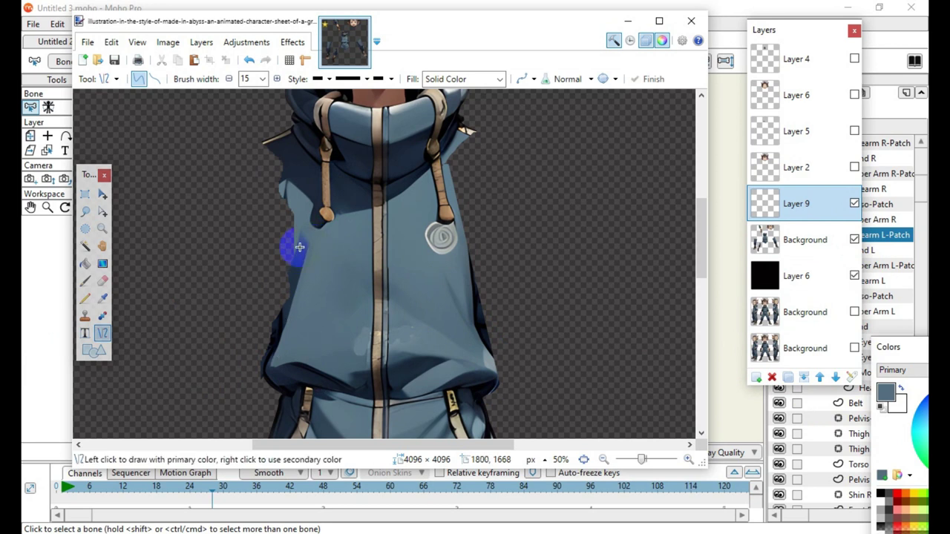
mouse_move(294, 291)
left_mouse_down()
mouse_move(310, 255)
mouse_move(304, 225)
mouse_move(305, 283)
left_mouse_up()
key("Return")
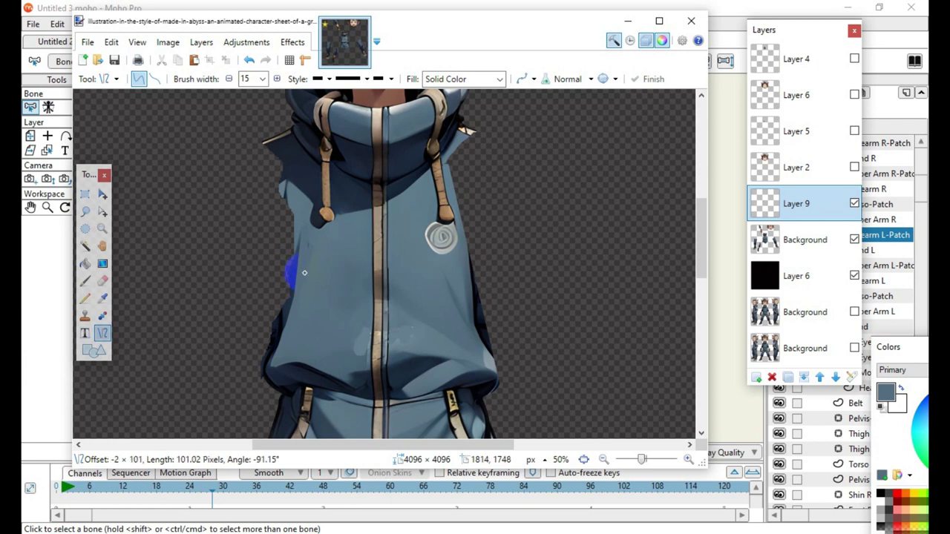
Examine the torso's side edges, waist, pockets and pointed hem for outlines and seams that need redrawing
left_click(323, 401)
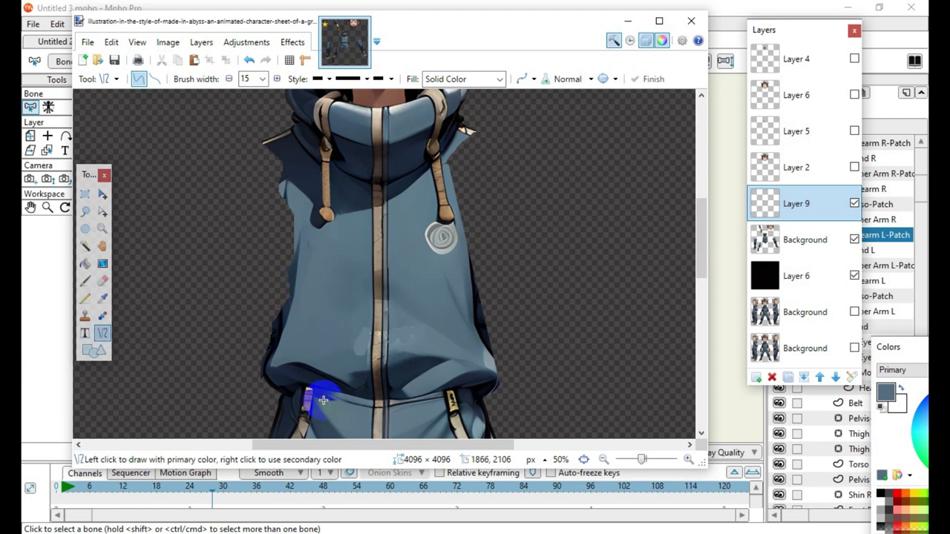
left_click(293, 362)
left_click(472, 392)
left_click(469, 300)
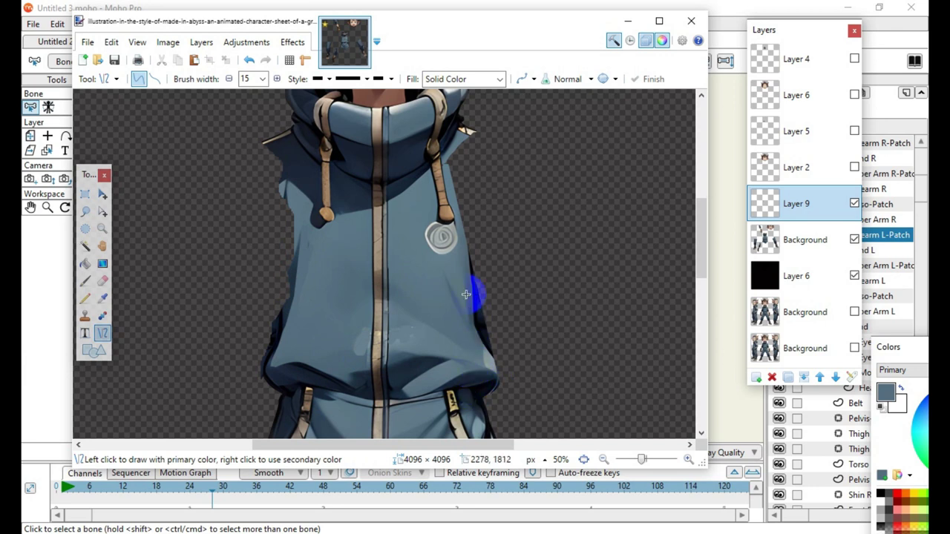
left_click(470, 356)
scroll(310, 288, "down", 1)
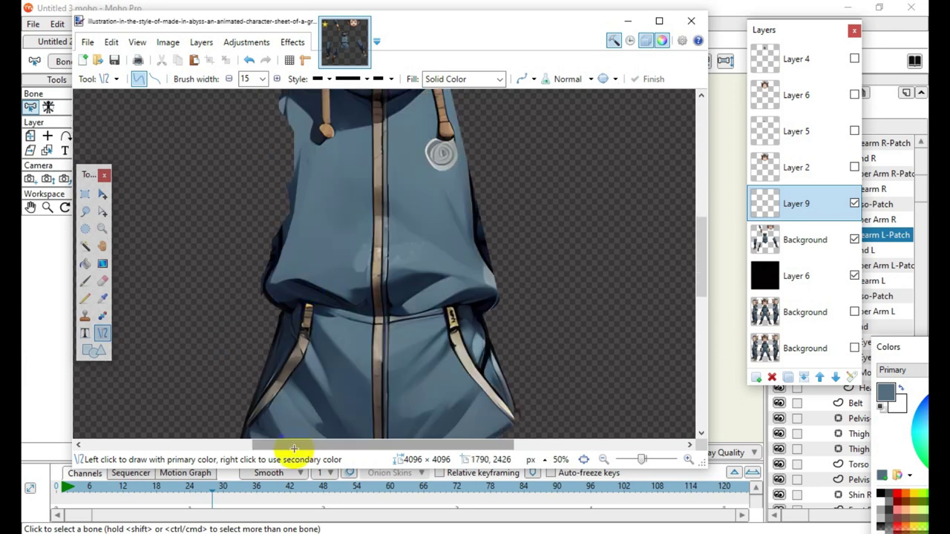
scroll(276, 361, "down", 2)
scroll(281, 346, "up", 1)
left_click(427, 424)
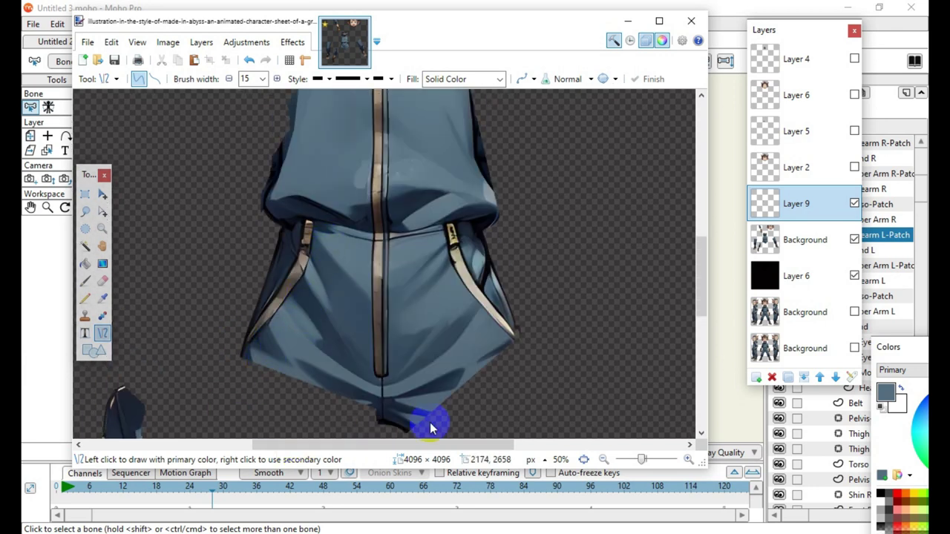
left_click(487, 283)
left_click(255, 314)
left_click(356, 389)
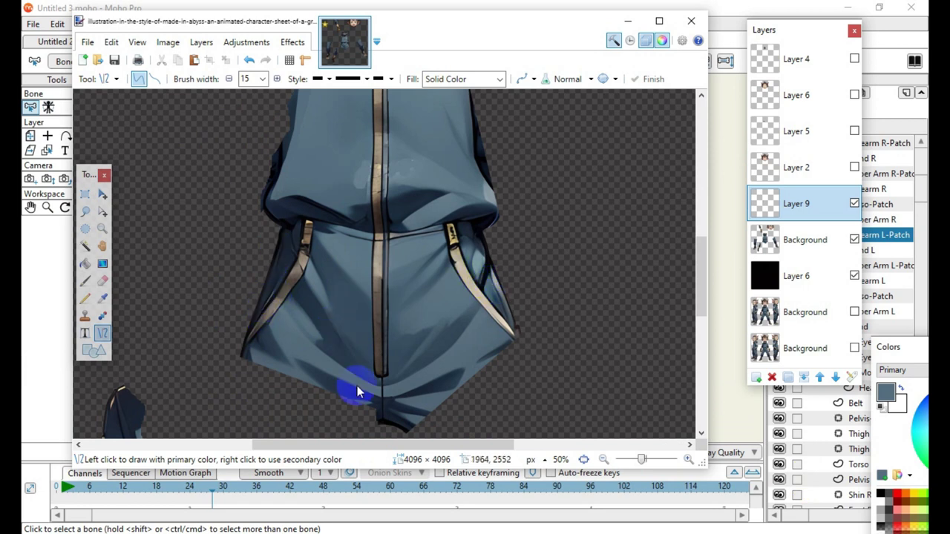
Draw jacket-blue curves 15 pixels wide along the outer side of the left-hand pocket trim, bending them to follow its edge
left_click(689, 460)
left_click(212, 349)
left_click(226, 313)
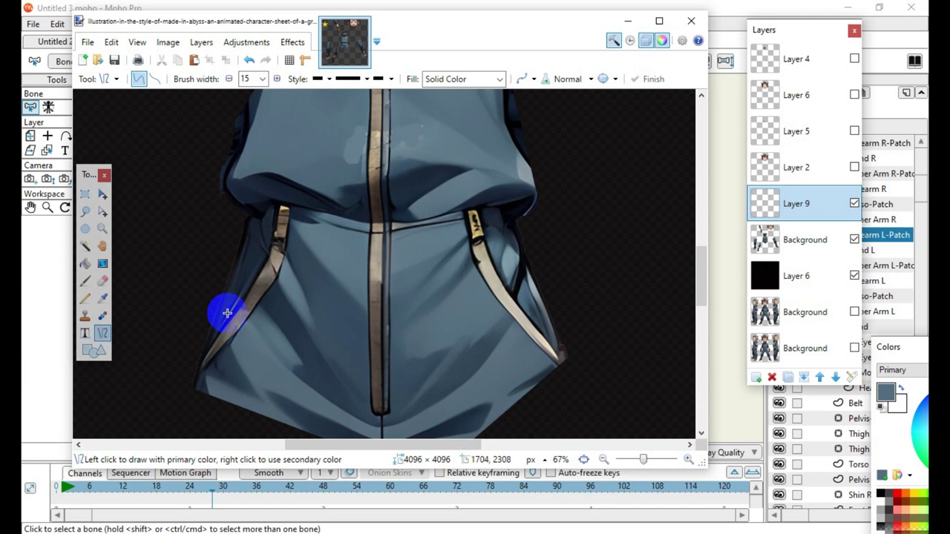
left_click_drag(225, 315, 268, 215)
left_click_drag(254, 251, 260, 257)
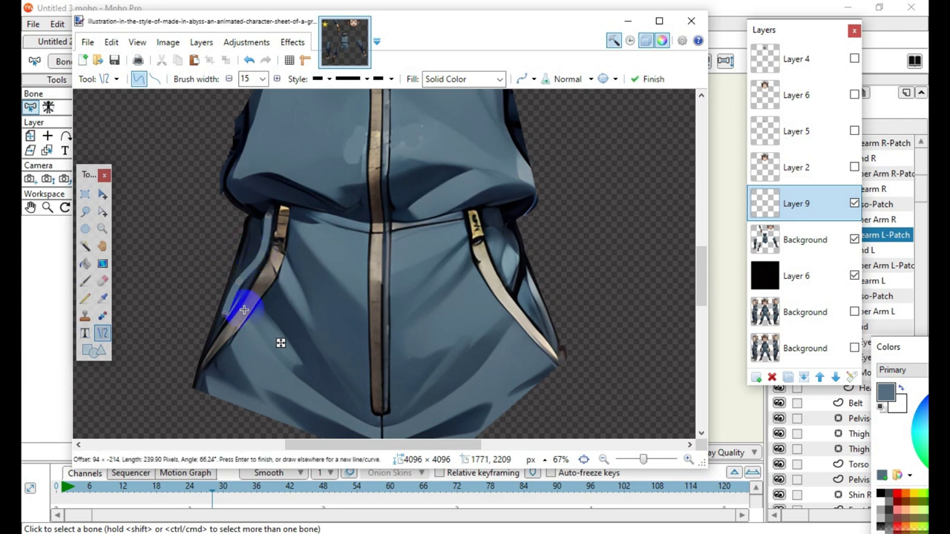
mouse_move(232, 300)
left_mouse_down()
mouse_move(242, 290)
mouse_move(231, 309)
left_mouse_up()
key("Return")
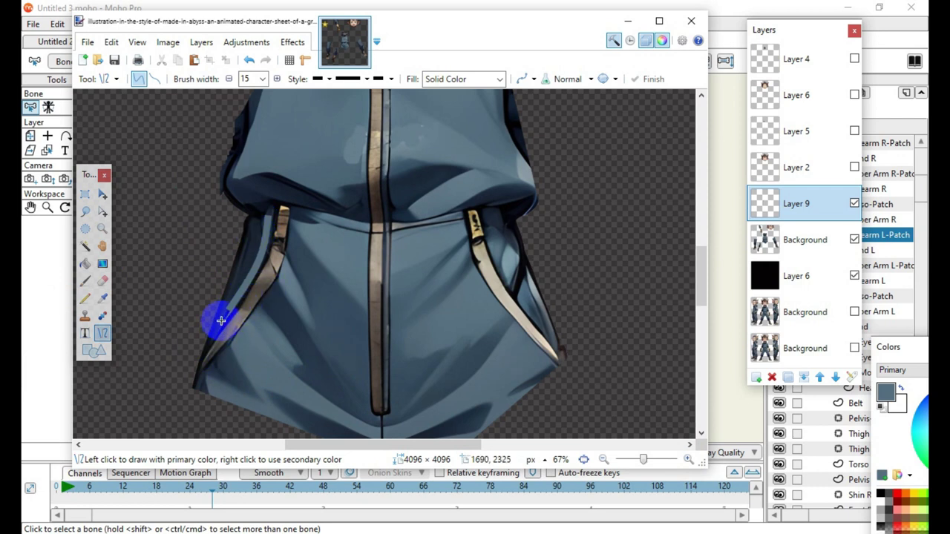
left_click_drag(222, 318, 233, 303)
left_click(377, 310)
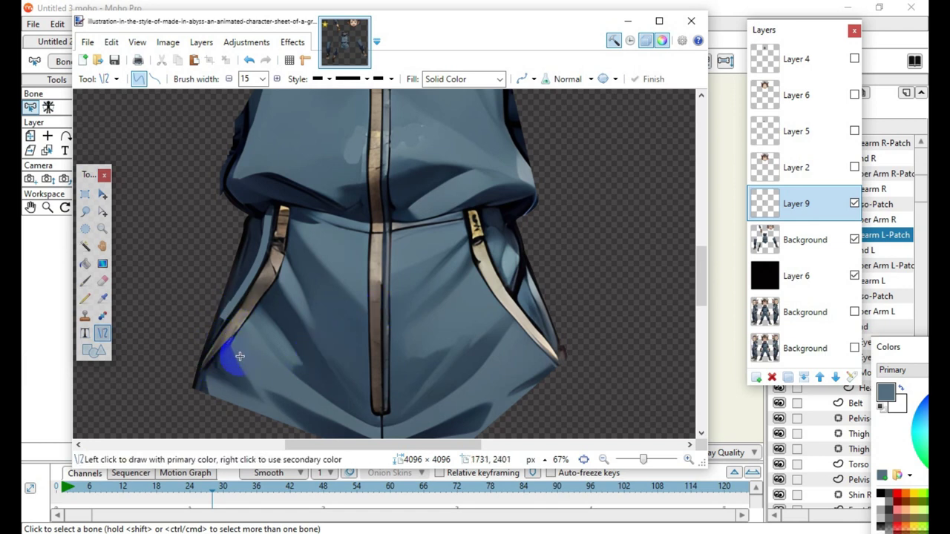
Reduce the line width to 9 and add thinner blue curves beside the lower end of the left-hand pocket trim
left_click(229, 80)
left_click(230, 80)
left_click(229, 79)
mouse_move(217, 338)
left_mouse_down()
mouse_move(229, 327)
mouse_move(250, 252)
left_mouse_up()
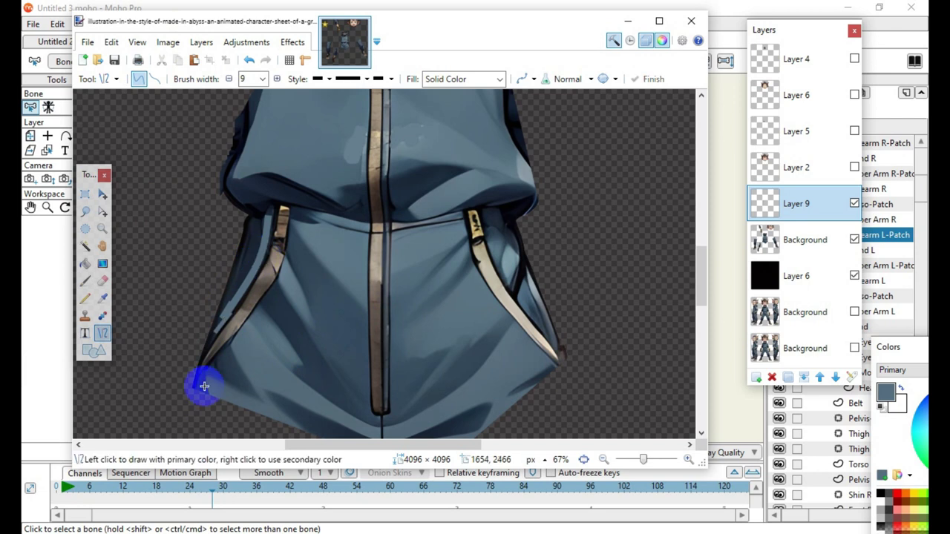
left_click_drag(222, 314, 215, 333)
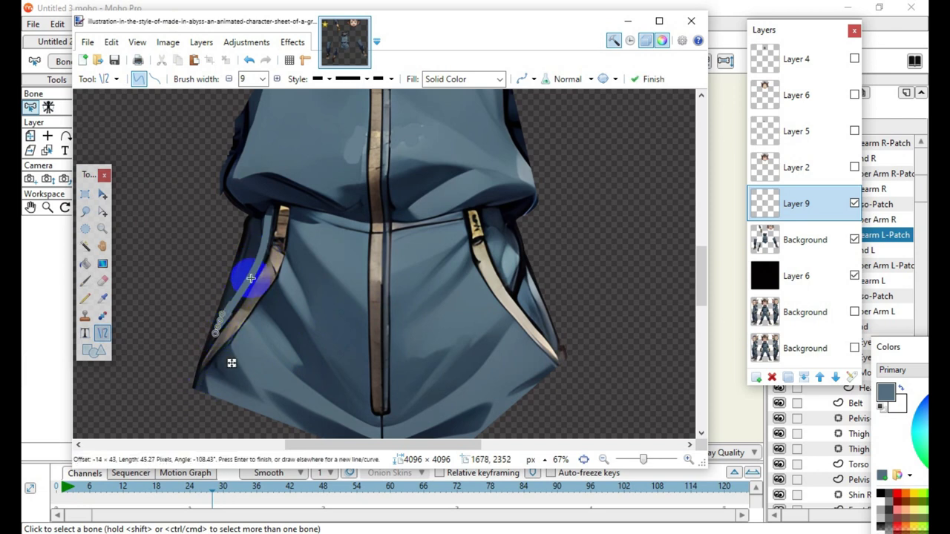
key("Return")
Sample the beige of the right-hand pocket trim from the Background layer and return to Layer 9 with the Line/Curve tool
left_click(102, 302)
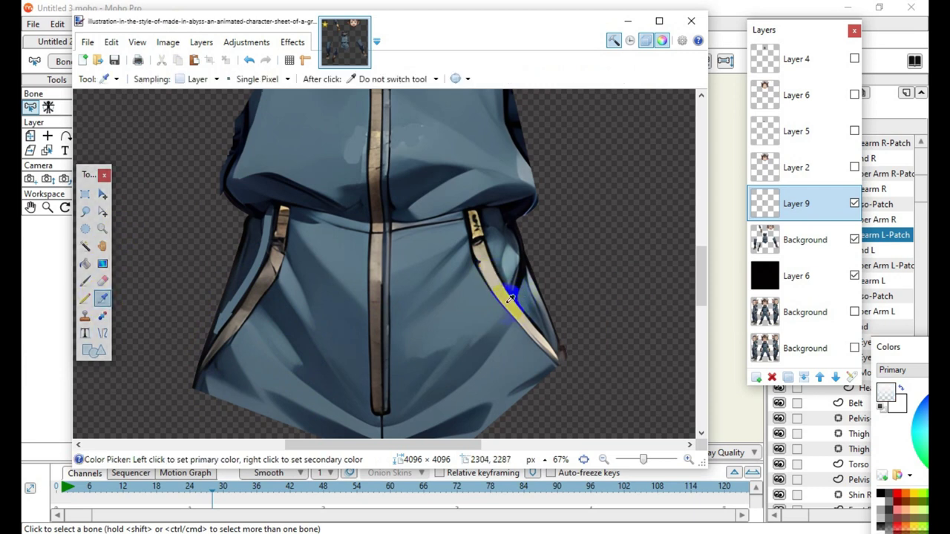
left_click(811, 240)
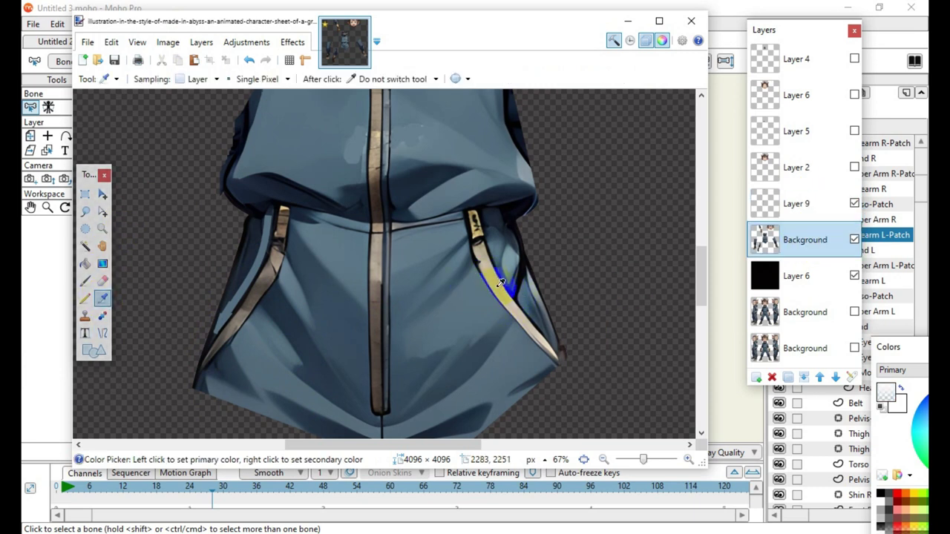
left_click(841, 206)
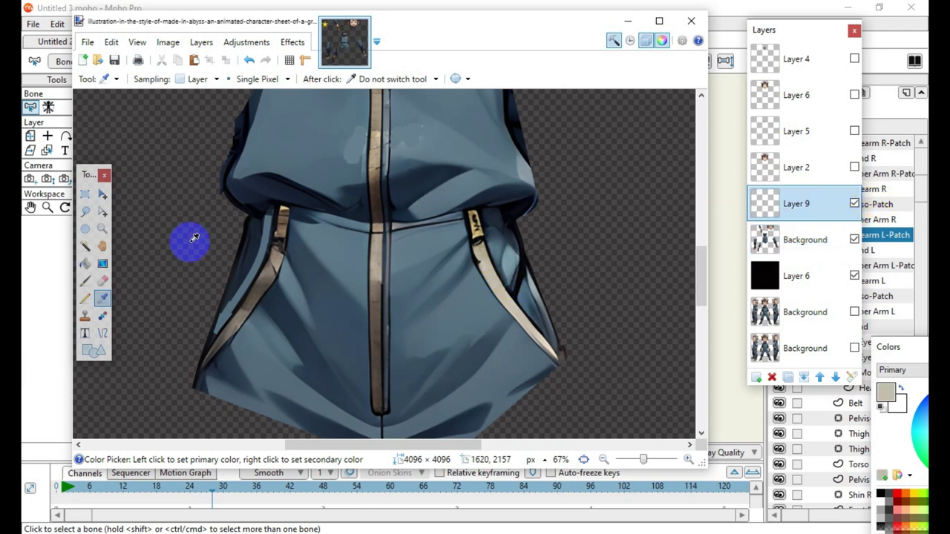
left_click(102, 335)
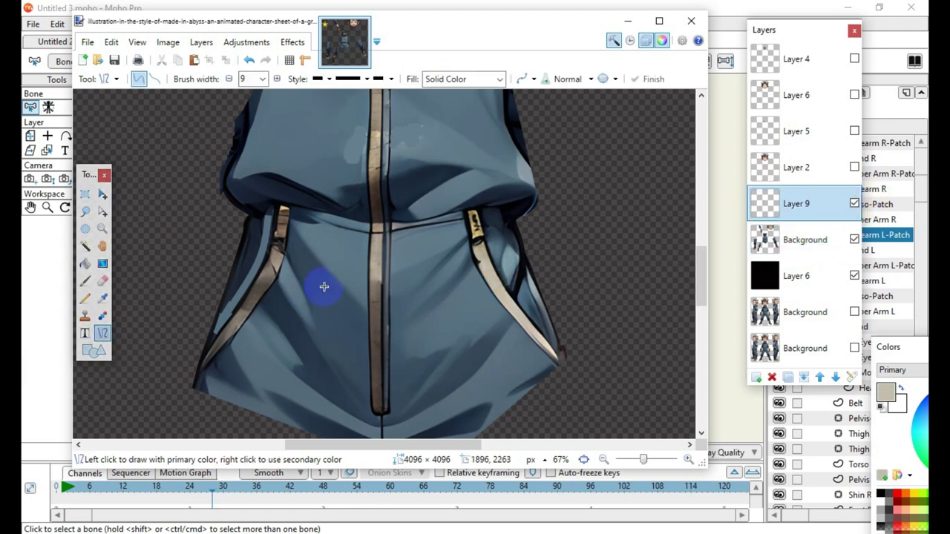
Draw and undo trial beige lines on the jacket front to gauge their thickness, settling on a line width of 13
left_click_drag(349, 245, 325, 366)
left_click(247, 60)
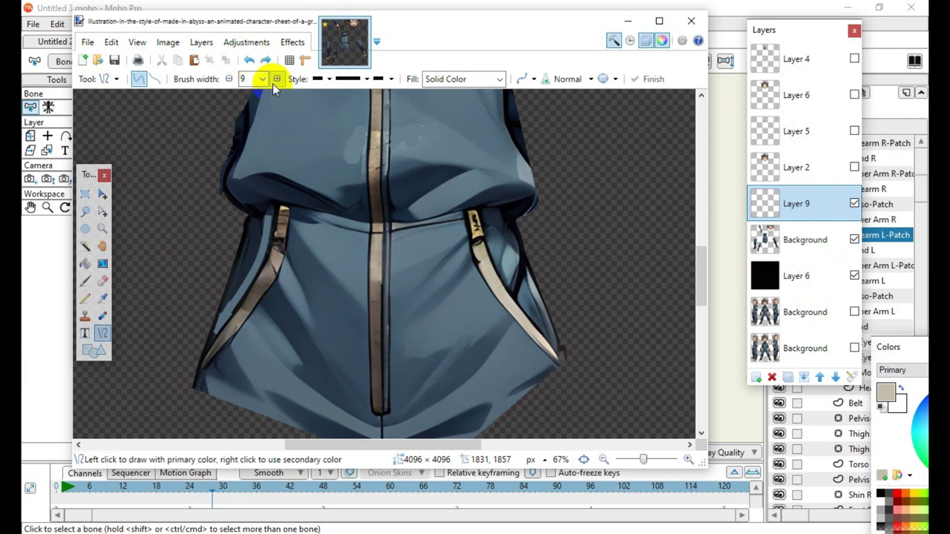
left_click(277, 79)
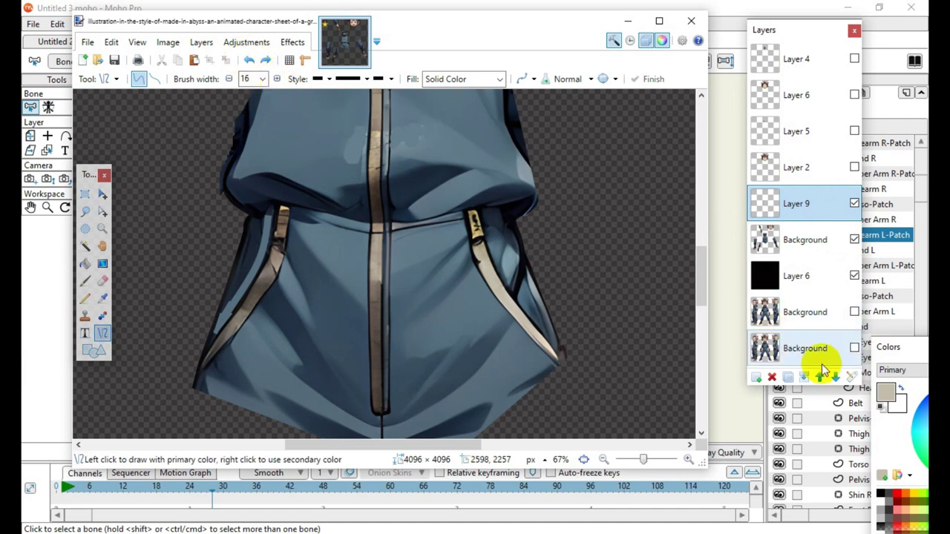
left_click_drag(407, 49, 457, 49)
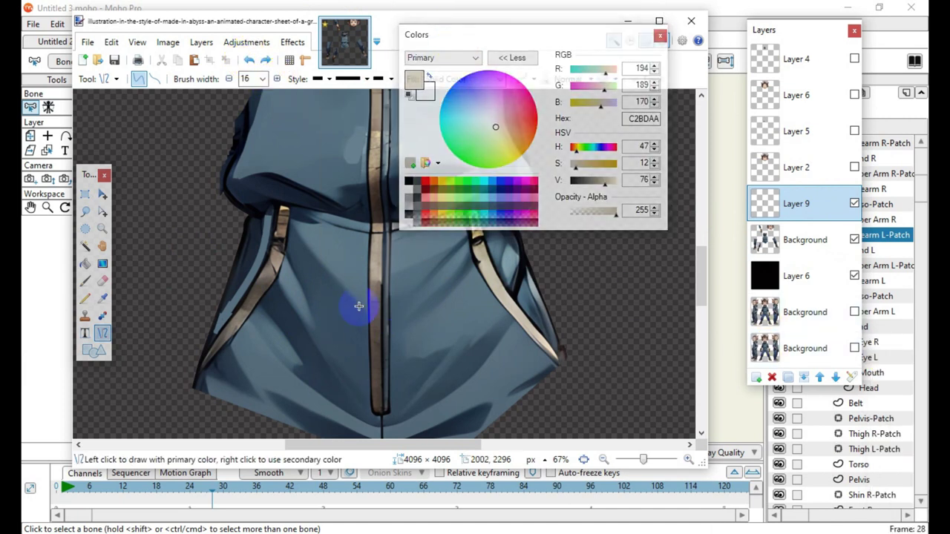
left_click_drag(322, 260, 324, 372)
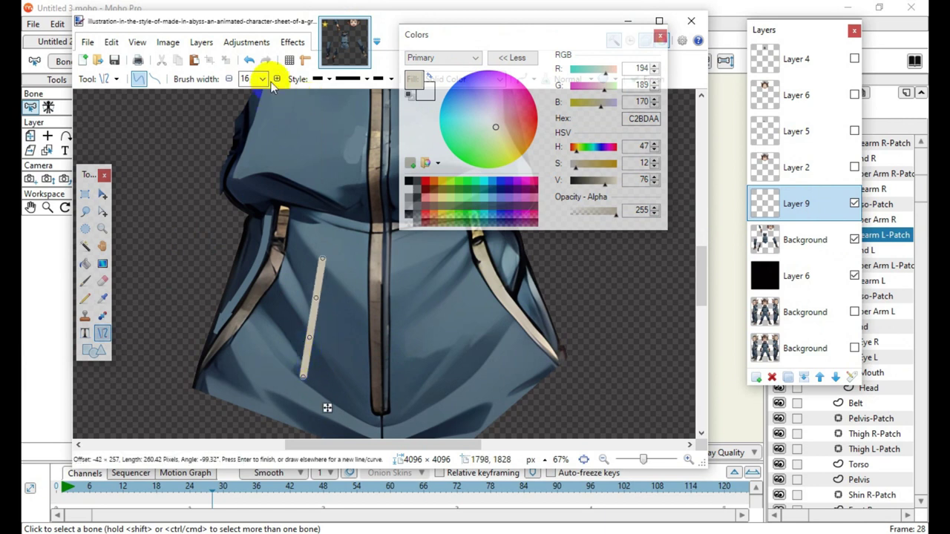
left_click(229, 79)
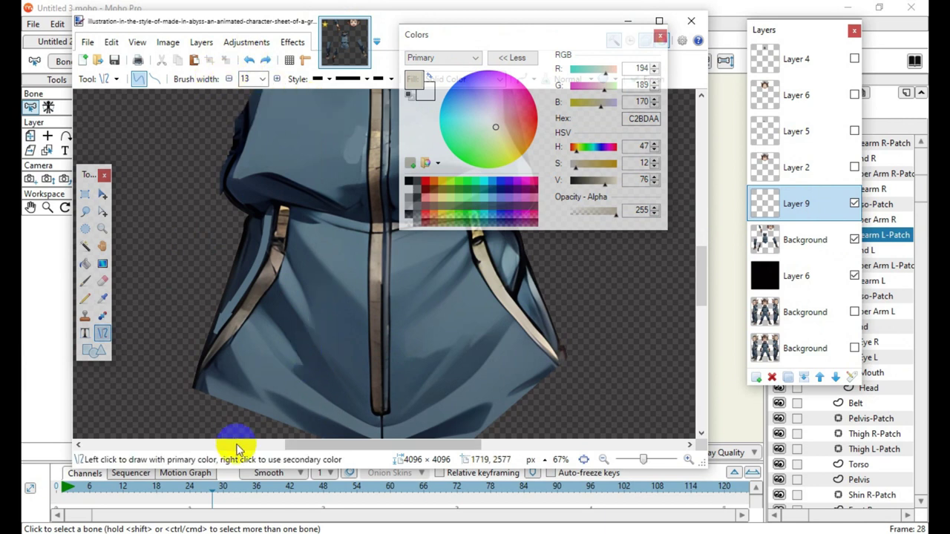
Draw a beige line 13 pixels wide up the left-hand pocket trim with the color's opacity set to 147
left_click_drag(204, 363, 217, 352)
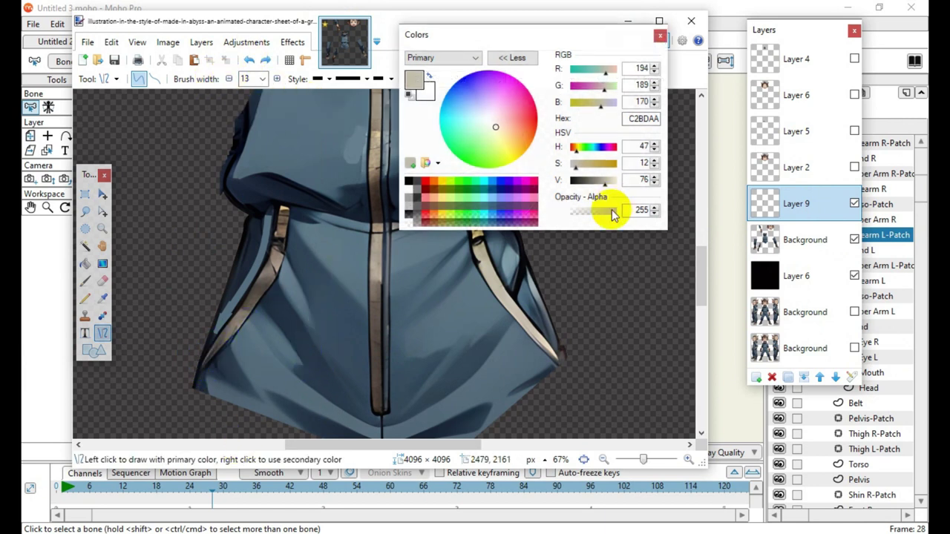
left_click(586, 216)
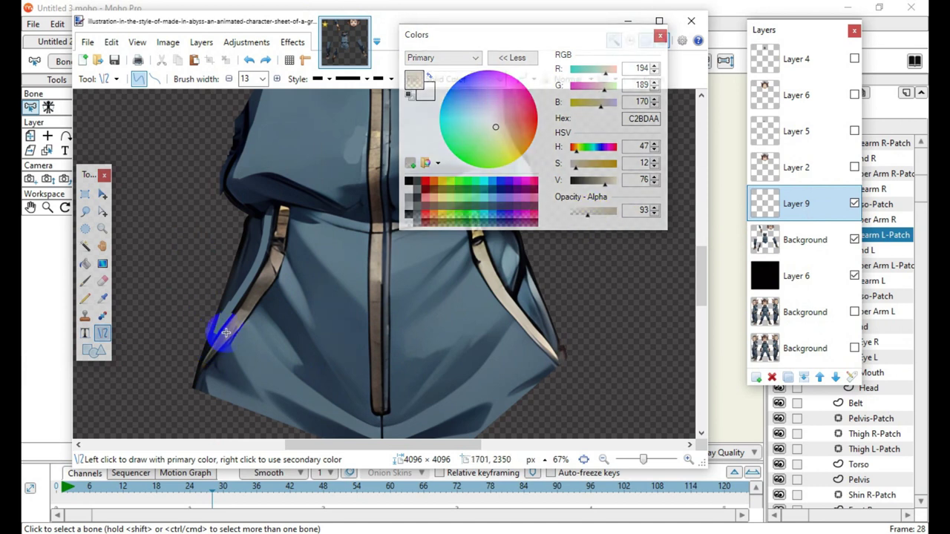
left_click_drag(212, 354, 280, 245)
left_click(615, 215)
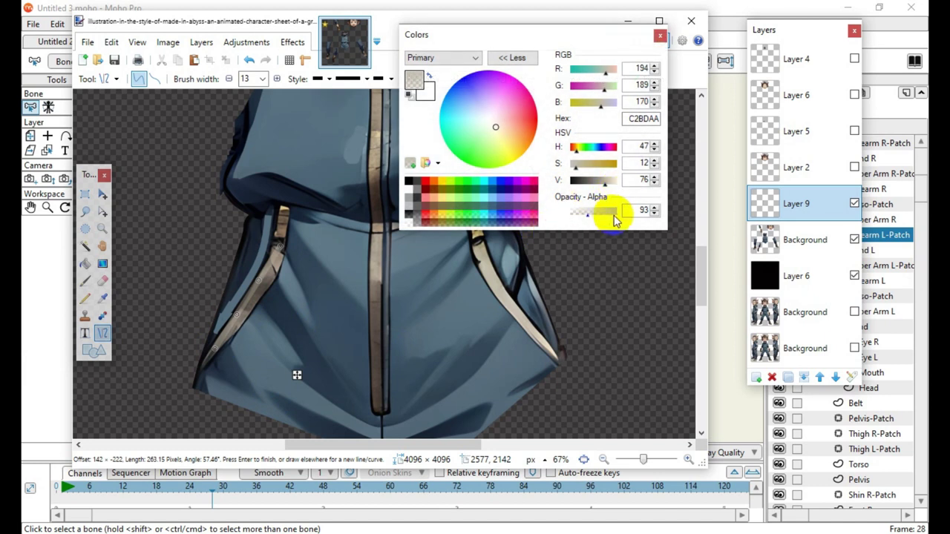
left_click(599, 213)
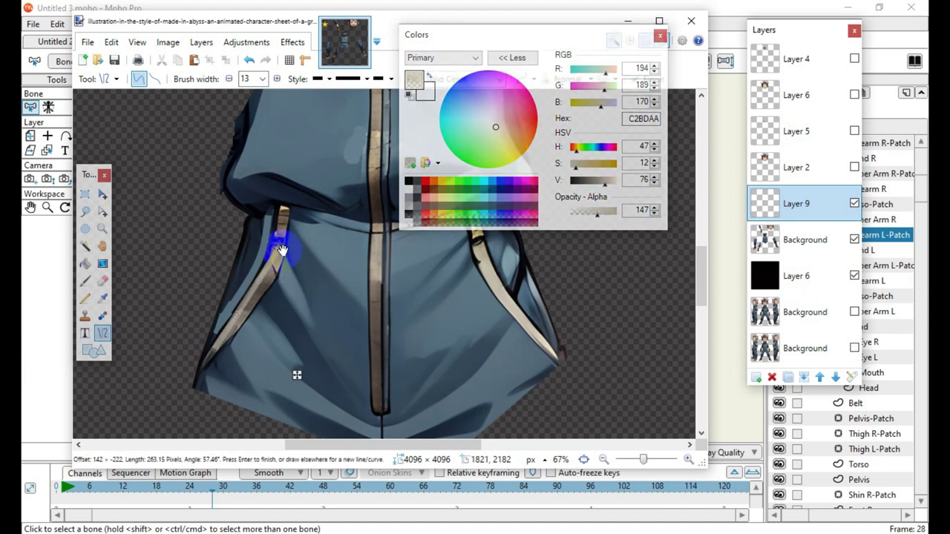
mouse_move(282, 250)
left_mouse_down()
mouse_move(291, 287)
mouse_move(271, 251)
mouse_move(265, 291)
mouse_move(257, 288)
mouse_move(191, 403)
mouse_move(192, 380)
left_mouse_up()
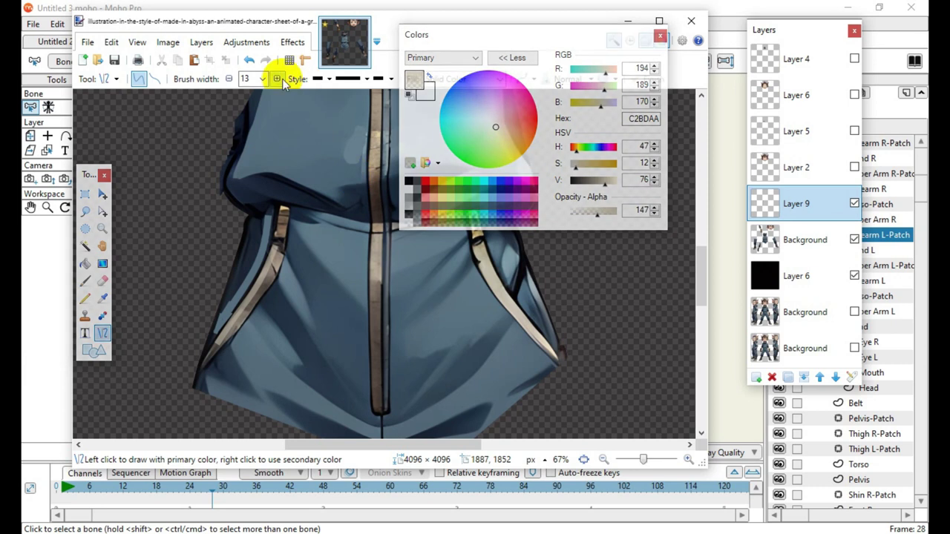
Reduce the line width to 7, lighten the beige to value 86, and draw a curved highlight along the left-hand pocket trim
left_click(233, 80)
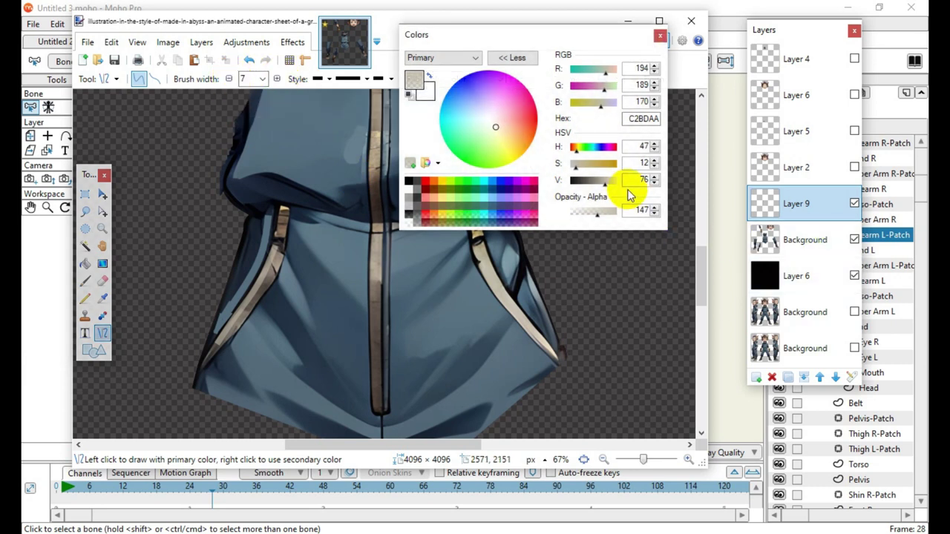
left_click_drag(605, 186, 611, 185)
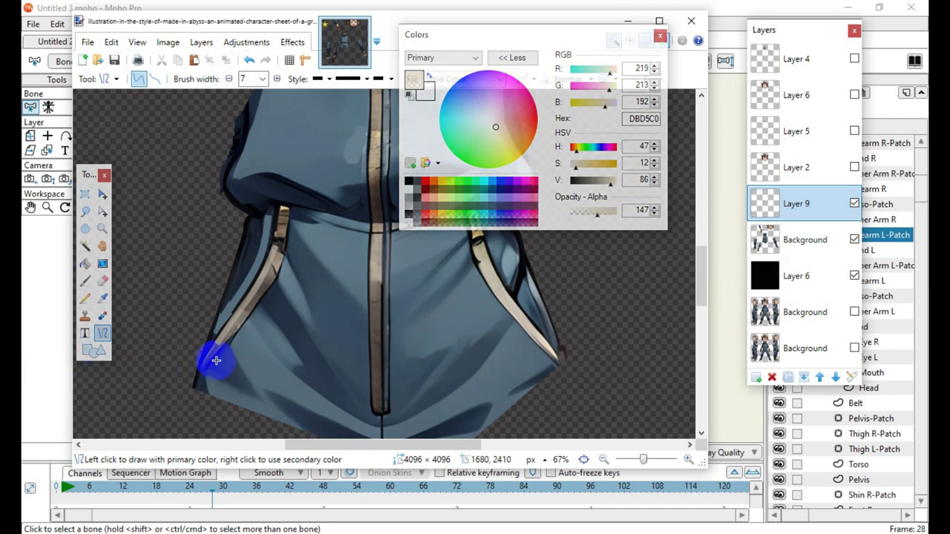
mouse_move(211, 361)
left_mouse_down()
mouse_move(278, 284)
mouse_move(283, 243)
left_mouse_up()
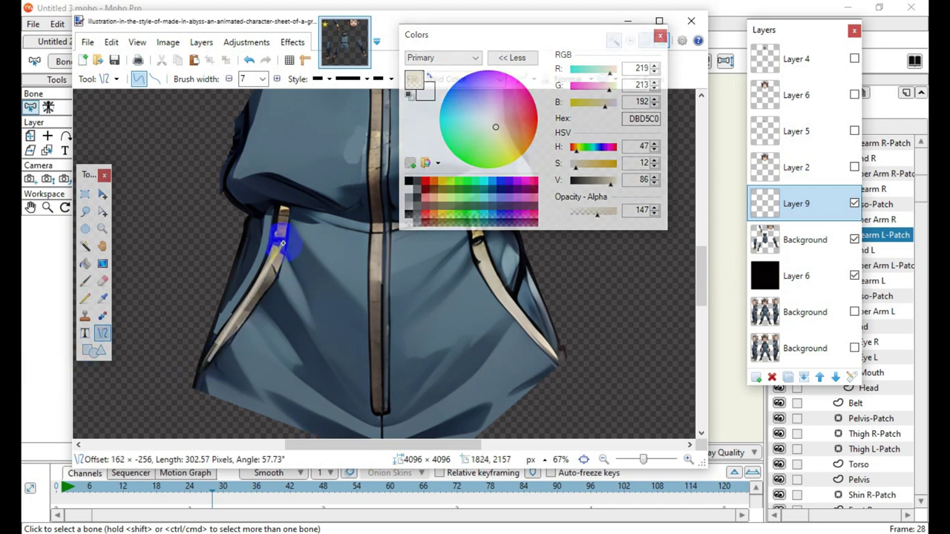
left_click_drag(265, 285, 269, 279)
mouse_move(233, 322)
left_mouse_down()
mouse_move(195, 393)
mouse_move(208, 360)
mouse_move(218, 364)
mouse_move(210, 359)
left_mouse_up()
key("Return")
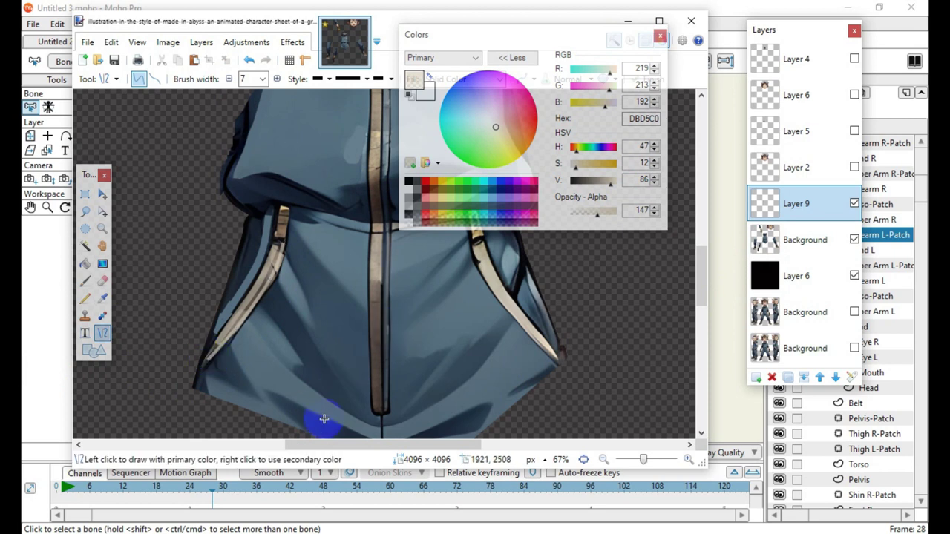
Raise the color's value to 100 and paint cream highlights on the upper ends of both pocket trims with the Paintbrush
scroll(349, 409, "up", 2)
scroll(416, 434, "down", 1)
left_click(180, 374)
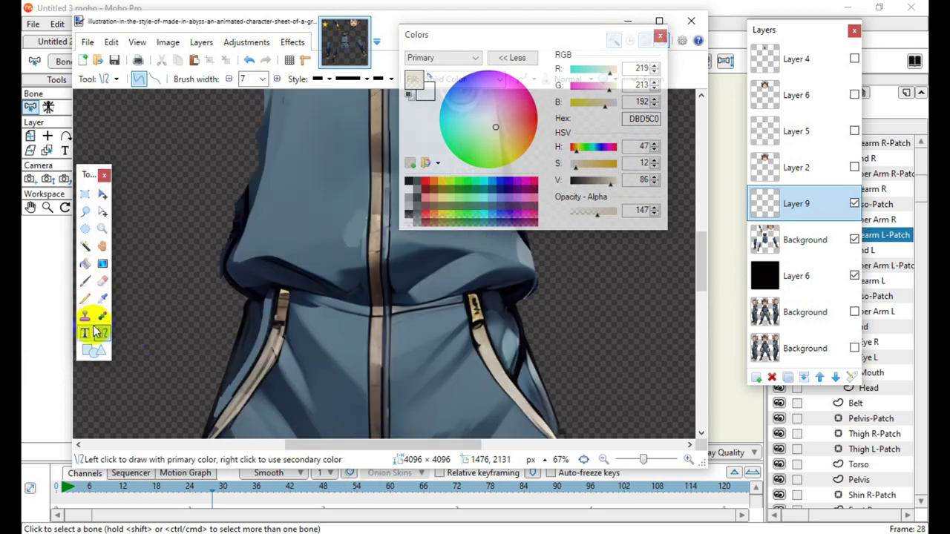
left_click(85, 281)
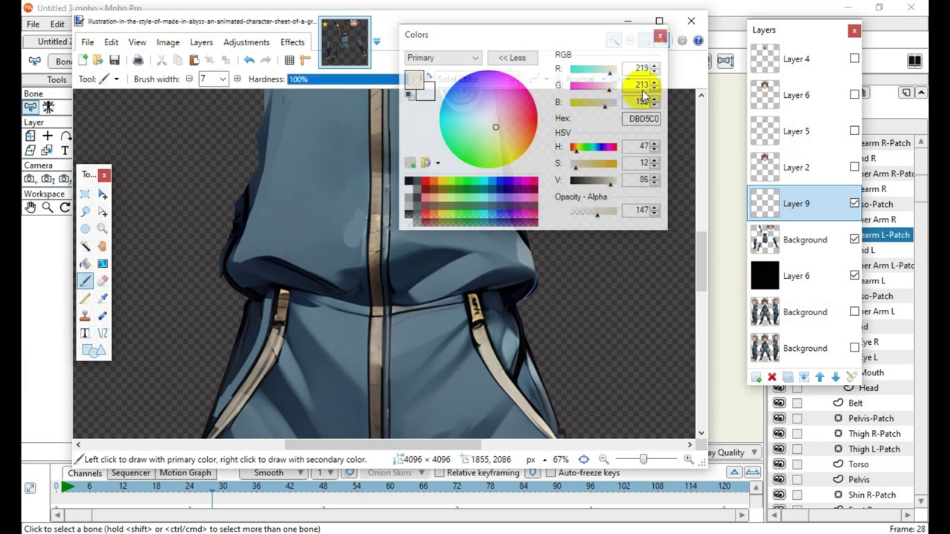
left_click_drag(607, 185, 618, 185)
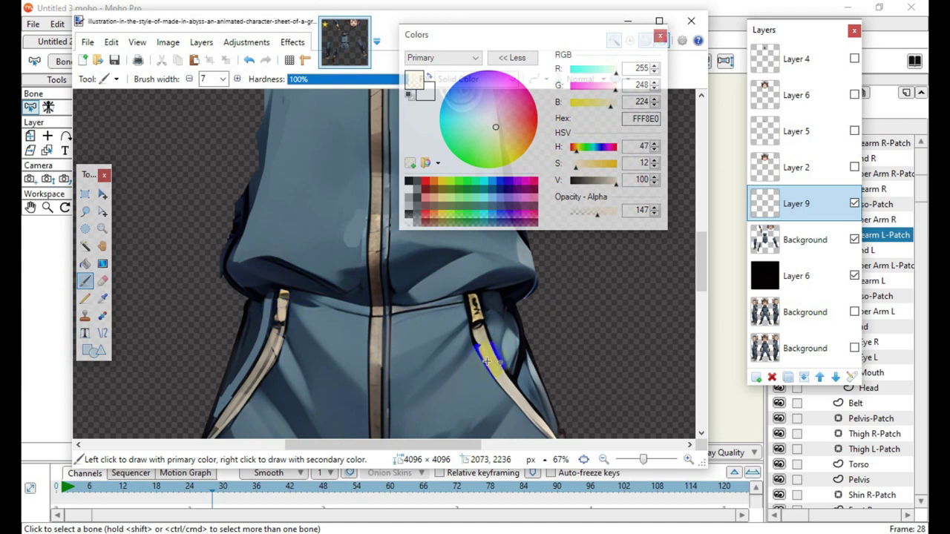
mouse_move(486, 362)
left_mouse_down()
mouse_move(494, 315)
mouse_move(469, 312)
left_mouse_up()
scroll(487, 340, "down", 3)
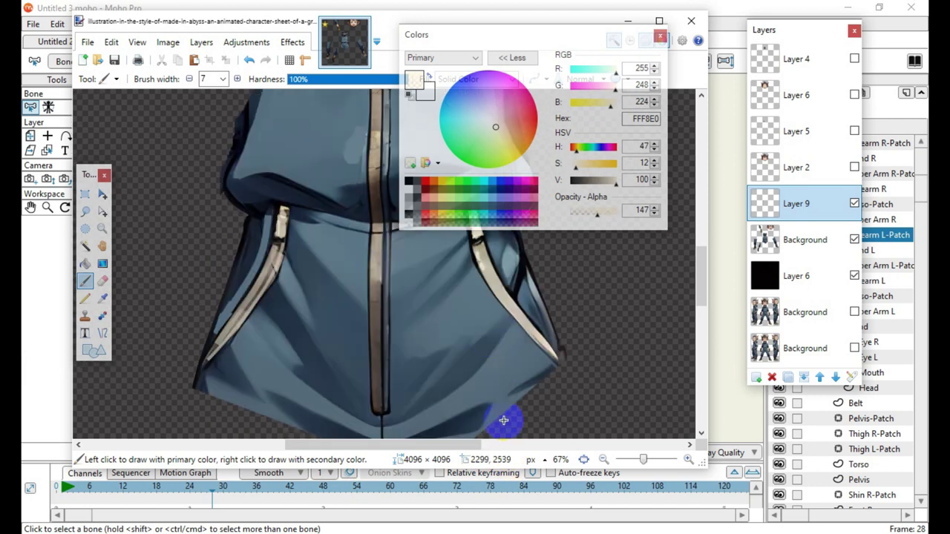
Draw a cream curve 4 pixels wide down the right-hand pocket trim with the Line/Curve tool, setting its opacity to 190
left_click(87, 330)
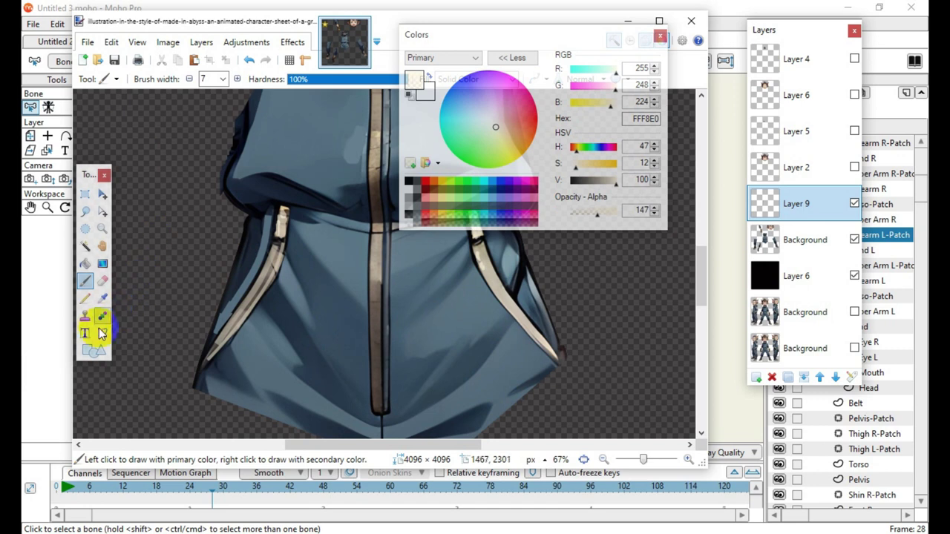
left_click(101, 332)
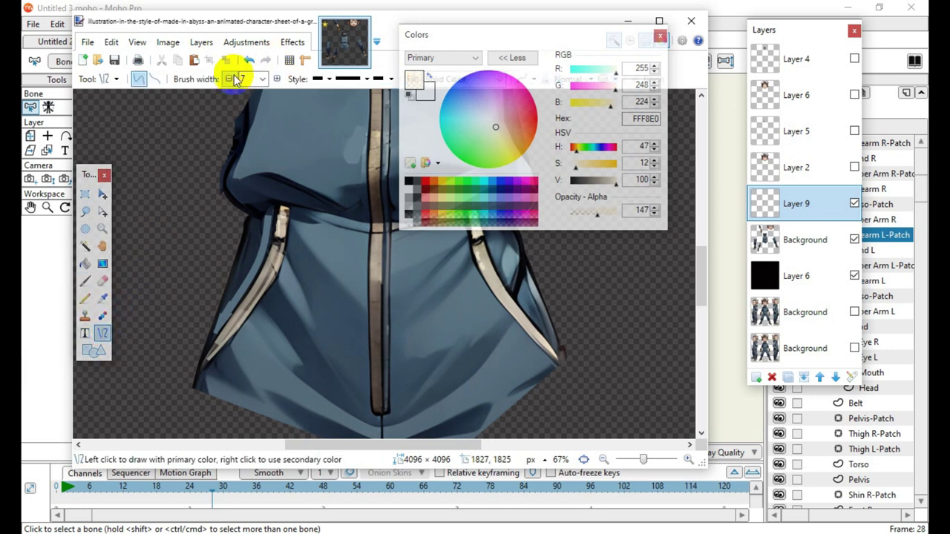
left_click(230, 79)
left_click(230, 79)
left_click_drag(469, 242, 554, 351)
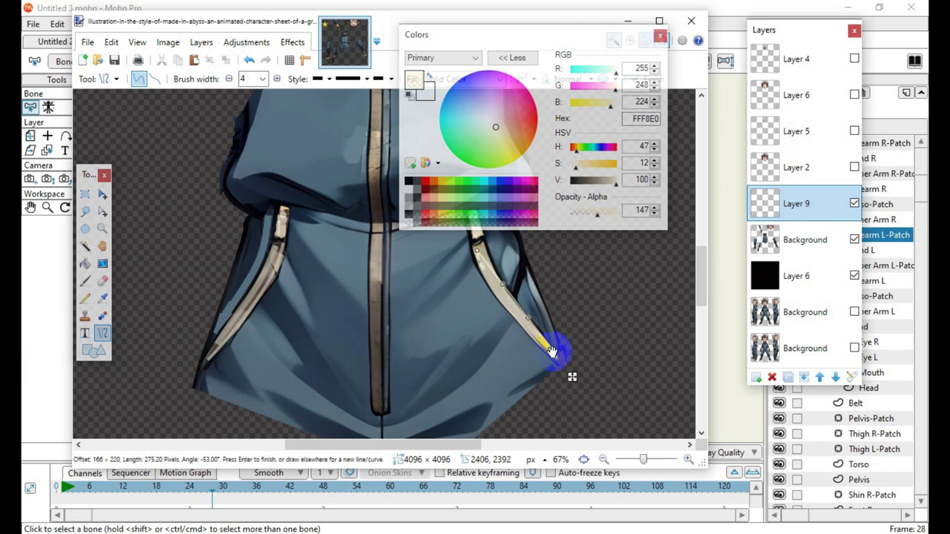
left_click_drag(559, 216, 605, 219)
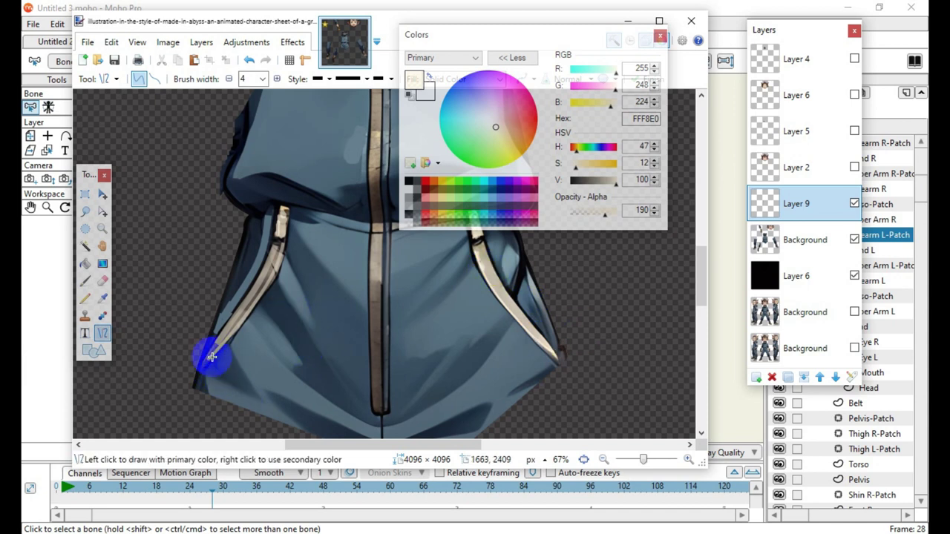
Draw a matching thin cream curve up the left-hand pocket trim and bend it to follow the trim's shape
mouse_move(212, 357)
left_mouse_down()
mouse_move(269, 302)
mouse_move(284, 275)
mouse_move(281, 242)
left_mouse_up()
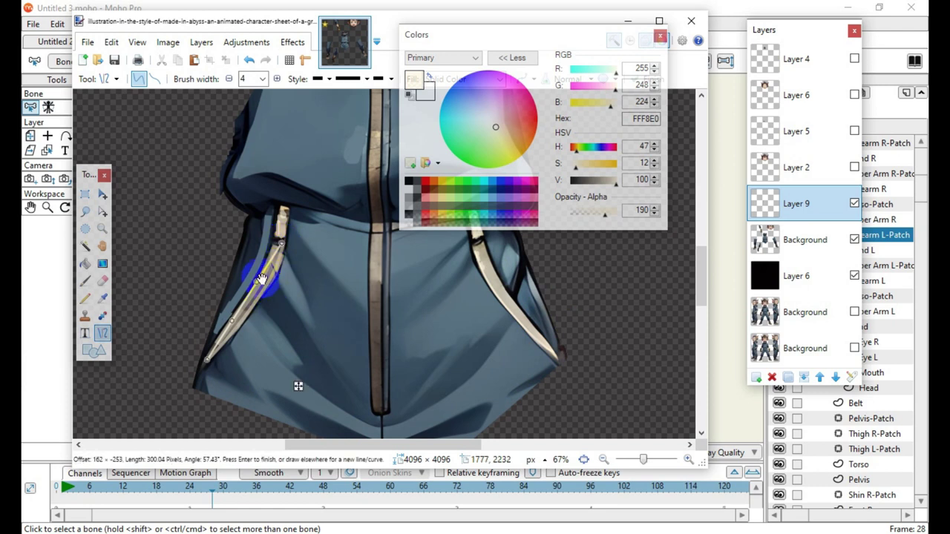
mouse_move(259, 281)
left_mouse_down()
mouse_move(273, 282)
mouse_move(279, 268)
left_mouse_up()
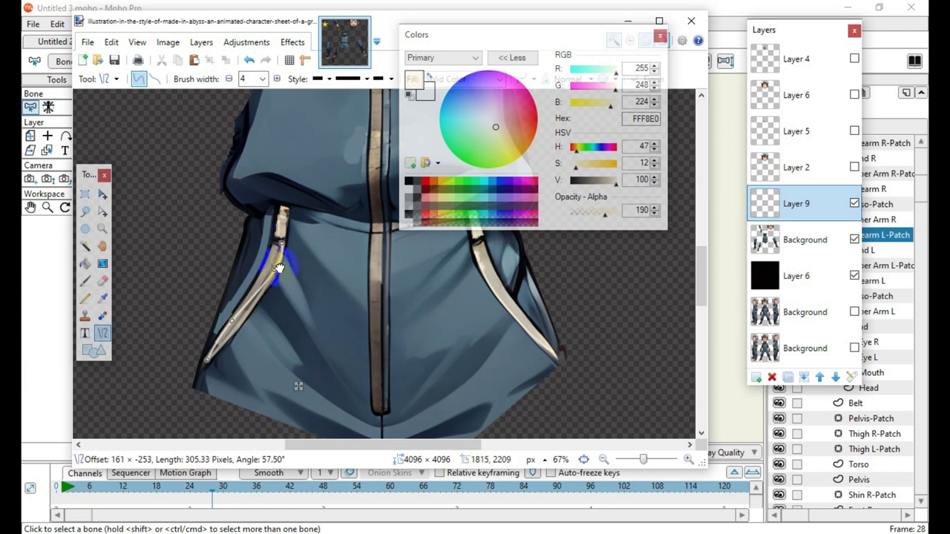
left_click_drag(278, 269, 275, 269)
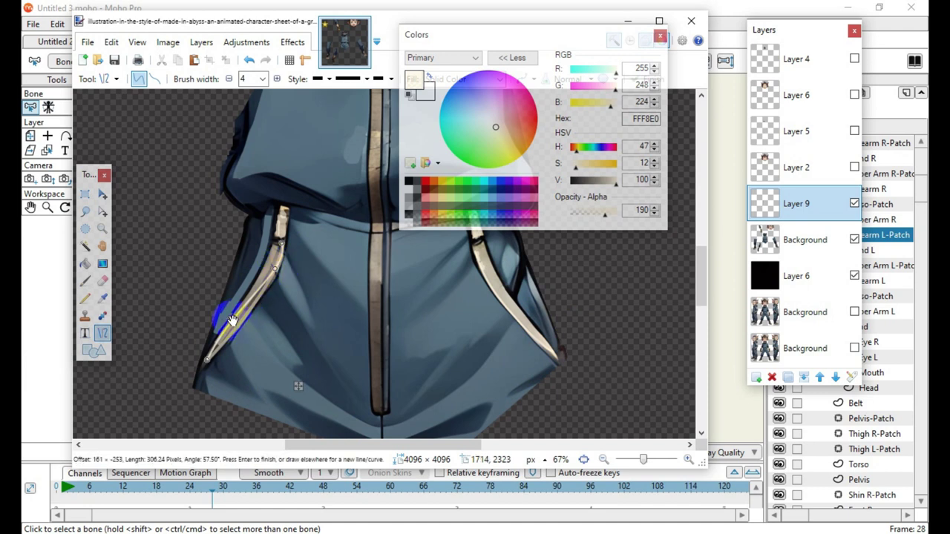
left_click_drag(232, 319, 242, 329)
left_click(212, 360)
left_click(354, 206)
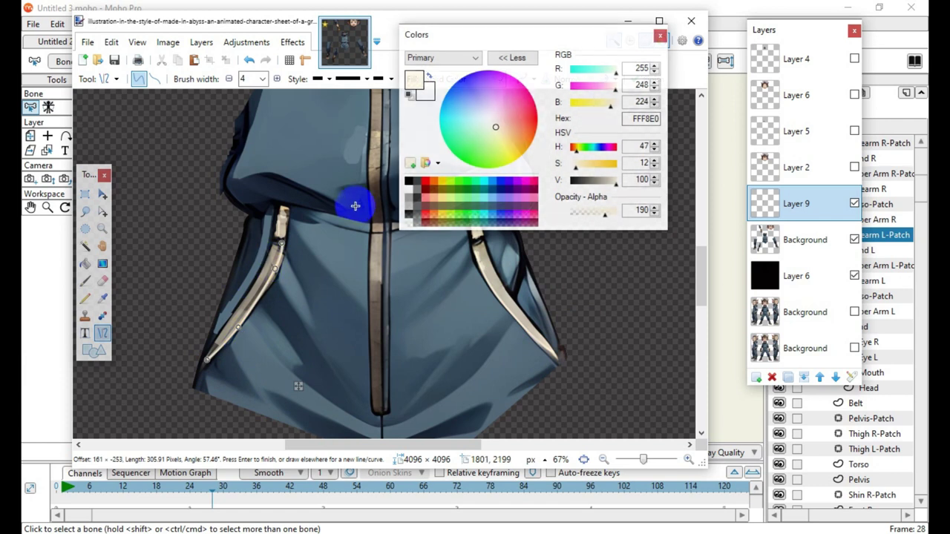
Paint a black dot on the upper end of each pocket trim using the Paintbrush at width 15
scroll(422, 354, "up", 3)
scroll(415, 401, "down", 2)
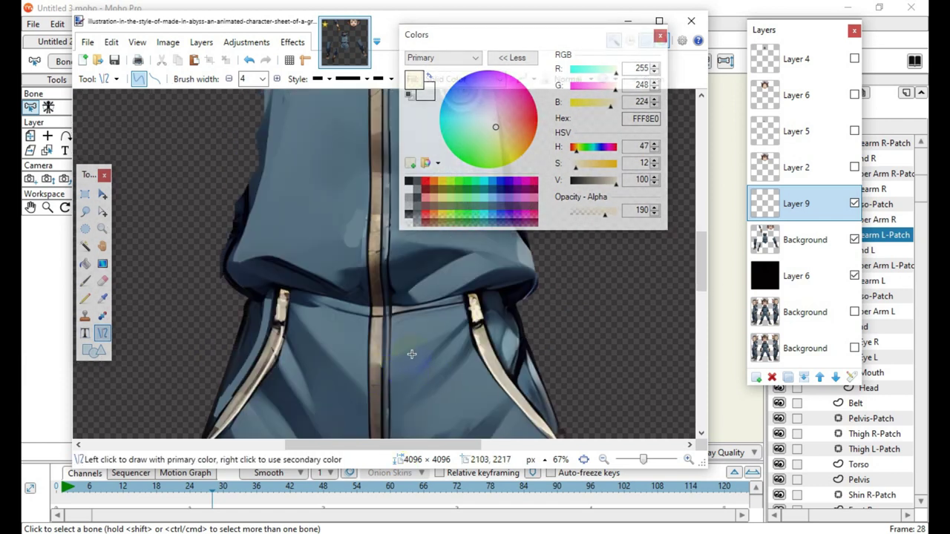
left_click(85, 281)
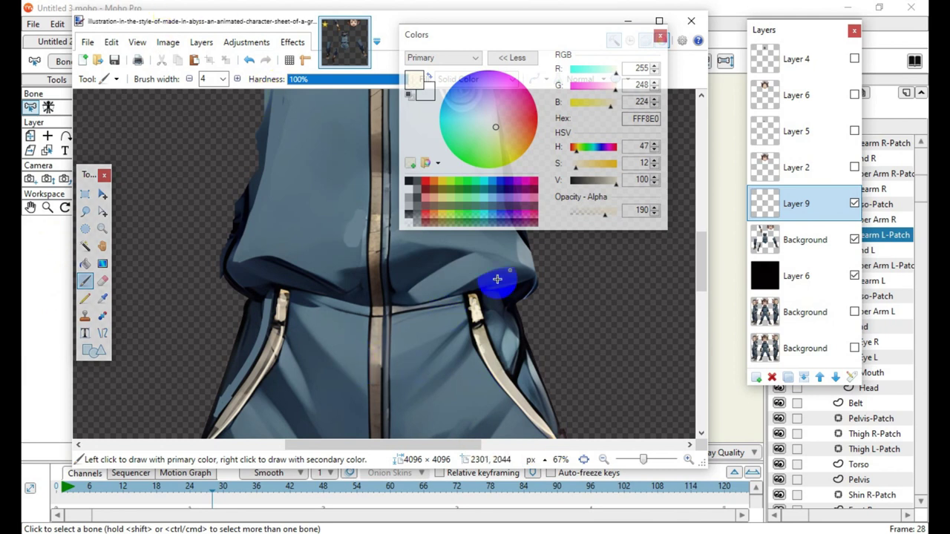
left_click(237, 79)
left_click(237, 79)
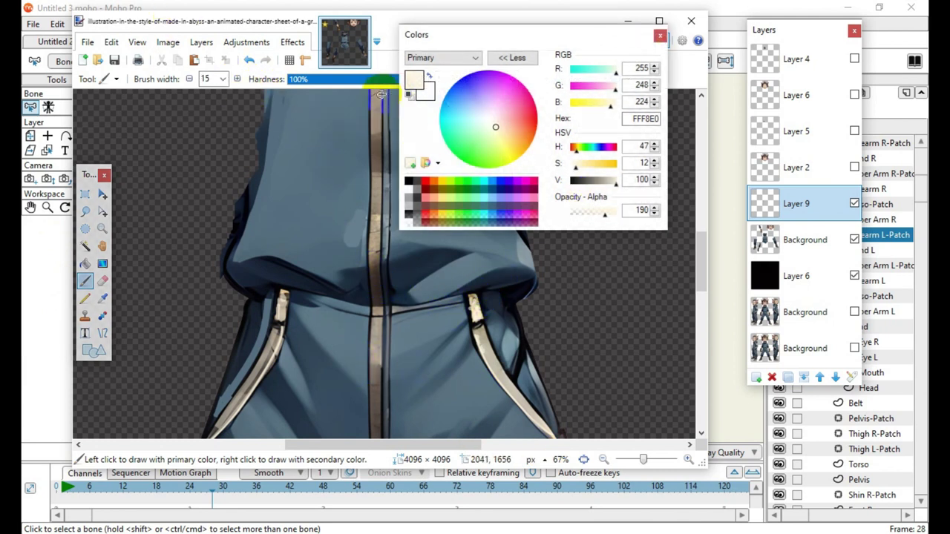
left_click(409, 94)
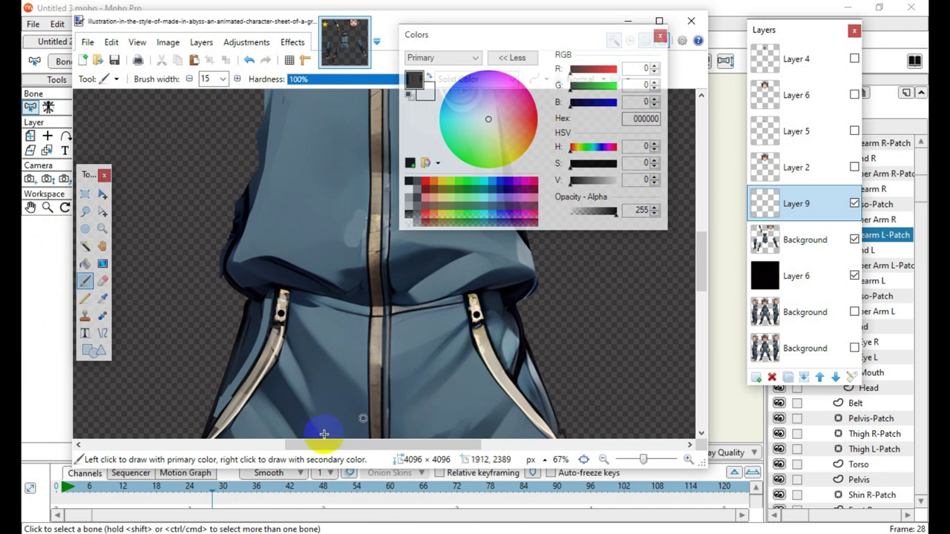
Sample the dark blue of the fold above the left-hand pocket from the Background layer and return to Layer 9
scroll(379, 410, "up", 5)
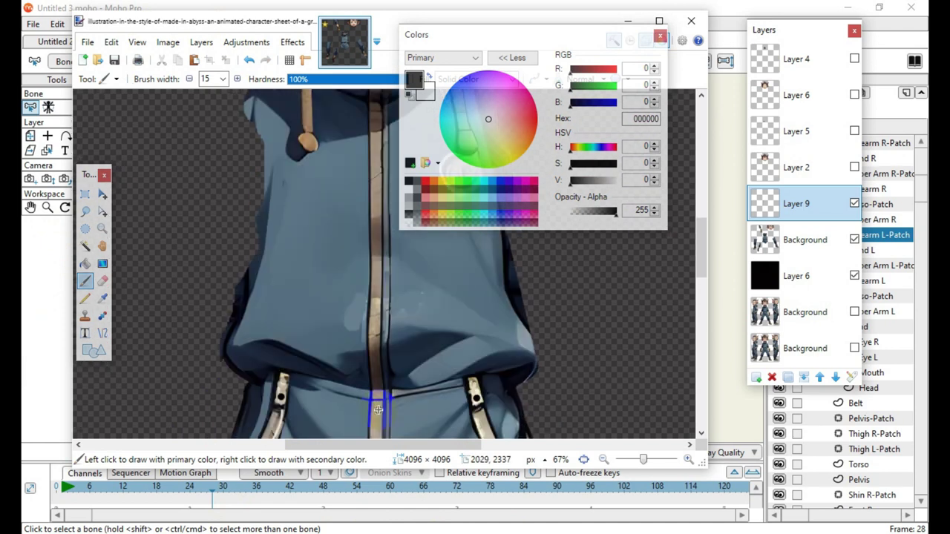
scroll(505, 407, "down", 6)
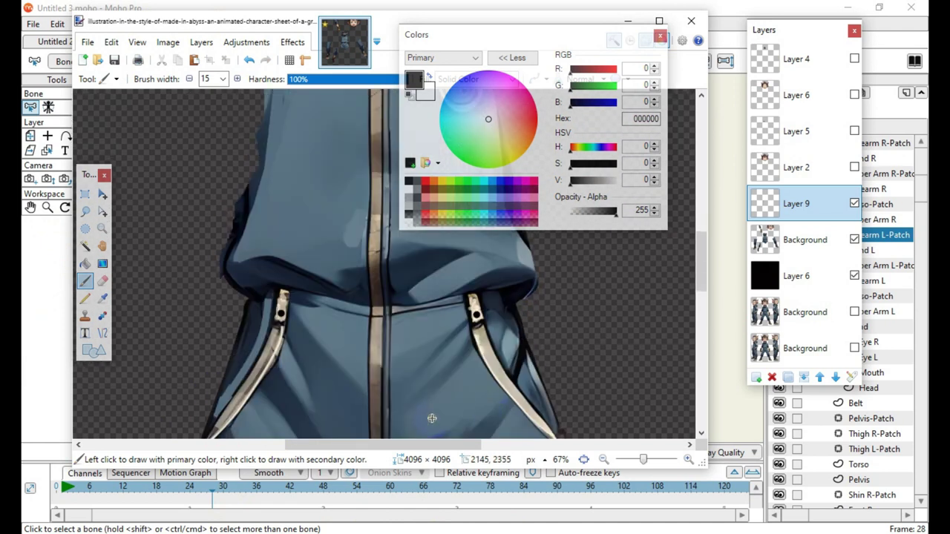
scroll(414, 384, "up", 3)
scroll(345, 378, "up", 2)
scroll(297, 371, "down", 2)
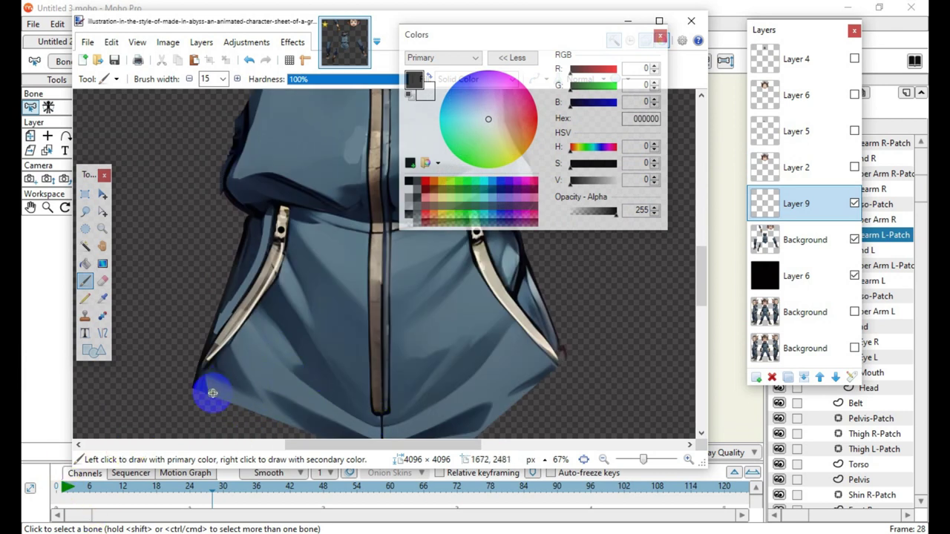
left_click(103, 298)
left_click(281, 179)
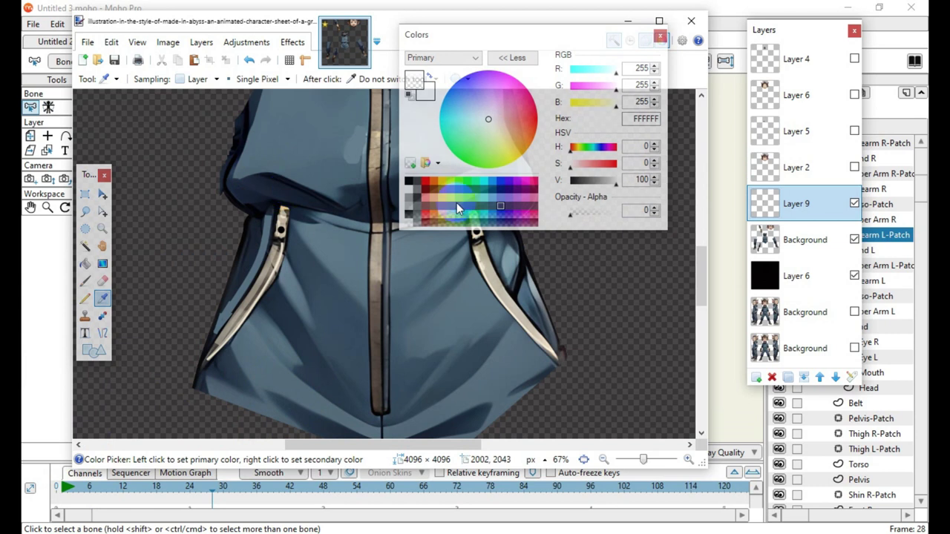
left_click(843, 245)
left_click(281, 194)
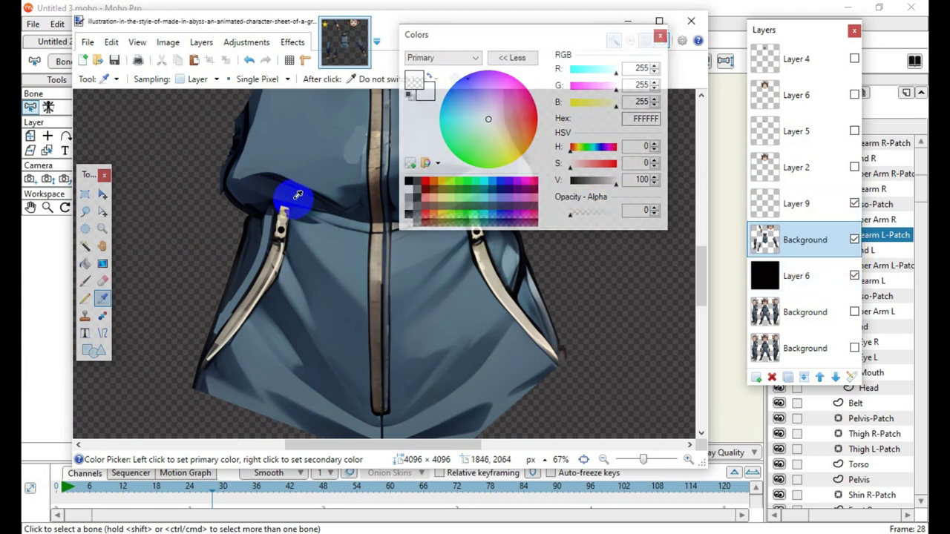
left_click(801, 206)
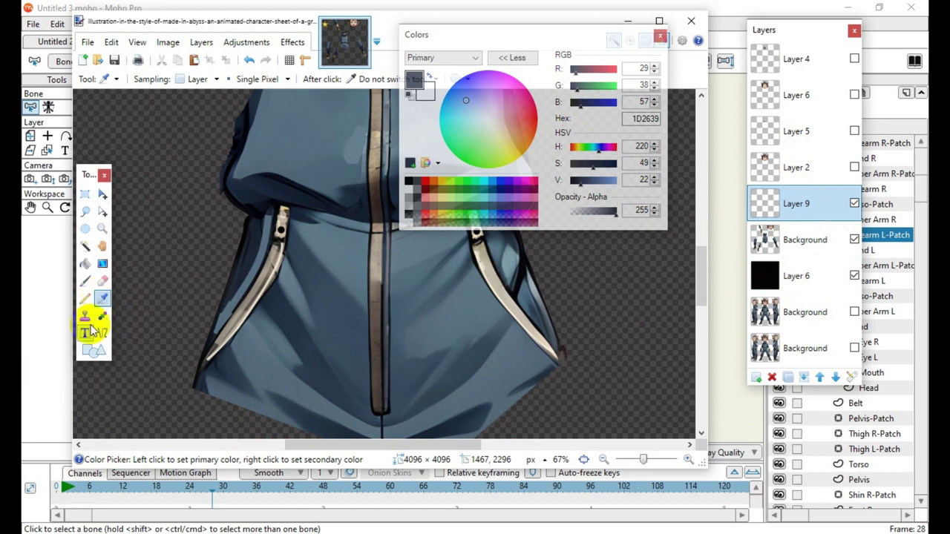
Brush dark blue shading along the outer side of the left-hand pocket trim at width 15 and opacity 55
left_click(86, 282)
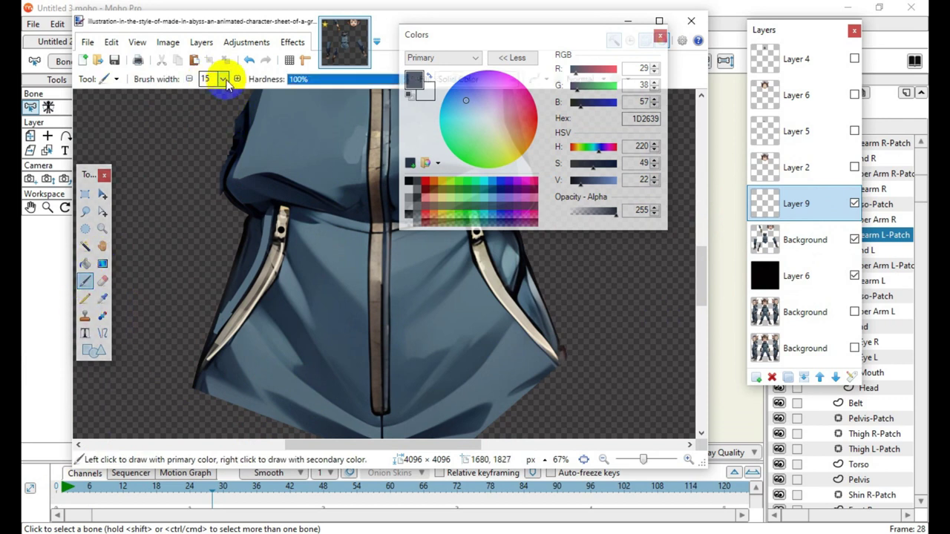
left_click(223, 79)
left_click_drag(238, 197, 239, 152)
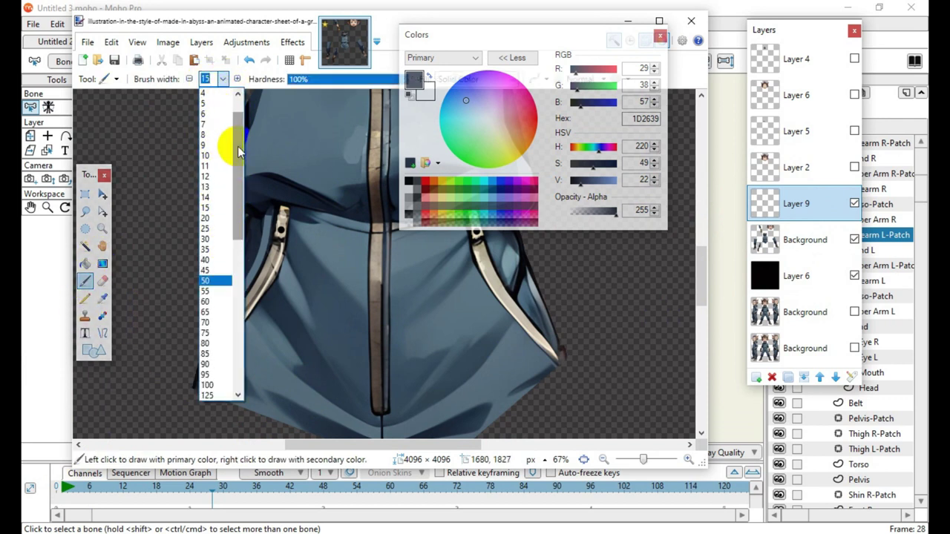
left_click(229, 208)
left_click_drag(595, 224, 581, 216)
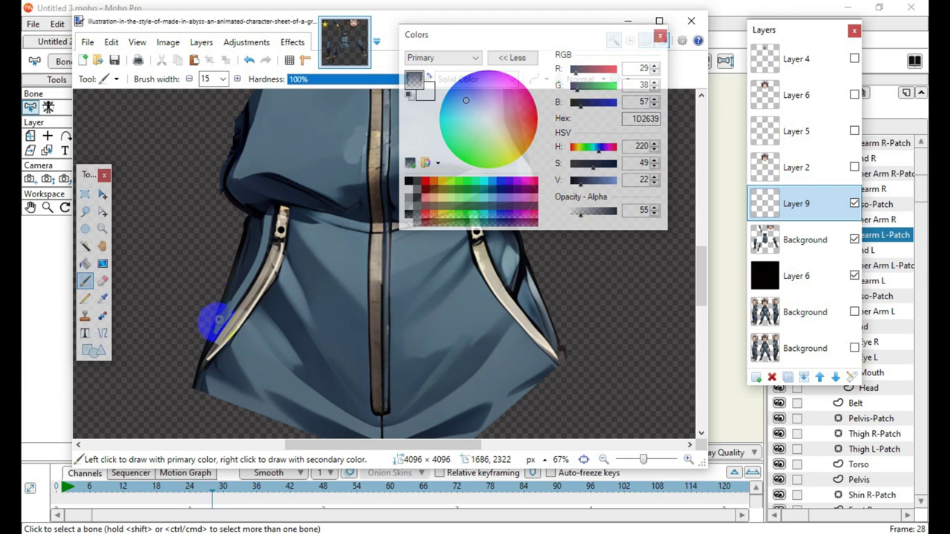
left_click_drag(239, 291, 208, 357)
left_click_drag(215, 325, 215, 347)
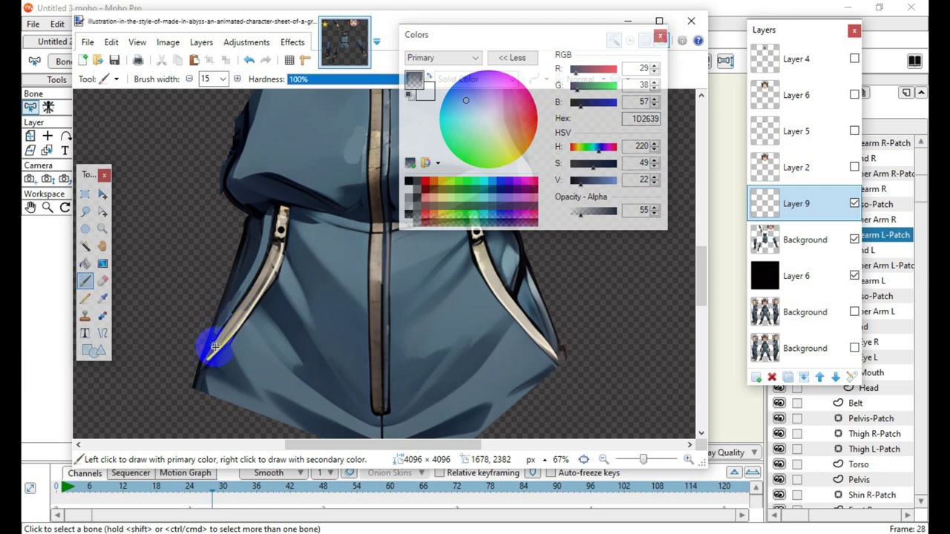
Finish the dark blue shading beside the left-hand pocket trim and brush the same shading along the outer side of the right-hand trim
left_click_drag(225, 312, 212, 340)
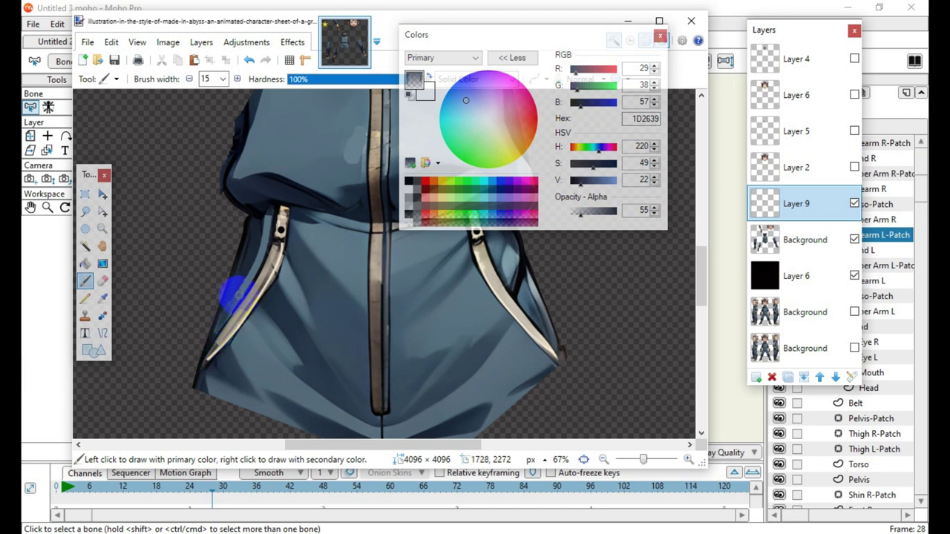
mouse_move(240, 285)
left_mouse_down()
mouse_move(208, 358)
mouse_move(233, 320)
mouse_move(214, 336)
left_mouse_up()
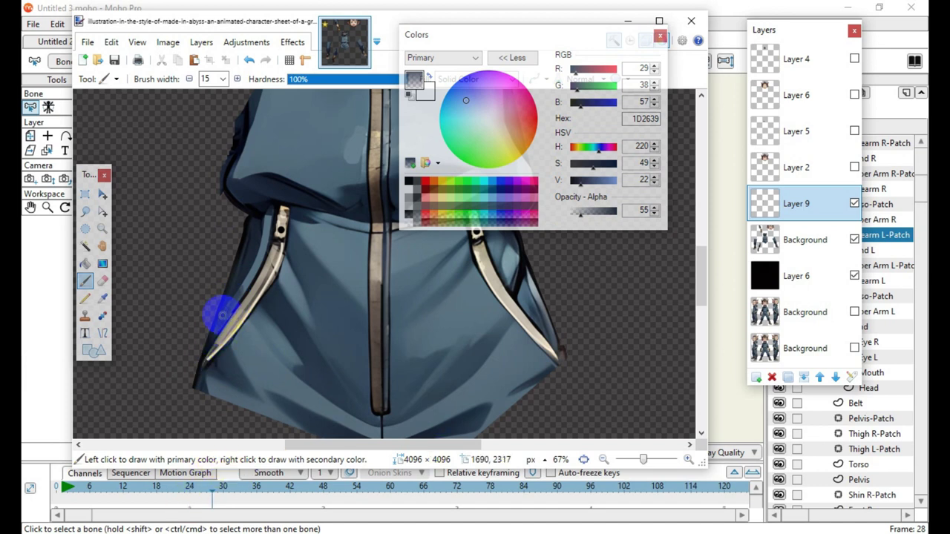
scroll(523, 349, "up", 3)
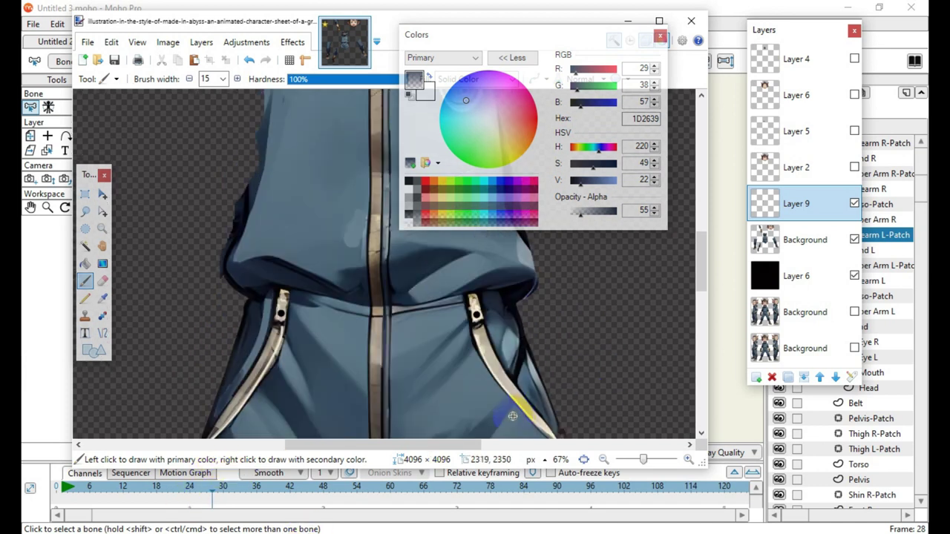
scroll(512, 417, "down", 3)
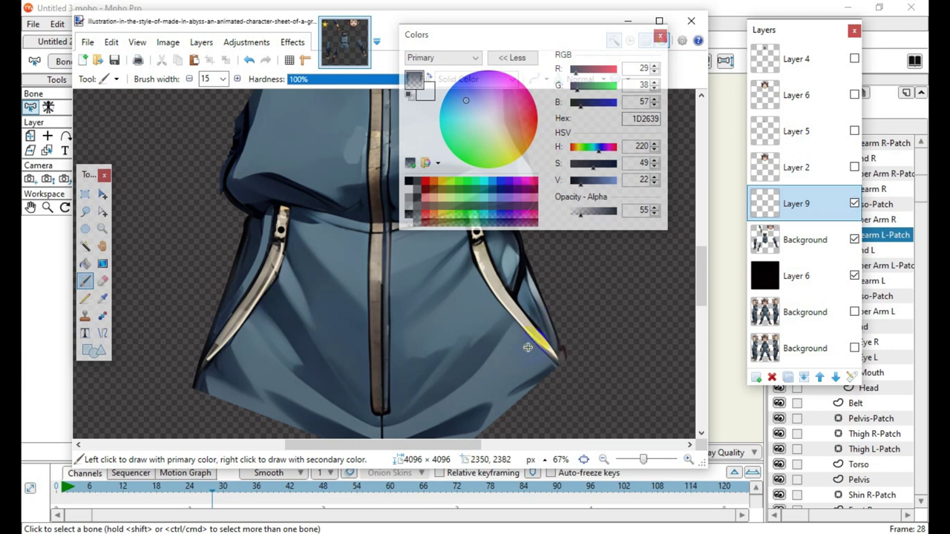
scroll(531, 437, "up", 6)
scroll(531, 445, "down", 4)
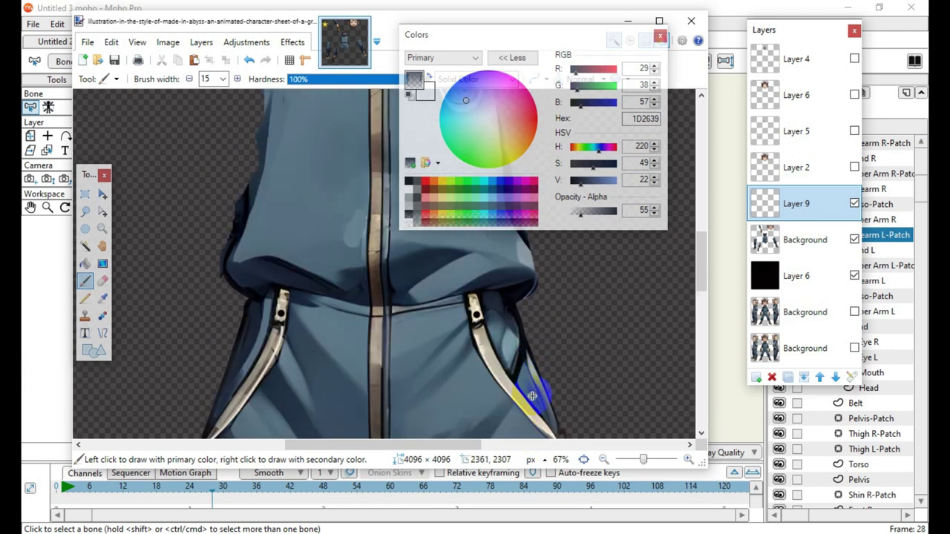
mouse_move(525, 357)
left_mouse_down()
mouse_move(520, 369)
mouse_move(515, 317)
mouse_move(522, 357)
left_mouse_up()
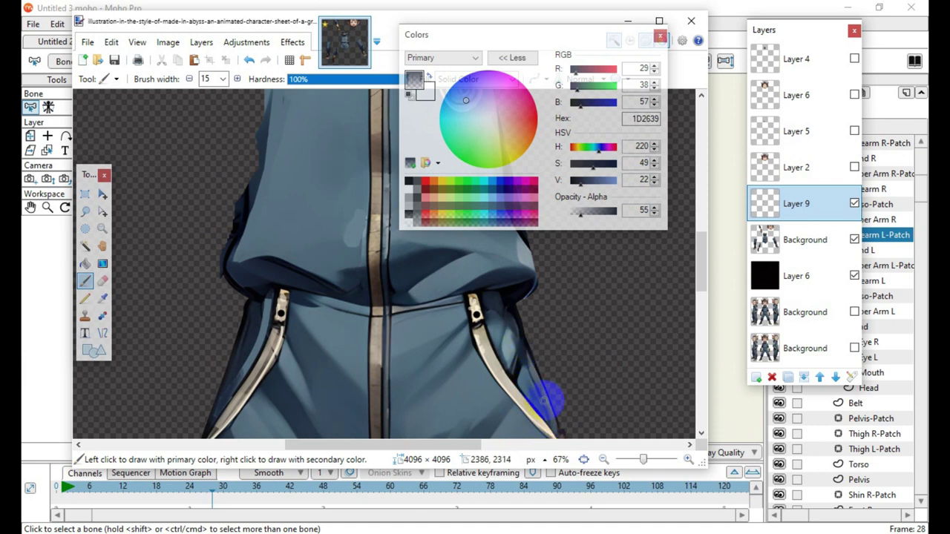
left_click_drag(549, 417, 539, 397)
left_click_drag(531, 344, 519, 373)
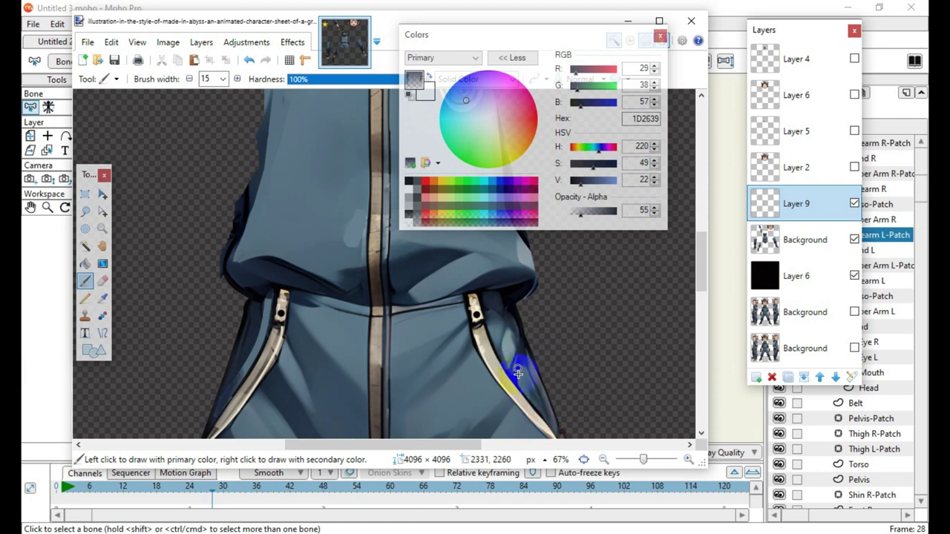
mouse_move(496, 299)
left_mouse_down()
mouse_move(484, 301)
mouse_move(500, 303)
mouse_move(521, 329)
mouse_move(513, 321)
mouse_move(537, 371)
left_mouse_up()
left_click_drag(509, 309, 520, 333)
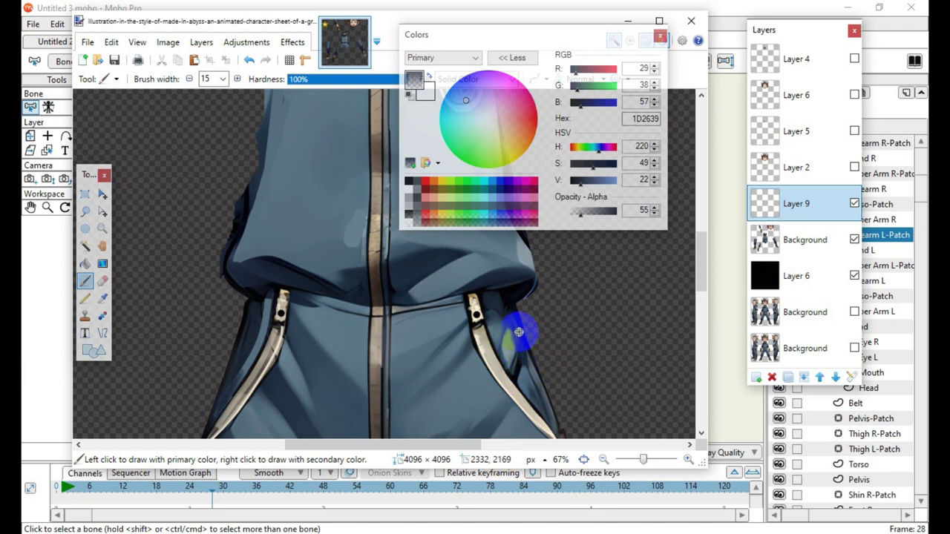
mouse_move(522, 346)
left_mouse_down()
mouse_move(539, 390)
mouse_move(527, 365)
left_mouse_up()
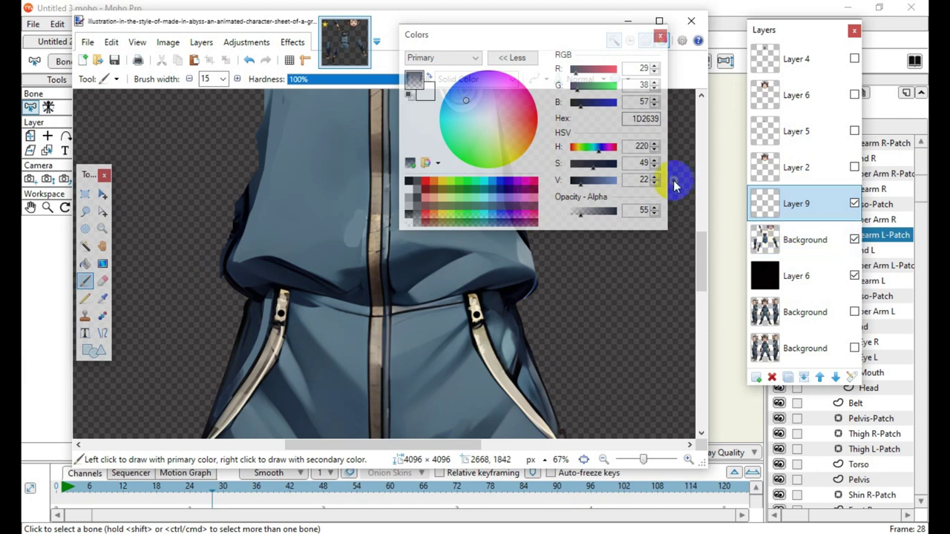
Brighten the brush color to 465C89 and brush translucent blue over the right-hand pocket and the jacket's lower folds
left_click_drag(572, 180, 595, 187)
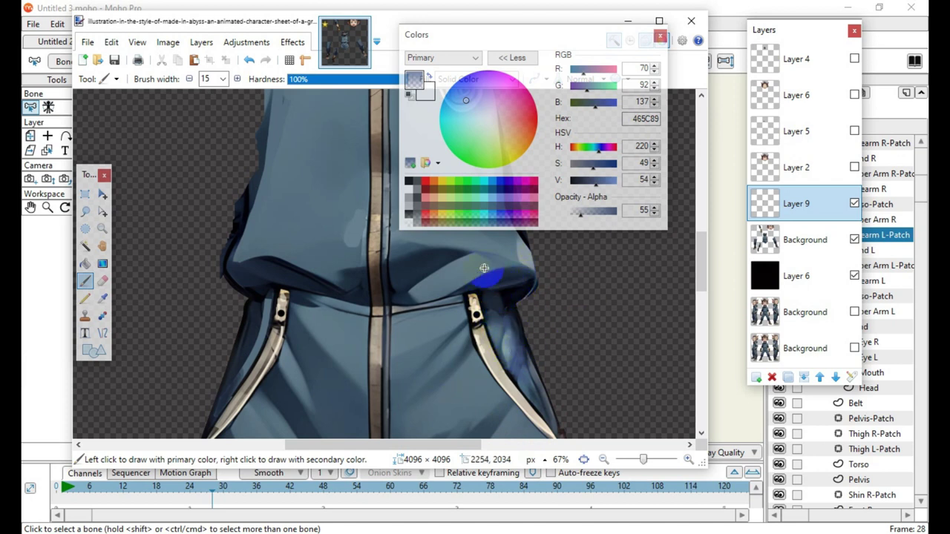
left_click(547, 421)
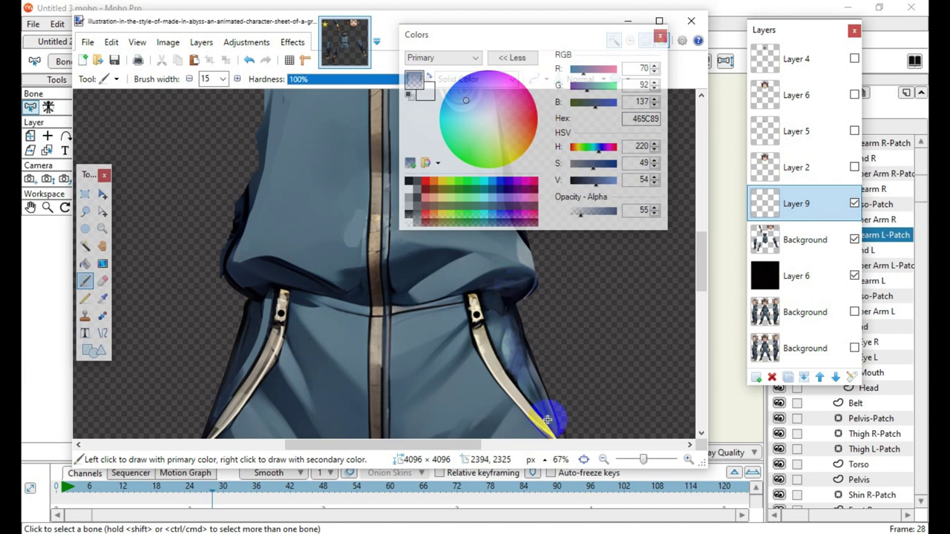
scroll(505, 425, "up", 3)
scroll(462, 429, "down", 3)
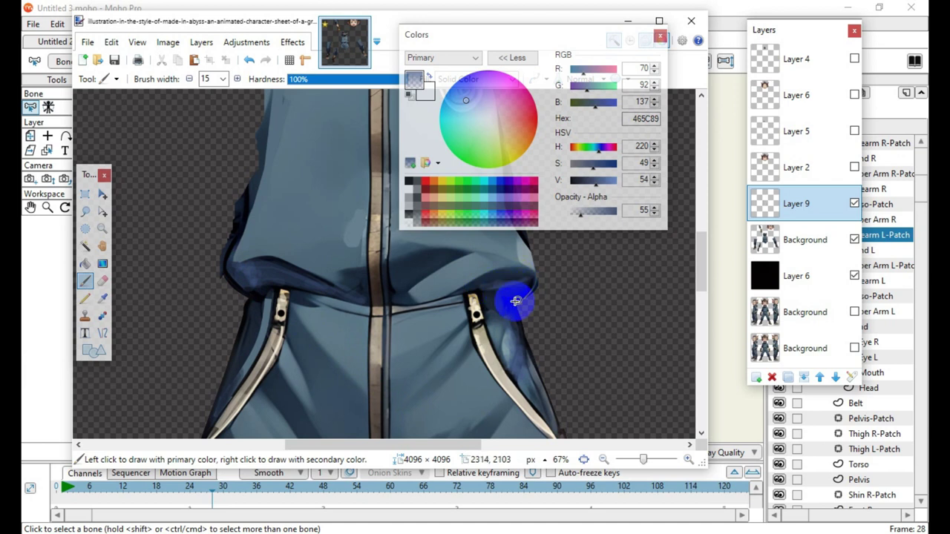
scroll(445, 416, "up", 3)
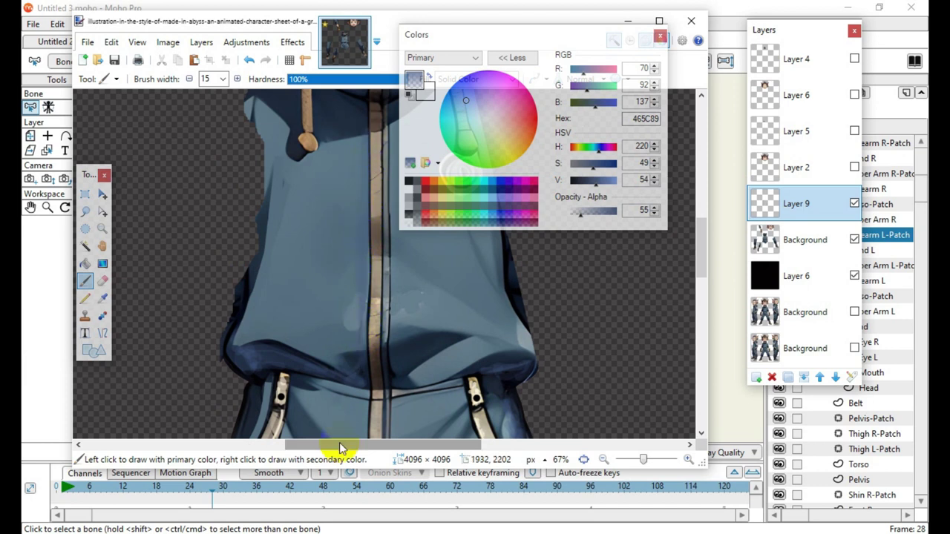
scroll(374, 438, "up", 1)
scroll(401, 427, "down", 2)
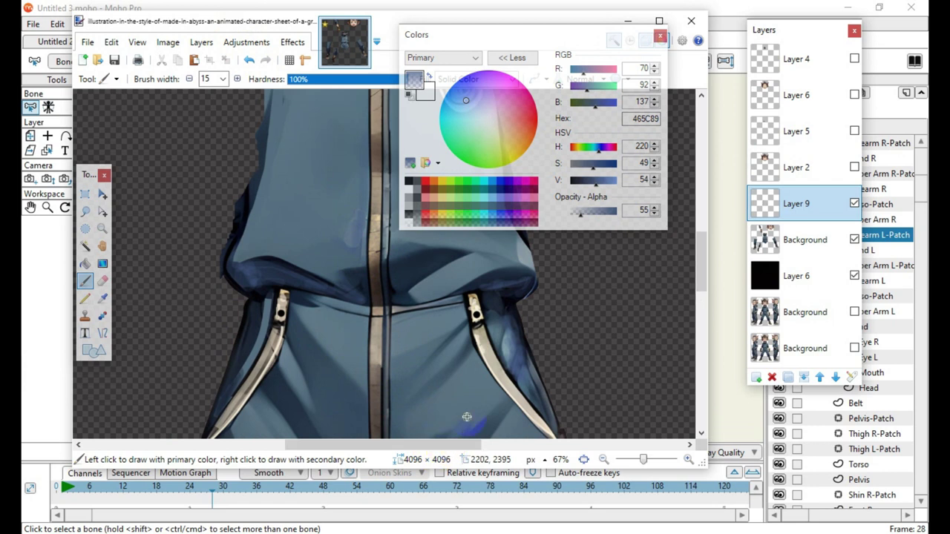
Change the brush color to light grey B5B5B5 at opacity 55 and brush highlights over the pocket trims
scroll(443, 411, "down", 3)
scroll(443, 411, "up", 7)
scroll(401, 397, "down", 7)
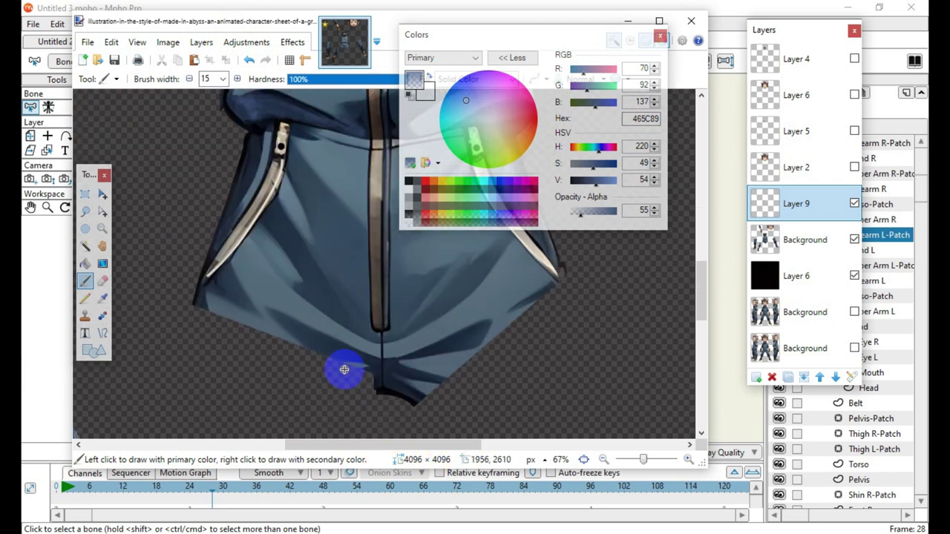
scroll(259, 341, "up", 2)
scroll(245, 386, "down", 1)
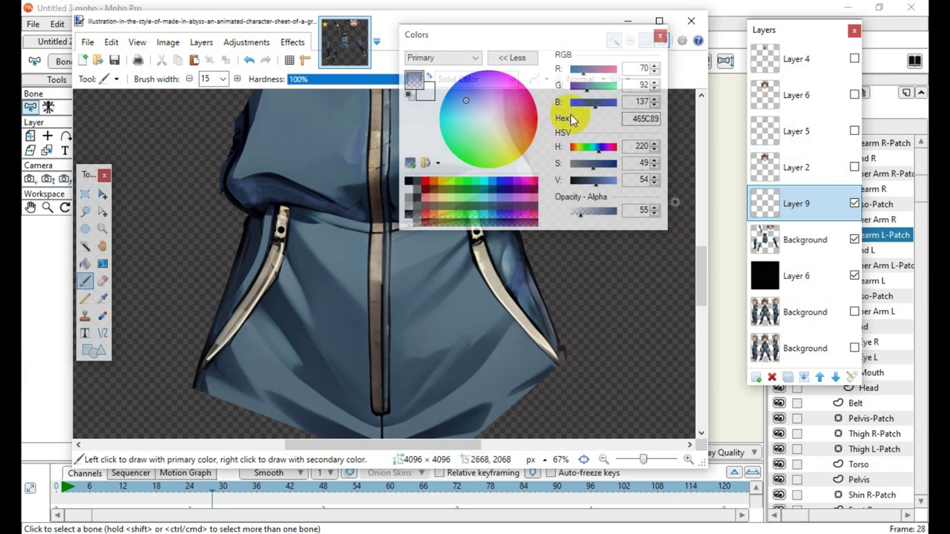
left_click_drag(579, 165, 603, 182)
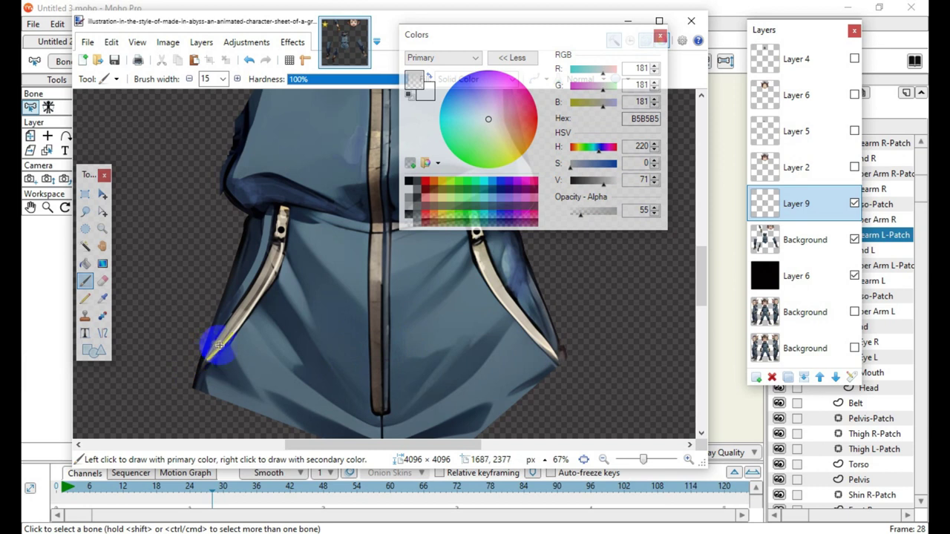
mouse_move(210, 358)
left_mouse_down()
mouse_move(223, 329)
mouse_move(265, 334)
mouse_move(260, 293)
mouse_move(276, 253)
mouse_move(273, 284)
mouse_move(281, 234)
mouse_move(277, 286)
left_mouse_up()
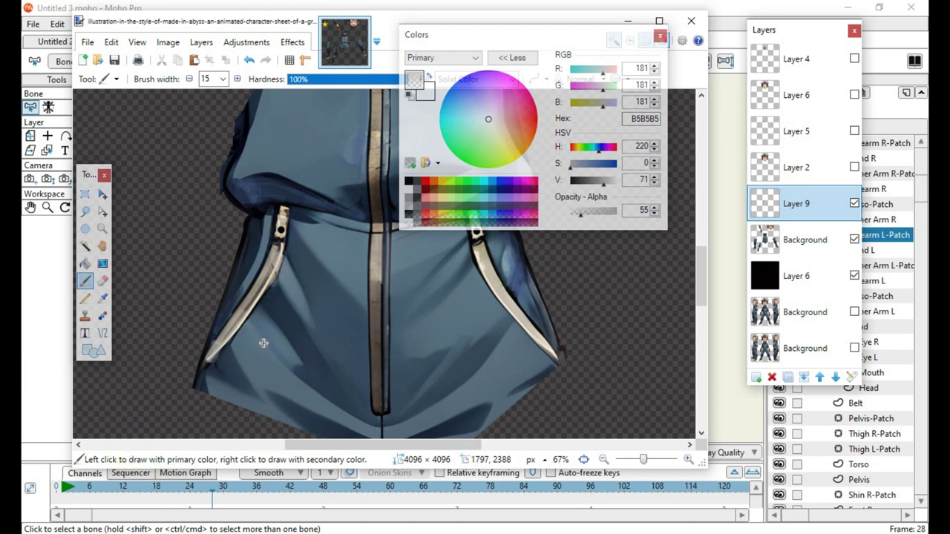
left_click(248, 59)
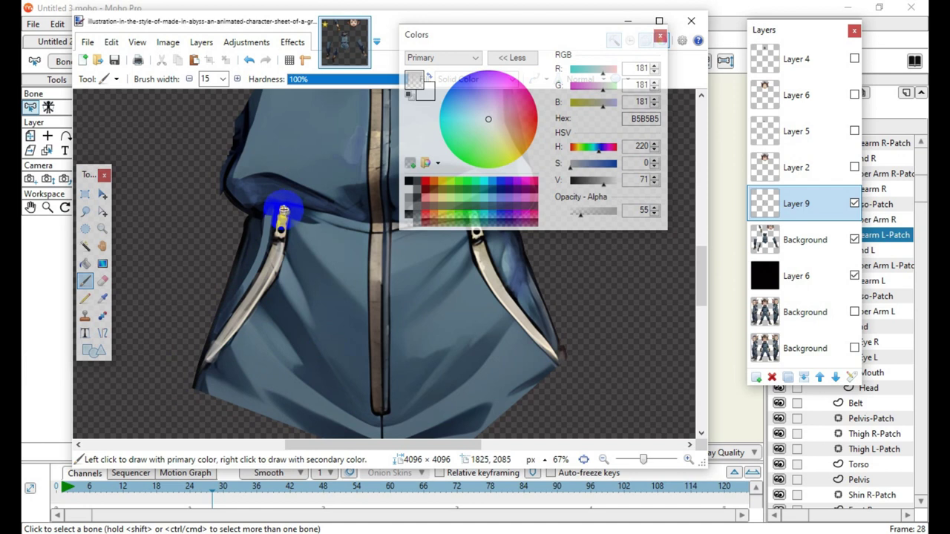
scroll(373, 425, "up", 3)
scroll(334, 420, "down", 2)
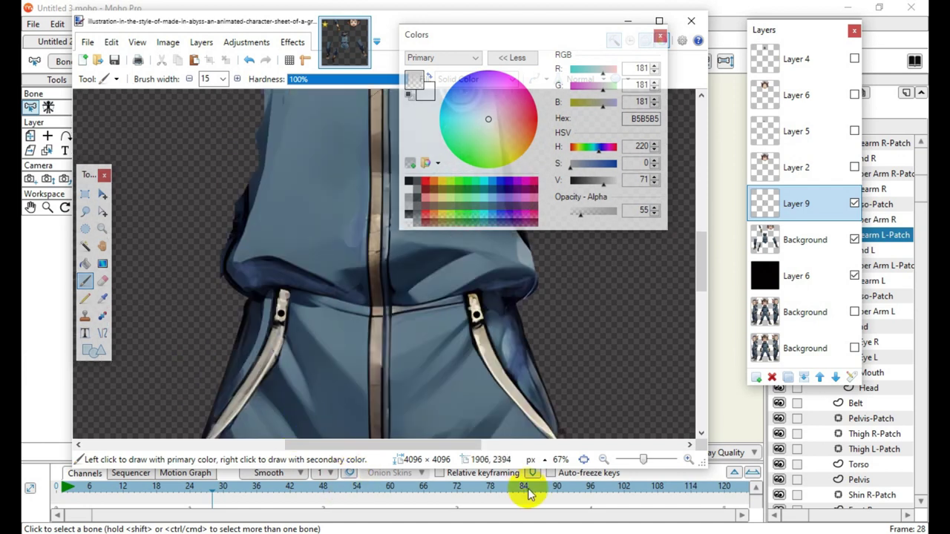
mouse_move(474, 298)
left_mouse_down()
mouse_move(475, 318)
mouse_move(461, 311)
mouse_move(481, 294)
mouse_move(479, 324)
mouse_move(476, 312)
left_mouse_up()
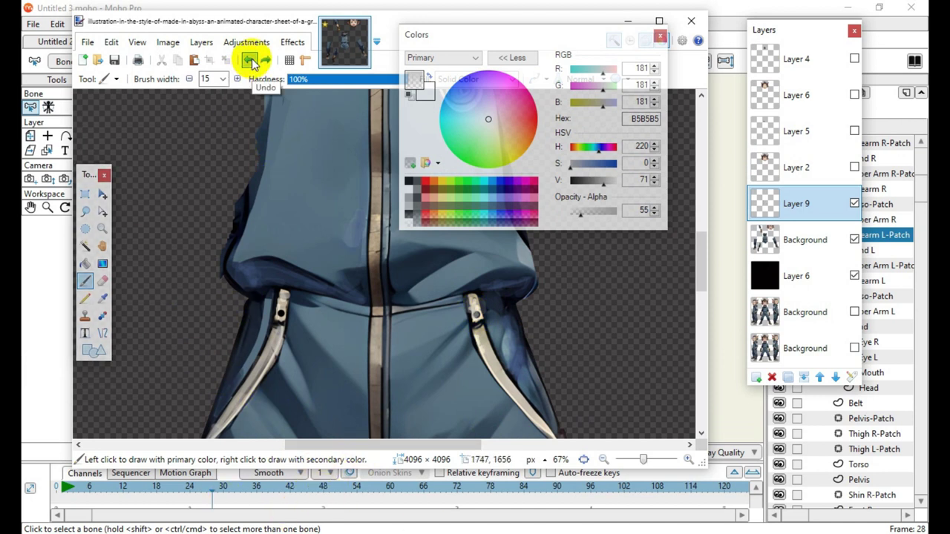
left_click(104, 334)
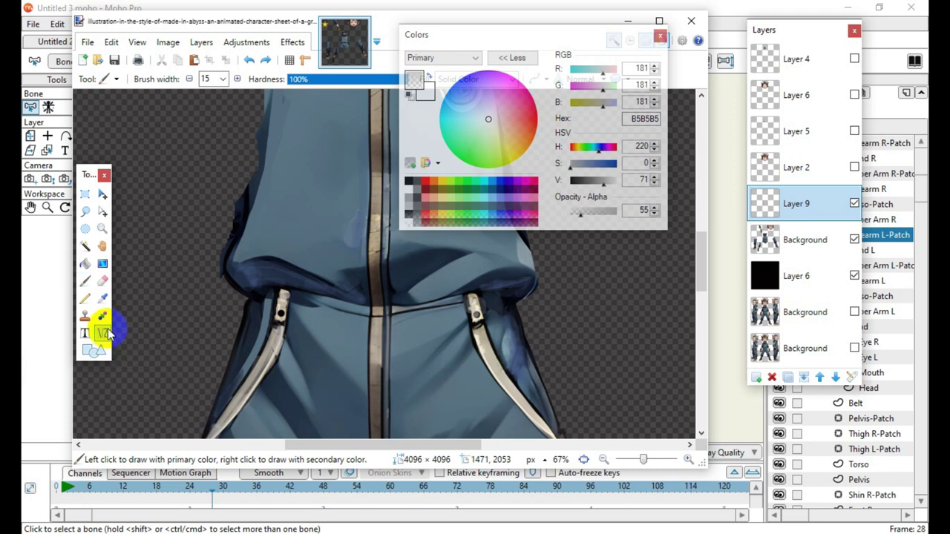
left_click_drag(300, 233, 318, 360)
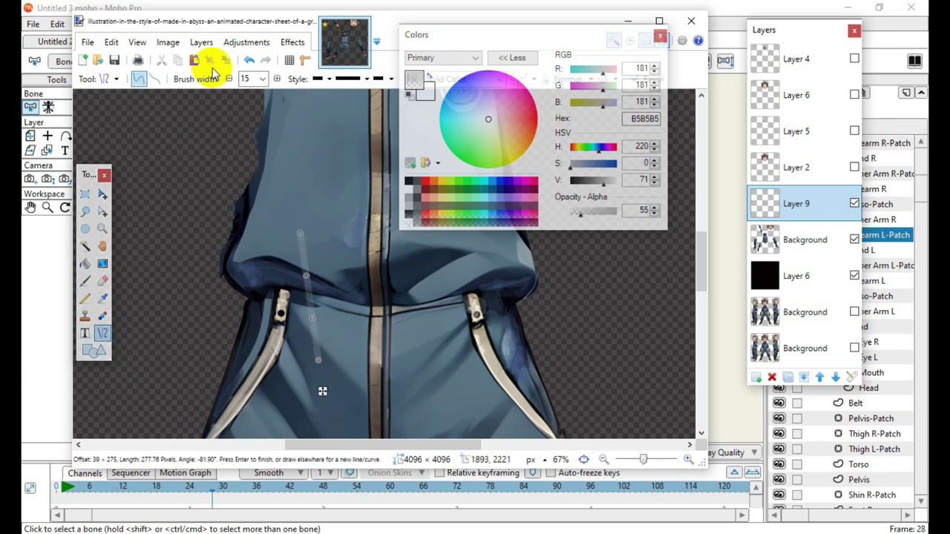
left_click(250, 60)
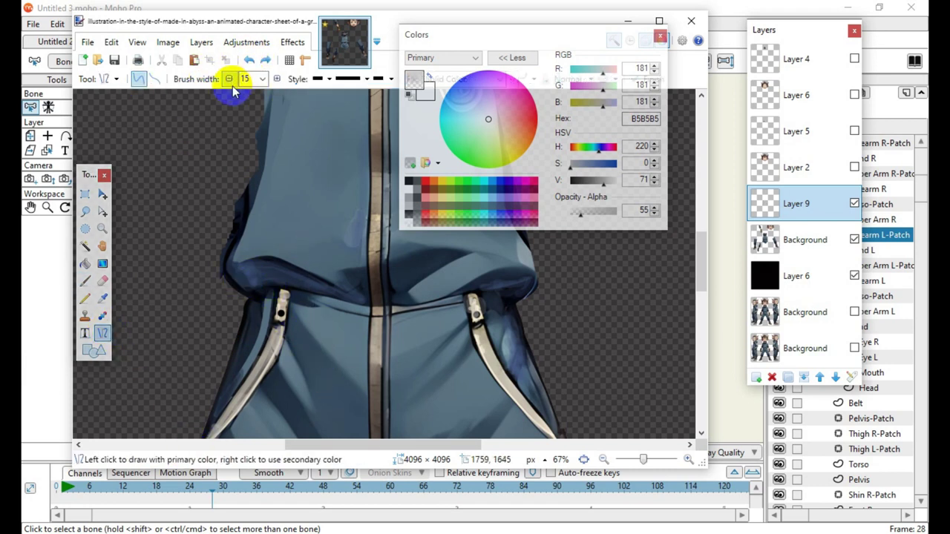
Draw short light grey C4C4C4 lines at width 6, raising the opacity to 217, along the upper end of the left-hand pocket trim
left_click(229, 78)
left_click(230, 79)
left_click(230, 79)
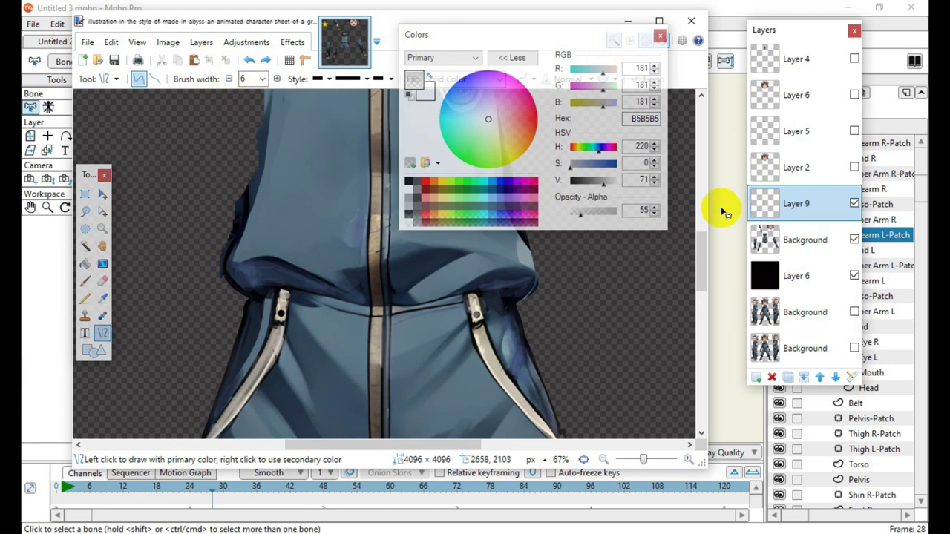
left_click(606, 181)
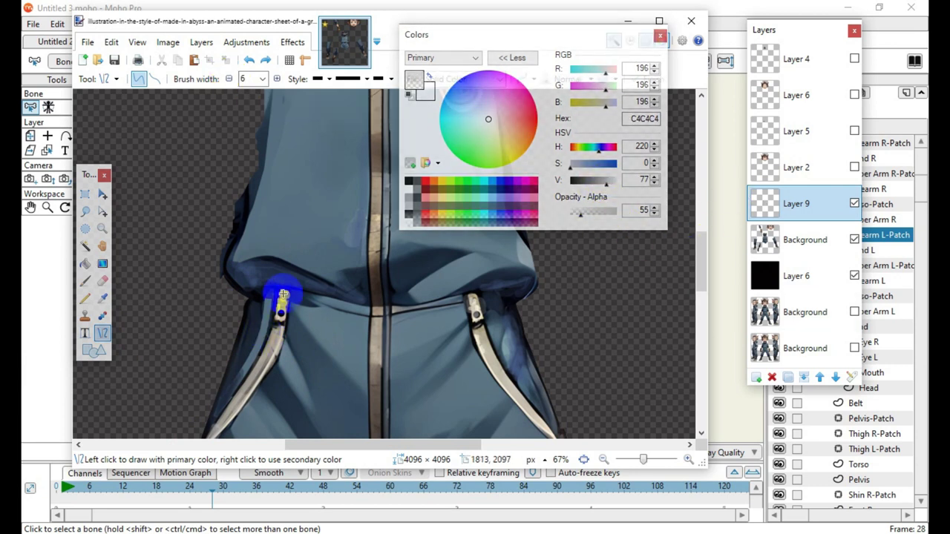
left_click_drag(285, 317, 289, 295)
left_click_drag(603, 217, 608, 218)
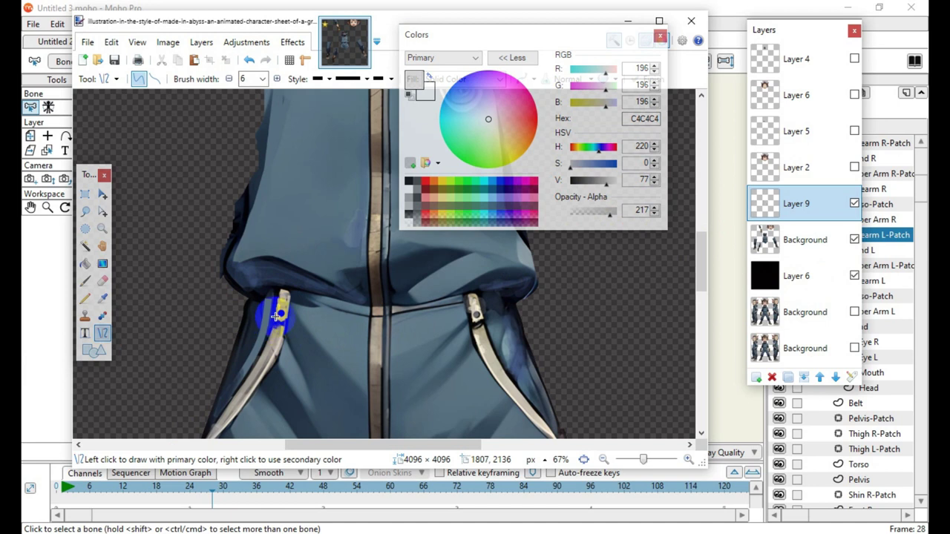
left_click_drag(276, 317, 279, 289)
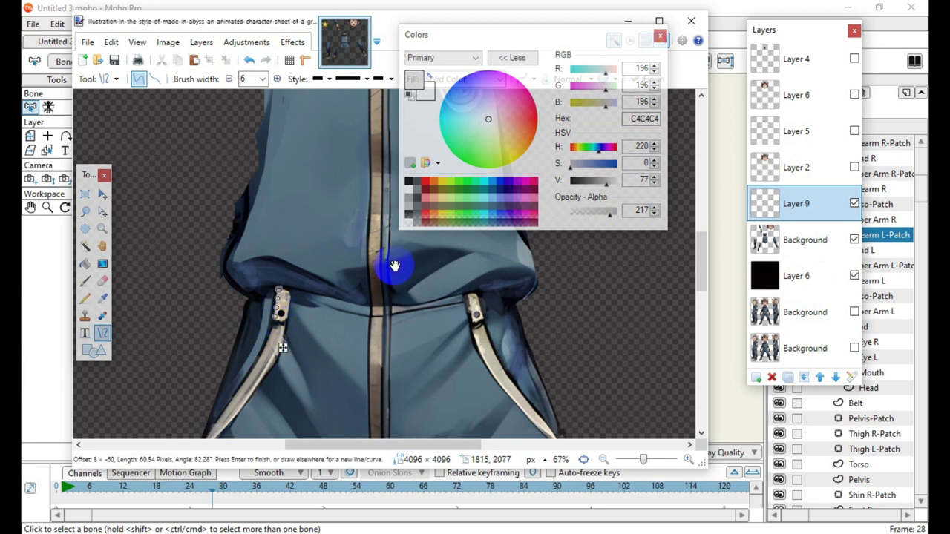
key("Return")
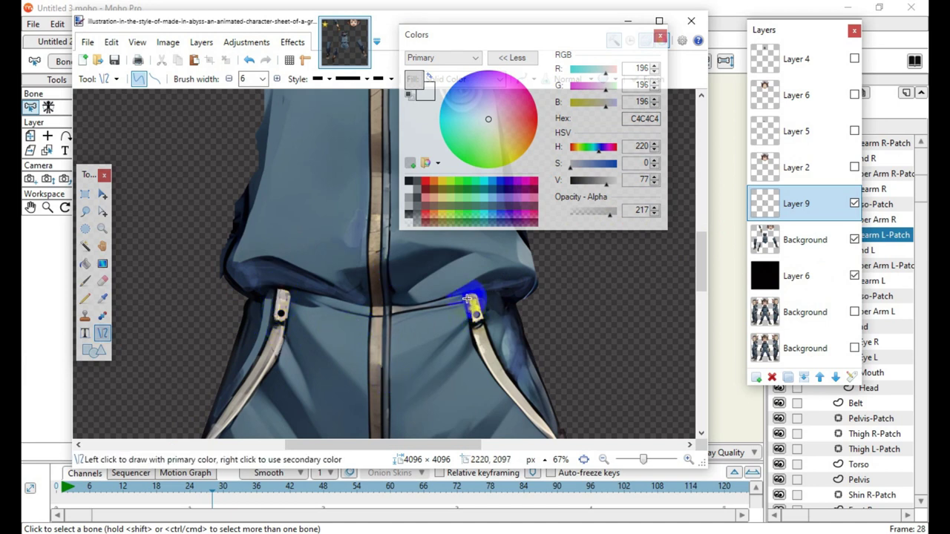
Draw two matching light grey lines along the upper end of the right-hand pocket trim
left_click_drag(467, 299, 473, 321)
key("Return")
left_click_drag(477, 317, 475, 297)
key("Return")
Sample the medium blue 577080 of the jacket body from the Background layer with the Color Picker
scroll(422, 407, "up", 3)
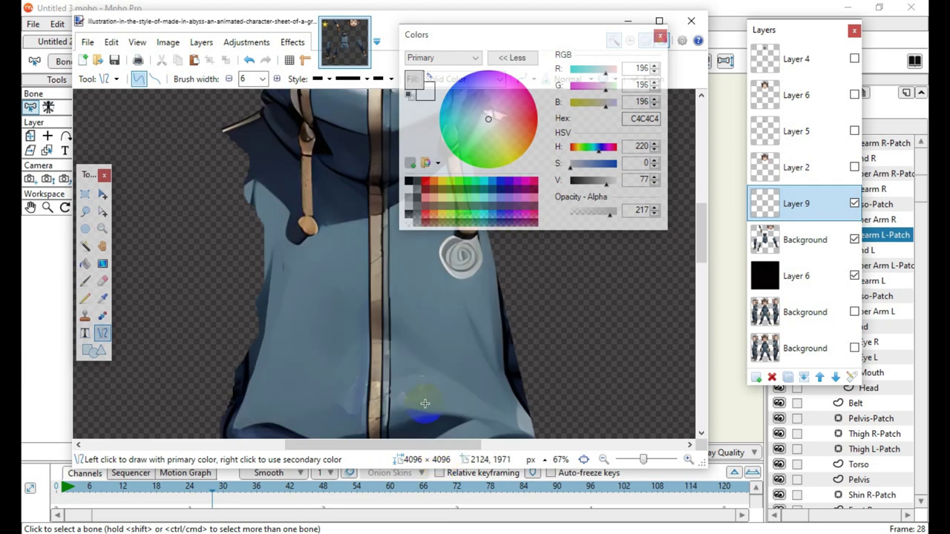
scroll(489, 413, "down", 3)
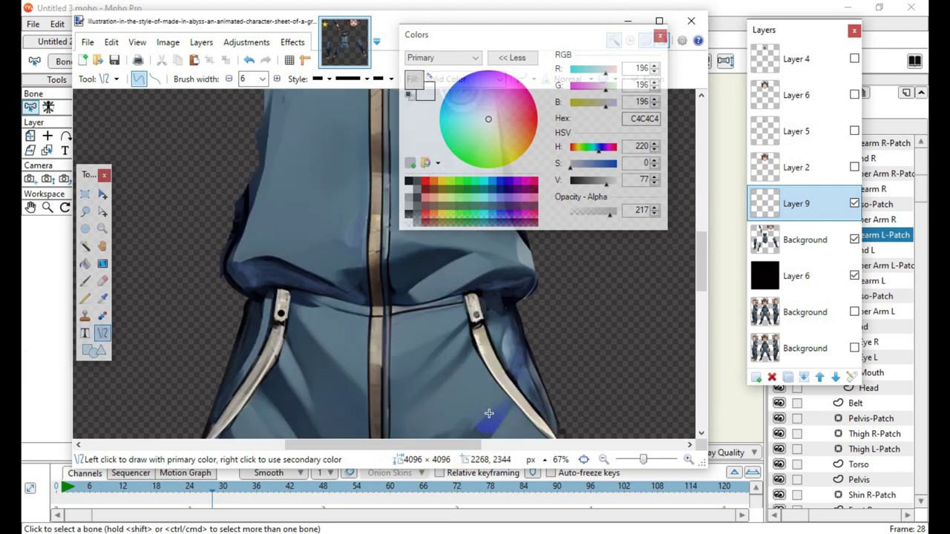
left_click(103, 297)
left_click(806, 240)
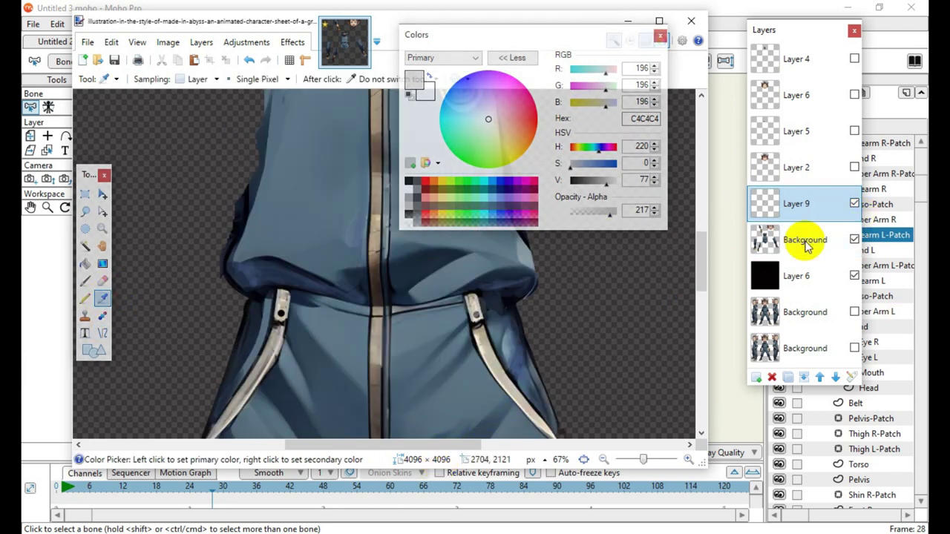
left_click(308, 209)
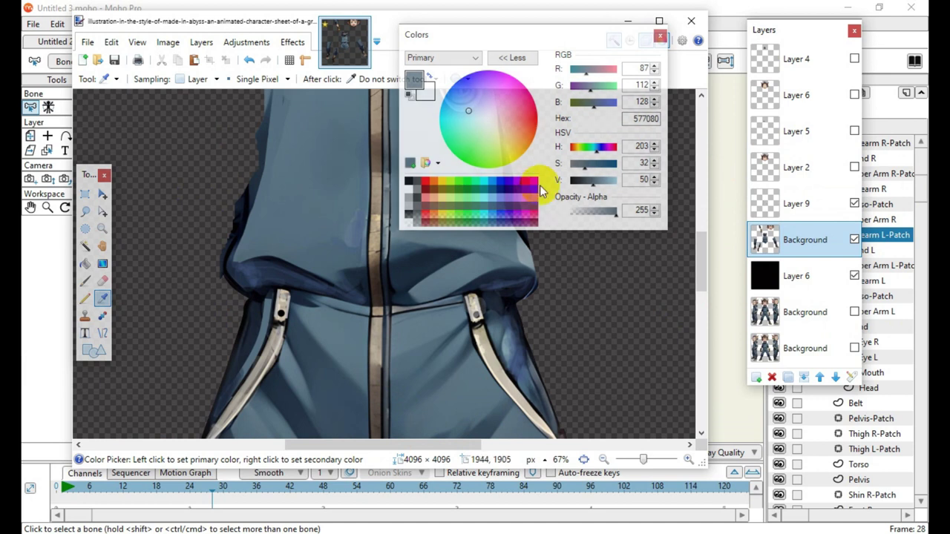
Brush blue 577080 at opacity 113 and width 13 over the dark area beside the right-hand pocket trim
left_click_drag(616, 212, 594, 221)
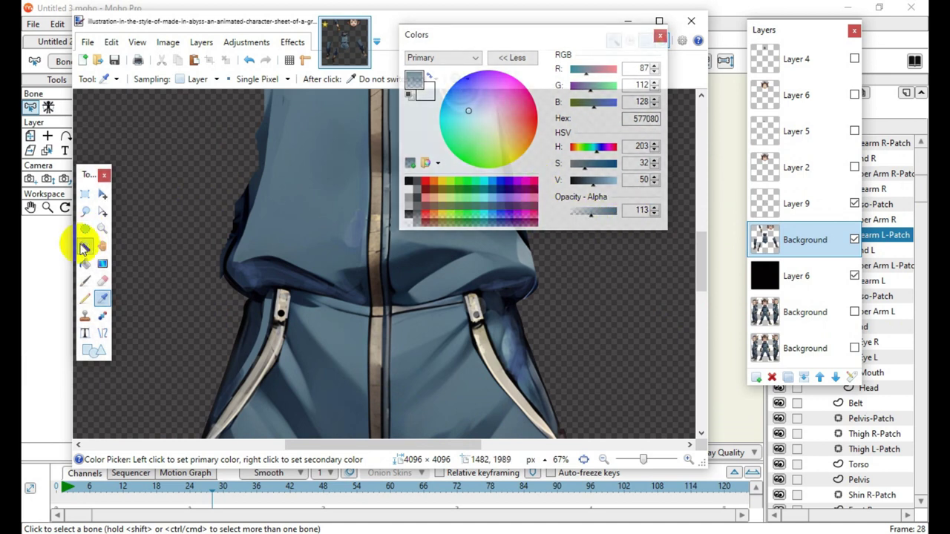
left_click(85, 280)
mouse_move(444, 352)
left_mouse_down()
mouse_move(530, 351)
mouse_move(499, 330)
left_mouse_up()
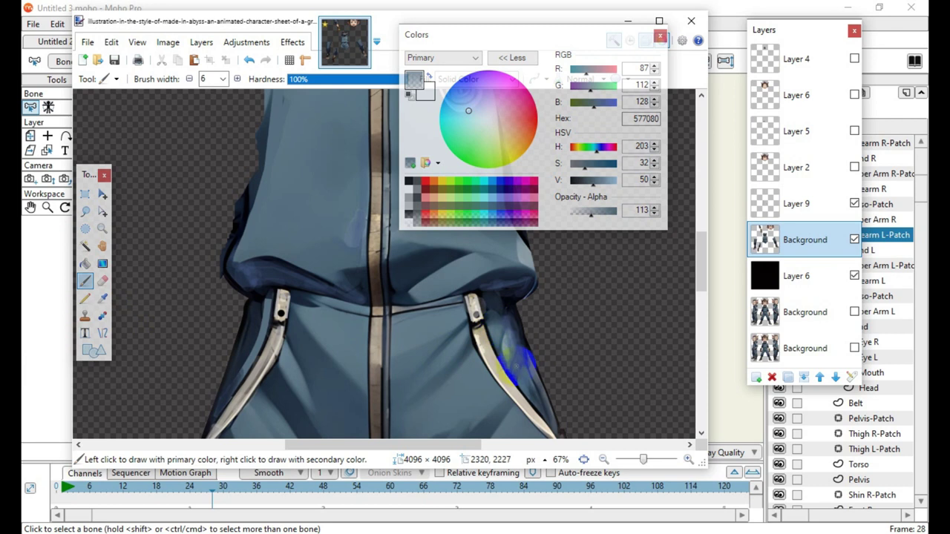
left_click(222, 79)
left_click(218, 159)
mouse_move(506, 371)
left_mouse_down()
mouse_move(501, 323)
mouse_move(524, 365)
left_mouse_up()
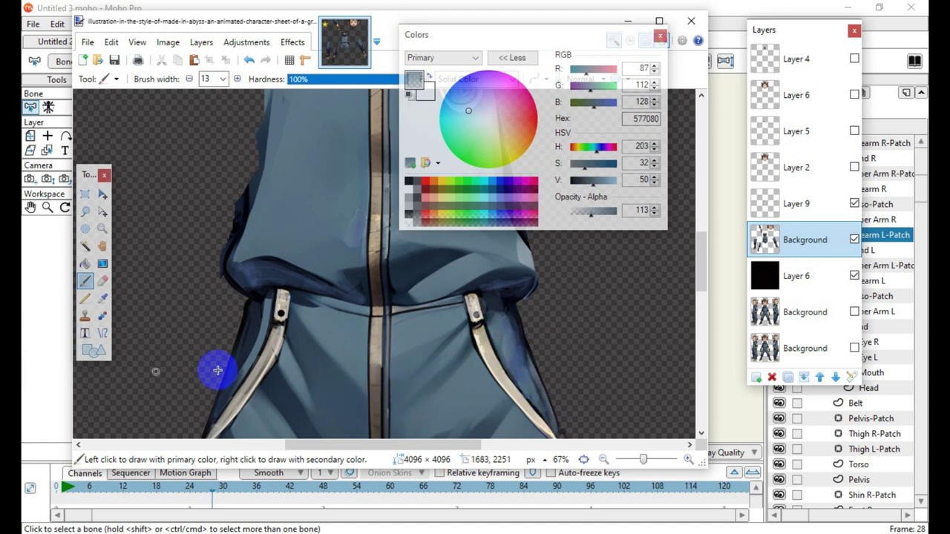
Soften the shading along the jacket's gathered lower hem with translucent blue brush strokes, undoing an unwanted stroke
scroll(195, 317, "down", 2)
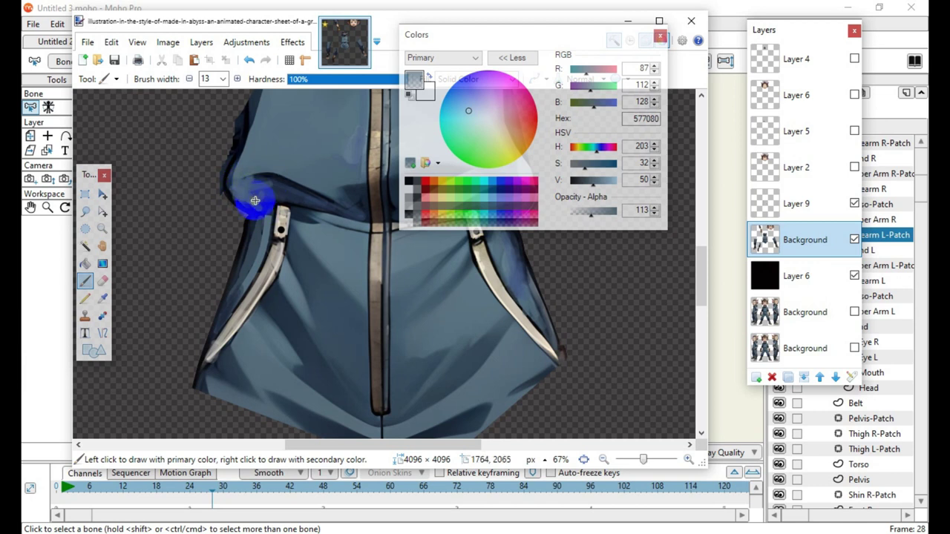
left_click(248, 59)
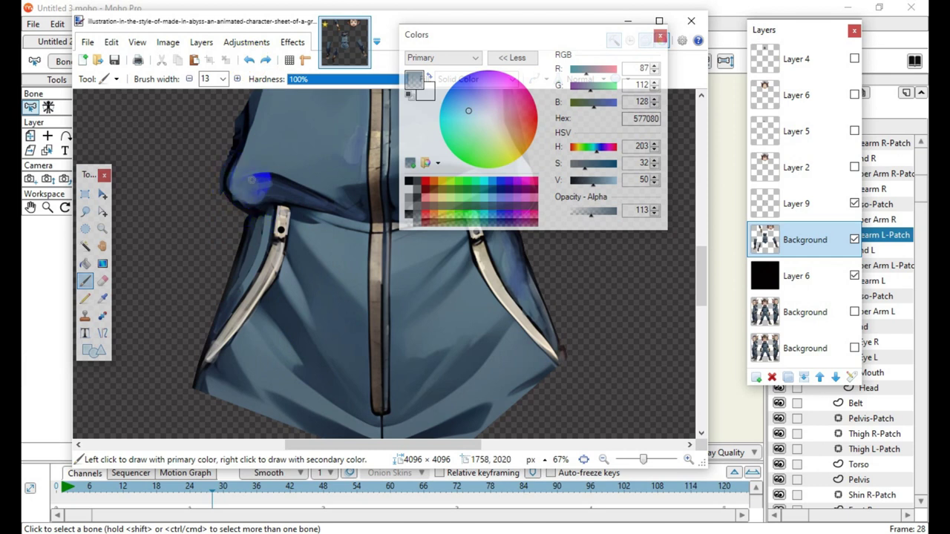
scroll(271, 391, "up", 2)
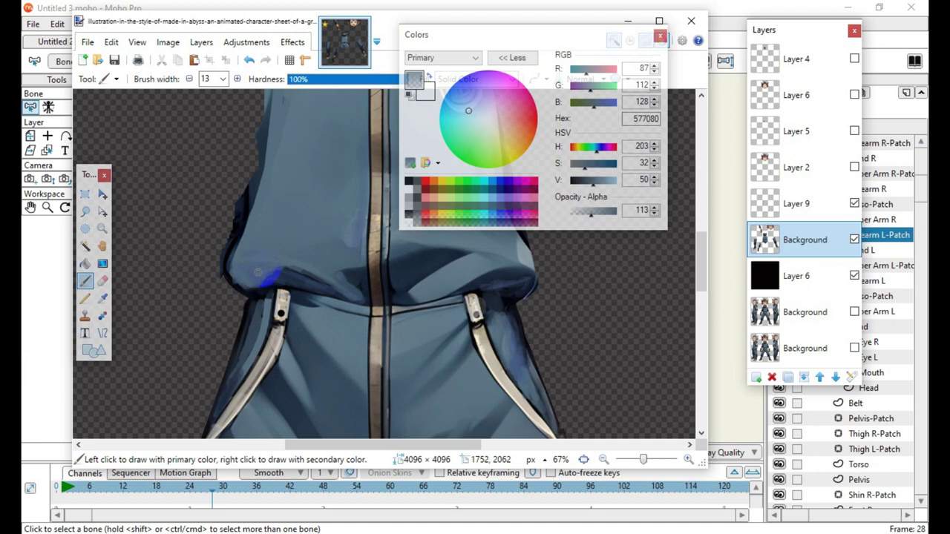
scroll(462, 410, "up", 1)
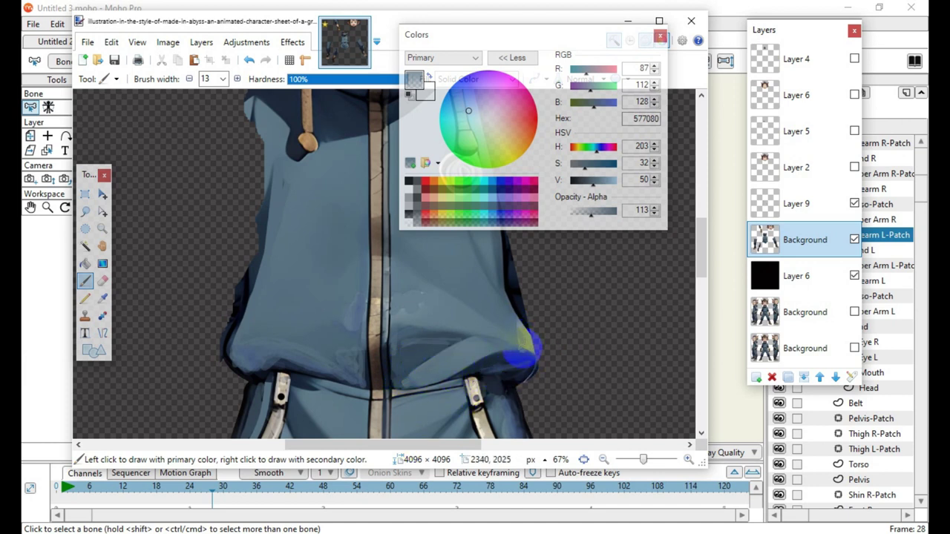
scroll(334, 382, "up", 1)
scroll(327, 378, "down", 1)
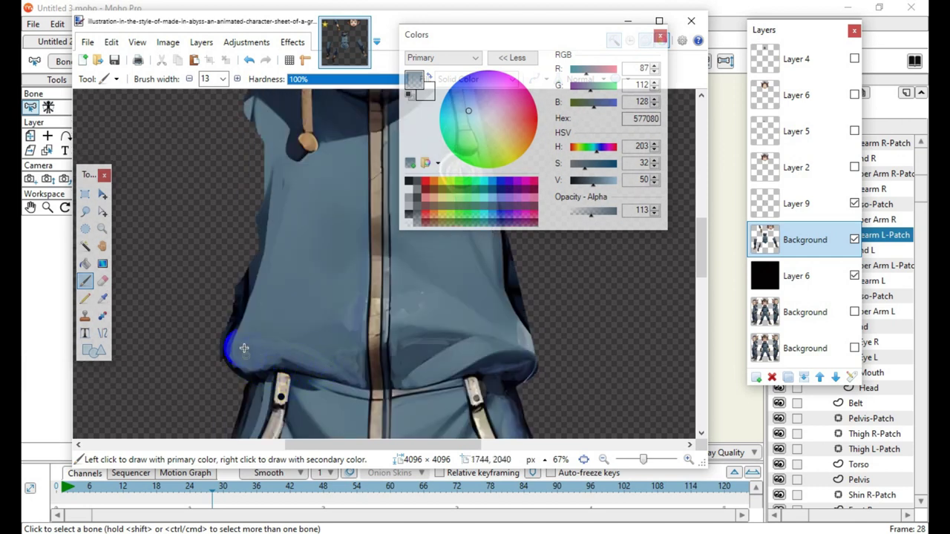
scroll(267, 360, "up", 3)
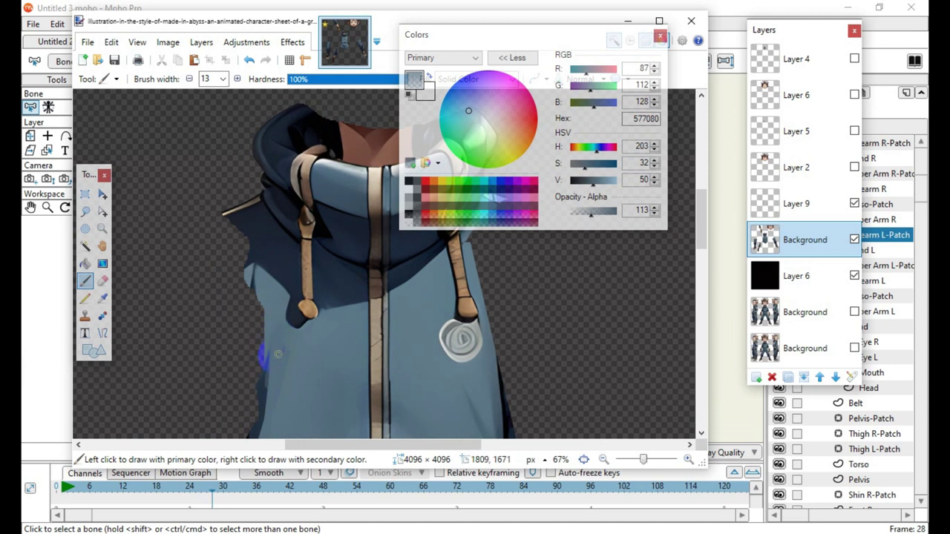
scroll(248, 279, "down", 3)
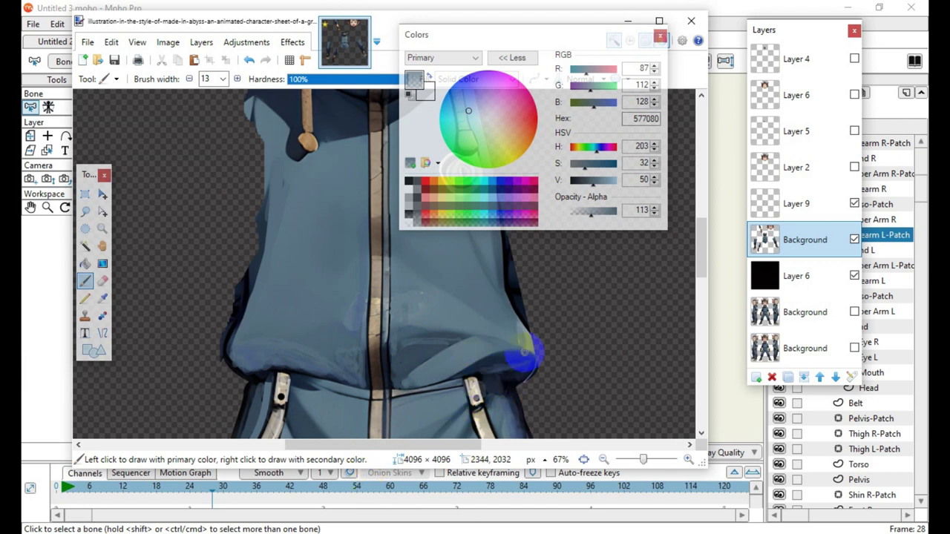
scroll(466, 411, "up", 1)
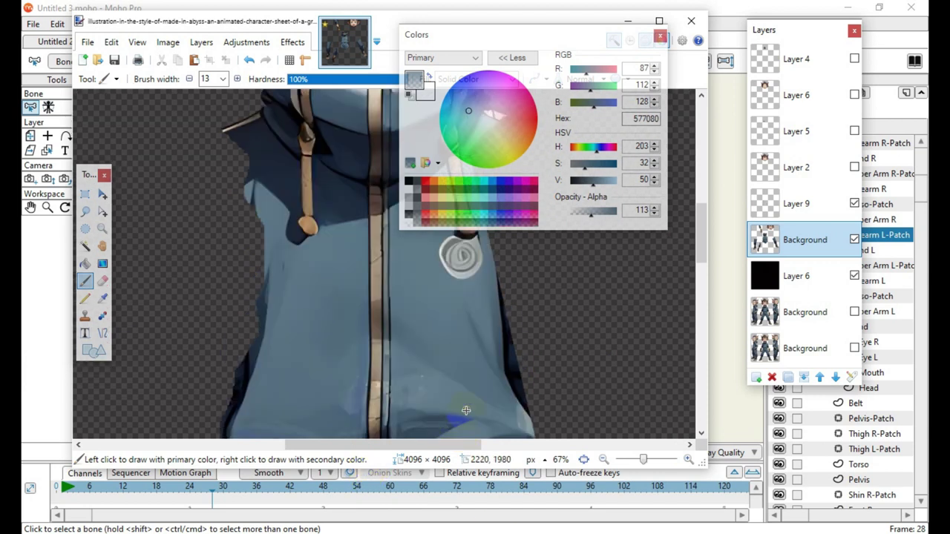
scroll(430, 394, "up", 2)
scroll(463, 395, "down", 2)
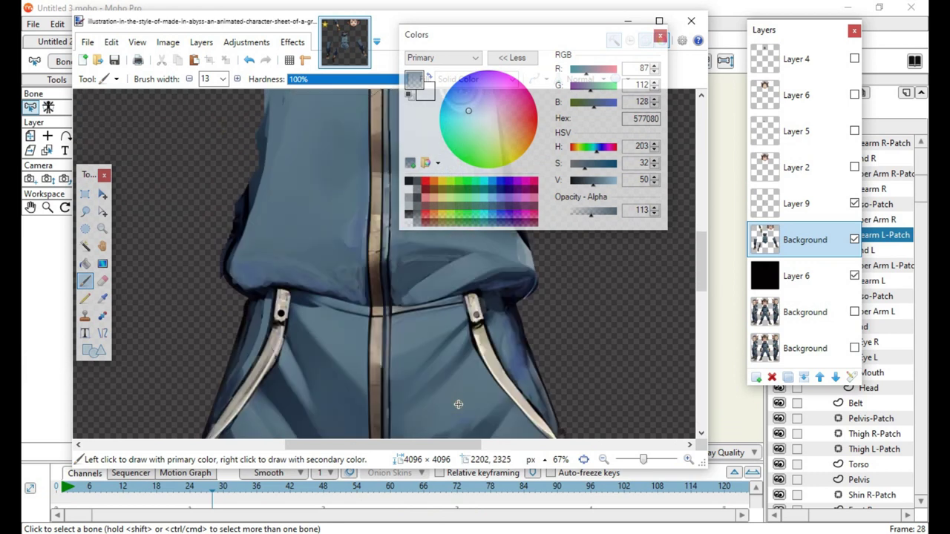
Merge Layer 9 down into the Background layer
left_click(102, 298)
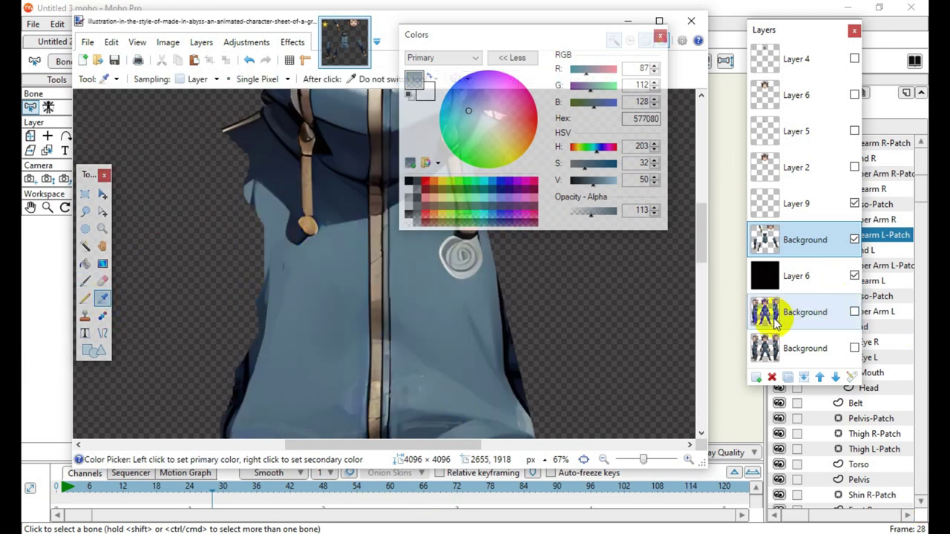
left_click(822, 213)
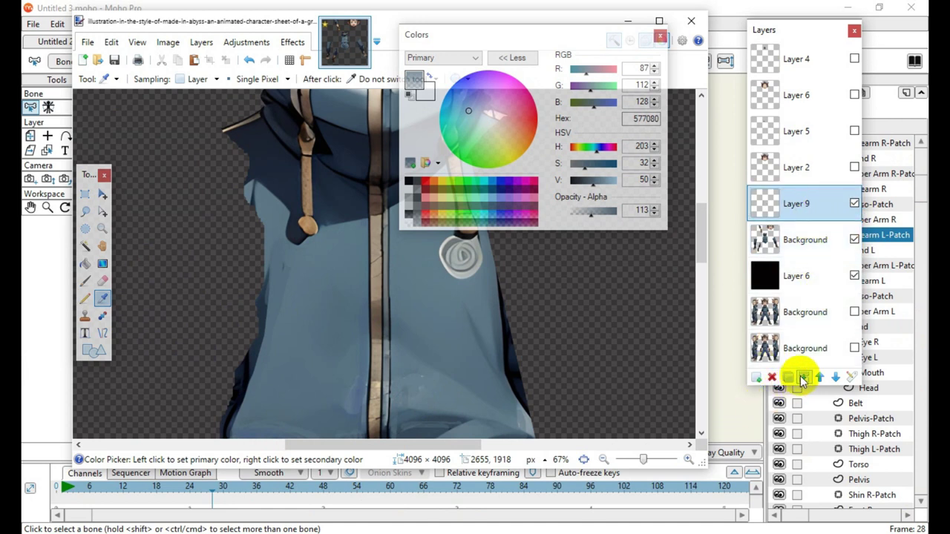
left_click(804, 377)
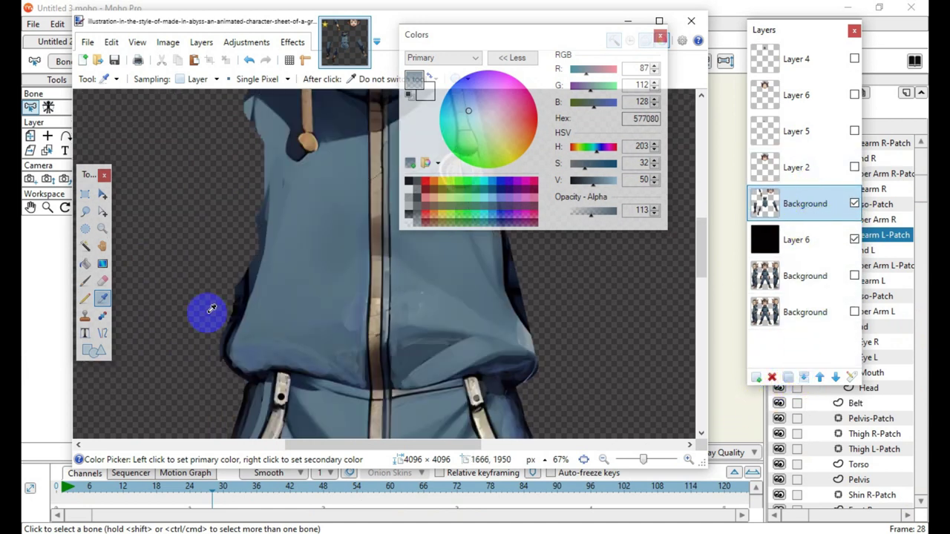
Try a diagonal white line at opacity 58 across the torso, using a color sampled from the transparent area
left_click(180, 321)
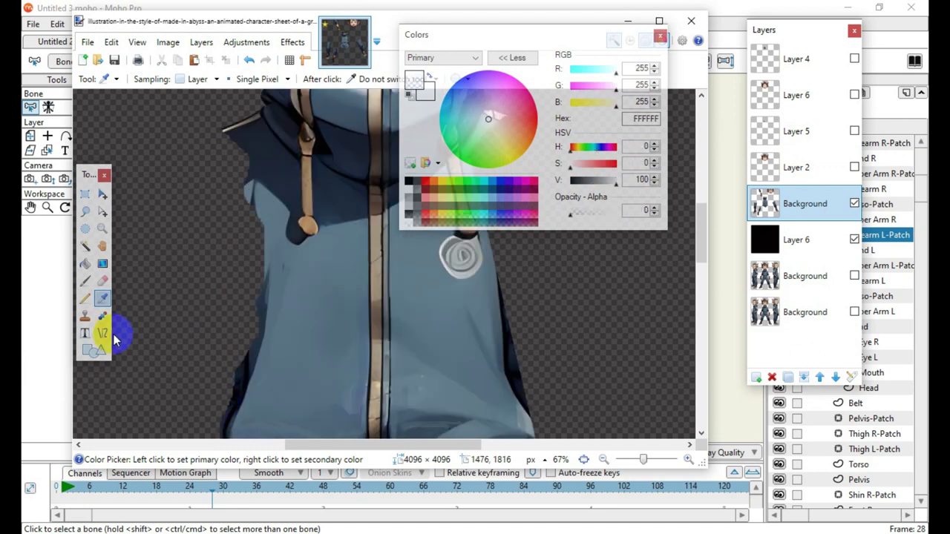
left_click(102, 334)
left_click(579, 211)
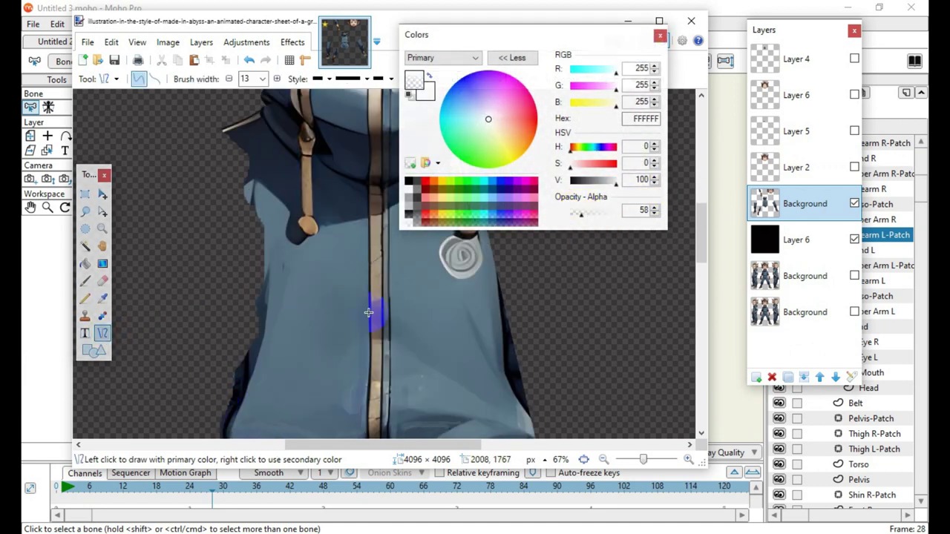
left_click_drag(225, 242, 378, 370)
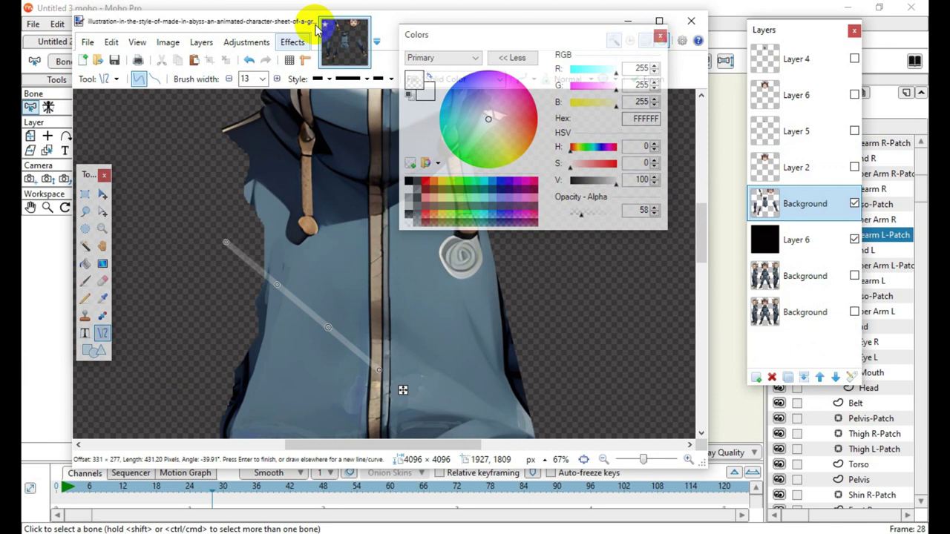
left_click(249, 61)
Move the Colors window off the tool options and set the line tool's blending mode to Overwrite
left_click_drag(426, 37, 643, 106)
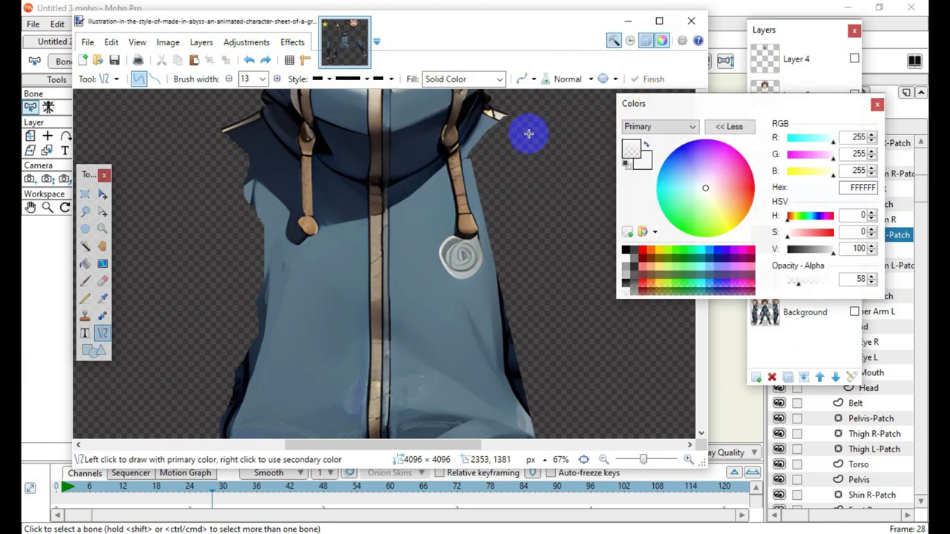
left_click(592, 79)
left_click(592, 309)
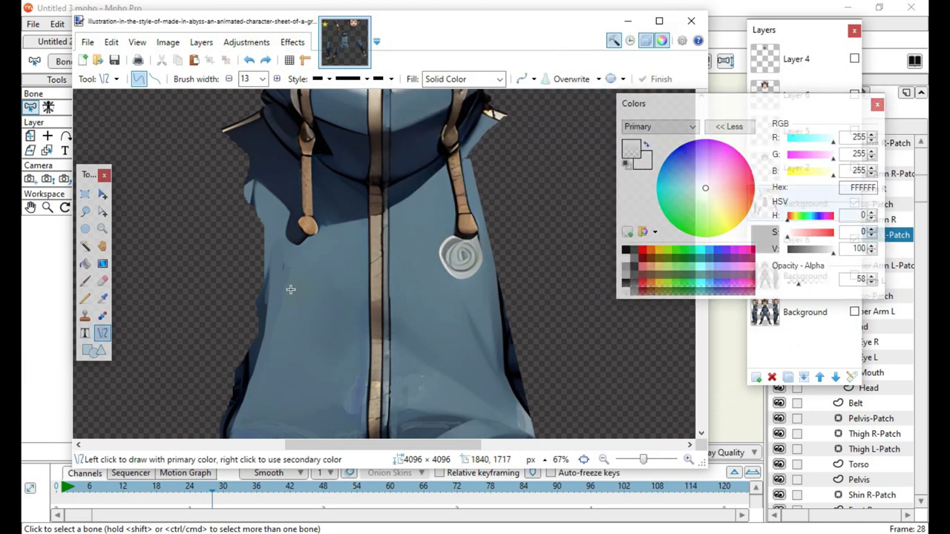
Draw a translucent white line about 430 pixels long beside the torso's left-hand edge and move the Colors window off the Layers window
scroll(290, 289, "down", 3)
mouse_move(200, 304)
left_mouse_down()
mouse_move(286, 118)
mouse_move(301, 109)
mouse_move(255, 107)
left_mouse_up()
scroll(284, 261, "up", 3)
scroll(283, 262, "down", 3)
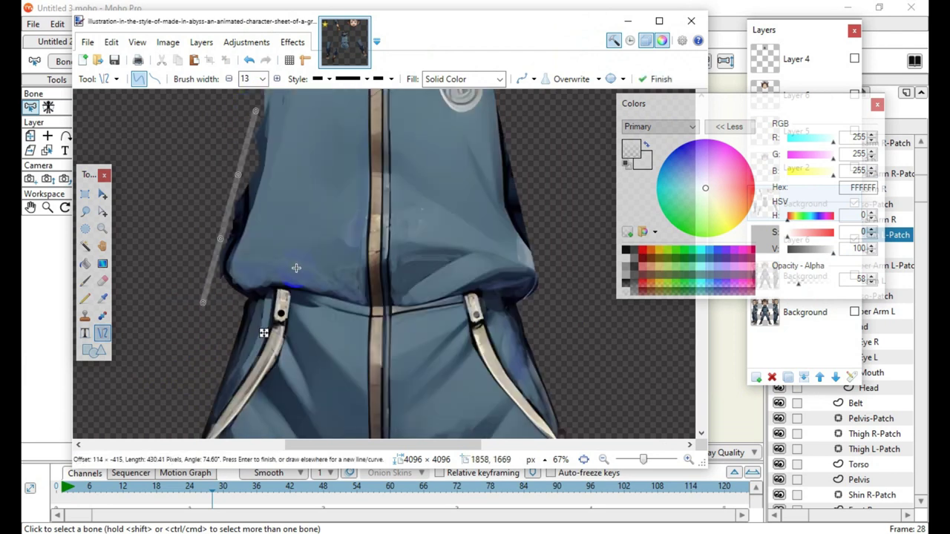
left_click(757, 46)
left_click_drag(690, 106, 459, 48)
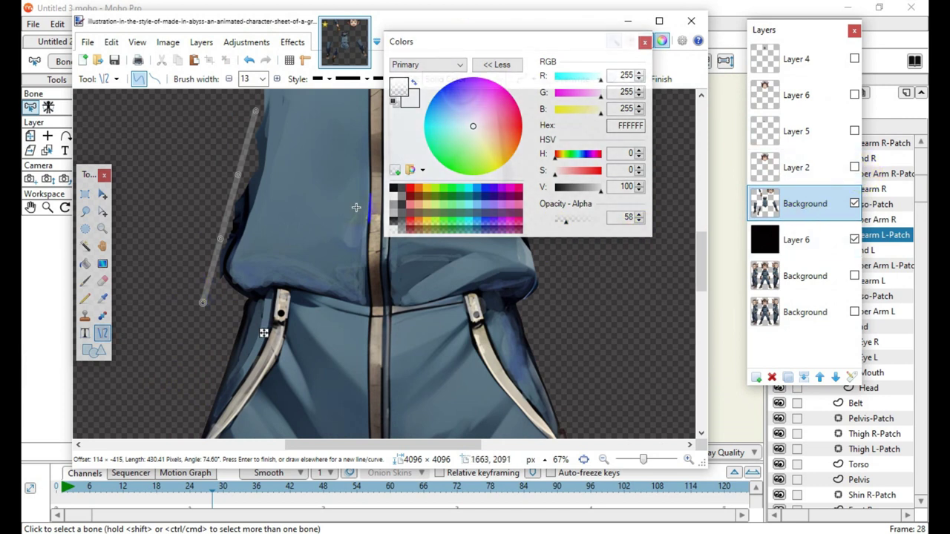
Bend the translucent line's two middle nodes inward to follow the torso's left-hand edge and finish the curve
left_click_drag(218, 235, 229, 244)
left_click_drag(238, 179, 251, 182)
scroll(243, 206, "up", 3)
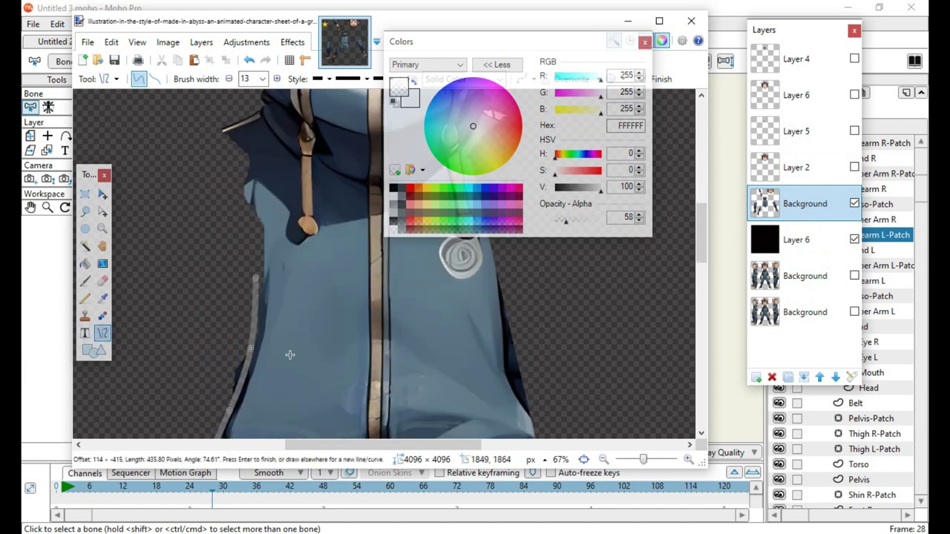
key("Return")
scroll(234, 341, "down", 5)
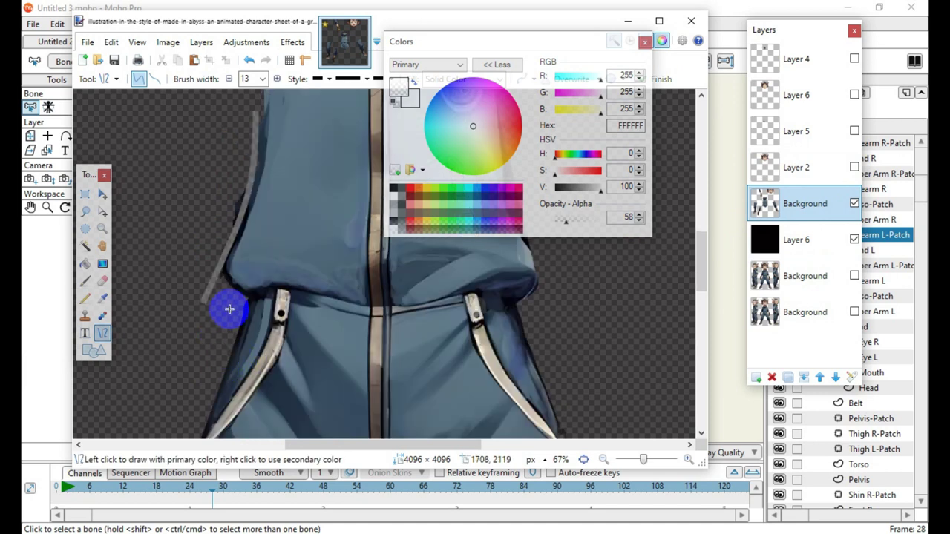
Sample the fully transparent area and draw a short erasing line at width 13 across the grey curve's lower end
scroll(227, 321, "up", 5)
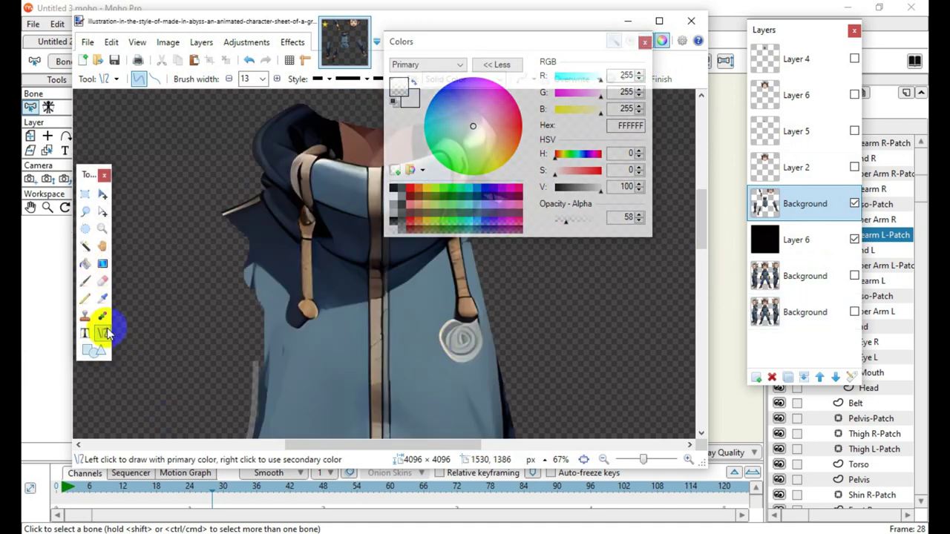
left_click(102, 298)
left_click(191, 292)
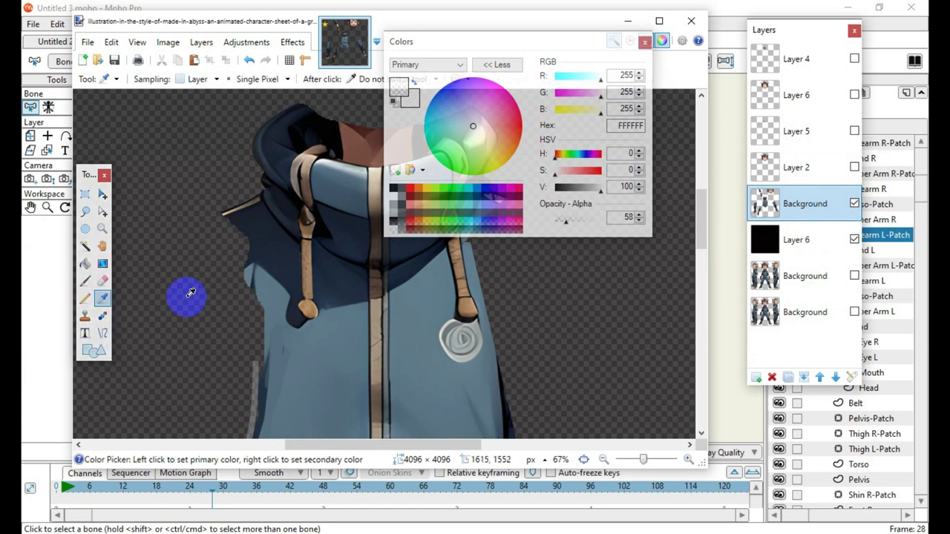
left_click(103, 335)
scroll(215, 333, "down", 3)
left_click_drag(203, 258, 212, 337)
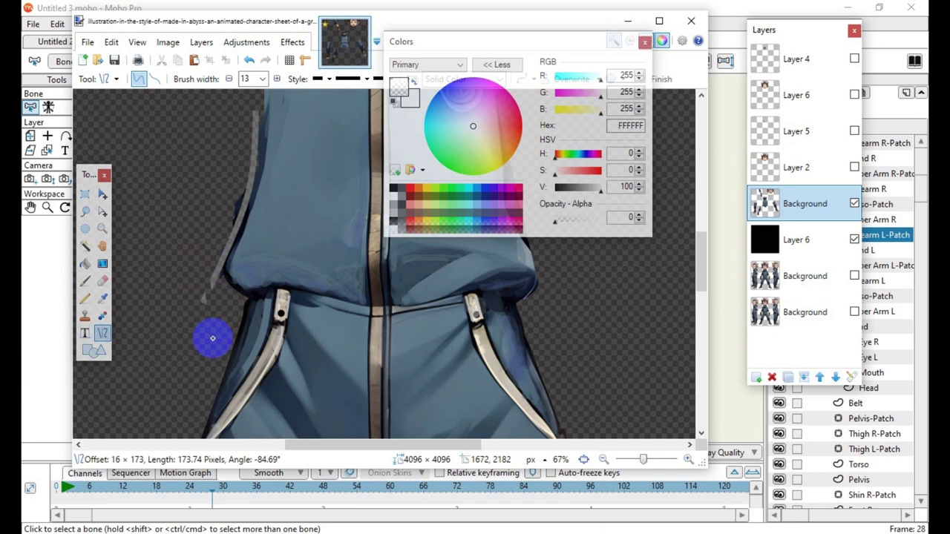
key("Return")
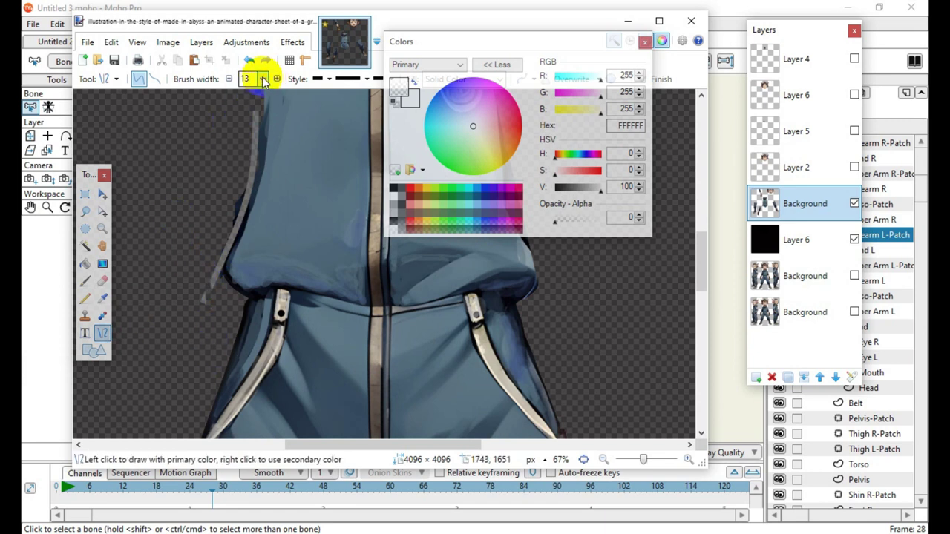
Set the line width to 60 and place a transparent overwrite line about 471 pixels long beside the torso's left-hand edge
left_click(262, 78)
left_click(250, 208)
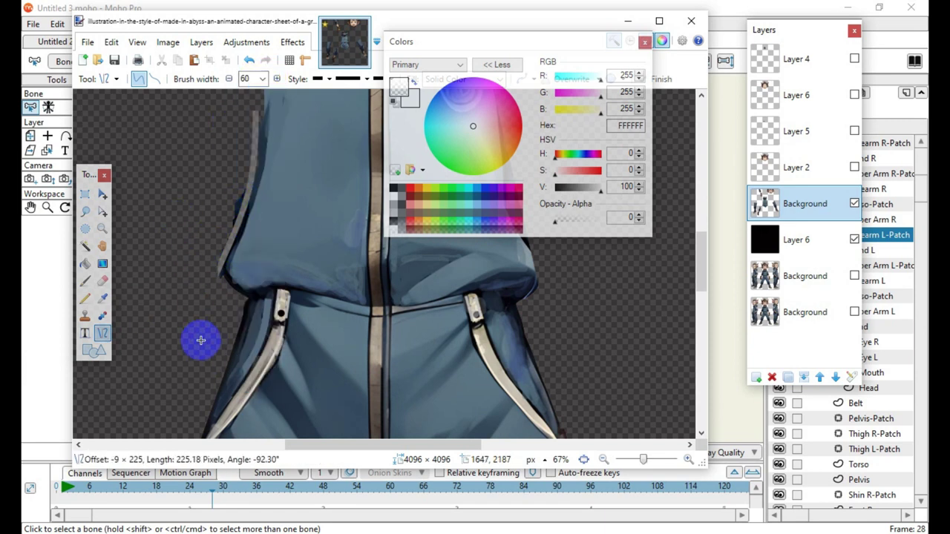
scroll(186, 343, "up", 3)
scroll(222, 339, "down", 1)
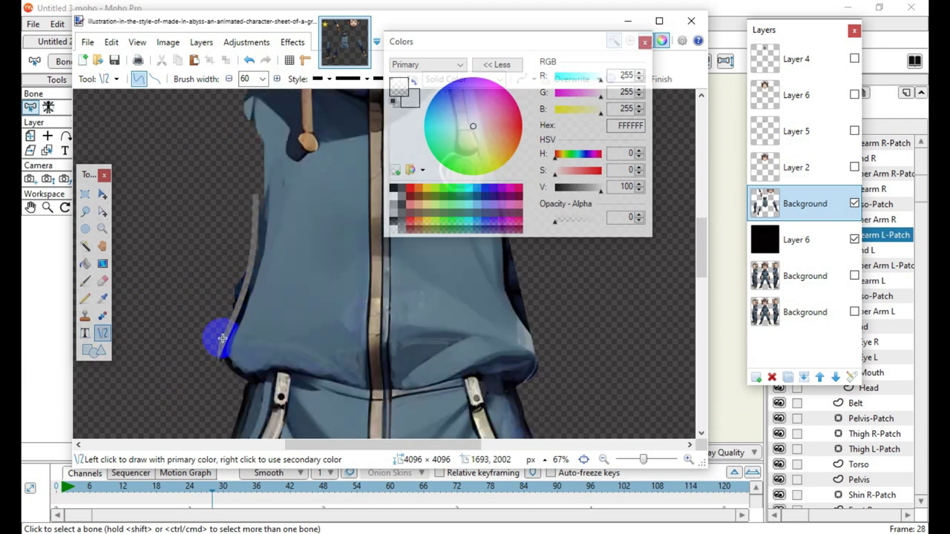
left_click_drag(205, 350, 236, 168)
left_click_drag(243, 137, 248, 383)
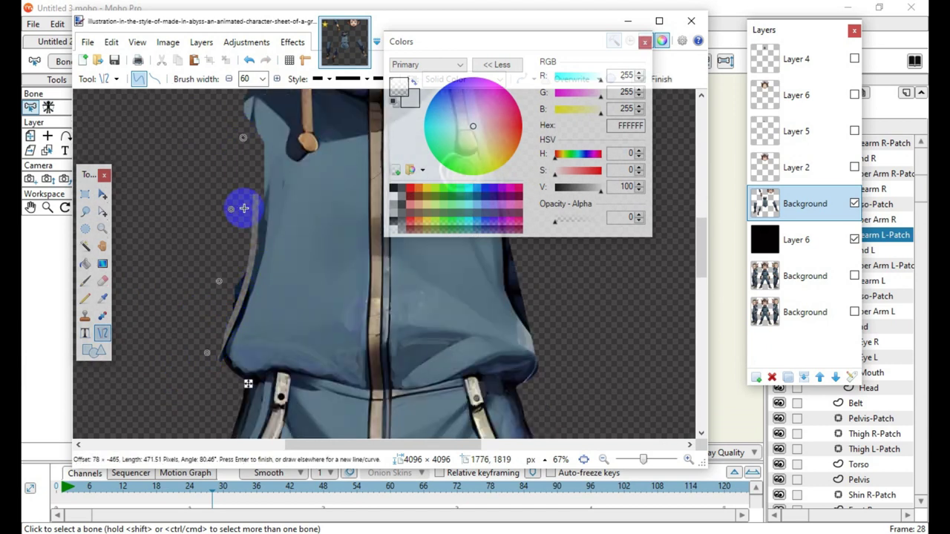
Bend the transparent curve's middle nodes to the torso's left-hand edge, stretch its lower end to about 526 pixels overall and finish it
left_click_drag(235, 209, 247, 220)
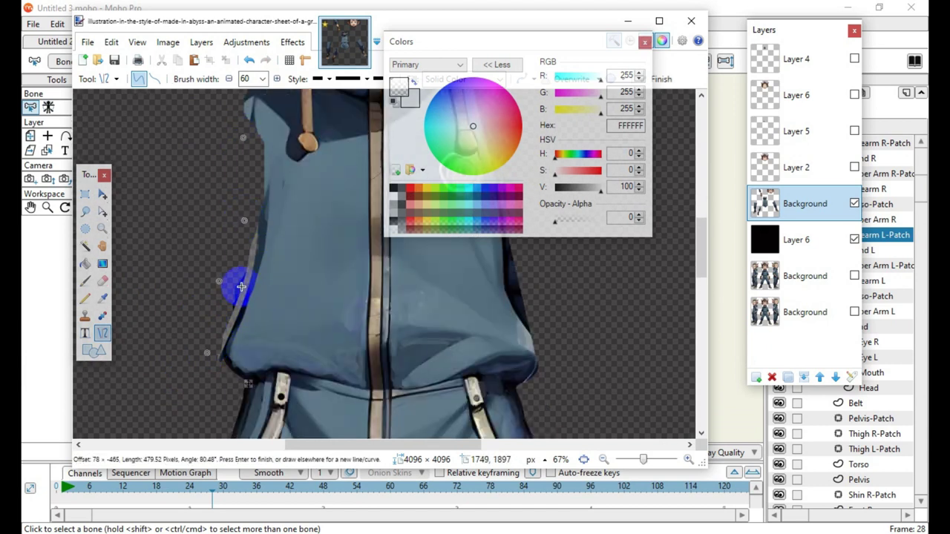
left_click_drag(221, 283, 232, 293)
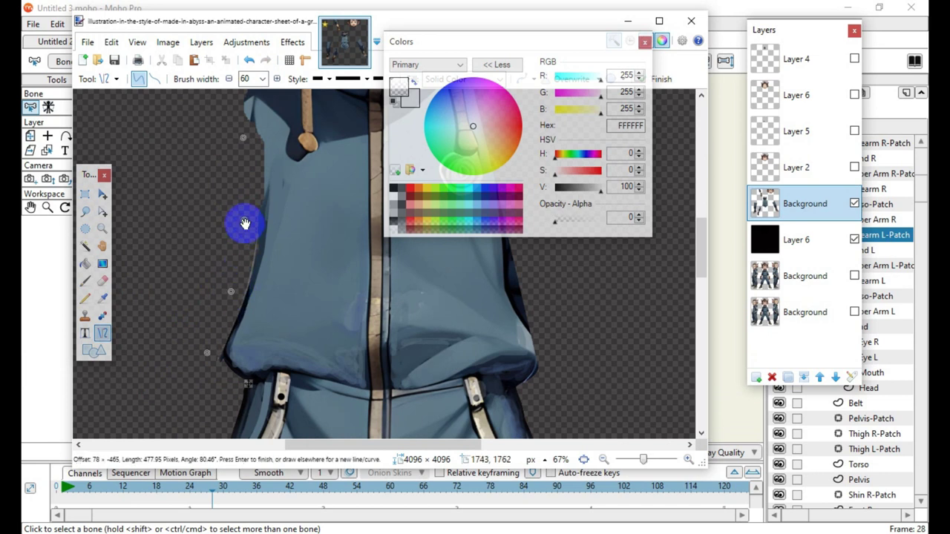
left_click_drag(244, 222, 248, 223)
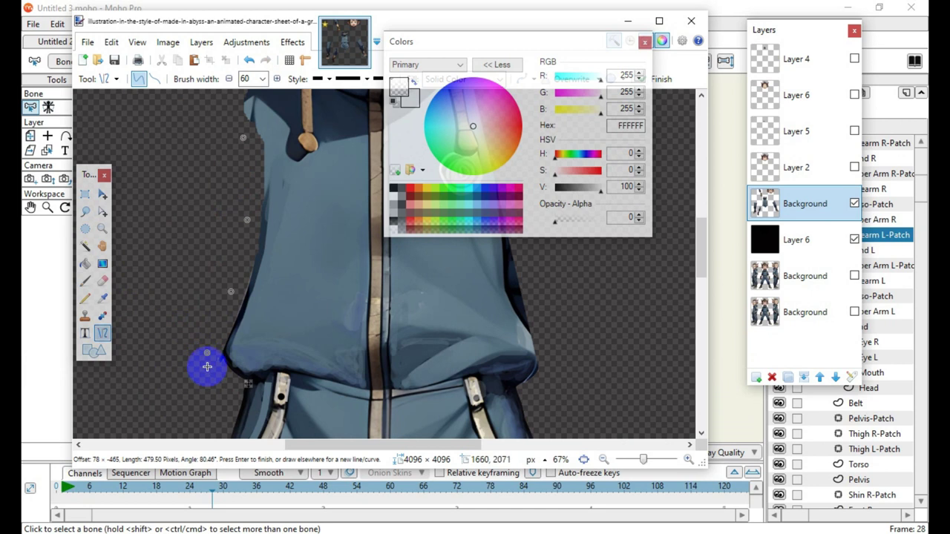
mouse_move(208, 364)
left_mouse_down()
mouse_move(206, 376)
mouse_move(195, 364)
mouse_move(203, 375)
left_mouse_up()
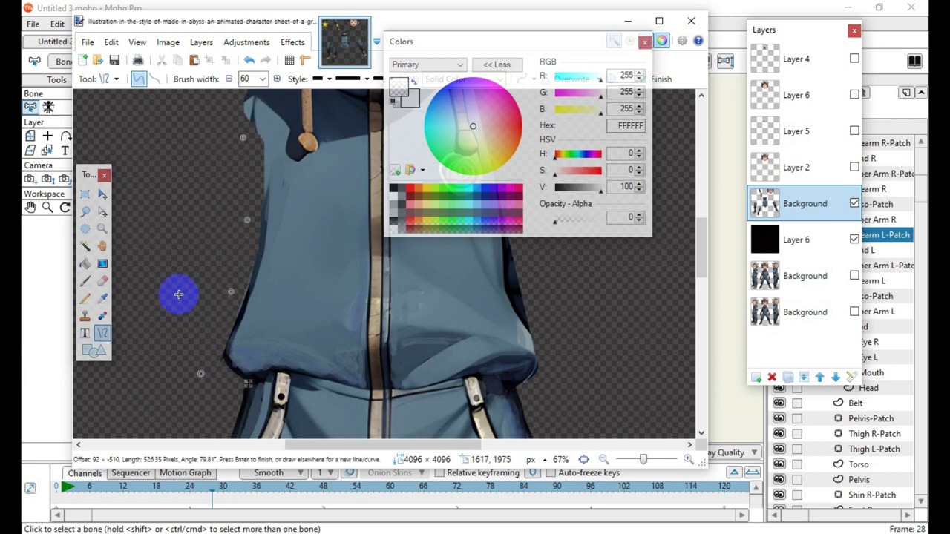
left_click(173, 264)
Move the Colors window off the torso's right-hand side and erase along that edge with a transparent curve about 412 pixels long
scroll(475, 434, "up", 2)
scroll(505, 382, "down", 1)
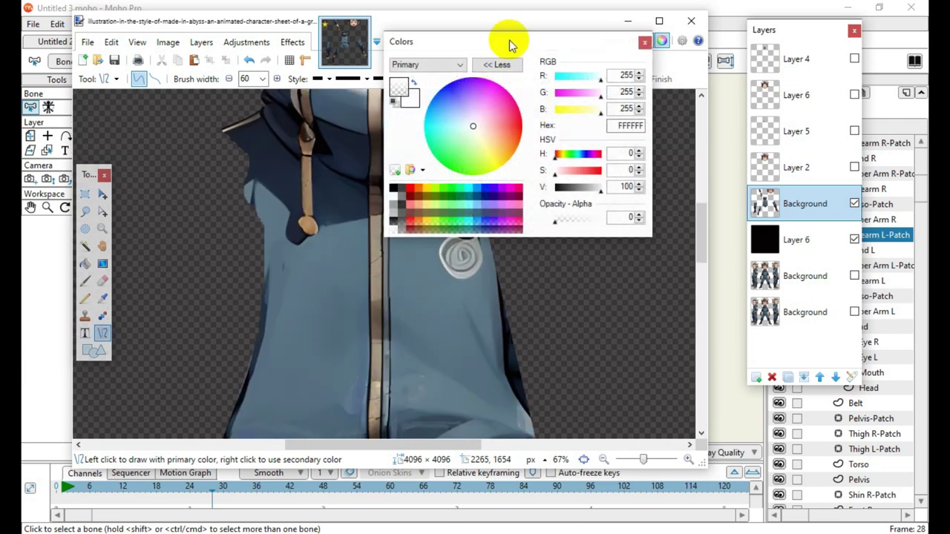
left_click_drag(509, 39, 202, 40)
scroll(566, 275, "down", 3)
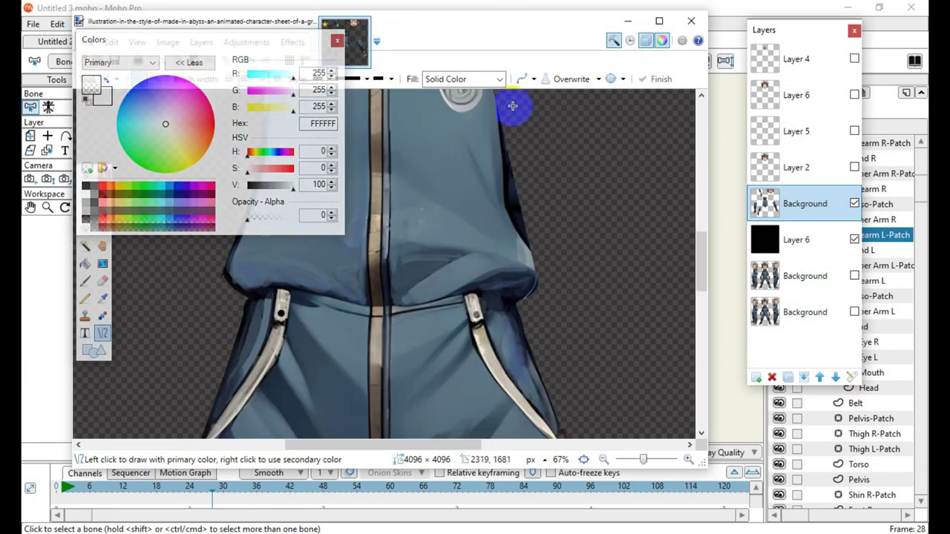
mouse_move(514, 95)
left_mouse_down()
mouse_move(543, 164)
mouse_move(559, 276)
mouse_move(546, 273)
mouse_move(561, 276)
mouse_move(524, 184)
mouse_move(540, 222)
mouse_move(525, 226)
mouse_move(534, 217)
mouse_move(527, 222)
mouse_move(571, 279)
left_mouse_up()
scroll(515, 450, "up", 3)
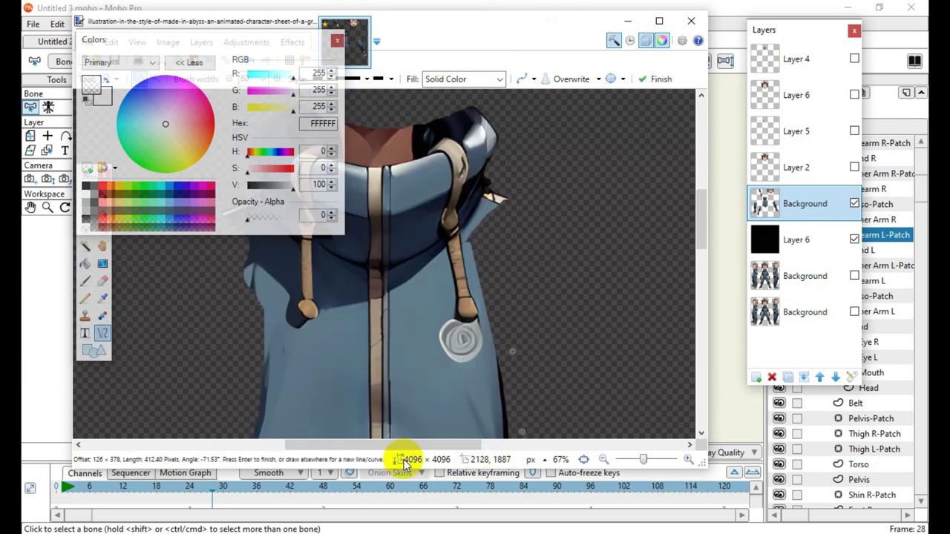
key("Return")
Move the Colors and Layers windows clear of the torso, add a new layer above Background and reset the colors to black and white
scroll(526, 319, "down", 3)
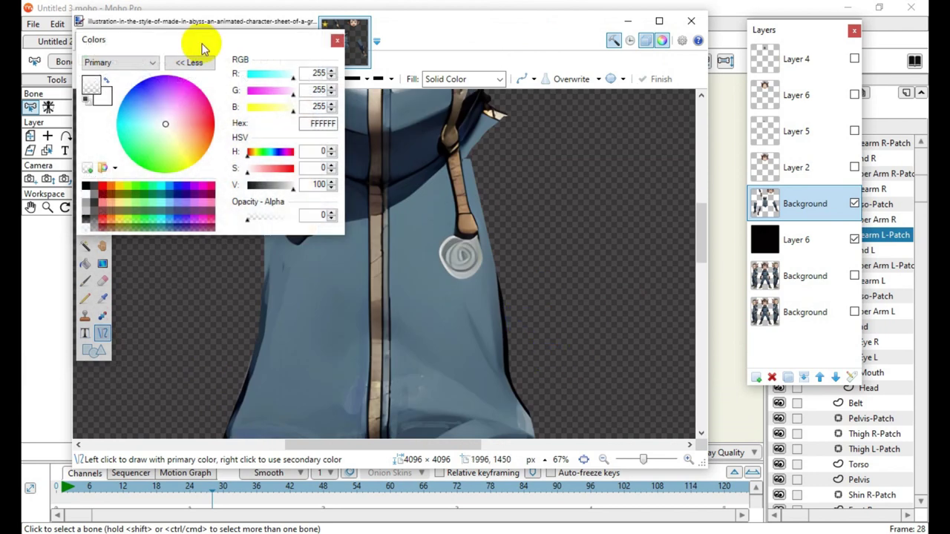
left_click_drag(724, 400, 839, 399)
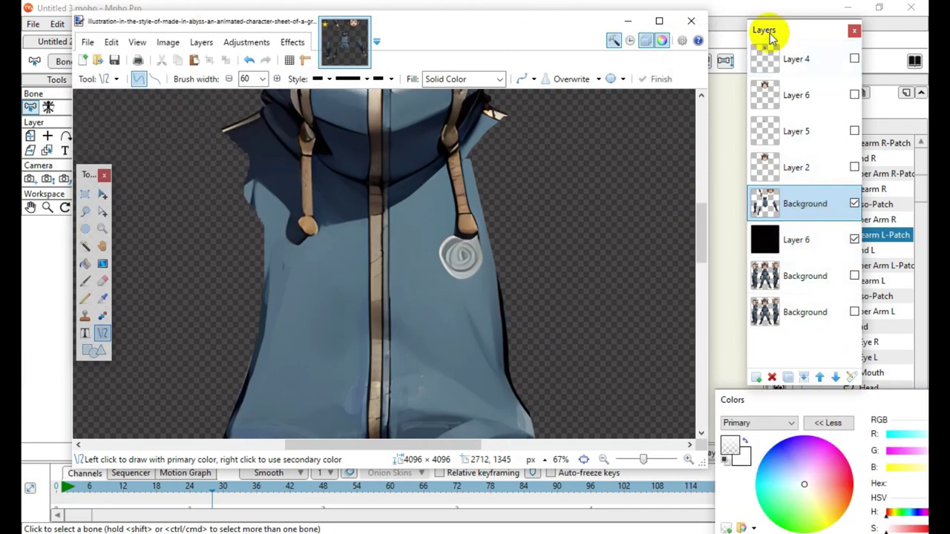
left_click_drag(767, 30, 621, 43)
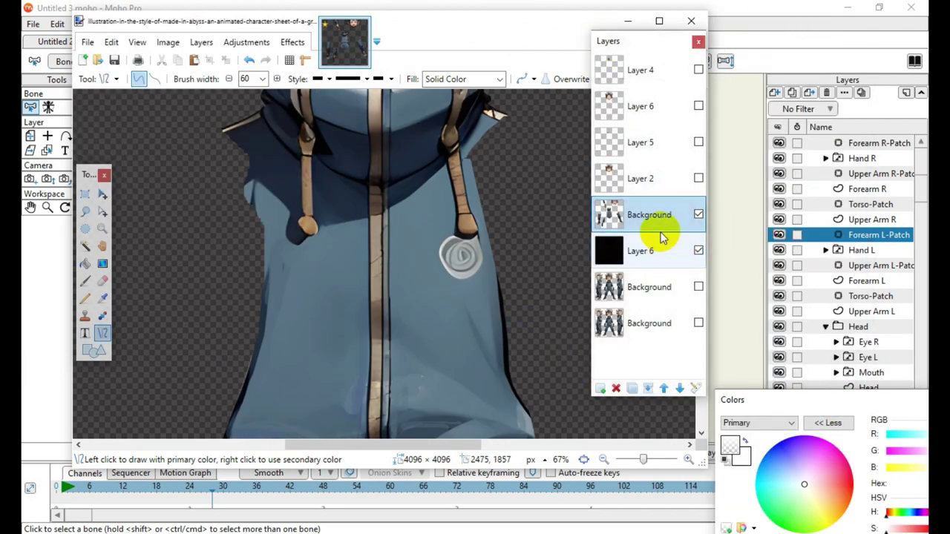
left_click(600, 389)
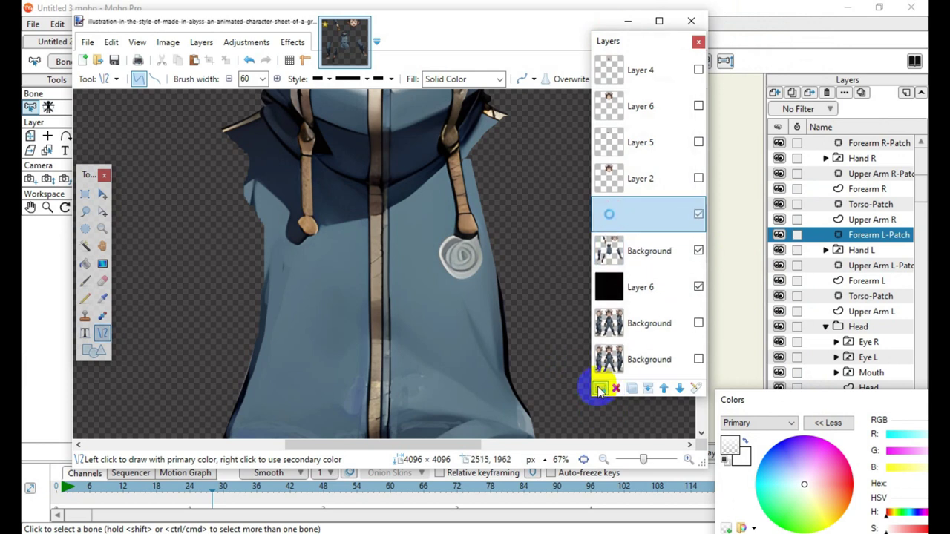
left_click(727, 461)
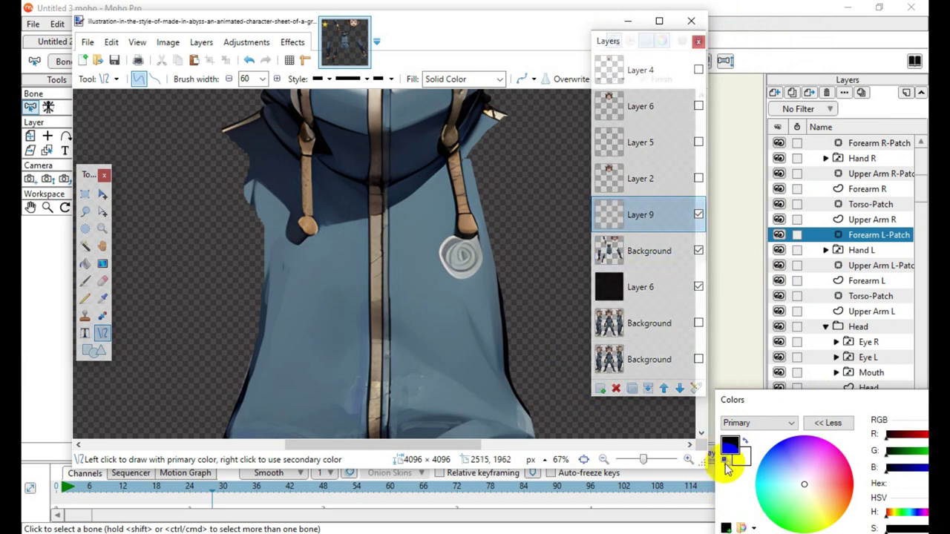
scroll(390, 313, "down", 5)
scroll(389, 313, "up", 8)
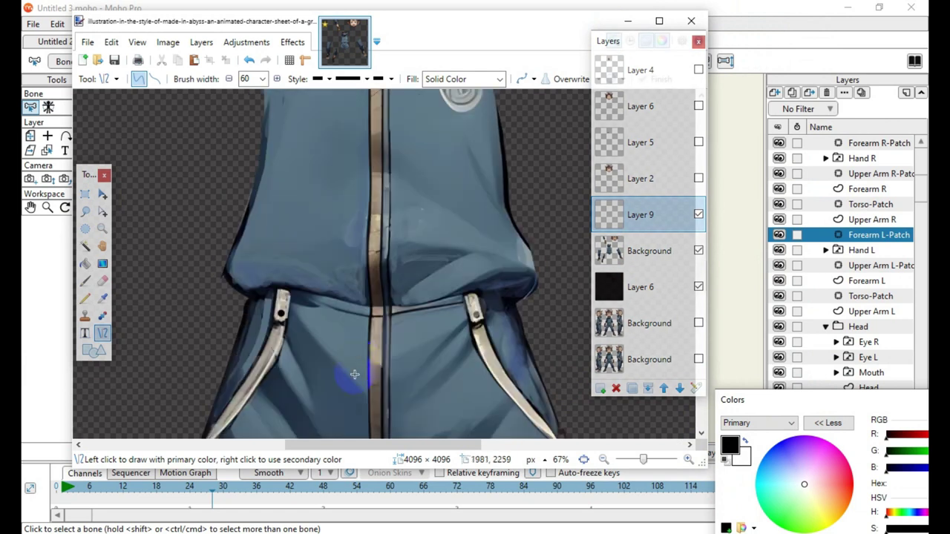
scroll(333, 391, "down", 3)
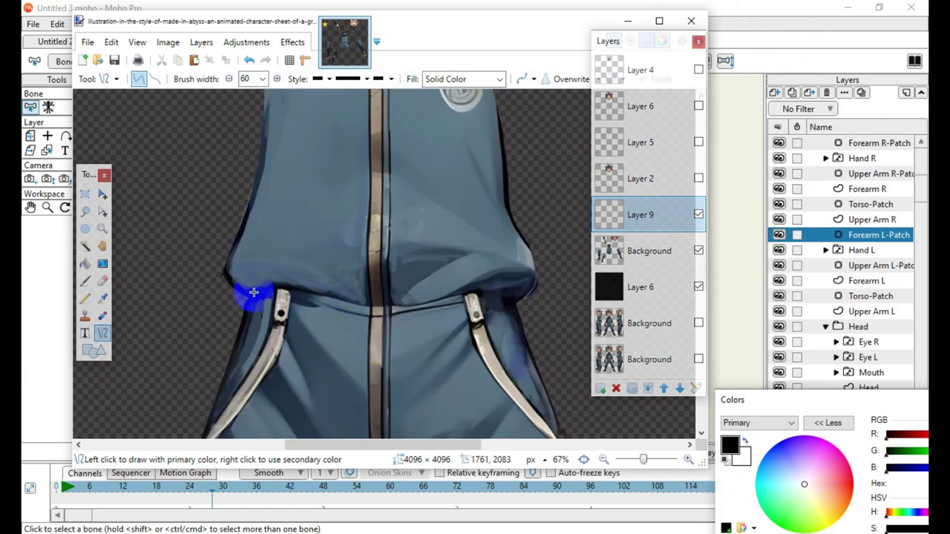
left_click_drag(276, 238, 432, 258)
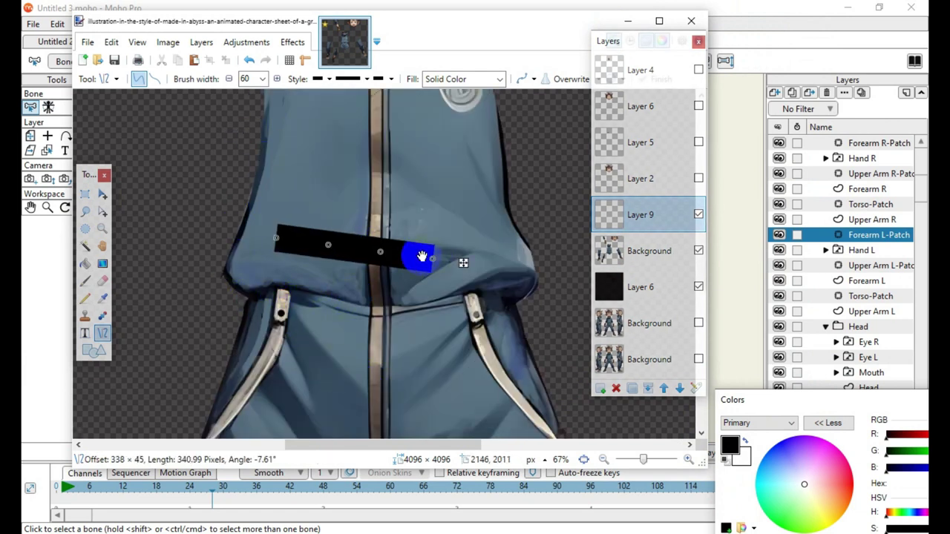
left_click(248, 59)
Set the line width to 11, try a diagonal black line about 445 pixels long across the torso and undo it
left_click(262, 79)
left_click_drag(276, 293, 278, 176)
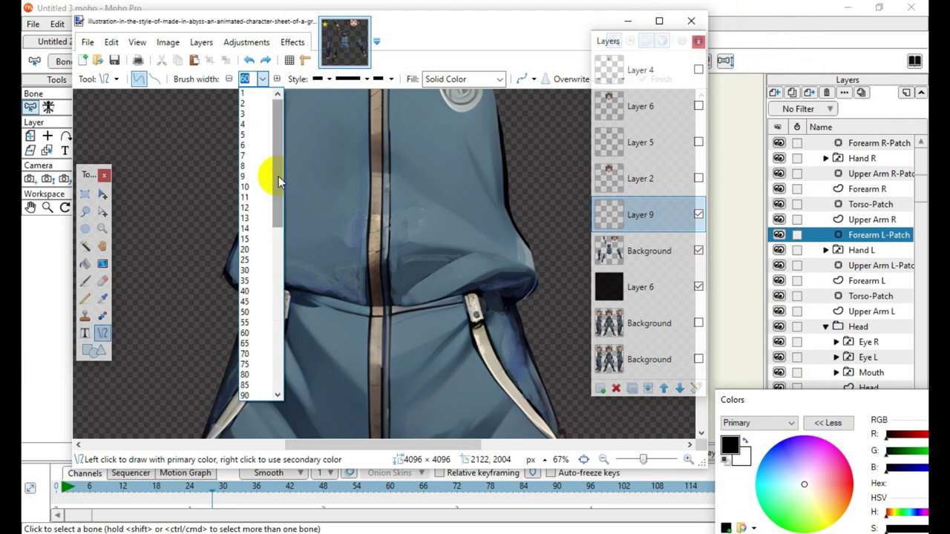
left_click(254, 186)
left_click_drag(353, 125, 219, 281)
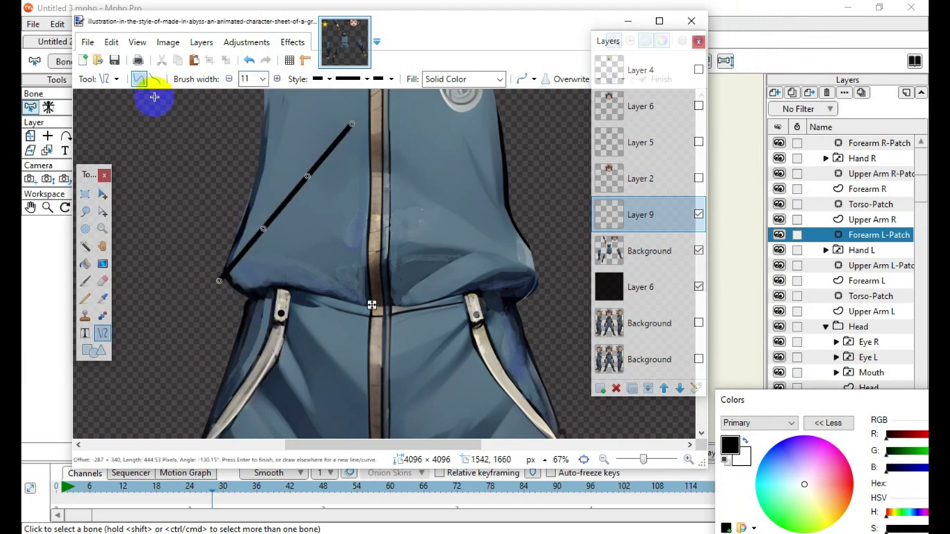
left_click(253, 59)
left_click(250, 62)
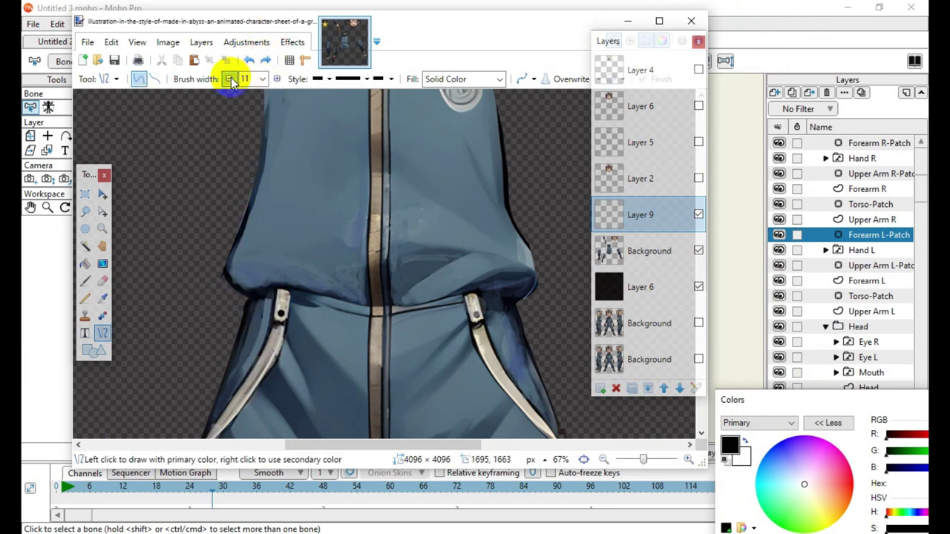
Reduce the line width to 9 and trace the torso's left-hand edge with a black curve about 375 pixels long, bending its nodes to fit
left_click(229, 79)
left_click(228, 79)
scroll(220, 426, "up", 1)
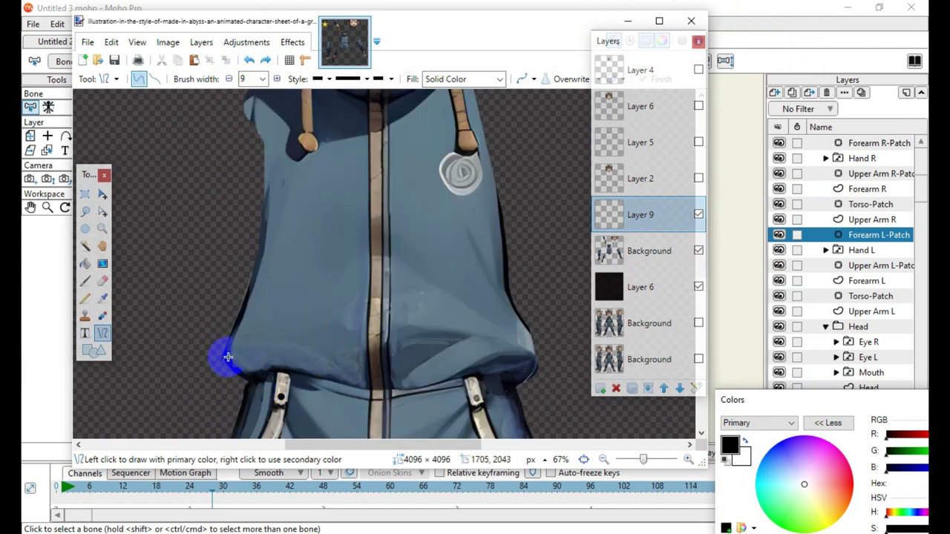
left_click_drag(224, 362, 267, 186)
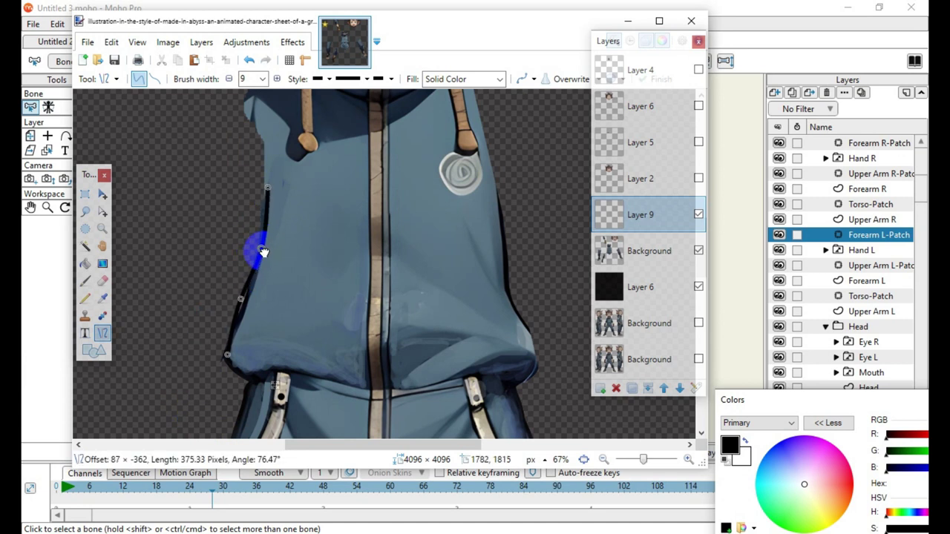
left_click_drag(260, 253, 259, 251)
left_click_drag(241, 299, 228, 353)
key("Return")
Trace the torso's lower hem in black from the left-hand corner to the zip and about 168 pixels from the zip to the opposite pocket
scroll(287, 418, "down", 2)
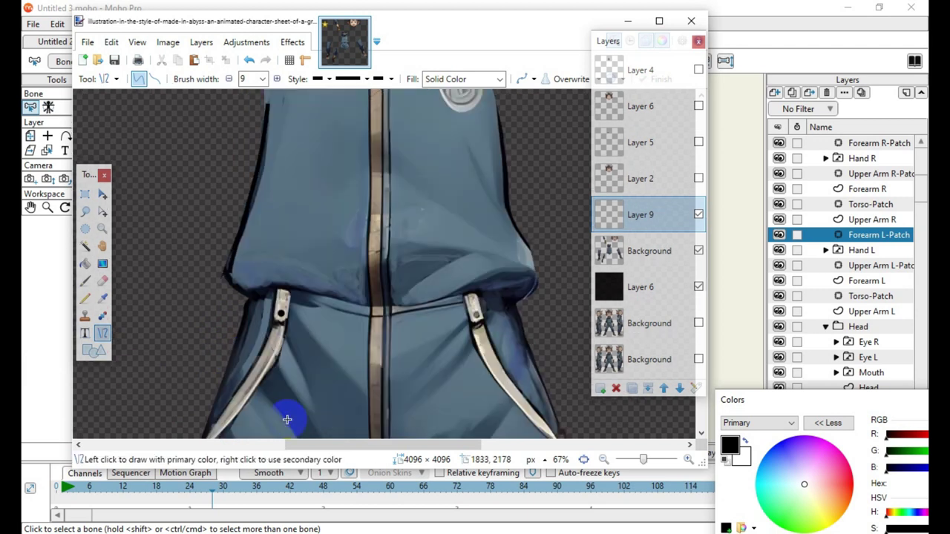
left_click_drag(228, 191, 233, 203)
key("Return")
mouse_move(299, 207)
left_mouse_down()
mouse_move(364, 221)
mouse_move(502, 202)
mouse_move(389, 229)
mouse_move(468, 212)
left_mouse_up()
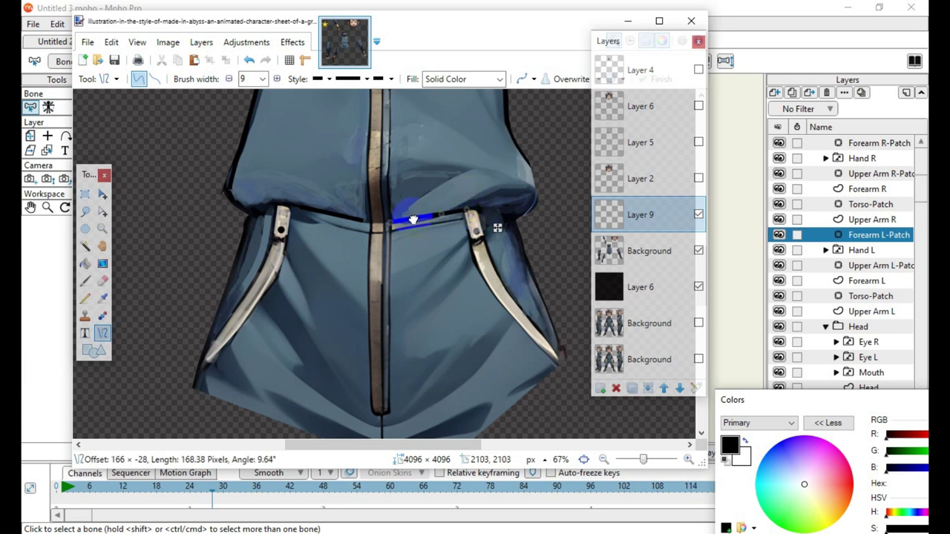
Outline the hem's right-hand corner with a black curve about 71 pixels long below it and one about 102 pixels long above it
scroll(383, 401, "up", 5)
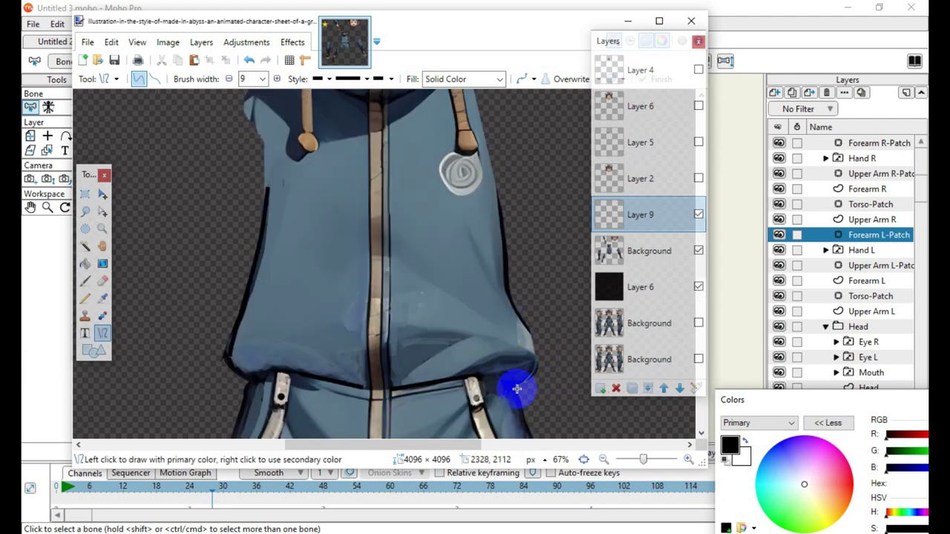
left_click_drag(515, 386, 537, 366)
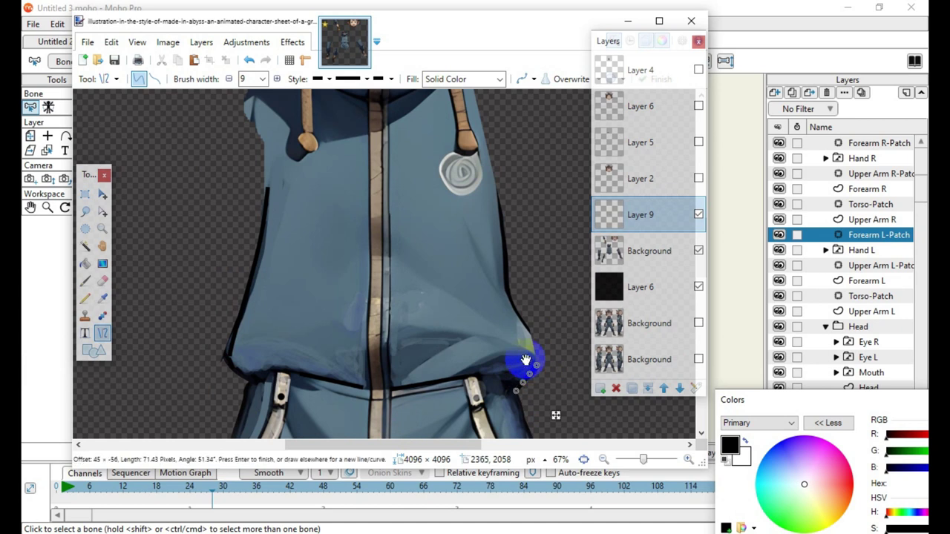
key("Return")
left_click_drag(527, 328, 539, 363)
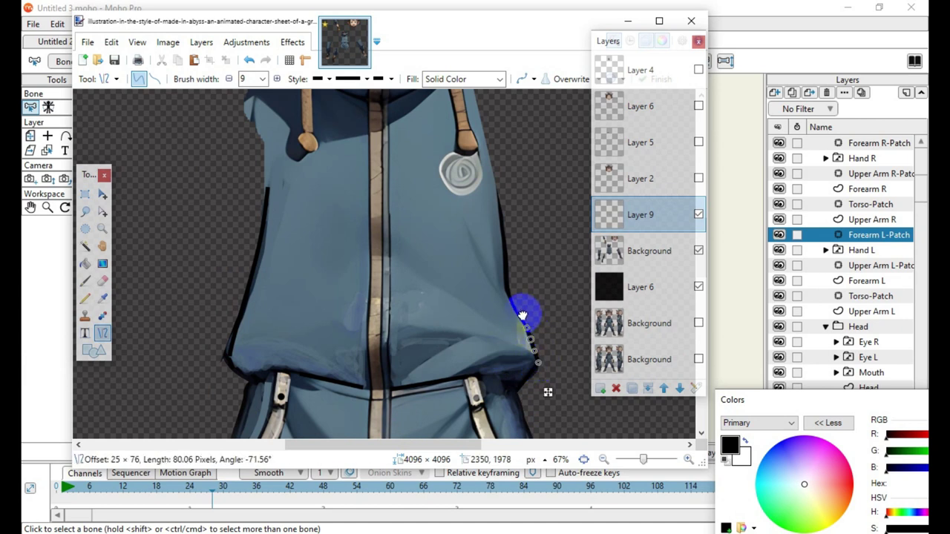
left_click_drag(526, 327, 522, 320)
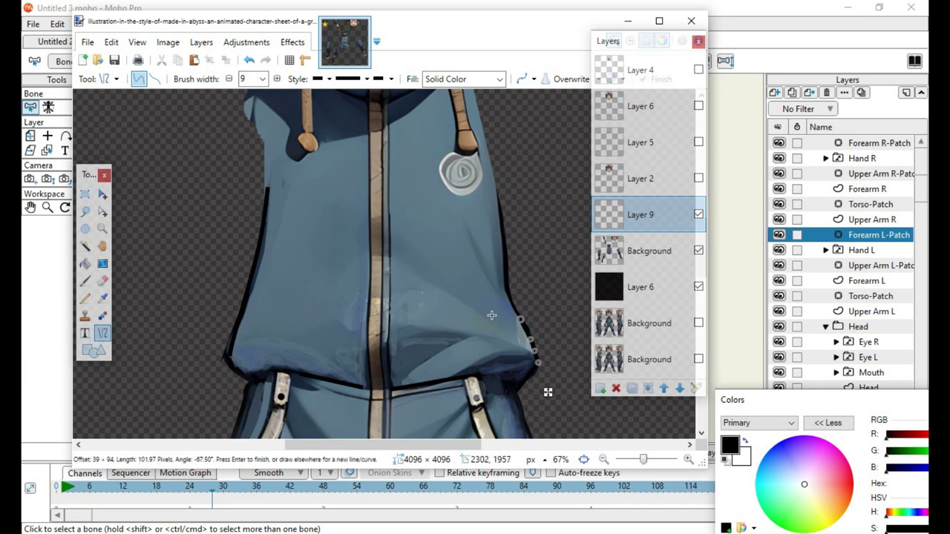
Continue the black outline up the torso's right-hand edge with curves about 74 pixels long near the corner and about 186 pixels long beside the badge
scroll(408, 364, "up", 3)
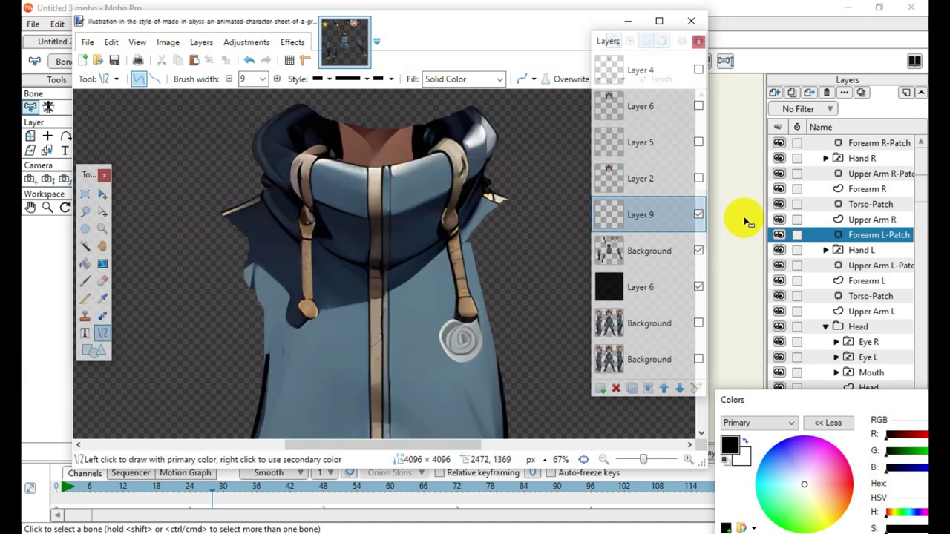
scroll(487, 326, "down", 3)
mouse_move(527, 186)
left_mouse_down()
mouse_move(510, 367)
mouse_move(511, 298)
mouse_move(530, 350)
left_mouse_up()
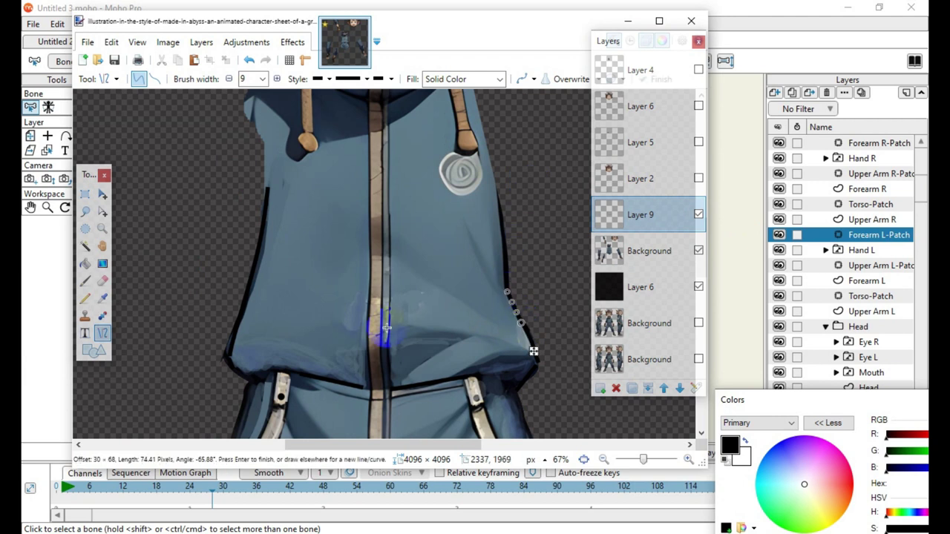
scroll(428, 374, "up", 3)
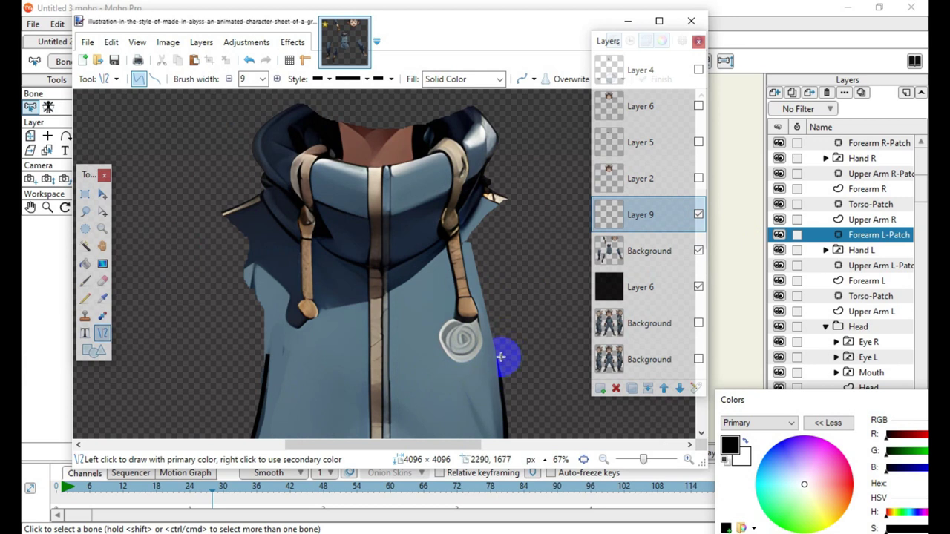
left_click_drag(500, 335, 503, 403)
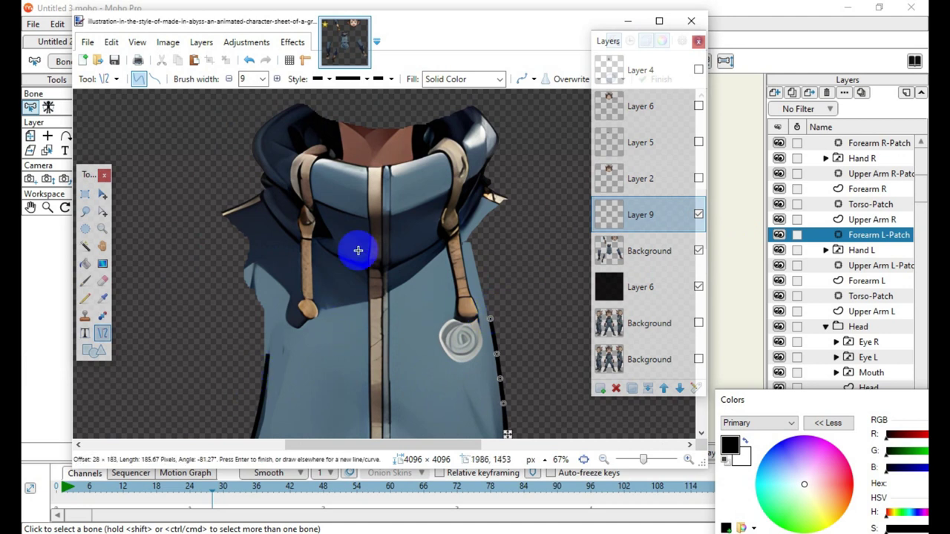
key("Return")
Trace the back of the collar in black from its left-hand peak to the neck and down the neck's left-hand edge
scroll(359, 250, "up", 1)
scroll(348, 334, "up", 3)
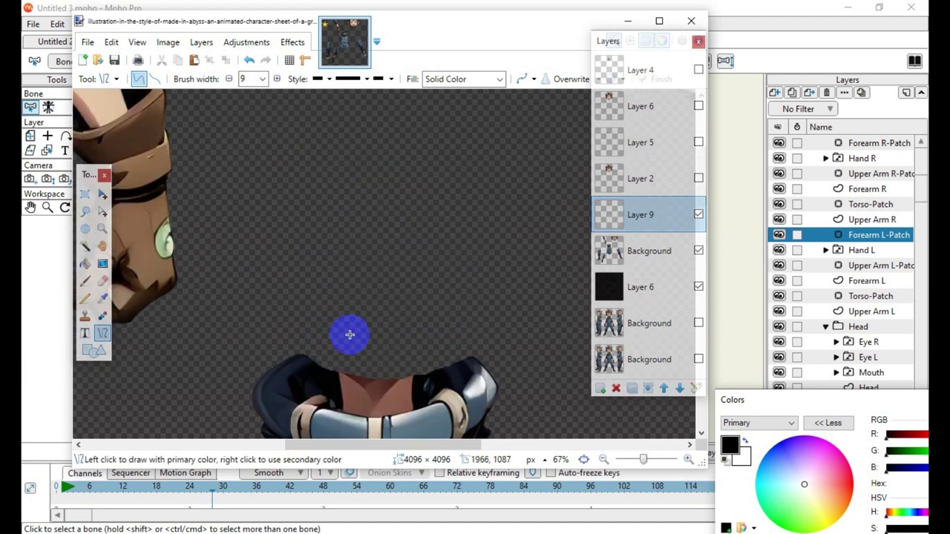
scroll(395, 391, "down", 3)
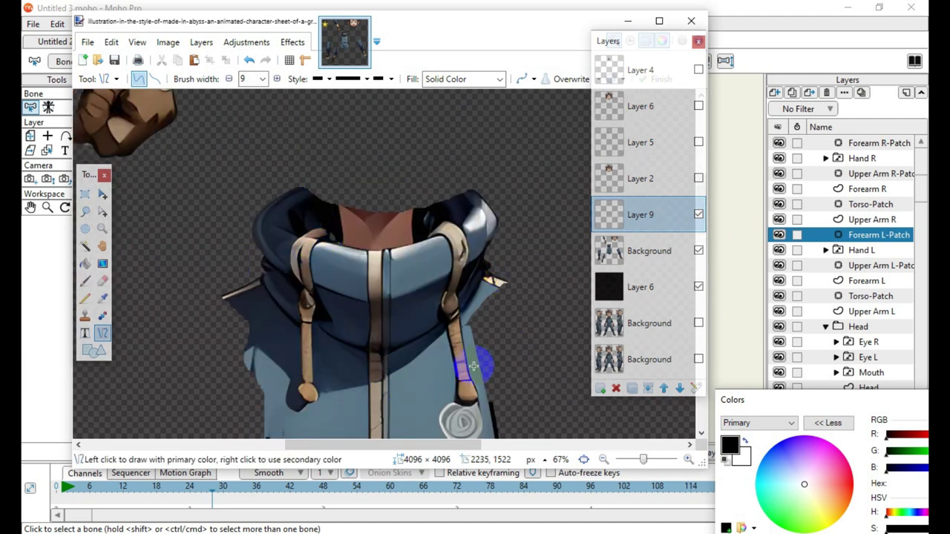
left_click_drag(302, 190, 340, 192)
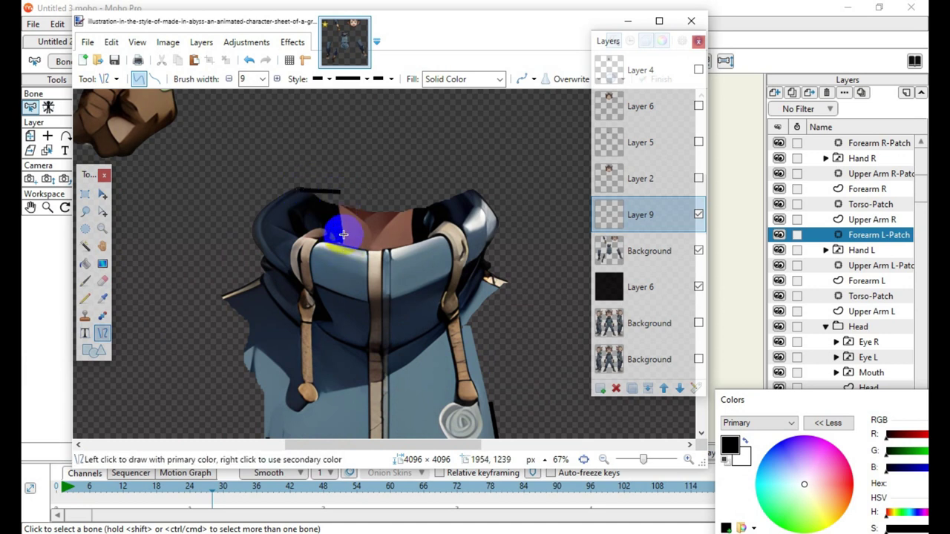
left_click_drag(341, 243, 337, 191)
key("Return")
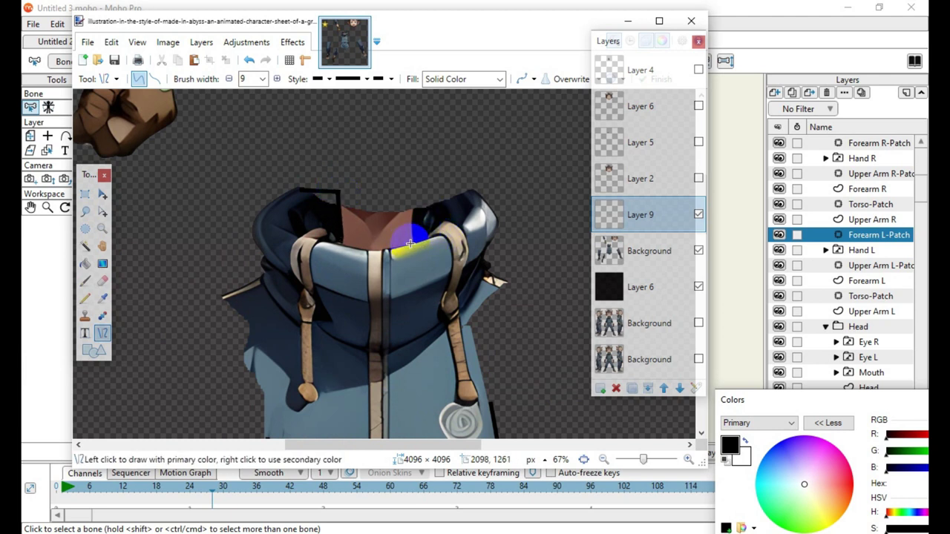
Outline the collar's right-hand back edge with a black line about 130 pixels long and close the neck outline across its top
mouse_move(414, 242)
left_mouse_down()
mouse_move(412, 192)
mouse_move(473, 190)
left_mouse_up()
key("Return")
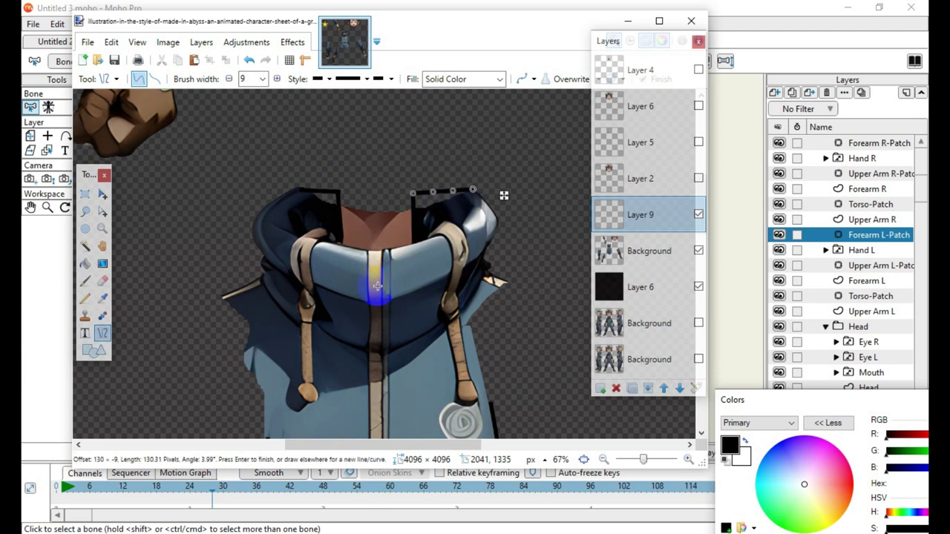
key("Return")
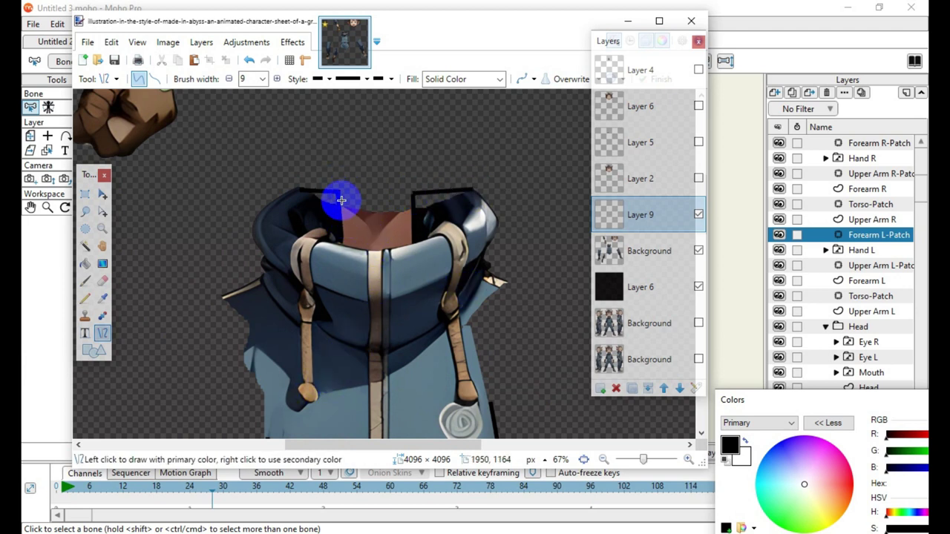
mouse_move(343, 217)
left_mouse_down()
mouse_move(342, 179)
mouse_move(339, 190)
left_mouse_up()
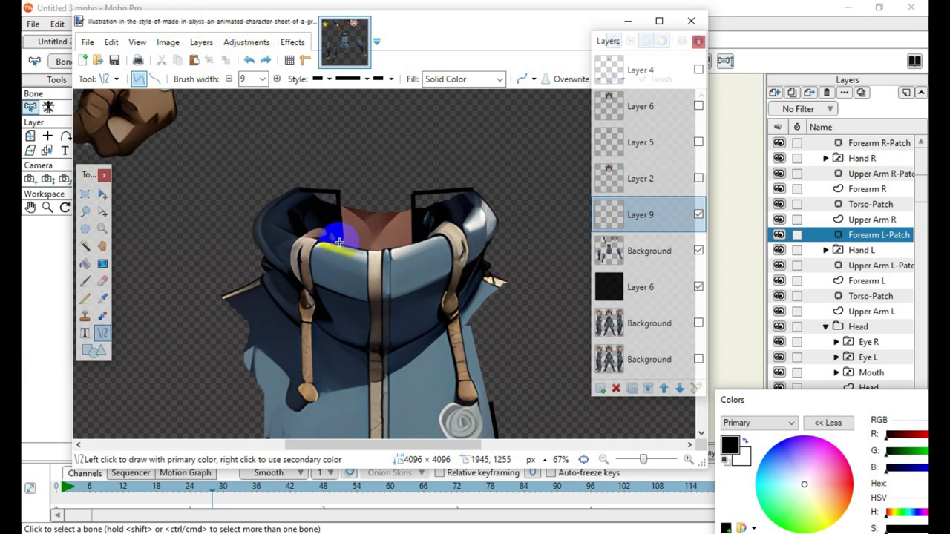
mouse_move(338, 242)
left_mouse_down()
mouse_move(339, 165)
mouse_move(338, 175)
mouse_move(416, 176)
mouse_move(414, 242)
left_mouse_up()
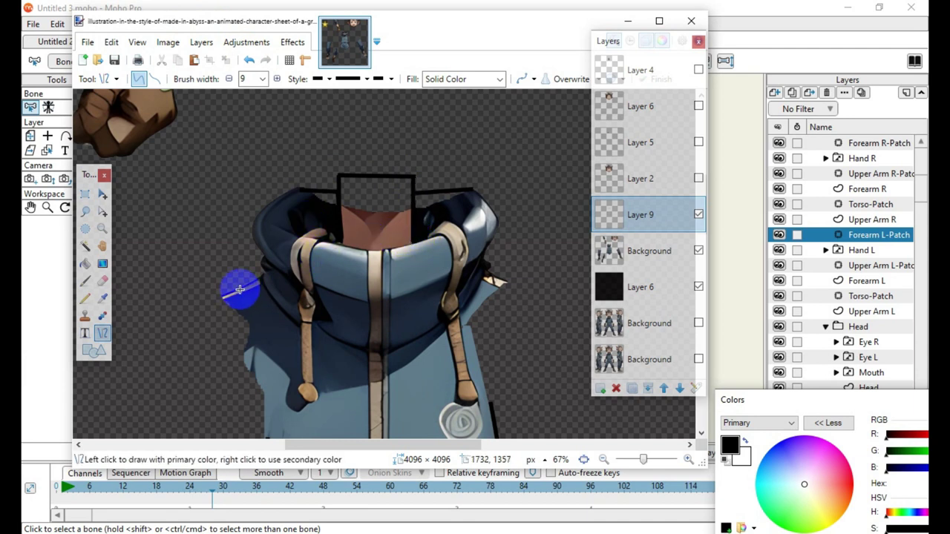
Outline the left-hand shoulder flap's upper edge and the collar's left-hand side in black, with a curve about 73 pixels long on the collar
left_click_drag(226, 295, 267, 277)
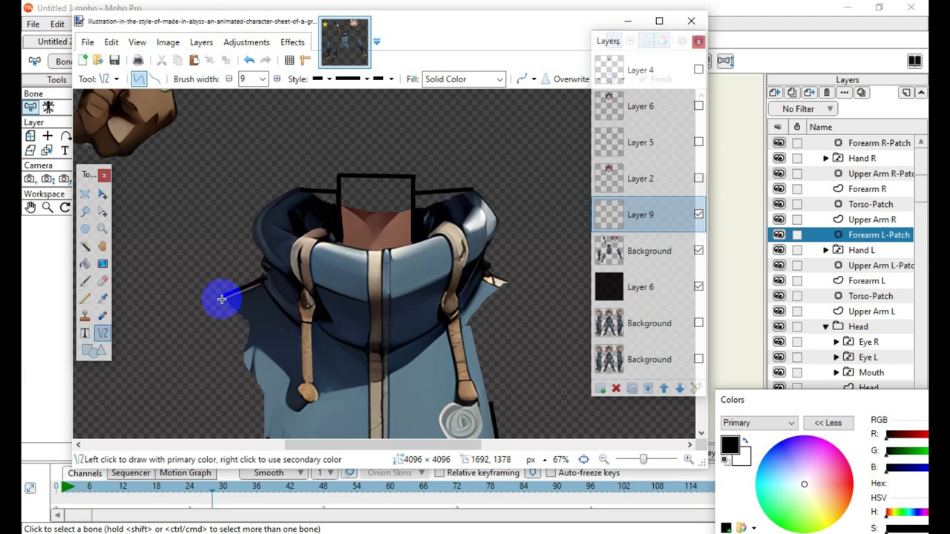
left_click_drag(223, 298, 264, 281)
key("Return")
mouse_move(254, 234)
left_mouse_down()
mouse_move(269, 266)
mouse_move(252, 234)
left_mouse_up()
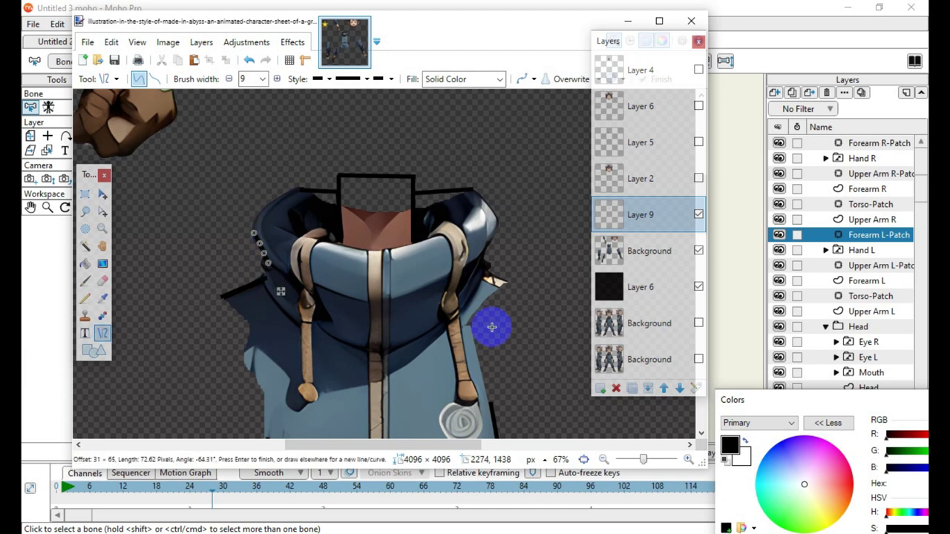
key("Return")
Outline the collar's right-hand side in black from its peak downward, adding a curve about 130 pixels long along the lower part
left_click_drag(473, 191, 498, 219)
key("Return")
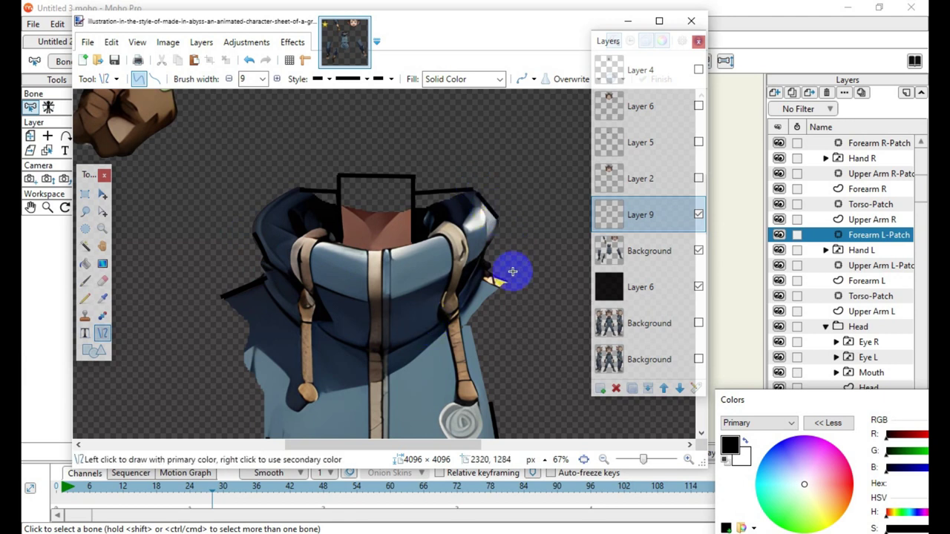
left_click_drag(467, 266, 492, 244)
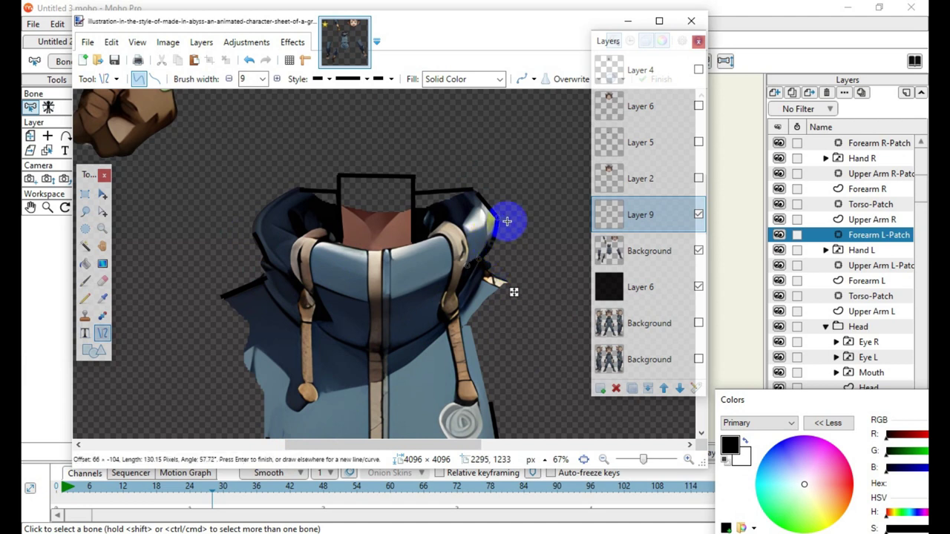
key("Return")
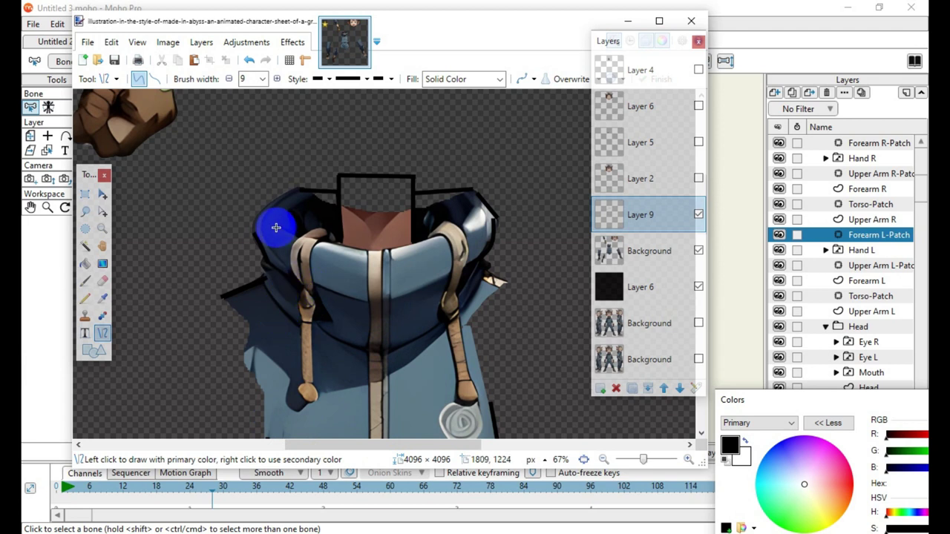
Trace the collar's front rim in black with a curve about 212 pixels long to the zip and another from the zip to the right-hand strap
left_click_drag(275, 227, 375, 253)
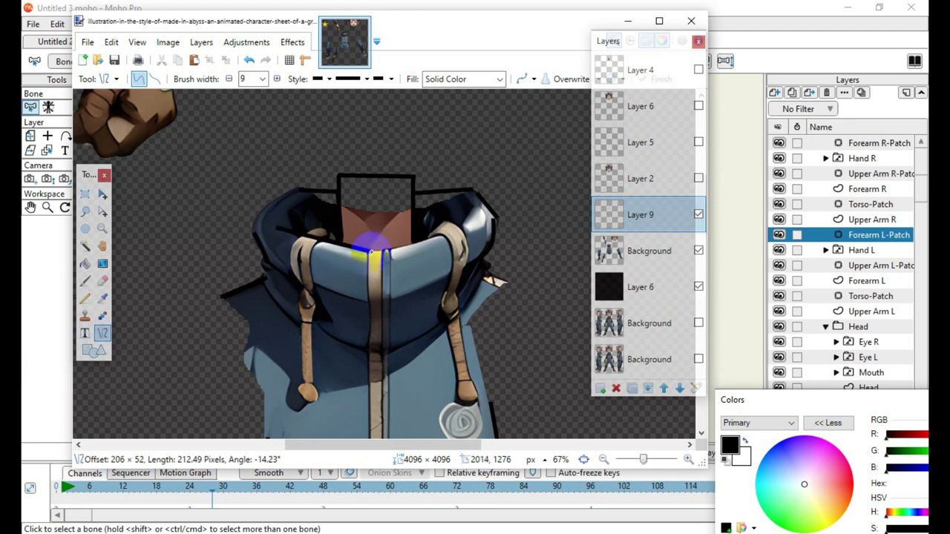
mouse_move(273, 227)
left_mouse_down()
mouse_move(291, 218)
mouse_move(294, 235)
left_mouse_up()
key("Return")
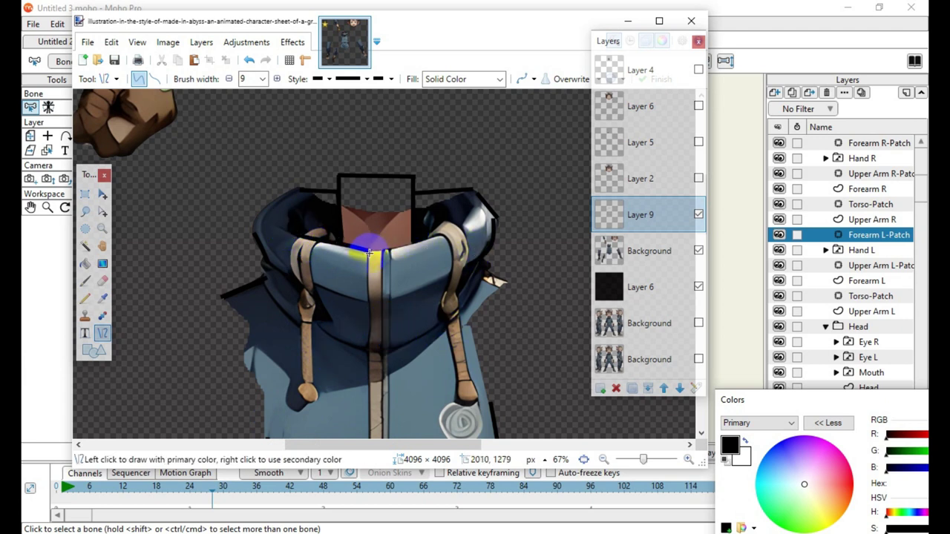
left_click_drag(367, 253, 446, 231)
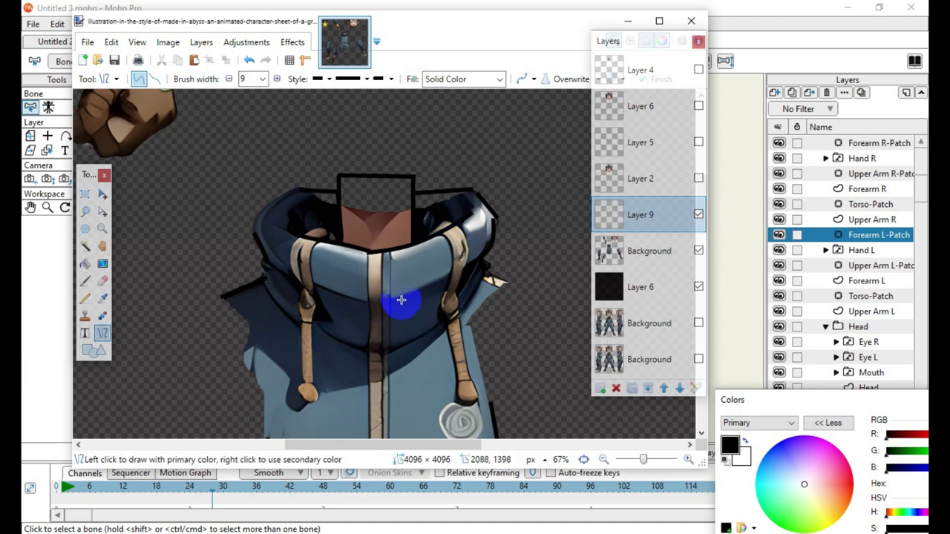
Outline both edges of the zip across the collar in black, reducing the line width to 6 for the right-hand edge
left_click_drag(363, 252, 366, 300)
key("Return")
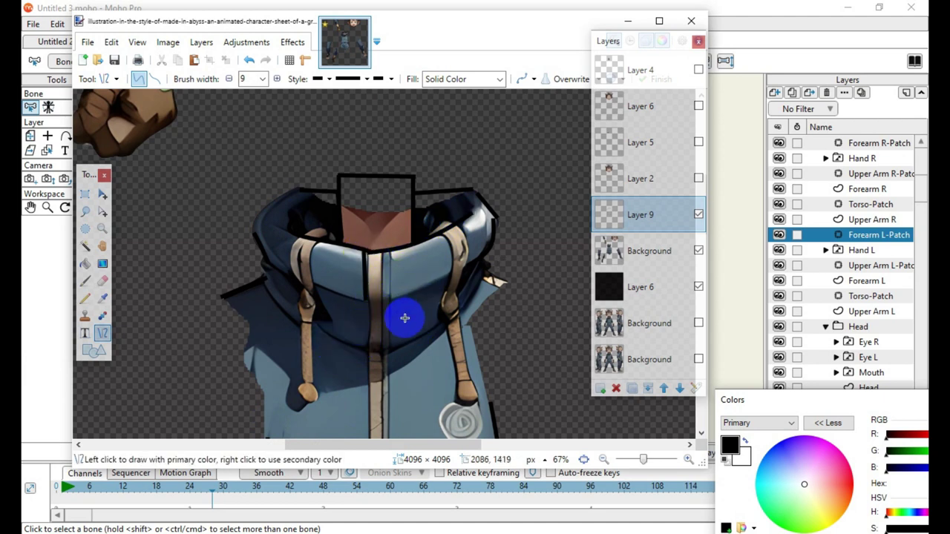
left_click(229, 79)
left_click(228, 78)
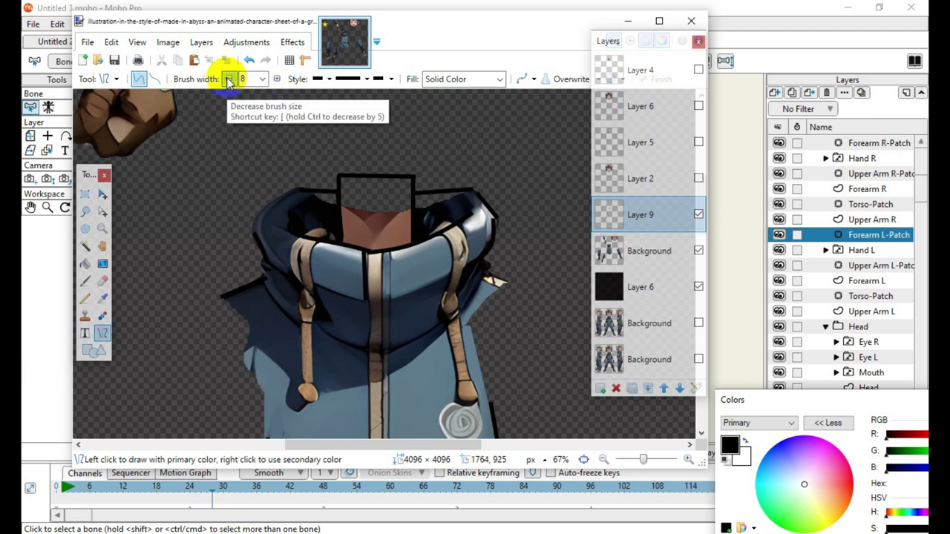
left_click(229, 79)
left_click_drag(390, 254, 391, 301)
left_click(393, 356)
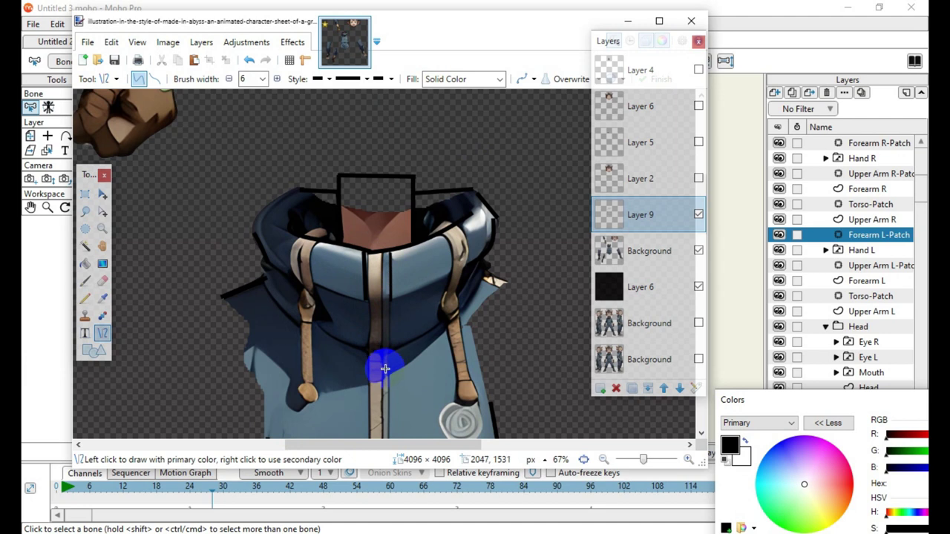
Trace the zip's right-hand edge down the torso to the hem with a black line about 617 pixels long
scroll(386, 369, "down", 3)
mouse_move(387, 184)
left_mouse_down()
mouse_move(408, 338)
mouse_move(389, 409)
left_mouse_up()
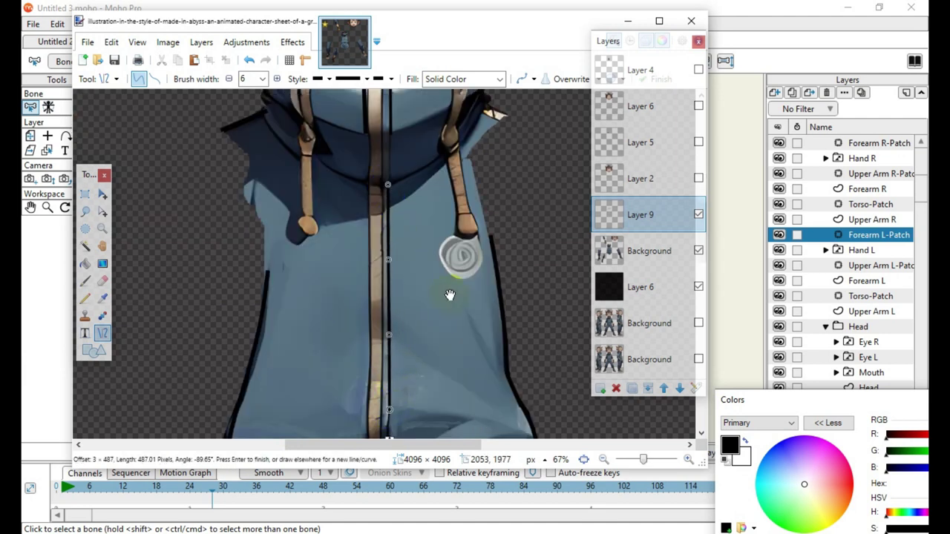
scroll(389, 401, "down", 2)
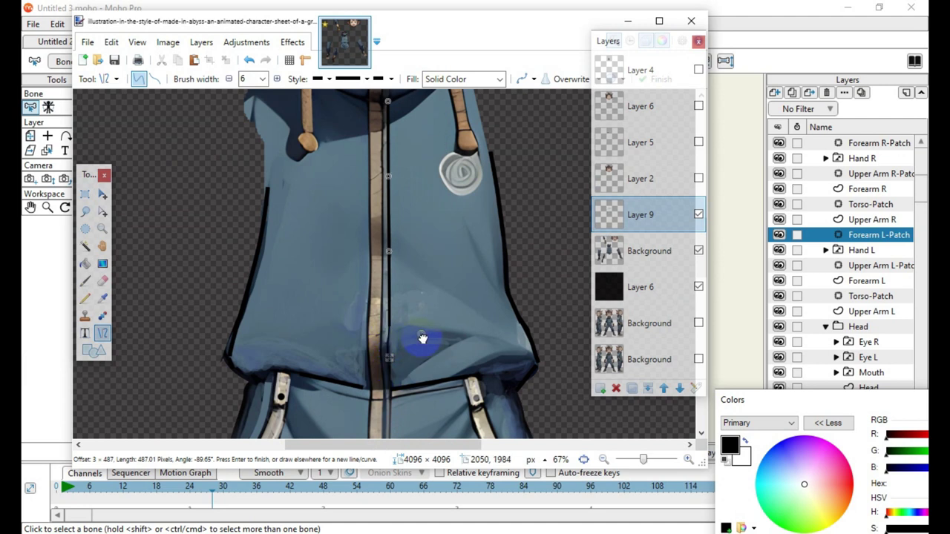
mouse_move(386, 325)
left_mouse_down()
mouse_move(387, 375)
mouse_move(401, 392)
mouse_move(387, 386)
left_mouse_up()
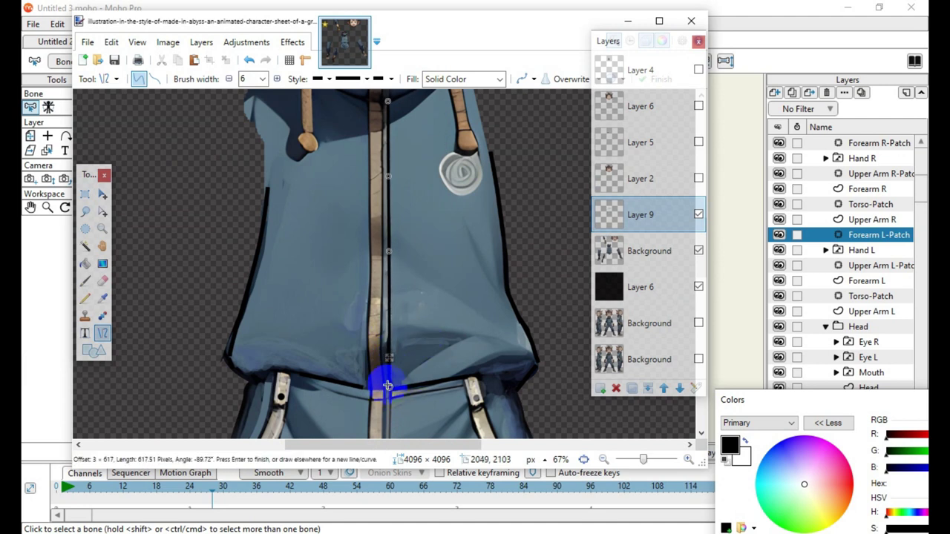
key("Return")
Trace the zip's left-hand edge down the torso with a black line about 513 pixels long
scroll(407, 338, "up", 1)
scroll(374, 218, "down", 2)
scroll(379, 304, "up", 2)
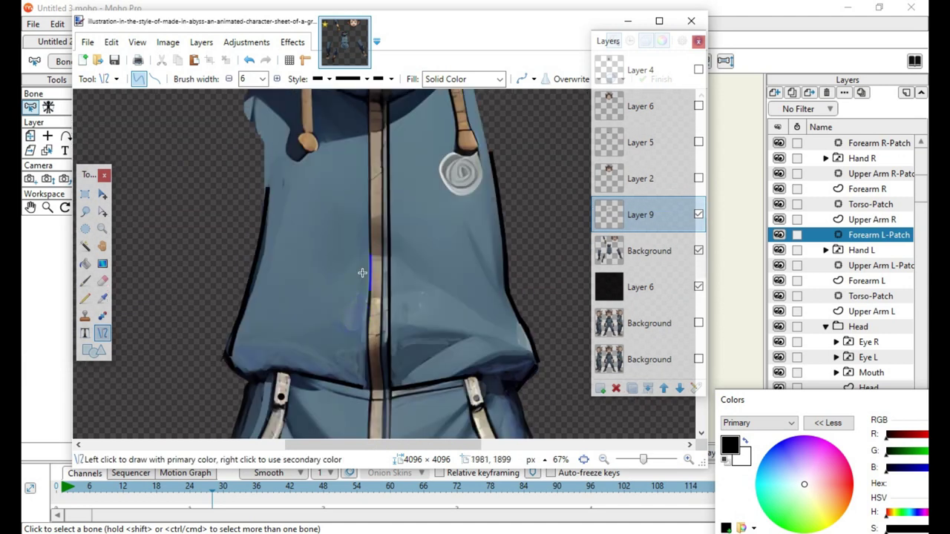
left_click_drag(368, 103, 366, 340)
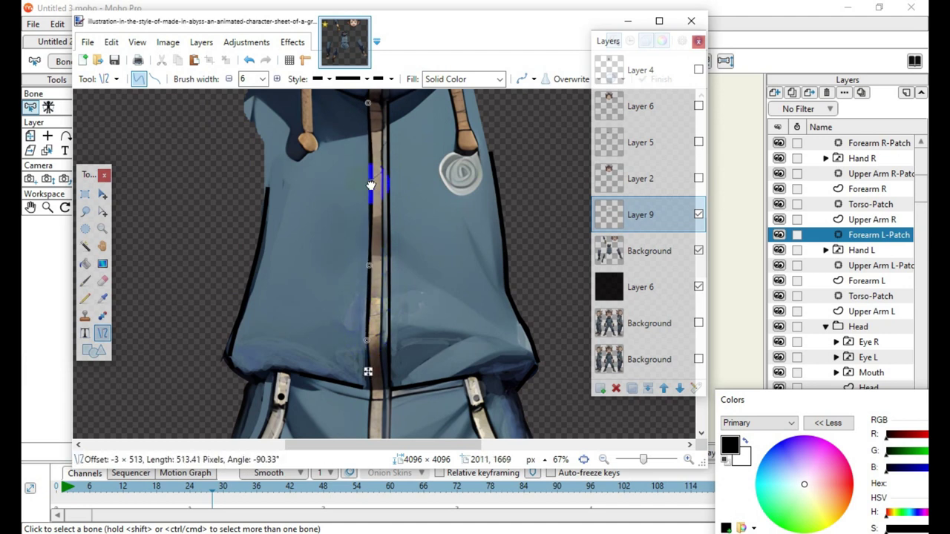
scroll(403, 380, "up", 3)
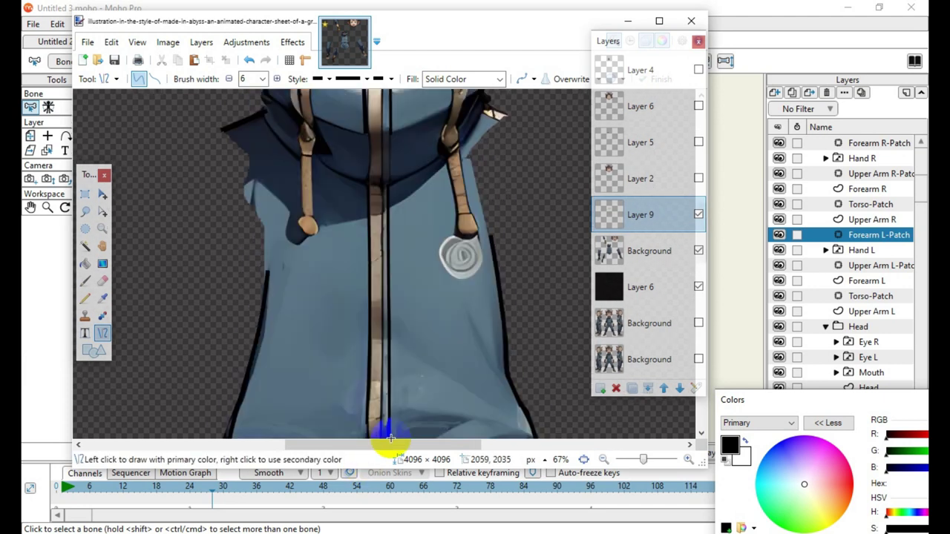
scroll(401, 393, "down", 2)
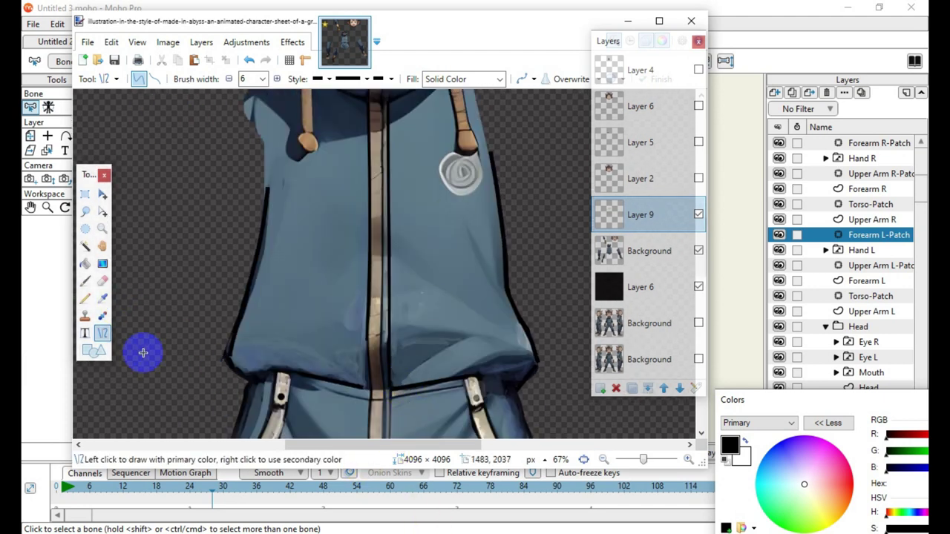
Bring the whole colour picker into view and set the primary colour to red 186 and green 35
left_click_drag(831, 402, 729, 329)
left_click_drag(808, 361, 818, 362)
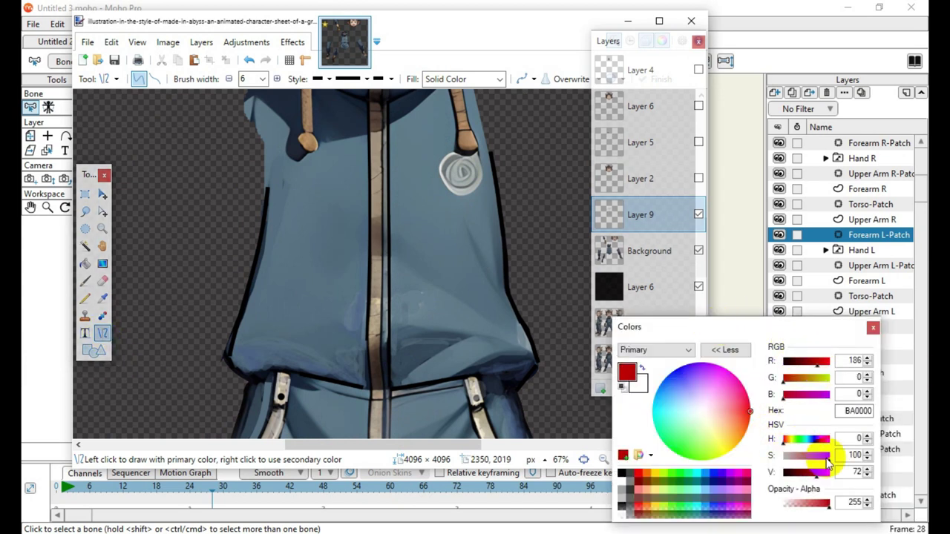
left_click(791, 380)
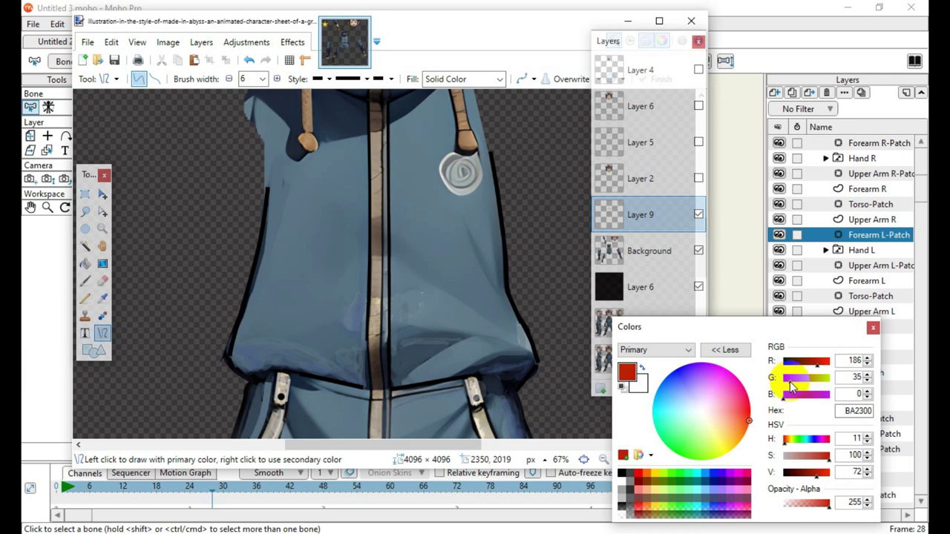
Undo a trial red line on the jacket front and set the line's brush width to 13
left_click_drag(414, 213, 421, 343)
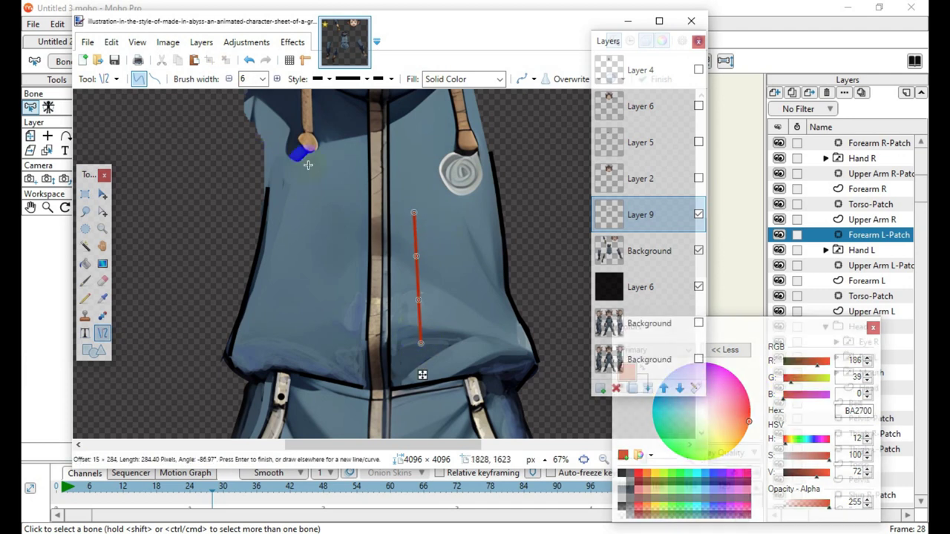
left_click(249, 60)
left_click(277, 79)
left_click(277, 79)
left_click(277, 79)
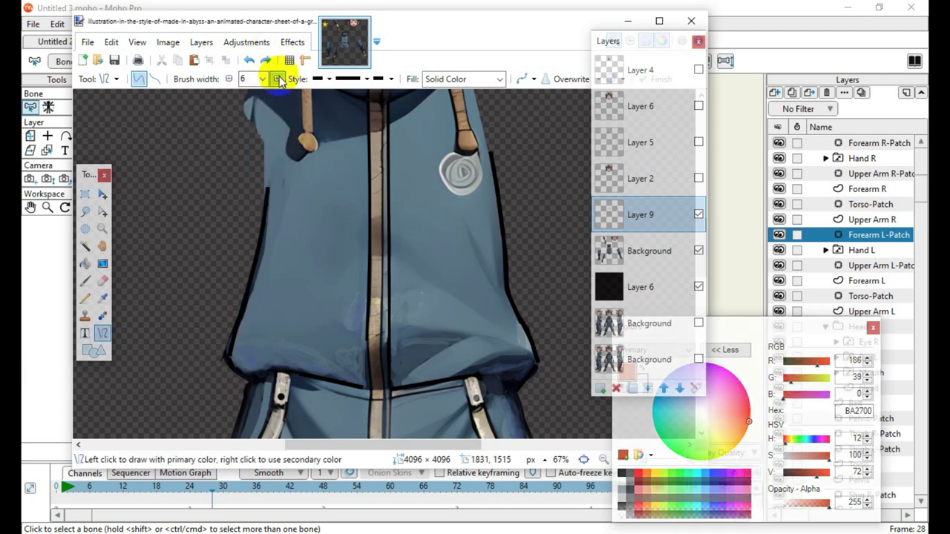
left_click(277, 79)
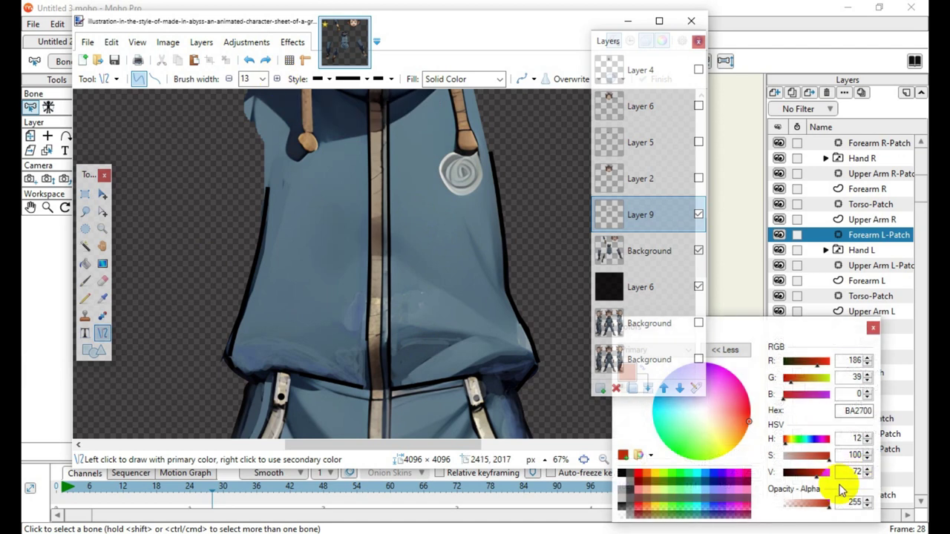
Set the primary color's HSV value to 90 and undo a trial vertical line on the jacket front
left_click_drag(819, 474, 825, 476)
left_click_drag(430, 258, 427, 361)
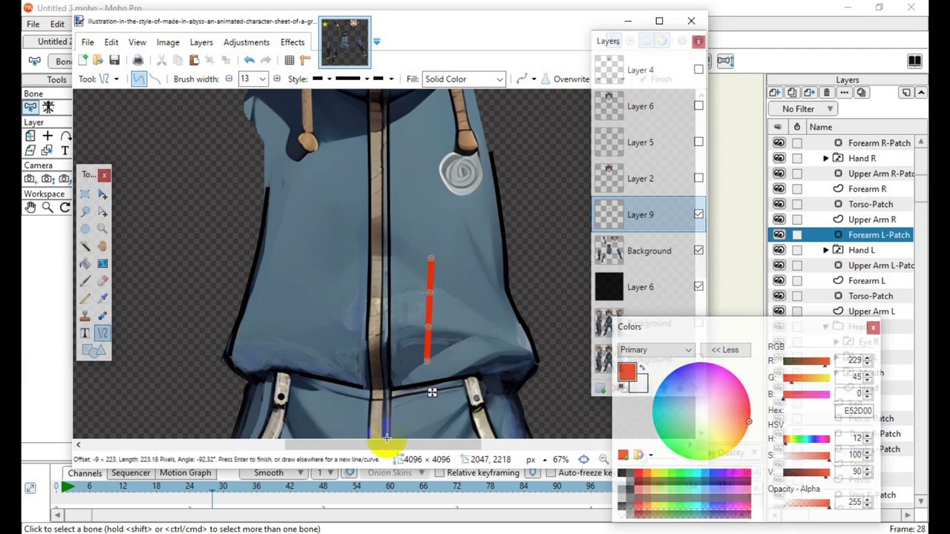
left_click(249, 61)
Draw a translucent red vertical line about 476 px long in the narrow strip beside the jacket's beige placket, with opacity 120
left_click_drag(812, 502, 793, 506)
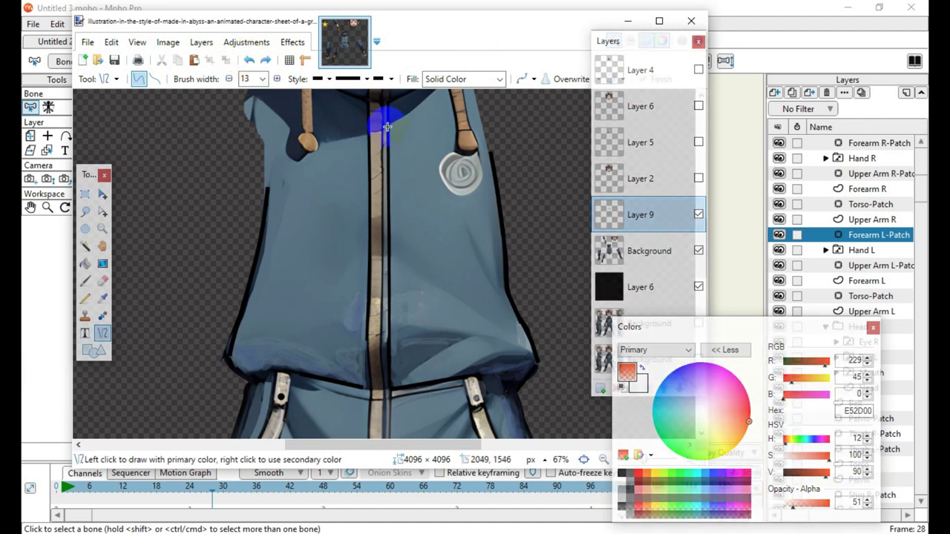
mouse_move(388, 130)
left_mouse_down()
mouse_move(385, 213)
mouse_move(425, 292)
mouse_move(407, 363)
mouse_move(386, 363)
mouse_move(385, 351)
left_mouse_up()
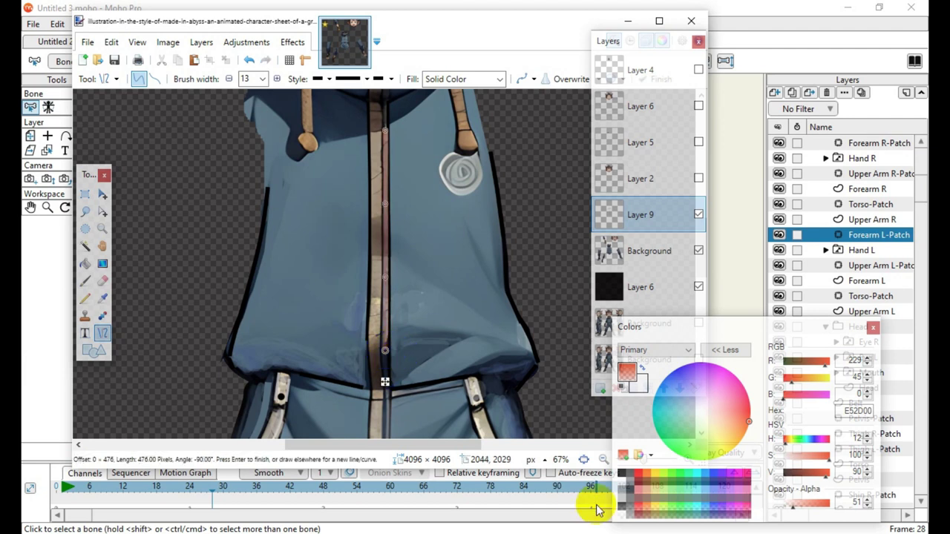
left_click(805, 510)
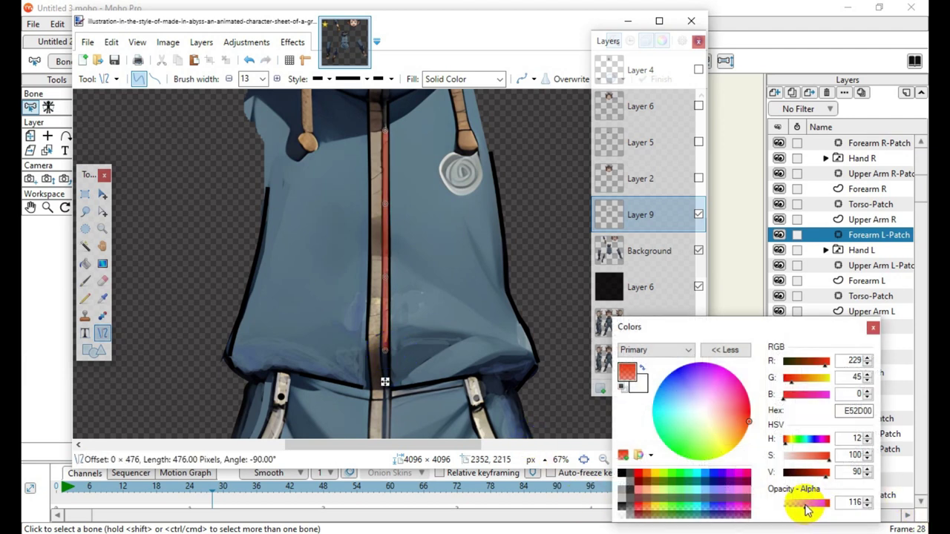
scroll(479, 322, "up", 1)
key("Return")
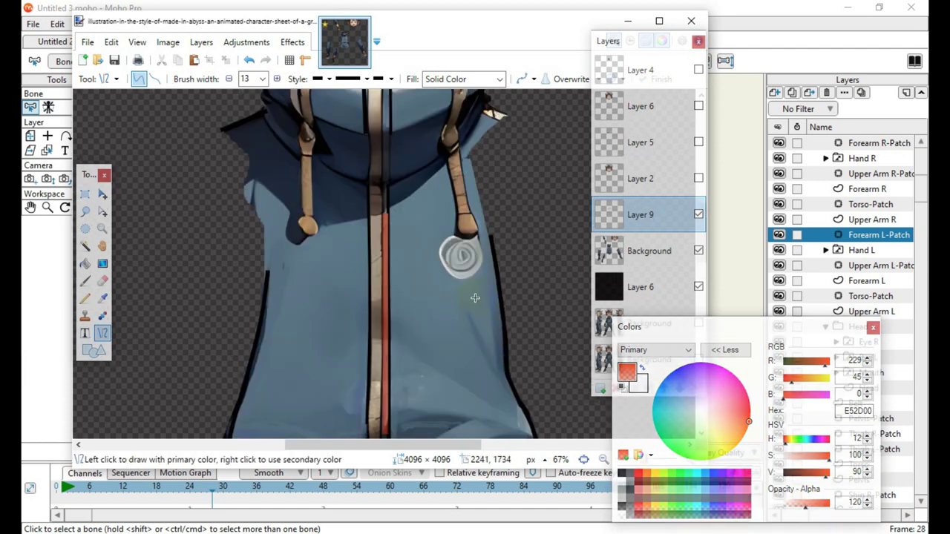
Extend the red strip to the jacket hem with a line about 76 px long, with the HSV value set to 68
scroll(437, 282, "down", 2)
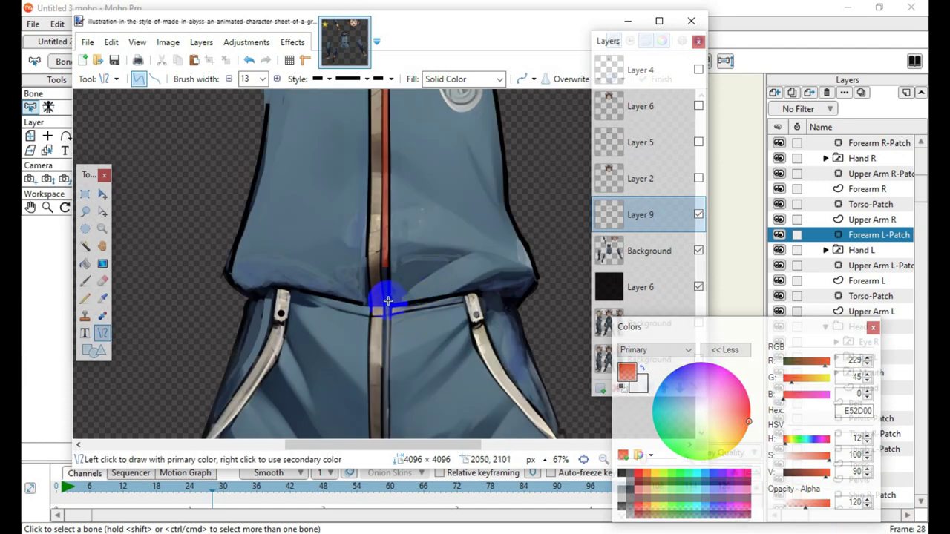
left_click_drag(385, 302, 386, 267)
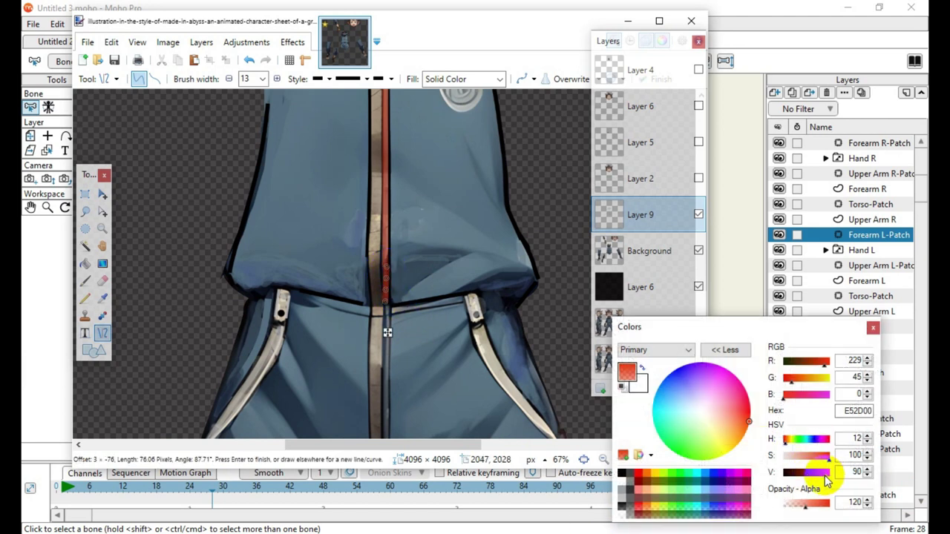
left_click_drag(828, 479, 816, 479)
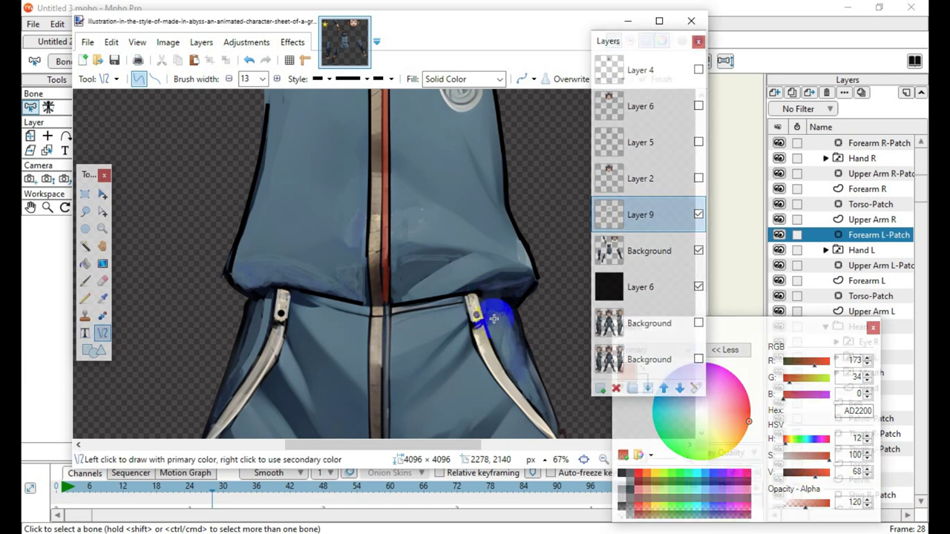
Extend the red strip upward to the lower edge of the dark collar with a line about 72 px long
scroll(379, 332, "down", 3)
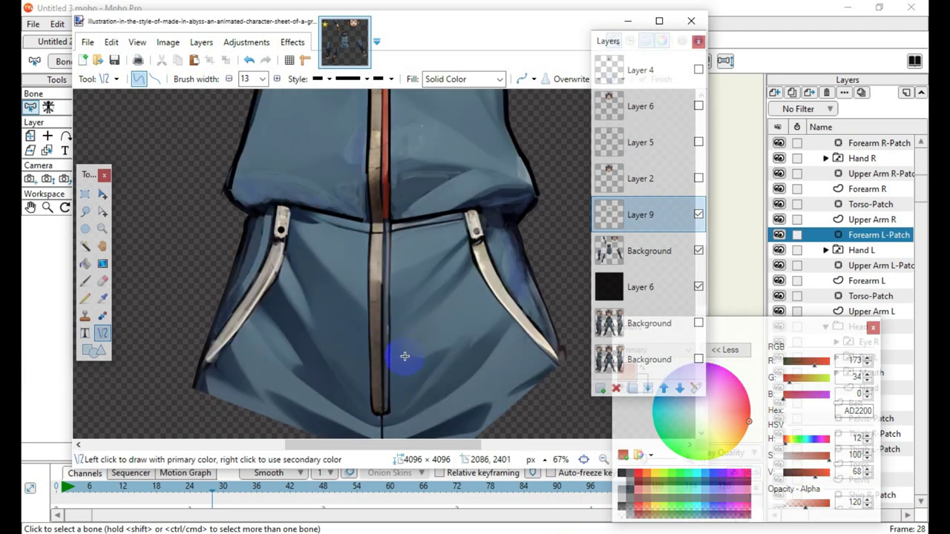
scroll(405, 357, "up", 5)
scroll(403, 392, "up", 6)
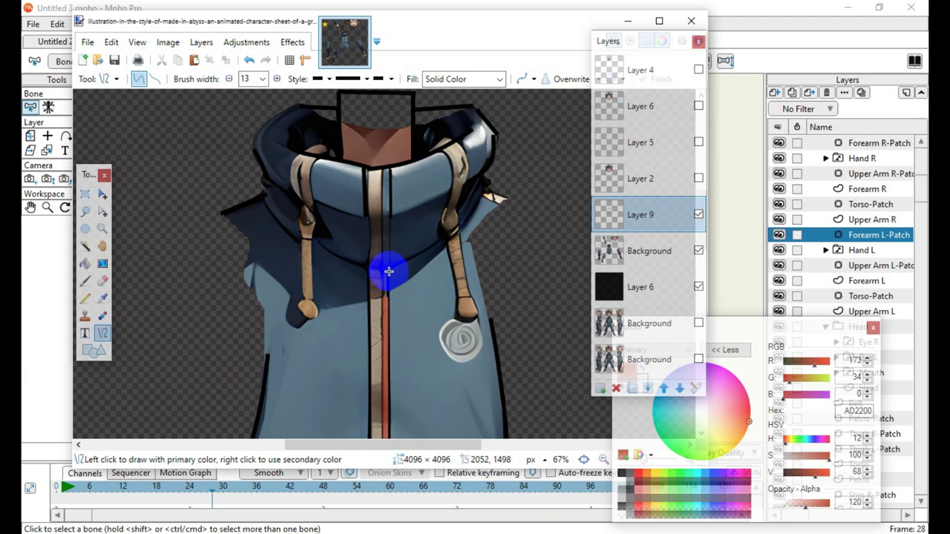
left_click_drag(388, 271, 386, 302)
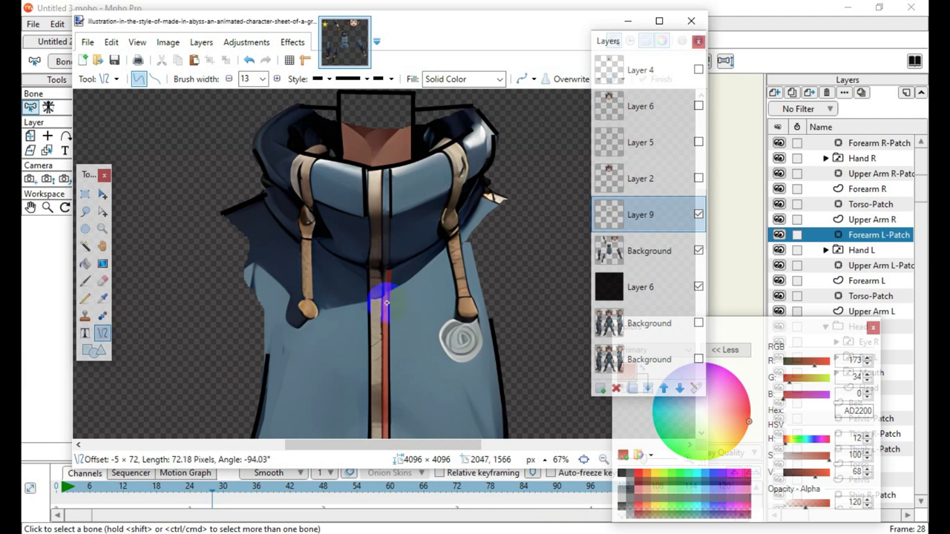
key("Return")
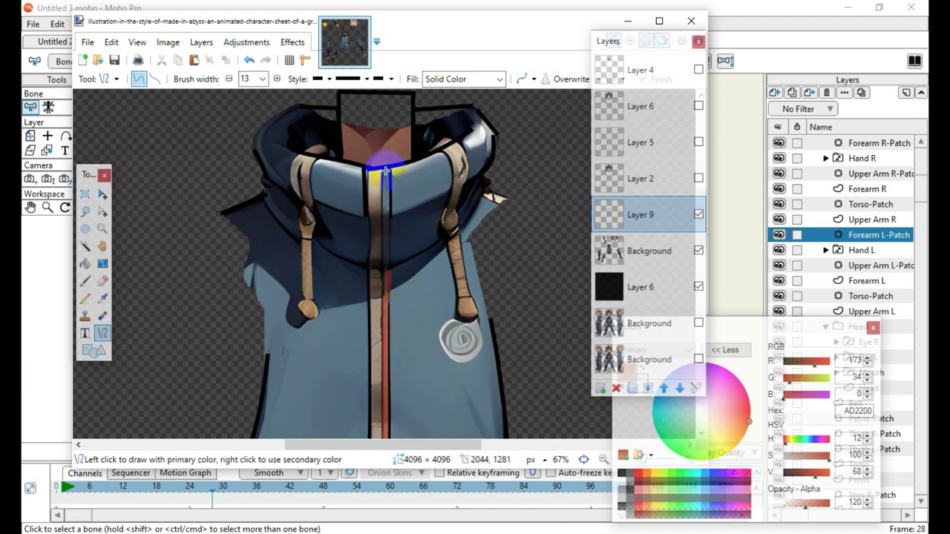
Continue the red strip through the light collar band up to the neckline with a line about 76 px long
mouse_move(387, 172)
left_mouse_down()
mouse_move(387, 269)
mouse_move(386, 209)
left_mouse_up()
key("Return")
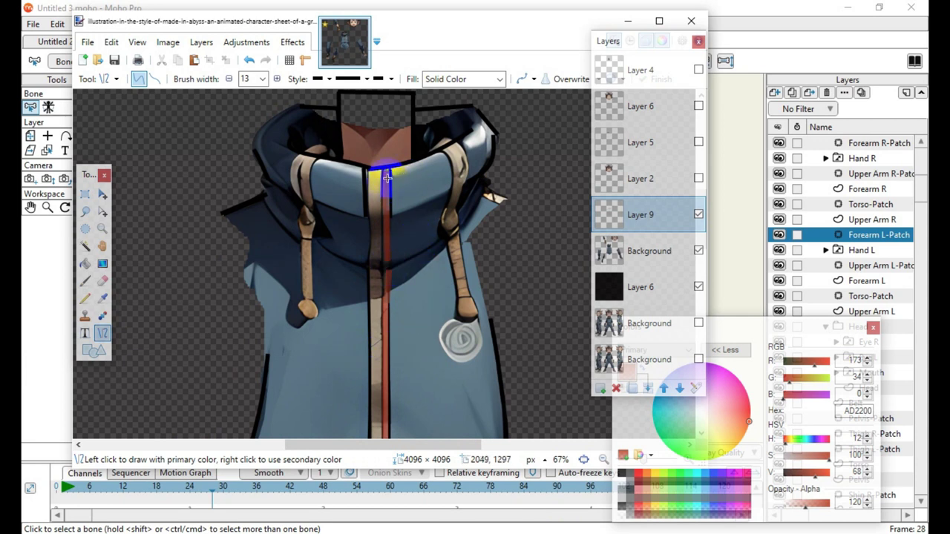
left_click_drag(386, 178, 387, 208)
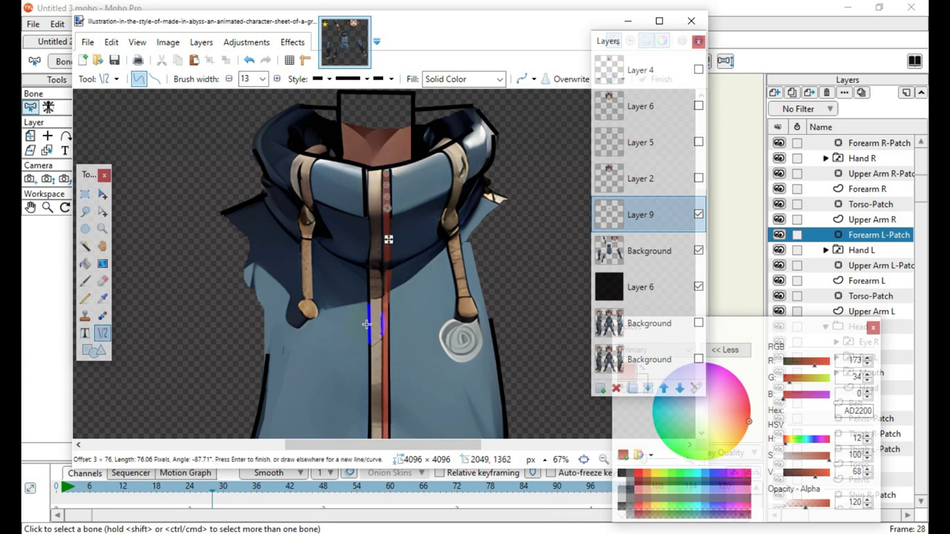
key("Return")
Brush over the strip's section on the light collar band with a width-14 Paintbrush in E02C00 at opacity 159
left_click(824, 473)
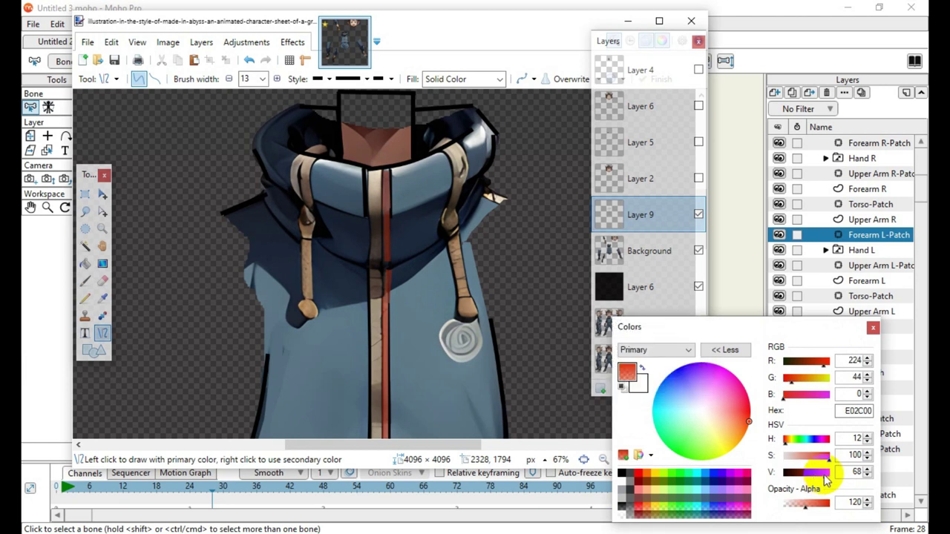
left_click(85, 282)
left_click(225, 80)
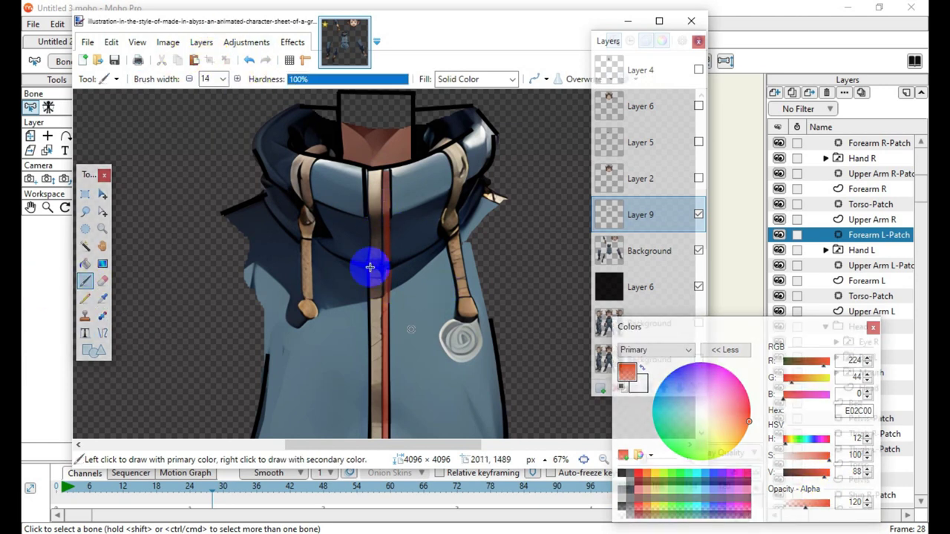
left_click_drag(387, 213, 389, 185)
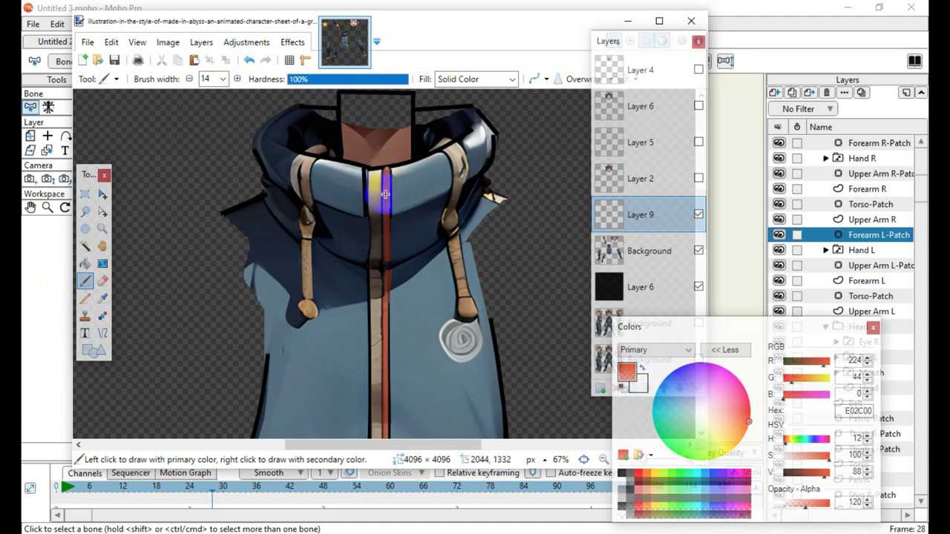
left_click(822, 507)
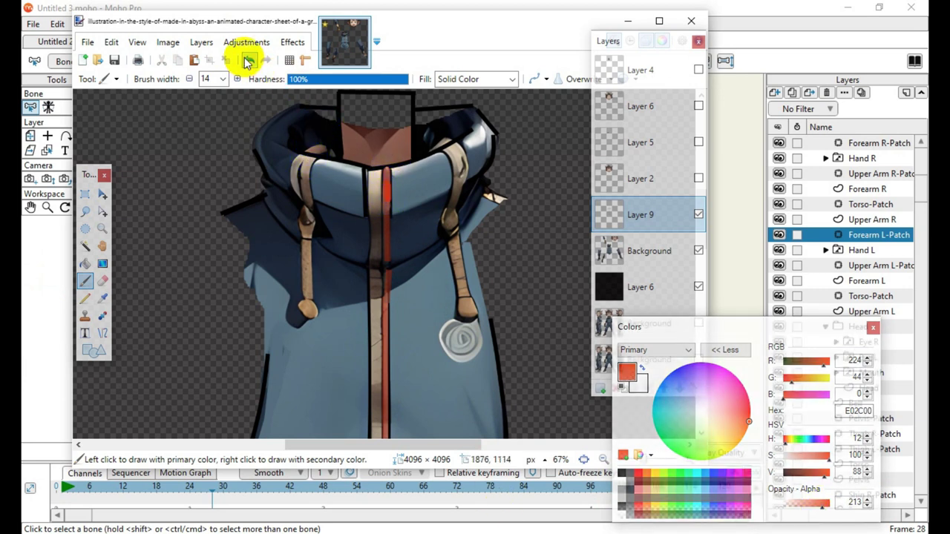
left_click(807, 508)
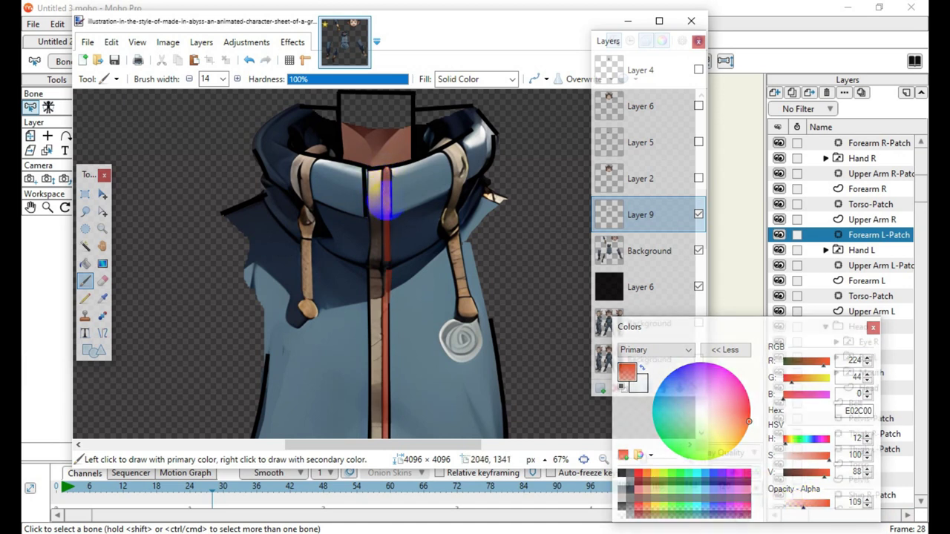
left_click(813, 505)
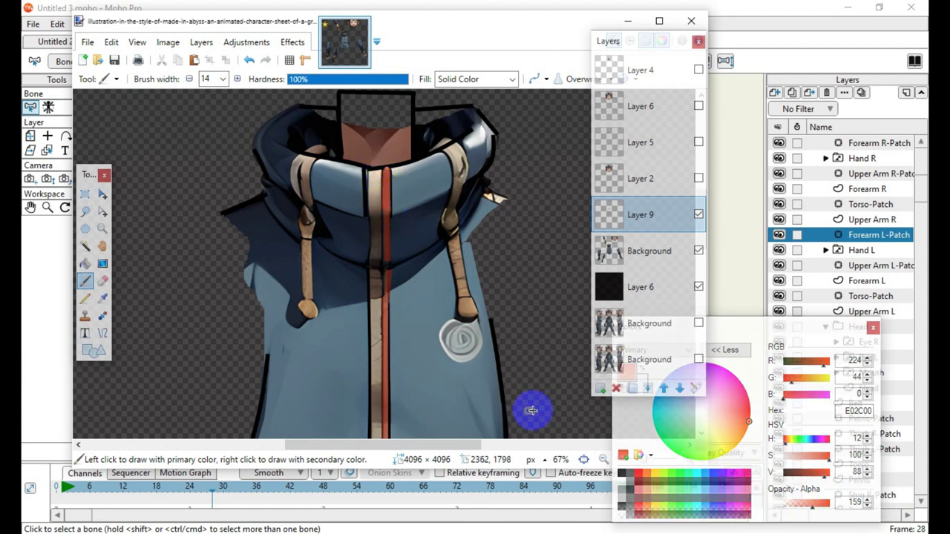
Sample the muted blue 3C5264 from the collar on the Background layer with the Color Picker
scroll(415, 376, "down", 3)
scroll(416, 383, "up", 2)
scroll(415, 383, "up", 2)
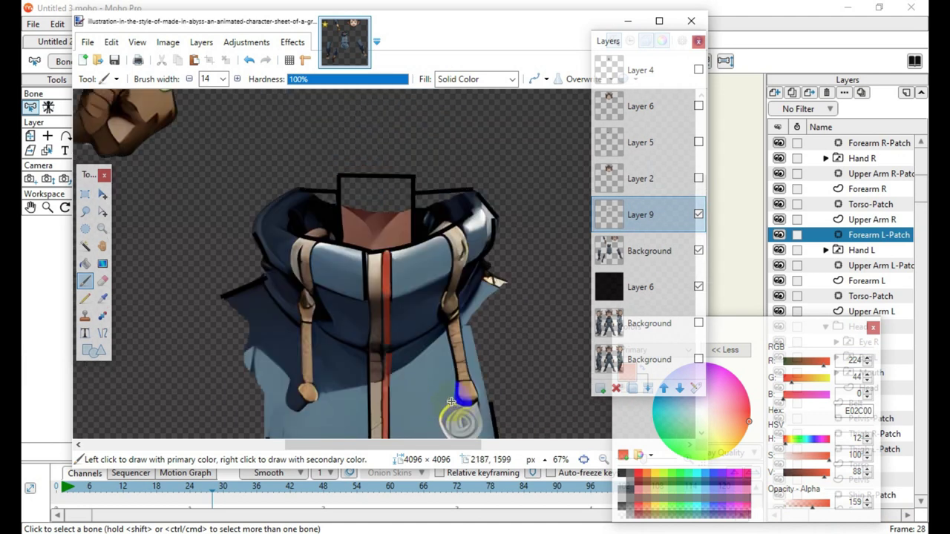
scroll(406, 339, "down", 3)
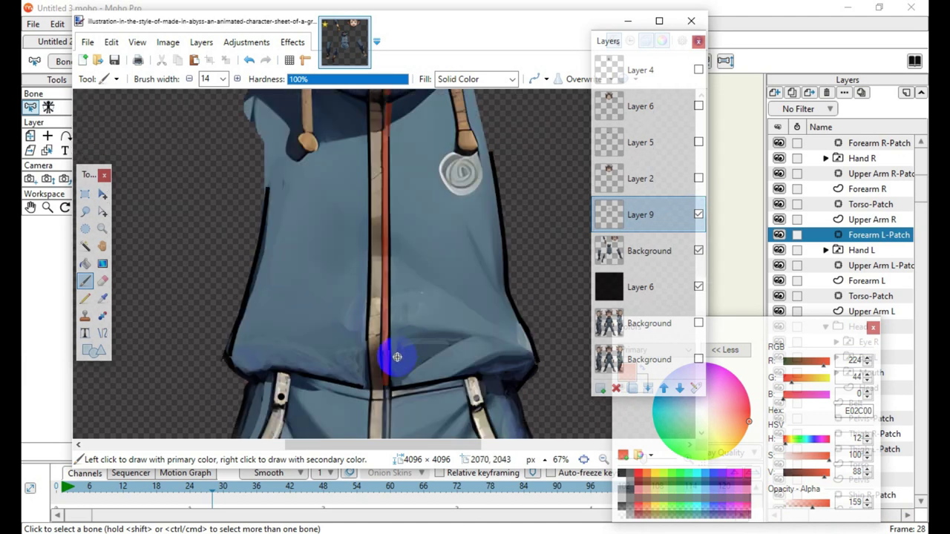
scroll(398, 363, "up", 5)
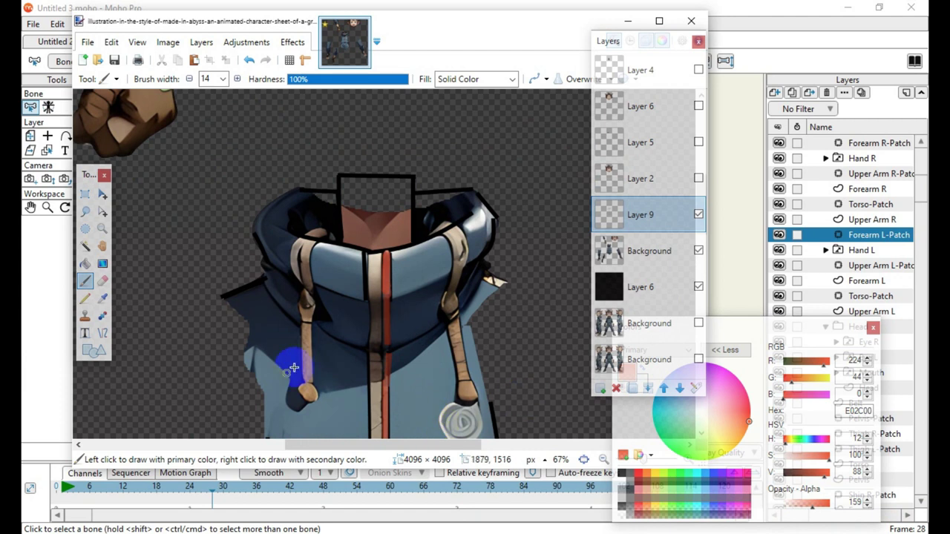
left_click(102, 298)
scroll(369, 418, "down", 3)
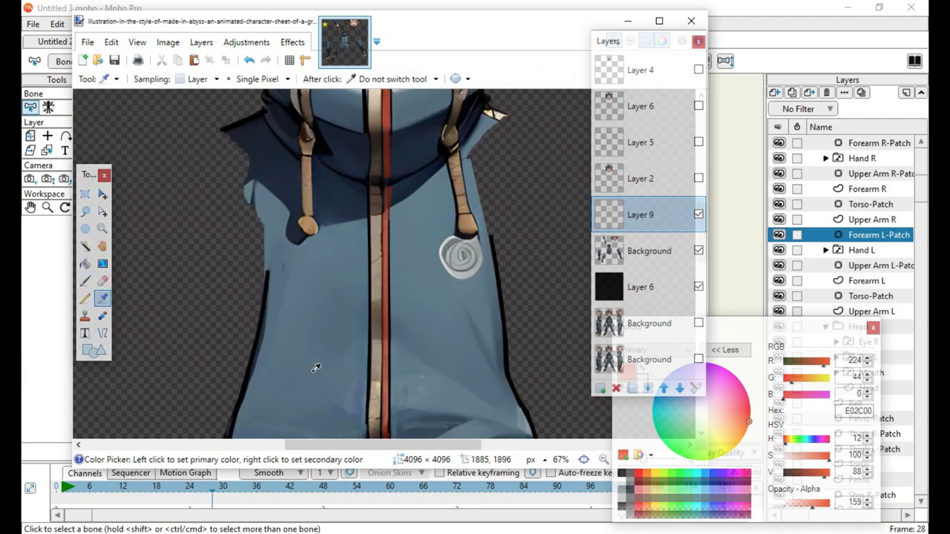
scroll(314, 364, "up", 2)
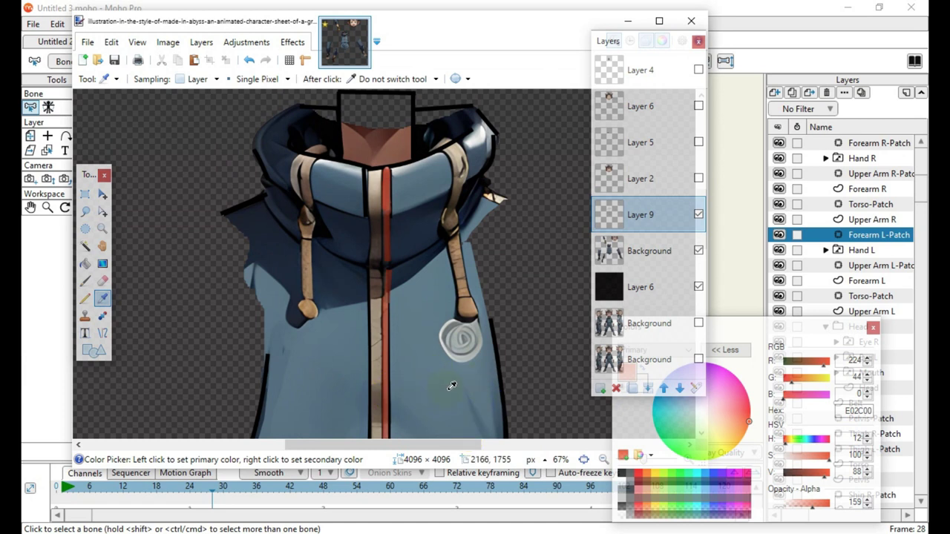
left_click(651, 251)
scroll(335, 447, "up", 2)
right_click(336, 348)
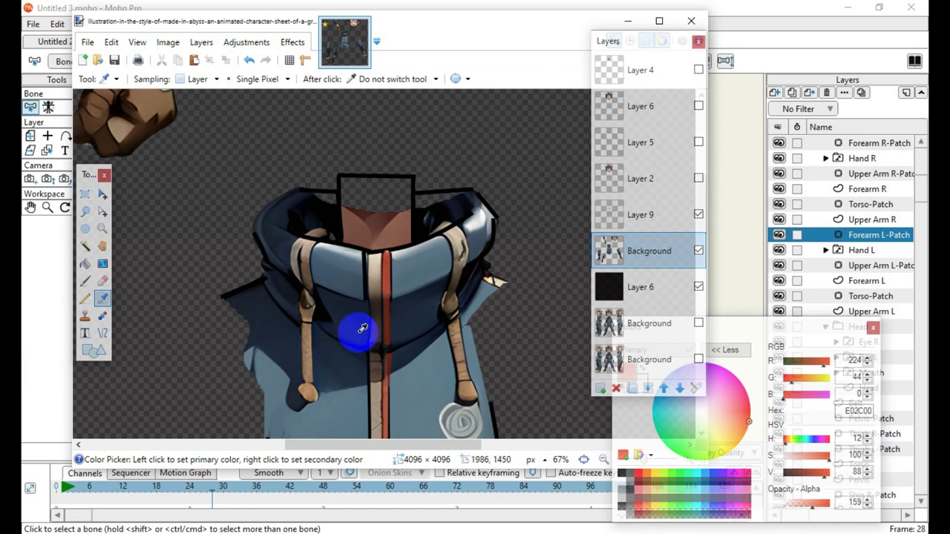
left_click(342, 274)
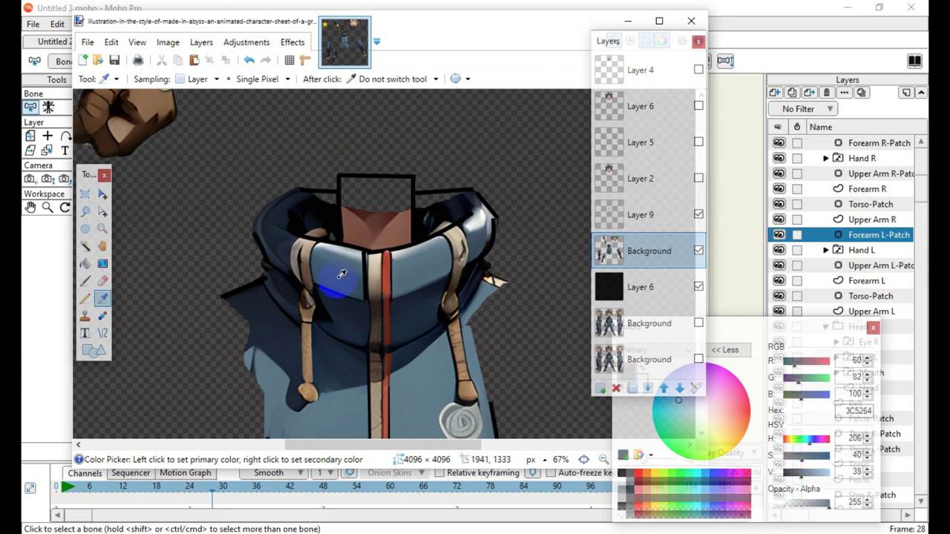
Paint over the light collar band with the Paintbrush in the sampled blue and undo the last stroke
left_click(85, 281)
left_click_drag(683, 320, 642, 267)
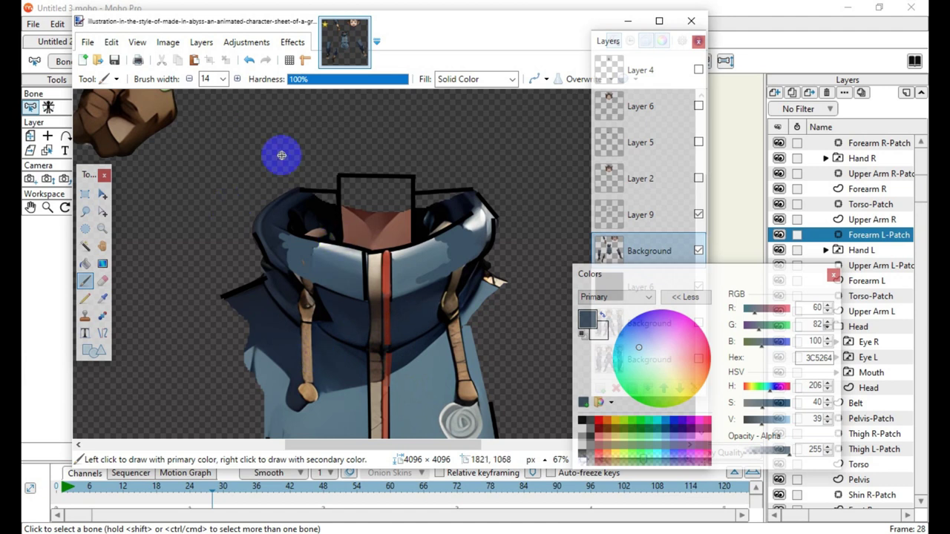
left_click(250, 62)
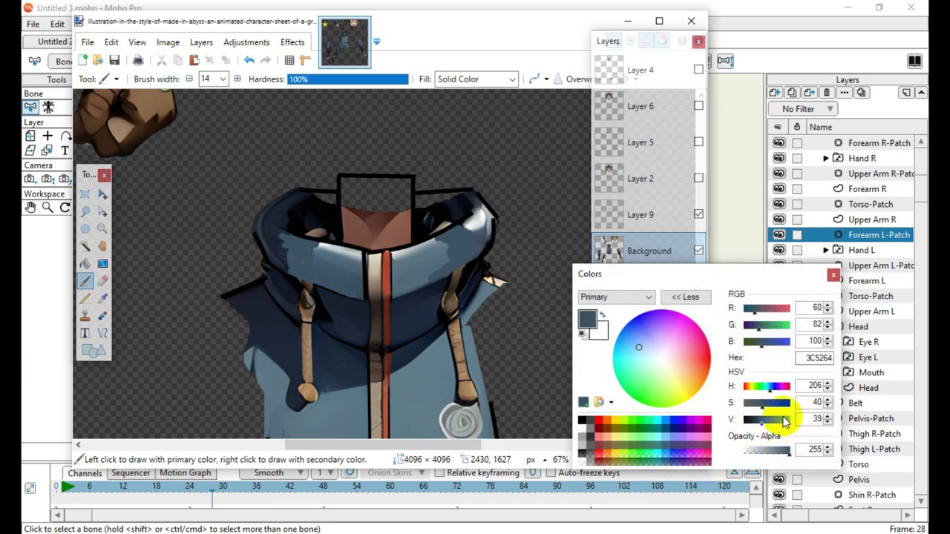
Darken the brush color to 2C3D49 with opacity 143 and move the Layers window clear of the brush options
left_click_drag(759, 426, 754, 427)
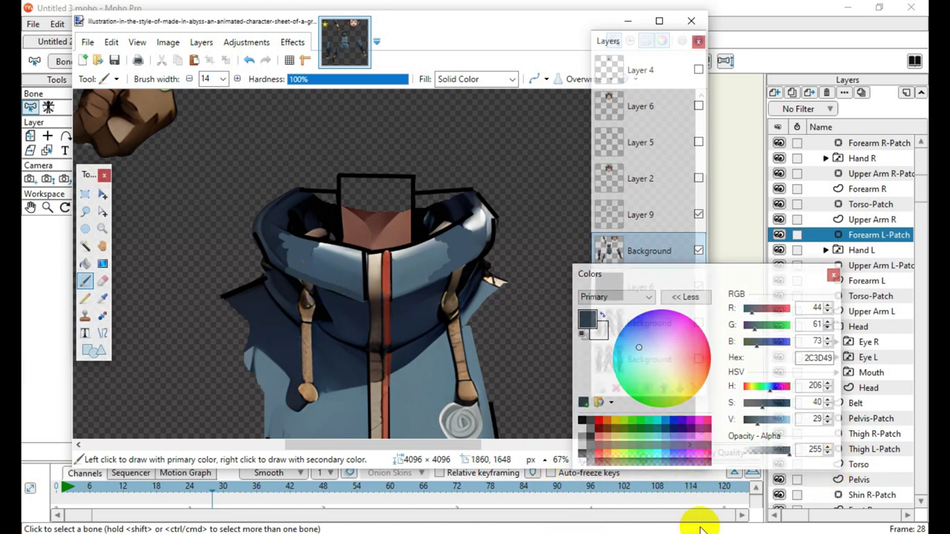
left_click(250, 61)
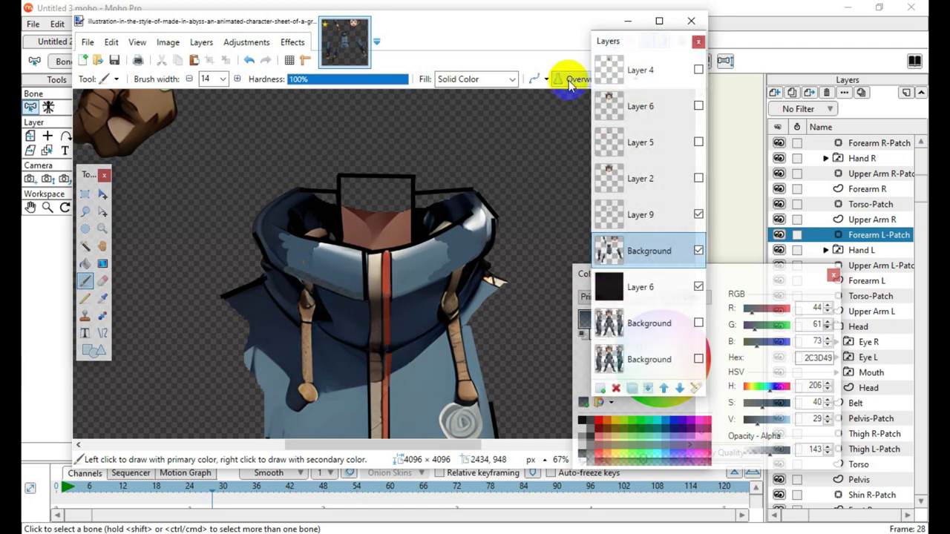
left_click_drag(630, 38, 741, 42)
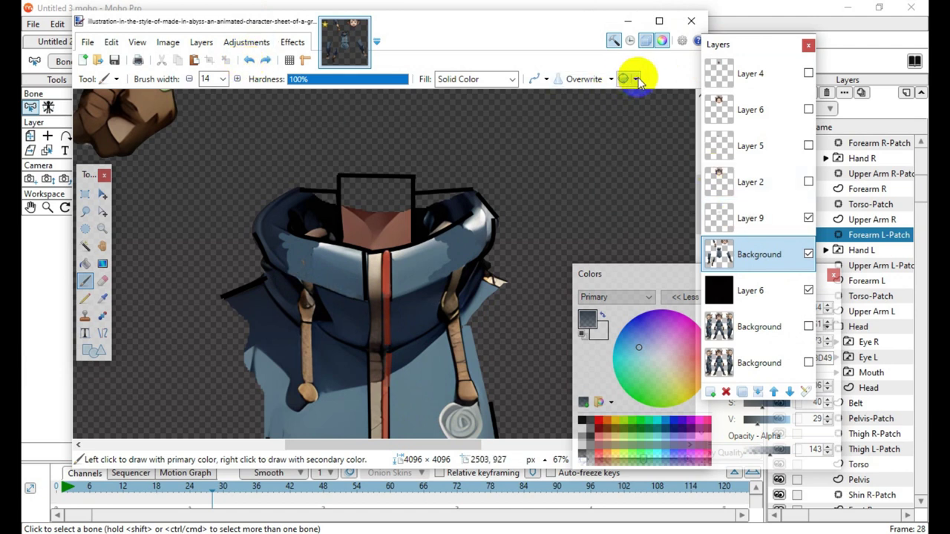
Set the Paintbrush to Normal blending with opacity 8 and a width of 16
left_click(611, 78)
left_click(595, 92)
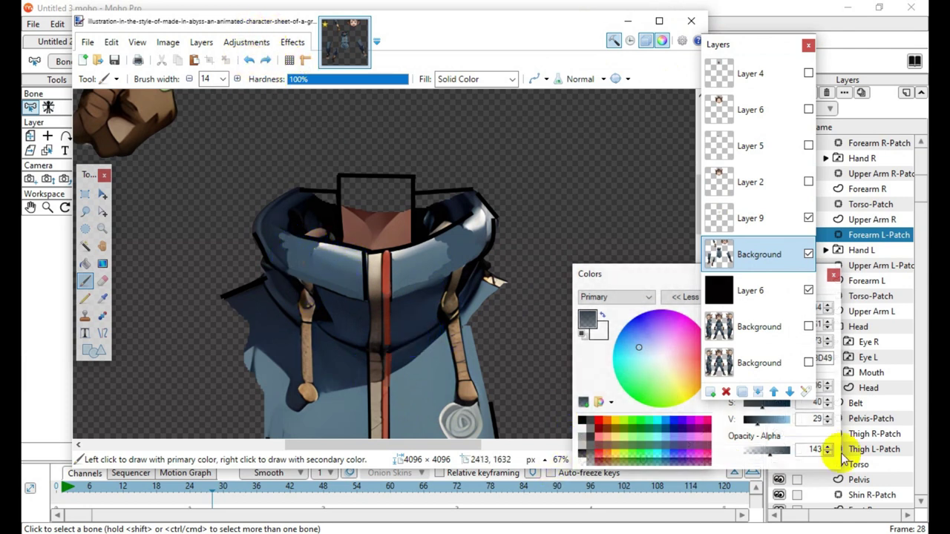
left_click_drag(770, 451, 755, 459)
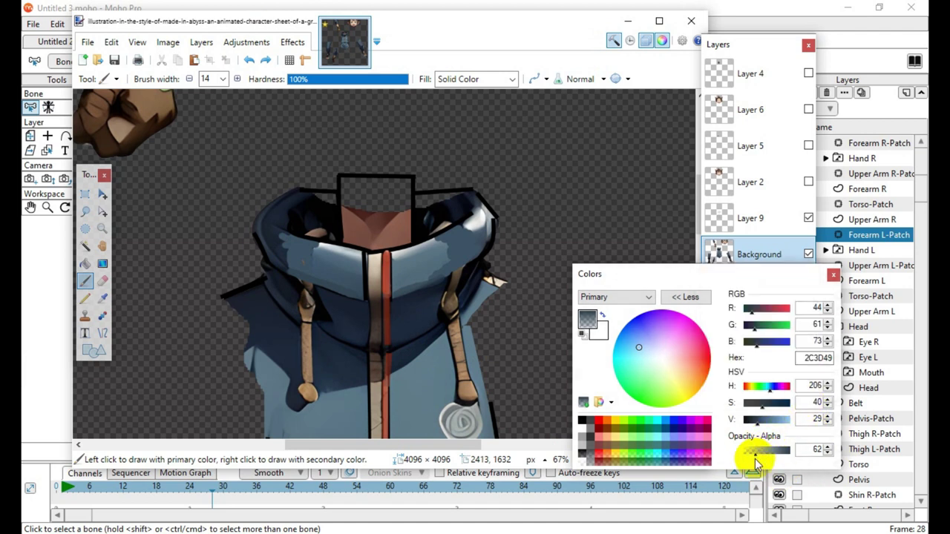
left_click(237, 78)
left_click(237, 79)
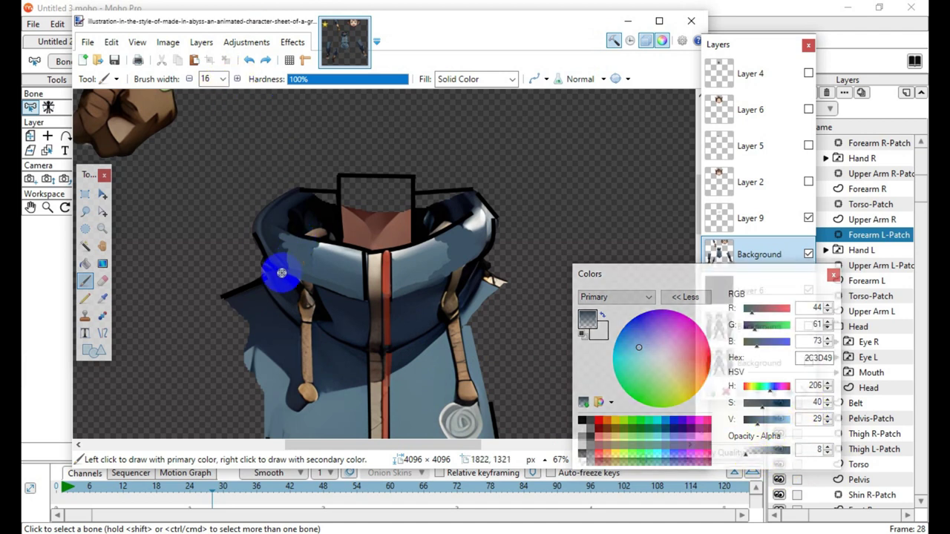
Brush faint 2C3D49 strokes over both halves of the light collar band to soften its patches
mouse_move(282, 239)
left_mouse_down()
mouse_move(286, 263)
mouse_move(282, 238)
mouse_move(294, 272)
mouse_move(338, 294)
left_mouse_up()
mouse_move(280, 262)
left_mouse_down()
mouse_move(278, 248)
mouse_move(287, 268)
mouse_move(283, 241)
mouse_move(280, 265)
mouse_move(297, 282)
mouse_move(284, 235)
mouse_move(303, 282)
left_mouse_up()
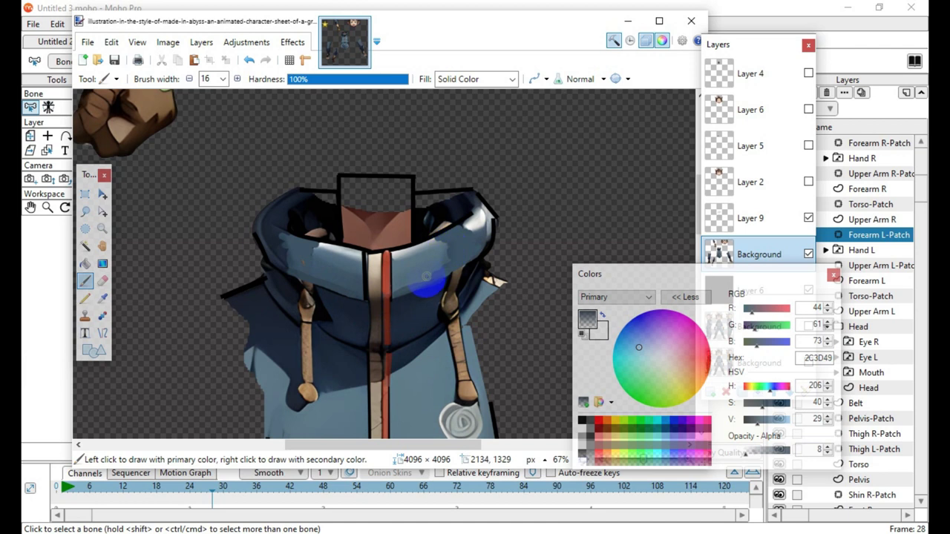
mouse_move(427, 276)
left_mouse_down()
mouse_move(446, 281)
mouse_move(447, 257)
left_mouse_up()
left_click_drag(437, 246, 466, 232)
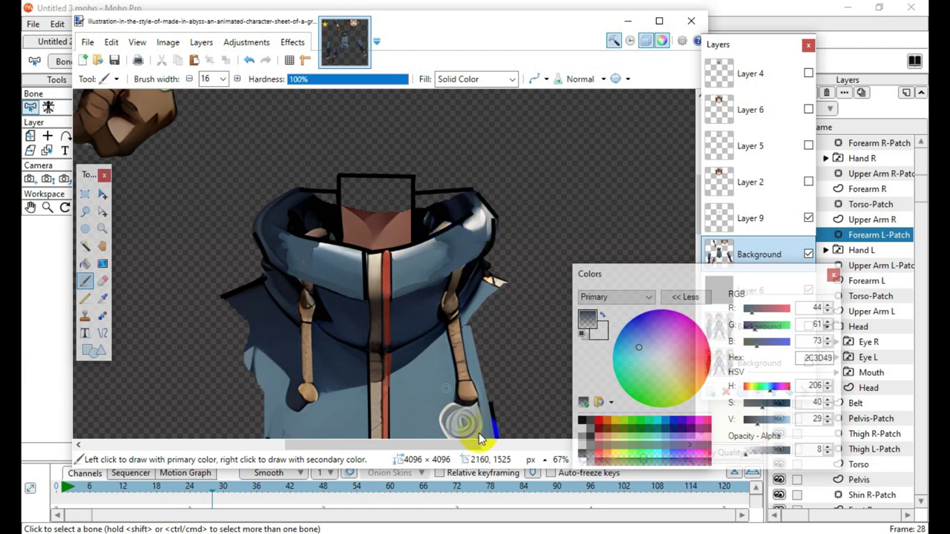
Raise the brush opacity to 167 for the collar highlights and undo the last two strokes
left_click_drag(745, 451, 777, 455)
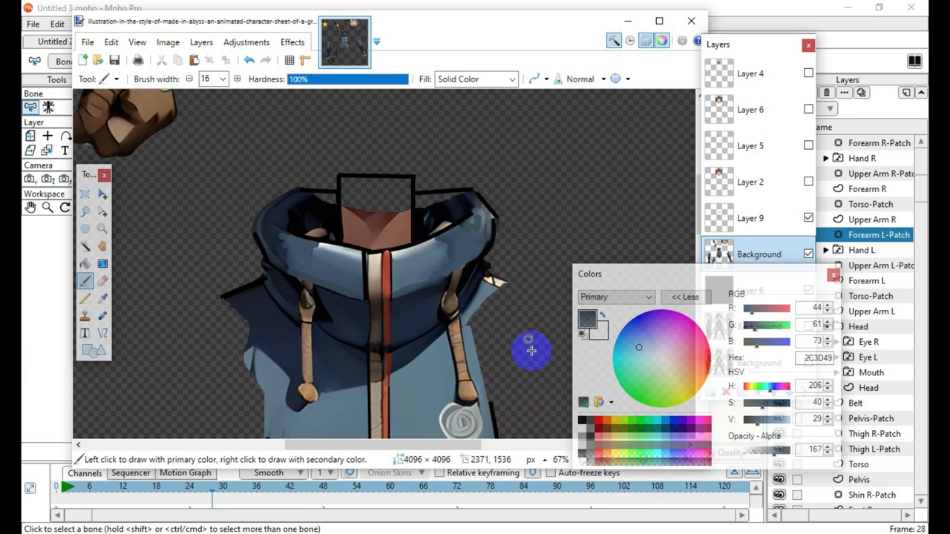
left_click(248, 62)
left_click(250, 62)
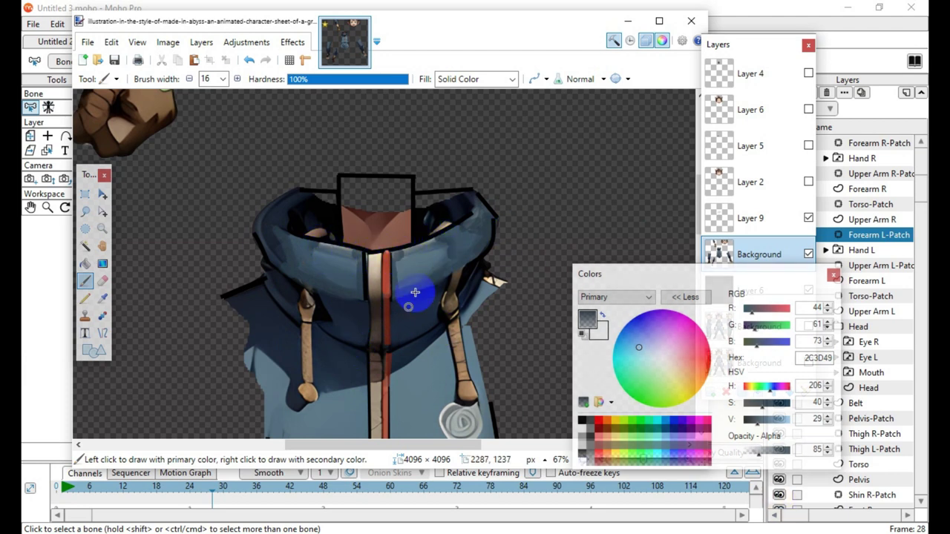
Darken the brush color to 12191E and cover the light patches inside the collar opening at opacity 85
left_click(754, 422)
left_click_drag(753, 422, 748, 421)
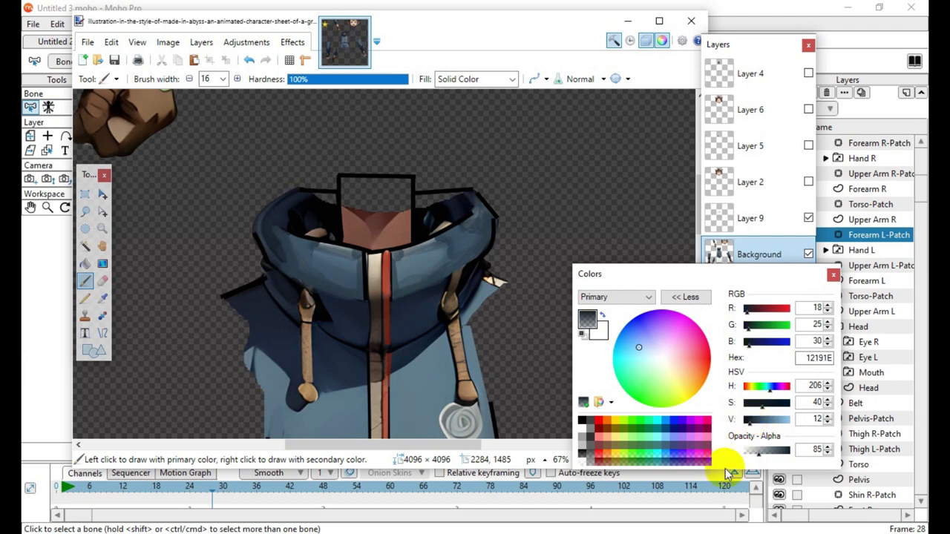
left_click_drag(332, 234, 290, 227)
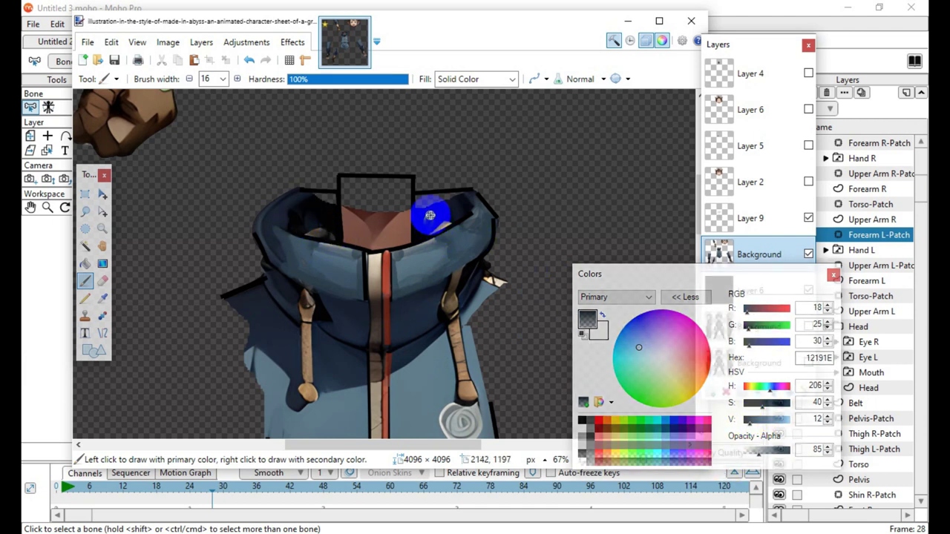
mouse_move(427, 216)
left_mouse_down()
mouse_move(450, 216)
mouse_move(428, 218)
mouse_move(438, 220)
mouse_move(430, 218)
mouse_move(428, 237)
left_mouse_up()
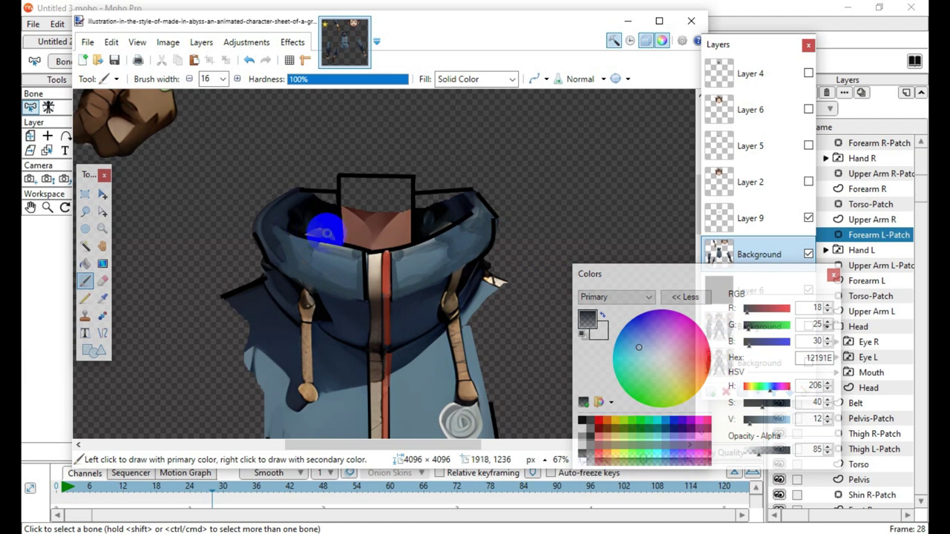
mouse_move(334, 236)
left_mouse_down()
mouse_move(299, 220)
mouse_move(303, 233)
mouse_move(329, 230)
mouse_move(309, 220)
mouse_move(317, 239)
mouse_move(302, 232)
mouse_move(323, 236)
mouse_move(311, 226)
mouse_move(321, 220)
mouse_move(285, 213)
left_mouse_up()
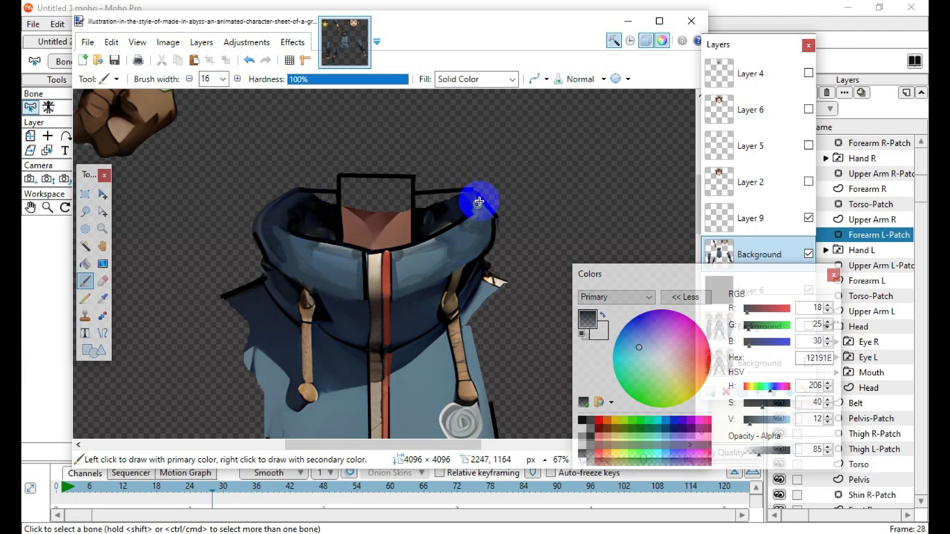
Try shading the collar's front rim in 12191E at opacity 85 and undo the last two strokes
mouse_move(464, 206)
left_mouse_down()
mouse_move(380, 299)
mouse_move(453, 283)
mouse_move(396, 251)
mouse_move(317, 250)
mouse_move(306, 242)
mouse_move(359, 251)
left_mouse_up()
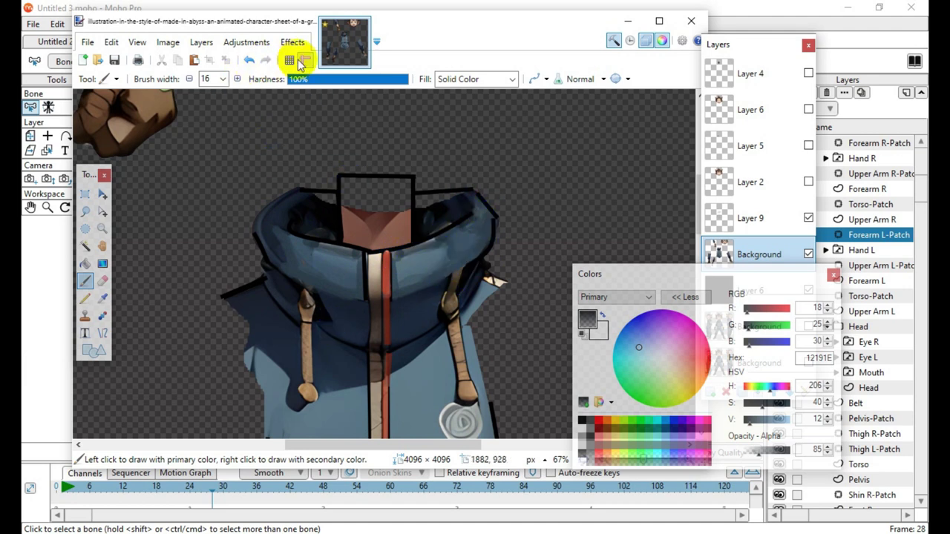
left_click(251, 66)
left_click(251, 66)
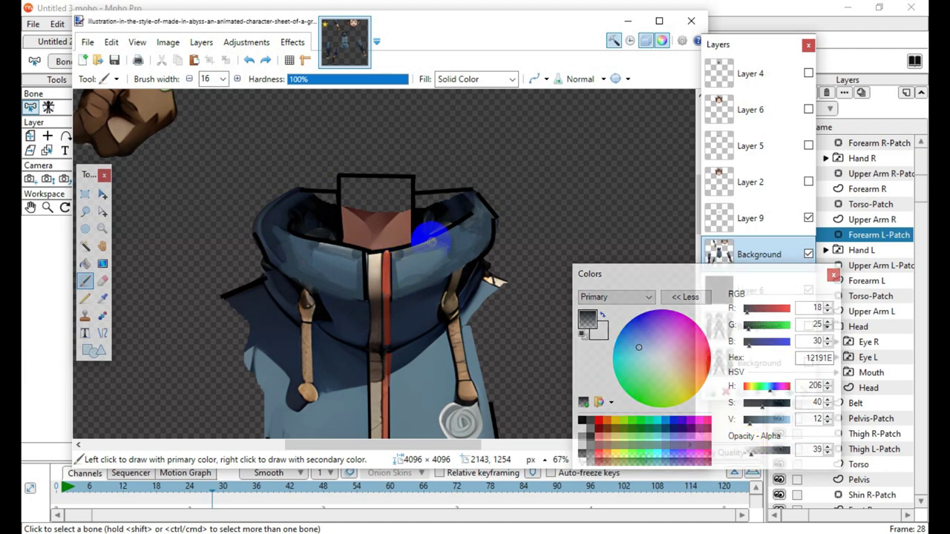
Shade the collar's rim, front band and lower left side in 12191E at opacity 39
left_click_drag(395, 253, 443, 231)
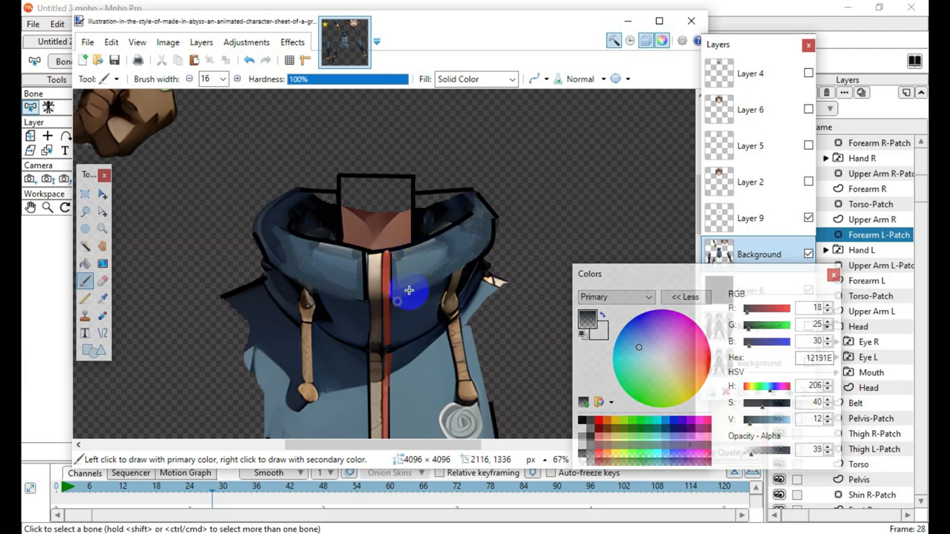
mouse_move(313, 249)
left_mouse_down()
mouse_move(358, 254)
mouse_move(312, 233)
left_mouse_up()
mouse_move(353, 260)
left_mouse_down()
mouse_move(360, 285)
mouse_move(344, 264)
mouse_move(349, 242)
mouse_move(375, 319)
mouse_move(452, 406)
mouse_move(401, 308)
mouse_move(406, 259)
mouse_move(394, 295)
mouse_move(401, 266)
left_mouse_up()
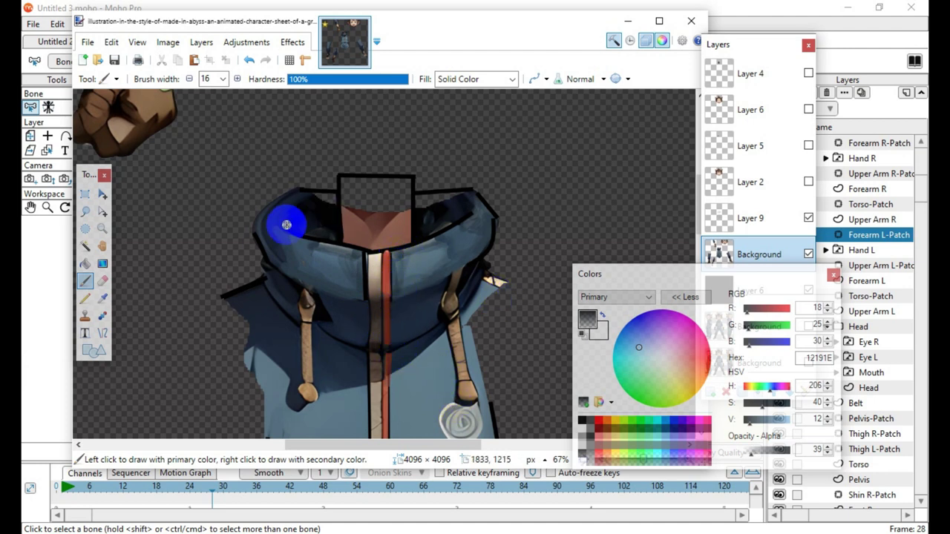
mouse_move(296, 281)
left_mouse_down()
mouse_move(280, 244)
mouse_move(298, 342)
mouse_move(286, 335)
mouse_move(254, 348)
mouse_move(295, 348)
mouse_move(335, 385)
left_mouse_up()
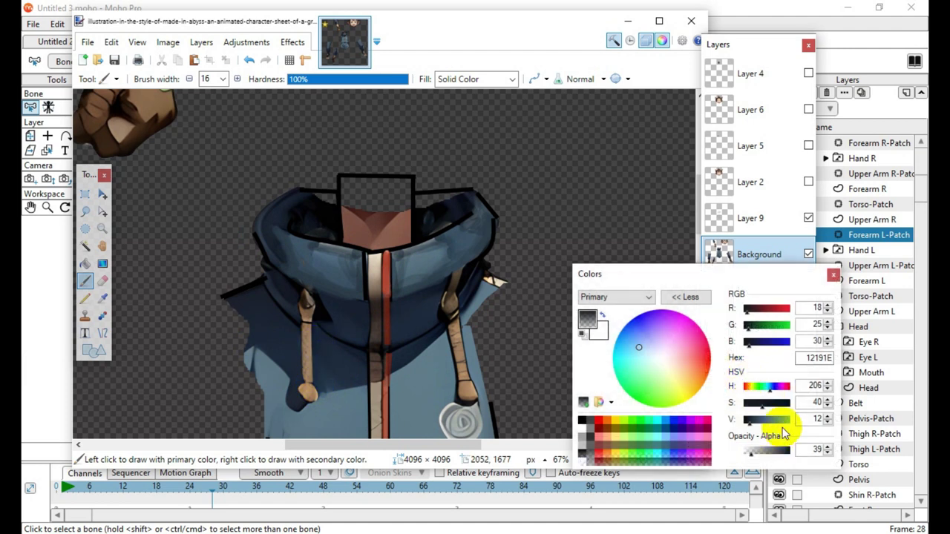
Set the brush color to 2C3D49 and shade the jacket beside the placket below the collar and along the waist seam
left_click_drag(749, 421, 758, 421)
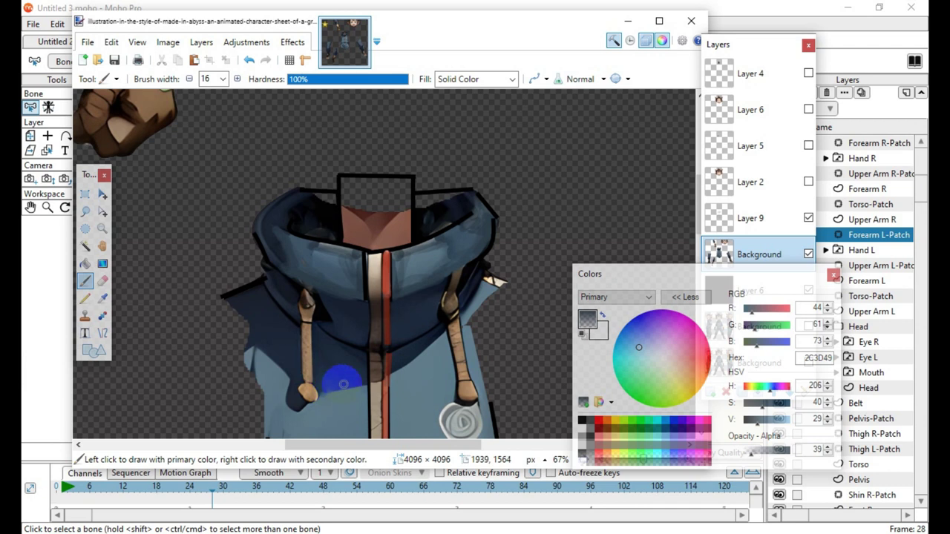
mouse_move(361, 377)
left_mouse_down()
mouse_move(324, 383)
mouse_move(355, 375)
mouse_move(361, 361)
mouse_move(362, 378)
mouse_move(358, 359)
mouse_move(355, 387)
left_mouse_up()
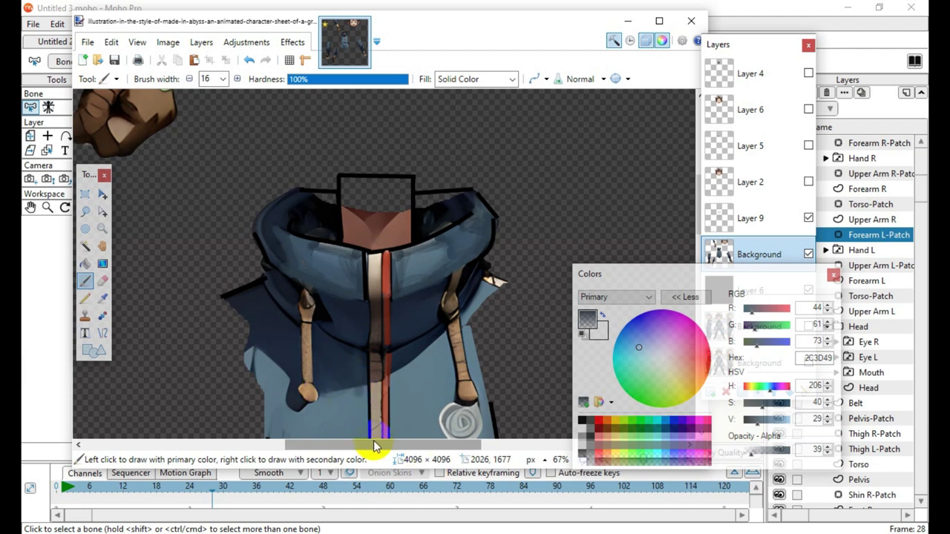
scroll(350, 412, "down", 6)
scroll(349, 412, "down", 3)
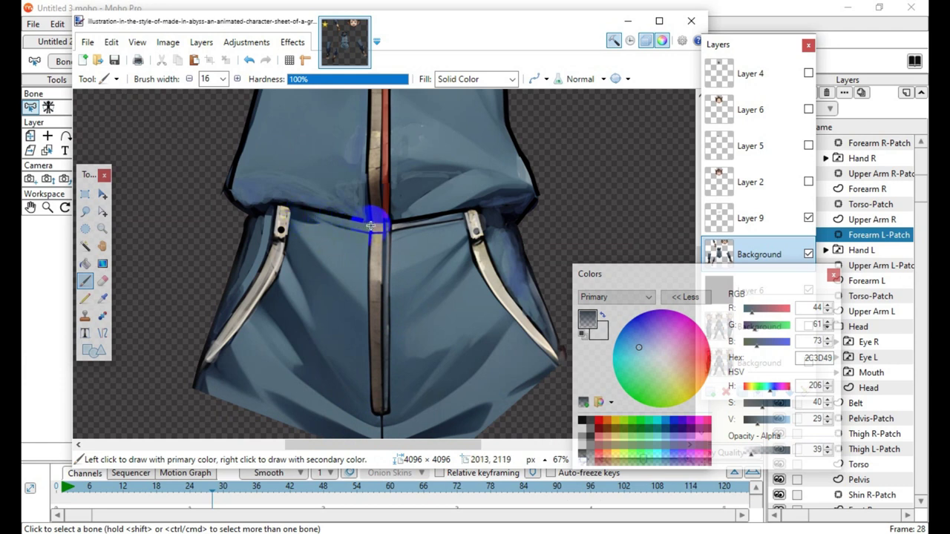
left_click_drag(371, 226, 297, 210)
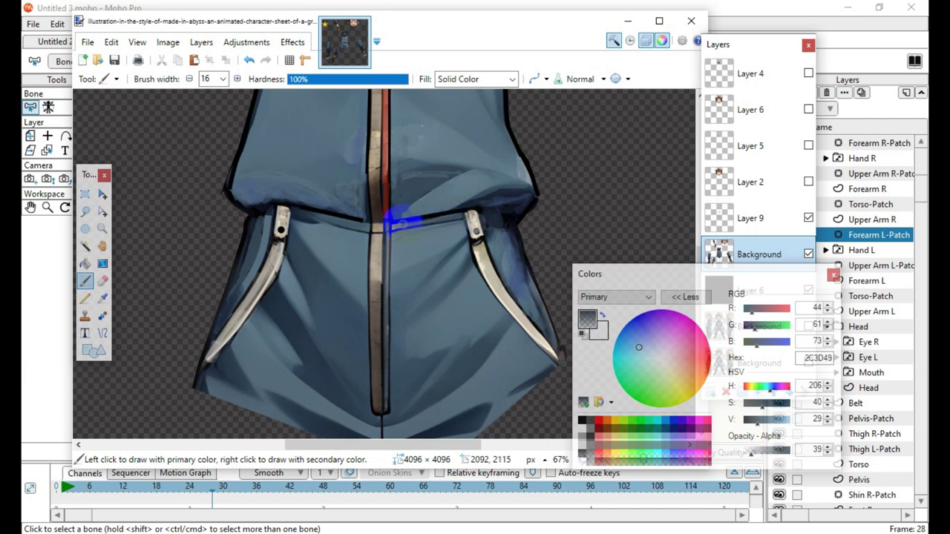
mouse_move(395, 224)
left_mouse_down()
mouse_move(464, 214)
mouse_move(367, 240)
mouse_move(498, 227)
mouse_move(477, 217)
mouse_move(503, 208)
mouse_move(476, 269)
mouse_move(270, 253)
mouse_move(306, 221)
left_mouse_up()
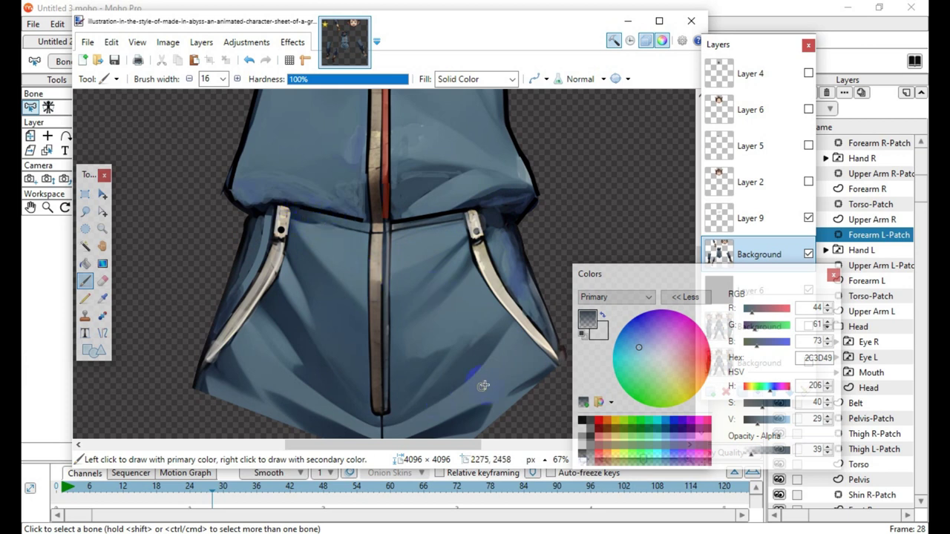
Lighten the brush color to 577891 and blend it over the outer pocket panels, waist seam and lower left hem
left_click(771, 421)
mouse_move(275, 222)
left_mouse_down()
mouse_move(280, 212)
mouse_move(297, 222)
left_mouse_up()
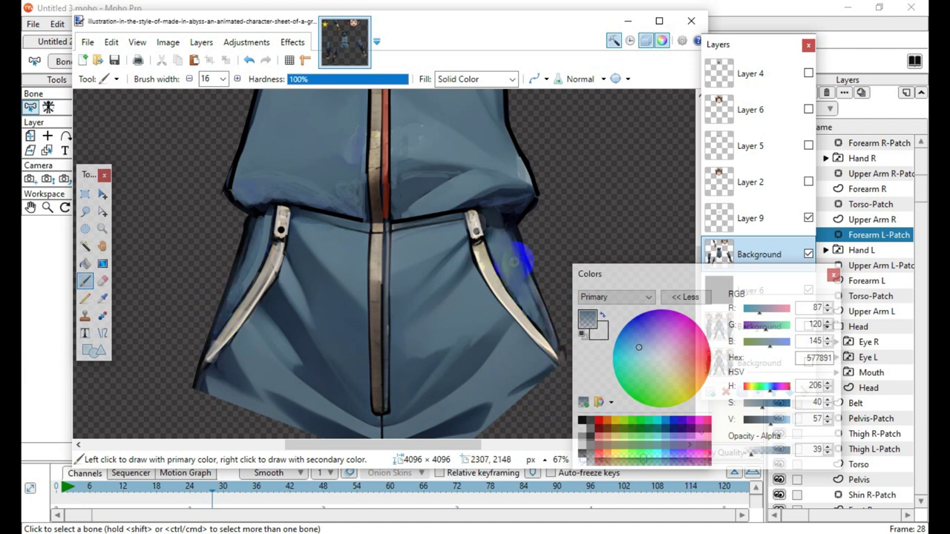
left_click(537, 322)
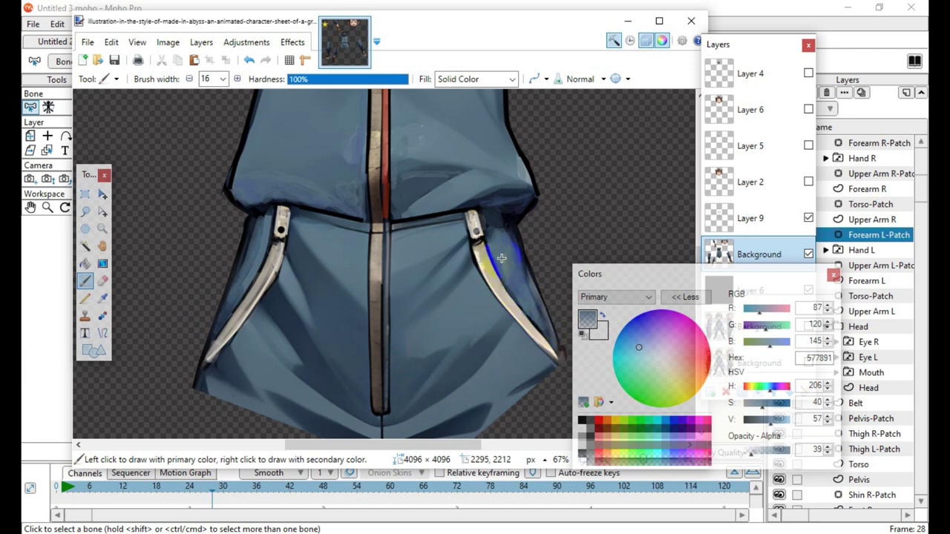
left_click_drag(521, 249, 543, 325)
mouse_move(523, 251)
left_mouse_down()
mouse_move(541, 316)
mouse_move(507, 235)
mouse_move(542, 398)
mouse_move(496, 238)
mouse_move(503, 225)
mouse_move(505, 247)
mouse_move(493, 228)
mouse_move(498, 252)
mouse_move(500, 233)
mouse_move(492, 242)
mouse_move(520, 279)
mouse_move(496, 234)
left_mouse_up()
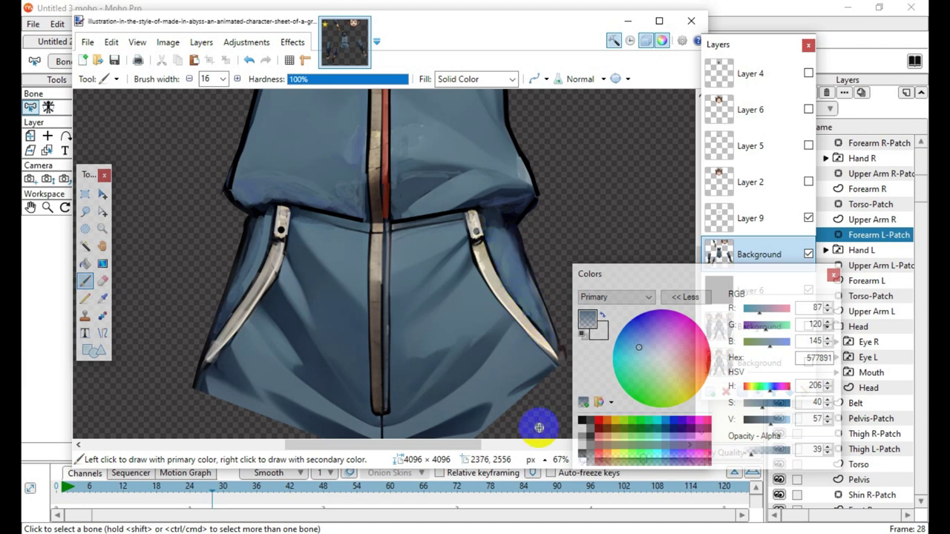
mouse_move(245, 266)
left_mouse_down()
mouse_move(266, 236)
mouse_move(237, 288)
mouse_move(258, 224)
mouse_move(282, 214)
left_mouse_up()
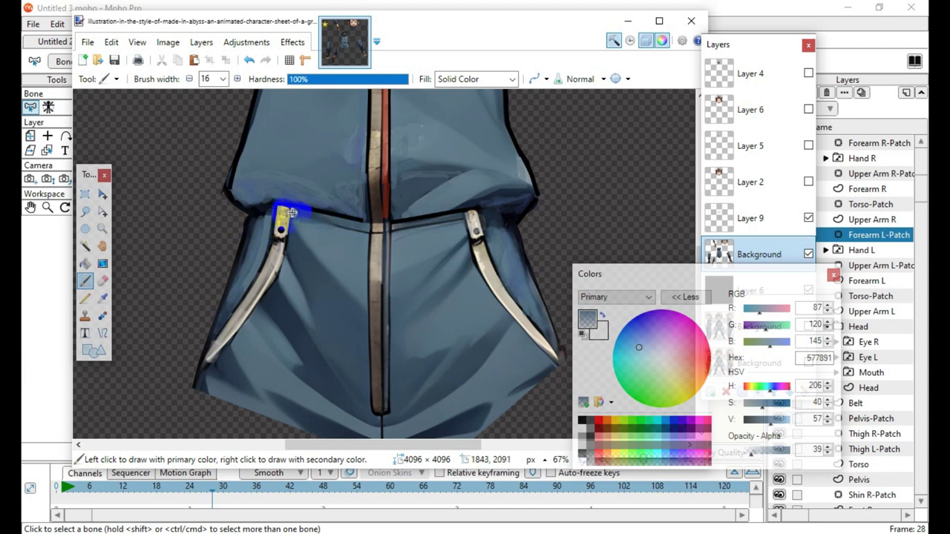
left_click_drag(346, 227, 379, 229)
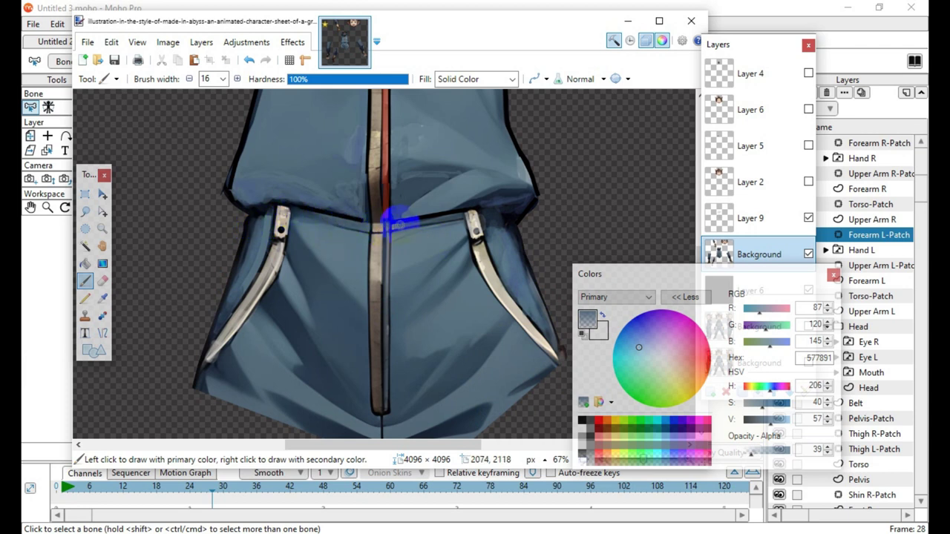
scroll(440, 264, "up", 3)
mouse_move(226, 394)
left_mouse_down()
mouse_move(239, 403)
mouse_move(233, 362)
left_mouse_up()
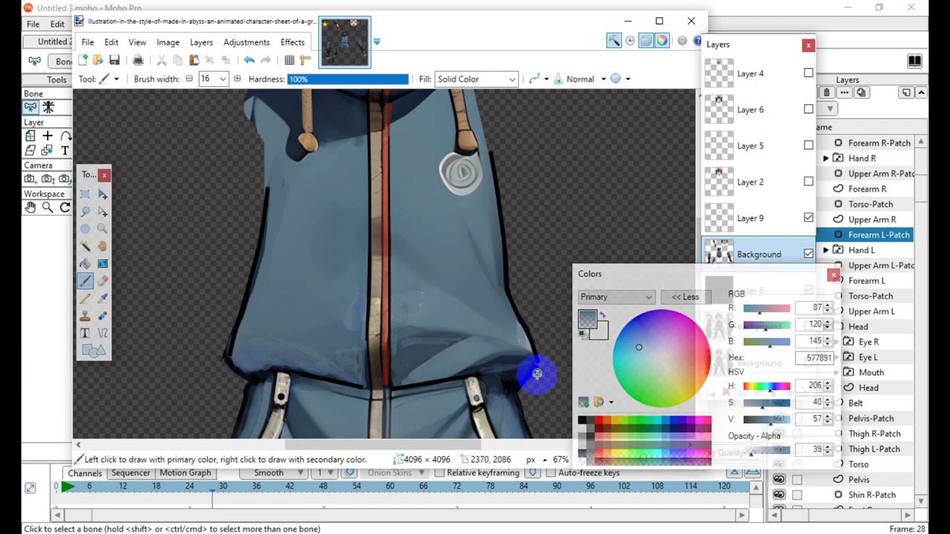
Toggle the jacket's Background layer off and on, move the Layers window aside and add a new layer above it
left_click(809, 254)
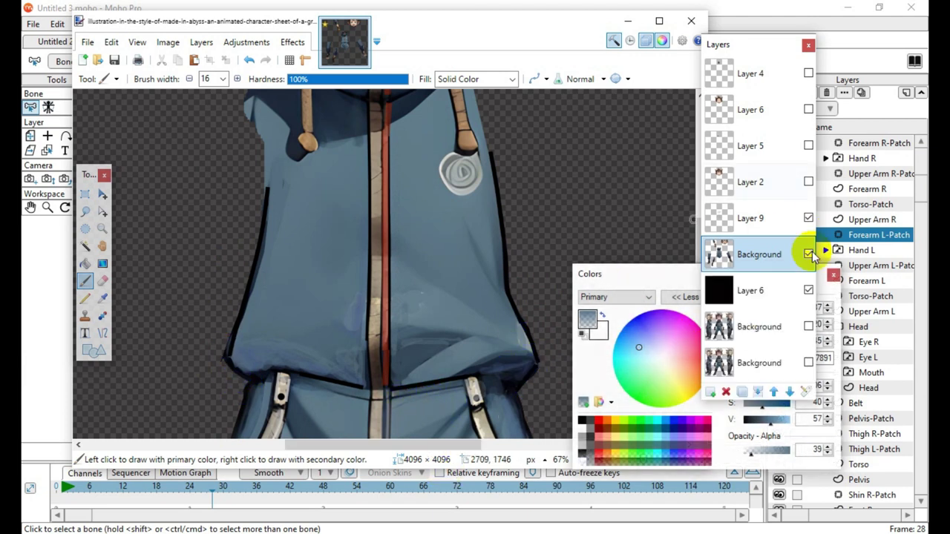
left_click(809, 254)
left_click_drag(747, 47, 662, 26)
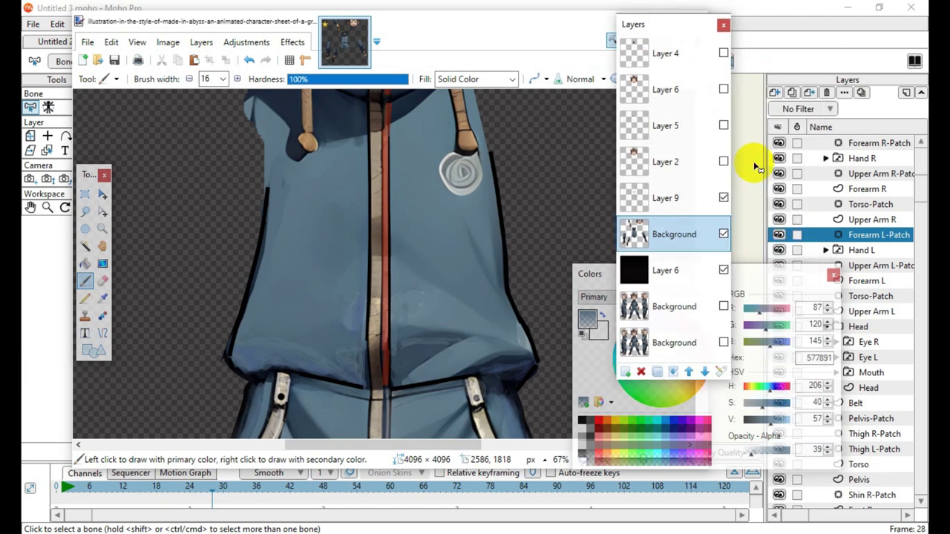
left_click(625, 372)
left_click(681, 276)
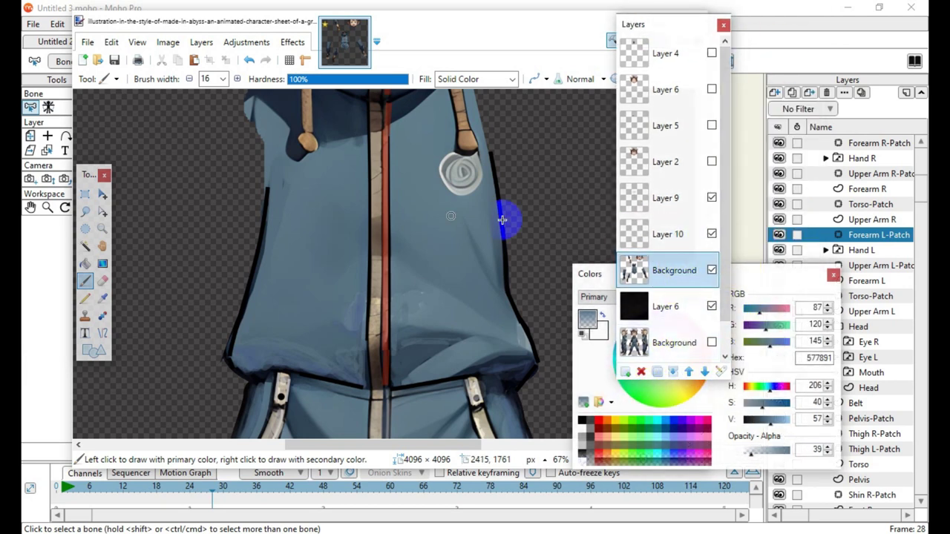
On Layer 10, draw a shading curve down the jacket's left edge in color 000000 at opacity 93
left_click(102, 333)
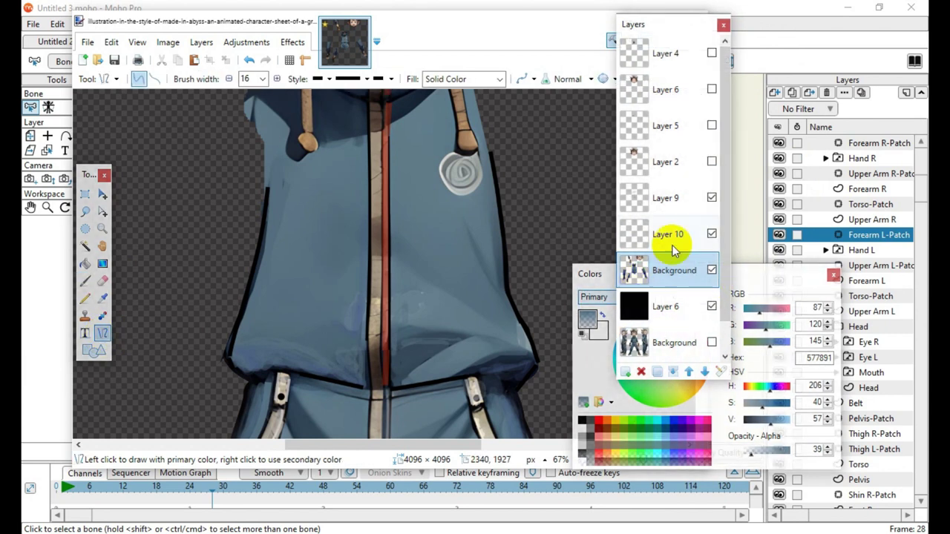
left_click(668, 234)
left_click_drag(338, 167, 320, 299)
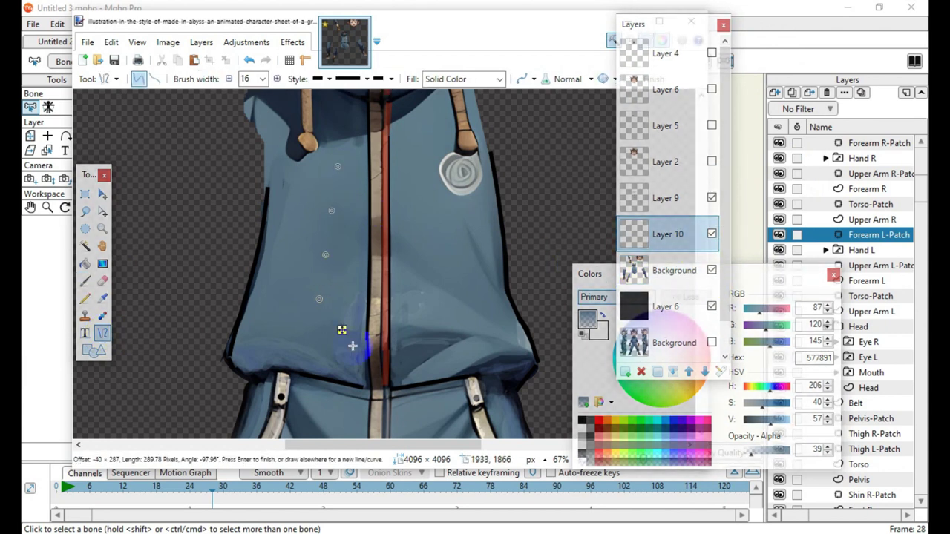
left_click_drag(753, 421, 735, 418)
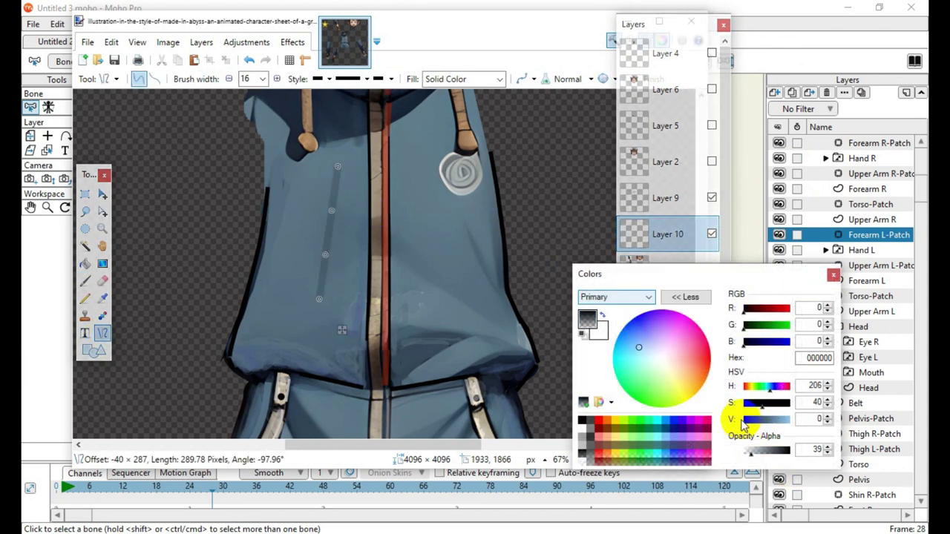
mouse_move(757, 451)
left_mouse_down()
mouse_move(767, 449)
mouse_move(757, 451)
mouse_move(764, 458)
left_mouse_up()
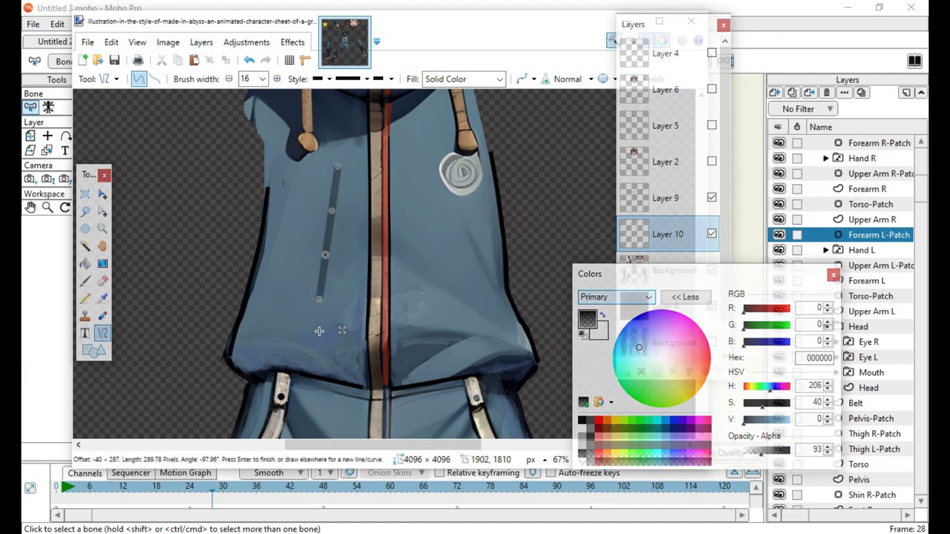
mouse_move(320, 296)
left_mouse_down()
mouse_move(221, 350)
mouse_move(229, 340)
mouse_move(236, 361)
mouse_move(325, 272)
mouse_move(328, 257)
mouse_move(279, 239)
mouse_move(329, 228)
mouse_move(329, 206)
mouse_move(283, 187)
mouse_move(275, 243)
mouse_move(230, 339)
mouse_move(233, 365)
mouse_move(245, 371)
mouse_move(234, 365)
left_mouse_up()
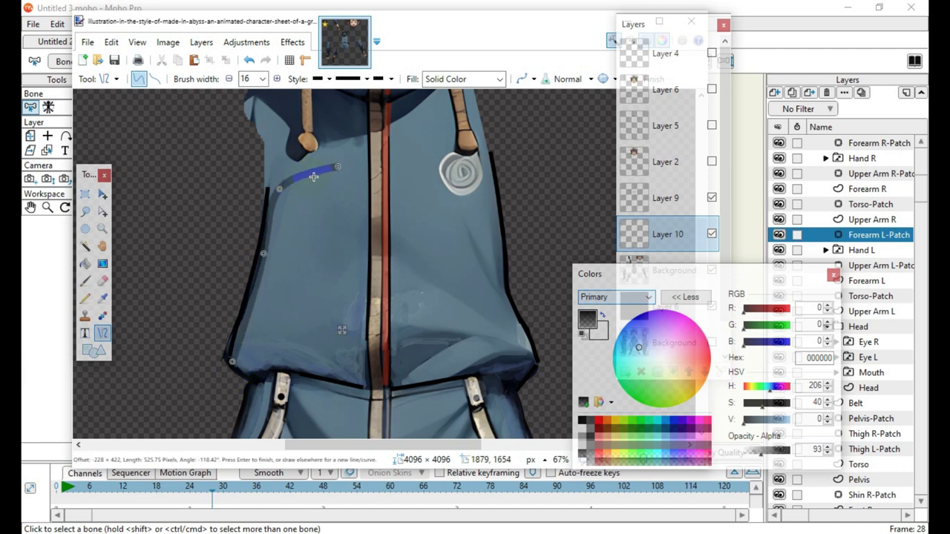
left_click_drag(334, 165, 285, 168)
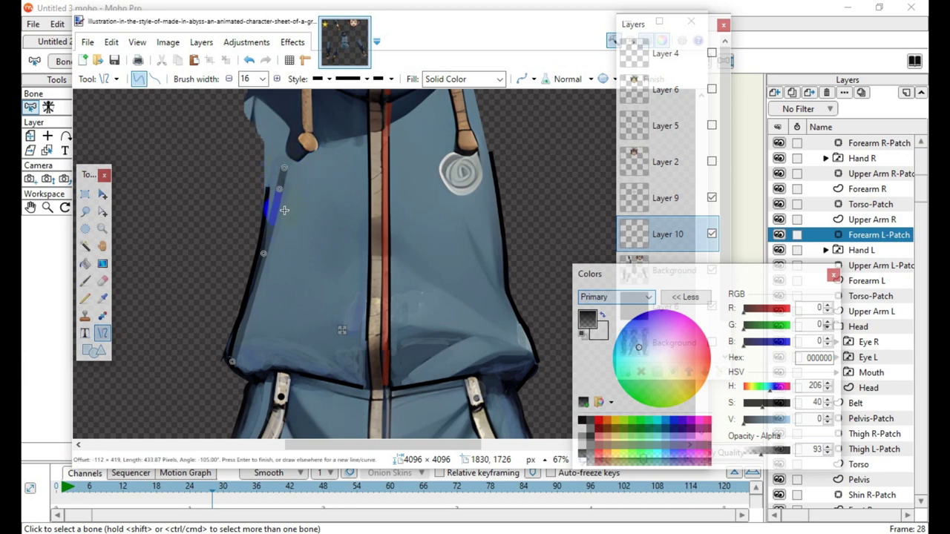
mouse_move(285, 211)
left_mouse_down()
mouse_move(272, 192)
mouse_move(266, 202)
mouse_move(288, 171)
mouse_move(269, 219)
left_mouse_up()
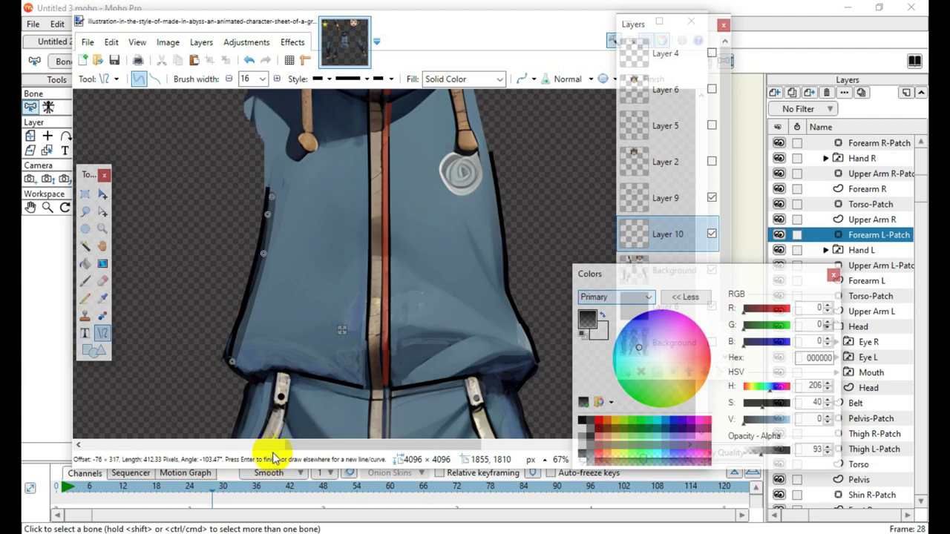
left_click(368, 394)
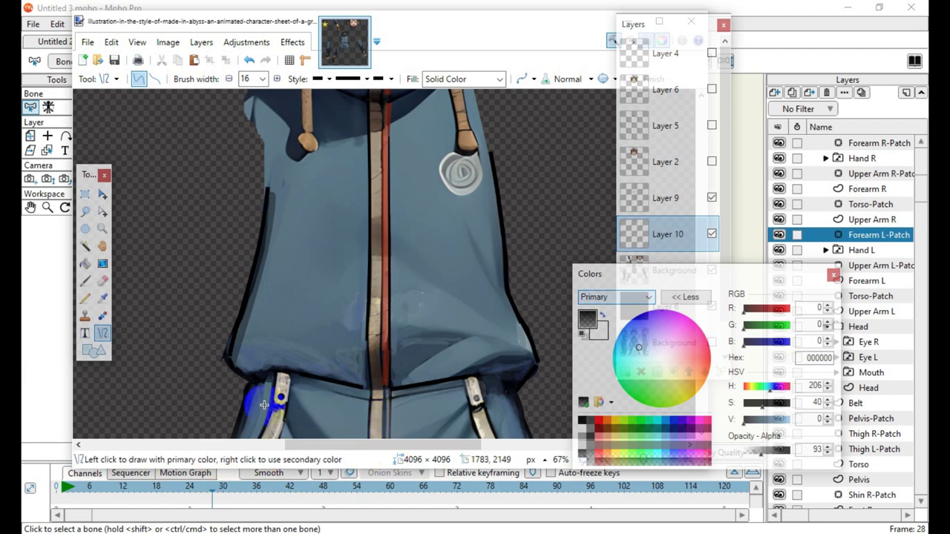
Set the brush width to 26 and draw a shading curve down the jacket's right edge from the chest to the hem
left_click(249, 61)
left_click(279, 78)
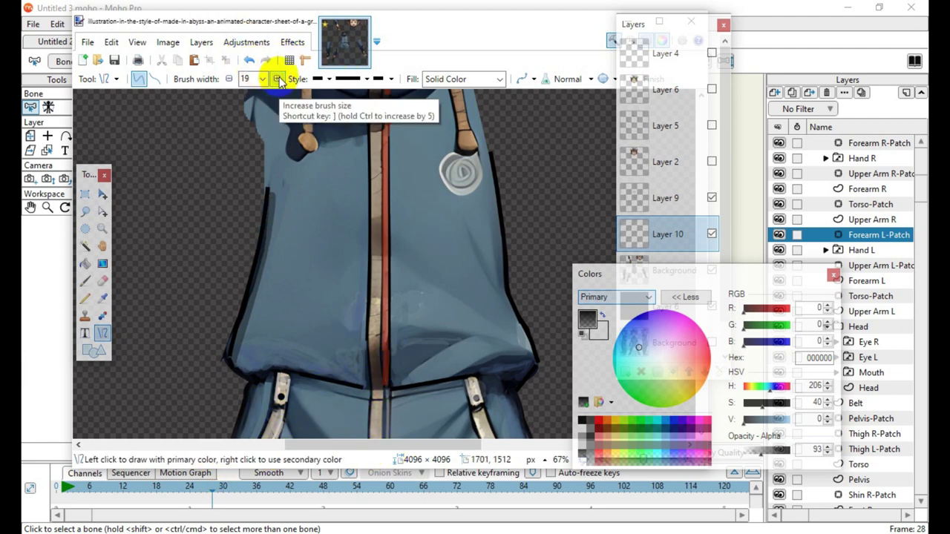
left_click(280, 80)
left_click(279, 80)
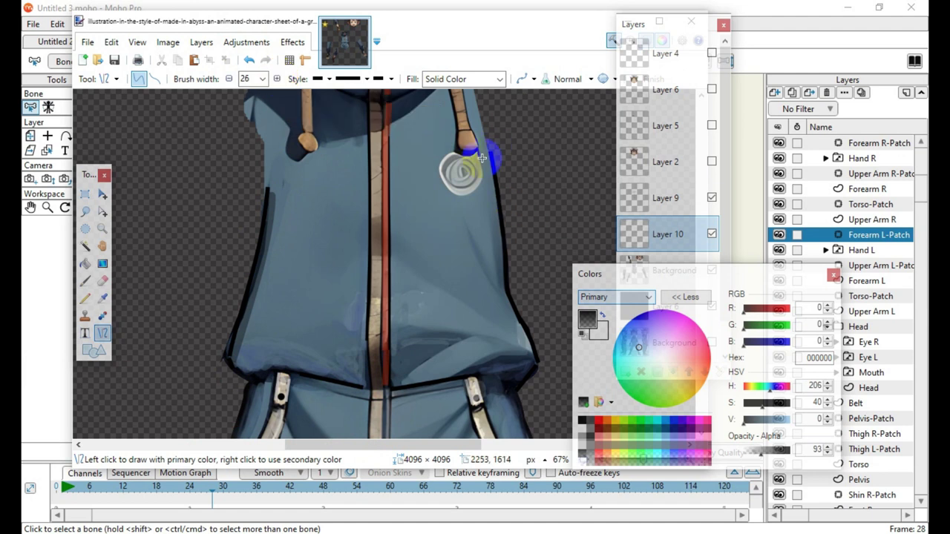
mouse_move(485, 144)
left_mouse_down()
mouse_move(495, 303)
mouse_move(501, 293)
mouse_move(526, 353)
left_mouse_up()
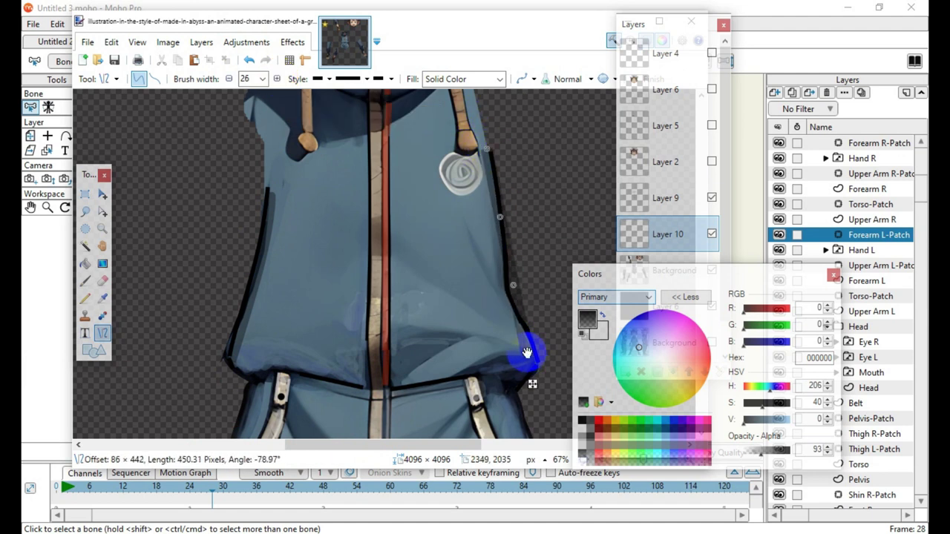
mouse_move(496, 282)
left_mouse_down()
mouse_move(528, 373)
mouse_move(533, 361)
left_mouse_up()
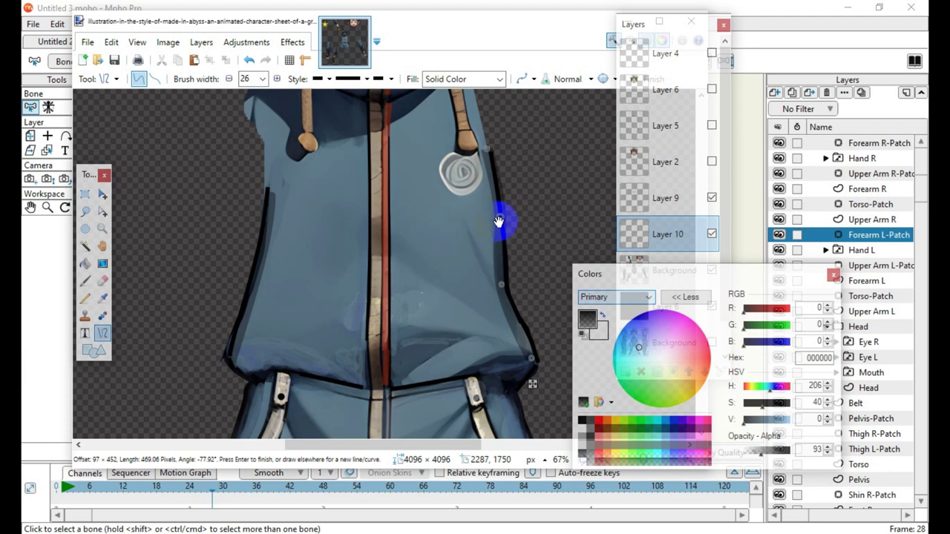
mouse_move(499, 221)
left_mouse_down()
mouse_move(486, 153)
mouse_move(506, 189)
mouse_move(474, 162)
mouse_move(489, 192)
mouse_move(484, 152)
left_mouse_up()
key("Return")
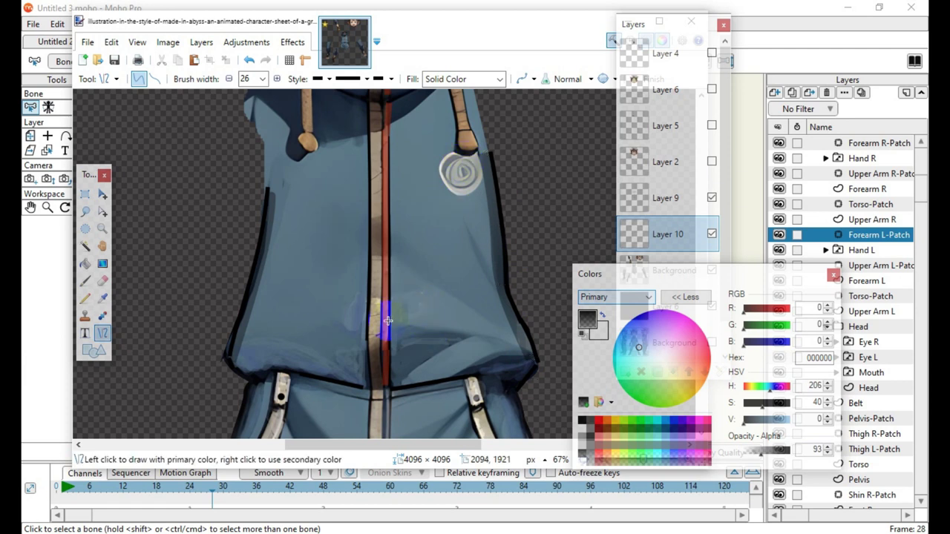
Draw shading curves along the left half of the jacket's waist hem and up its lower left corner
mouse_move(238, 365)
left_mouse_down()
mouse_move(343, 373)
mouse_move(367, 389)
left_mouse_up()
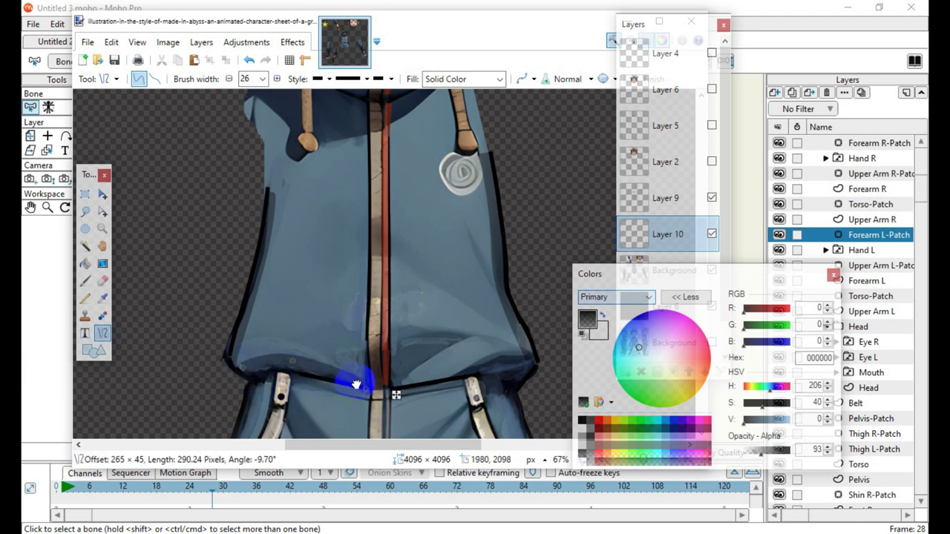
mouse_move(354, 383)
left_mouse_down()
mouse_move(373, 402)
mouse_move(364, 384)
left_mouse_up()
left_click_drag(292, 361, 292, 359)
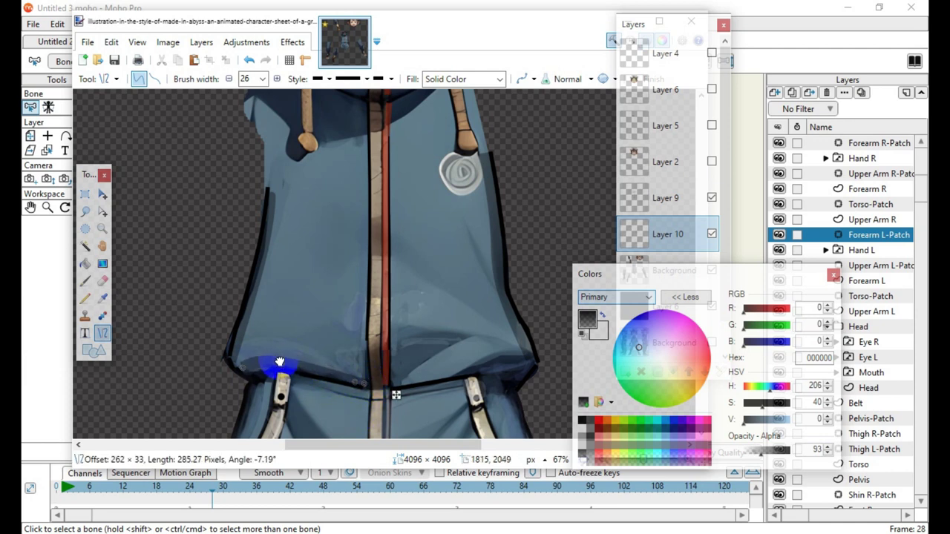
key("Return")
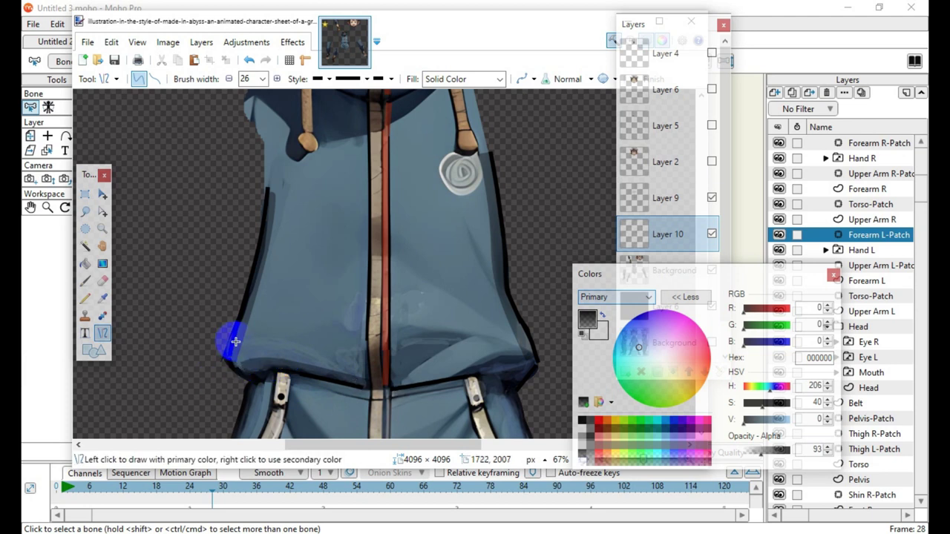
mouse_move(236, 349)
left_mouse_down()
mouse_move(236, 372)
mouse_move(247, 373)
mouse_move(245, 311)
left_mouse_up()
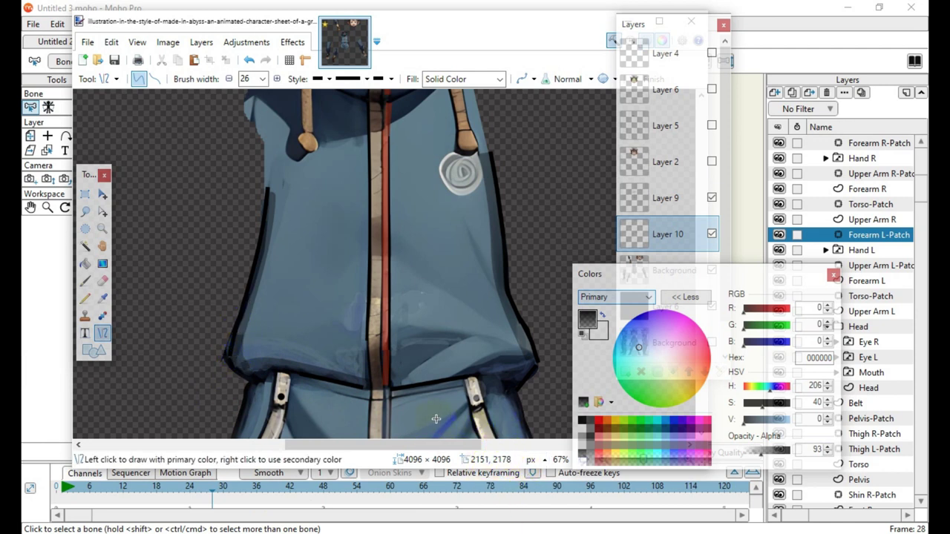
Shade the right half of the waist hem and draw a vertical shading line along the placket's left side
mouse_move(399, 386)
left_mouse_down()
mouse_move(421, 379)
mouse_move(507, 403)
mouse_move(508, 369)
mouse_move(534, 364)
mouse_move(500, 360)
left_mouse_up()
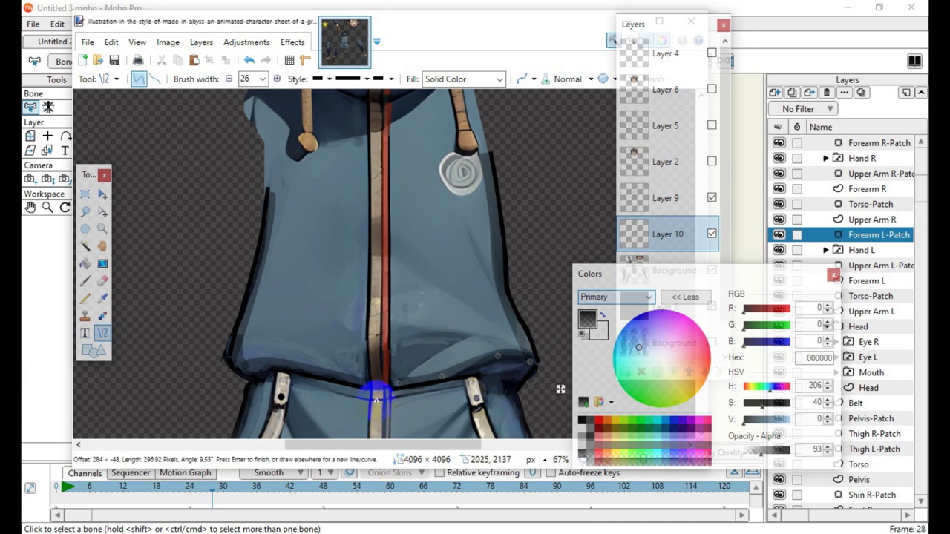
key("Return")
left_click_drag(365, 387, 365, 119)
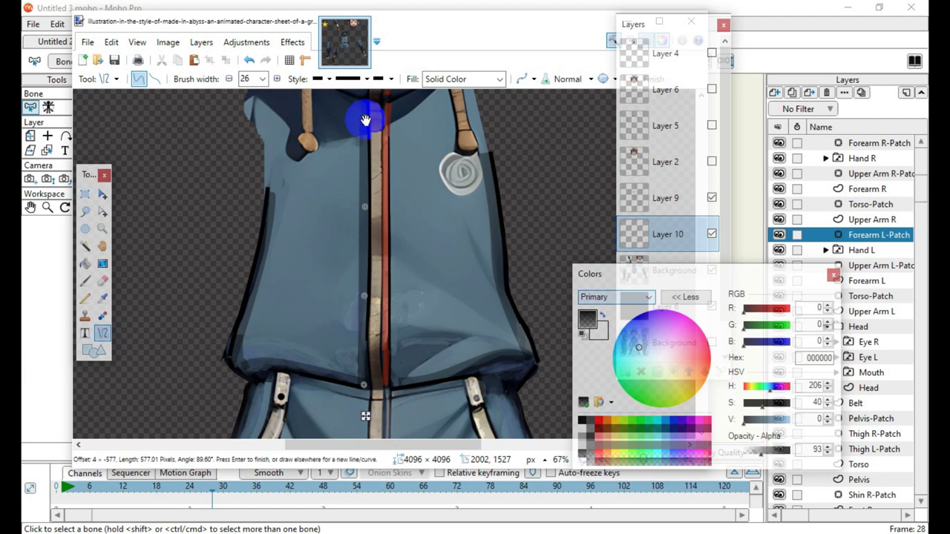
key("Return")
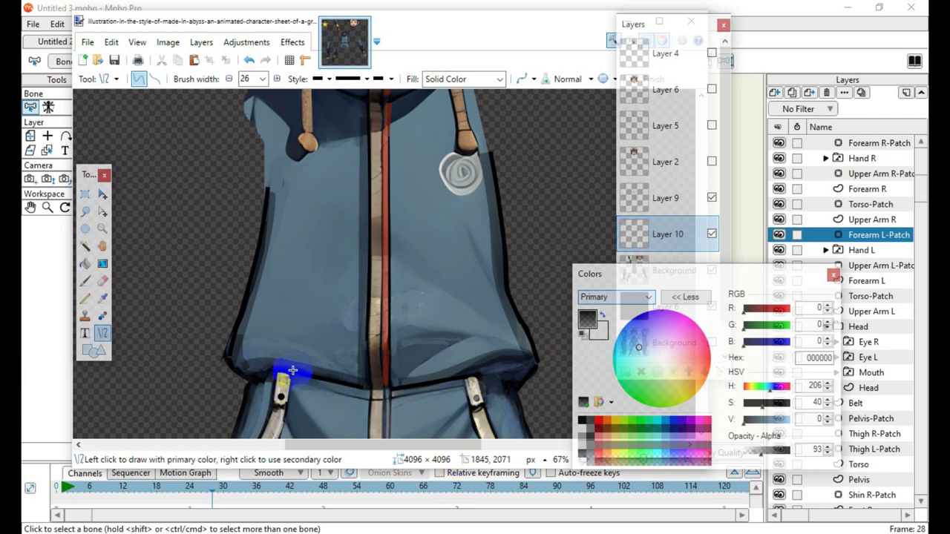
Add a second shading curve above the left hem and a vertical shading line along the placket's right side
mouse_move(292, 364)
left_mouse_down()
mouse_move(365, 377)
mouse_move(306, 368)
mouse_move(290, 362)
mouse_move(291, 349)
mouse_move(282, 352)
mouse_move(361, 376)
mouse_move(337, 365)
mouse_move(291, 428)
mouse_move(290, 354)
mouse_move(248, 354)
left_mouse_up()
mouse_move(312, 357)
left_mouse_down()
mouse_move(304, 347)
mouse_move(276, 361)
left_mouse_up()
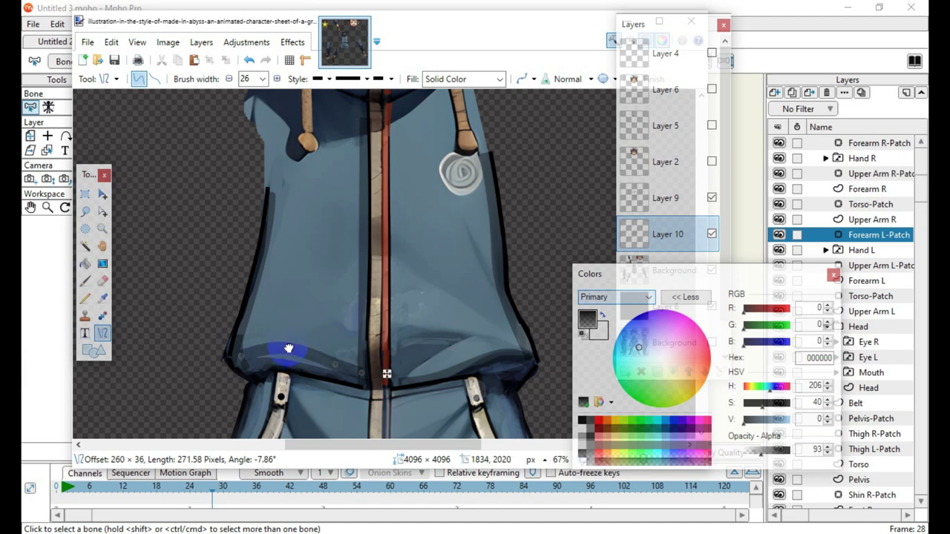
mouse_move(291, 352)
left_mouse_down()
mouse_move(339, 374)
mouse_move(350, 361)
mouse_move(352, 372)
mouse_move(290, 353)
left_mouse_up()
left_click(373, 321)
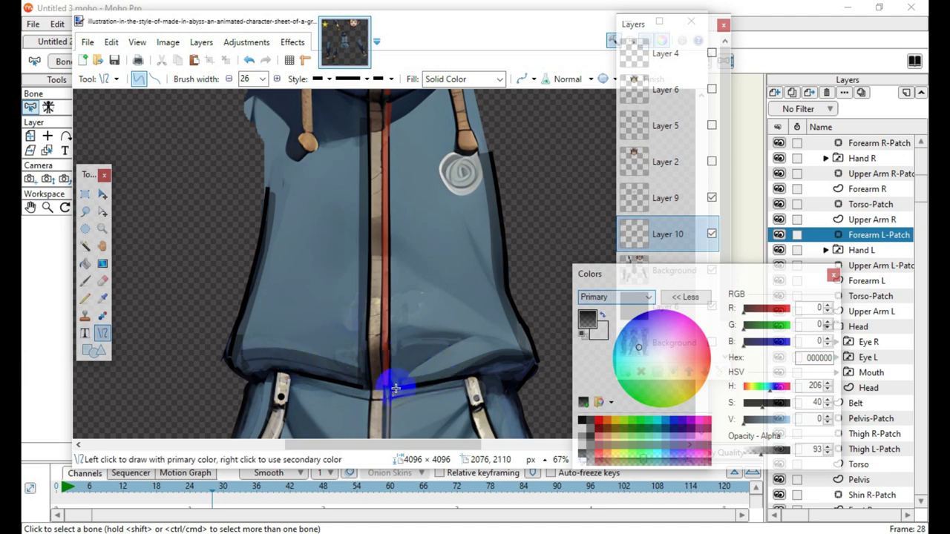
mouse_move(393, 388)
left_mouse_down()
mouse_move(410, 237)
mouse_move(389, 106)
left_mouse_up()
Draw a curve along the collar's lower left edge and set its color to 577891
mouse_move(741, 419)
left_mouse_down()
mouse_move(765, 431)
mouse_move(752, 421)
left_mouse_up()
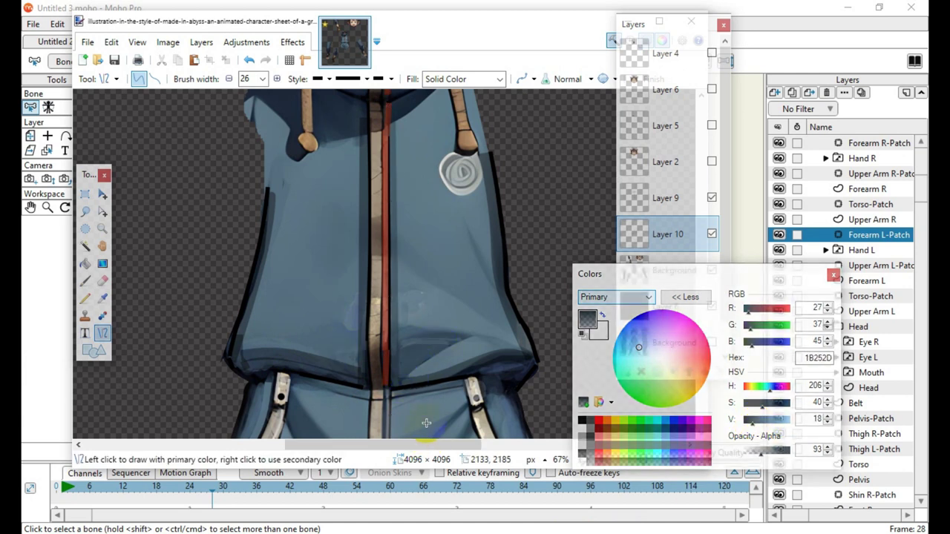
scroll(427, 423, "up", 5)
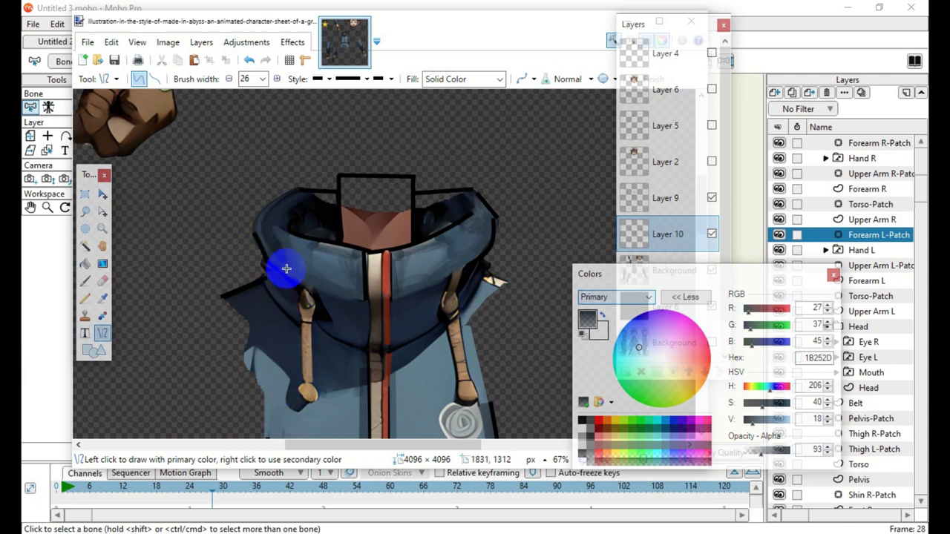
mouse_move(286, 269)
left_mouse_down()
mouse_move(359, 295)
mouse_move(339, 296)
left_mouse_up()
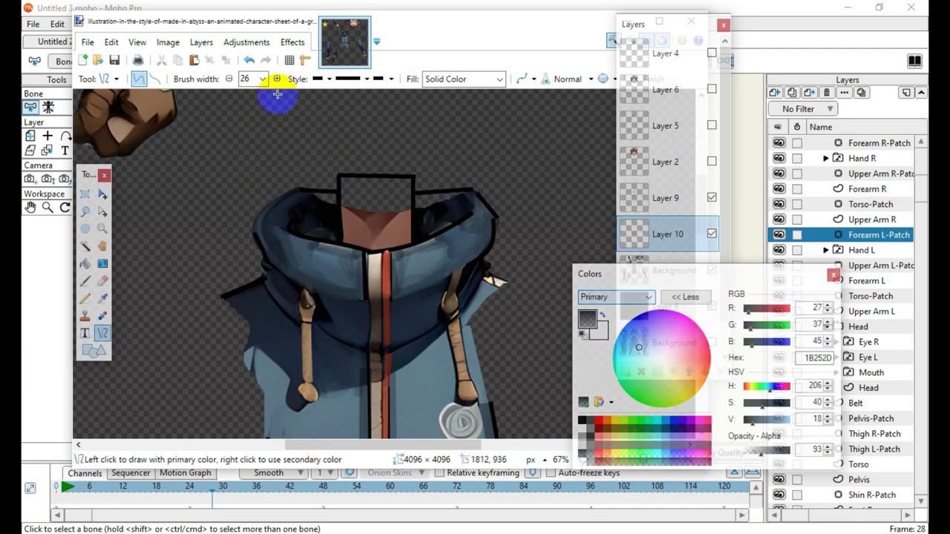
left_click(250, 60)
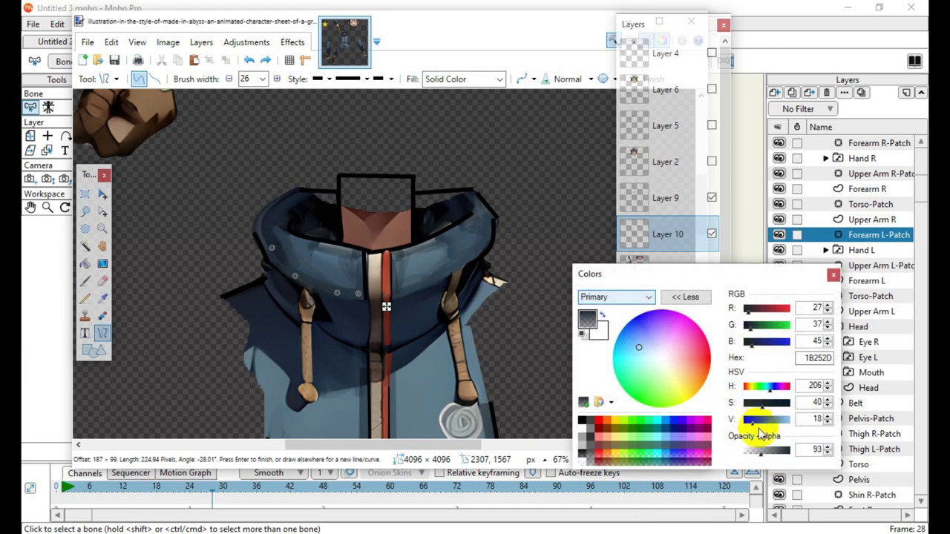
left_click_drag(759, 424, 771, 422)
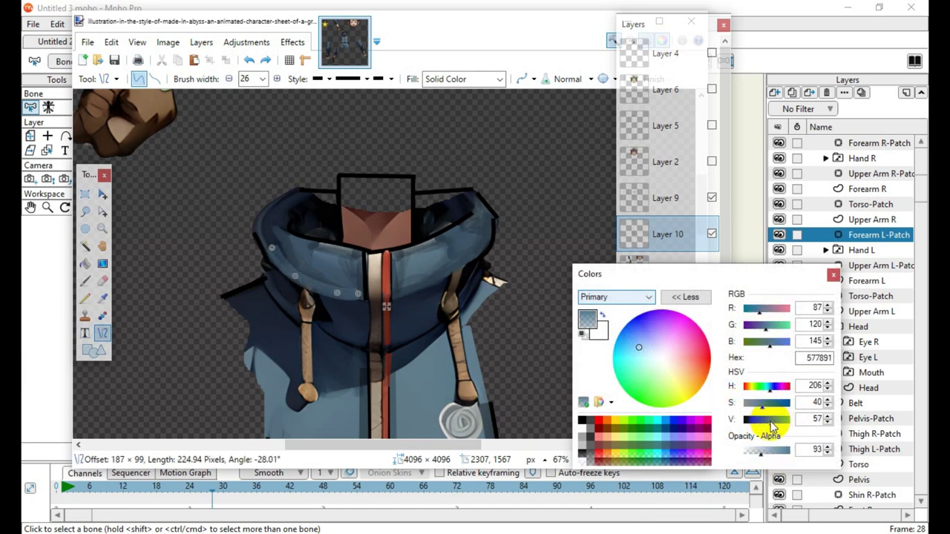
Thin the lower left collar curve to width 7, lower its outer end and set its opacity to 66
left_click(231, 80)
left_click(230, 80)
left_click(230, 80)
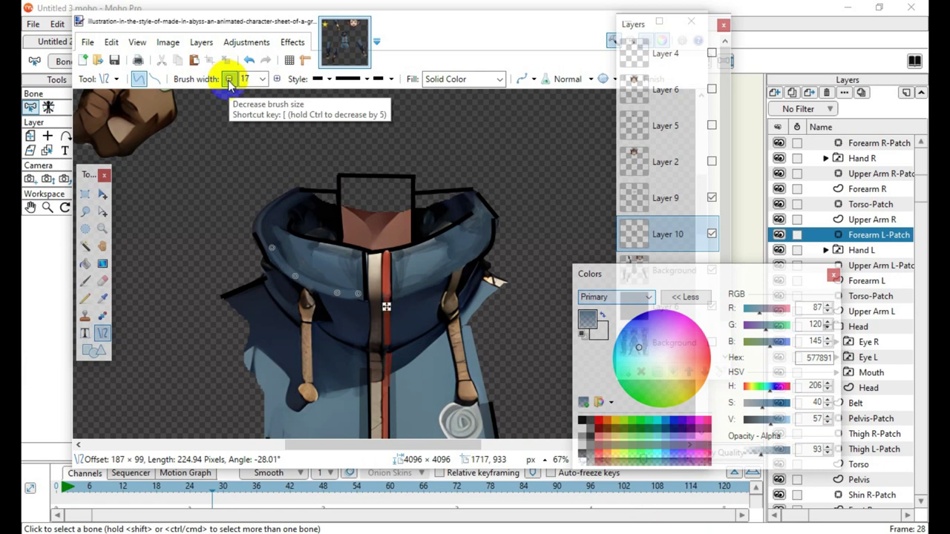
left_click(230, 80)
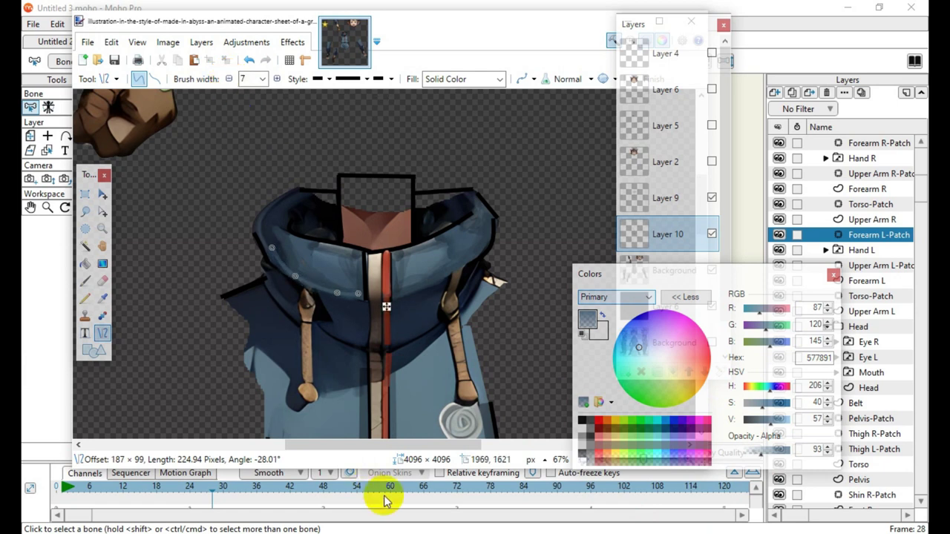
mouse_move(272, 248)
left_mouse_down()
mouse_move(348, 277)
mouse_move(278, 261)
mouse_move(274, 274)
mouse_move(273, 263)
left_mouse_up()
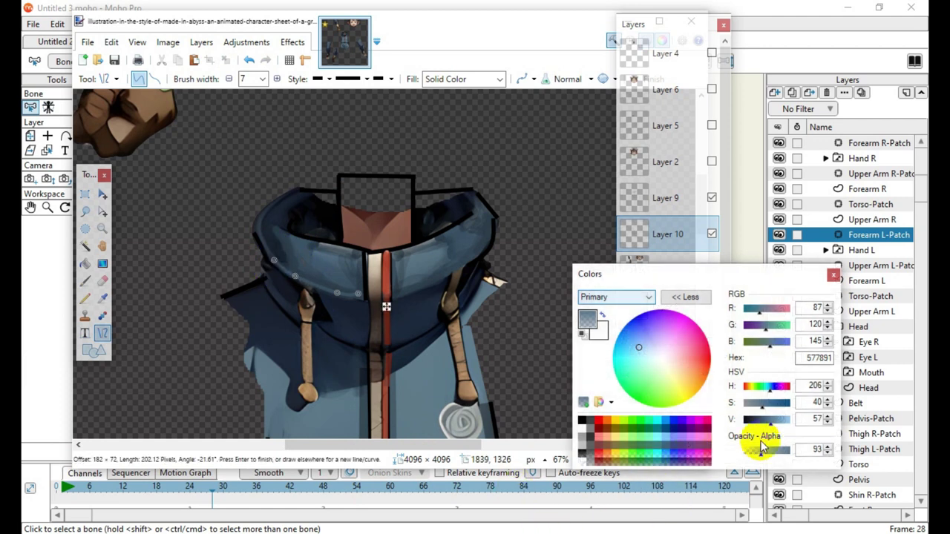
left_click_drag(761, 455, 750, 455)
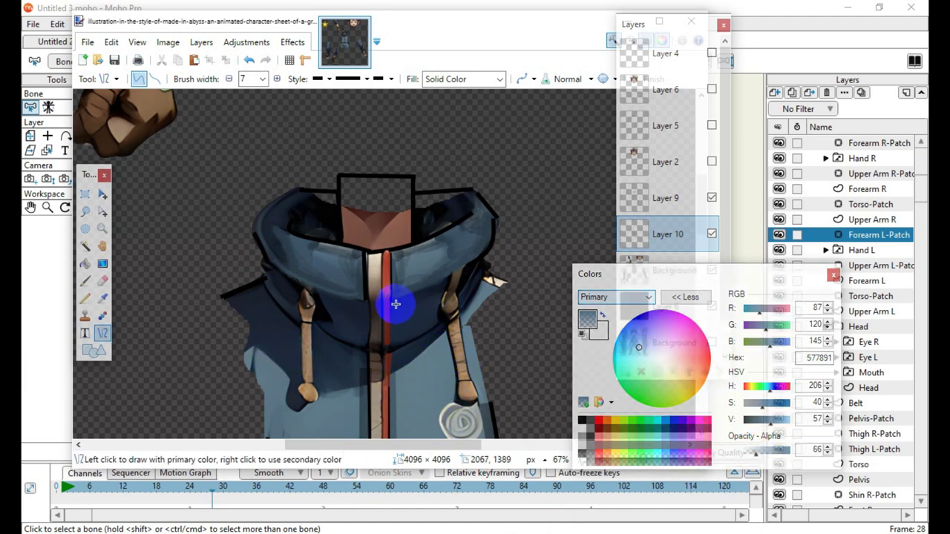
Draw highlight curves along the collar's lower right edge and upper right rim, raising the rim curve's opacity to 178
mouse_move(395, 298)
left_mouse_down()
mouse_move(492, 254)
mouse_move(485, 267)
mouse_move(481, 254)
left_mouse_up()
mouse_move(394, 298)
left_mouse_down()
mouse_move(425, 284)
mouse_move(467, 289)
mouse_move(452, 272)
mouse_move(357, 325)
left_mouse_up()
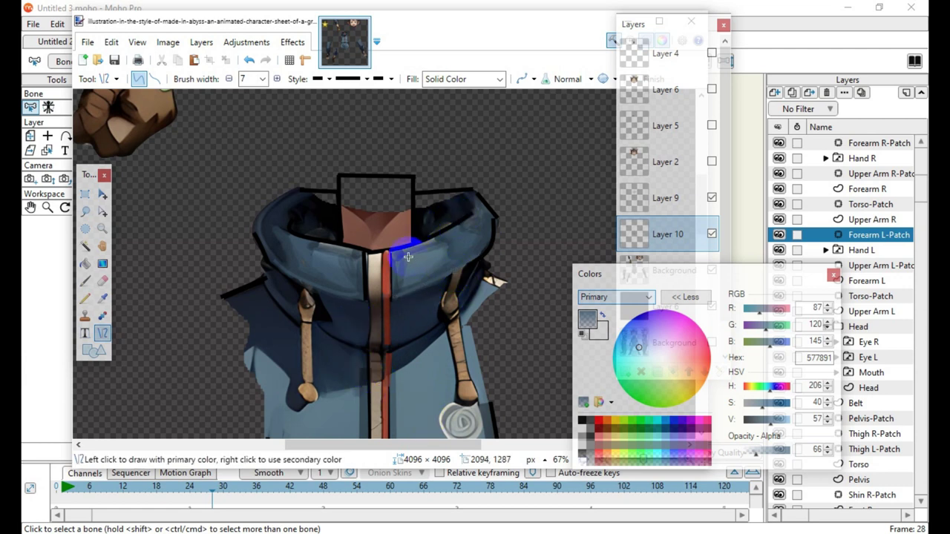
mouse_move(396, 255)
left_mouse_down()
mouse_move(464, 209)
mouse_move(476, 217)
left_mouse_up()
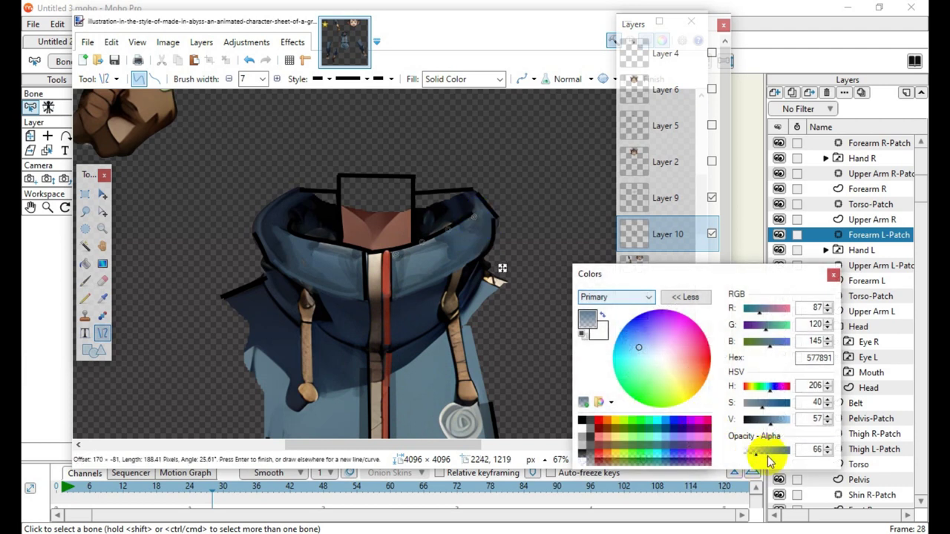
left_click_drag(769, 460, 774, 451)
mouse_move(460, 226)
left_mouse_down()
mouse_move(441, 239)
mouse_move(448, 275)
mouse_move(424, 239)
mouse_move(417, 242)
mouse_move(440, 263)
mouse_move(432, 240)
left_mouse_up()
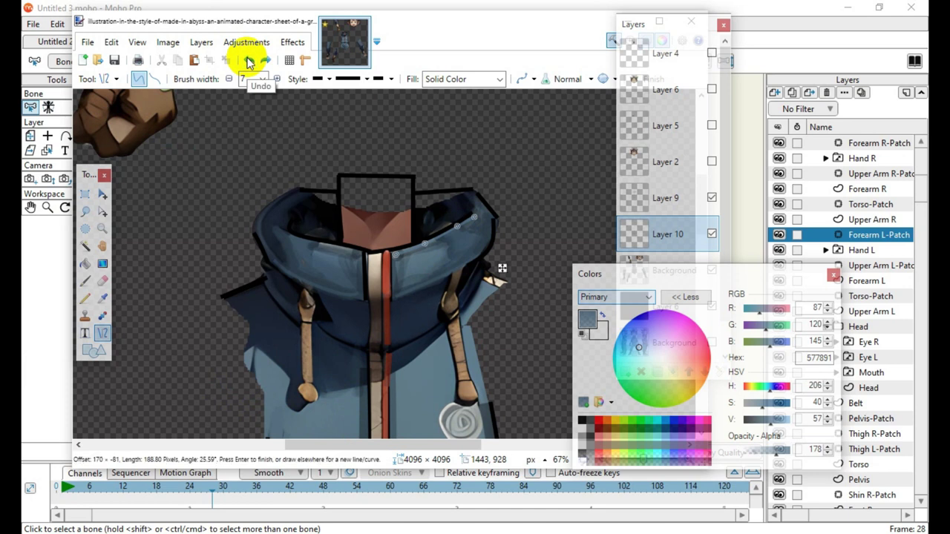
Widen the highlight curve on the collar's upper right rim to 18 and lower its opacity to 109
left_click(277, 78)
left_click(277, 79)
left_click(277, 79)
left_click(277, 78)
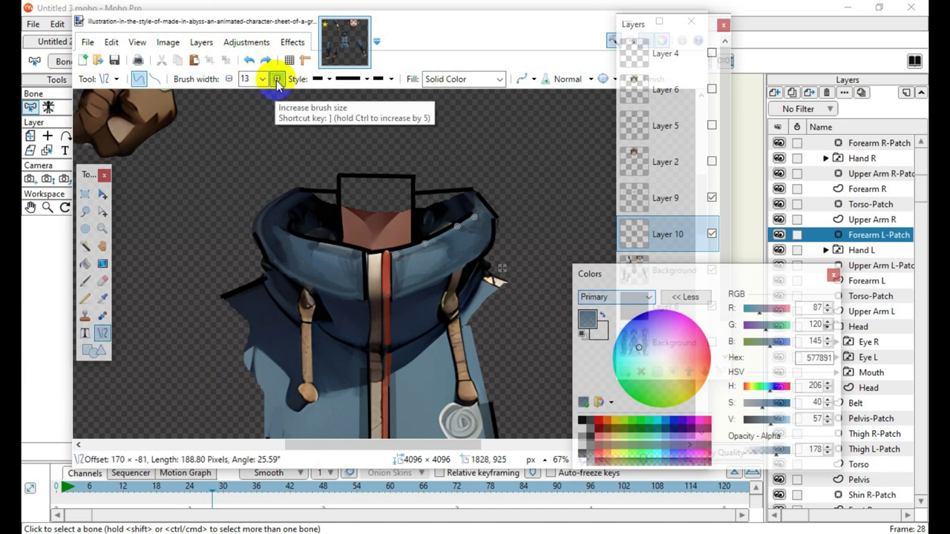
left_click(277, 79)
left_click(277, 79)
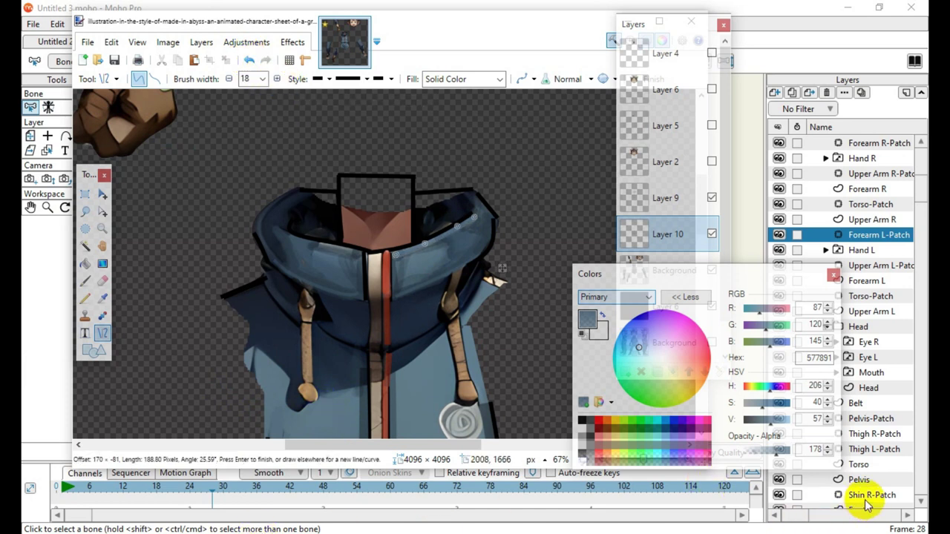
left_click_drag(772, 460, 763, 459)
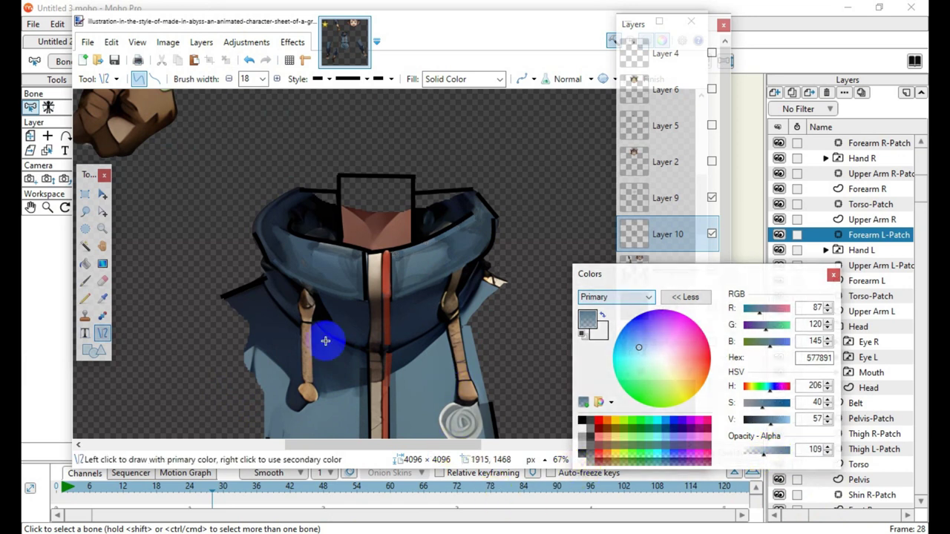
Draw a highlight curve about 184 px long along the collar's upper left rim and a short one beside the left drawstring
left_click_drag(273, 229, 359, 254)
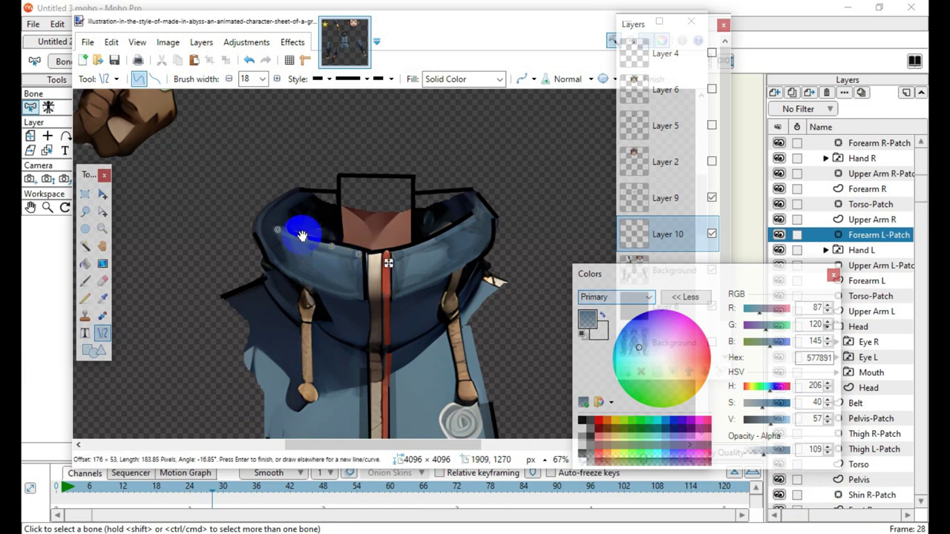
mouse_move(303, 237)
left_mouse_down()
mouse_move(278, 225)
mouse_move(307, 244)
mouse_move(282, 223)
left_mouse_up()
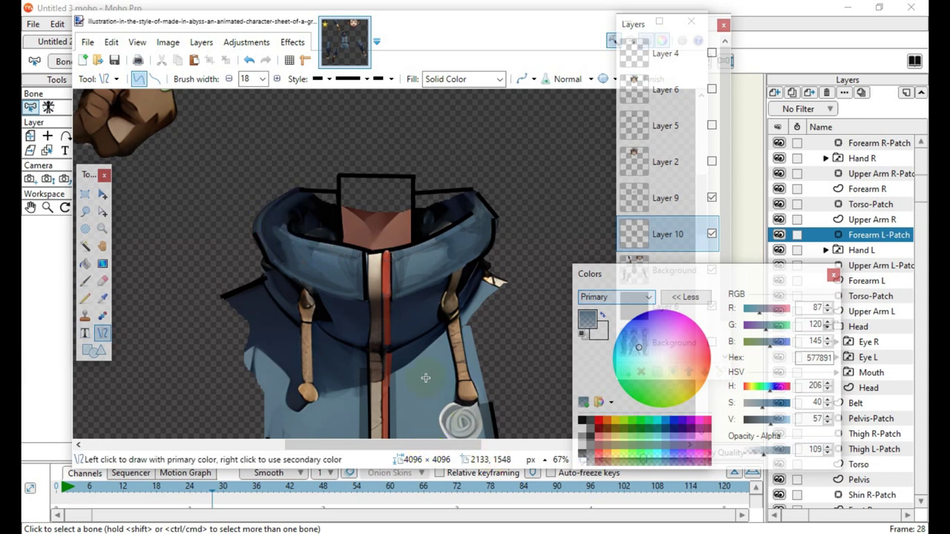
mouse_move(313, 312)
left_mouse_down()
mouse_move(346, 320)
mouse_move(338, 348)
left_mouse_up()
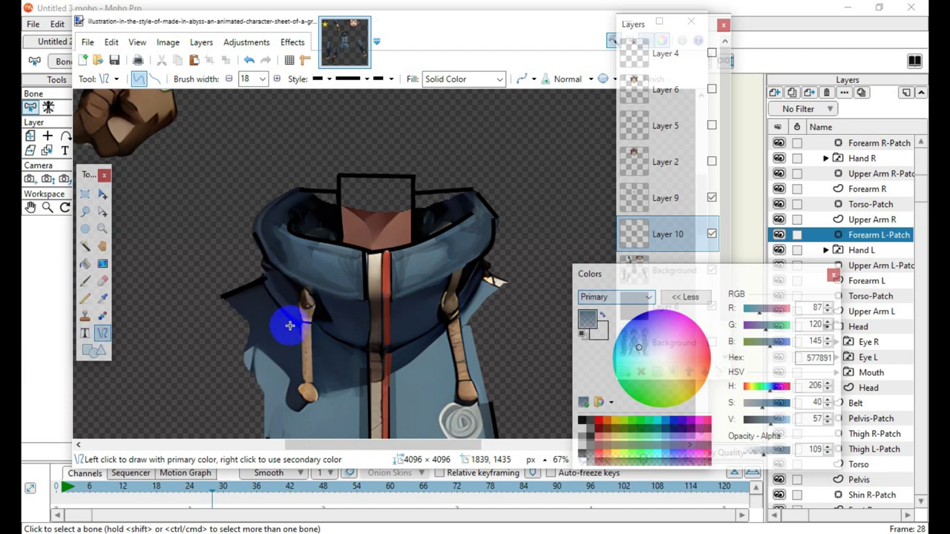
Try a highlight line about 98 px long down the collar's outer left side
left_click_drag(265, 233, 282, 269)
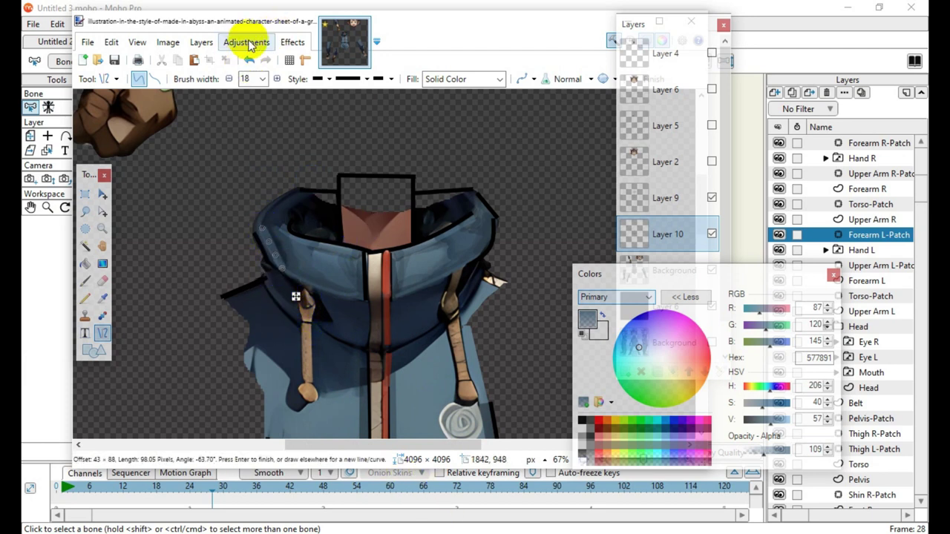
left_click(250, 61)
Draw highlight lines along the jacket's lower left and lower right side edges, the right one about 122 px long
scroll(335, 313, "down", 5)
scroll(314, 386, "down", 3)
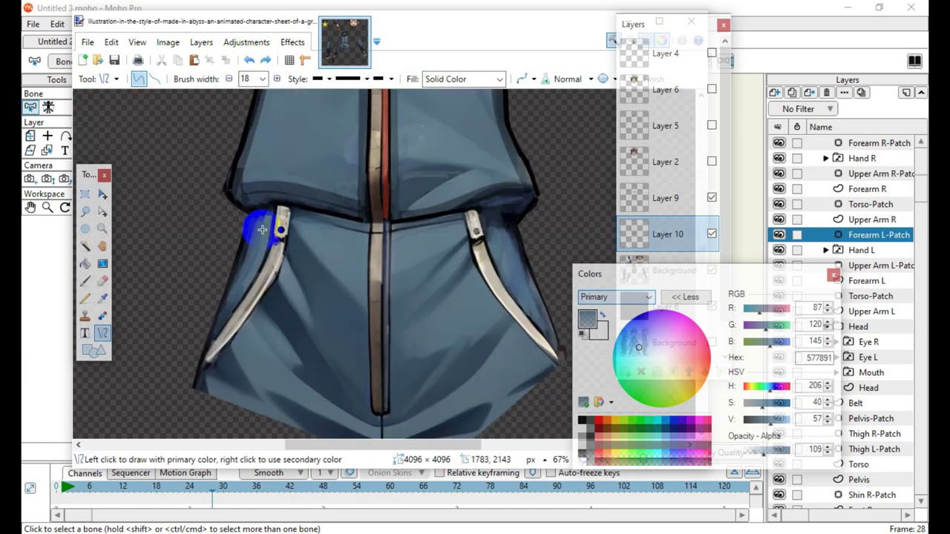
mouse_move(240, 186)
left_mouse_down()
mouse_move(248, 204)
mouse_move(238, 186)
mouse_move(256, 164)
mouse_move(255, 144)
left_mouse_up()
left_click(303, 362)
scroll(282, 415, "up", 3)
scroll(364, 391, "down", 3)
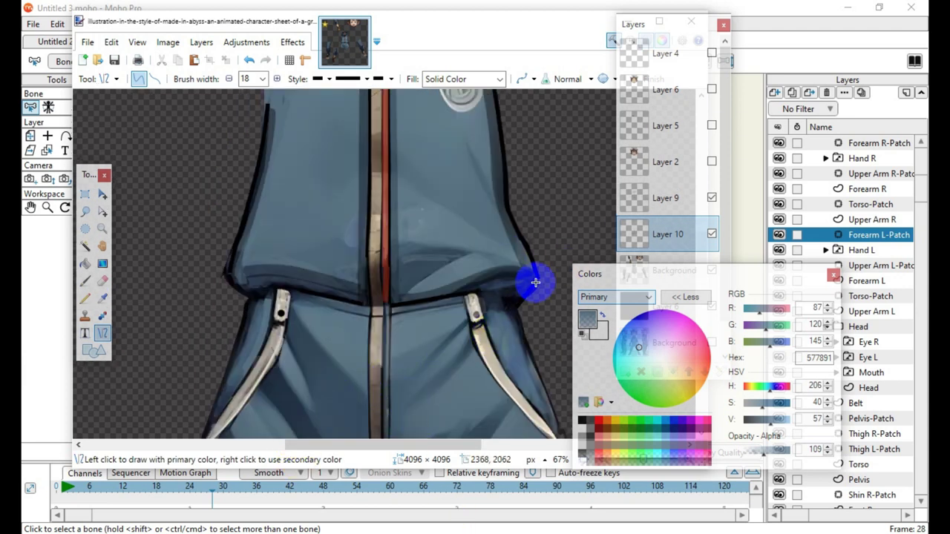
left_click_drag(501, 226, 530, 275)
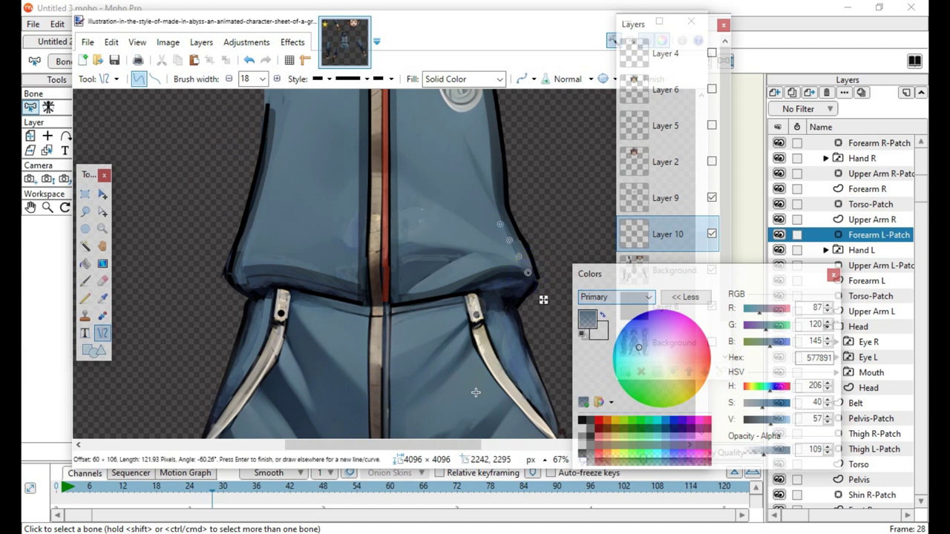
Draw a highlight about 32 px long beside the right pocket trim and one about 144 px long along the left waist seam
mouse_move(510, 314)
left_mouse_down()
mouse_move(530, 377)
mouse_move(519, 326)
mouse_move(500, 297)
mouse_move(504, 325)
mouse_move(501, 301)
mouse_move(516, 314)
mouse_move(491, 308)
left_mouse_up()
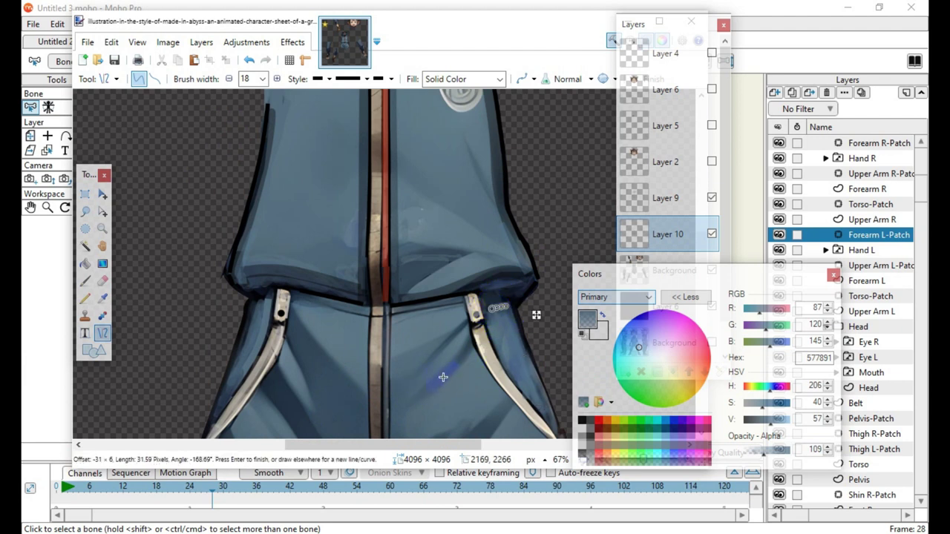
left_click(444, 377)
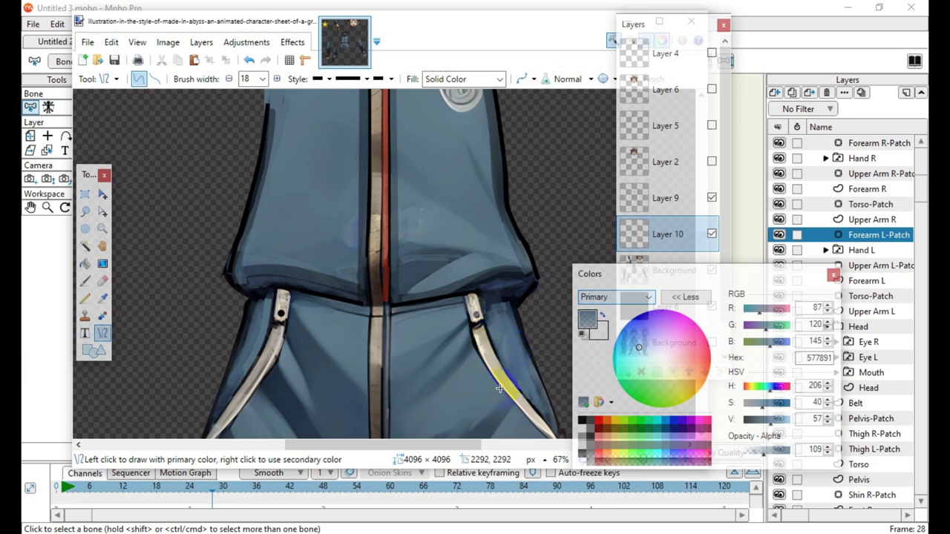
left_click_drag(301, 303, 369, 318)
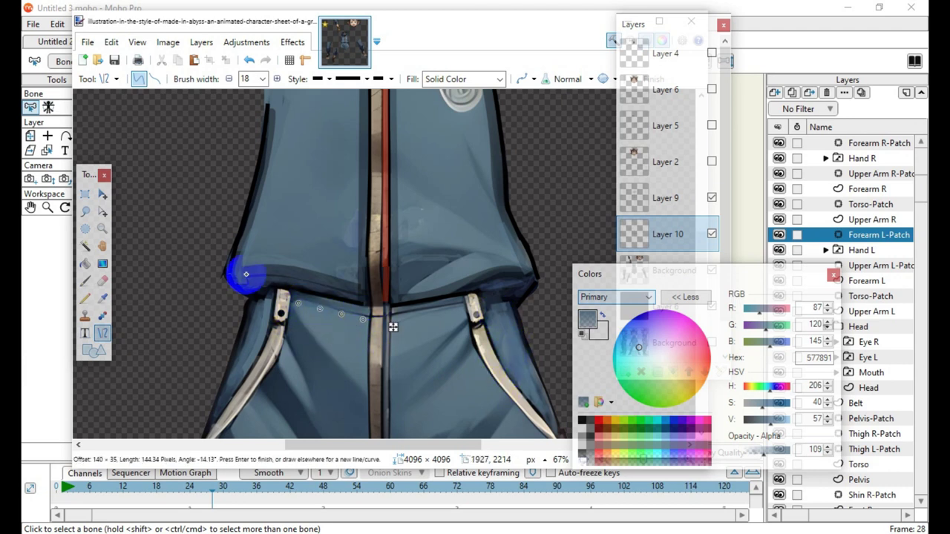
left_click(243, 273)
Draw a highlight curve about 248 px long along the left hem, setting its color to 6E97B7 and brush width to 5
left_click_drag(260, 282, 386, 288)
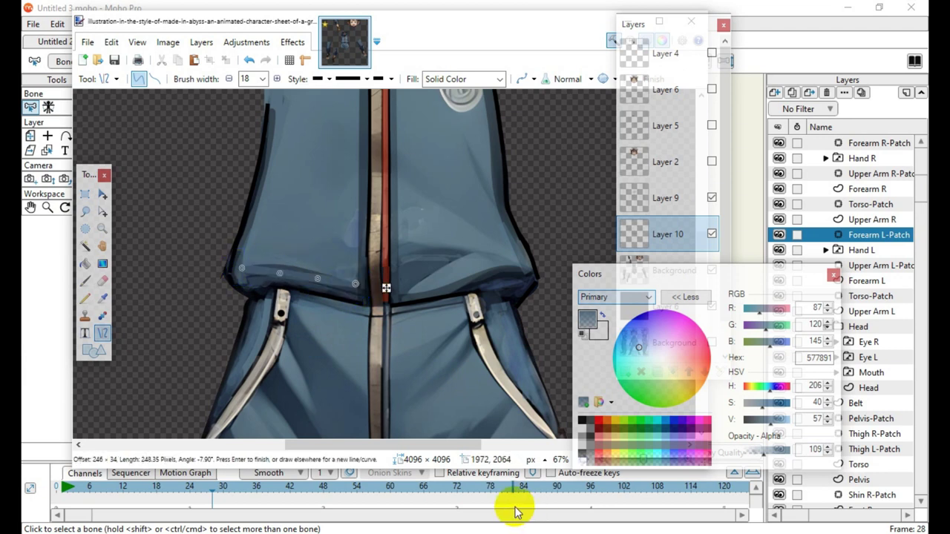
left_click(778, 421)
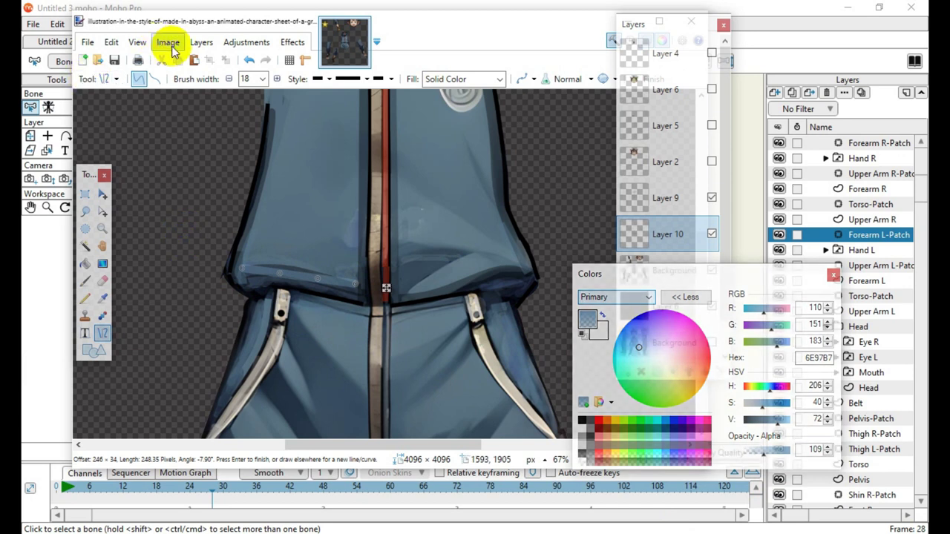
left_click(231, 80)
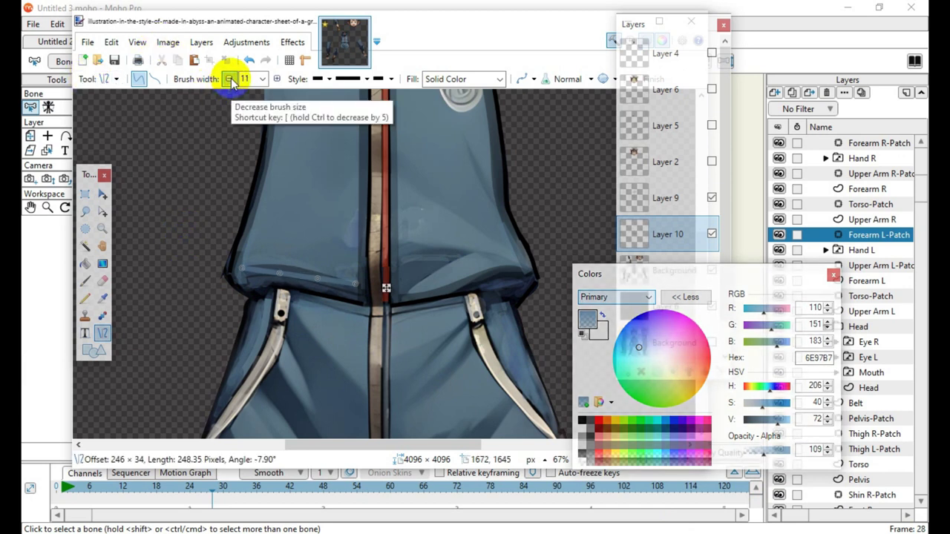
left_click(230, 80)
left_click(230, 80)
left_click(230, 79)
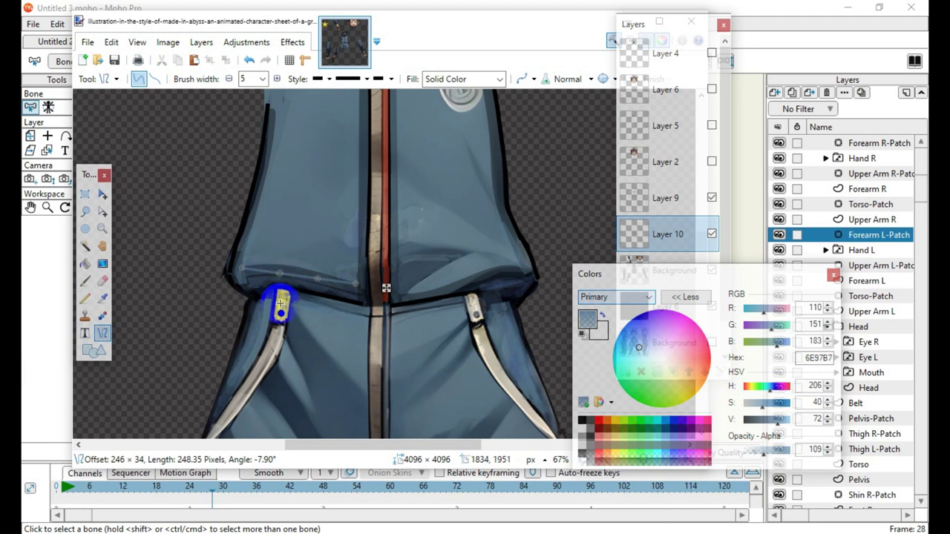
Raise the two middle points of the left hem highlight so it follows the fold, and finish the curve
left_click_drag(280, 273, 281, 262)
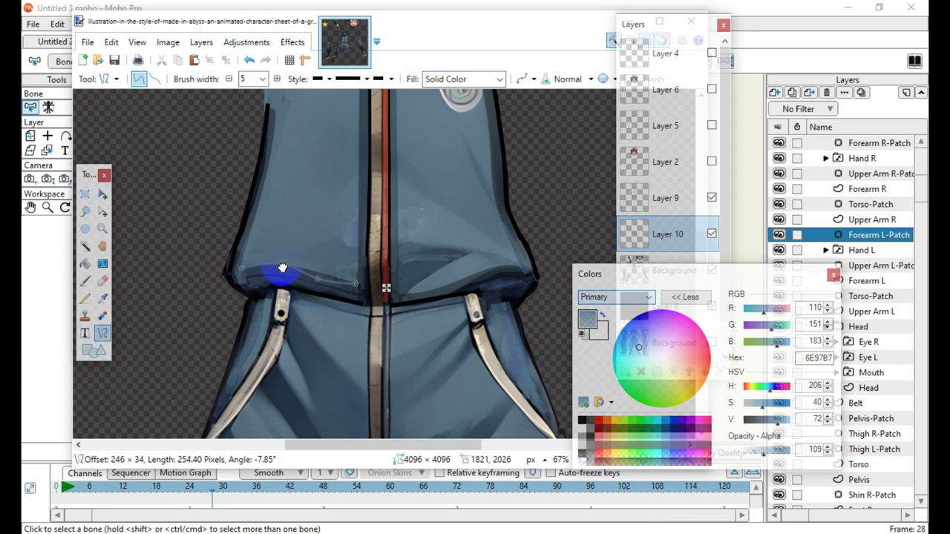
left_click_drag(317, 279, 325, 274)
left_click(245, 410)
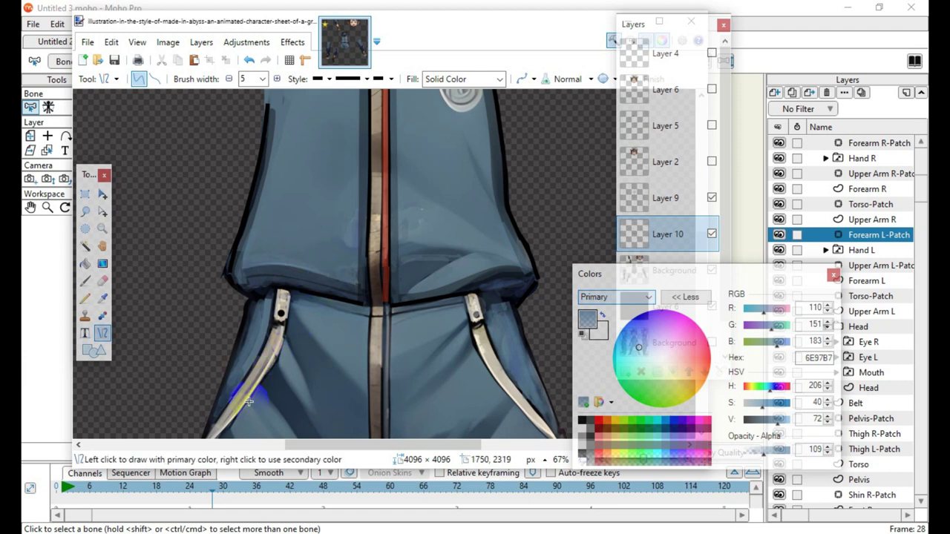
Draw a highlight about 187 px long along the right hem fold and add a short one toward its outer end
scroll(284, 437, "up", 3)
scroll(291, 416, "down", 3)
left_click_drag(435, 287, 487, 270)
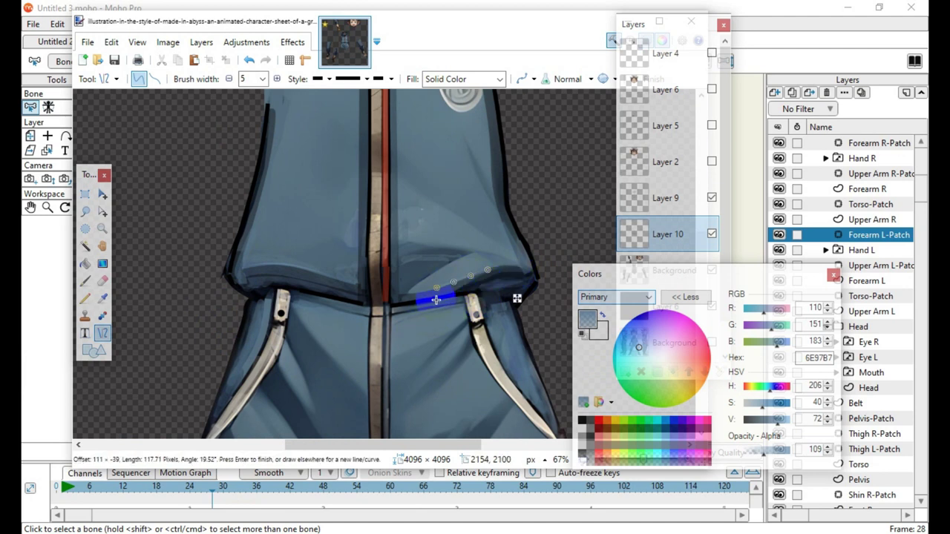
left_click_drag(435, 288, 414, 294)
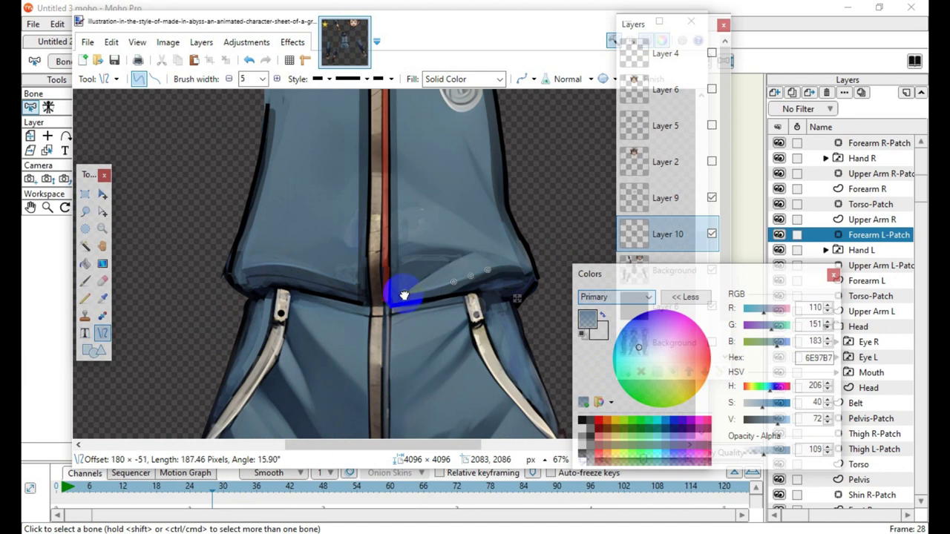
key("Return")
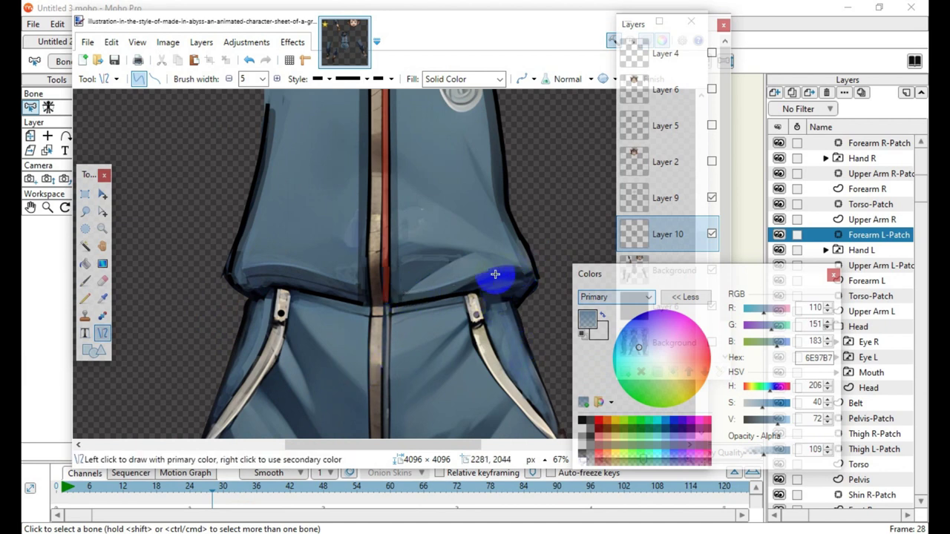
mouse_move(486, 276)
left_mouse_down()
mouse_move(502, 262)
mouse_move(529, 272)
mouse_move(510, 272)
mouse_move(518, 269)
left_mouse_up()
key("Return")
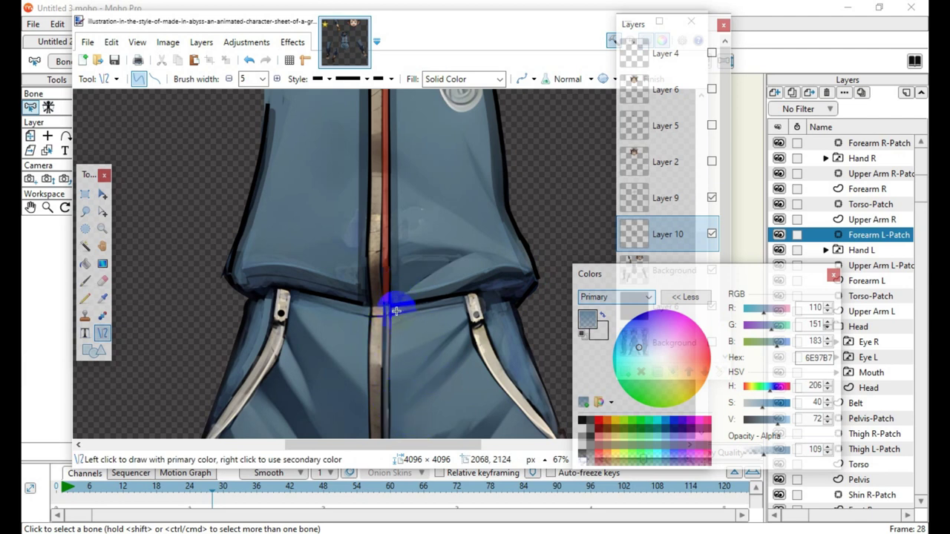
Draw vertical highlight lines up the placket's left edge, about 104 px near the hem and a longer one above it
left_click_drag(364, 300, 364, 252)
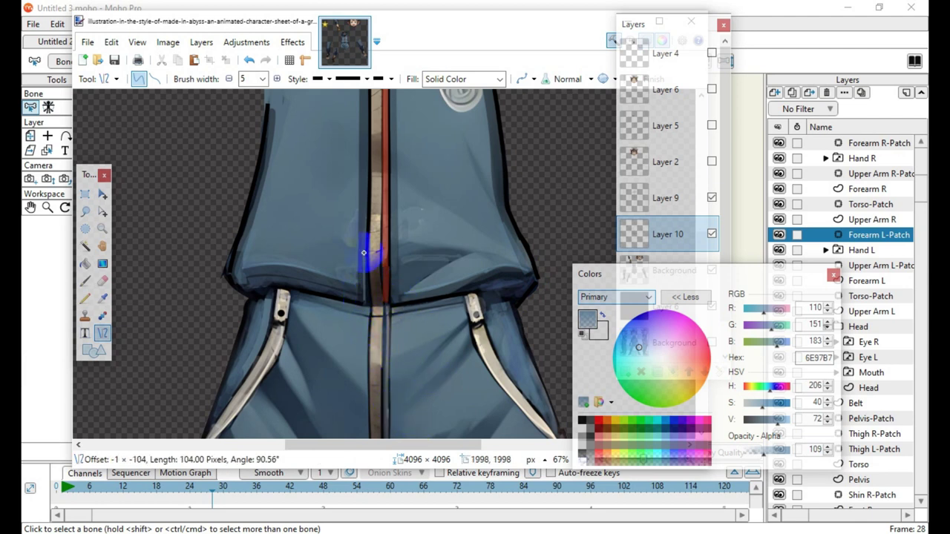
key("Return")
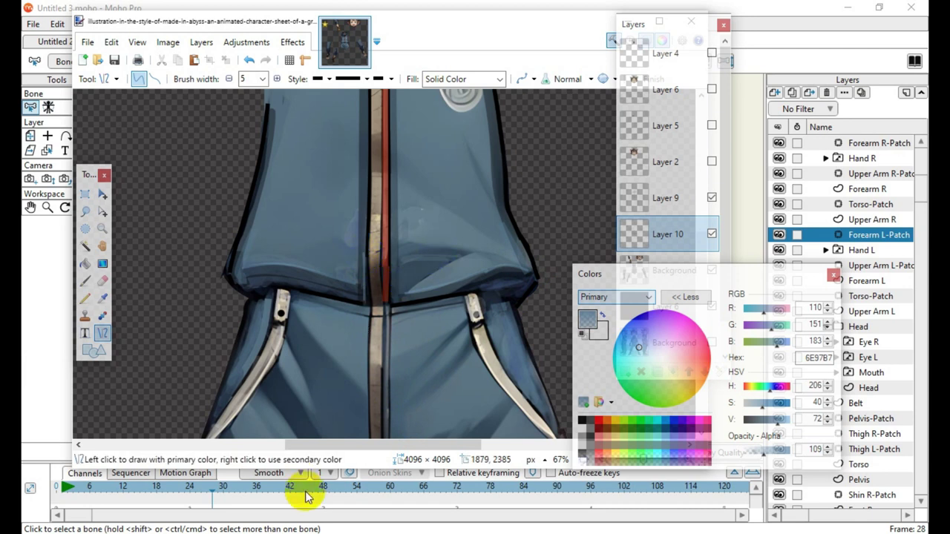
scroll(414, 392, "up", 3)
scroll(371, 388, "down", 3)
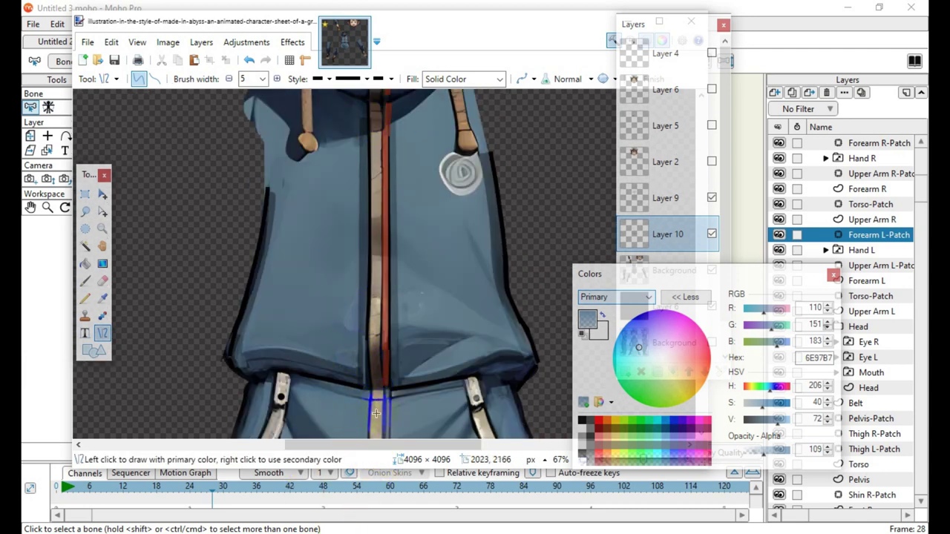
mouse_move(364, 339)
left_mouse_down()
mouse_move(365, 126)
mouse_move(370, 163)
mouse_move(367, 134)
mouse_move(367, 152)
left_mouse_up()
key("Return")
Draw a vertical line about 379 px long in orange FF6A00 along the right edge of the lower placket strip
scroll(364, 416, "down", 4)
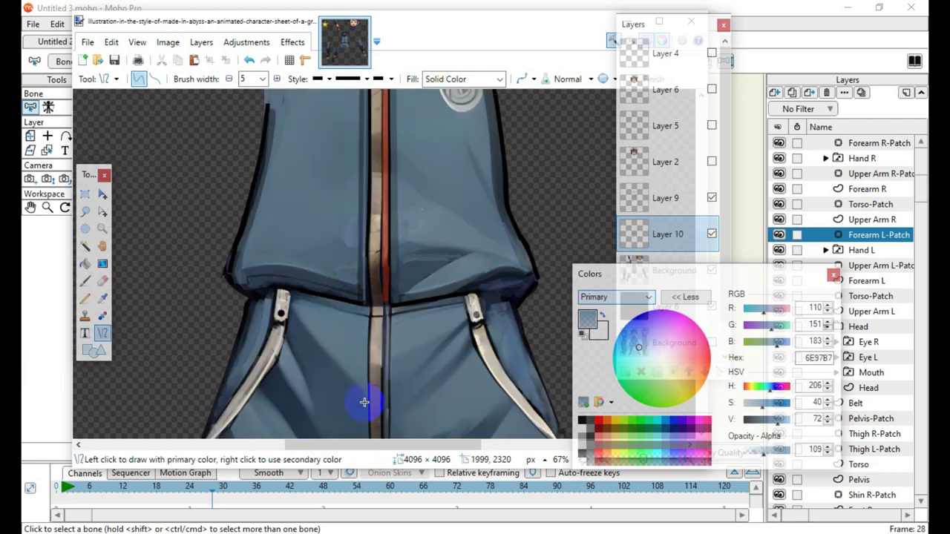
scroll(398, 374, "up", 2)
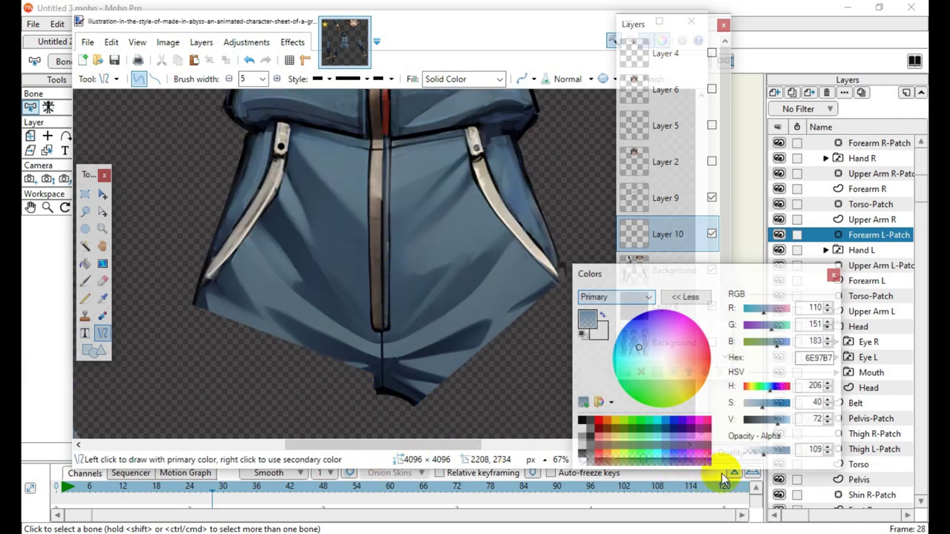
left_click(599, 431)
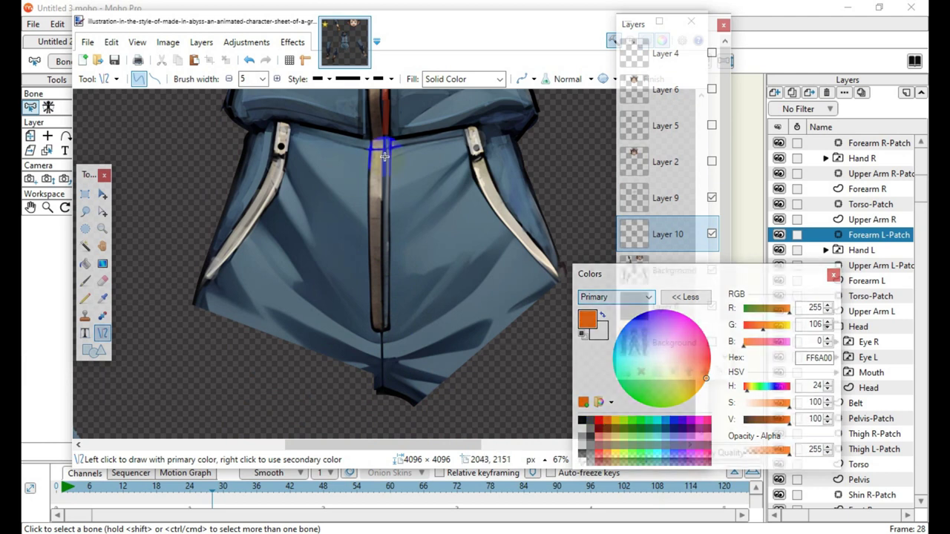
left_click_drag(386, 150, 388, 326)
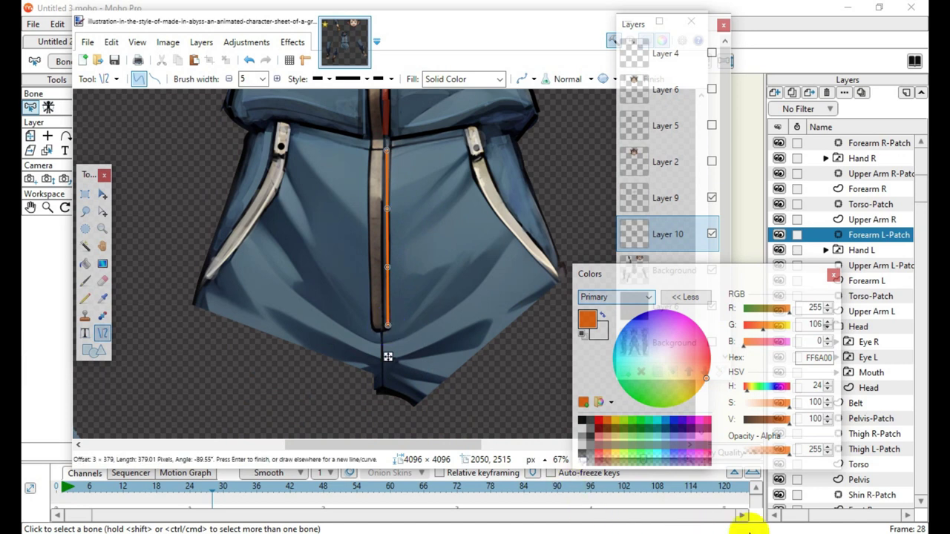
Widen the lower placket's orange line to 13 and set its opacity to 116
left_click(768, 455)
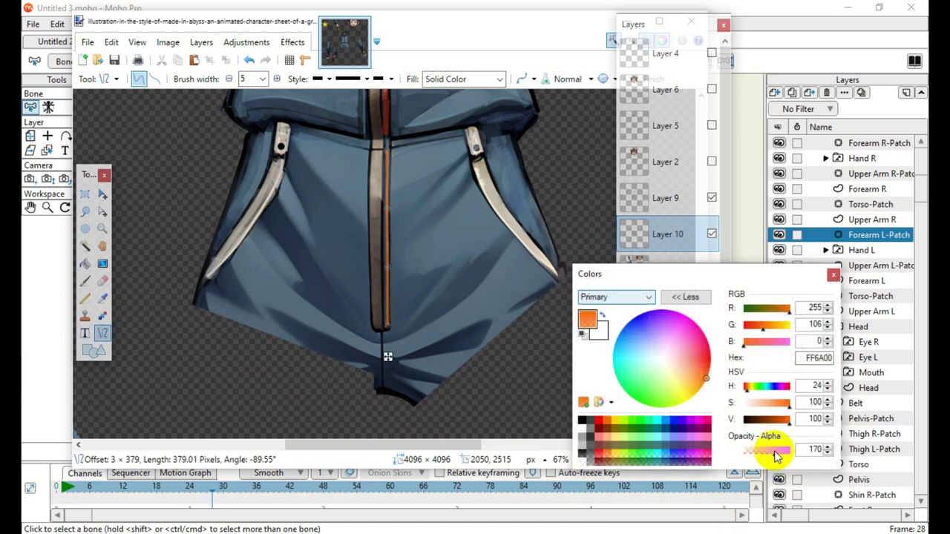
triple_click(278, 79)
triple_click(278, 79)
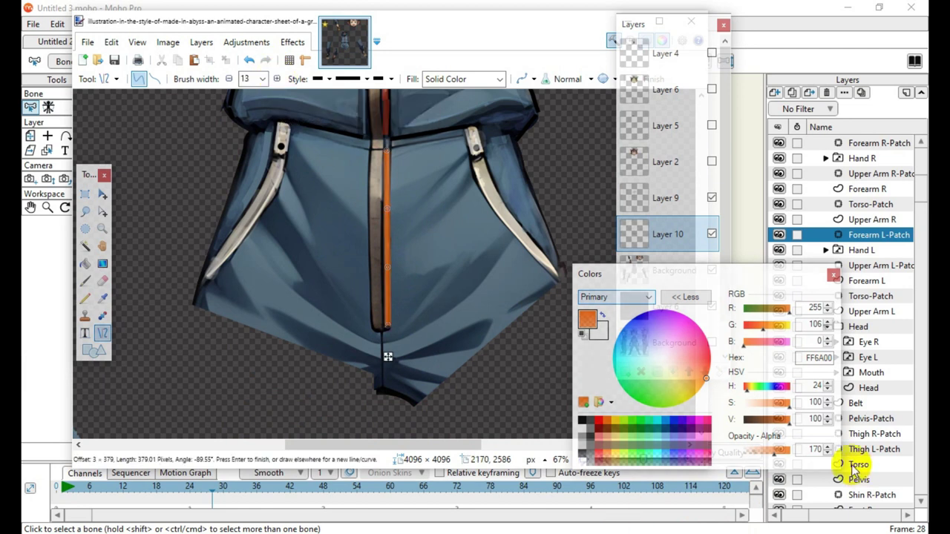
left_click_drag(772, 455, 758, 456)
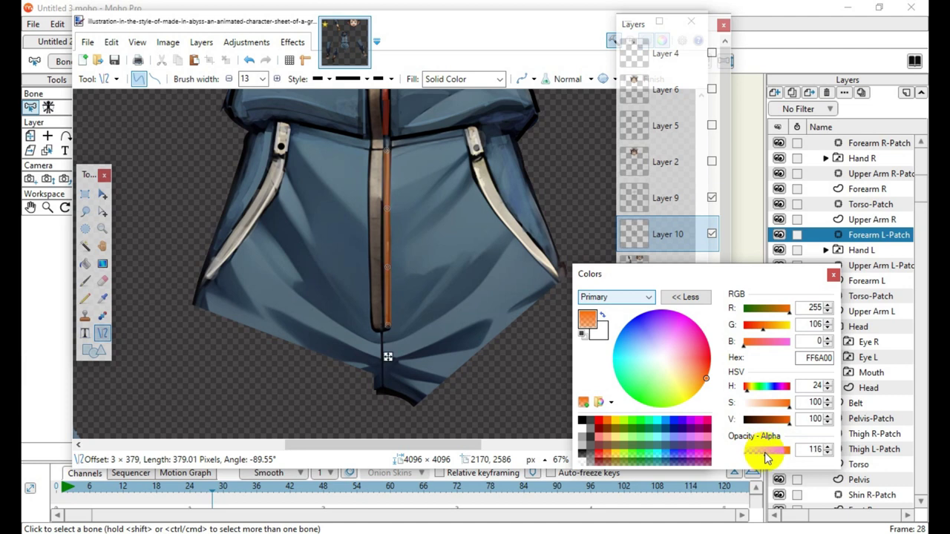
left_click(319, 153)
Add a short orange stroke at the waist seam to extend the lower placket's orange line up to the jacket hem
scroll(401, 297, "up", 3)
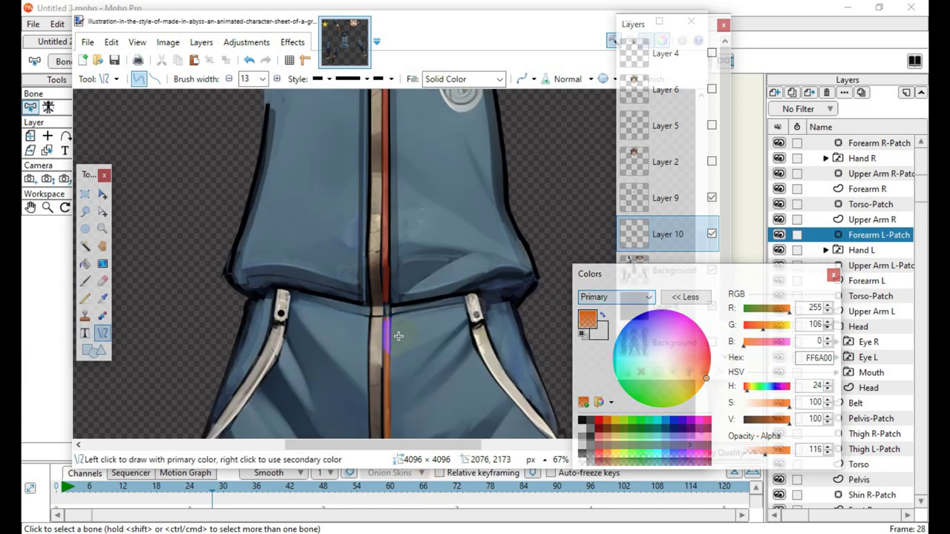
left_click_drag(387, 315, 385, 305)
left_click(451, 245)
scroll(380, 433, "up", 3)
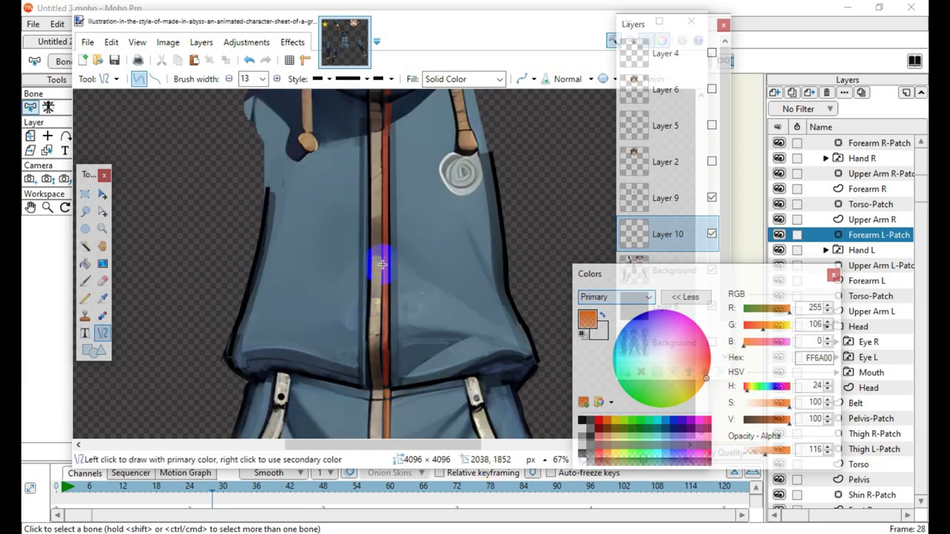
Draw two orange lines about 88 px and 109 px long along the middle of the jacket placket's right edge, at brush width 10
left_click_drag(385, 240, 386, 312)
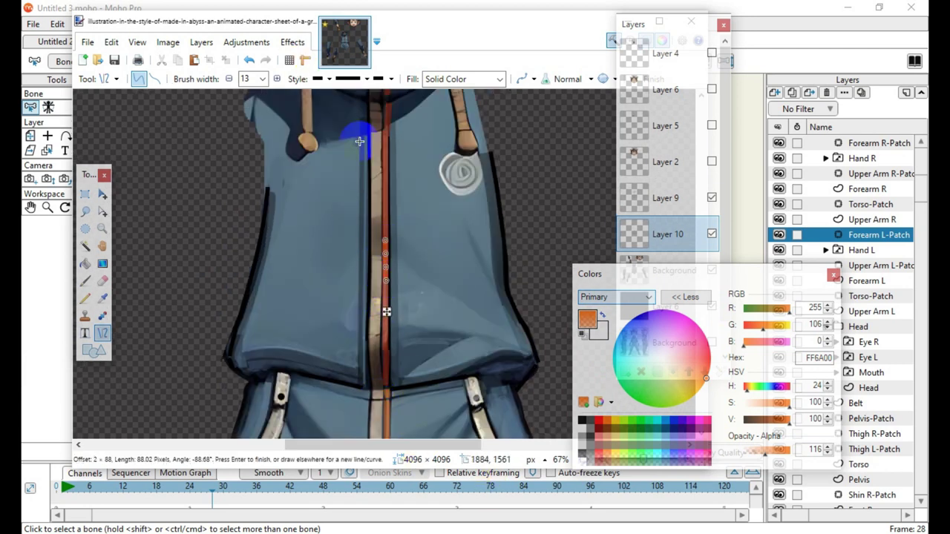
left_click(228, 80)
left_click(228, 79)
left_click(229, 80)
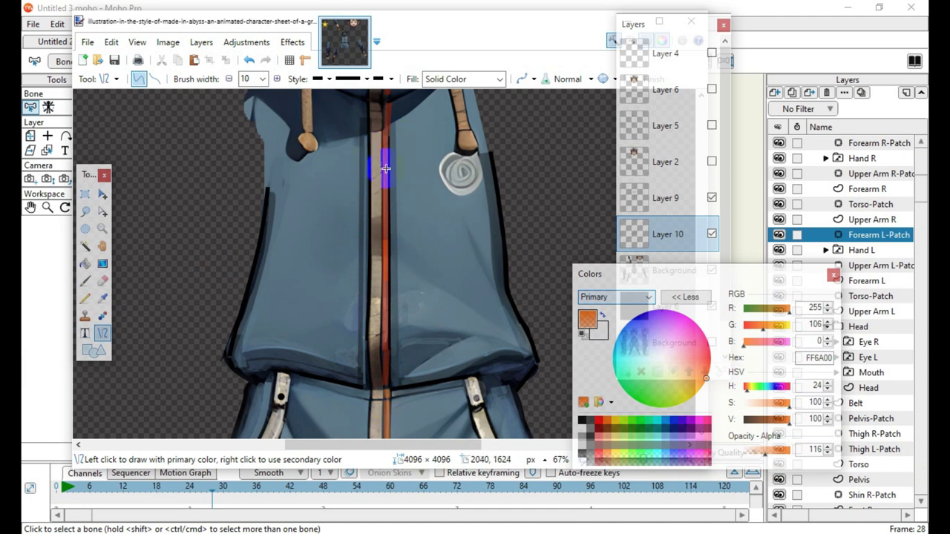
left_click_drag(385, 143, 385, 169)
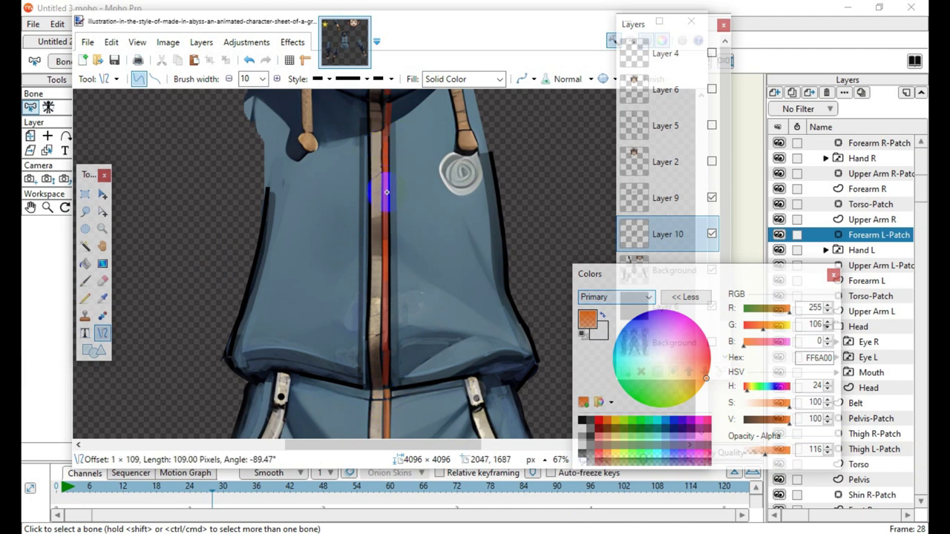
left_click_drag(386, 192, 386, 223)
key("Return")
Draw orange strokes down the collar section of the placket with the opacity set to 209
scroll(346, 433, "up", 2)
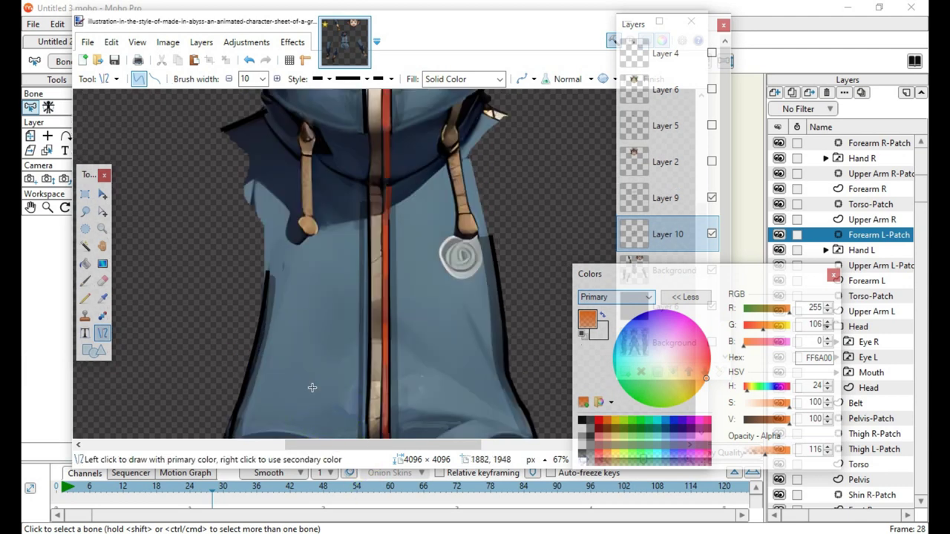
scroll(312, 387, "up", 2)
left_click_drag(386, 256, 389, 321)
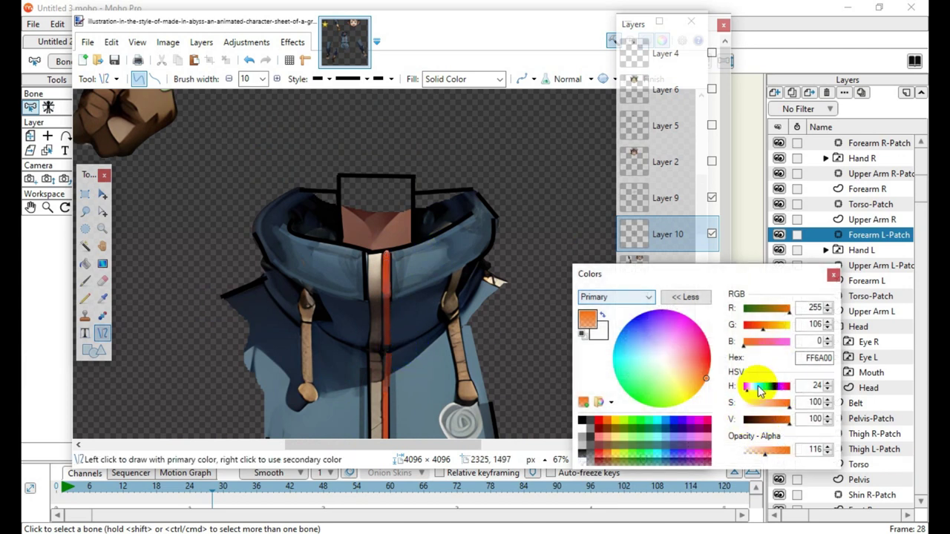
left_click(776, 456)
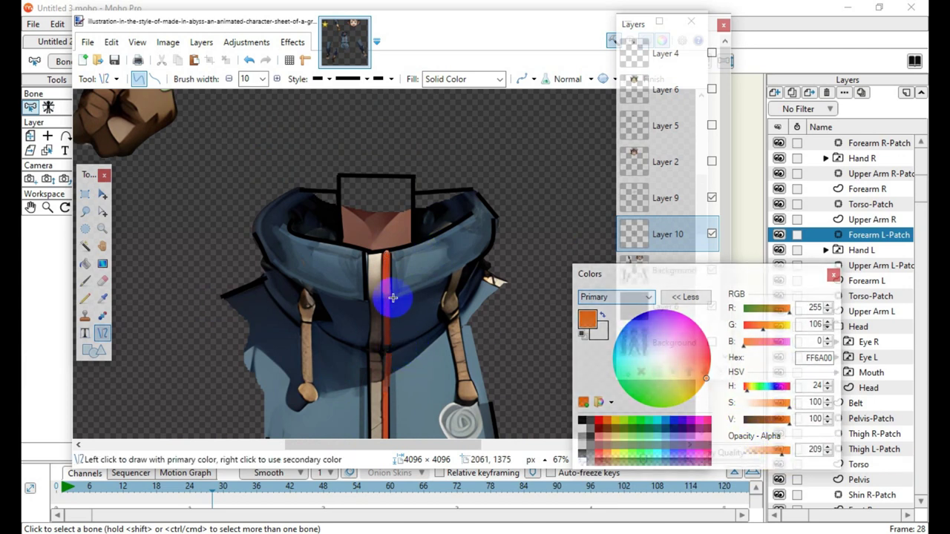
left_click_drag(387, 295, 386, 332)
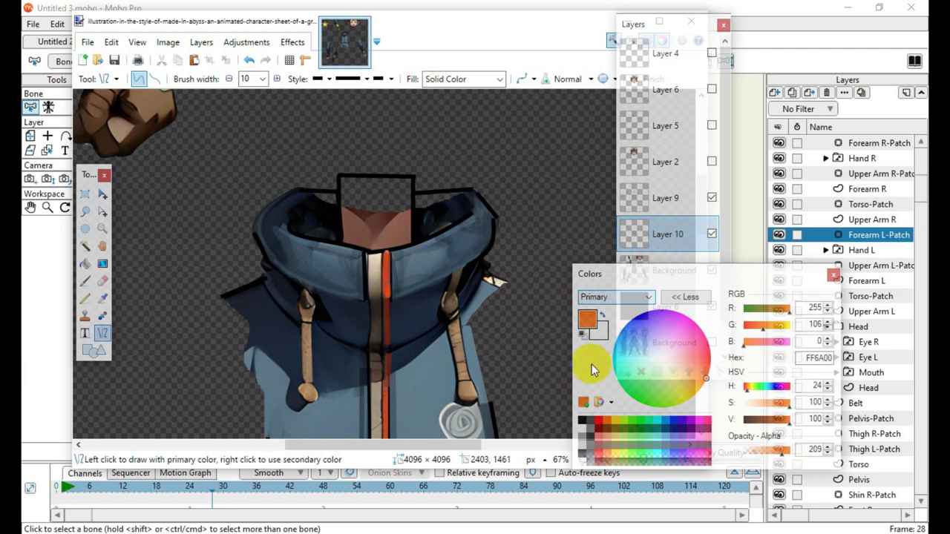
Add orange strokes up the jacket's placket edge between the hem and chest, setting the opacity to 182
scroll(505, 343, "down", 2)
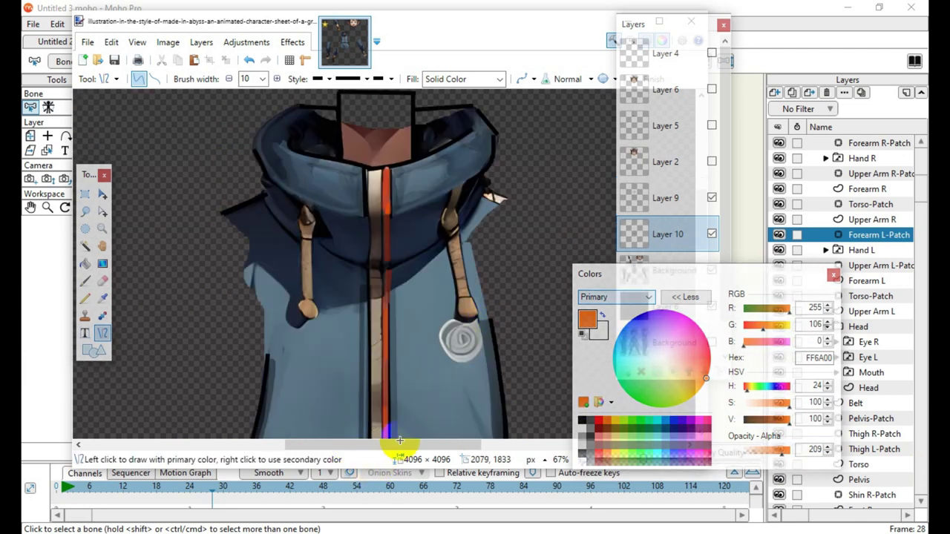
scroll(455, 339, "down", 3)
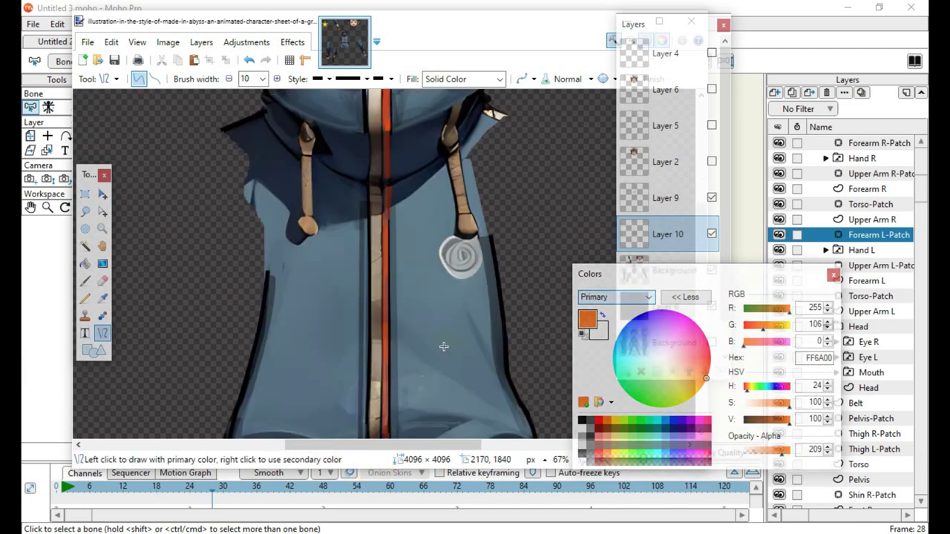
scroll(445, 339, "down", 3)
left_click_drag(387, 436, 381, 254)
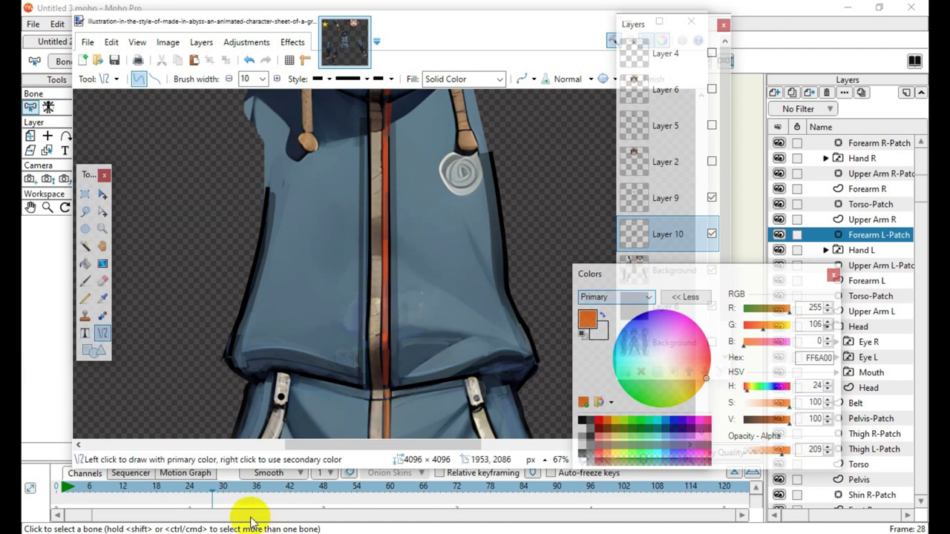
left_click_drag(362, 388, 362, 387)
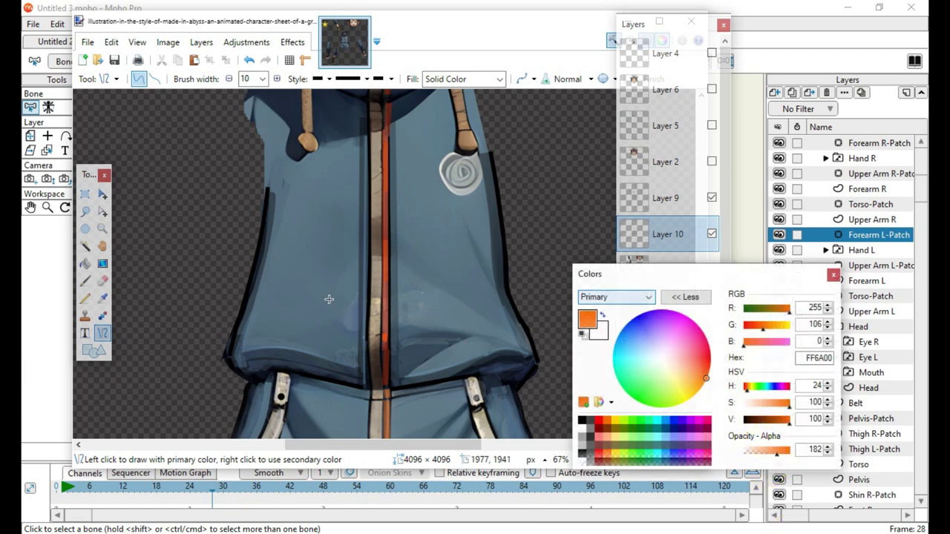
left_click_drag(392, 235, 392, 236)
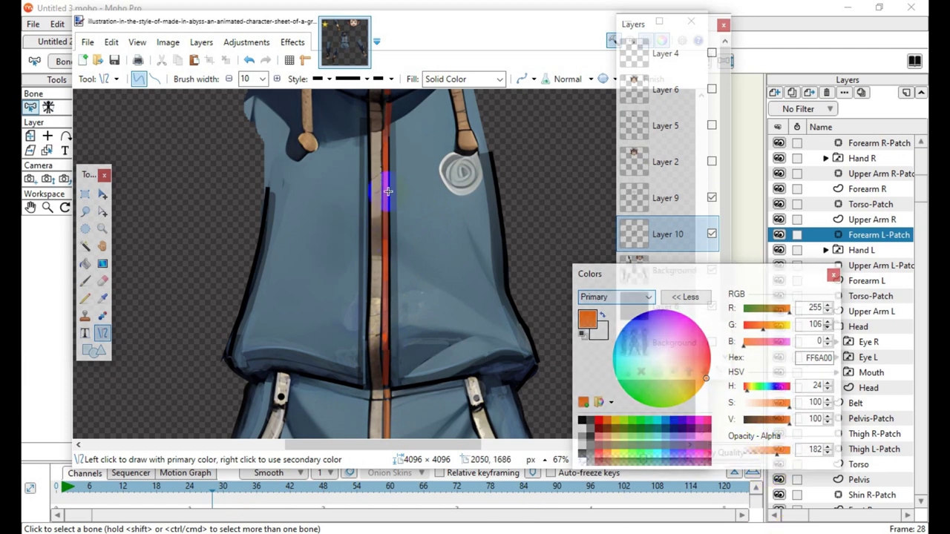
left_click_drag(385, 193, 383, 133)
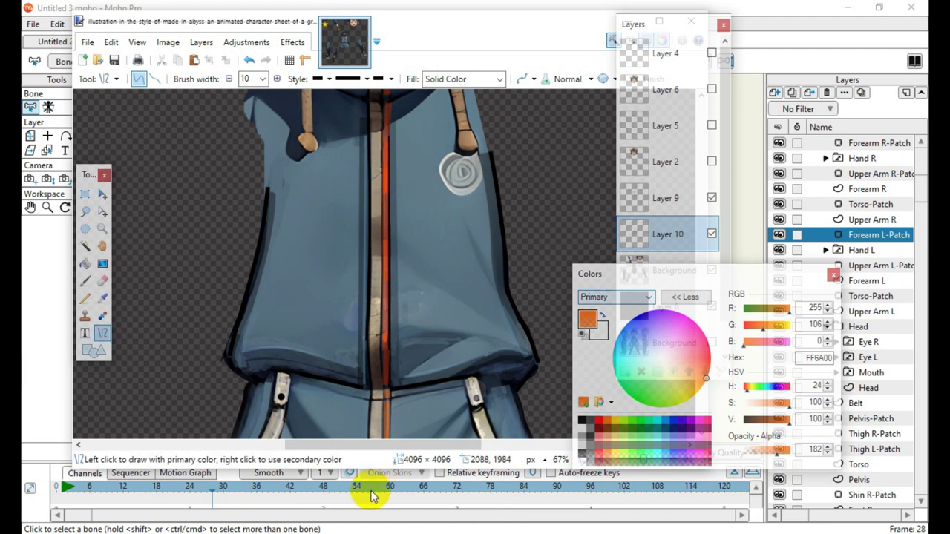
Draw an orange line about 102 px long down the placket below the waist, with brush width 6 and opacity 159
scroll(374, 487, "up", 1)
scroll(363, 409, "down", 5)
scroll(395, 366, "up", 1)
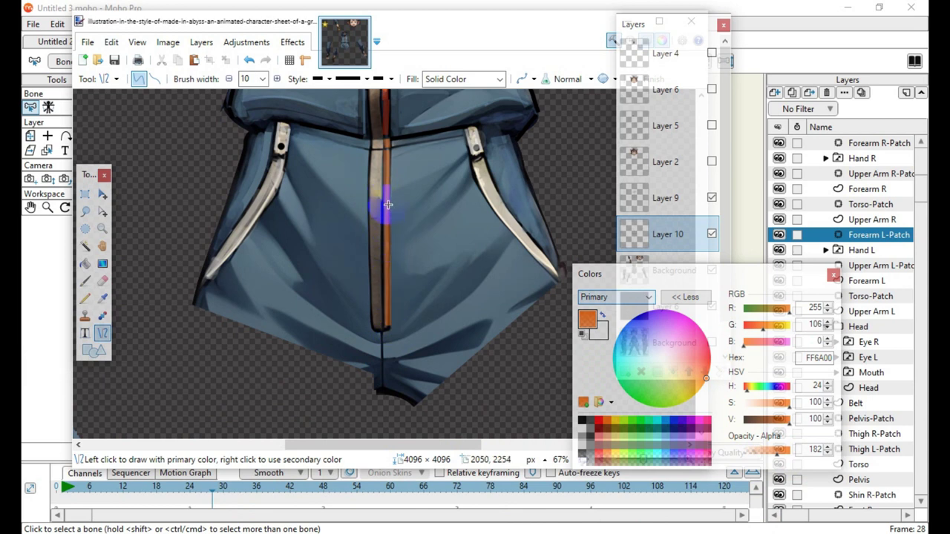
left_click_drag(387, 202, 390, 274)
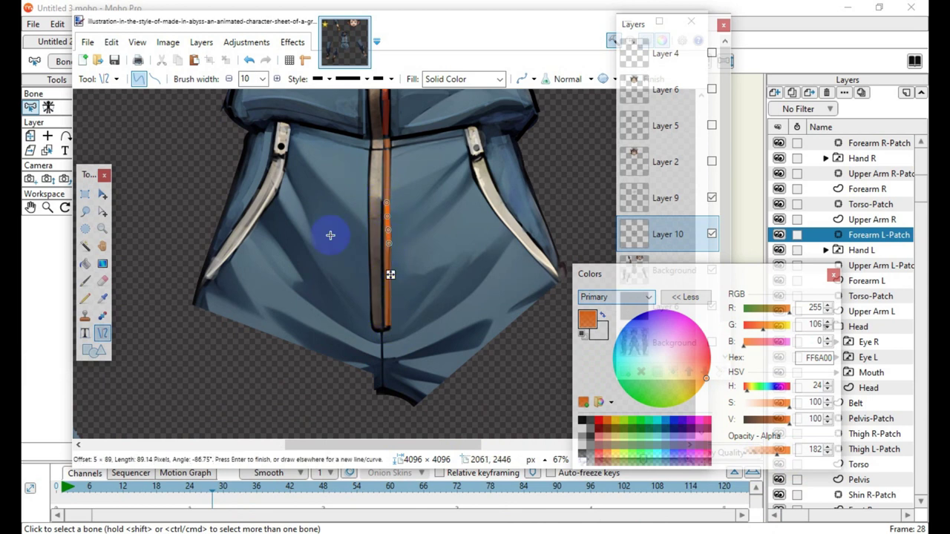
left_click(230, 79)
left_click(230, 79)
left_click(230, 78)
left_click(229, 78)
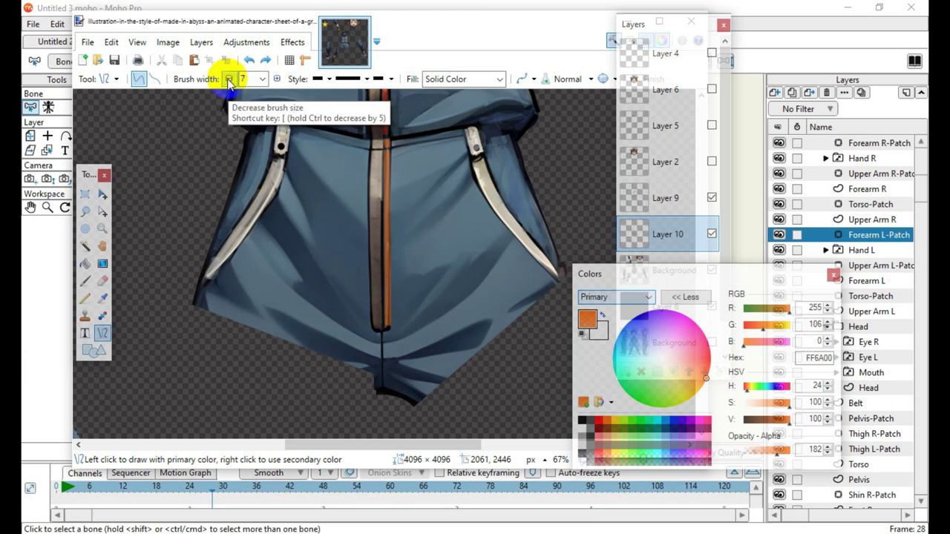
left_click_drag(385, 193, 386, 240)
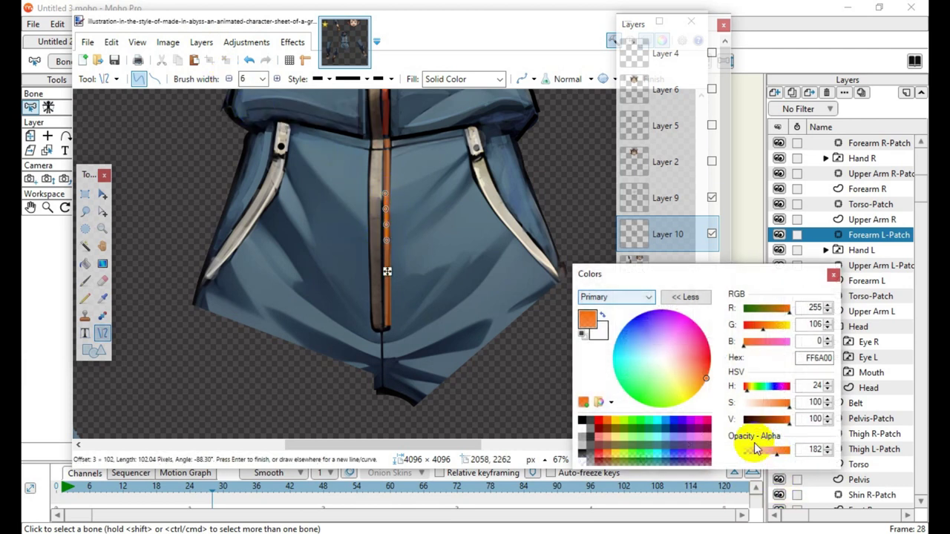
left_click_drag(772, 458, 770, 458)
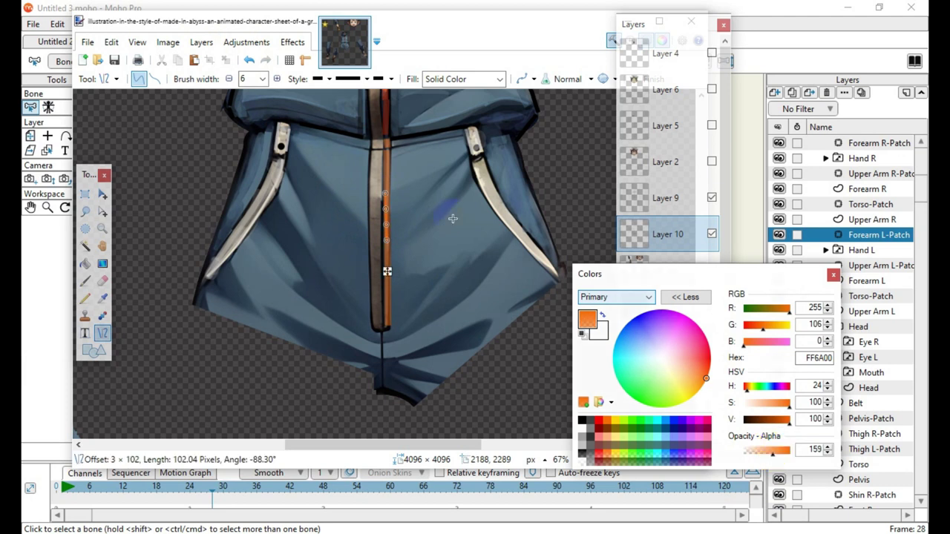
left_click(473, 206)
Move the Colors window clear of the canvas and examine the whole jacket among the character parts
scroll(478, 438, "up", 4)
left_click(658, 245)
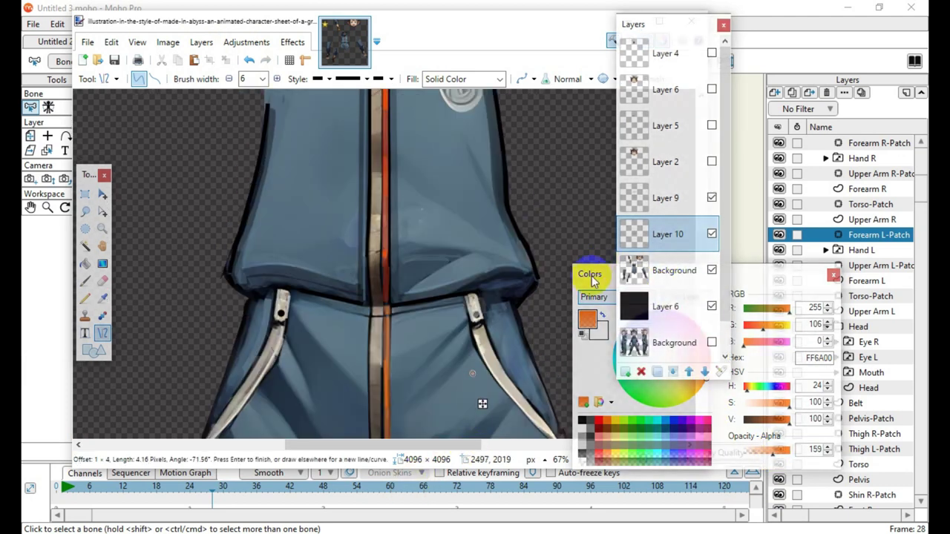
left_click_drag(591, 279, 746, 104)
left_click(605, 460)
left_click(605, 460)
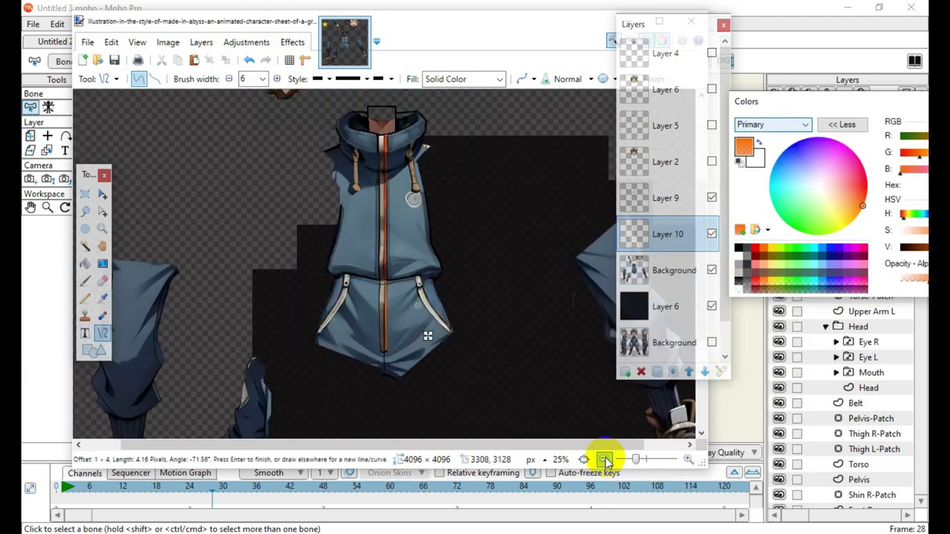
left_click(605, 460)
scroll(424, 426, "up", 3)
scroll(446, 367, "down", 4)
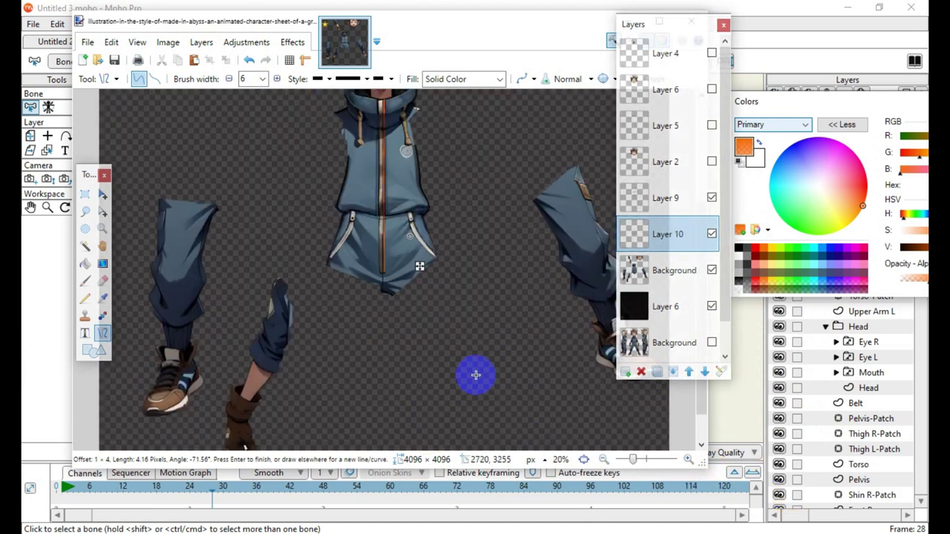
scroll(476, 375, "up", 4)
scroll(532, 418, "down", 2)
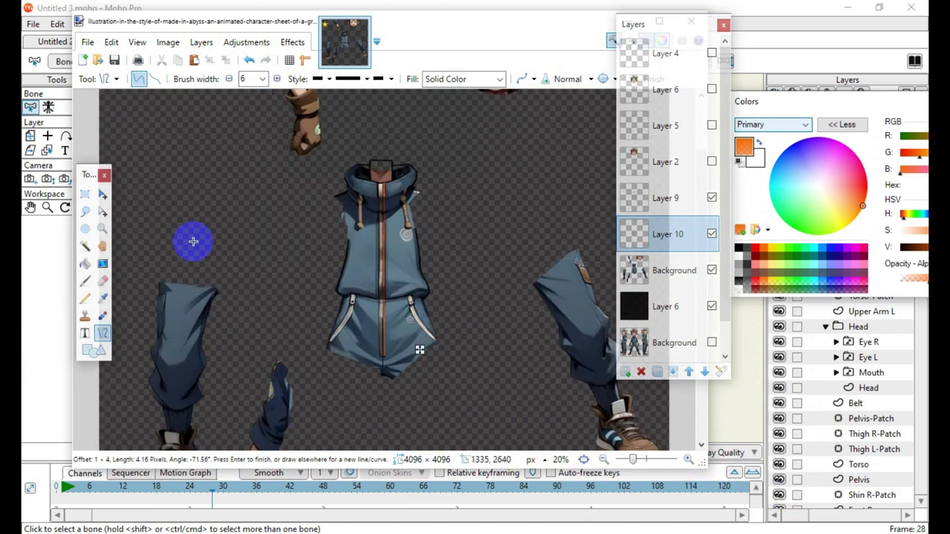
left_click(84, 193)
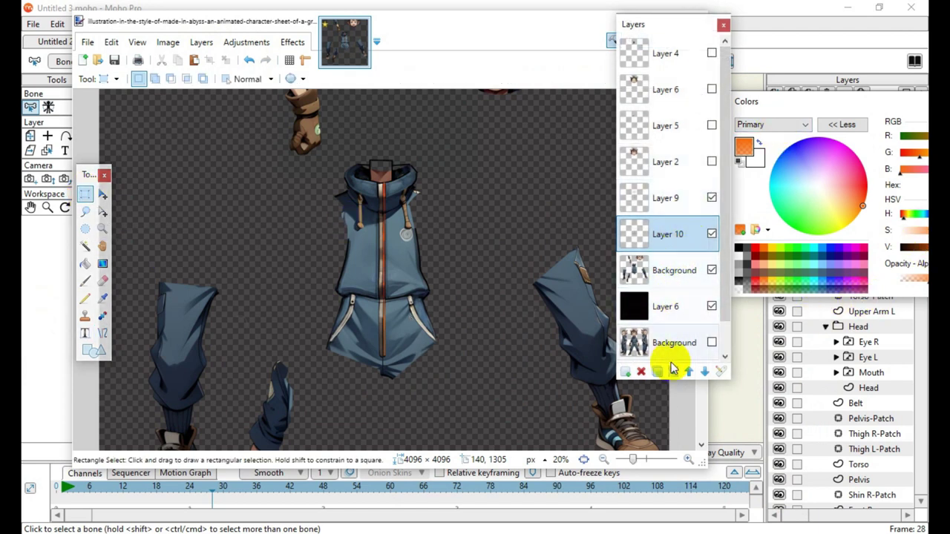
left_click(648, 270)
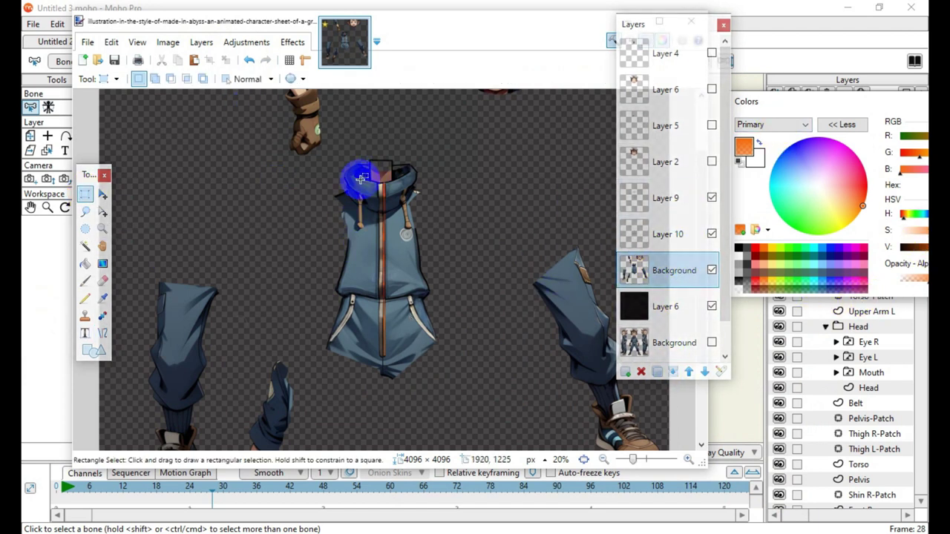
left_click_drag(326, 147, 253, 288)
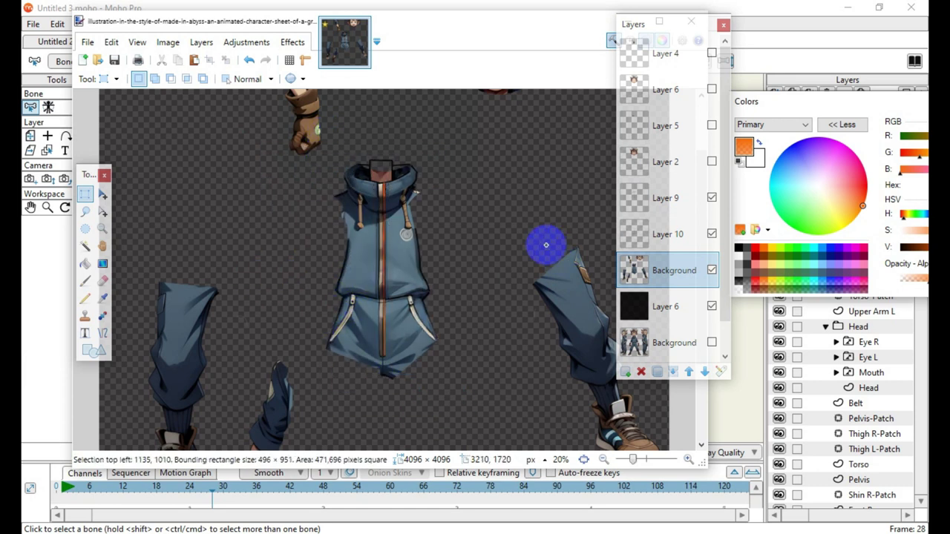
Merge Layer 9 and Layer 10 down into the visible Background layer
left_click(688, 459)
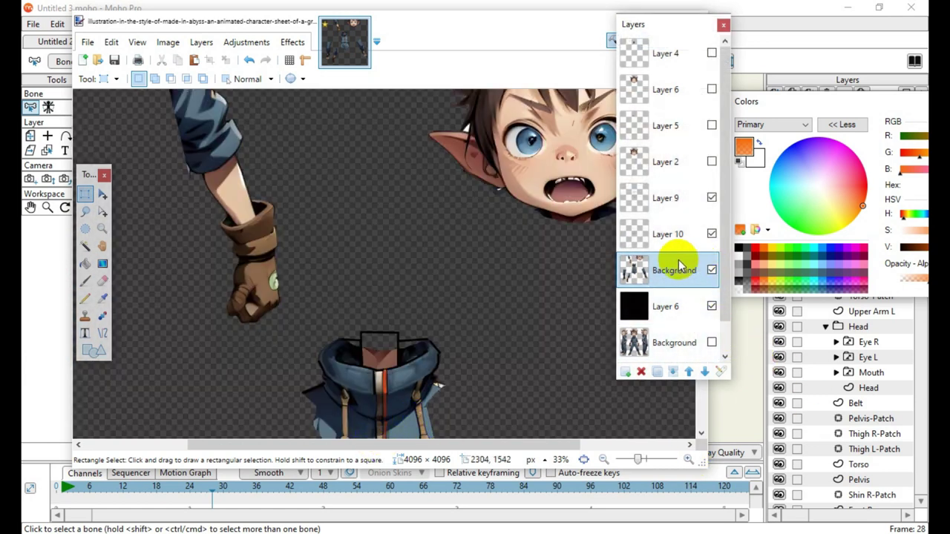
left_click(690, 199)
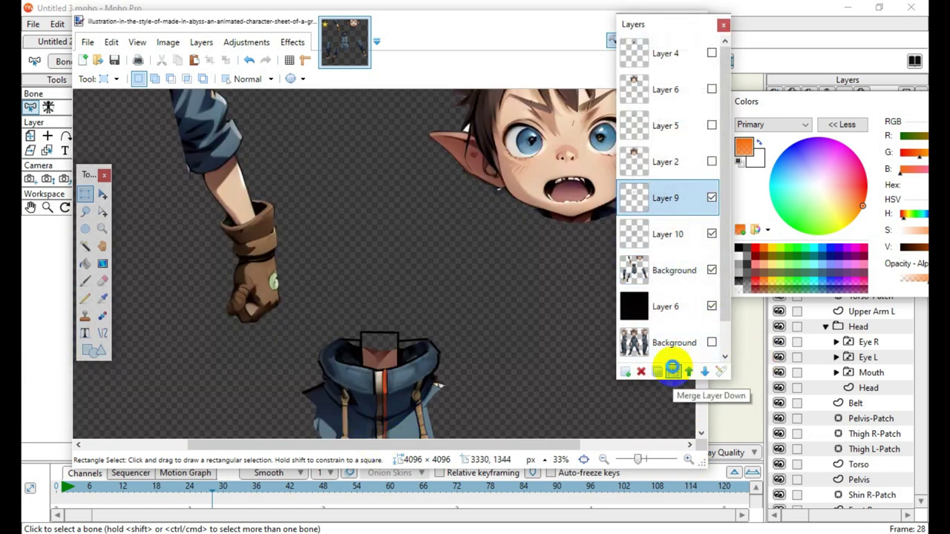
left_click(672, 372)
key("ctrl+m")
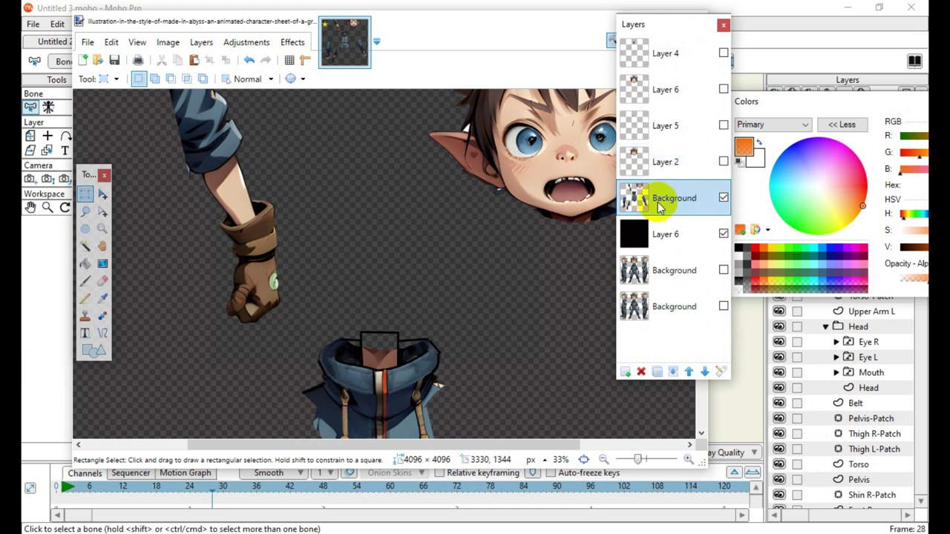
Sample the near-black from inside the collar and fill the transparent gaps on both sides of the neck with it
left_click(103, 299)
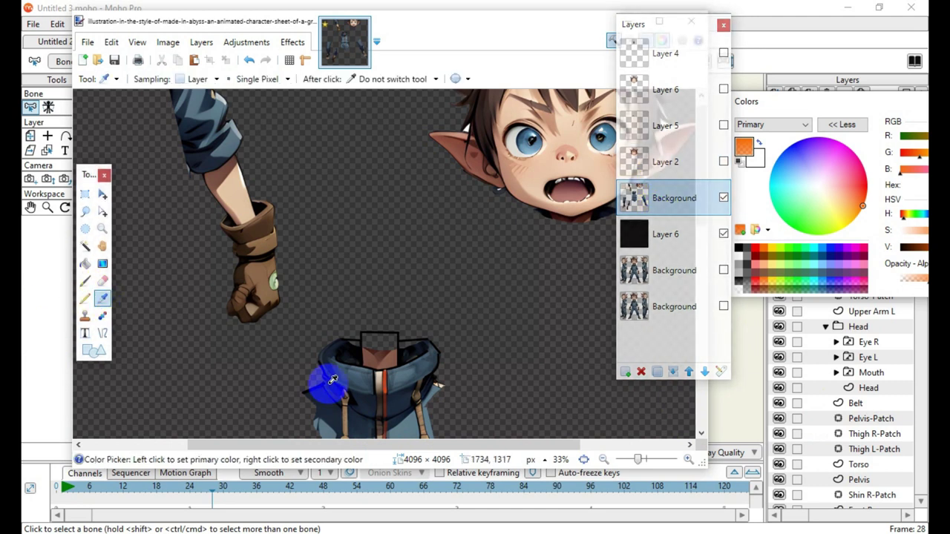
left_click(357, 348)
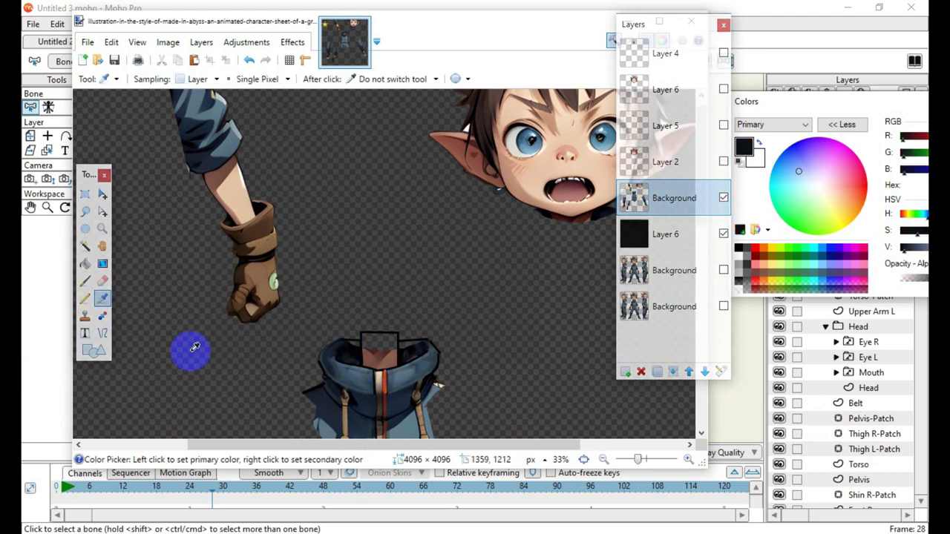
left_click(85, 264)
left_click(688, 459)
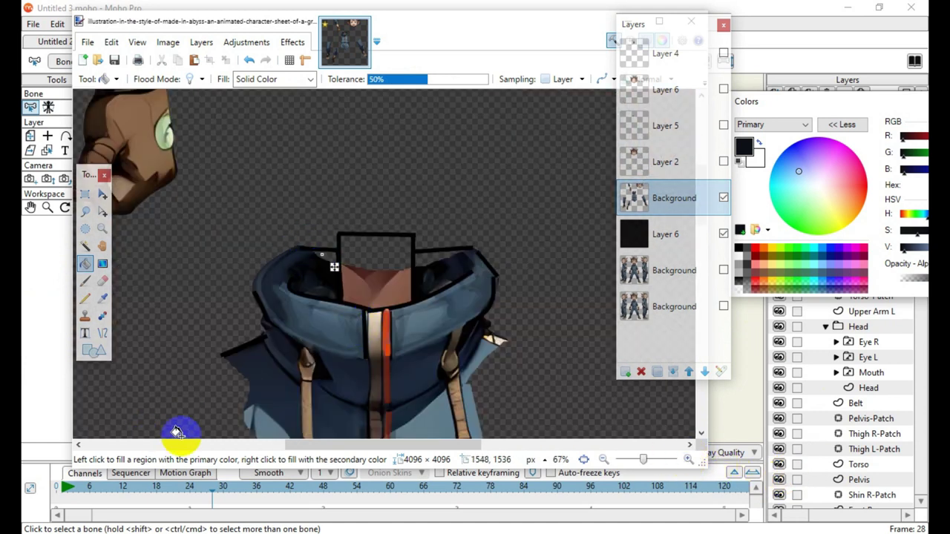
left_click(423, 253)
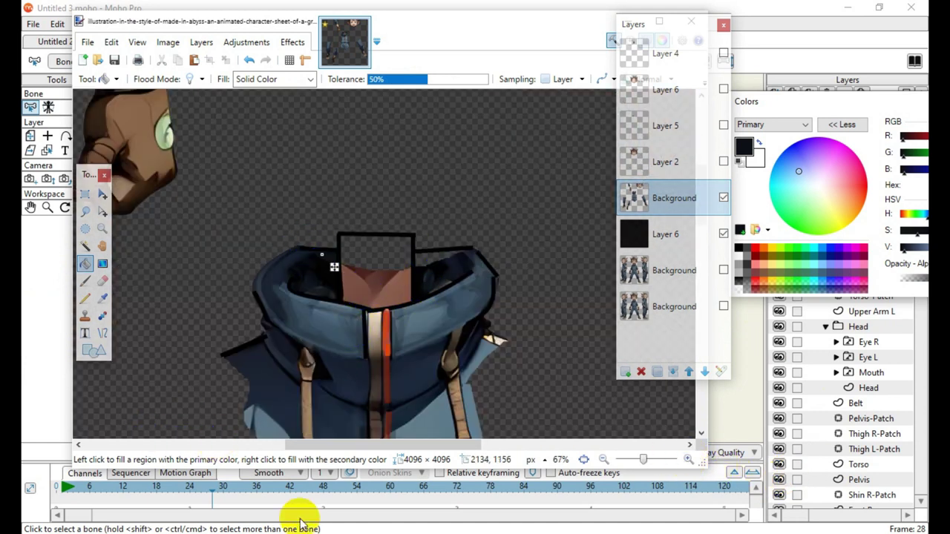
Sample the brown skin tone from the neck and fill the empty part of the outlined neck rectangle with it
left_click(102, 298)
left_click(401, 287)
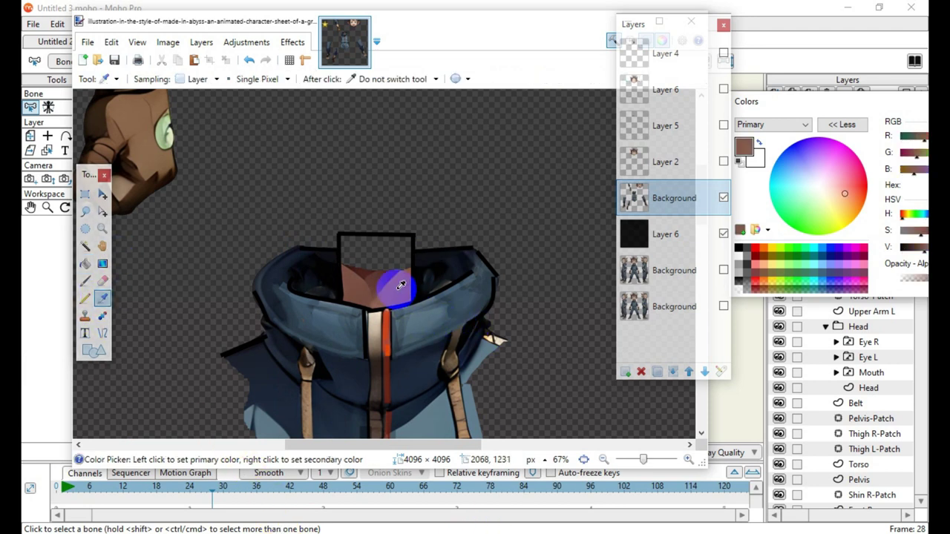
left_click(84, 264)
left_click(378, 259)
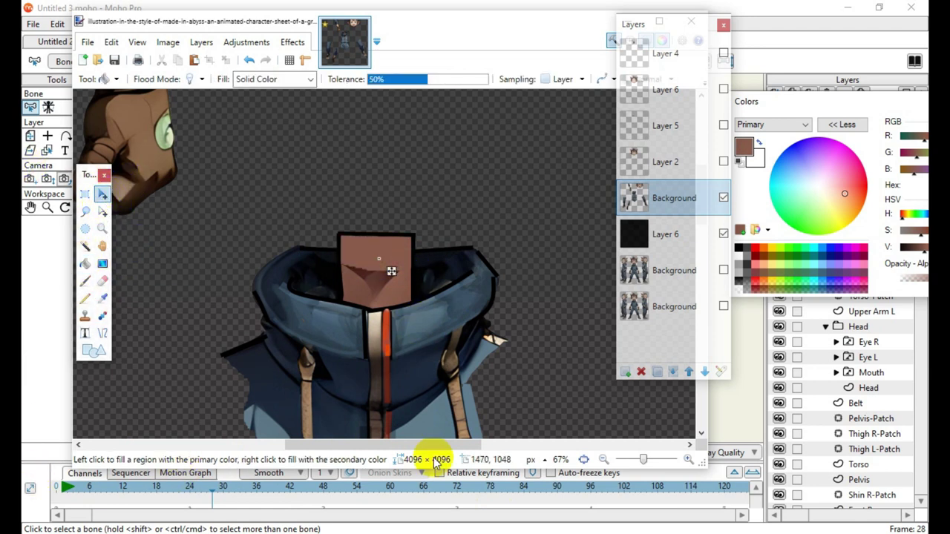
key("m")
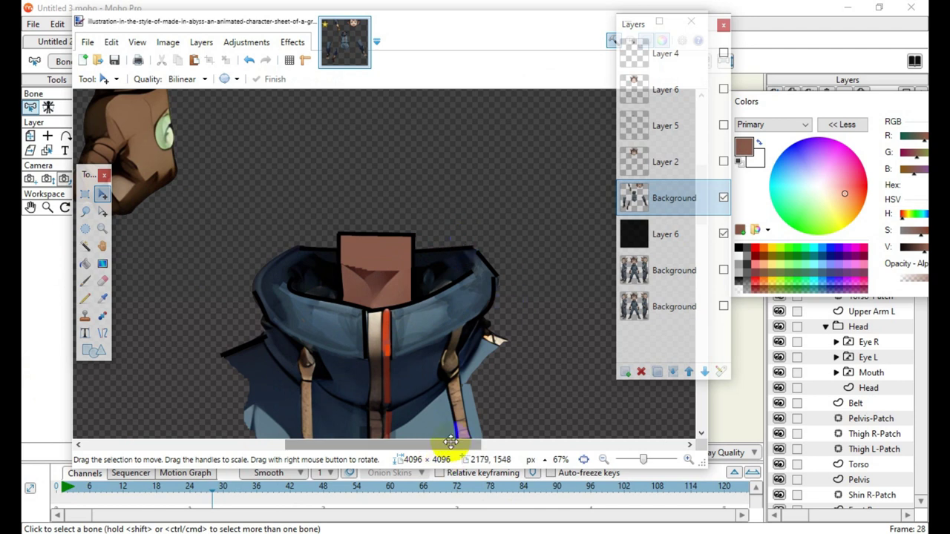
Reset the drawing colours to black and white and draw short black lines over the pale torn shoulder edge beside the collar
scroll(381, 337, "down", 3)
scroll(452, 325, "up", 1)
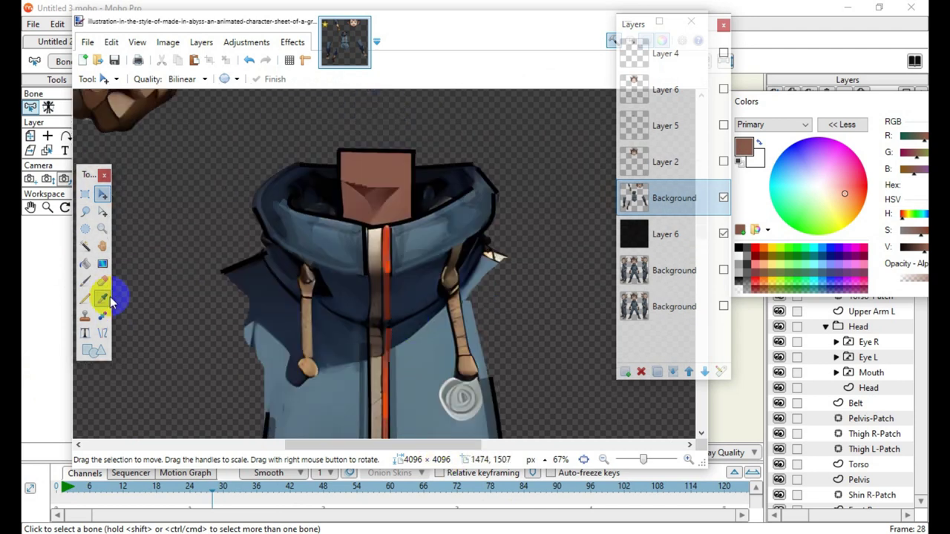
left_click(103, 333)
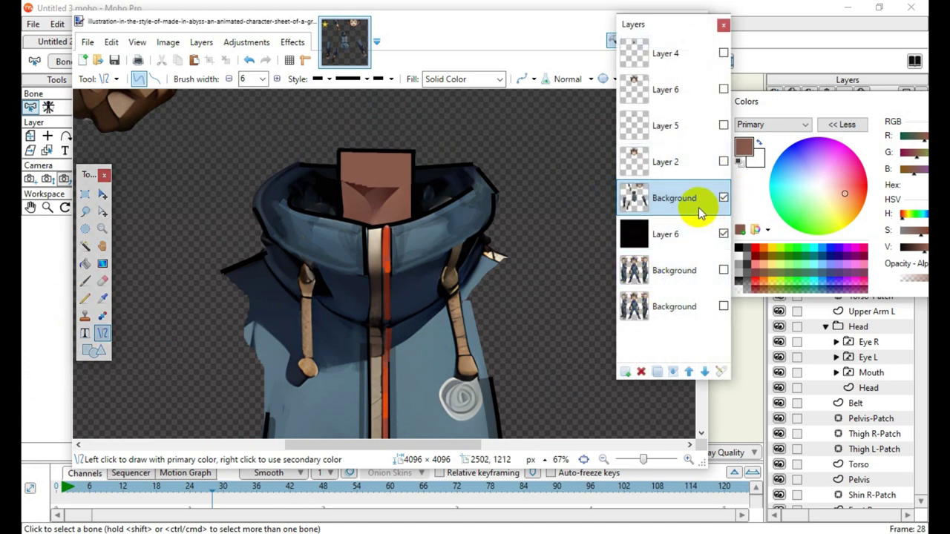
left_click_drag(787, 106, 798, 108)
left_click_drag(753, 232, 759, 164)
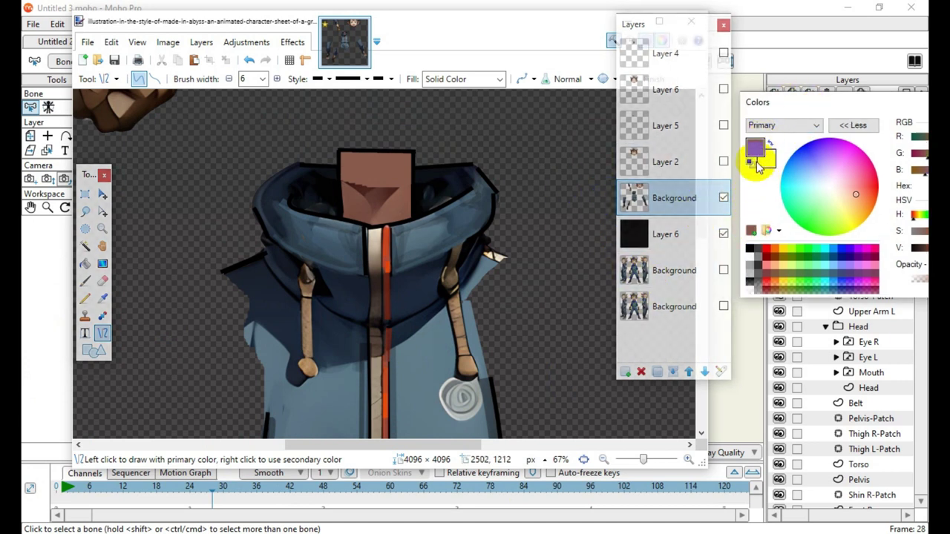
left_click(751, 162)
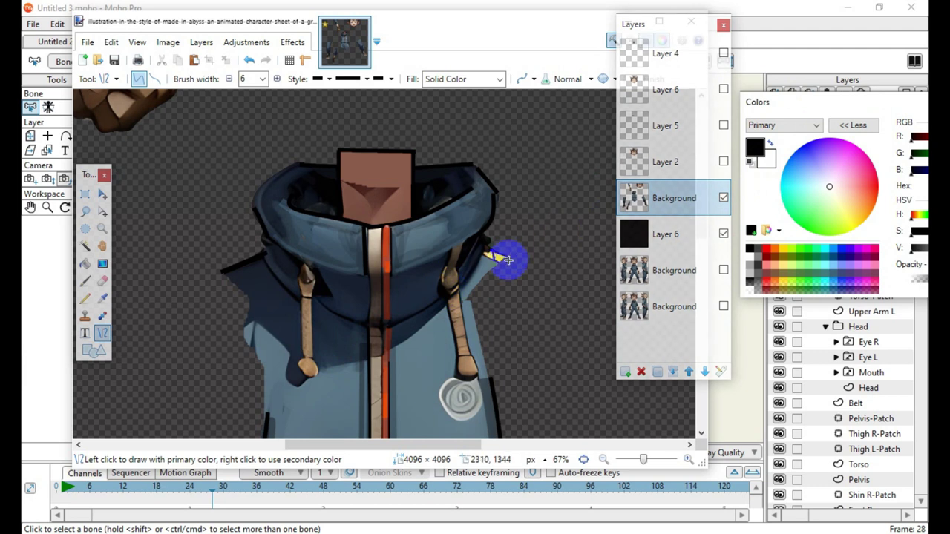
left_click_drag(477, 250, 508, 260)
left_click(450, 296)
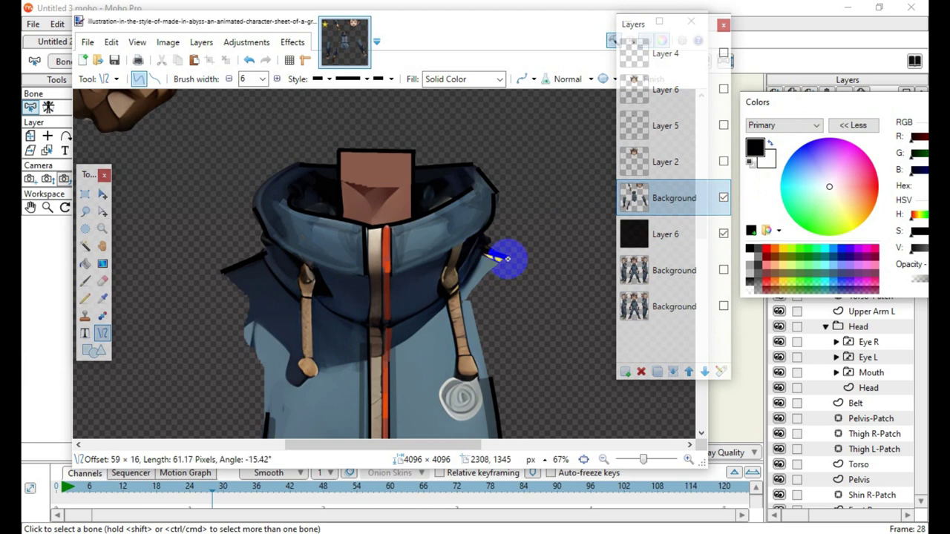
left_click_drag(508, 259, 508, 258)
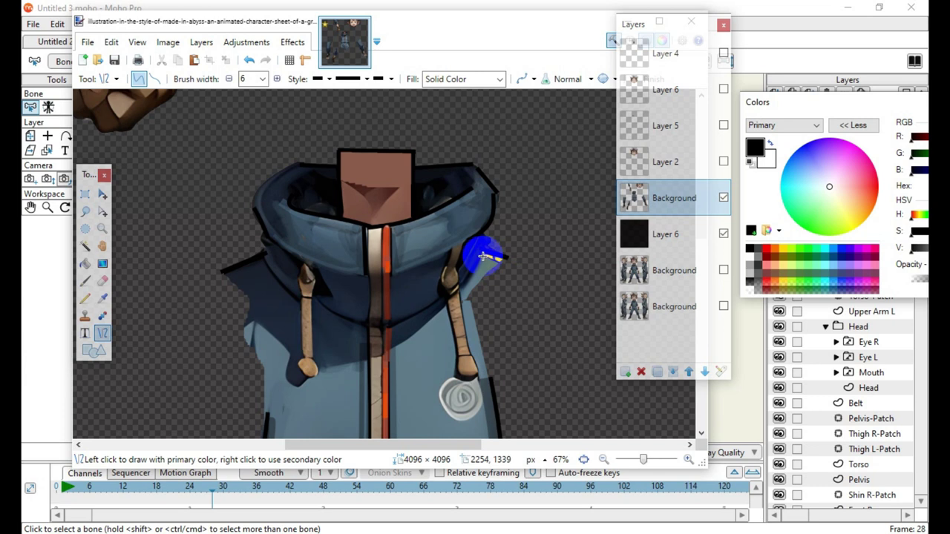
left_click_drag(482, 256, 499, 260)
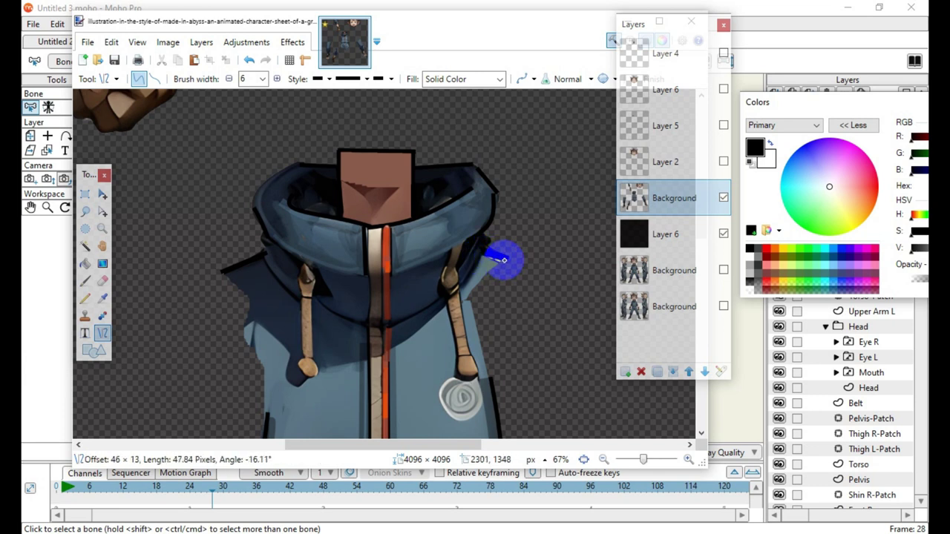
left_click_drag(504, 260, 508, 260)
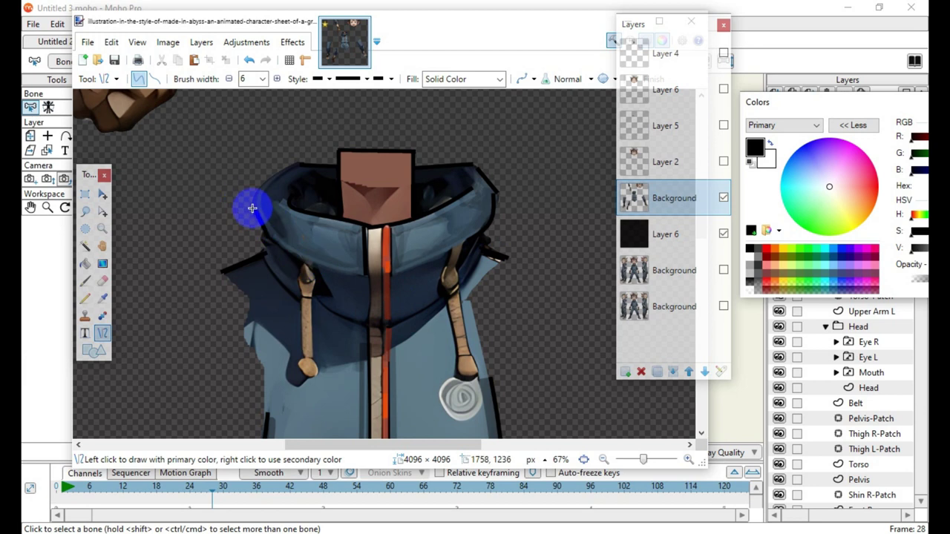
Draw black outlines along the outer side and lower edge of the collar fold's left half, up to the zip
left_click_drag(252, 209, 251, 239)
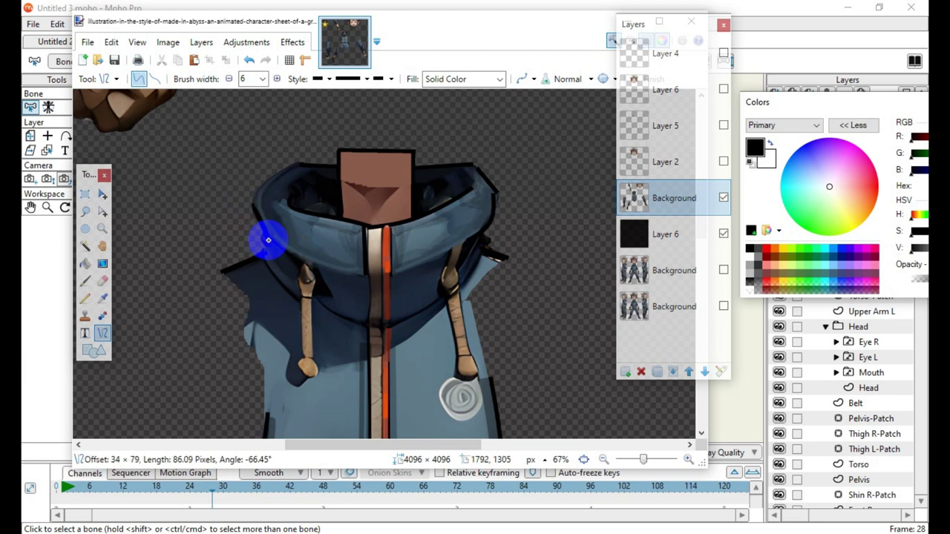
key("Return")
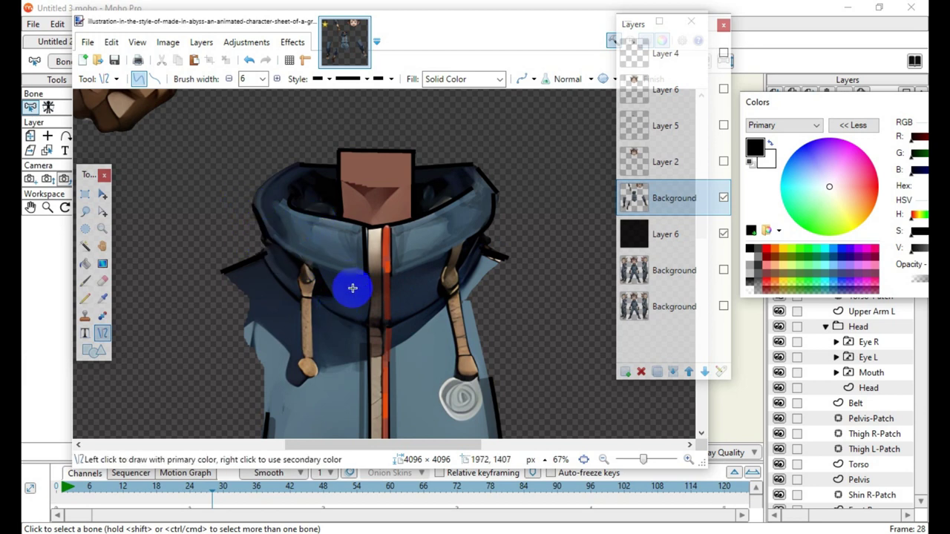
left_click_drag(274, 240, 364, 274)
mouse_move(305, 255)
left_mouse_down()
mouse_move(307, 270)
mouse_move(344, 273)
left_mouse_up()
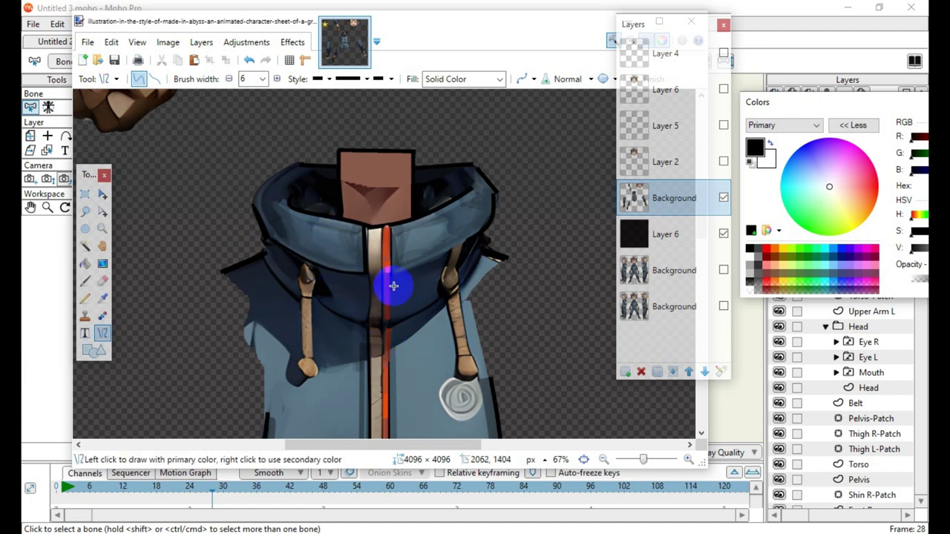
Draw a black line along the lower edge of the collar fold's right half and curve it to follow the fold
left_click_drag(393, 273, 487, 232)
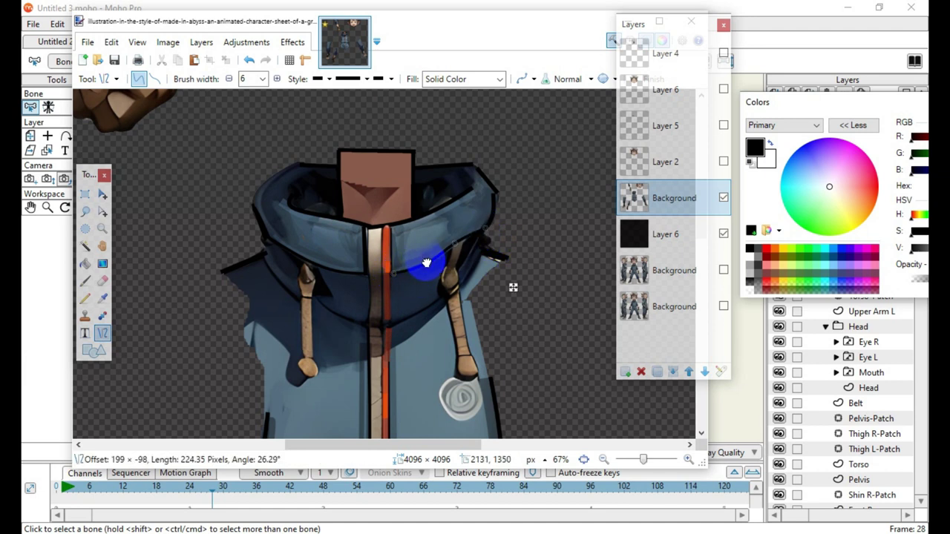
left_click_drag(429, 260, 430, 262)
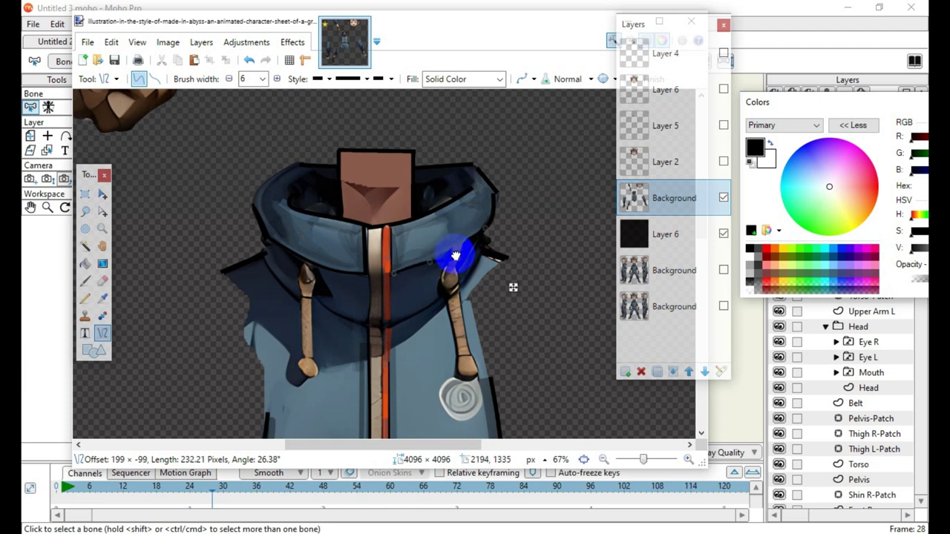
left_click(452, 249)
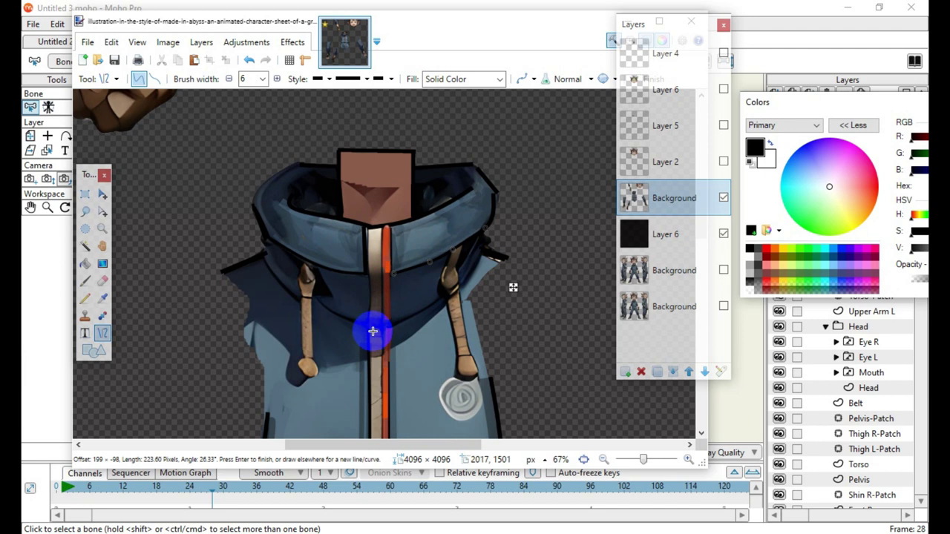
key("Return")
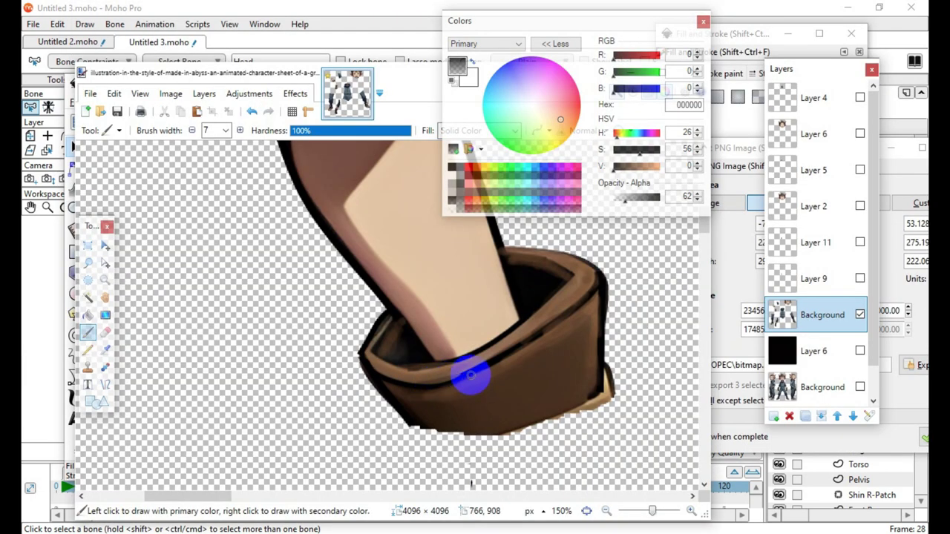
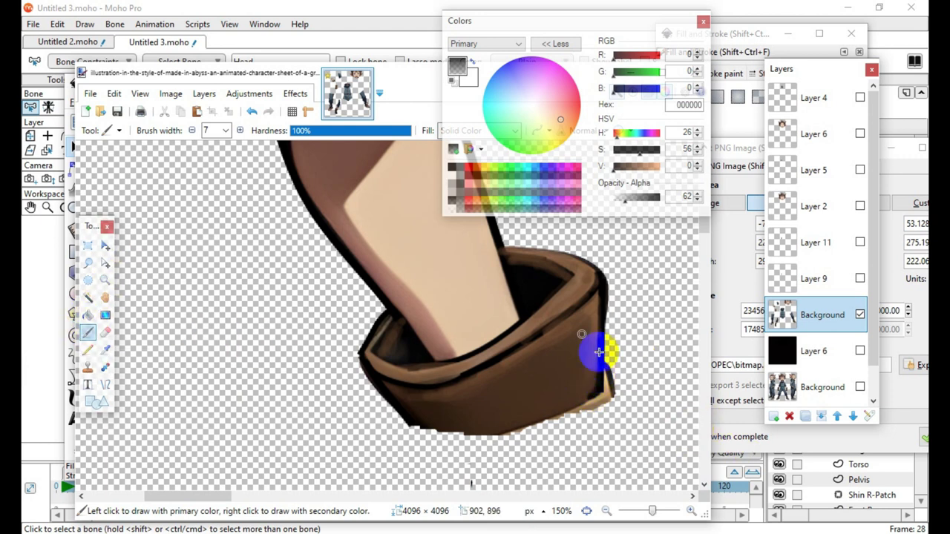
Set the brush width to 45, cover the stray tan scrap beside the forearm's cuff with white, and erase it
left_click(225, 131)
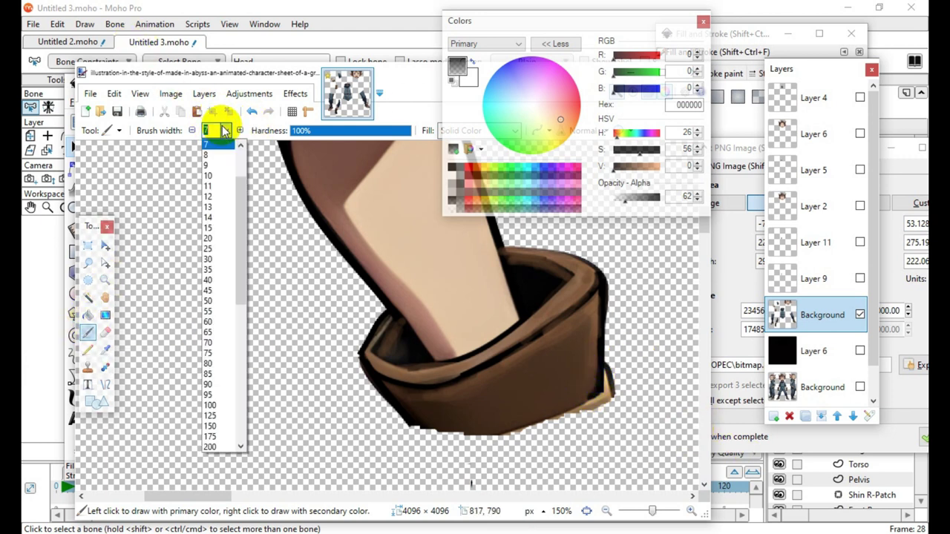
left_click(217, 292)
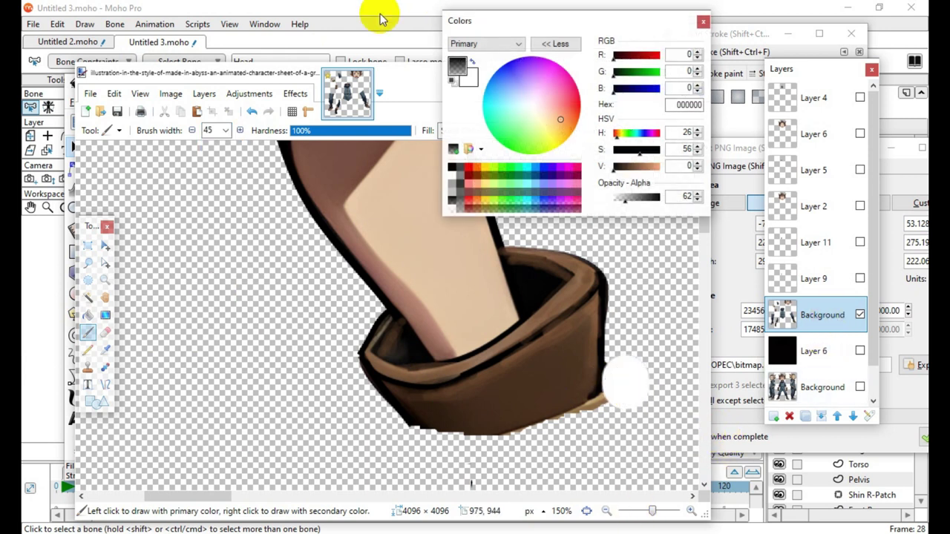
left_click(104, 333)
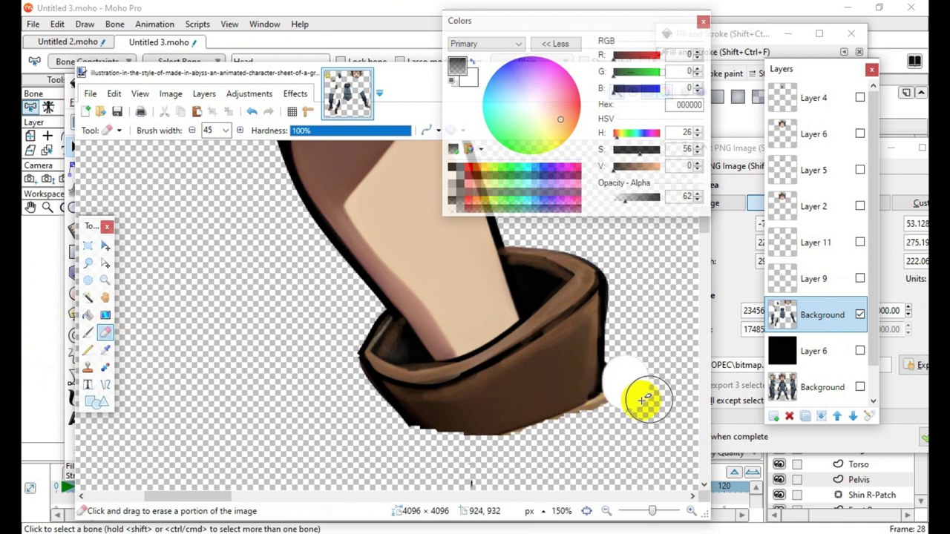
mouse_move(630, 384)
left_mouse_down()
mouse_move(628, 355)
mouse_move(624, 407)
mouse_move(631, 351)
mouse_move(629, 429)
mouse_move(557, 459)
mouse_move(601, 431)
mouse_move(565, 436)
mouse_move(628, 418)
mouse_move(628, 426)
mouse_move(590, 414)
mouse_move(471, 457)
mouse_move(405, 452)
mouse_move(434, 450)
mouse_move(639, 528)
left_mouse_up()
Select the forearm with its brown cuff using a rectangular selection and copy it
left_click(603, 512)
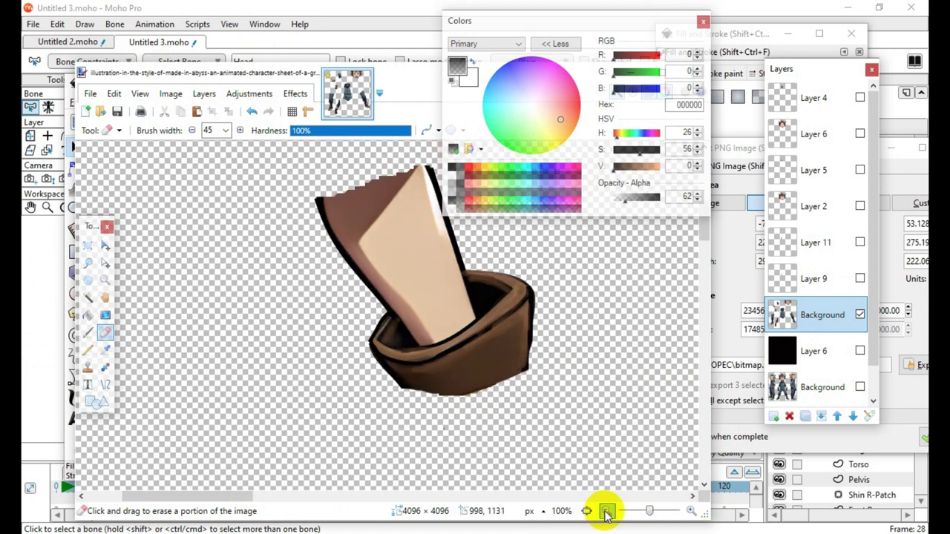
left_click(605, 512)
left_click(606, 511)
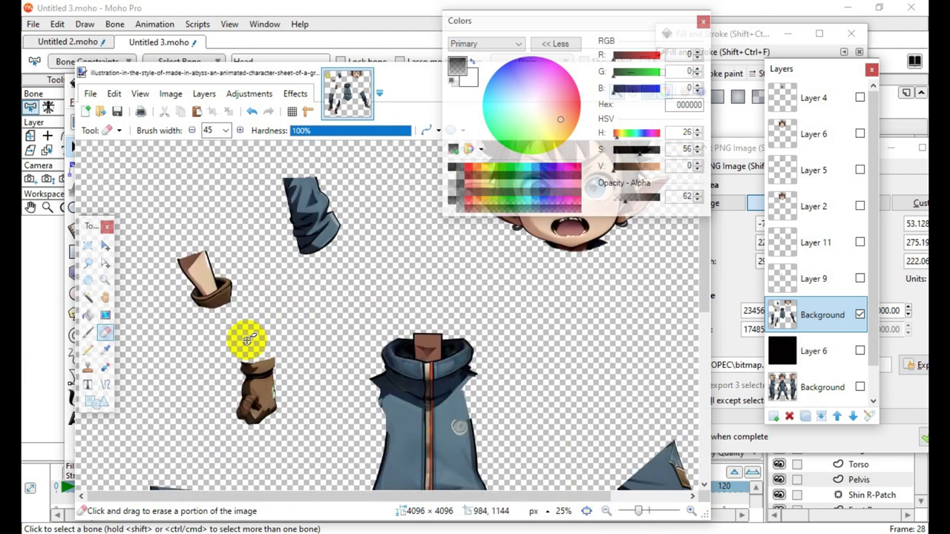
left_click(89, 246)
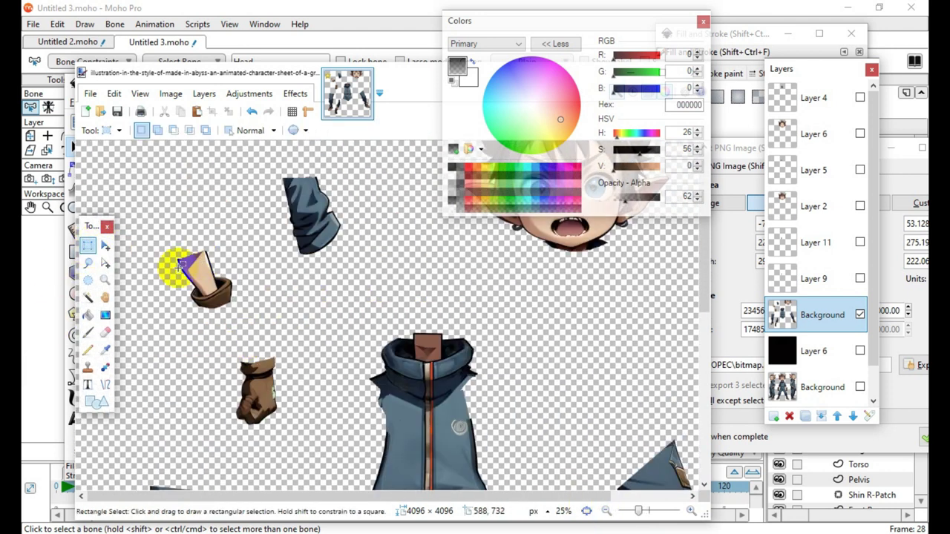
mouse_move(157, 227)
left_mouse_down()
mouse_move(259, 339)
mouse_move(274, 332)
left_mouse_up()
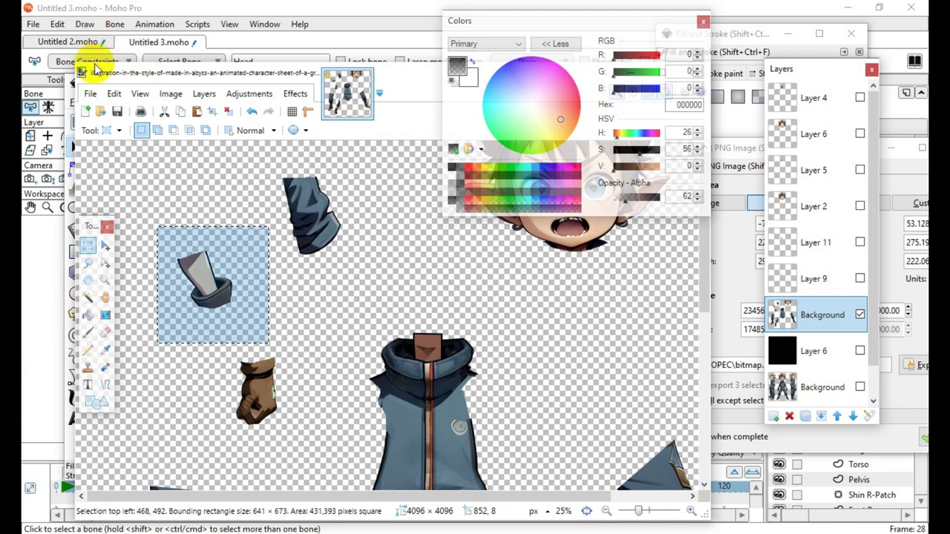
left_click(115, 100)
left_click(134, 159)
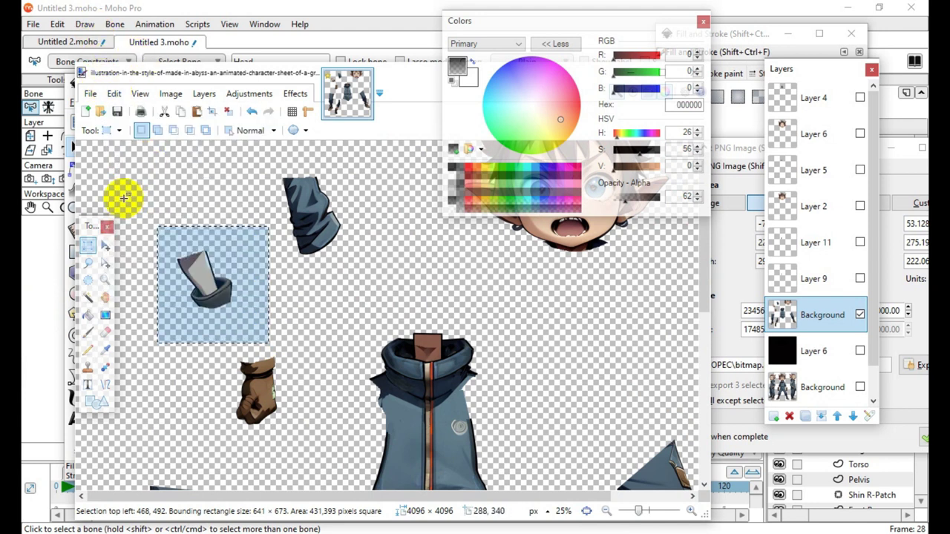
Switch to Inkscape, paste the forearm image, and fit its upper end under the jacket's rolled-up sleeve
key("alt+Tab")
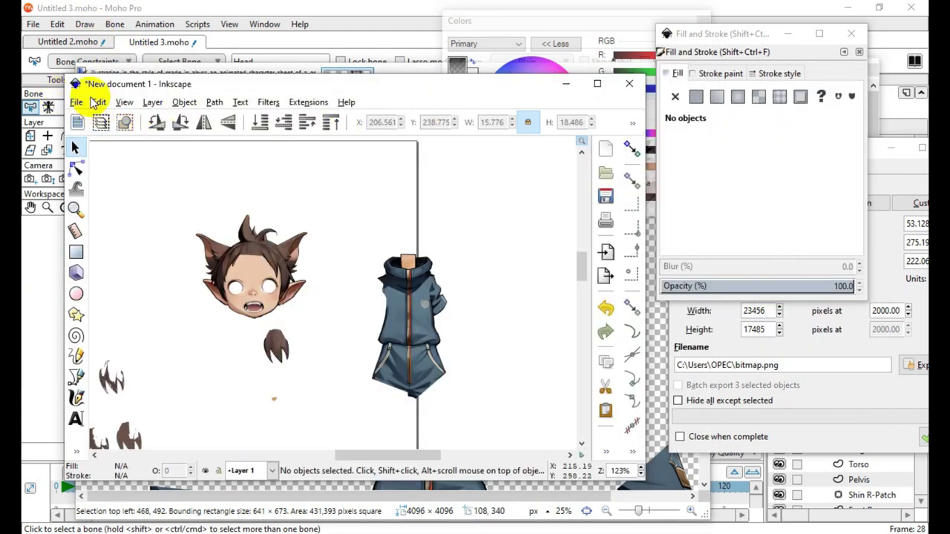
left_click(96, 103)
left_click(123, 205)
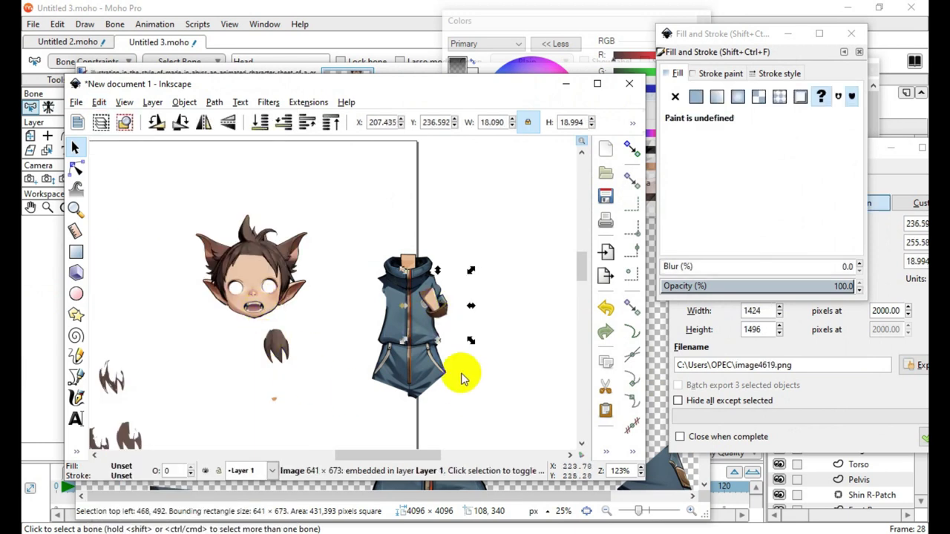
left_click_drag(434, 303, 449, 327)
scroll(461, 374, "up", 2)
left_click_drag(418, 257, 424, 256)
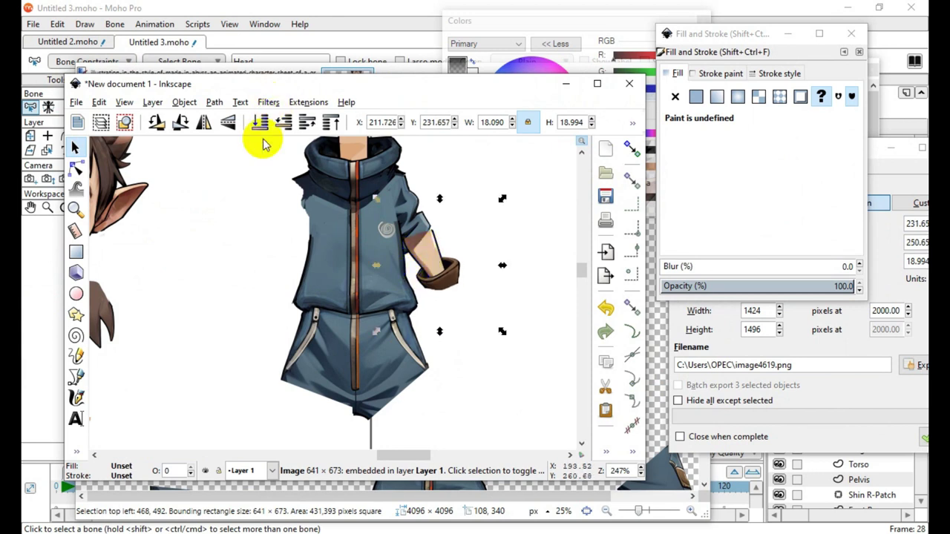
left_click(486, 382)
left_click_drag(446, 286, 438, 282)
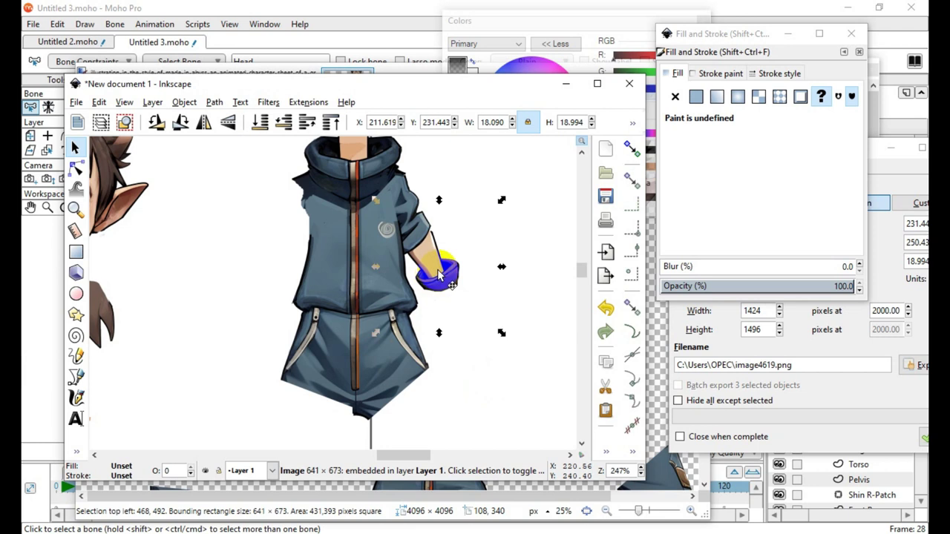
Rotate the forearm slightly counter-clockwise so it continues the line of the sleeve, and deselect it
left_click(439, 276)
left_click_drag(435, 278, 423, 249)
left_click_drag(501, 334, 509, 323)
left_click(481, 394)
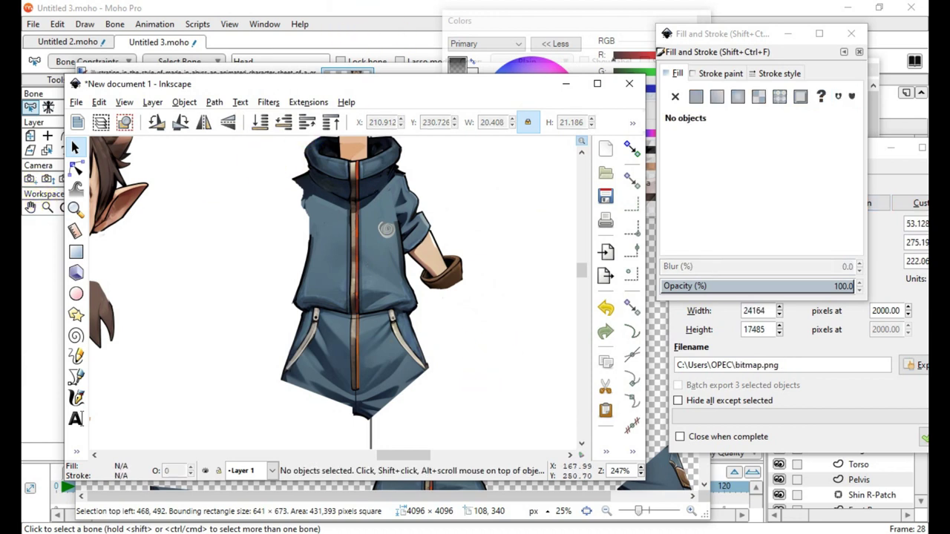
Switch back to paint.net, select the brown gloved hand with a rectangular selection, and copy it
key("alt+Tab")
left_click(324, 418)
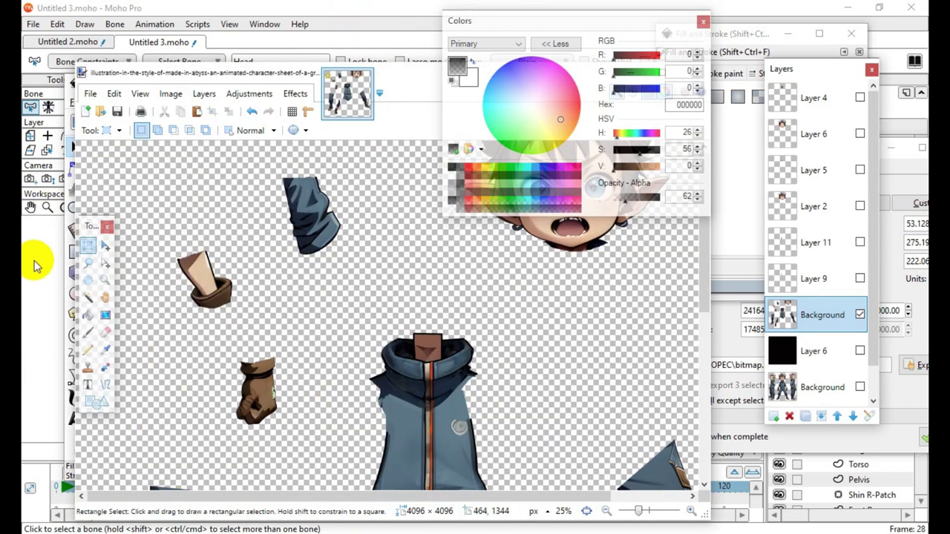
left_click_drag(222, 338, 313, 444)
left_click(105, 245)
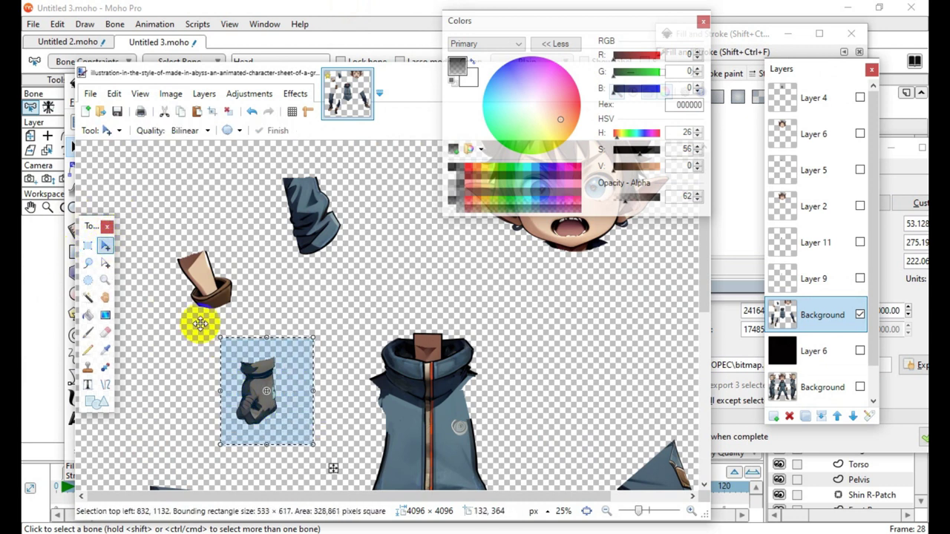
left_click(114, 94)
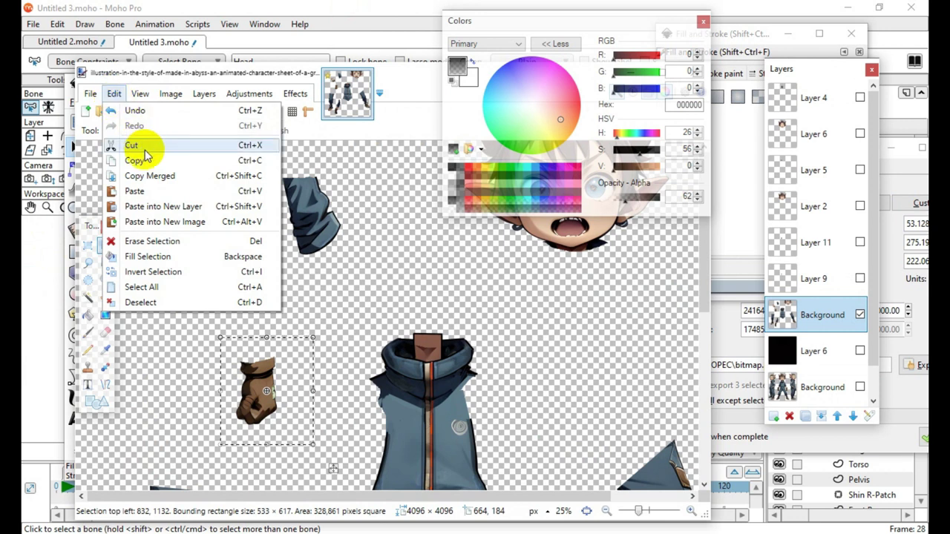
left_click(132, 157)
Switch to Inkscape, paste the gloved hand image, and place it against the open end of the forearm's cuff
key("alt+Tab")
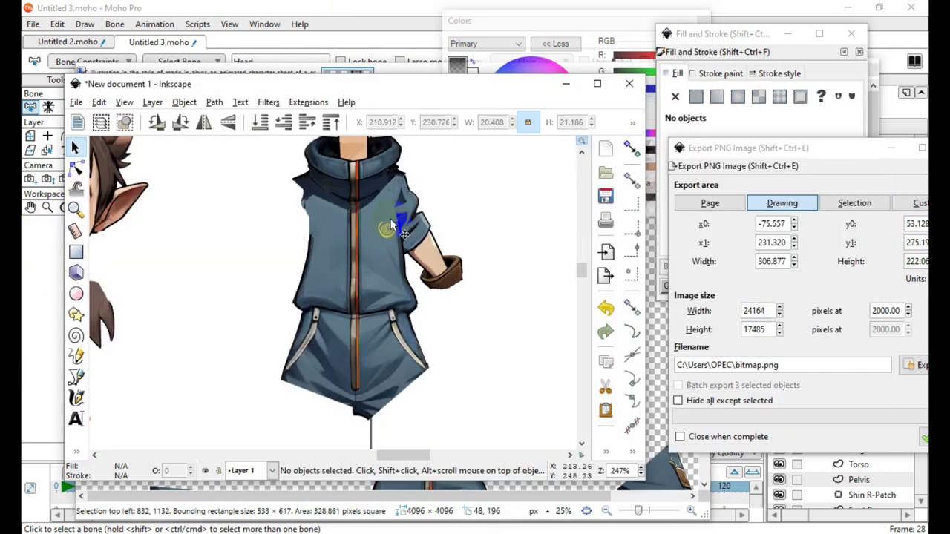
left_click(99, 102)
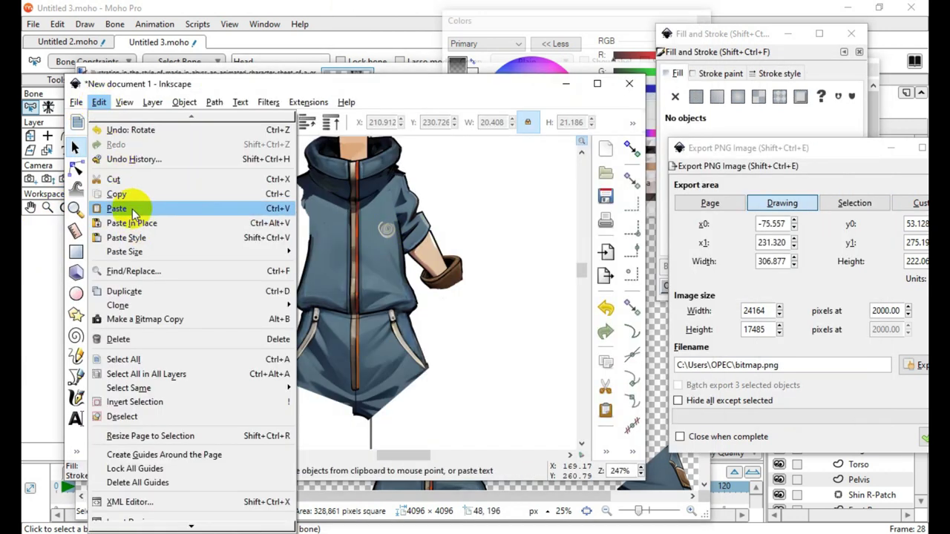
left_click(119, 208)
left_click_drag(456, 306, 437, 276)
scroll(450, 311, "up", 3)
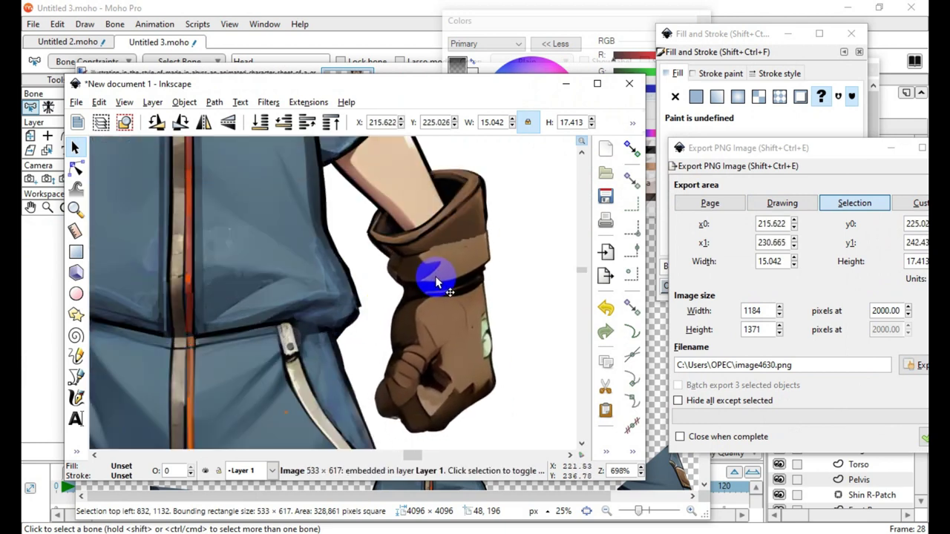
Lower the gloved hand to the bottom of the stacking order, then nudge it slightly to fit the forearm and deselect it
left_click(263, 121)
left_click(534, 305)
scroll(460, 304, "up", 2)
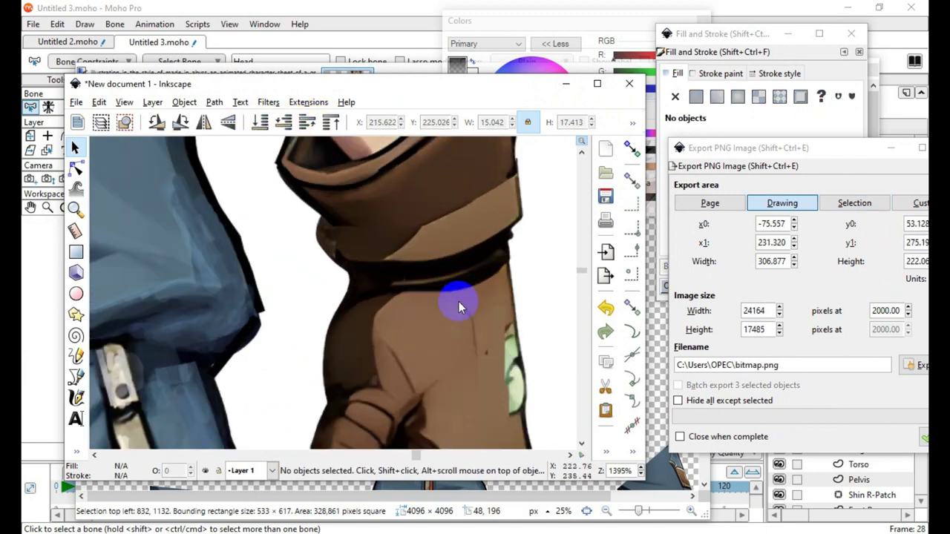
mouse_move(449, 309)
left_mouse_down()
mouse_move(467, 360)
mouse_move(451, 297)
left_mouse_up()
scroll(450, 298, "down", 4)
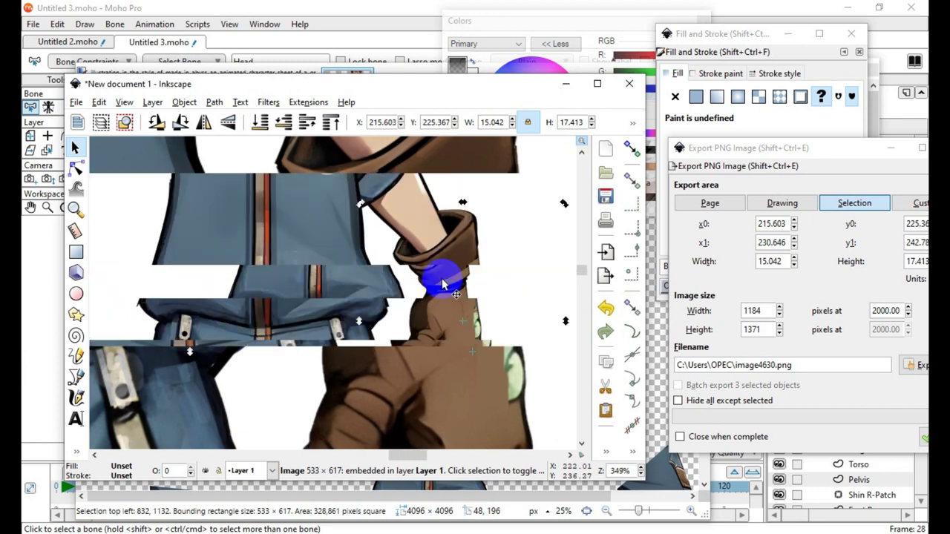
left_click(490, 387)
Move the head image onto the neck above the jacket collar, fine-tune its placement, and deselect it
scroll(460, 369, "up", 2)
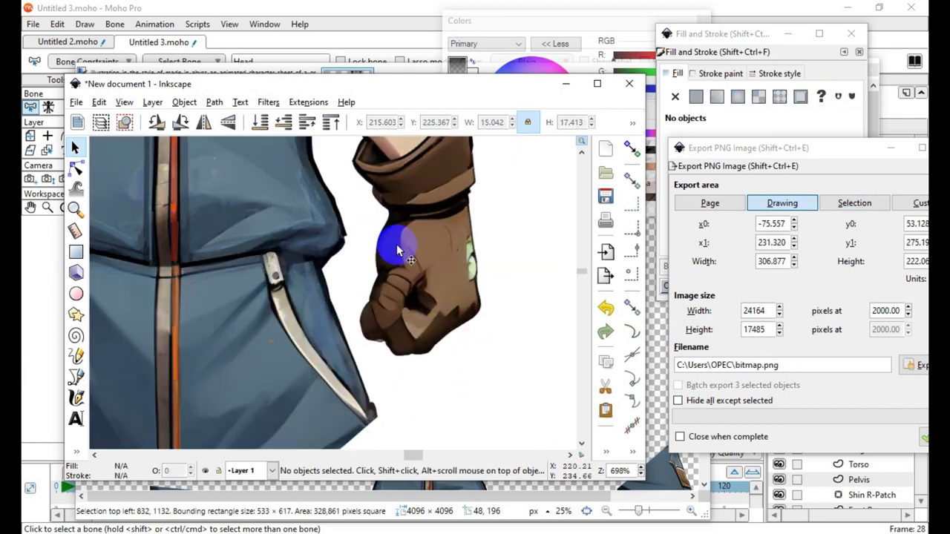
scroll(444, 340, "down", 1)
scroll(440, 344, "up", 1)
scroll(421, 346, "up", 1)
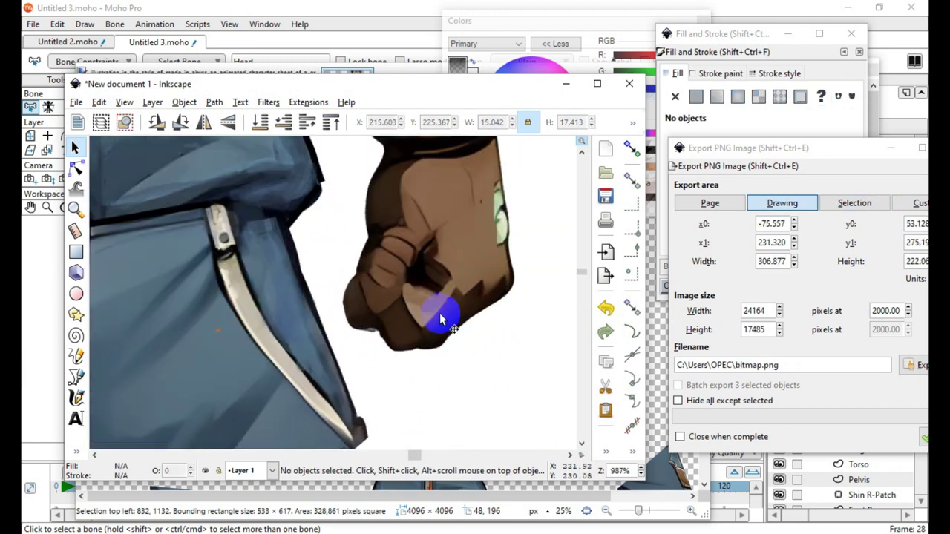
scroll(469, 315, "down", 2)
scroll(472, 291, "down", 4)
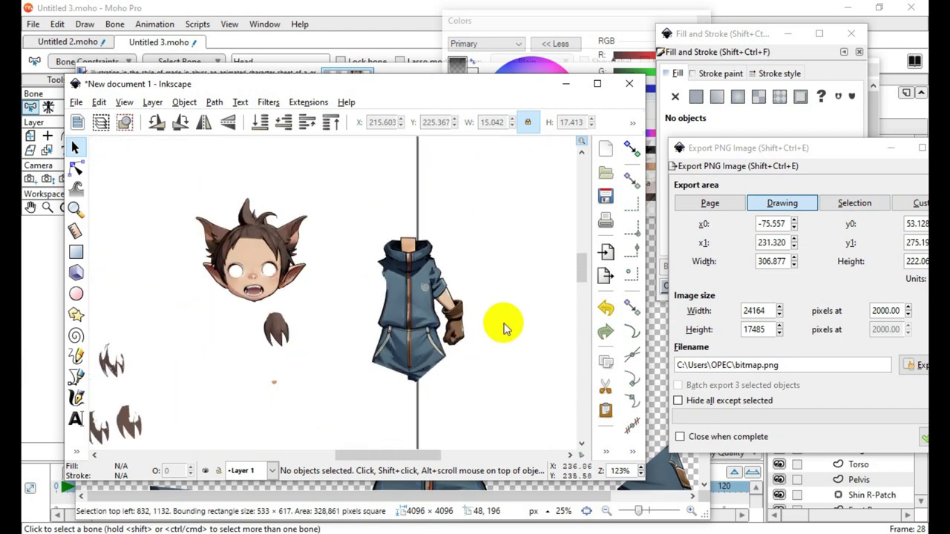
left_click_drag(271, 245, 405, 182)
scroll(434, 207, "up", 4)
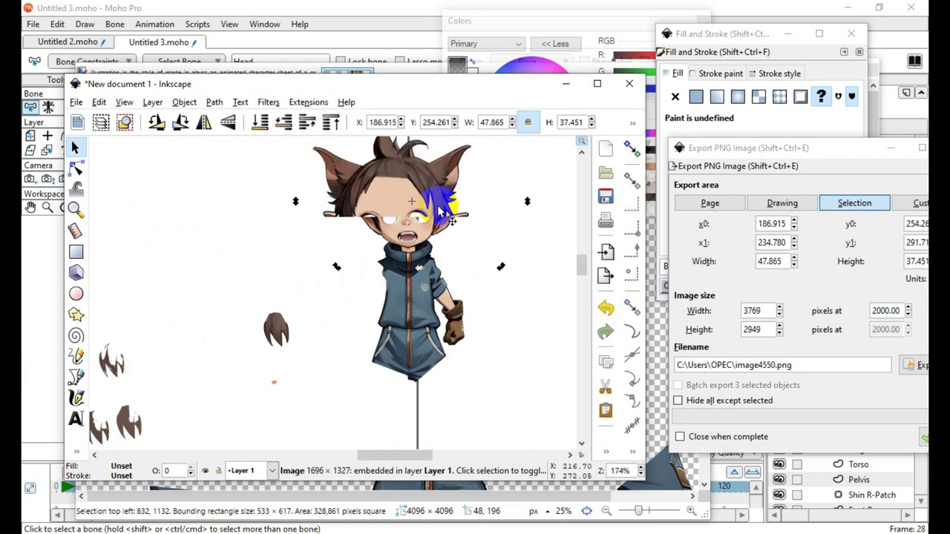
mouse_move(378, 276)
left_mouse_down()
mouse_move(389, 222)
mouse_move(380, 270)
left_mouse_up()
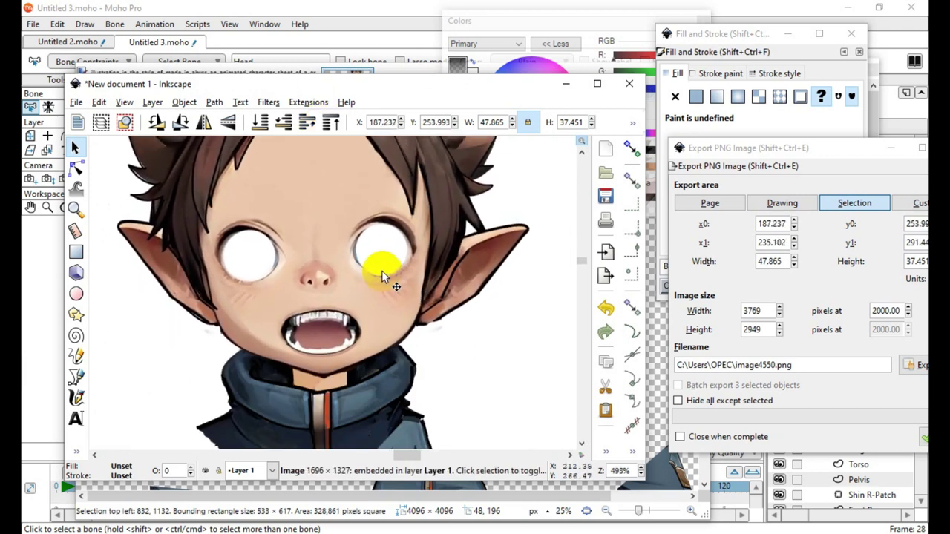
scroll(380, 269, "down", 4)
scroll(392, 268, "up", 2)
left_click(221, 357)
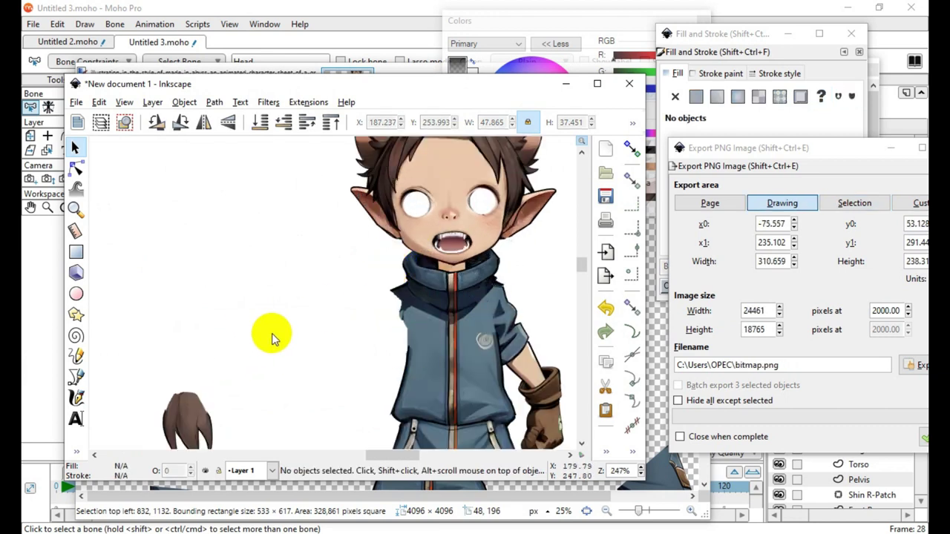
Place the large brown hair tuft on the head as a fringe over the bare forehead, and deselect it
scroll(272, 333, "down", 2)
left_click_drag(236, 375, 377, 261)
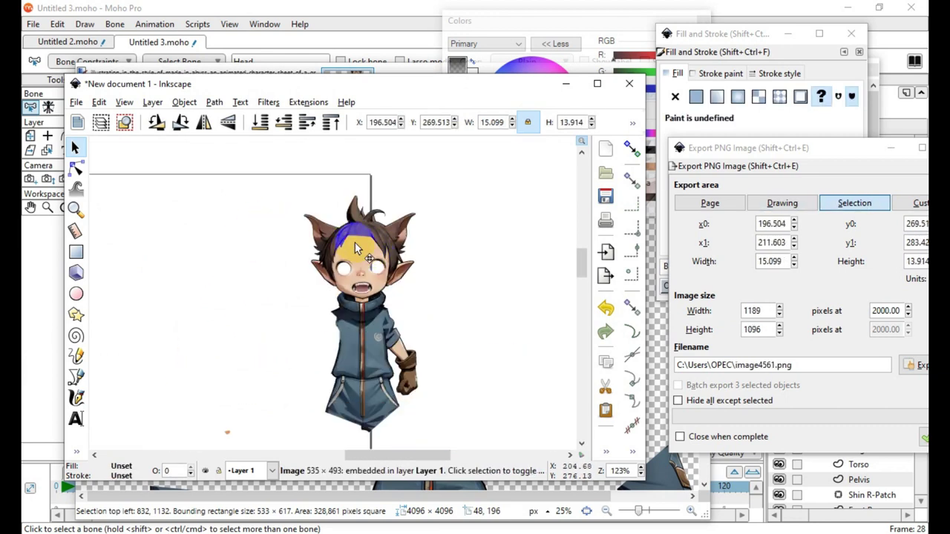
scroll(323, 216, "up", 3)
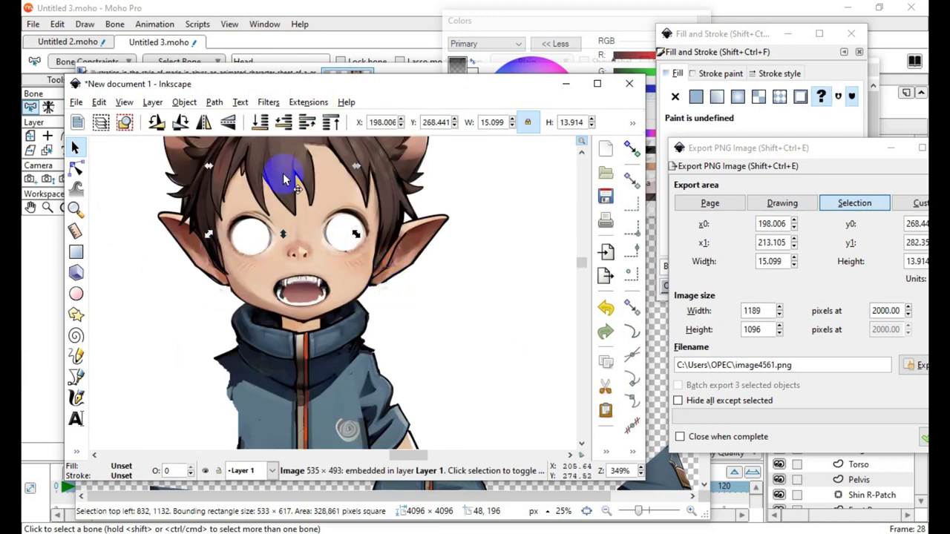
left_click_drag(283, 179, 314, 182)
scroll(318, 306, "down", 3)
scroll(314, 299, "up", 4)
mouse_move(395, 208)
left_mouse_down()
mouse_move(379, 232)
mouse_move(375, 185)
left_mouse_up()
scroll(395, 297, "down", 6)
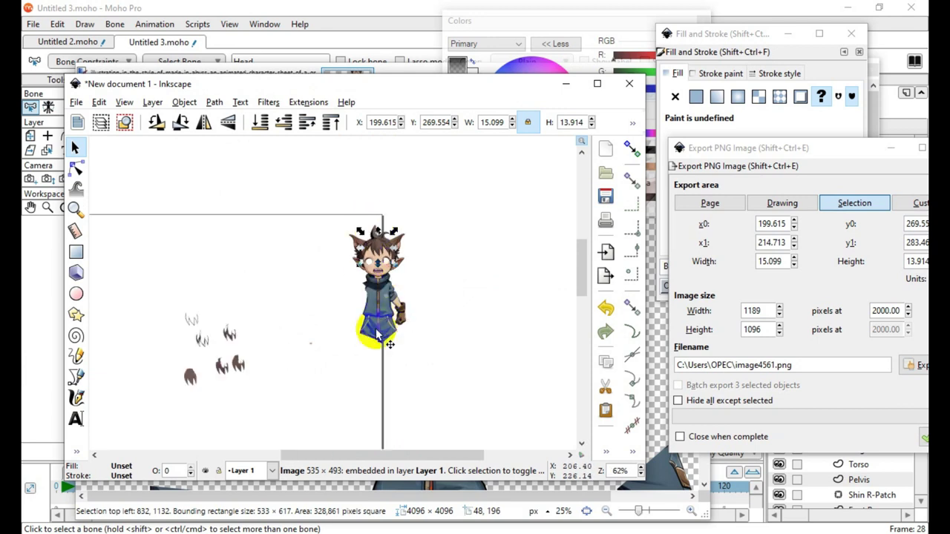
left_click(301, 311)
Draw a tan circle about 3.5 mm across as the iris and centre it in the white of the character's right eye
scroll(378, 268, "up", 5)
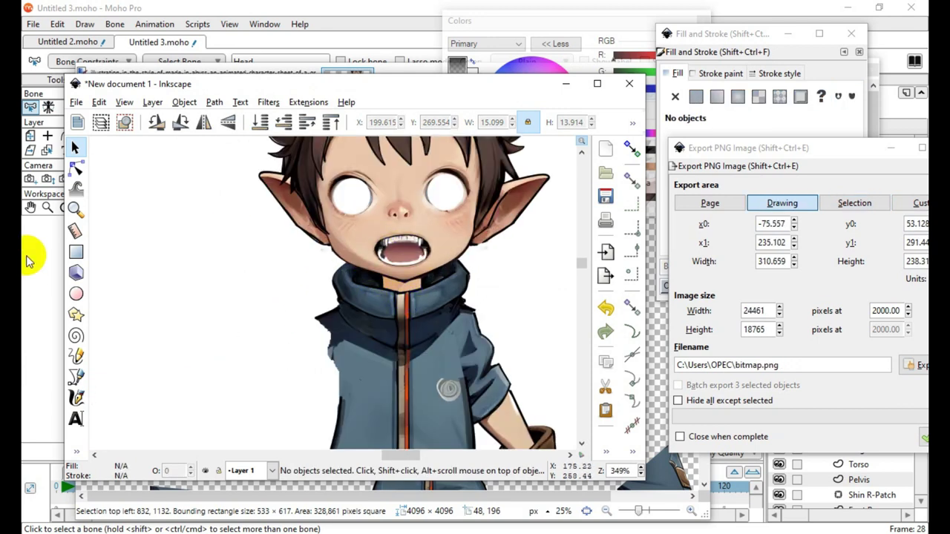
left_click(77, 293)
scroll(363, 195, "up", 3)
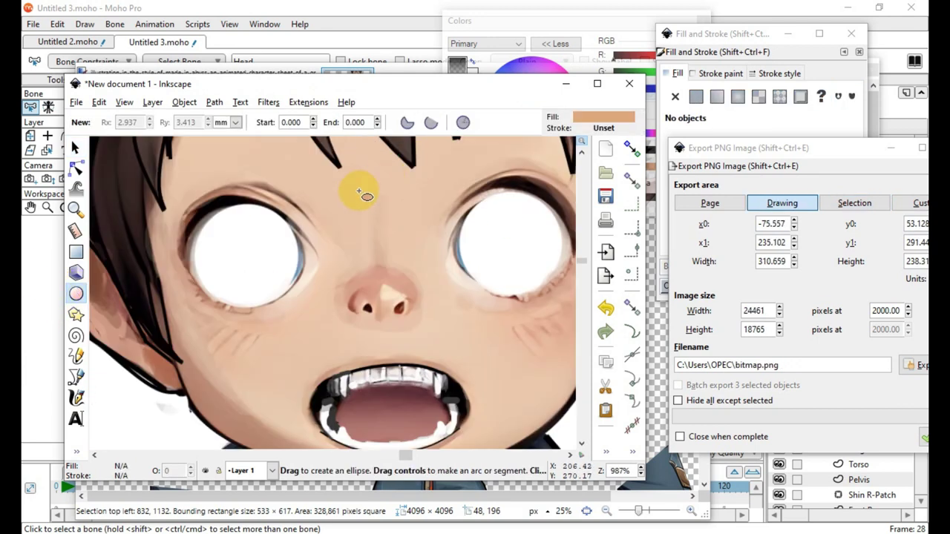
left_click_drag(208, 220, 301, 303)
left_click(74, 148)
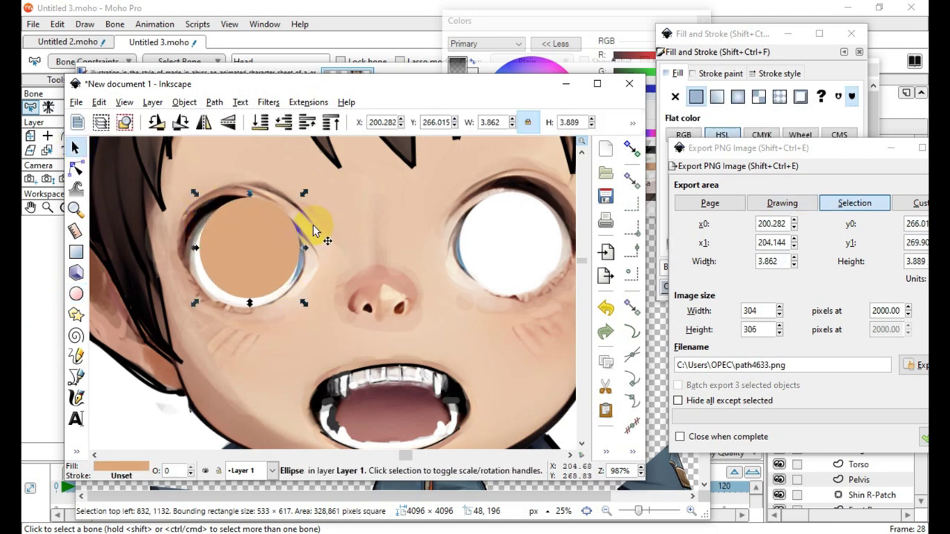
left_click_drag(308, 190, 309, 199)
left_click_drag(269, 265, 237, 263)
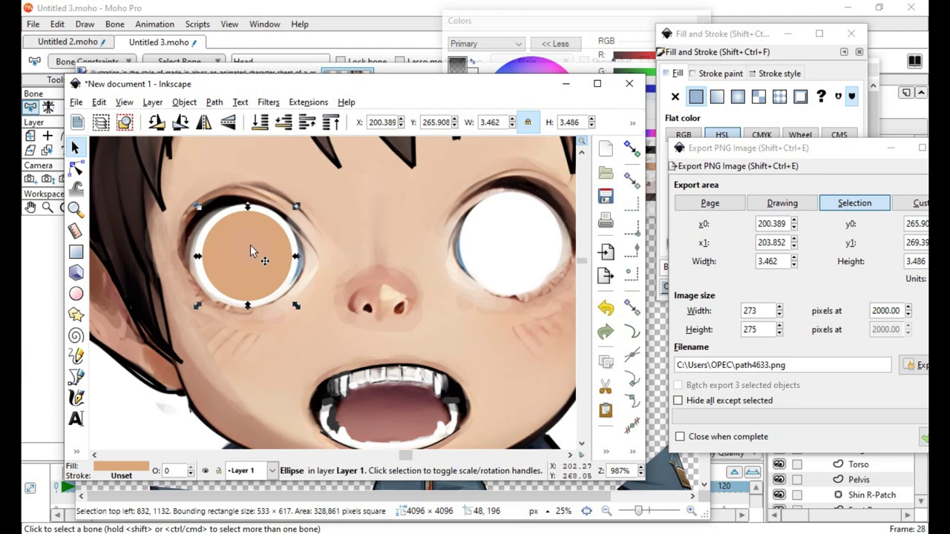
left_click(101, 104)
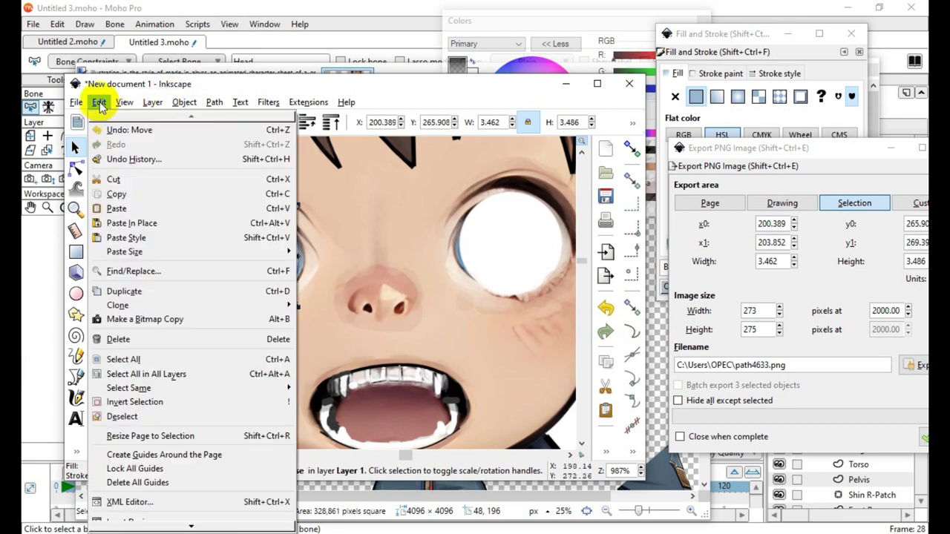
left_click(316, 278)
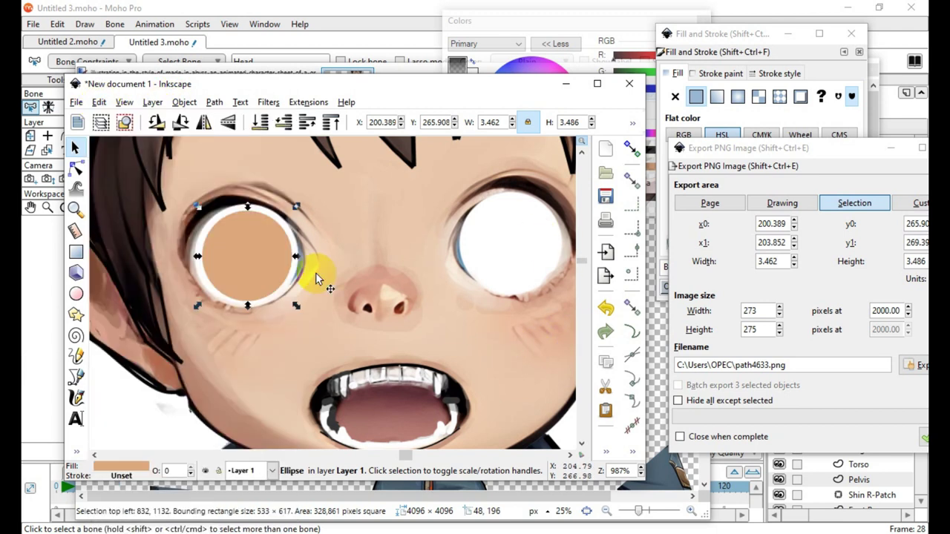
Draw a second circle about 2.6 mm across between the eyes and change its fill to blue with hue 160
left_click(76, 295)
left_click_drag(337, 181, 413, 256)
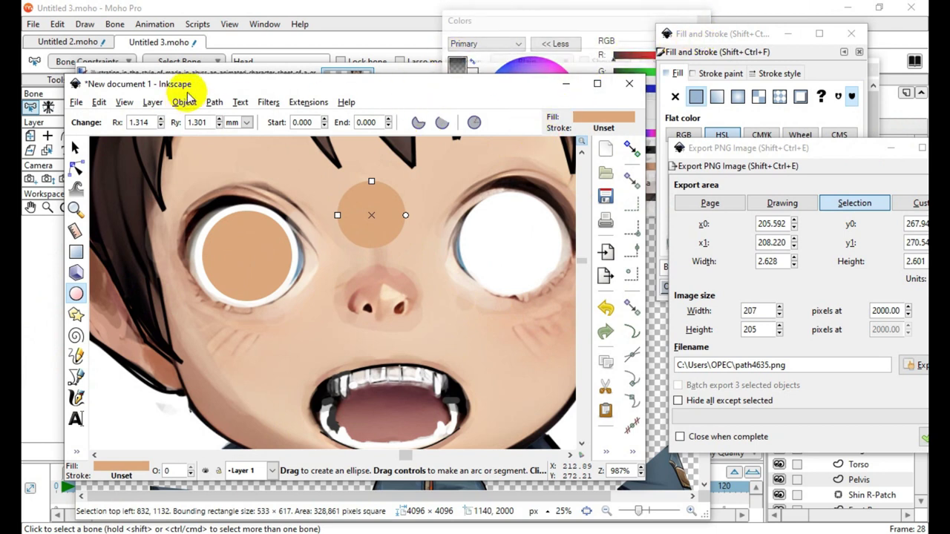
left_click(153, 103)
mouse_move(178, 104)
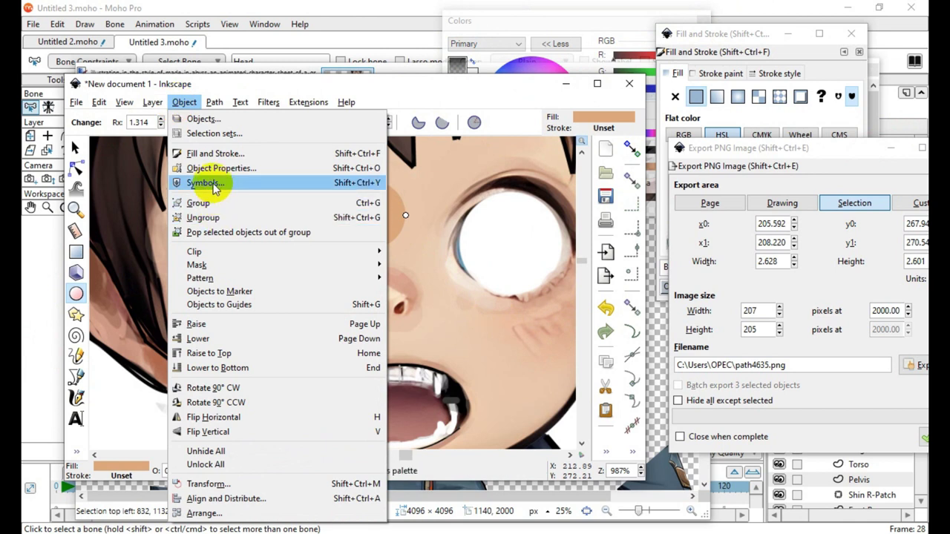
left_click(211, 153)
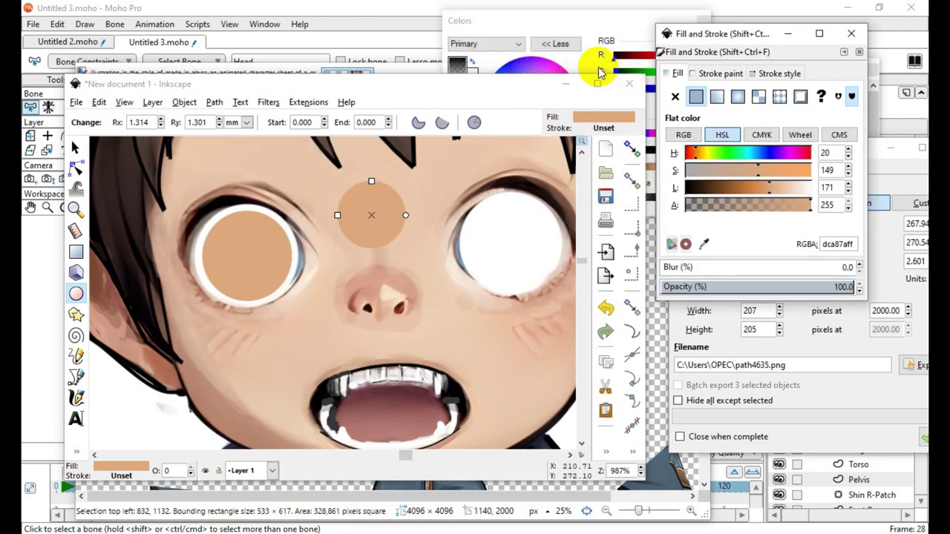
mouse_move(675, 36)
left_mouse_down()
mouse_move(598, 85)
mouse_move(556, 73)
left_mouse_up()
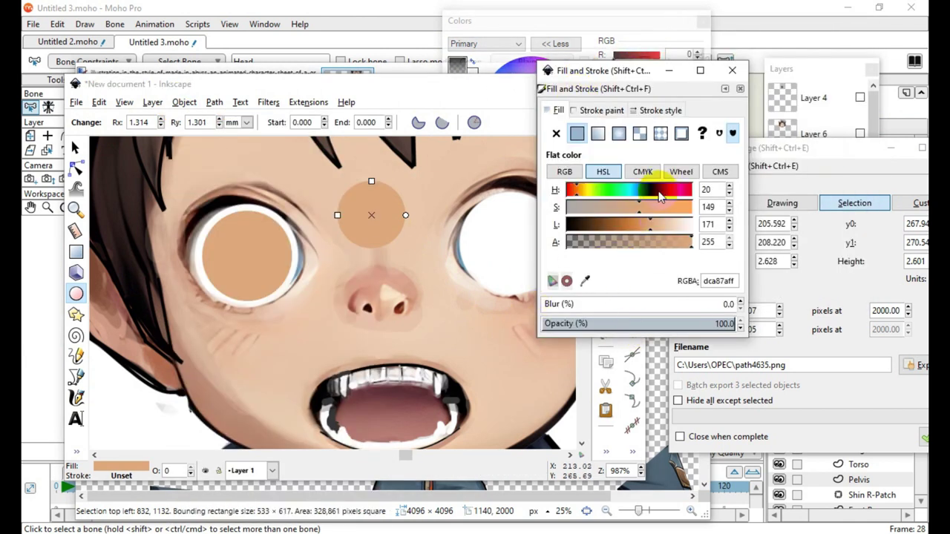
mouse_move(658, 190)
left_mouse_down()
mouse_move(645, 191)
mouse_move(647, 199)
left_mouse_up()
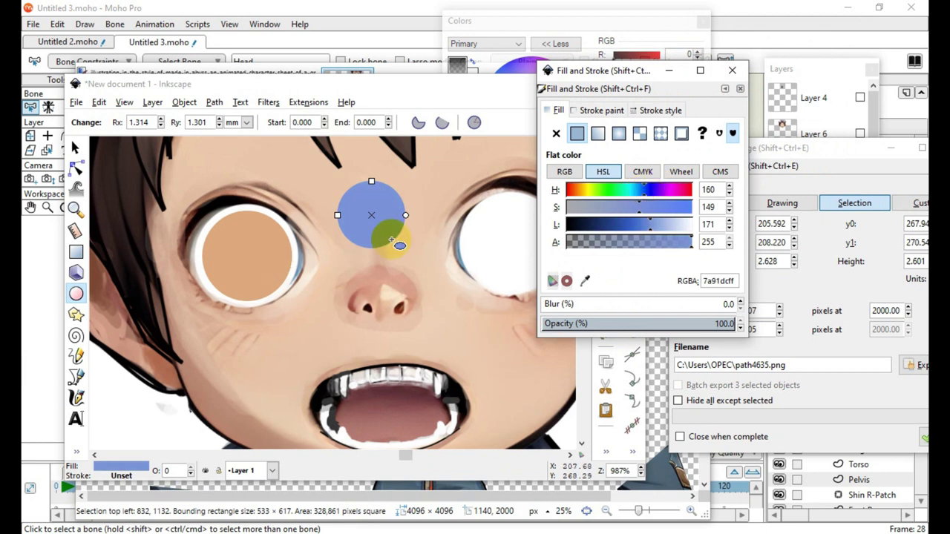
Duplicate the blue circle and place the copy on the cheek below the character's right eye
left_click(75, 147)
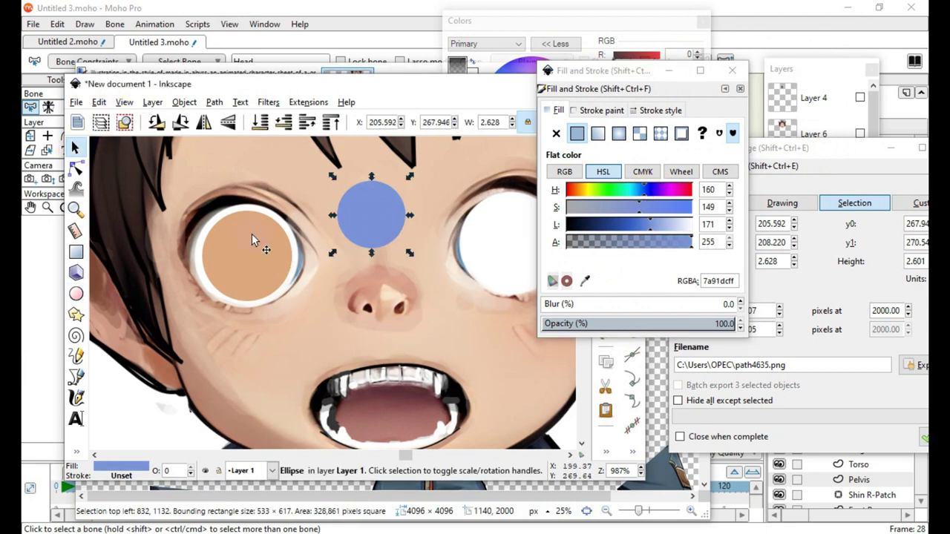
left_click(98, 102)
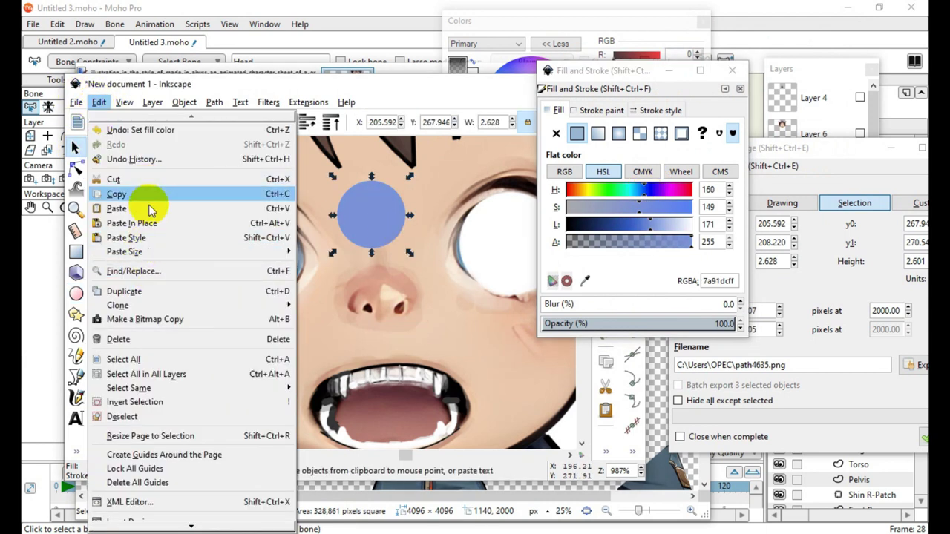
left_click(150, 292)
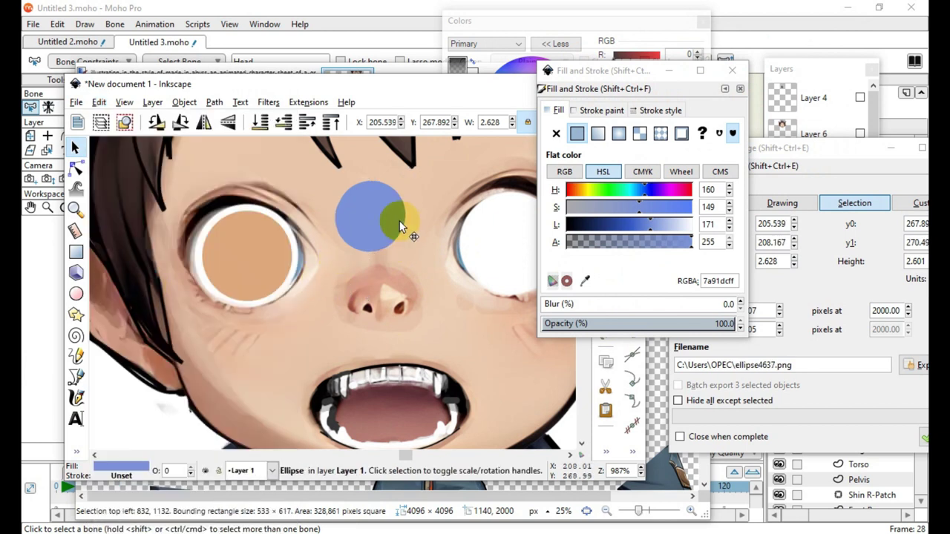
left_click_drag(400, 227, 320, 370)
Darken the tan iris to brown with lightness 58, and centre the blue circle from the cheek over it
left_click(266, 274)
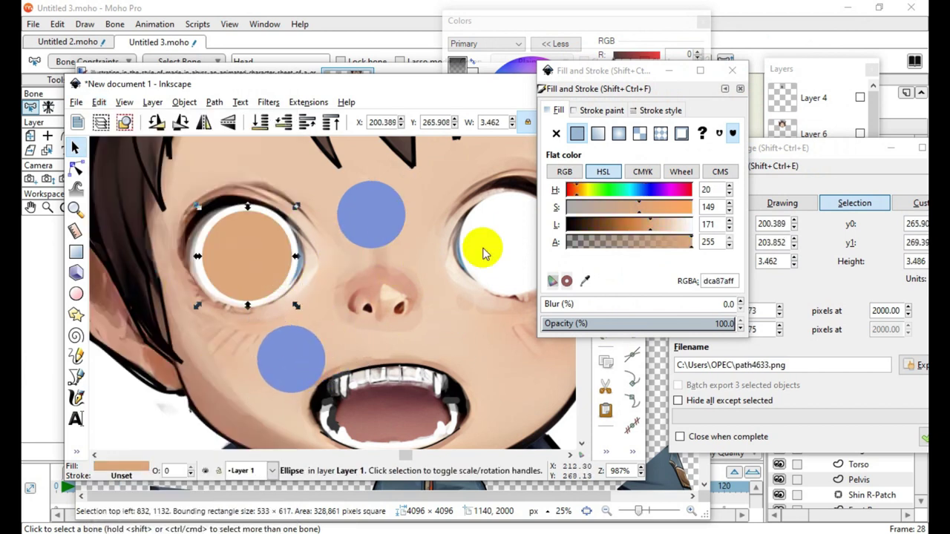
left_click_drag(640, 225, 598, 234)
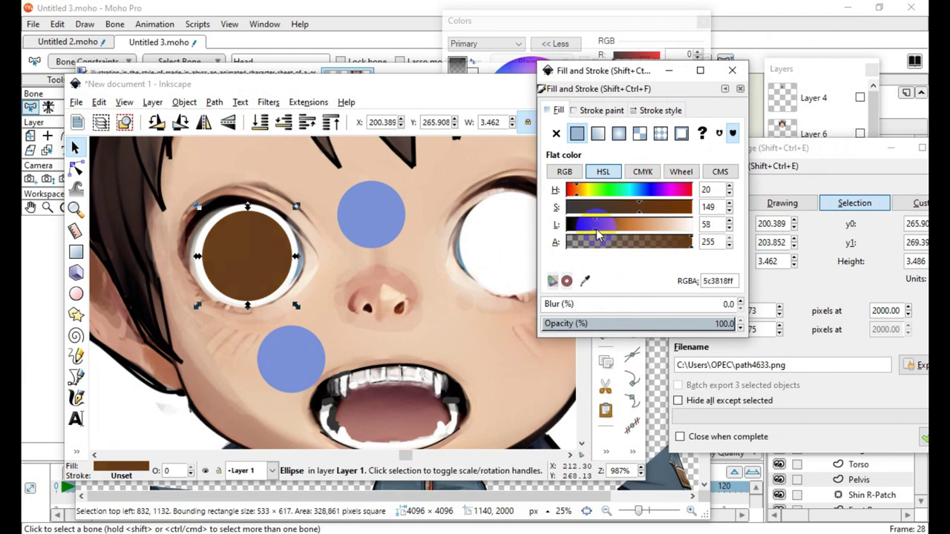
left_click_drag(295, 363, 257, 256)
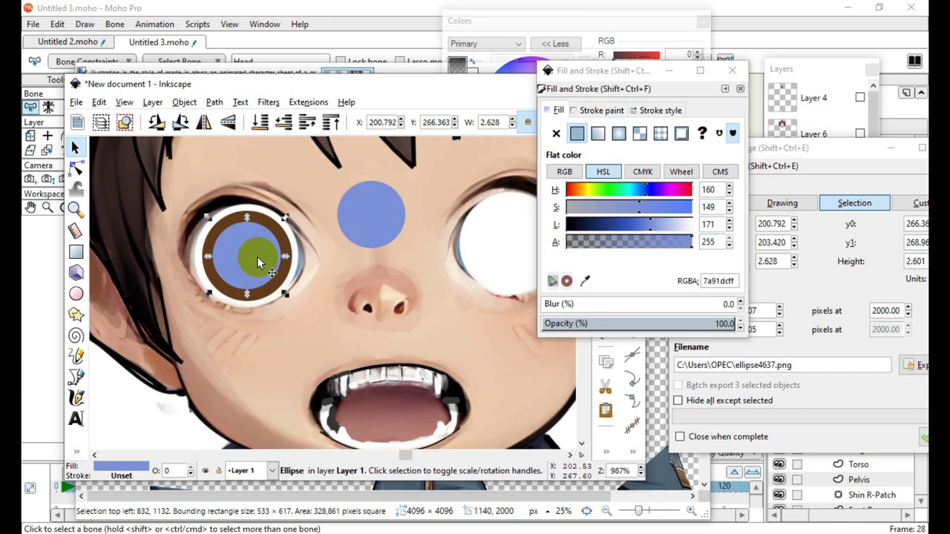
Set the blue circle in the iris to 75.9% opacity and 17.6% blur, and deselect it
scroll(245, 252, "up", 3)
scroll(361, 270, "down", 1)
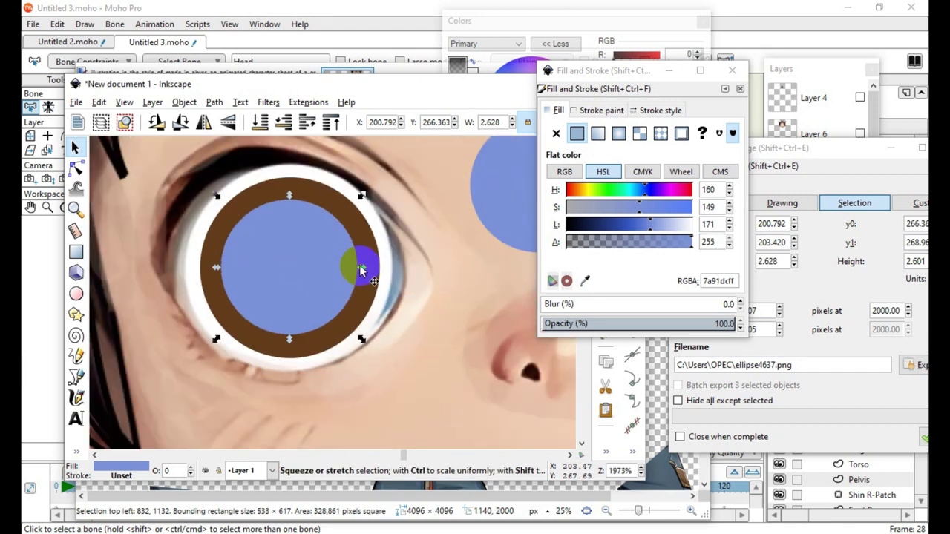
left_click(700, 324)
left_click_drag(670, 323, 683, 315)
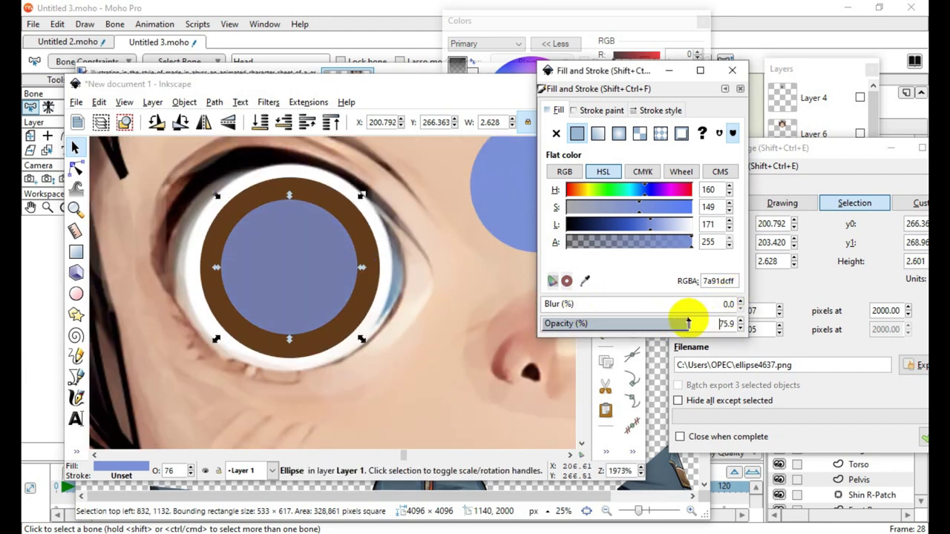
left_click(556, 304)
left_click_drag(575, 304, 577, 304)
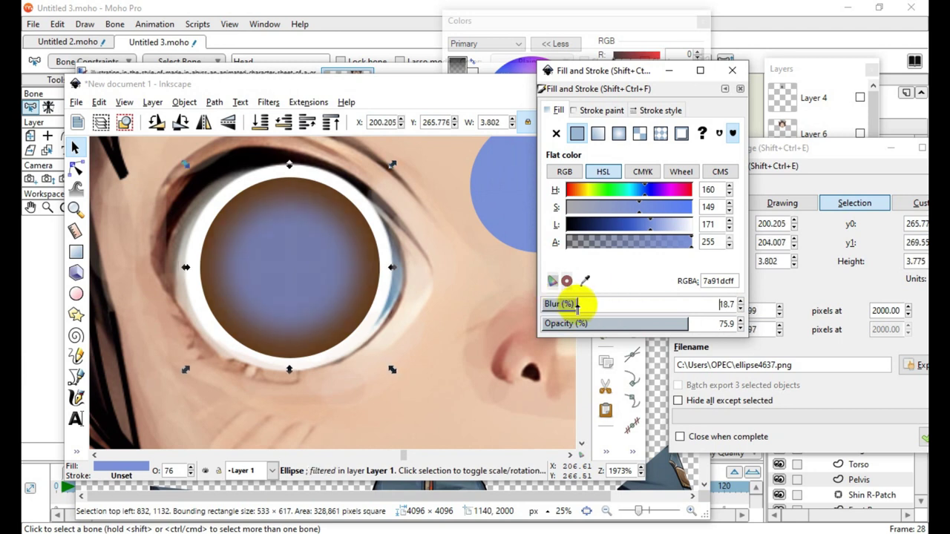
scroll(338, 288, "down", 2)
left_click(145, 392)
scroll(288, 259, "down", 2)
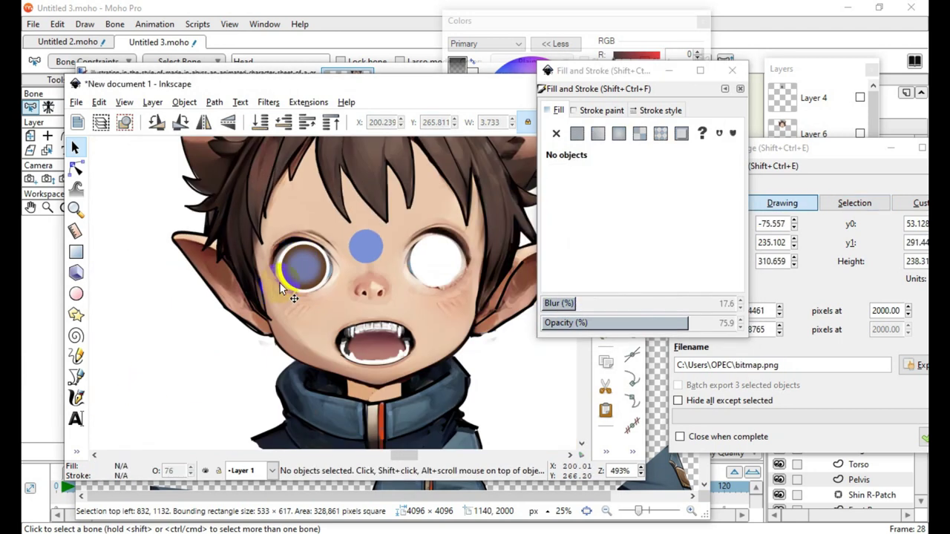
Set the blue circle between the eyes to 51.4% opacity and move it over the lower part of the iris
scroll(275, 295, "up", 2)
left_click(312, 250)
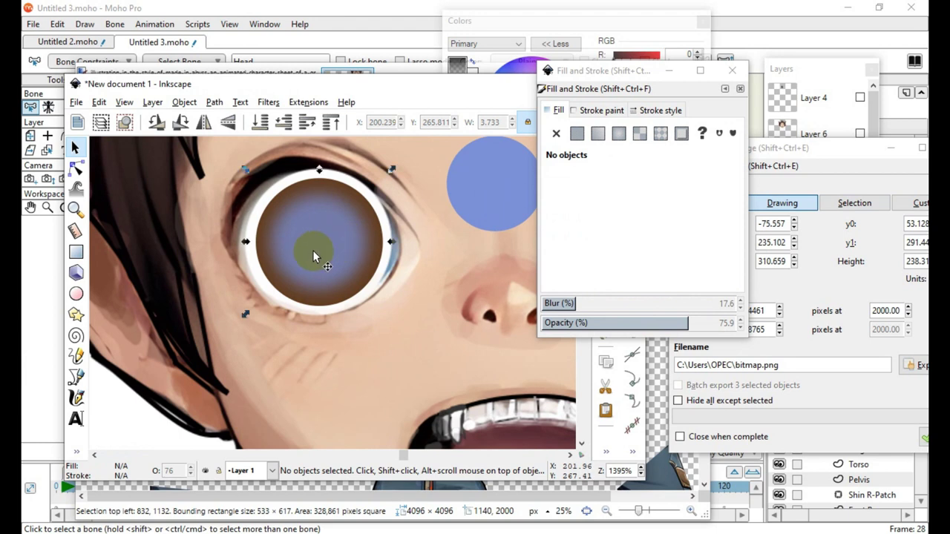
scroll(286, 292, "down", 2)
left_click(179, 398)
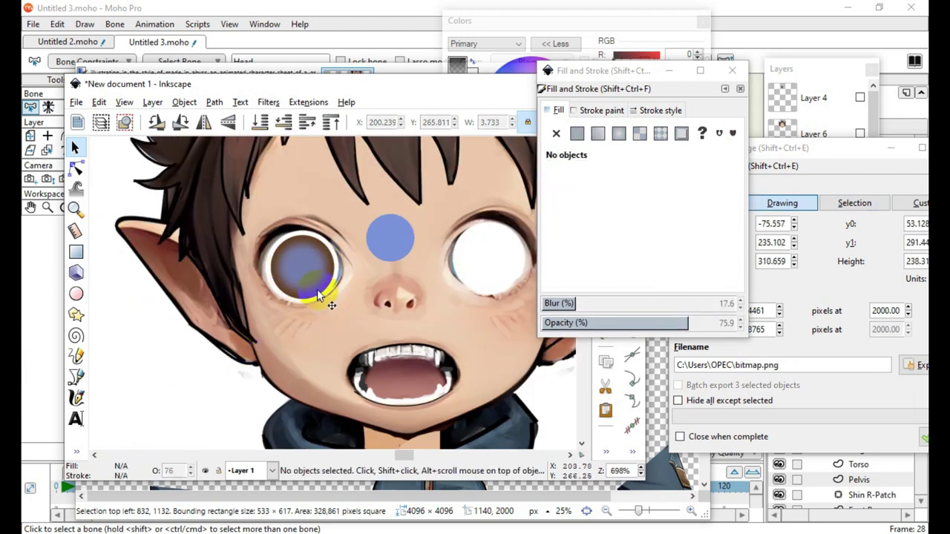
scroll(334, 297, "up", 2)
left_click(410, 212)
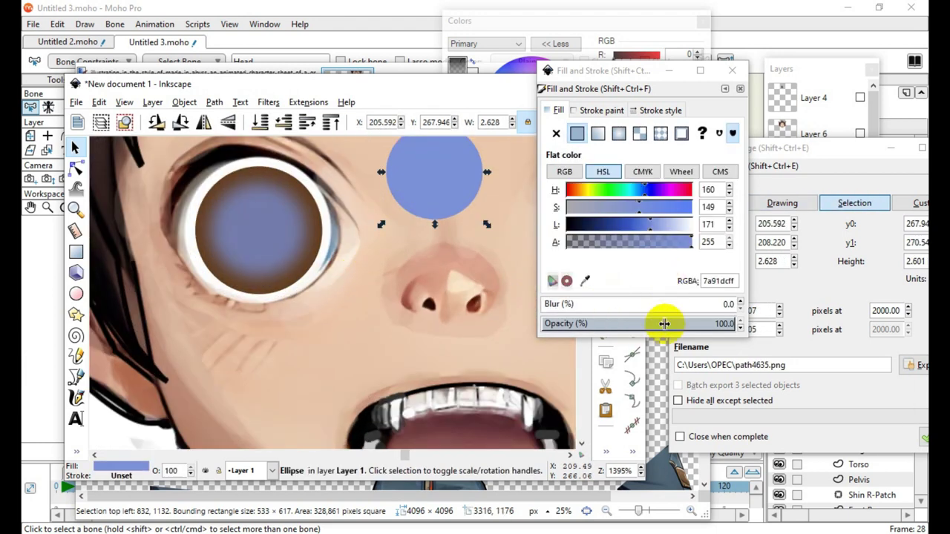
left_click_drag(662, 327, 641, 324)
left_click_drag(442, 160, 266, 260)
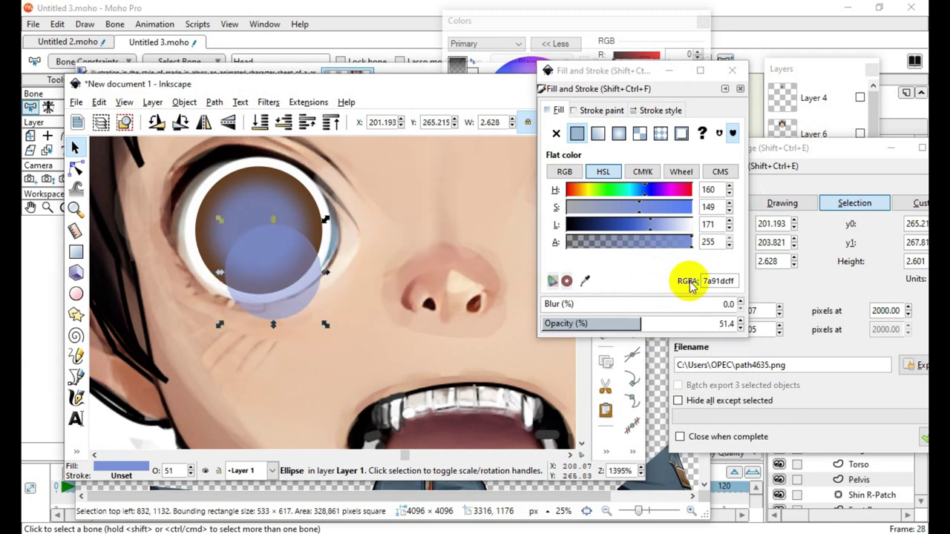
Lighten the semi-transparent blue circle to lightness 176 and centre it inside the brown iris
left_click(654, 233)
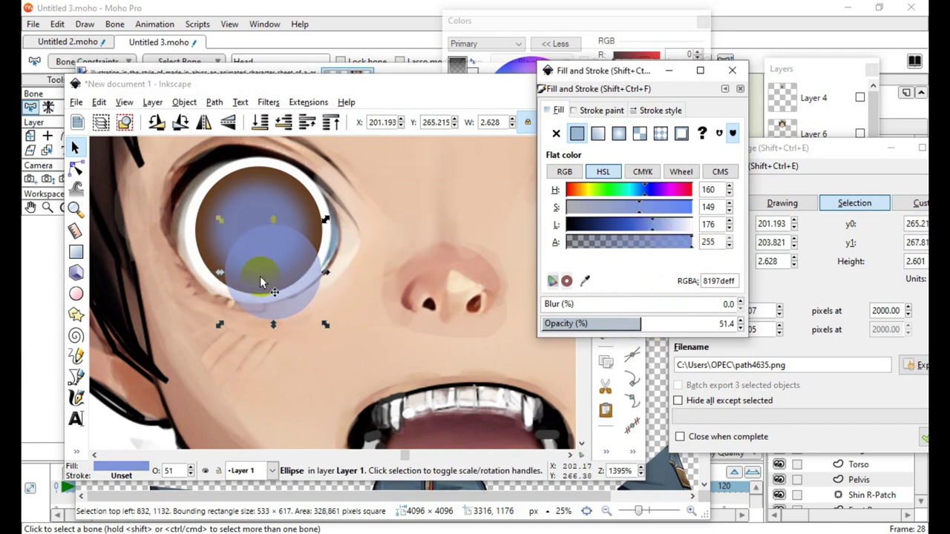
left_click_drag(260, 277, 279, 250)
left_click(291, 297, "alt")
scroll(279, 250, "up", 1)
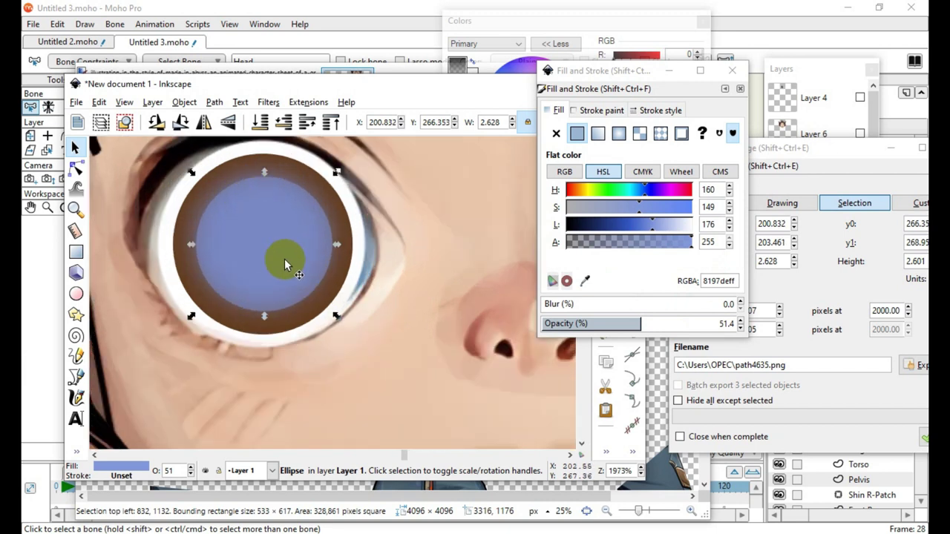
Reduce the sharp-edged blue circle's opacity to 25.5% and deselect it
left_click(617, 323)
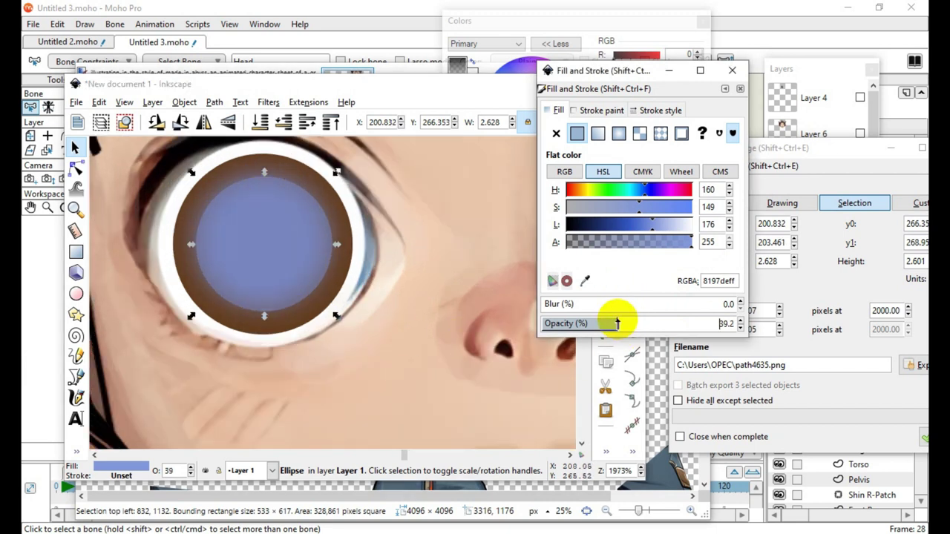
left_click_drag(604, 324, 584, 324)
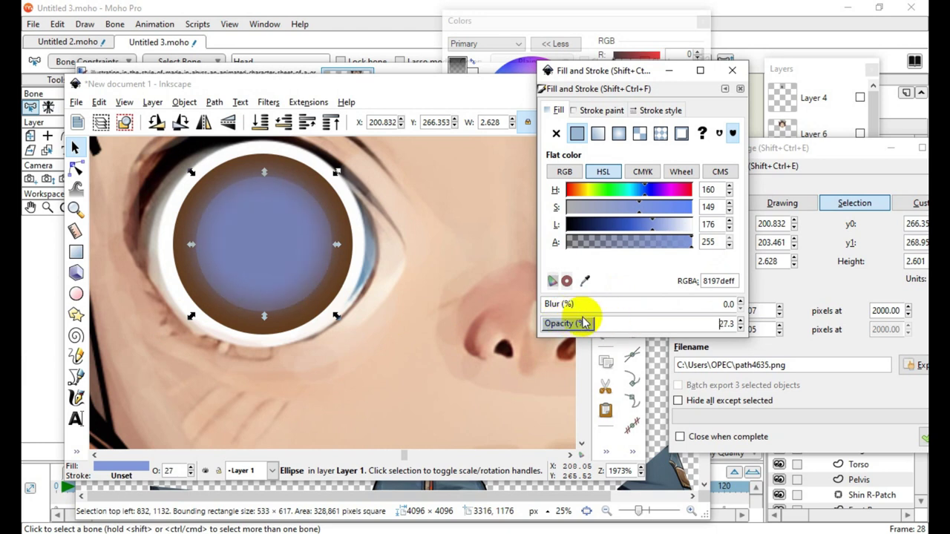
scroll(413, 286, "down", 4)
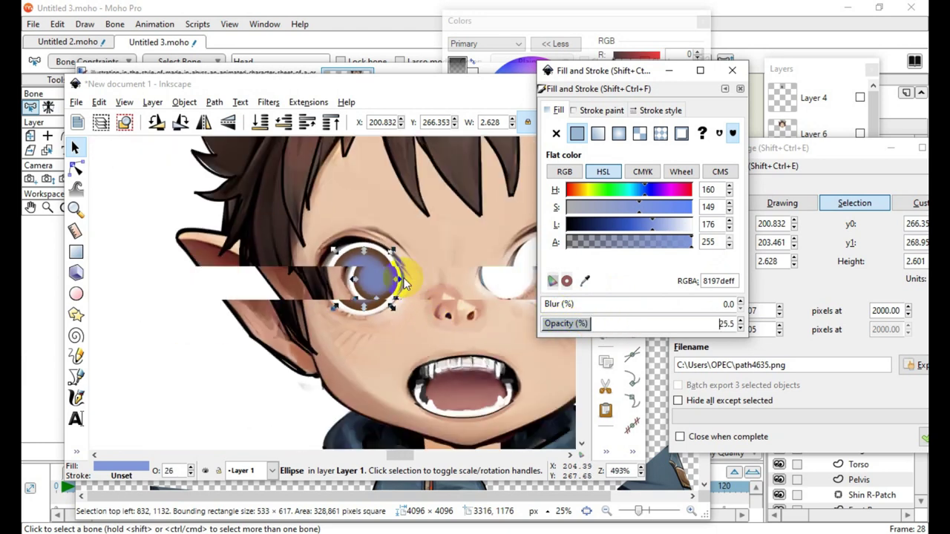
left_click(272, 363)
scroll(420, 276, "up", 3)
scroll(396, 288, "down", 3)
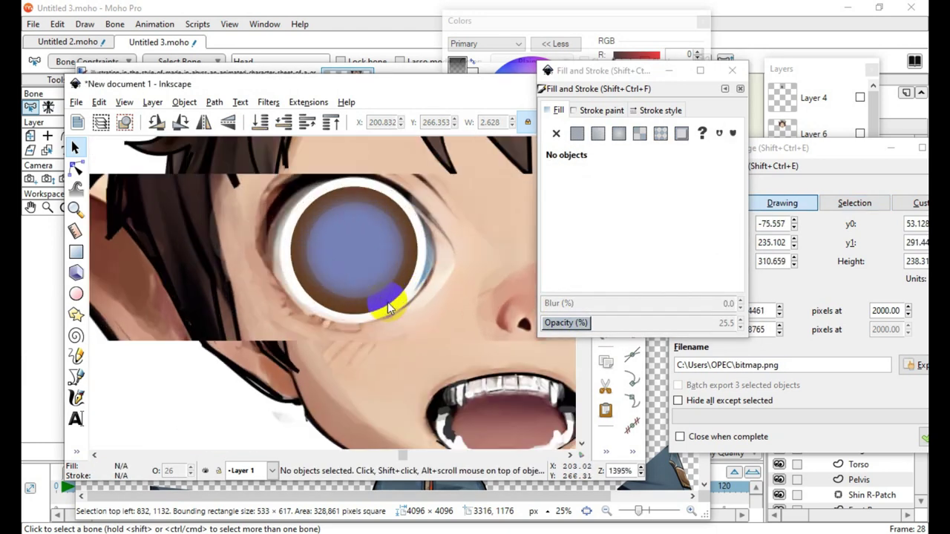
scroll(392, 297, "up", 3)
scroll(361, 303, "down", 4)
scroll(269, 358, "up", 1)
scroll(408, 289, "up", 7)
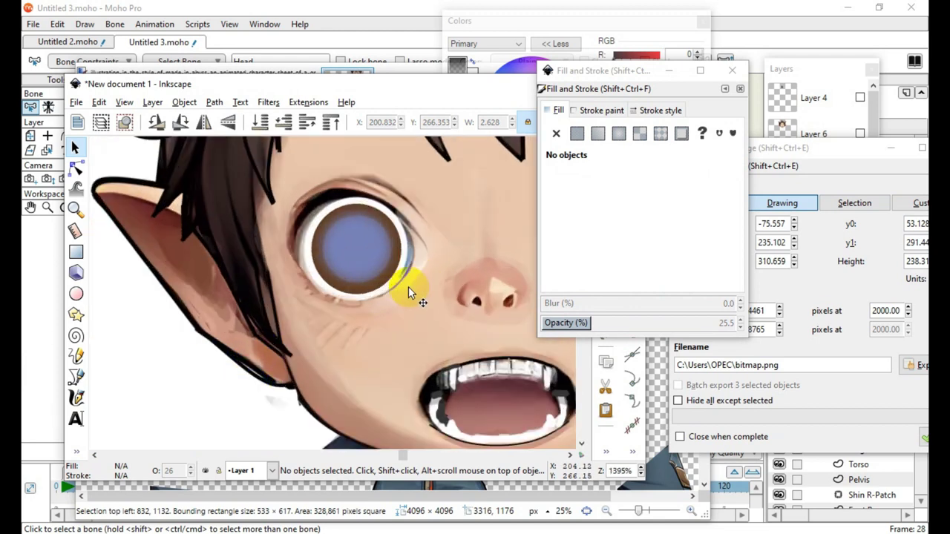
Darken the brown iris circle to lightness 45 and deselect it
left_click(354, 330)
scroll(394, 337, "down", 6)
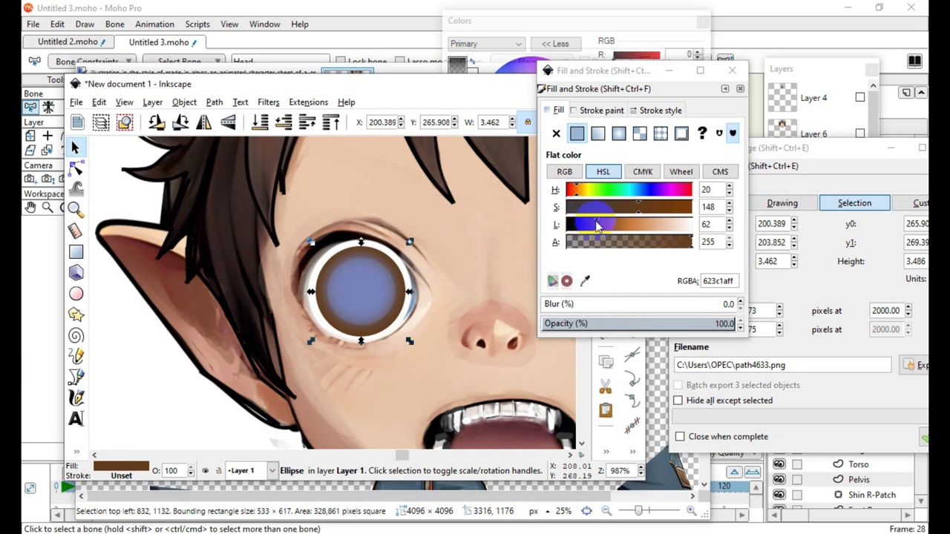
left_click_drag(599, 227, 591, 228)
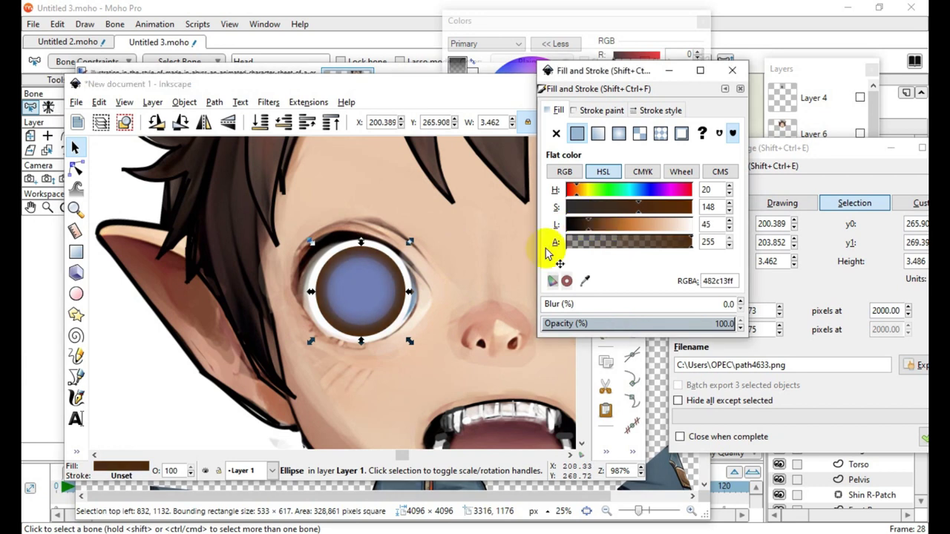
scroll(407, 334, "up", 2)
scroll(390, 323, "down", 4)
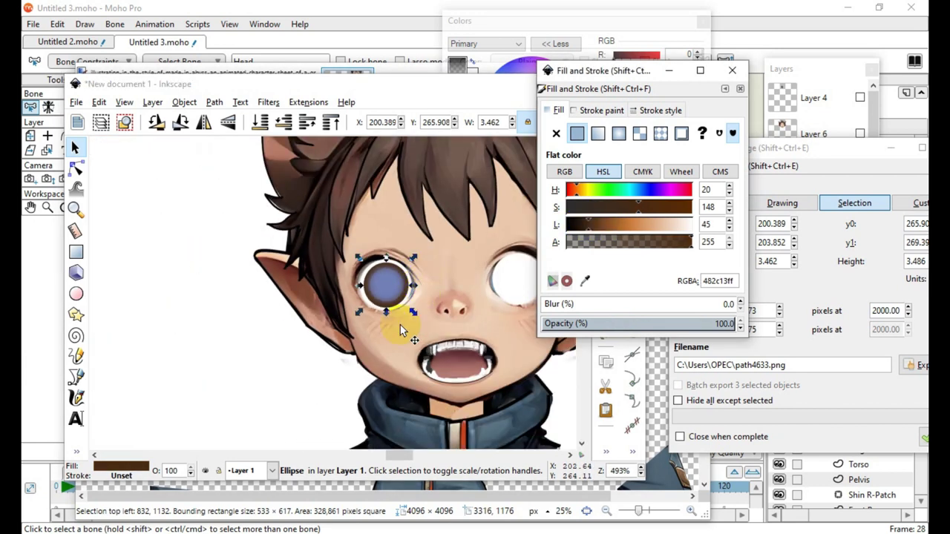
left_click(248, 382)
Select all three iris circles together and move them out of the eye onto the empty canvas beside the head
left_click_drag(223, 227, 363, 312)
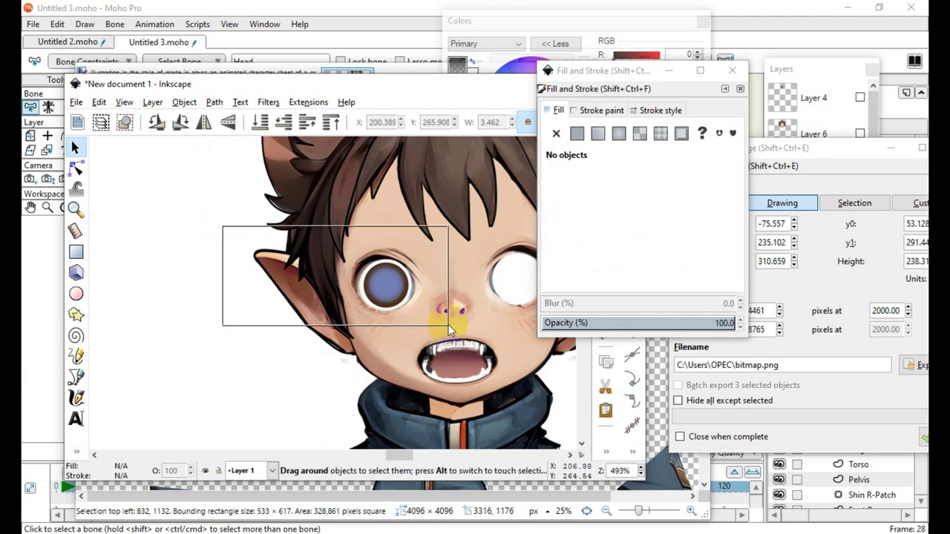
left_click_drag(449, 325, 450, 327)
left_click_drag(392, 284, 222, 317)
scroll(188, 314, "up", 4)
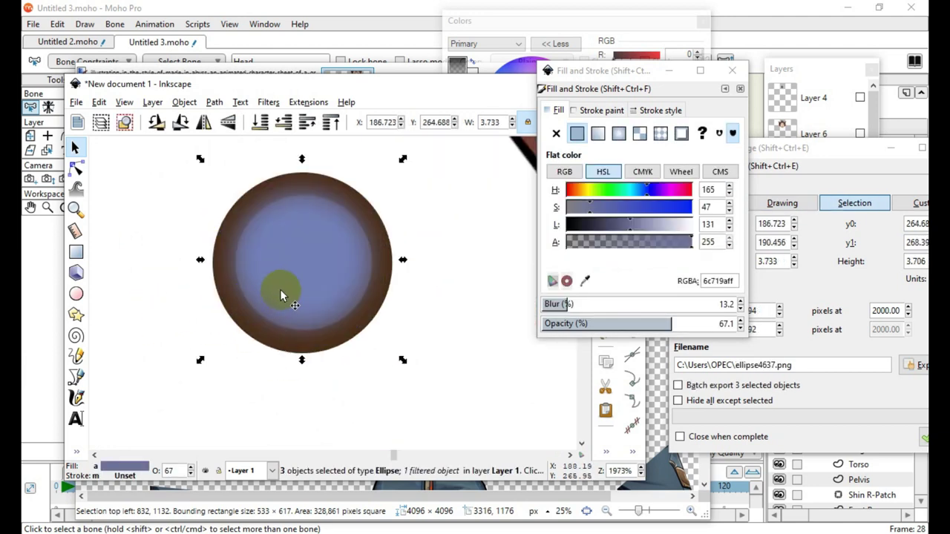
scroll(280, 289, "down", 2)
left_click_drag(290, 270, 219, 396)
Draw a circle about 4.1 mm across above the iris, fill it with solid black at 100% opacity, and deselect it
left_click(76, 294)
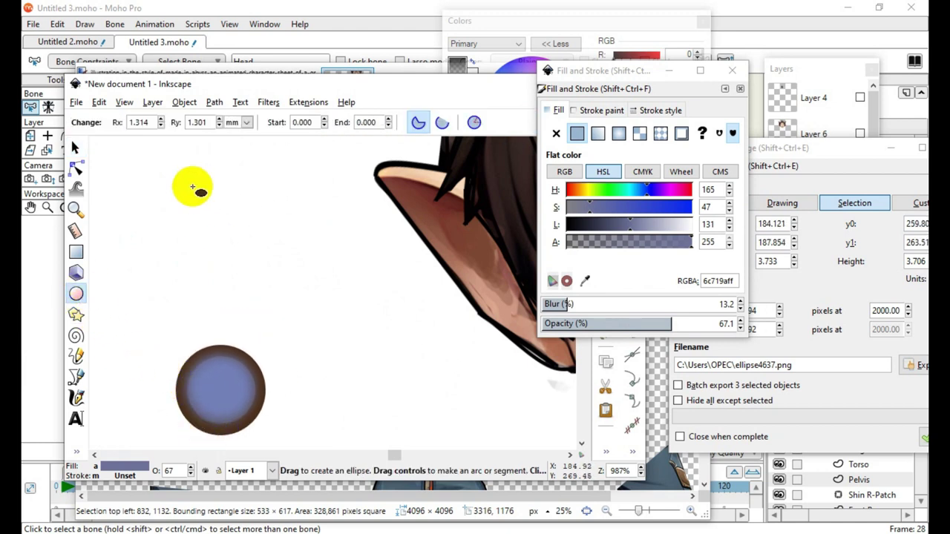
mouse_move(195, 185)
left_mouse_down()
mouse_move(307, 292)
mouse_move(297, 285)
left_mouse_up()
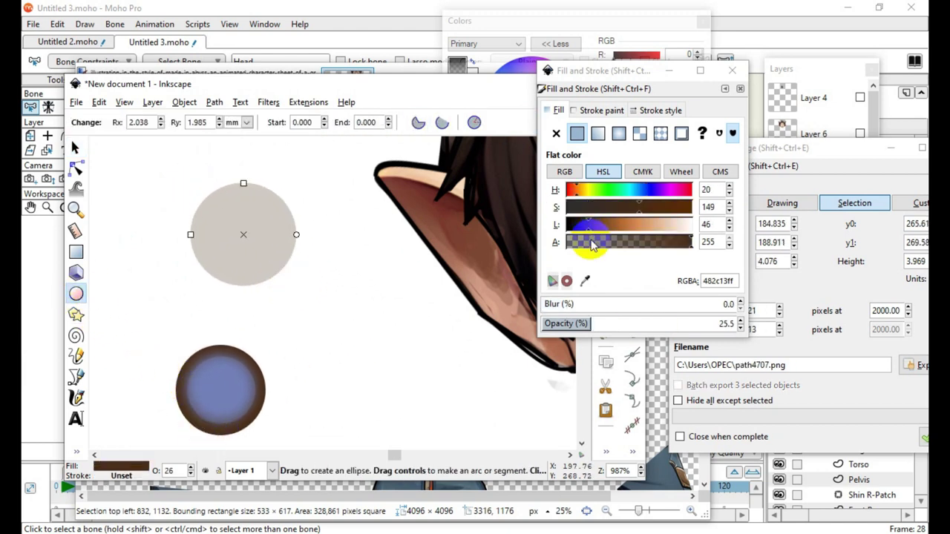
left_click_drag(569, 225, 492, 240)
left_click_drag(636, 325, 757, 326)
left_click(574, 229)
left_click_drag(577, 235, 552, 224)
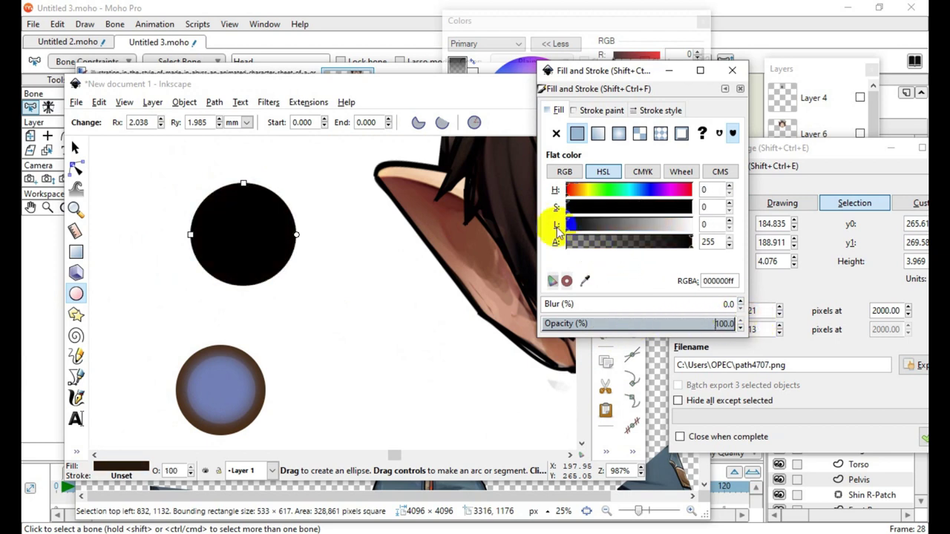
left_click(242, 321)
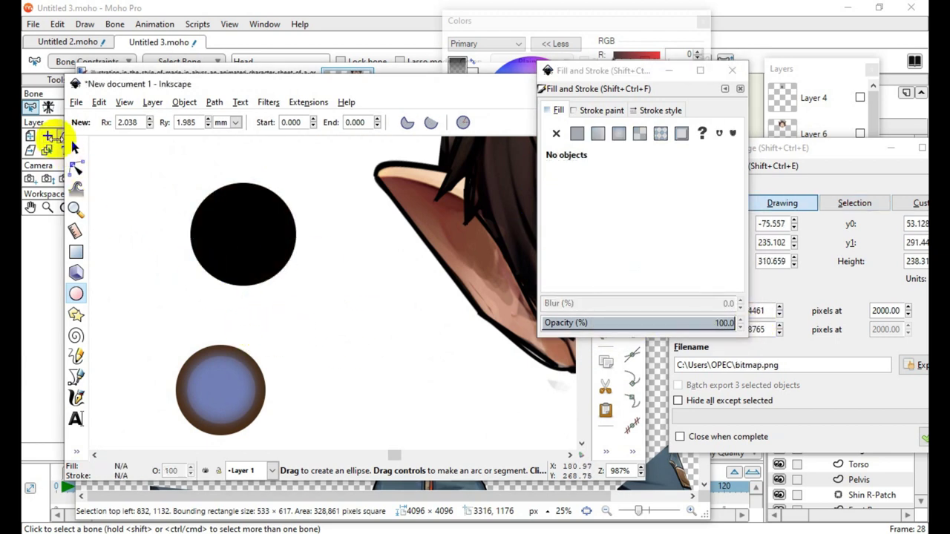
Move the black circle onto the iris, send it to the bottom and centre it as an even outer ring
left_click(74, 147)
scroll(257, 257, "down", 3)
scroll(283, 338, "up", 1)
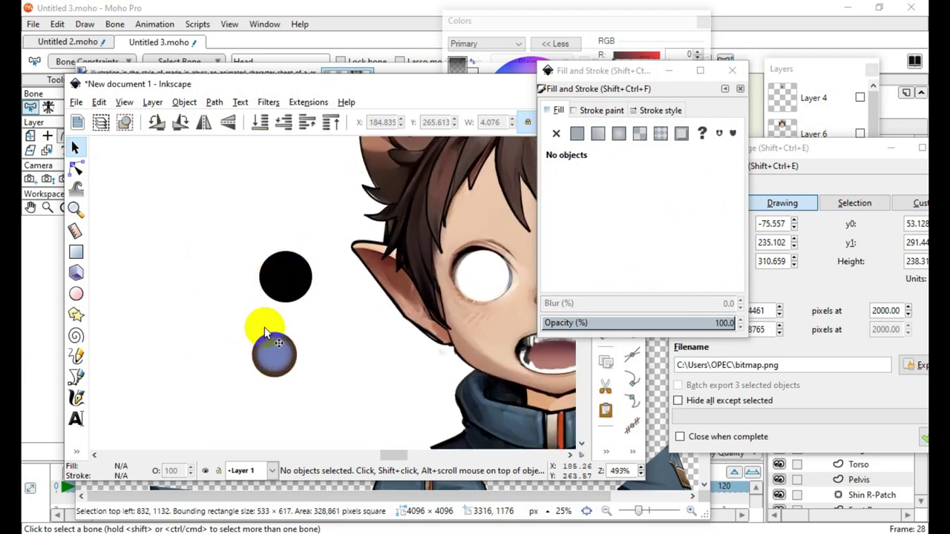
mouse_move(296, 276)
left_mouse_down()
mouse_move(297, 365)
mouse_move(285, 361)
left_mouse_up()
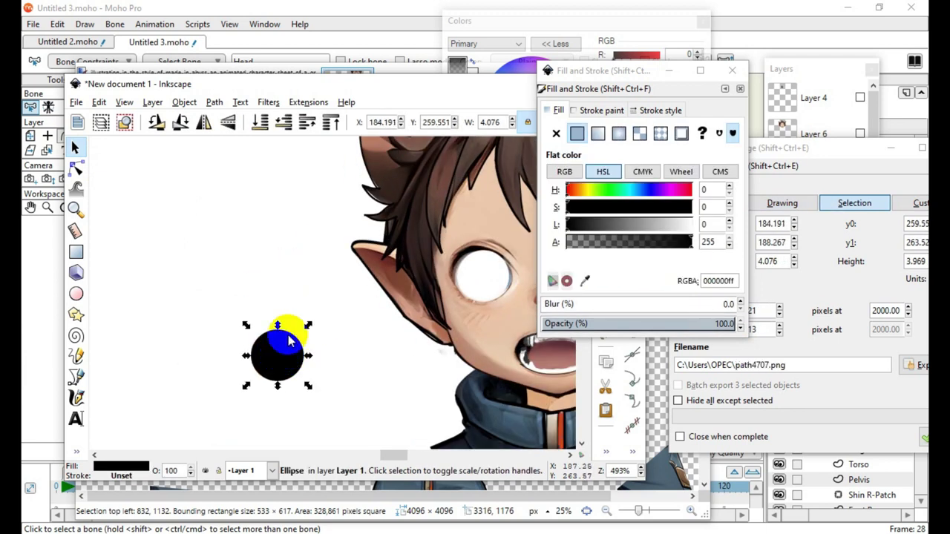
left_click(259, 122)
scroll(202, 388, "up", 3)
scroll(364, 364, "up", 2)
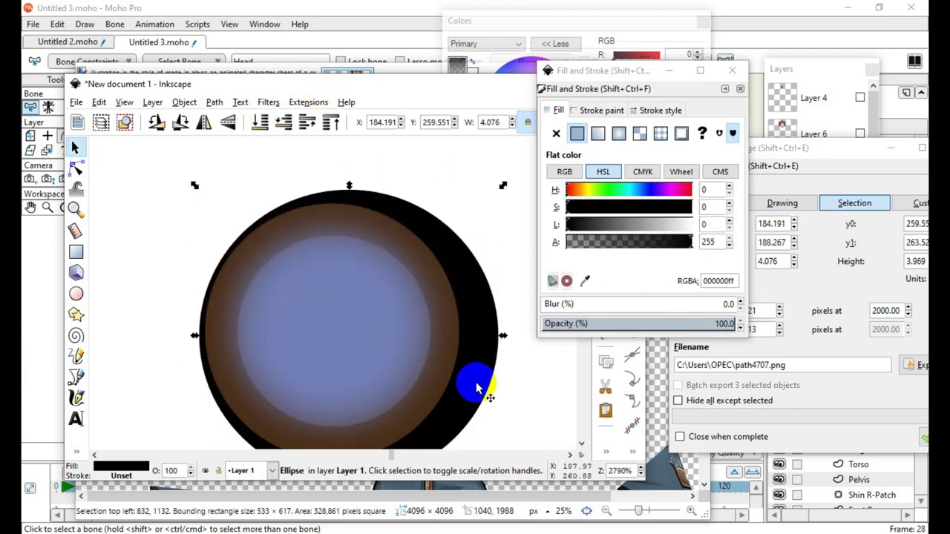
left_click_drag(458, 389, 455, 376)
scroll(322, 212, "down", 3)
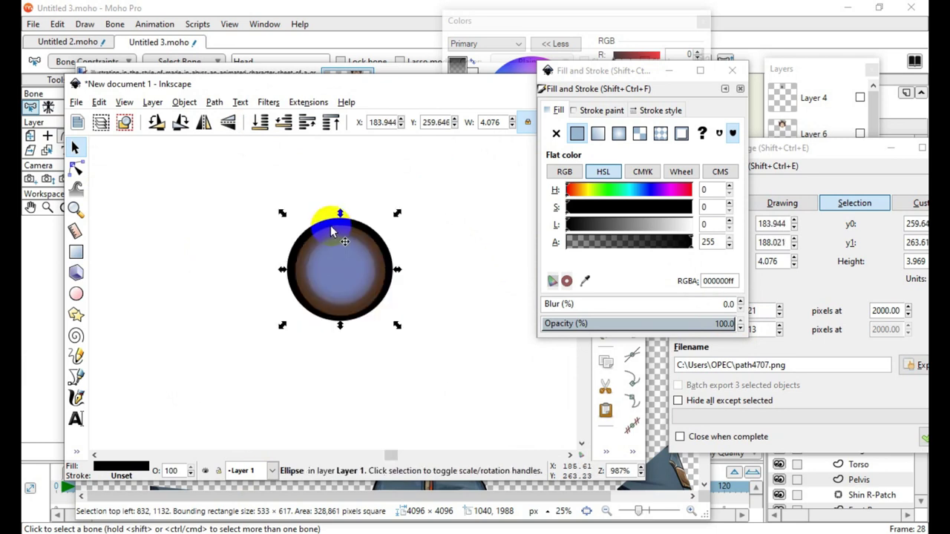
left_click(268, 405)
Move the blurred blue circle out of the iris onto the canvas beside it
scroll(356, 237, "up", 2)
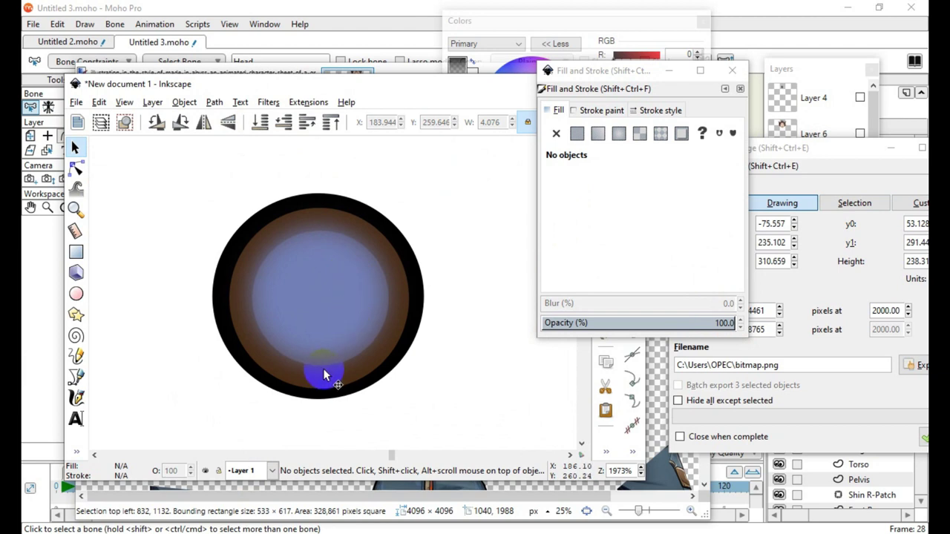
scroll(323, 375, "down", 1)
left_click_drag(293, 314, 208, 340)
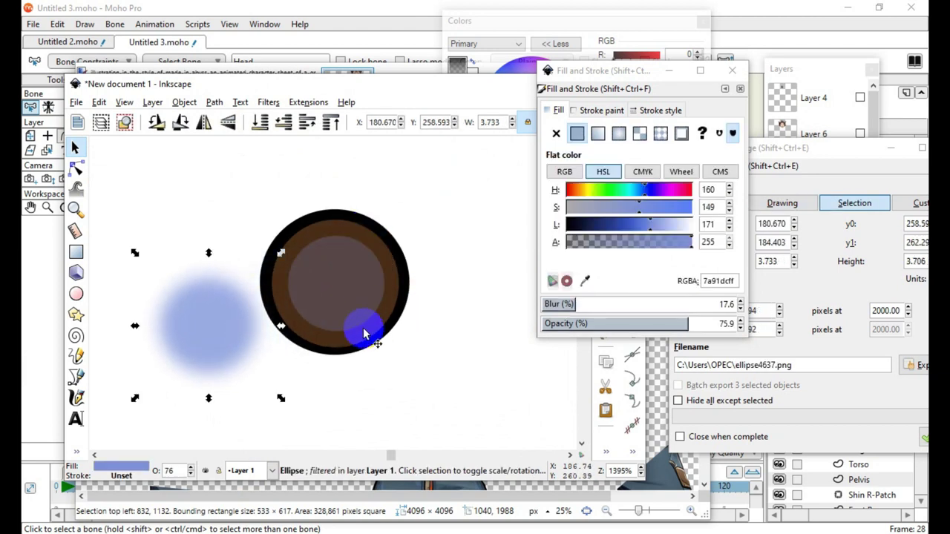
Recolour the sharp circle left in the iris to hue 129 with 31.7% opacity, and bring it to the front
left_click(332, 290)
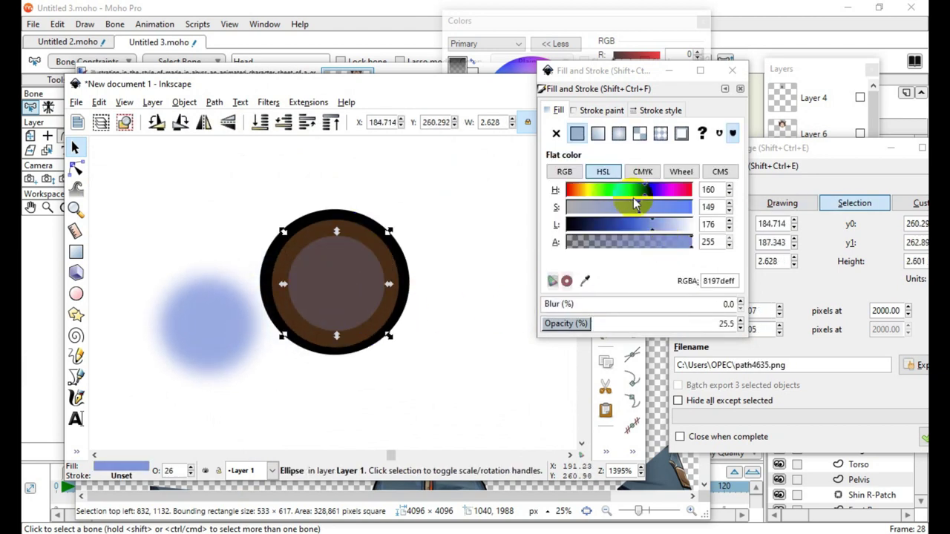
left_click_drag(635, 200, 630, 199)
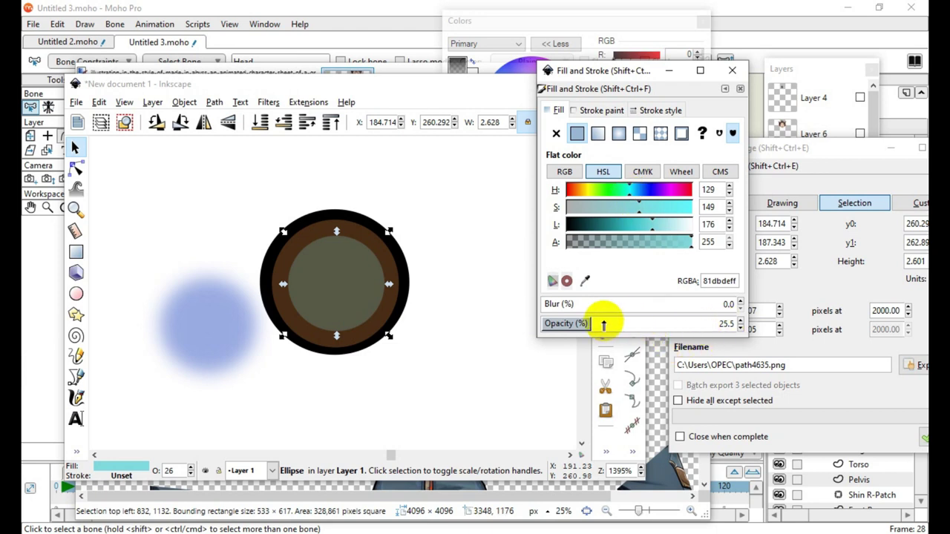
left_click(330, 123)
Place the blurred blue circle back over the iris and shrink it to about 3.1 mm wide
left_click_drag(227, 380, 327, 280)
scroll(325, 279, "up", 2)
scroll(343, 305, "down", 1)
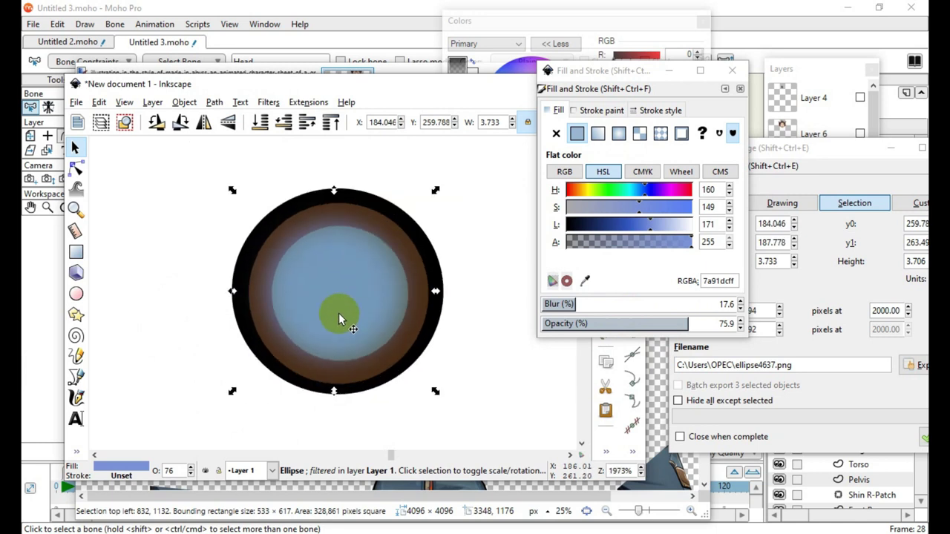
scroll(334, 308, "up", 2)
scroll(324, 295, "down", 1)
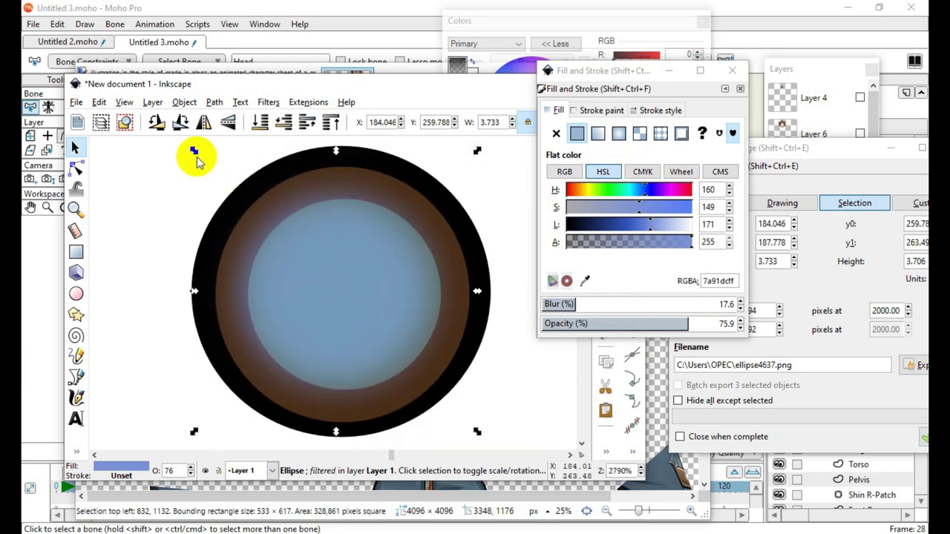
left_click_drag(195, 151, 230, 187)
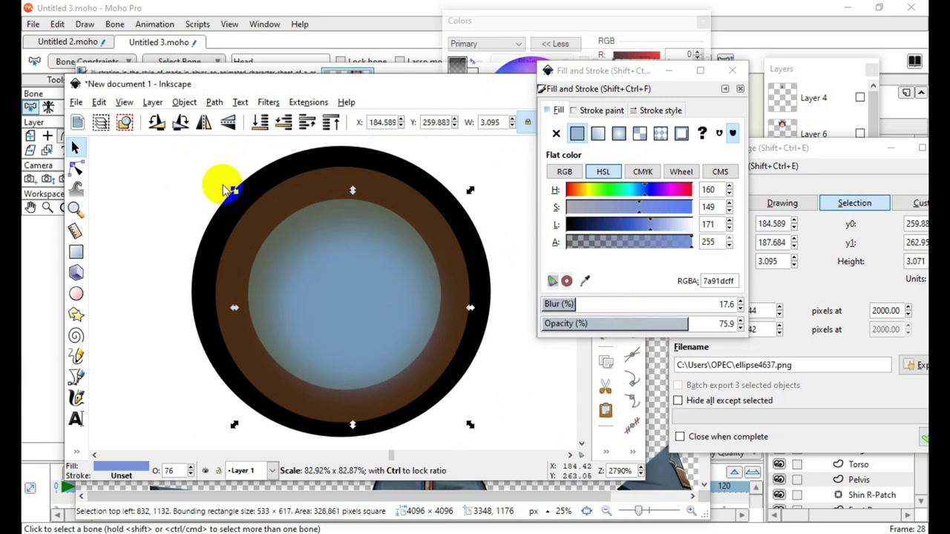
Move the turquoise circle aside, centre the blurred blue circle in the iris, and put the turquoise circle back over it
left_click_drag(370, 345, 189, 308)
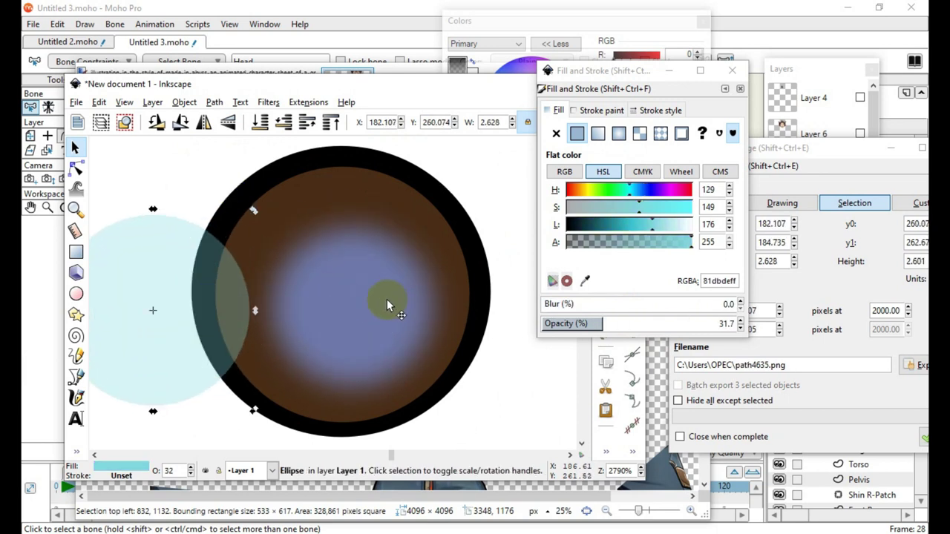
left_click_drag(387, 299, 374, 279)
left_click_drag(167, 317, 308, 292)
scroll(354, 241, "down", 3)
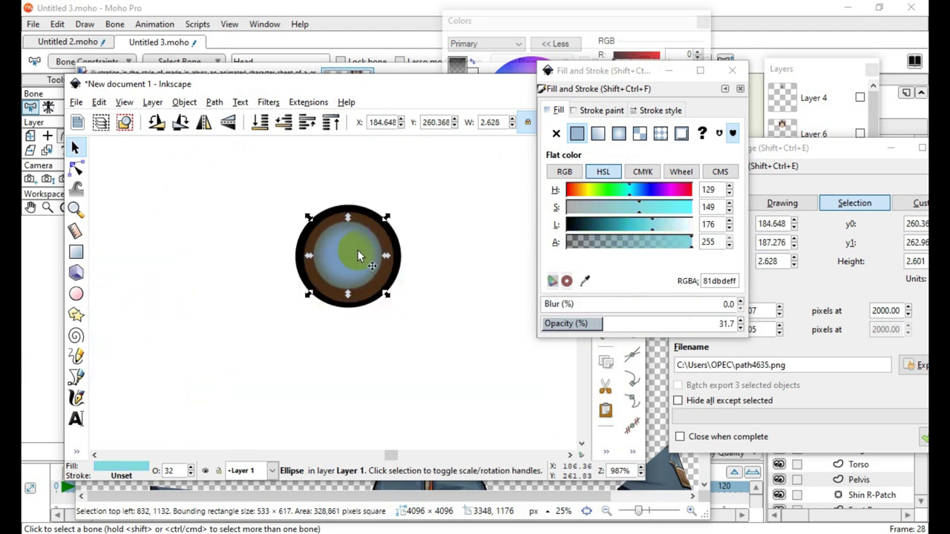
Lower the turquoise circle one level behind the blurred blue circle and deselect it
left_click(297, 381)
scroll(343, 258, "up", 2)
left_click(357, 179)
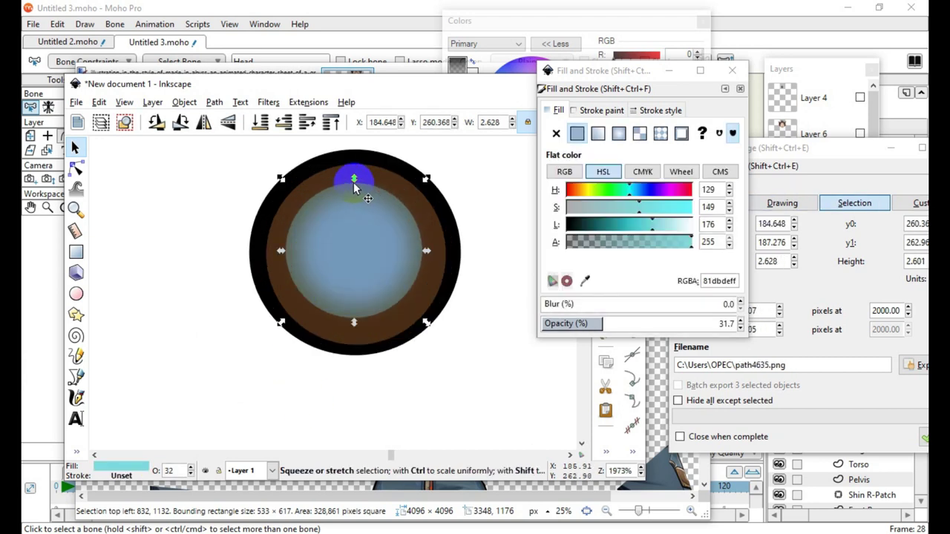
left_click(285, 122)
left_click(329, 378)
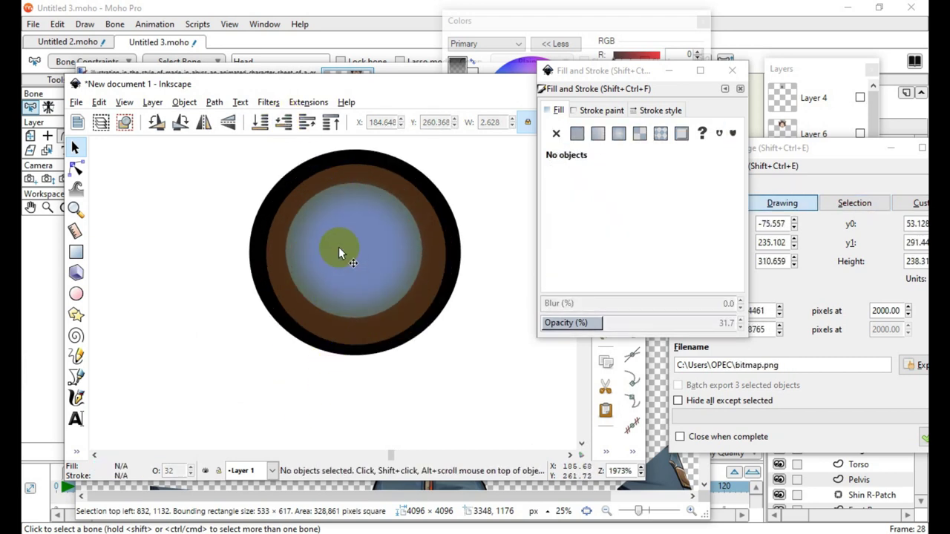
Set the lightness of the blurred blue circle in the iris to 203 and deselect it
left_click(339, 254)
left_click(661, 224)
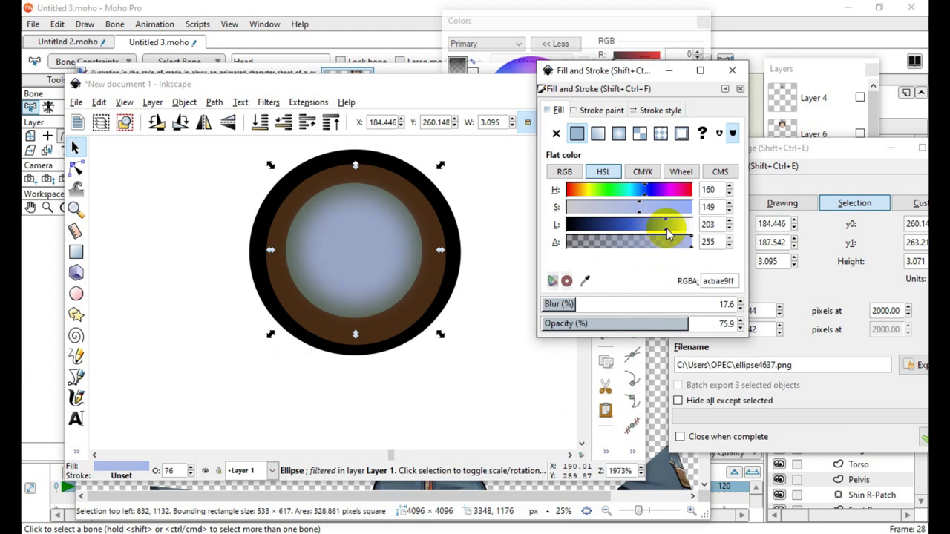
scroll(327, 312, "down", 3)
left_click(322, 388)
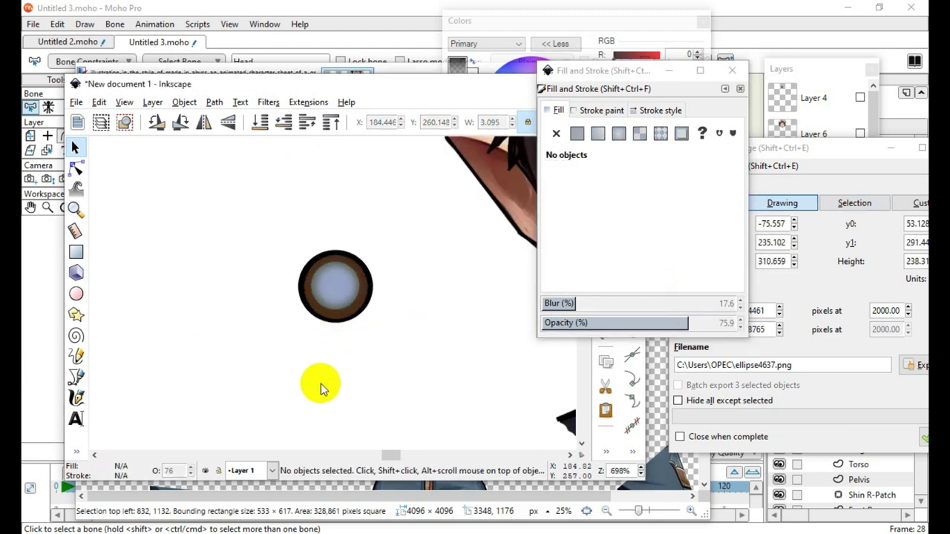
Recolour the iris's brown ring to teal with hue 123 and deselect it
scroll(301, 291, "up", 2)
scroll(394, 308, "up", 2)
scroll(372, 316, "down", 3)
scroll(346, 319, "up", 4)
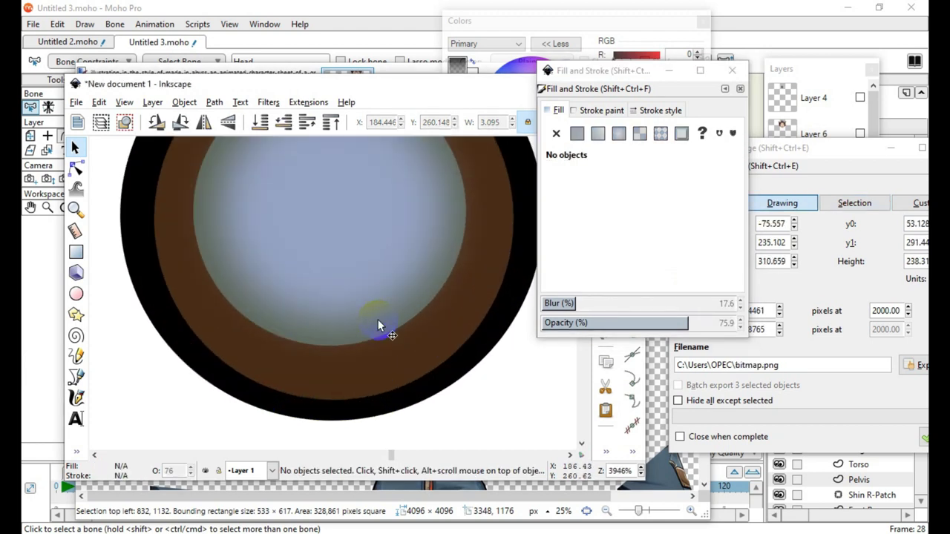
scroll(378, 319, "down", 4)
scroll(387, 314, "up", 6)
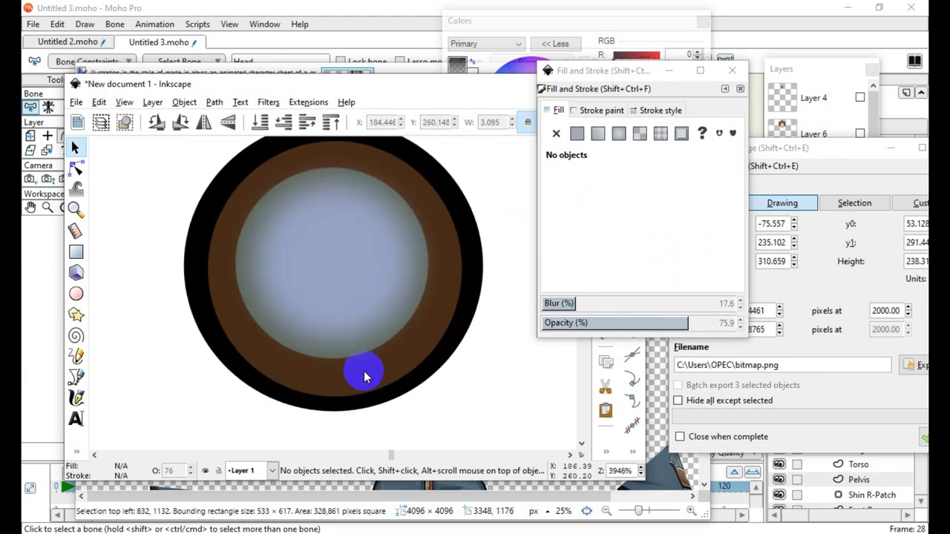
left_click(417, 358)
scroll(417, 358, "down", 3)
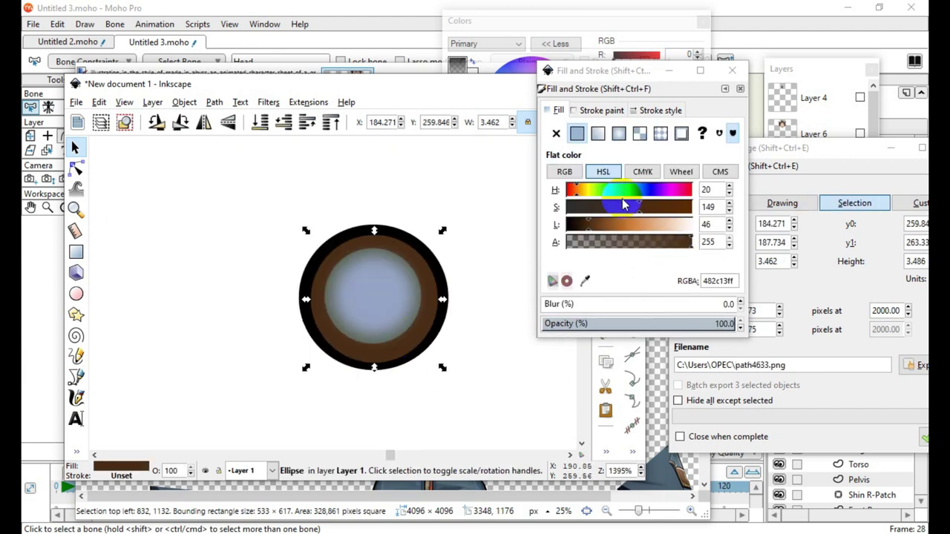
left_click(622, 193)
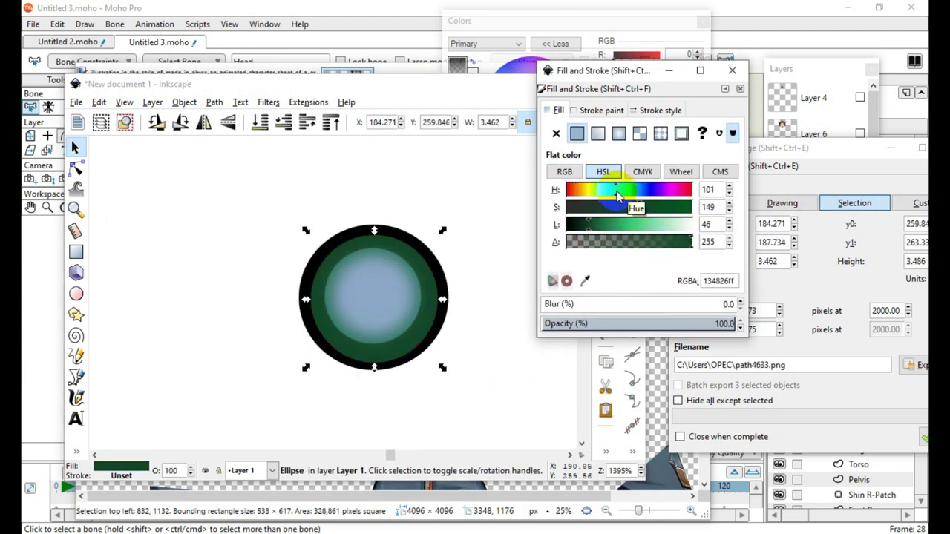
left_click_drag(618, 194, 616, 194)
scroll(379, 300, "up", 2)
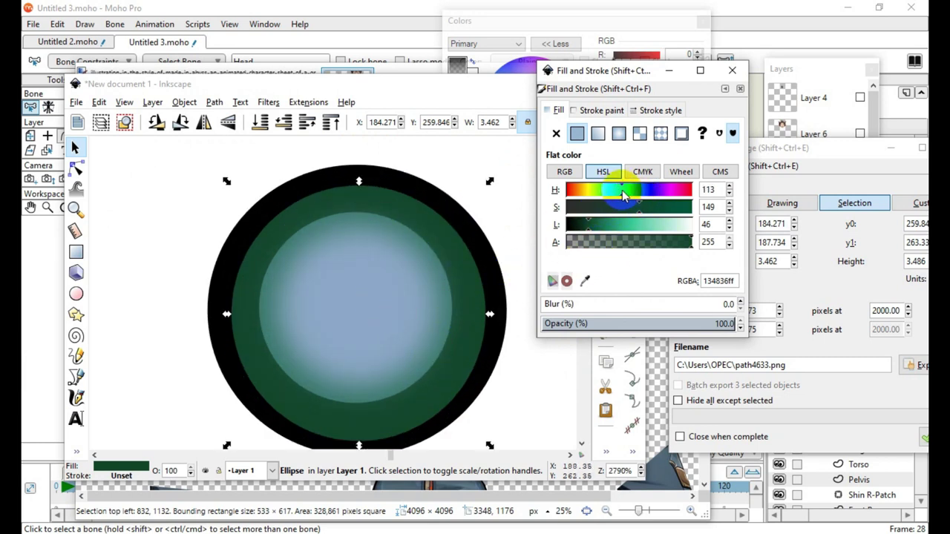
scroll(364, 269, "down", 2)
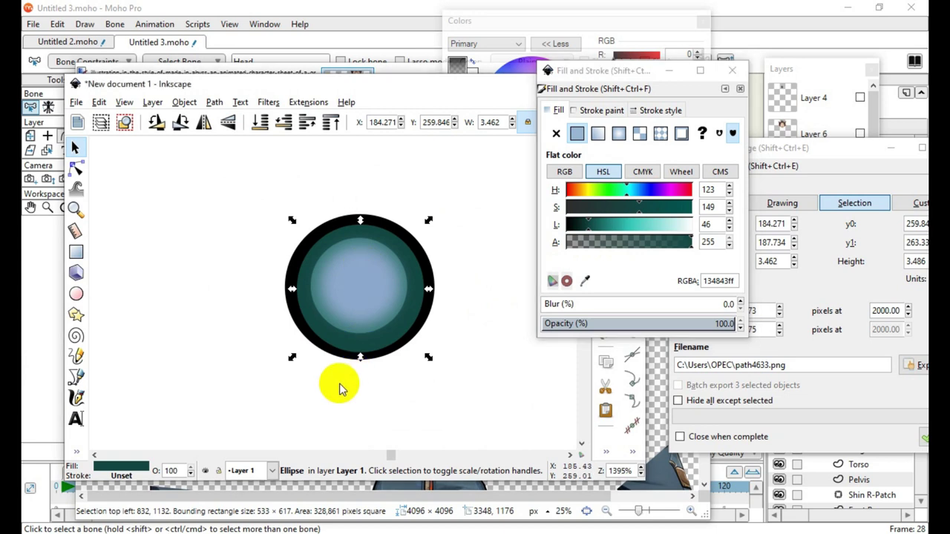
left_click(339, 386)
Move the blurred blue circle out of the iris, then shrink the turquoise circle to about 2.44 mm wide and recentre it
scroll(355, 285, "up", 2)
scroll(403, 280, "down", 1)
left_click_drag(344, 276, 370, 269)
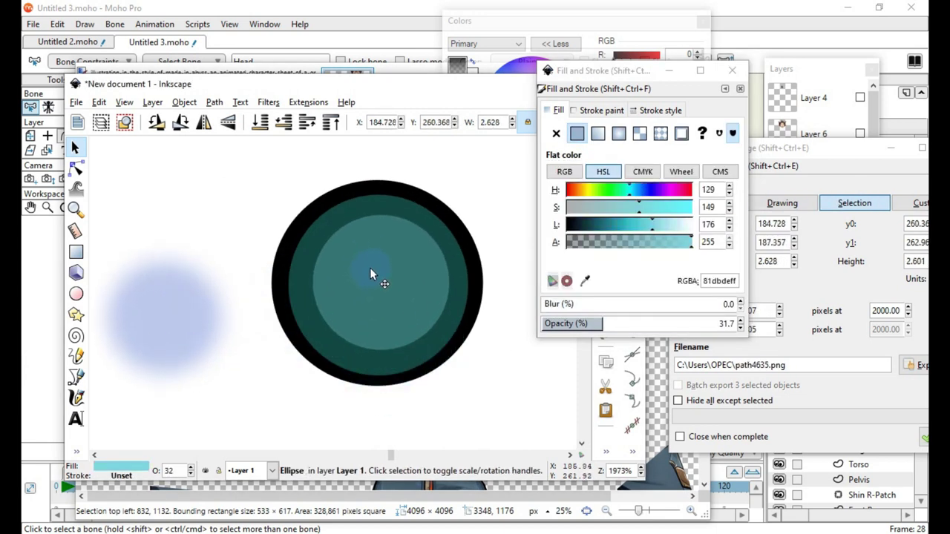
left_click_drag(454, 359, 445, 349)
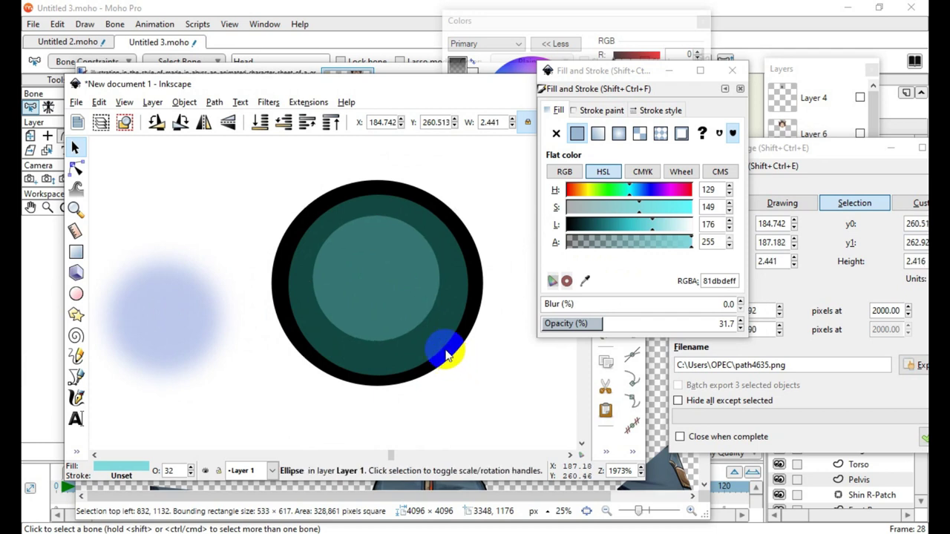
mouse_move(371, 285)
left_mouse_down()
mouse_move(377, 295)
mouse_move(374, 285)
left_mouse_up()
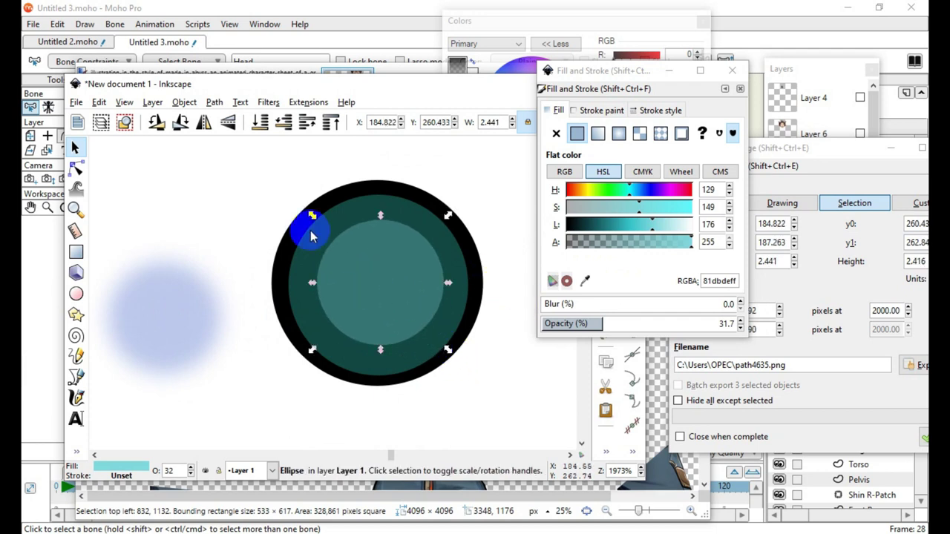
Duplicate the turquoise circle and place the copy outside the iris, above the blurred blue circle
left_click(97, 102)
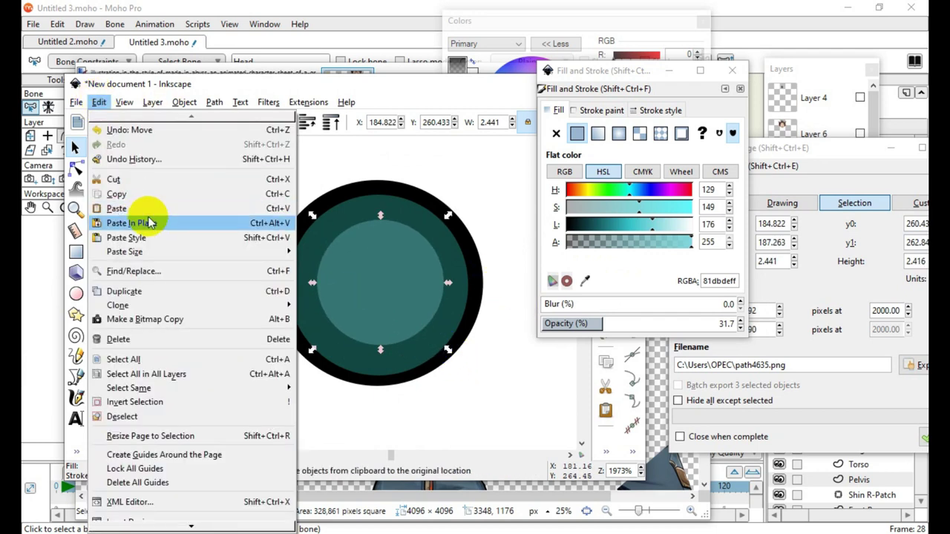
left_click(147, 291)
left_click_drag(383, 286, 156, 183)
left_click_drag(168, 374, 174, 336)
Enlarge the turquoise circle inside the iris to about 2.8 mm wide and recentre it within the teal ring
left_click(364, 286)
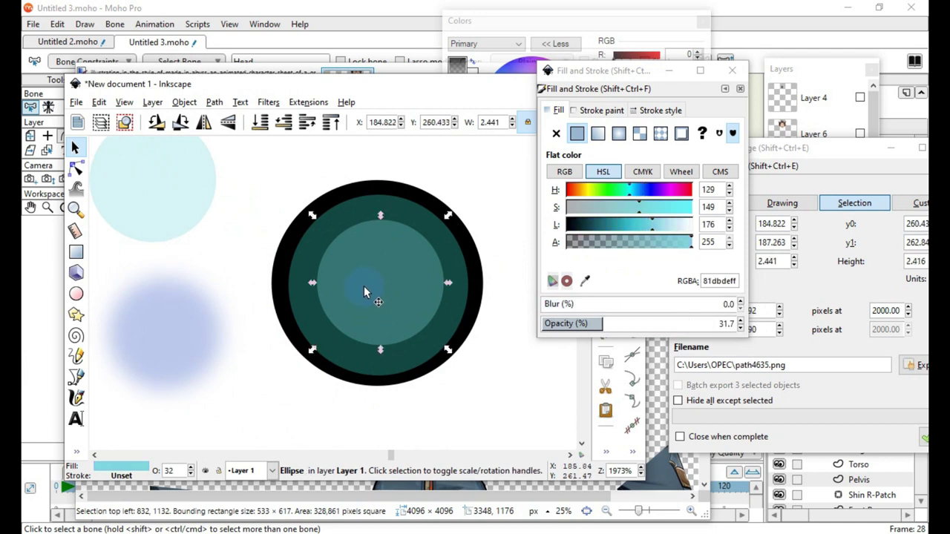
left_click_drag(449, 351, 468, 370)
left_click_drag(378, 290, 367, 283)
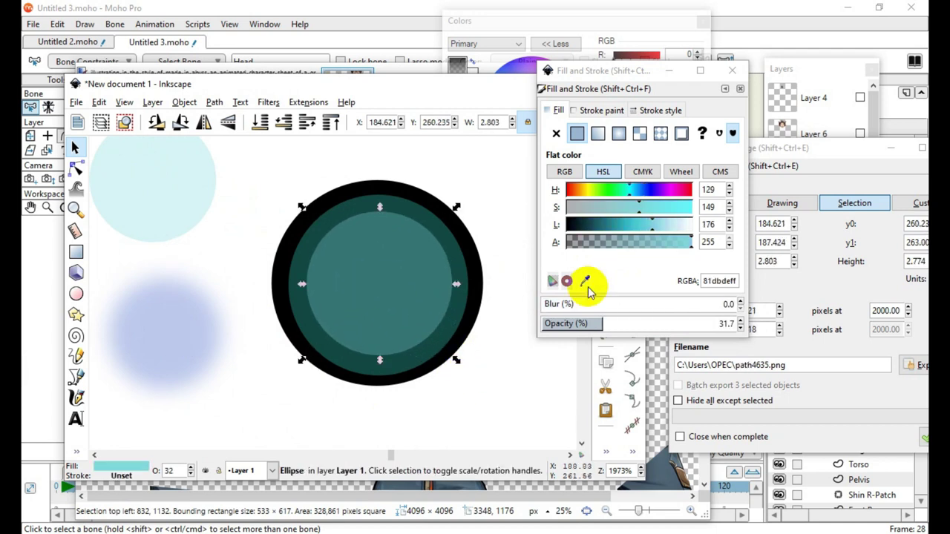
Blur the selected light cyan ellipse by 0.7% and move the blurred blue circle onto the centre of the iris
left_click(542, 305)
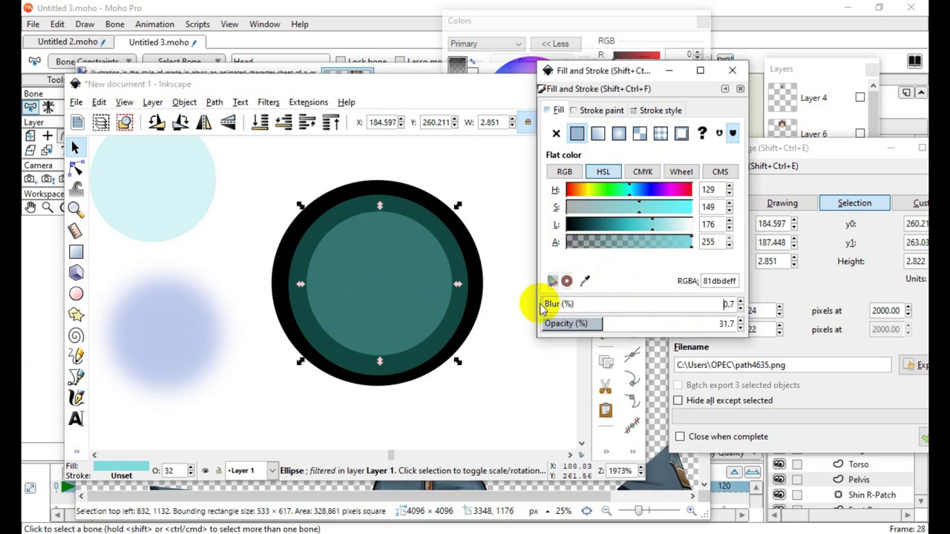
left_click_drag(159, 329, 379, 275)
scroll(369, 280, "down", 4)
left_click(315, 368)
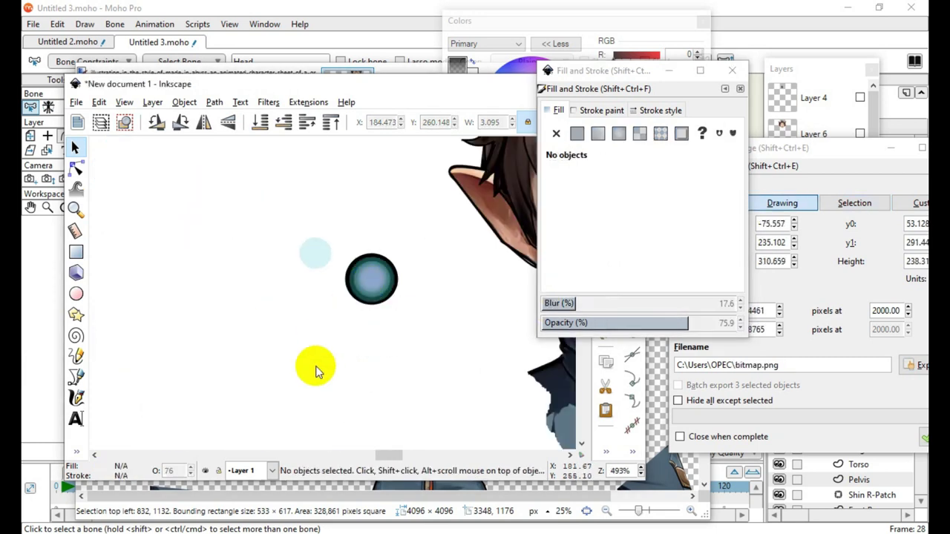
scroll(341, 295, "up", 2)
scroll(446, 248, "up", 1)
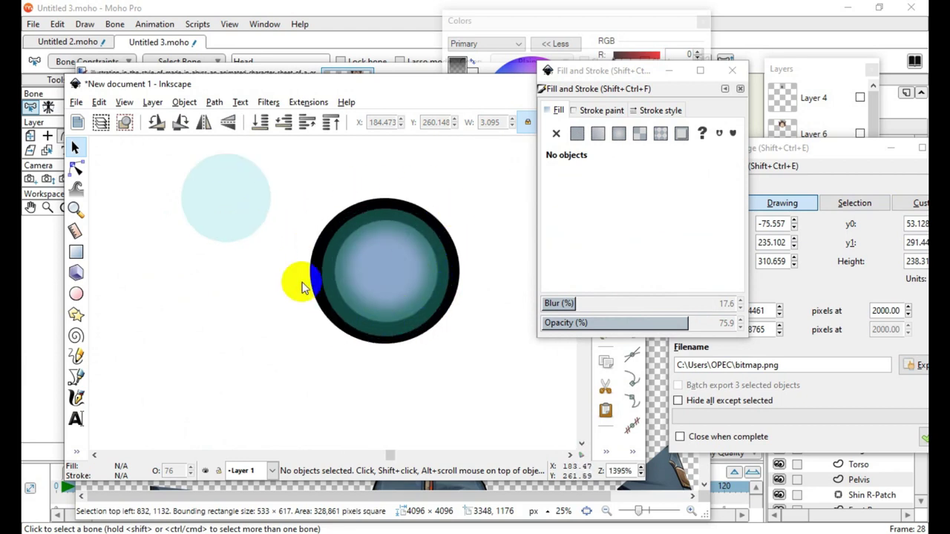
Shrink the separate pale cyan circle to about 0.67 mm wide and place it as a highlight on the iris's upper right area
left_click(237, 201)
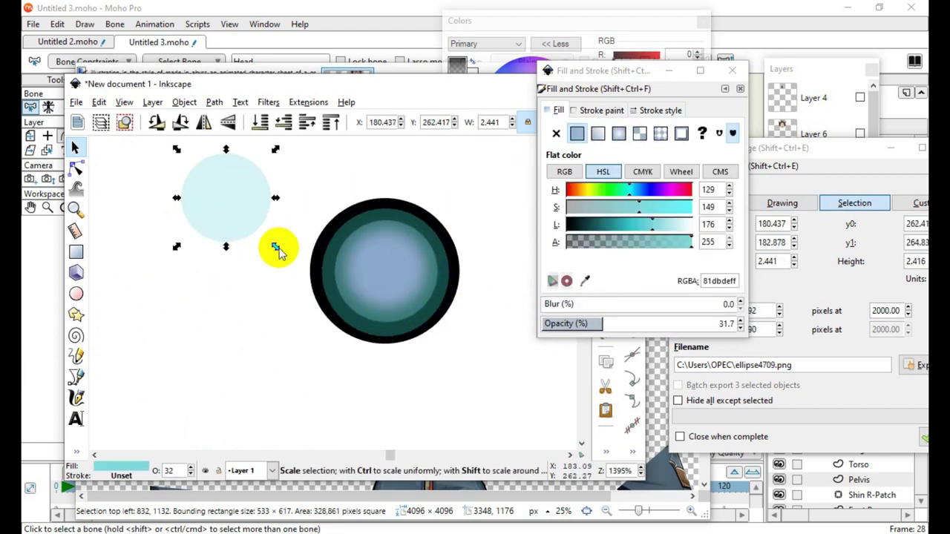
left_click_drag(276, 250, 298, 273)
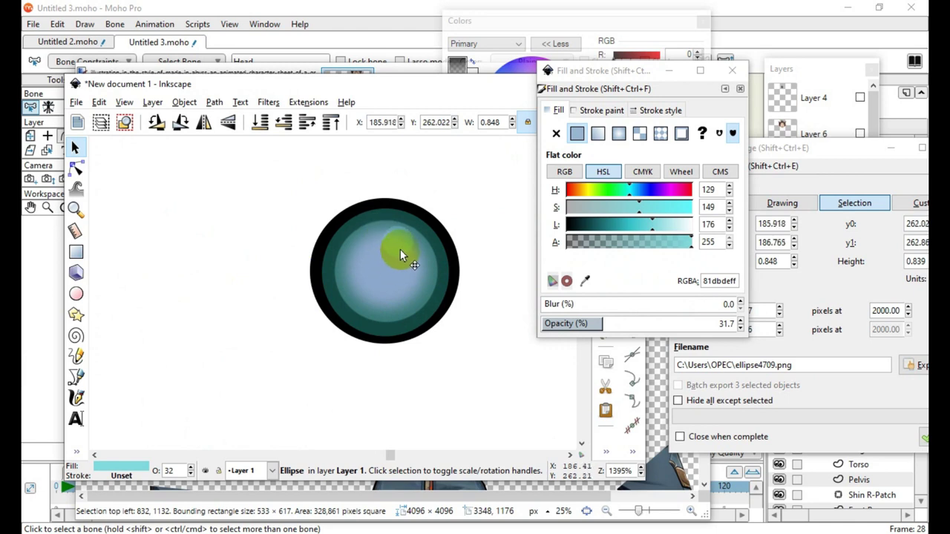
scroll(438, 269, "up", 2)
left_click_drag(344, 195, 335, 238)
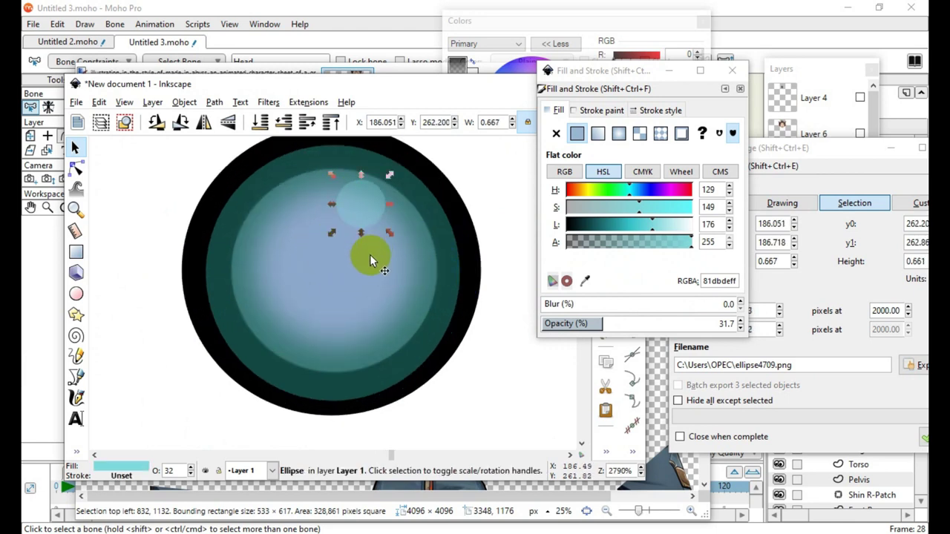
scroll(370, 254, "down", 2)
left_click(290, 371)
scroll(362, 255, "up", 2)
scroll(346, 261, "down", 6)
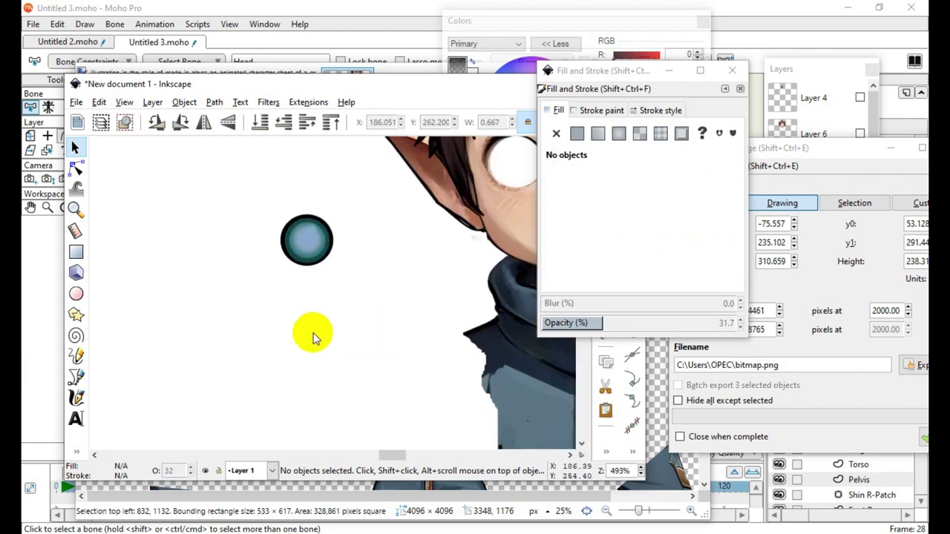
Select all five ellipses that make up the iris and group them
left_click_drag(229, 206, 401, 369)
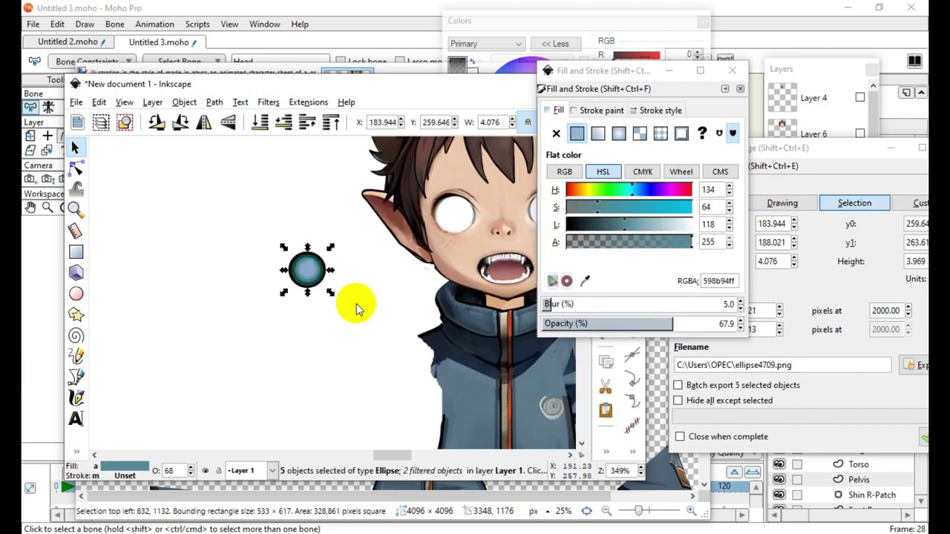
scroll(289, 250, "up", 3)
left_click_drag(335, 253, 339, 280)
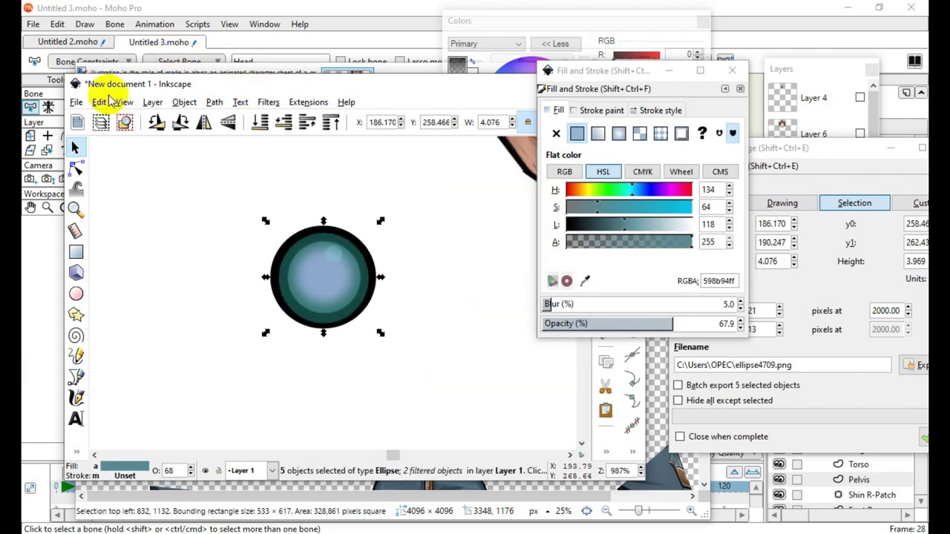
left_click(184, 103)
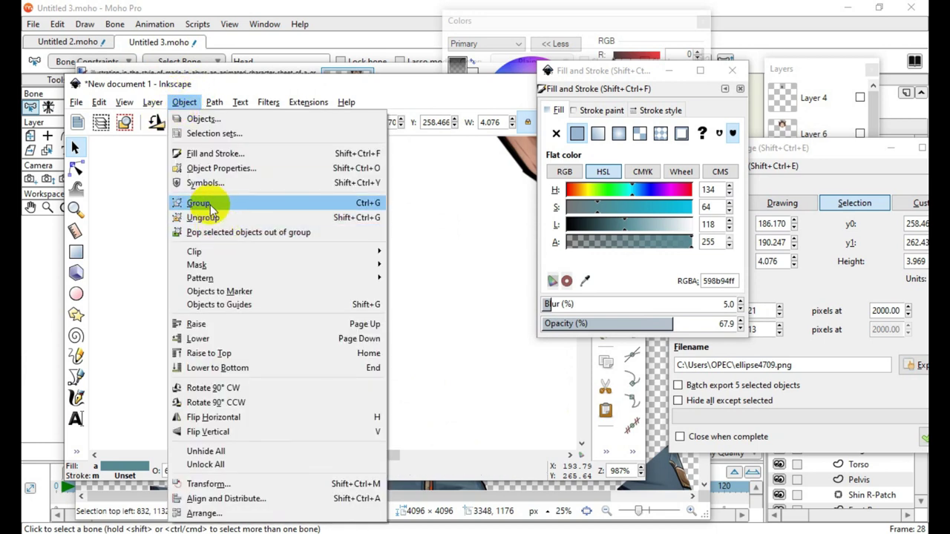
left_click(208, 207)
Move the iris group onto the character's empty white eye on the viewer's left
scroll(195, 349, "down", 3)
key("plus")
left_click_drag(214, 327, 392, 231)
scroll(396, 224, "up", 3)
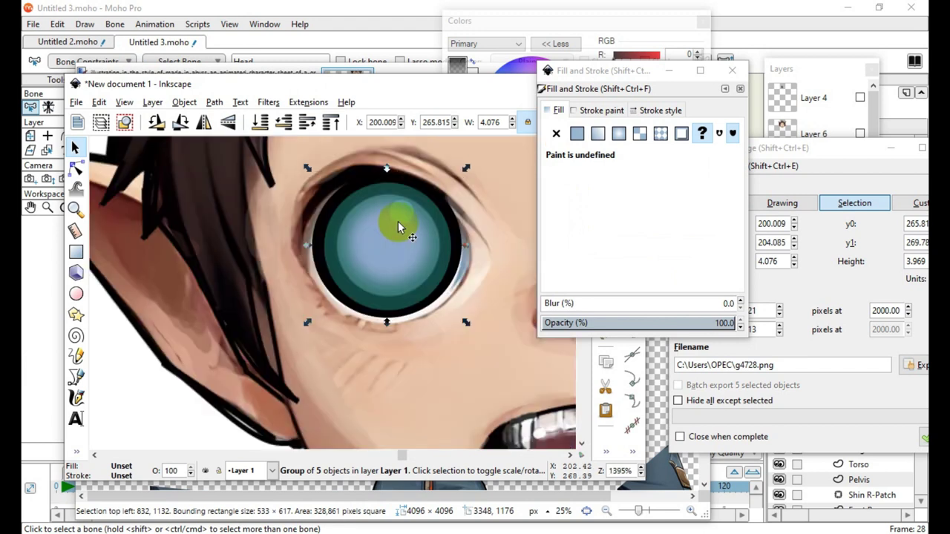
Shrink the iris group to about 3.3 mm wide and recentre it in the white of the eye
left_click_drag(466, 322, 438, 296)
left_click_drag(391, 236, 404, 250)
scroll(370, 257, "down", 4)
left_click(284, 375)
scroll(250, 238, "up", 4)
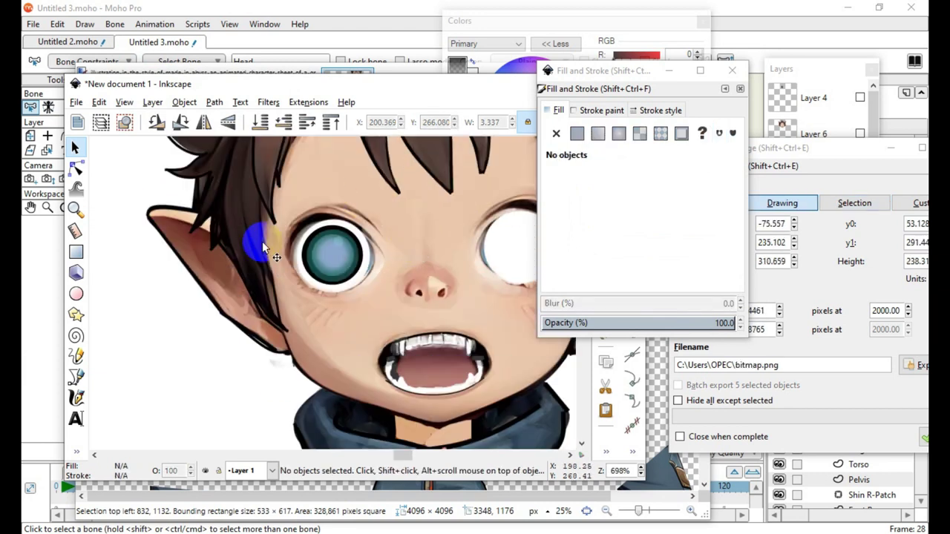
scroll(403, 215, "down", 3)
scroll(334, 339, "up", 1)
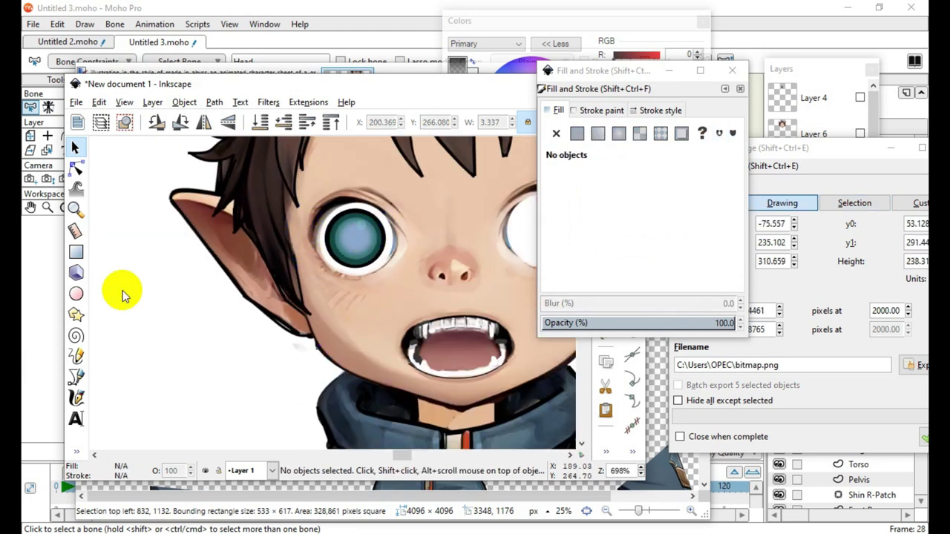
Draw an ellipse about 6.8 by 6.2 mm over the eye and give it a white fill with 100% opacity
left_click(76, 294)
scroll(375, 211, "up", 2)
scroll(388, 222, "down", 1)
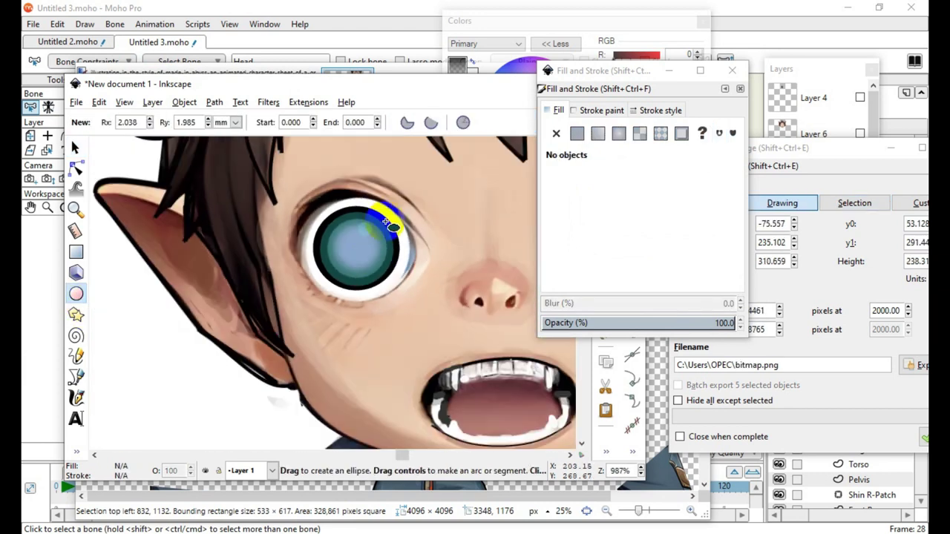
left_click_drag(267, 166, 444, 328)
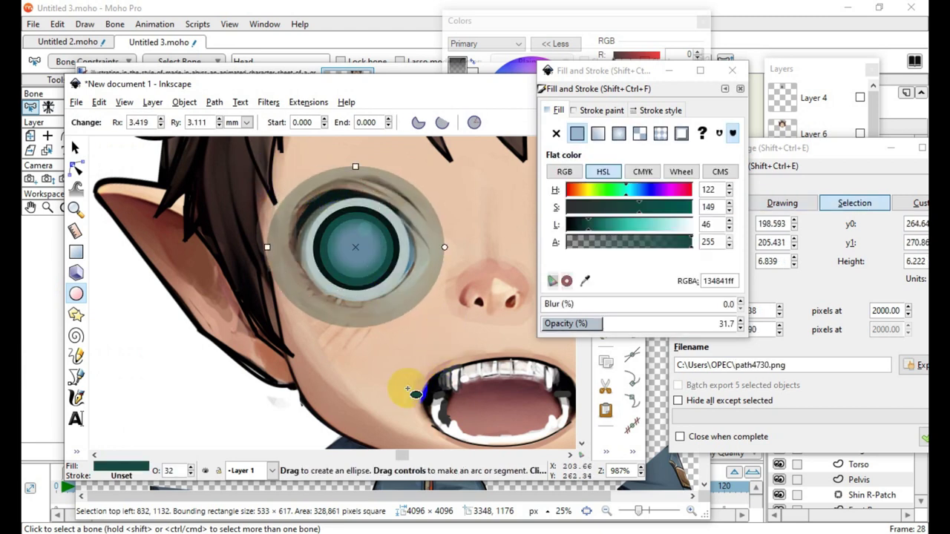
left_click_drag(652, 224, 710, 237)
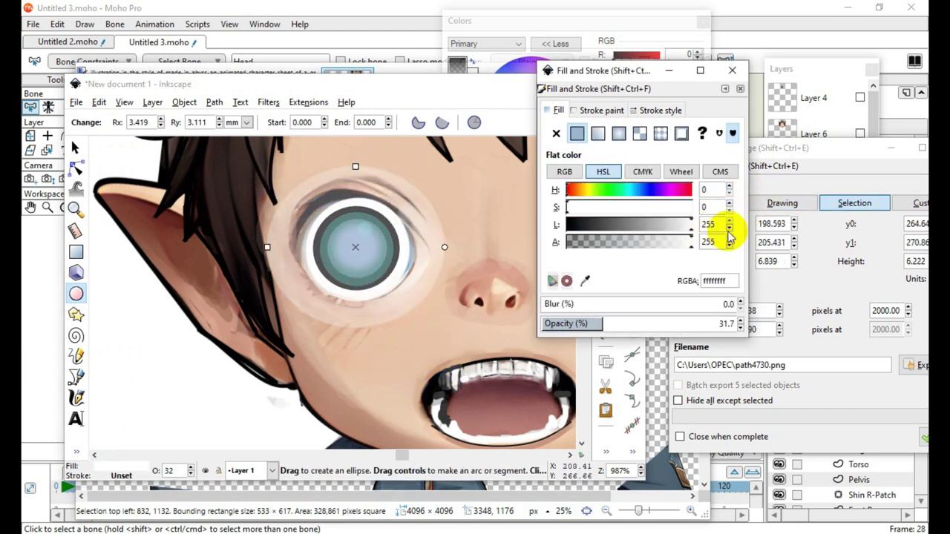
left_click(75, 148)
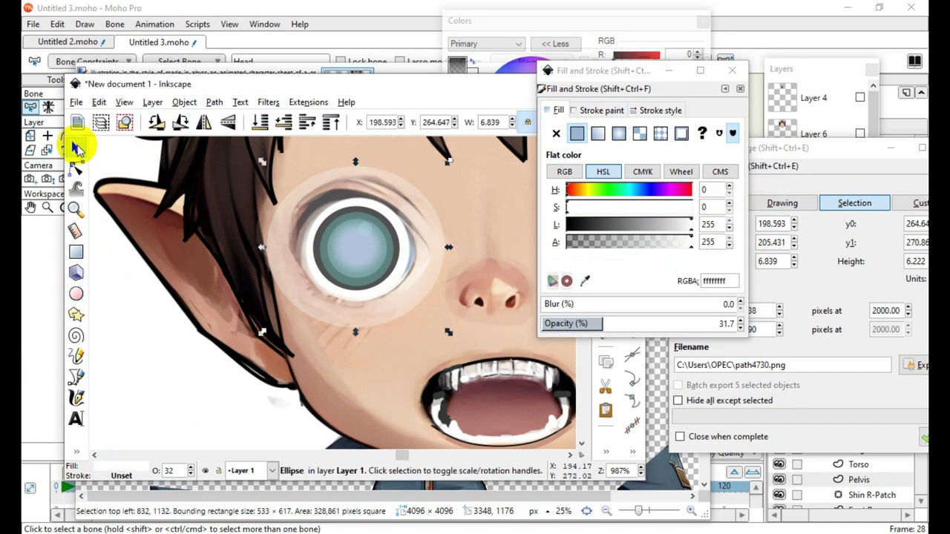
left_click_drag(721, 324, 743, 325)
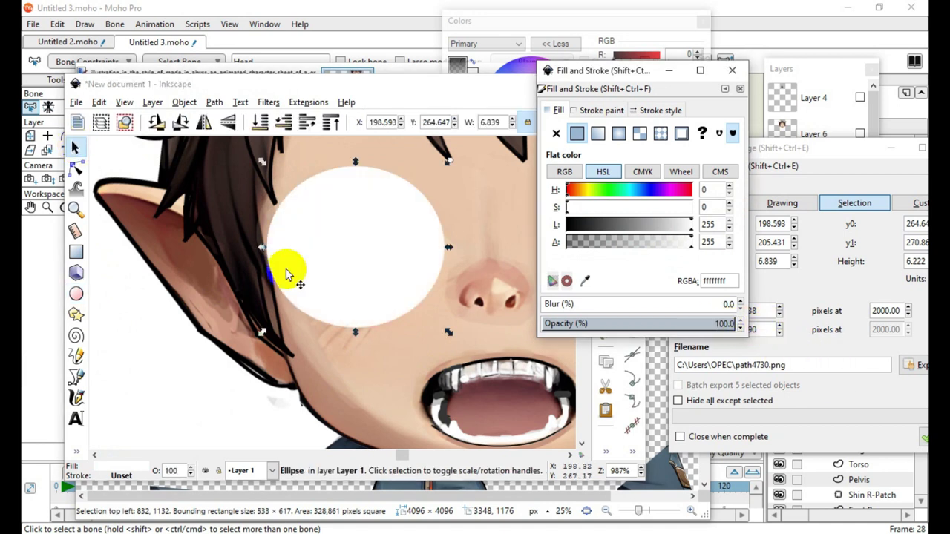
Lower the white ellipse in the stacking order until it lies behind both the iris group and the face artwork
left_click(281, 123)
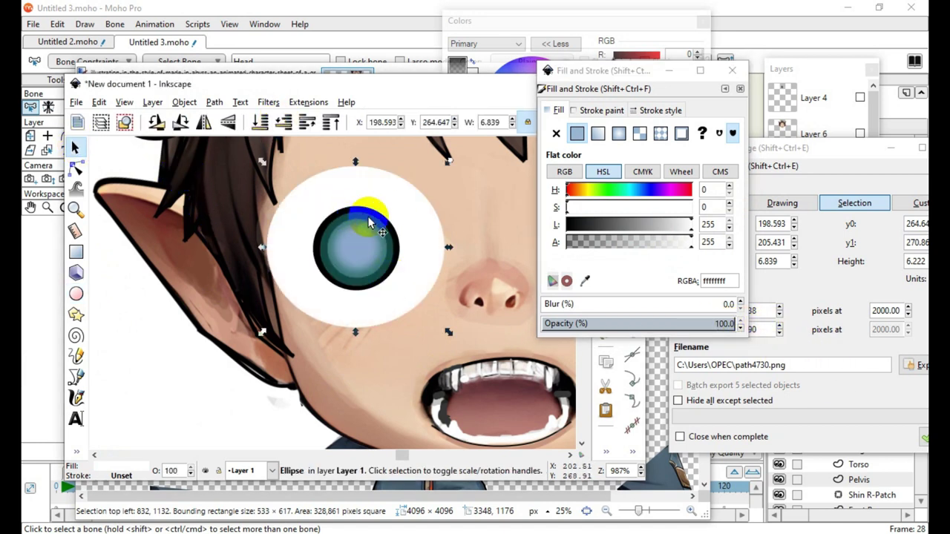
left_click(287, 125)
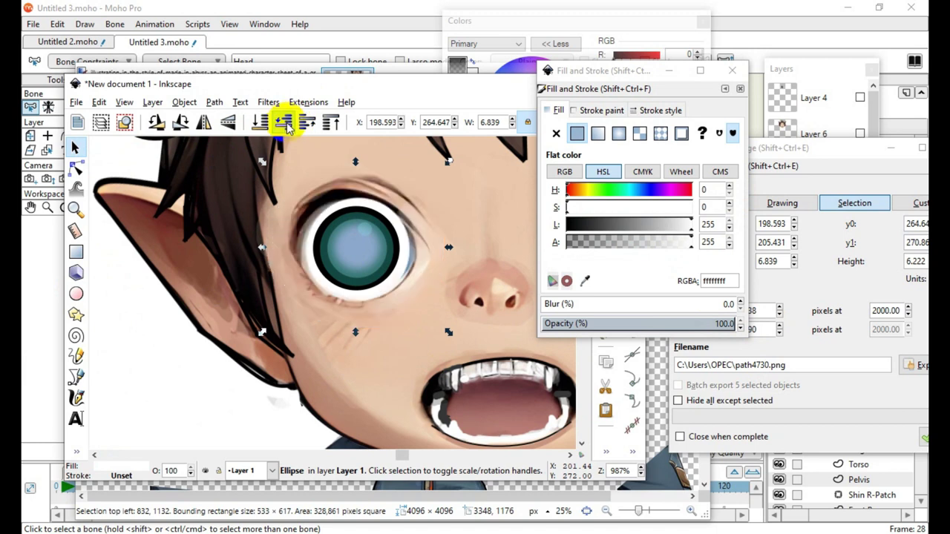
scroll(363, 252, "down", 4, "ctrl")
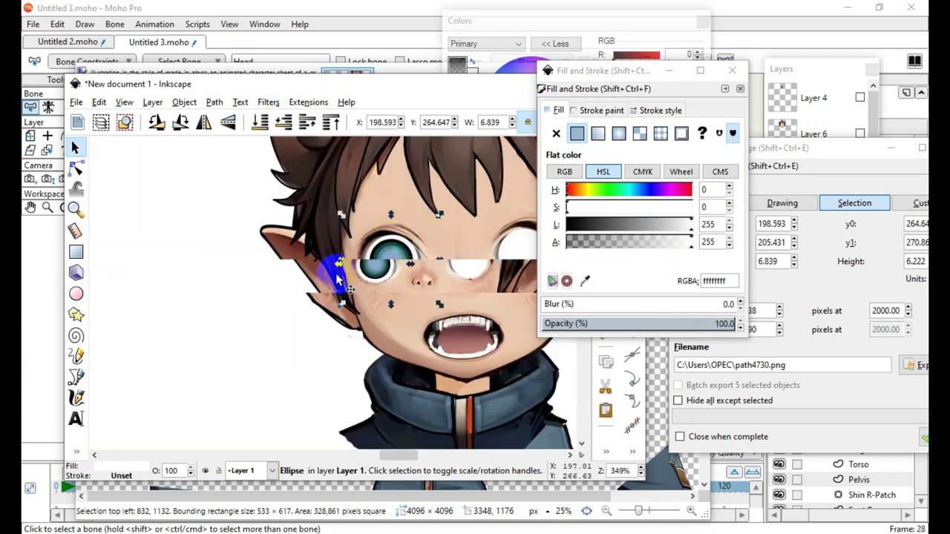
left_click(280, 321)
scroll(375, 276, "up", 5, "ctrl")
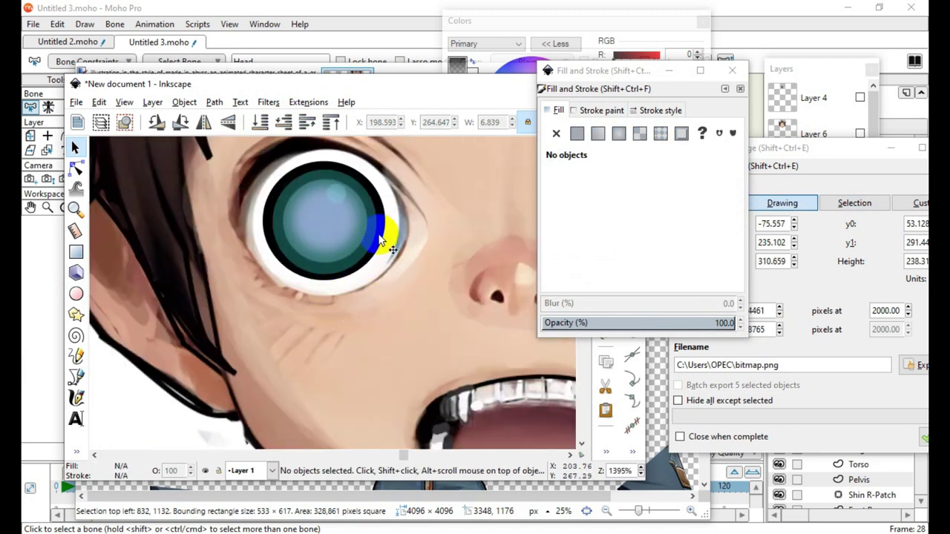
scroll(425, 242, "down", 2, "ctrl")
Reposition the iris group within the eye and reduce it to about 2.7 mm wide
left_click(371, 240)
left_click_drag(356, 317, 374, 238)
scroll(374, 239, "up", 2)
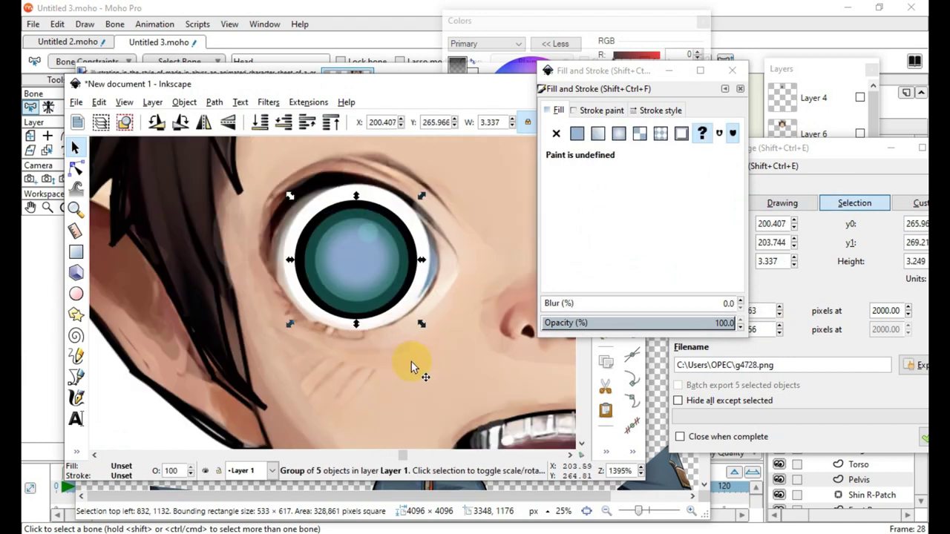
left_click_drag(291, 327, 313, 313)
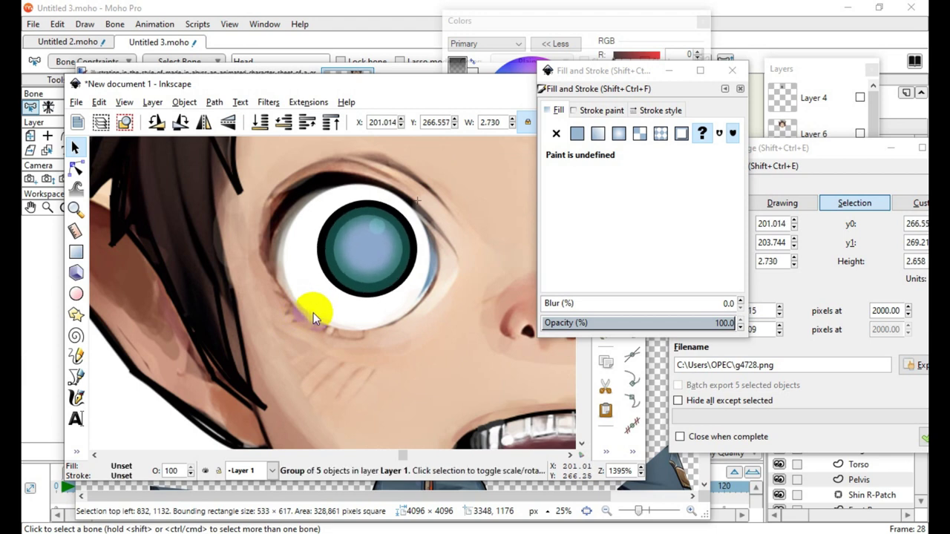
mouse_move(355, 269)
left_mouse_down()
mouse_move(344, 274)
mouse_move(351, 267)
left_mouse_up()
scroll(344, 277, "down", 4)
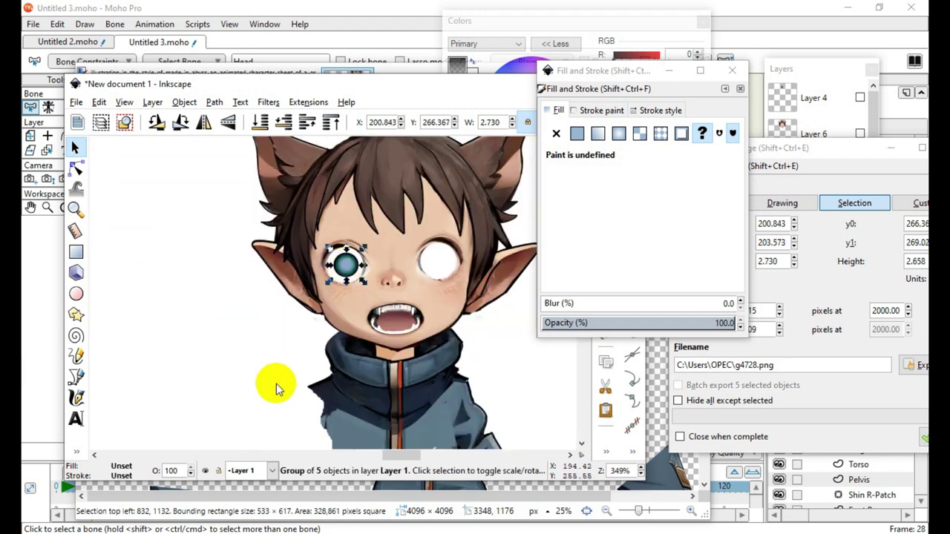
left_click(278, 389)
scroll(343, 287, "up", 3)
scroll(301, 386, "down", 2)
scroll(303, 292, "up", 2)
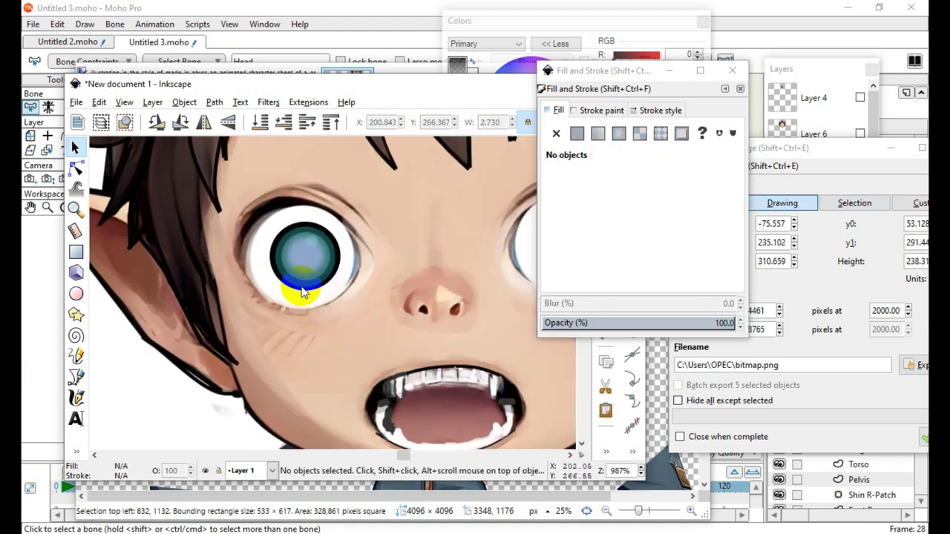
Enlarge the iris group to about 3.2 mm wide, keeping it centred in the eye
left_click(302, 265)
left_click_drag(346, 299, 358, 321)
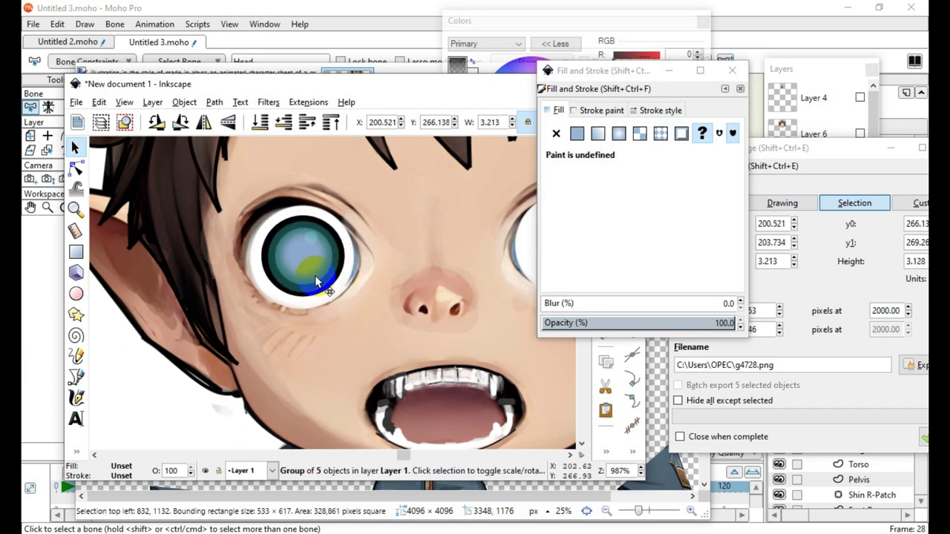
scroll(315, 275, "down", 3)
left_click(269, 346)
scroll(446, 269, "up", 4)
scroll(253, 314, "down", 2)
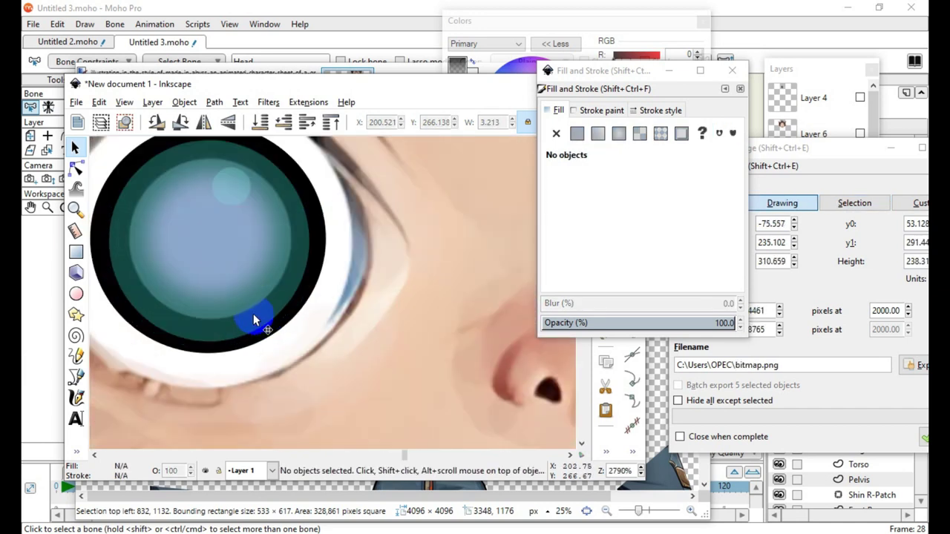
scroll(245, 345, "up", 3)
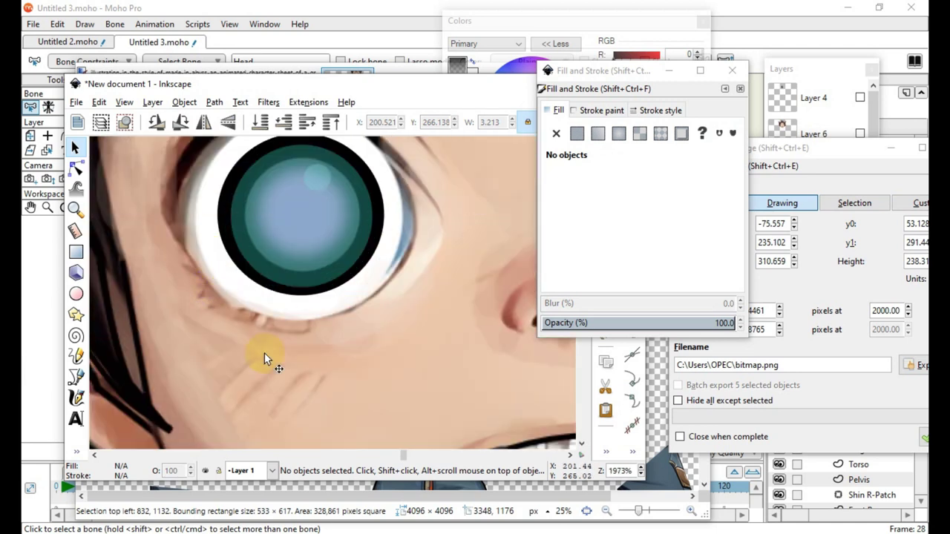
scroll(261, 318, "down", 2)
scroll(339, 314, "up", 3)
scroll(312, 356, "down", 5)
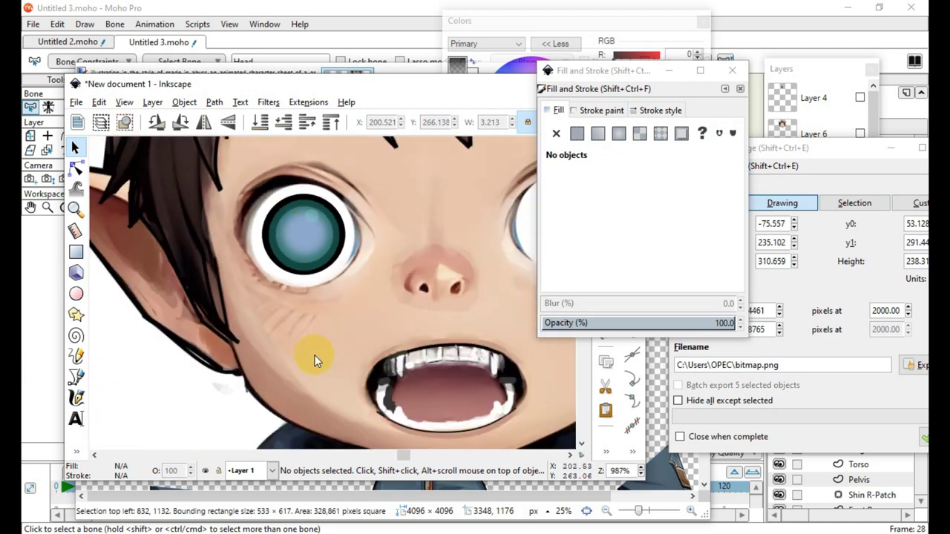
Lighten the dark green circle inside the iris group to an HSL lightness of 102 and blur it by 5.8%
scroll(276, 421, "up", 4)
scroll(275, 421, "up", 3)
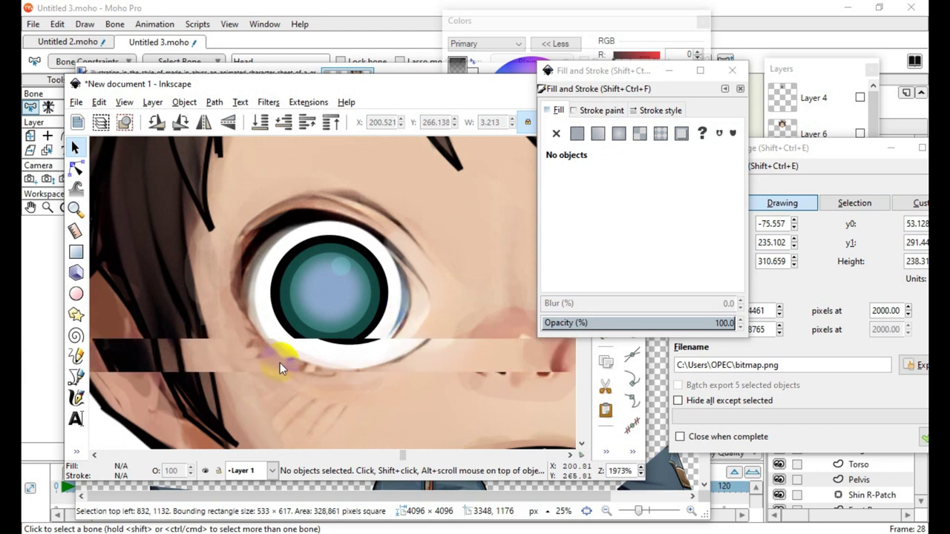
left_click(76, 168)
left_click(402, 300)
scroll(389, 312, "down", 3)
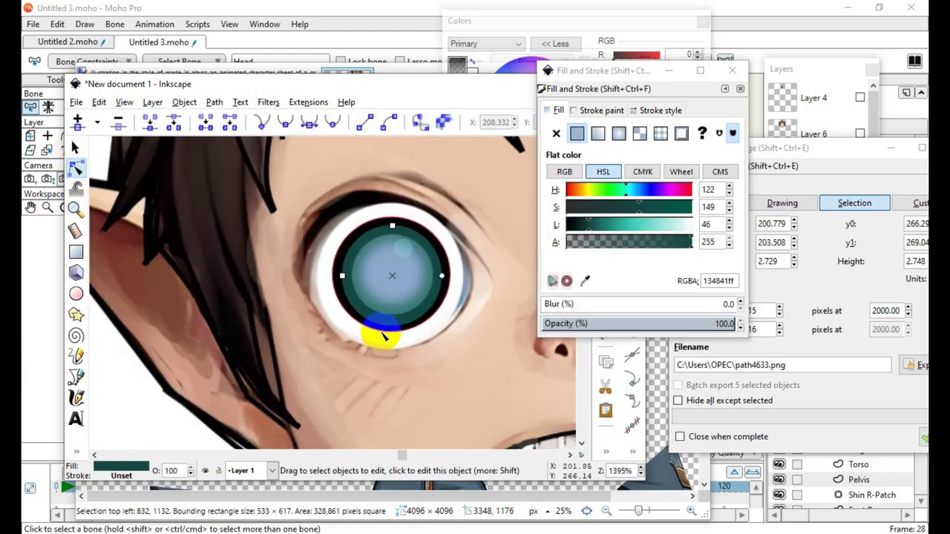
mouse_move(606, 230)
left_mouse_down()
mouse_move(630, 238)
mouse_move(620, 238)
left_mouse_up()
scroll(447, 269, "up", 1)
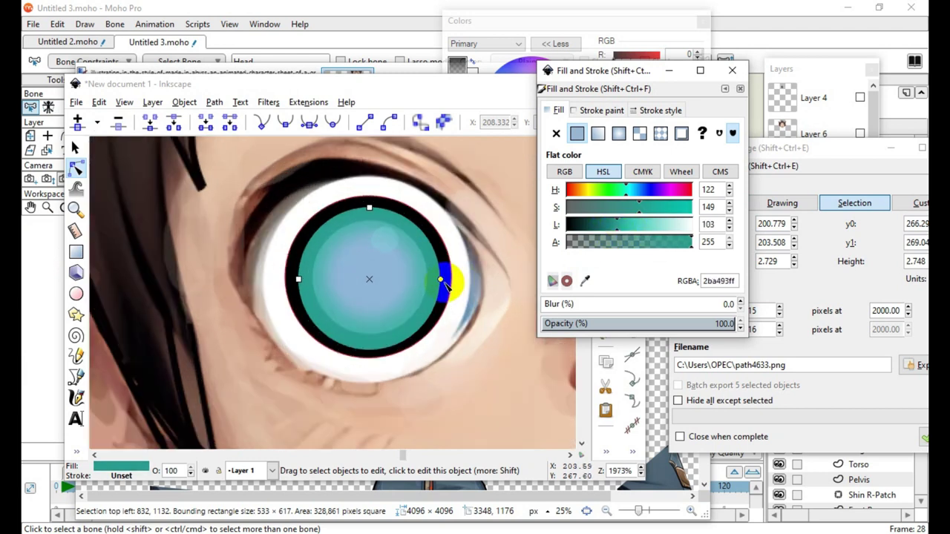
left_click(620, 231)
left_click(552, 305)
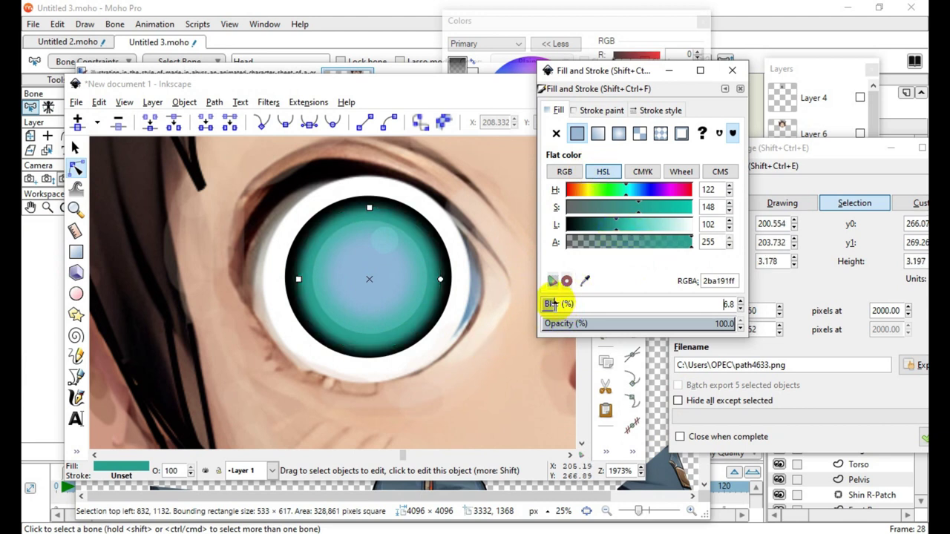
mouse_move(551, 304)
left_mouse_down()
mouse_move(560, 308)
mouse_move(551, 309)
left_mouse_up()
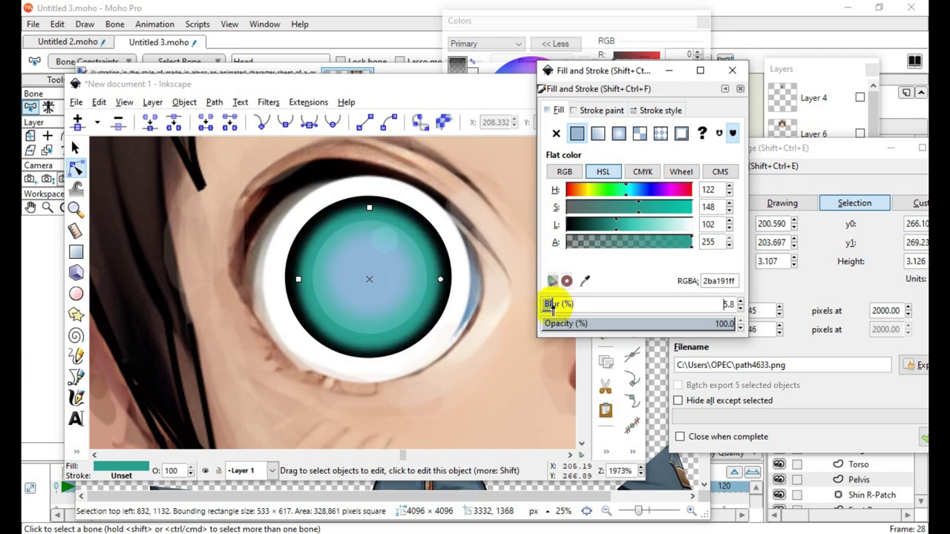
Lower the fill alpha of the green circle inside the iris group to 176
scroll(402, 278, "down", 2)
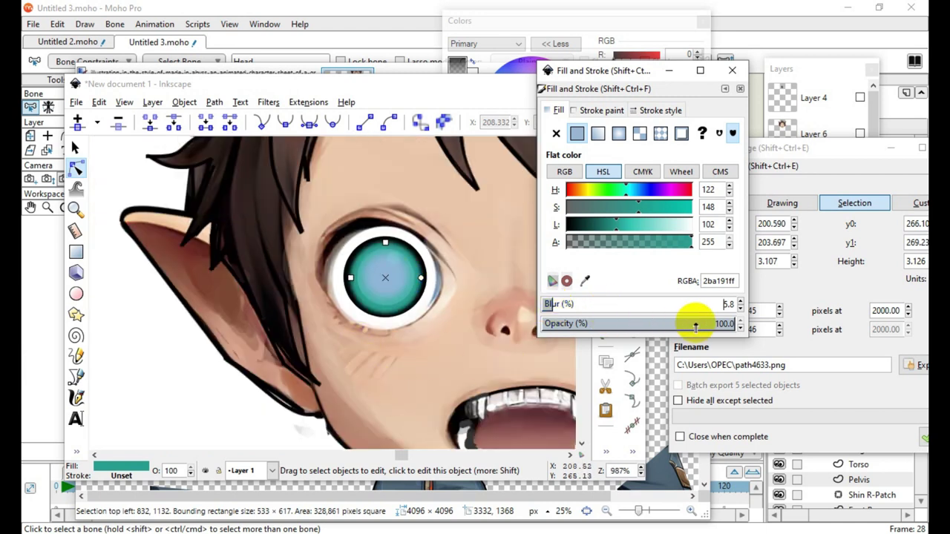
left_click_drag(643, 243, 654, 249)
scroll(382, 286, "up", 2)
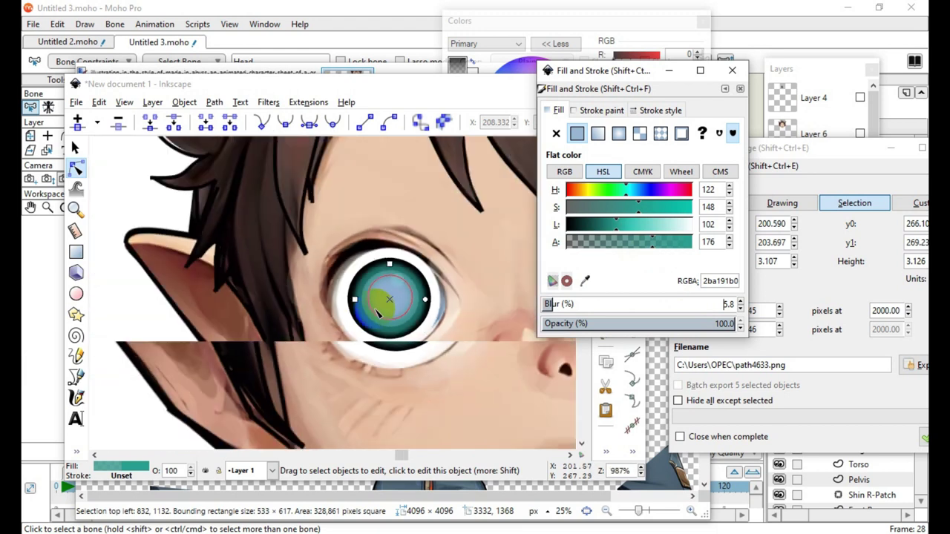
left_click(74, 149)
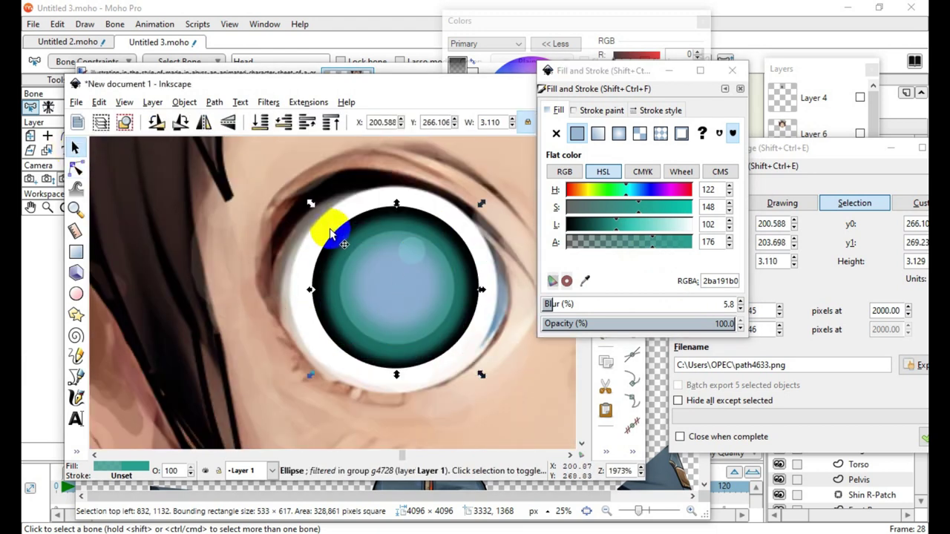
scroll(323, 227, "down", 3)
left_click(204, 418)
scroll(353, 296, "up", 5)
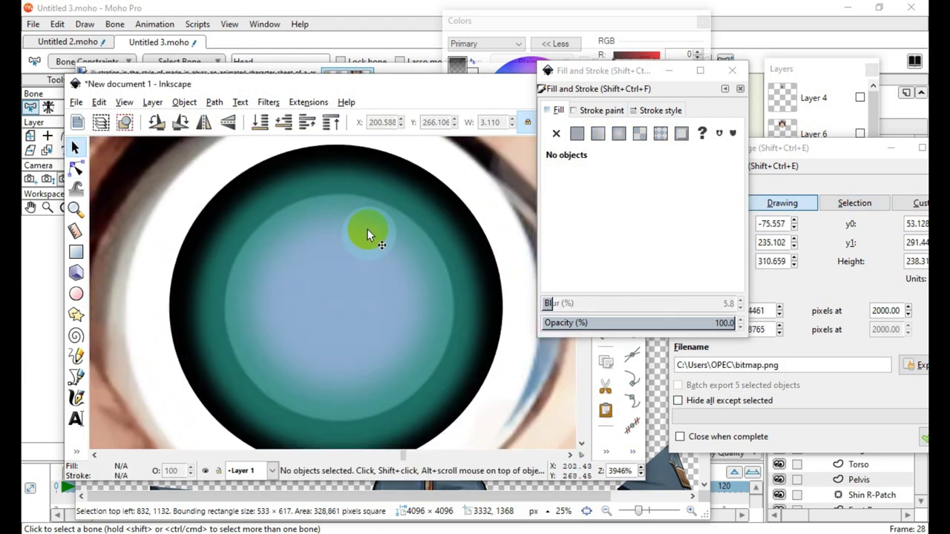
Draw a small ellipse inside the iris, raise its lightness to 255 for a white fill, and widen it to about 0.43 mm
left_click(449, 273)
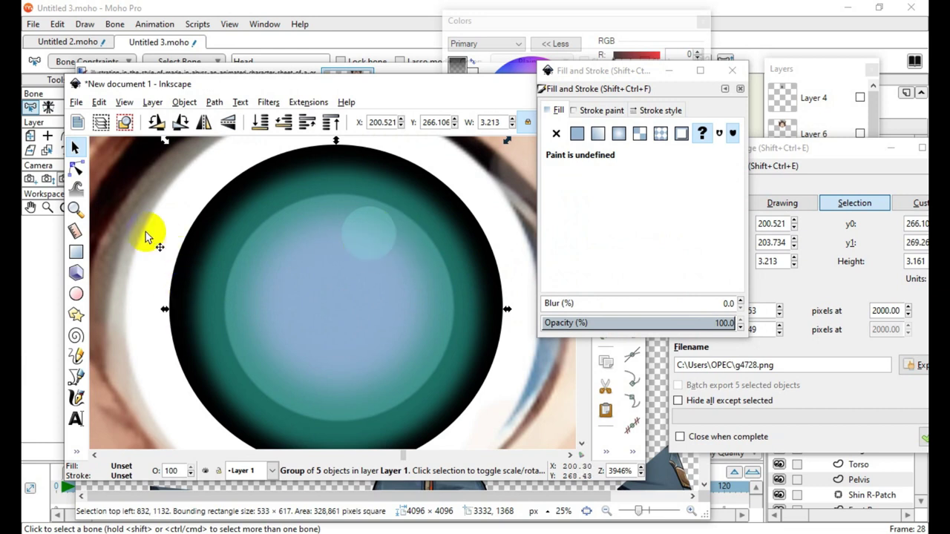
left_click(75, 294)
mouse_move(286, 267)
left_mouse_down()
mouse_move(303, 301)
mouse_move(326, 306)
left_mouse_up()
left_click_drag(661, 223, 729, 233)
left_click(74, 148)
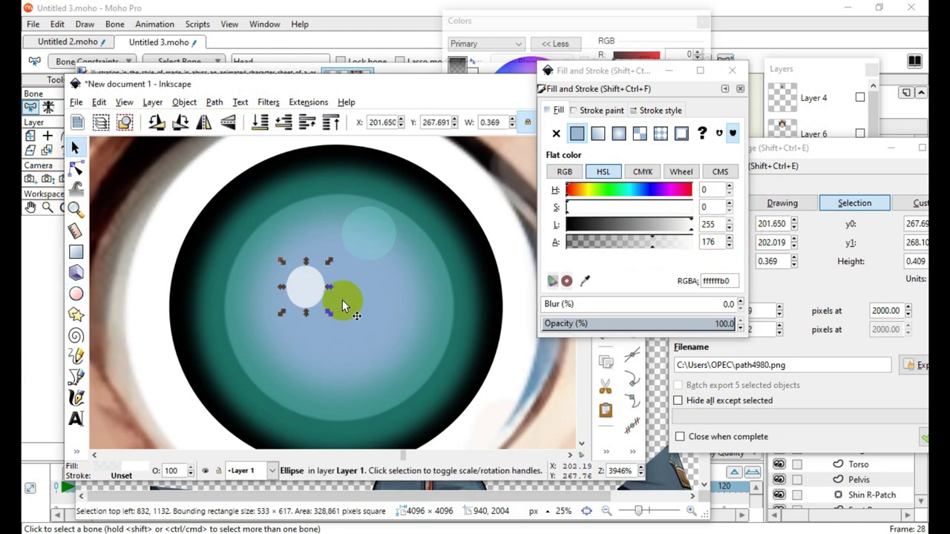
left_click_drag(329, 290, 333, 296)
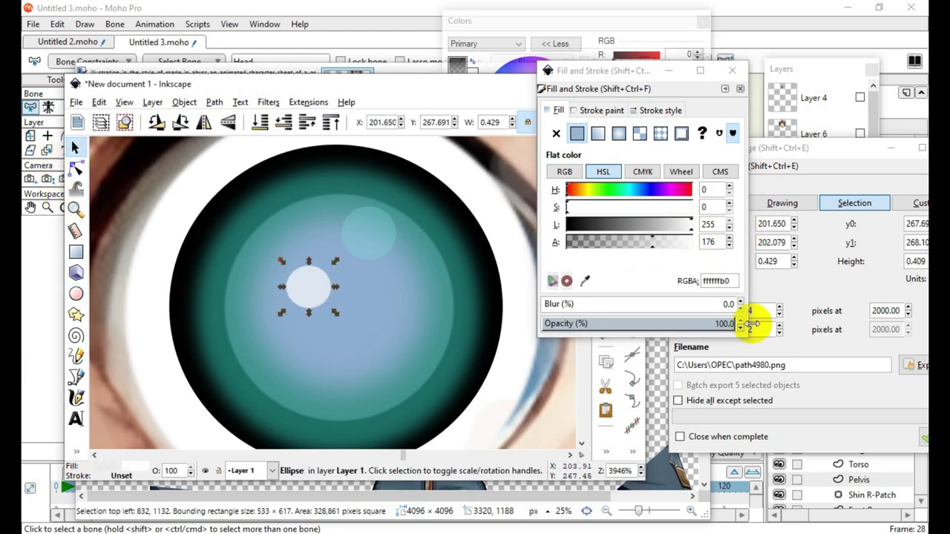
Set the small white ellipse's alpha to 69 and move it onto the iris's existing light reflection spot
left_click_drag(607, 248, 601, 256)
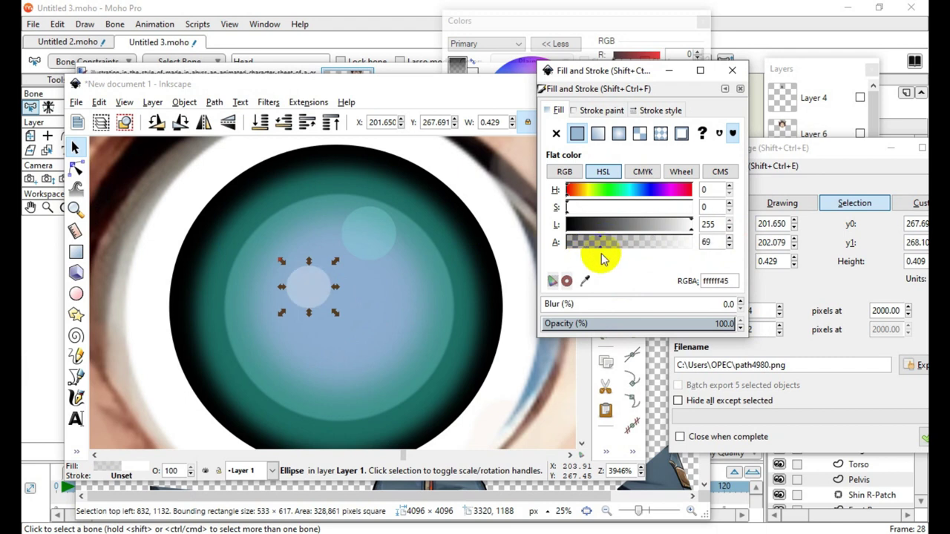
left_click_drag(315, 315, 358, 264)
scroll(358, 264, "down", 3)
scroll(404, 245, "down", 3)
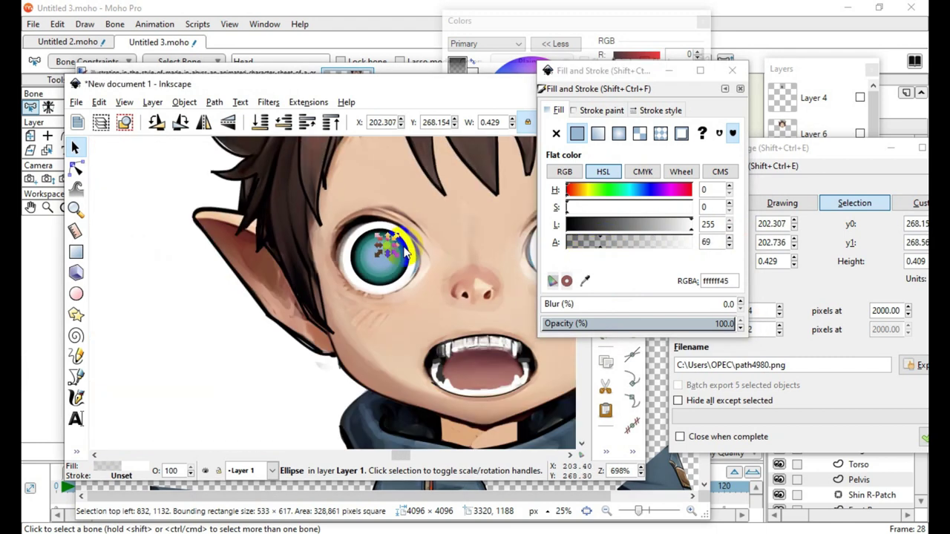
left_click(214, 359)
scroll(416, 278, "up", 3)
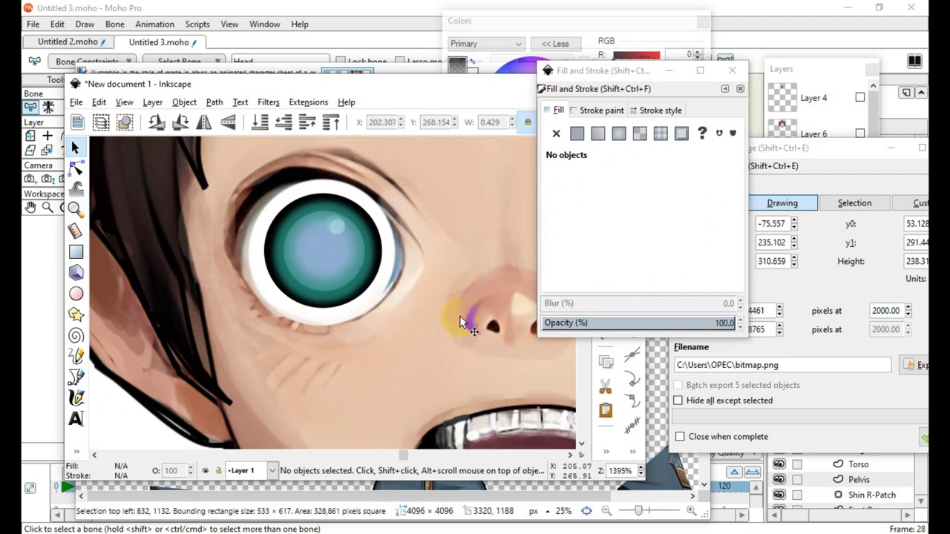
Move the face artwork and the hair fringe off the body in opposite directions, leaving the eye pieces uncovered
scroll(460, 315, "down", 5)
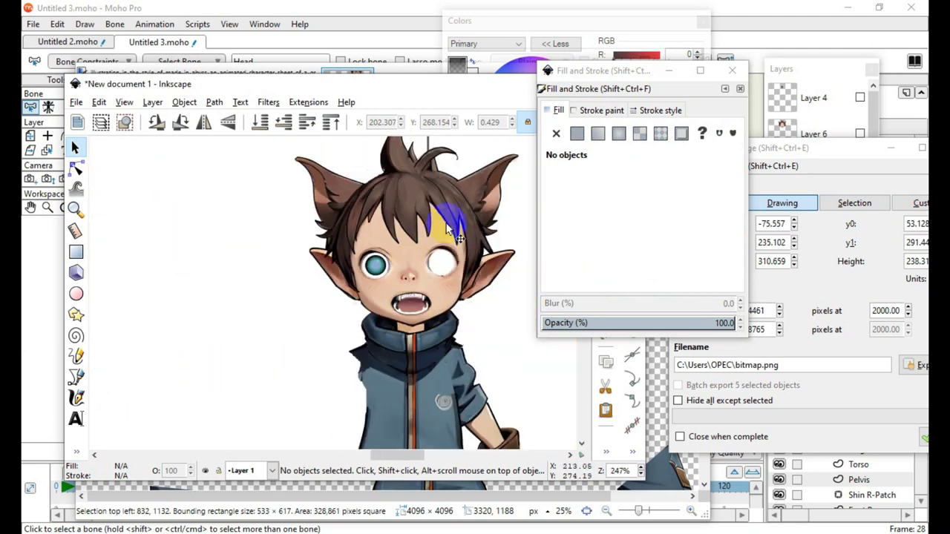
left_click_drag(447, 226, 217, 234)
left_click_drag(418, 218, 509, 180)
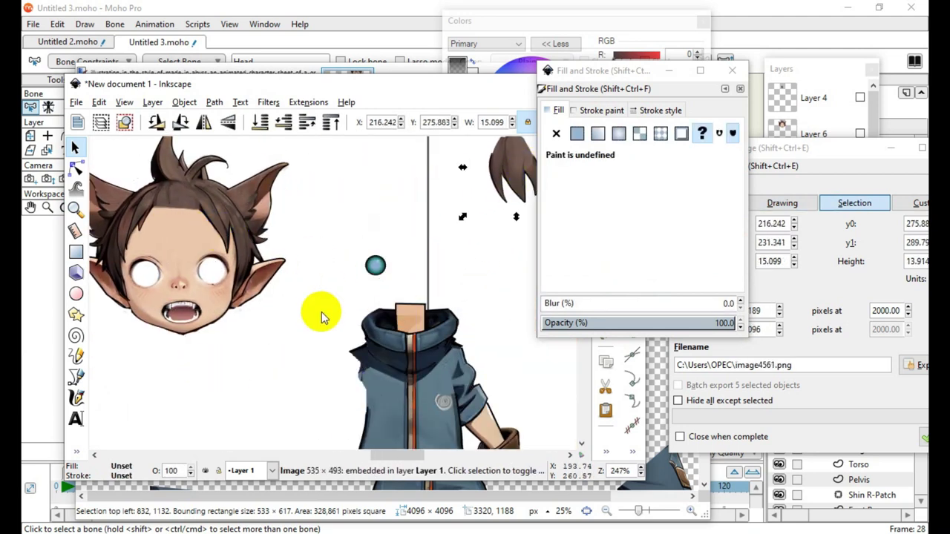
Separate the large white eyeball ellipse from the iris and place it well clear of the iris
left_click_drag(320, 315, 512, 227)
left_click_drag(376, 265, 424, 254)
left_click(455, 275)
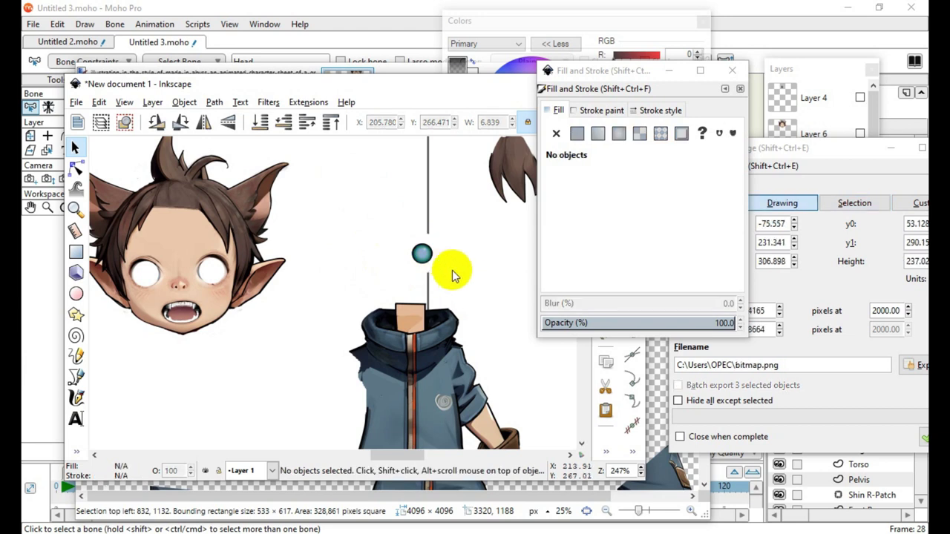
left_click(424, 256)
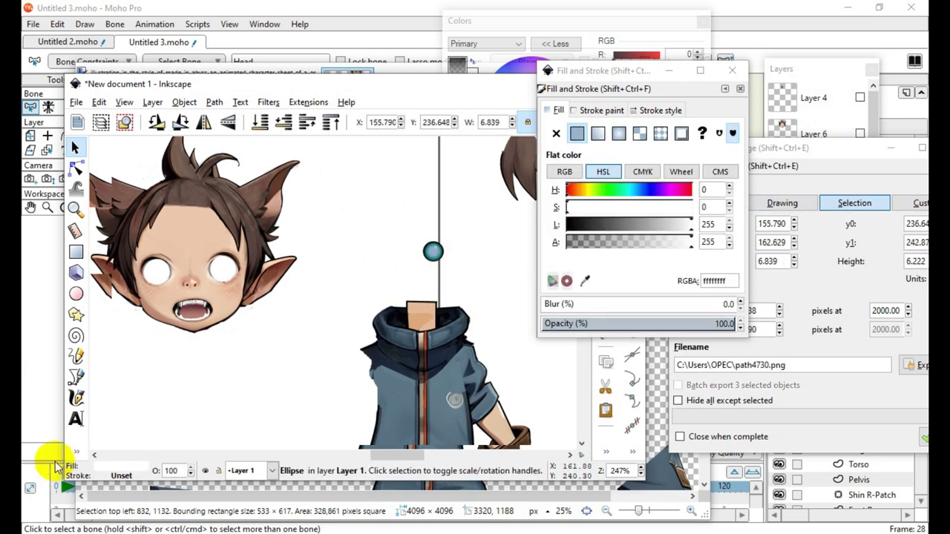
Select the iris group together with its highlight ellipse and move both to an empty area above the character parts
mouse_move(377, 206)
left_mouse_down()
mouse_move(467, 278)
mouse_move(481, 273)
left_mouse_up()
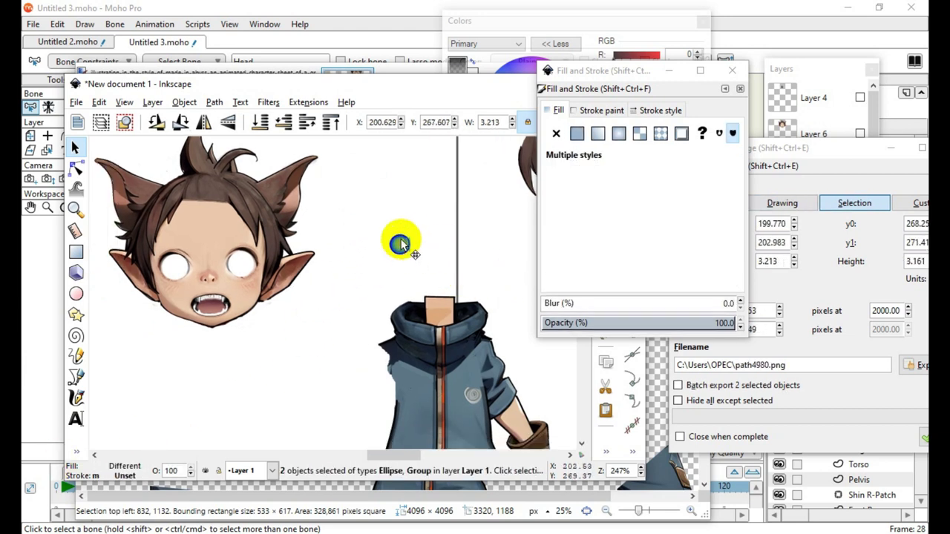
left_click_drag(401, 245, 409, 165)
scroll(265, 364, "down", 2)
scroll(309, 229, "up", 2)
left_click_drag(351, 350, 289, 216)
scroll(254, 212, "up", 6)
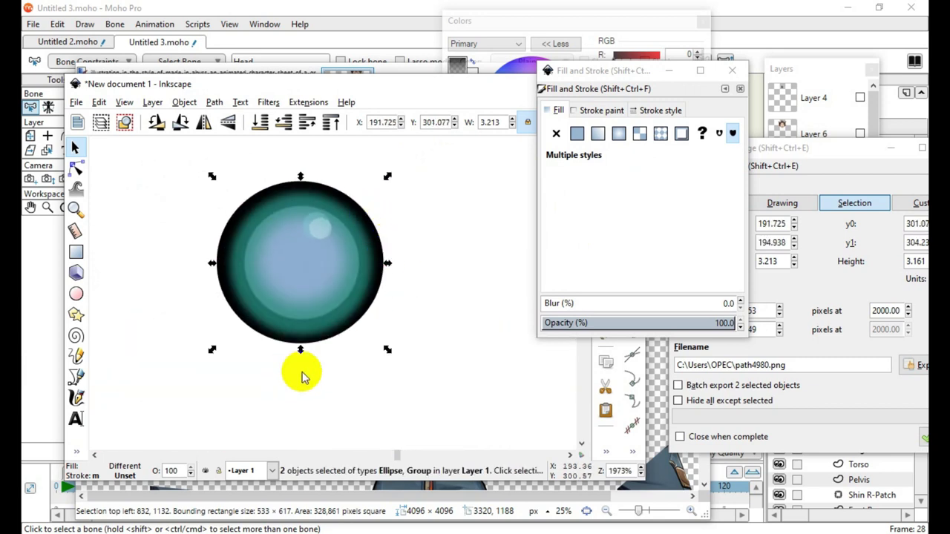
left_click(99, 102)
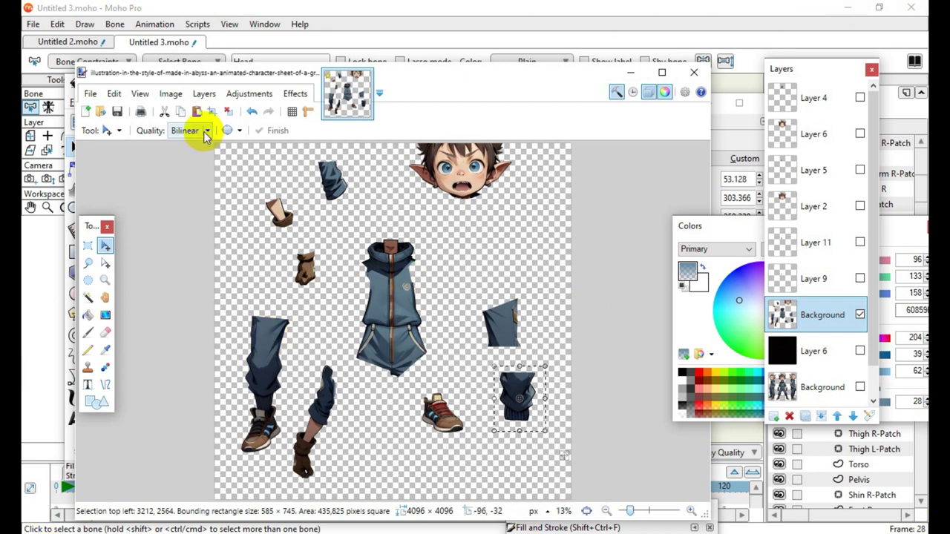
Minimise the image editor and Inkscape windows to switch to the Moho Pro project, with the whole rigged boy in view
left_click(631, 72)
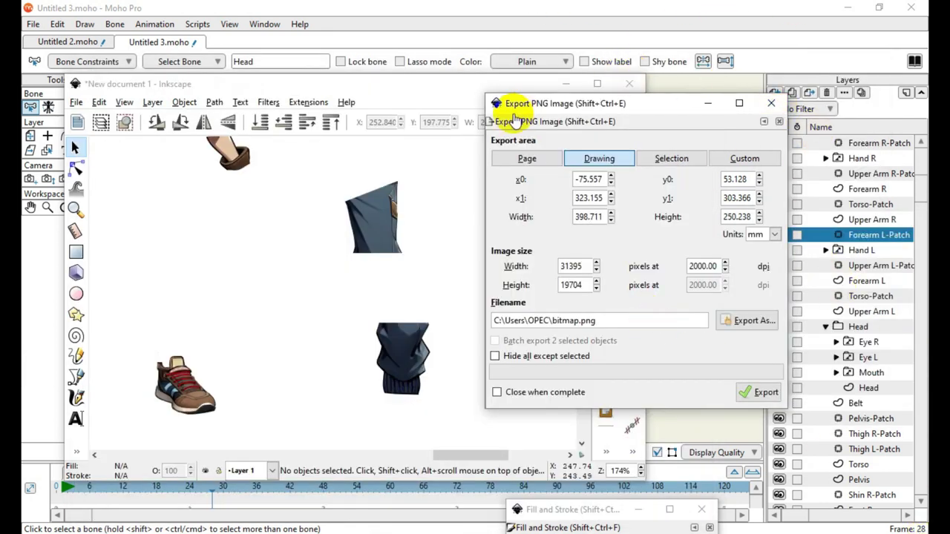
left_click(707, 109)
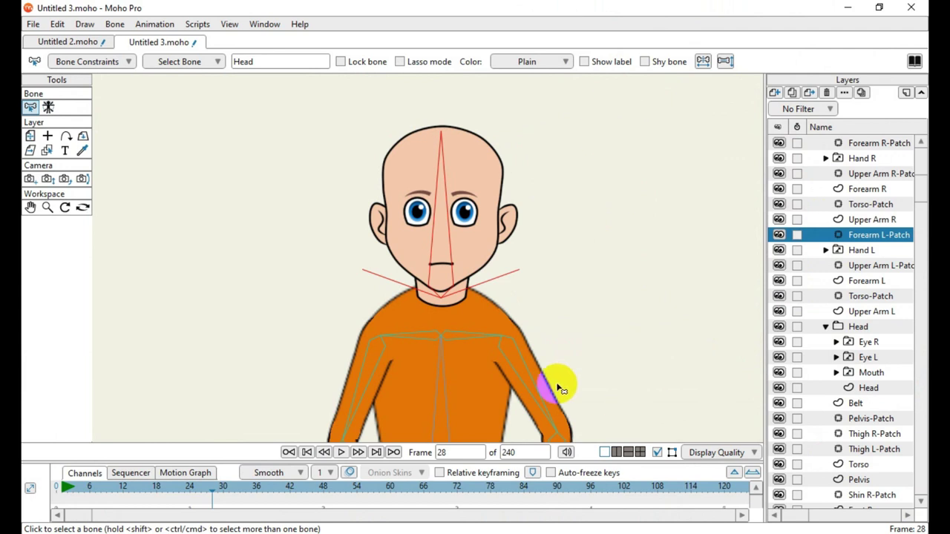
scroll(594, 238, "down", 5)
scroll(575, 252, "up", 3)
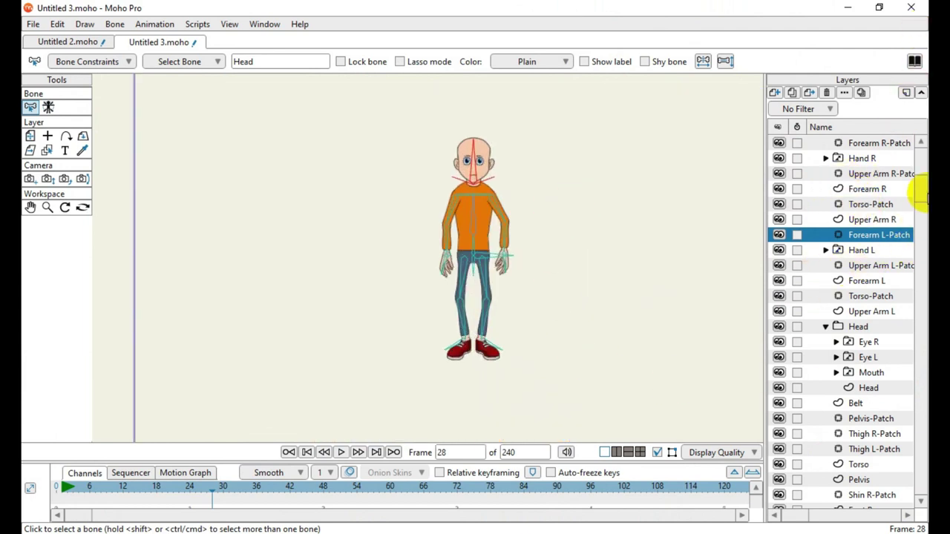
Collapse the Boy - Front bone layer and select Layer 1
scroll(916, 164, "up", 1)
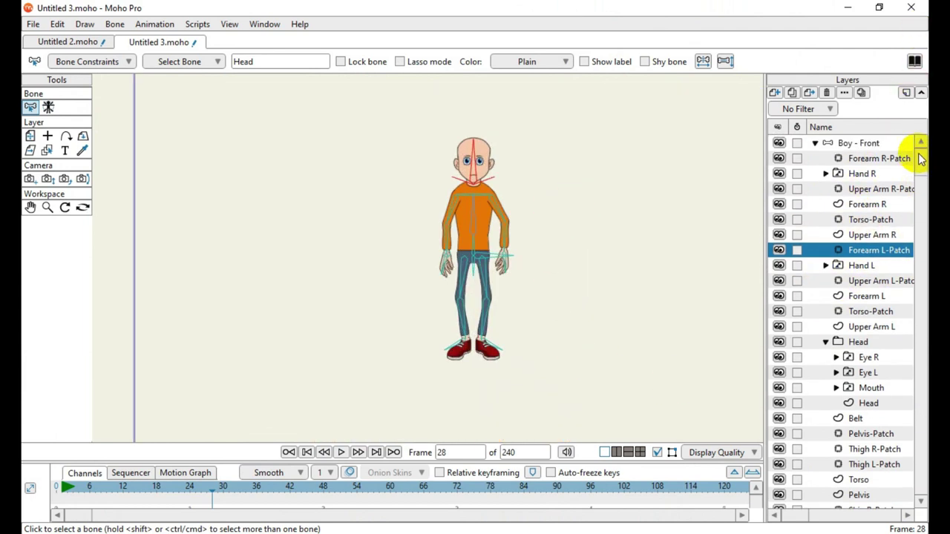
left_click(815, 143)
left_click(831, 174)
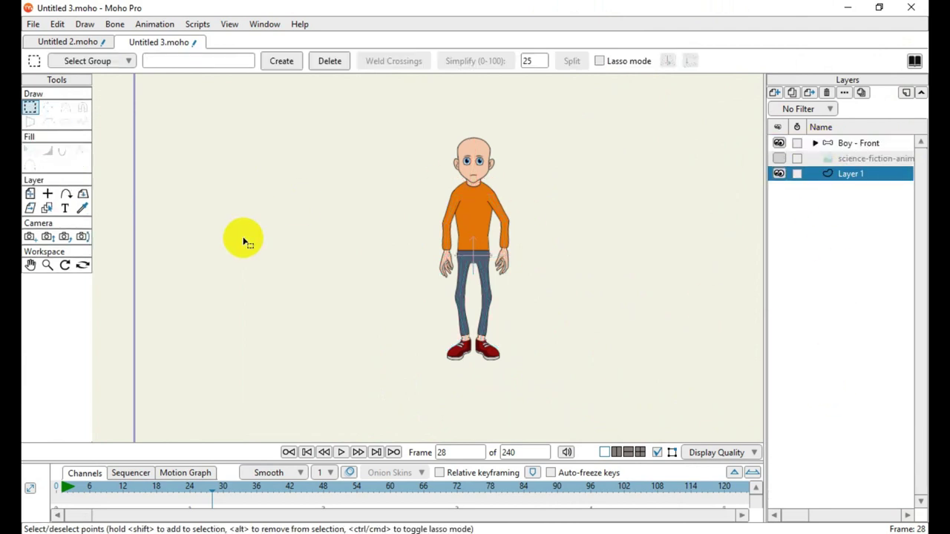
Return the timeline to frame 0 and add a new group layer above Layer 1
left_click(774, 94)
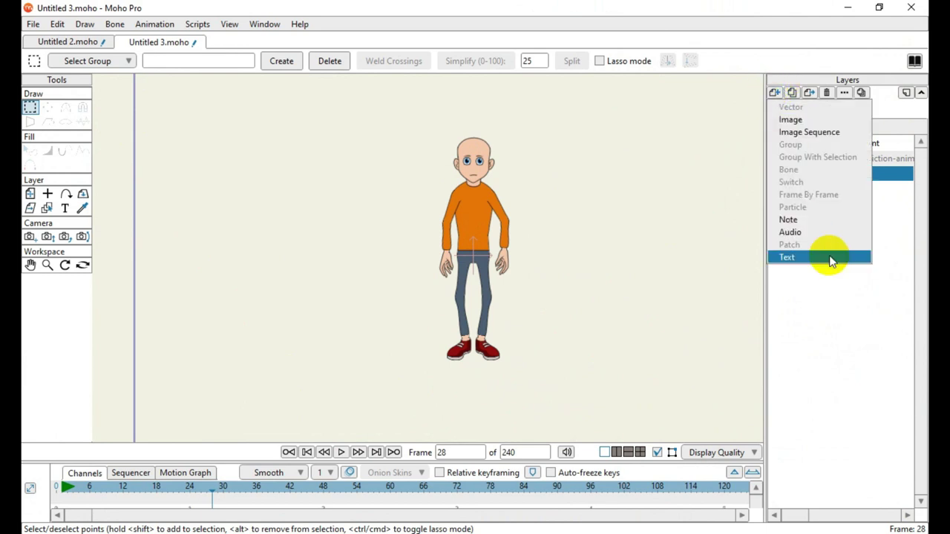
left_click(810, 323)
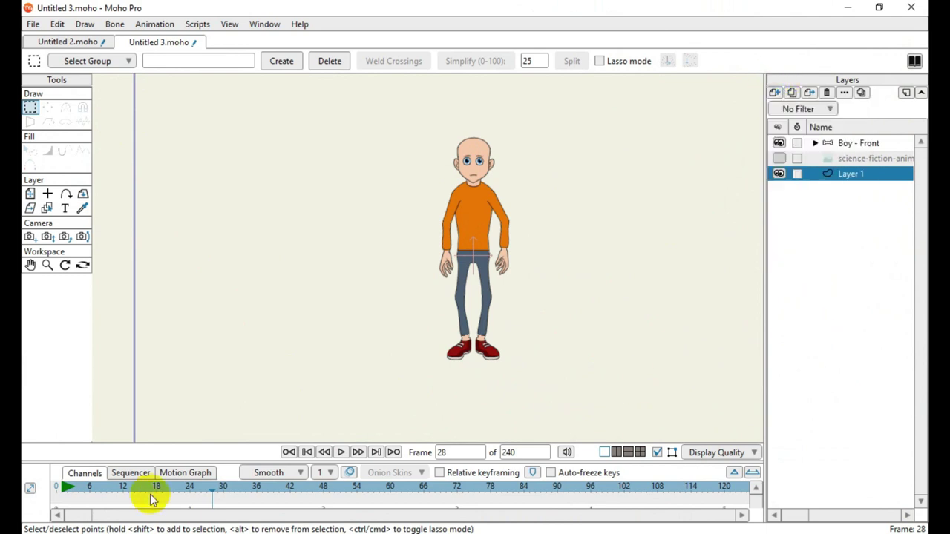
left_click_drag(220, 492, 33, 494)
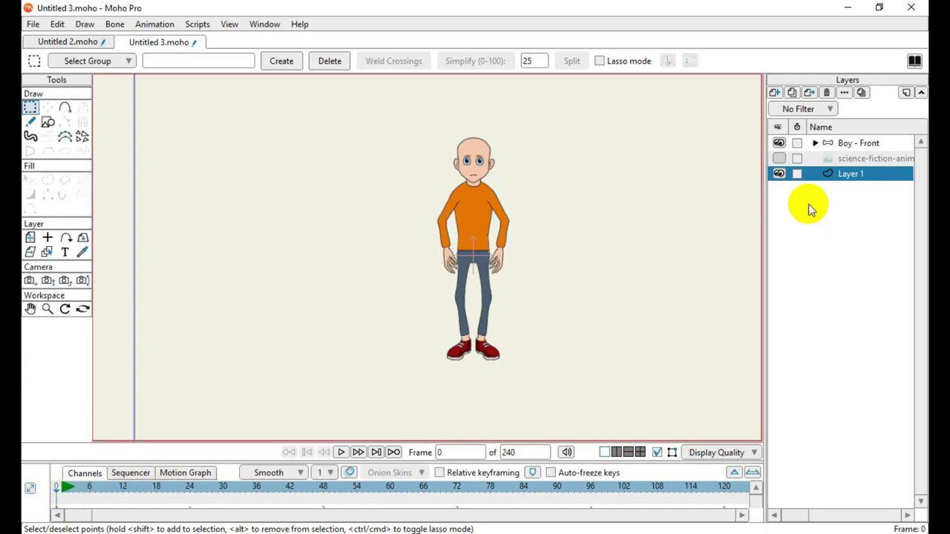
left_click(775, 92)
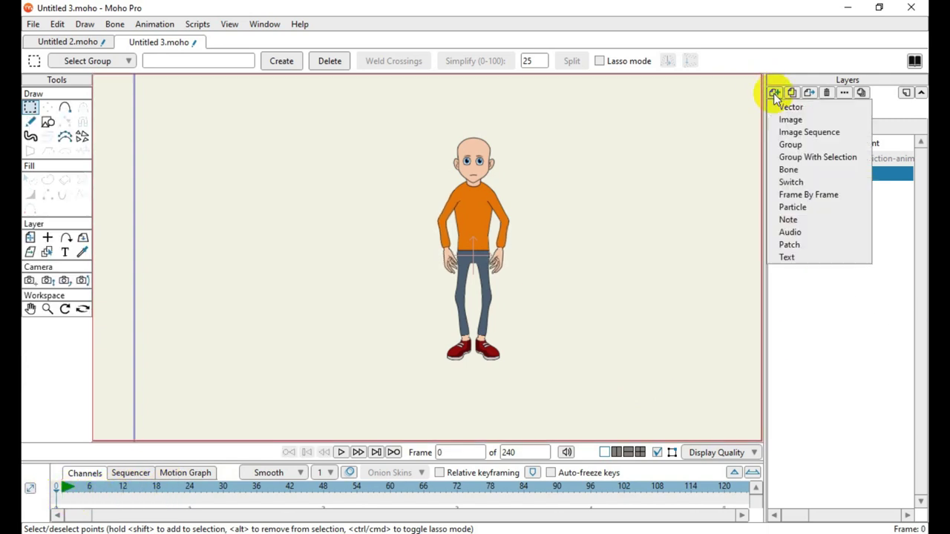
left_click(806, 145)
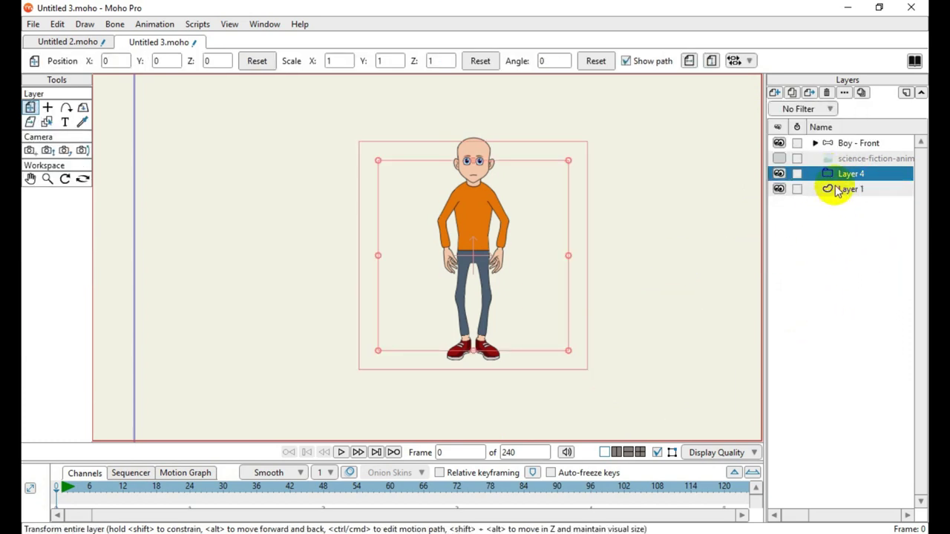
Add an image layer from the jacket torso file g4598 on the Desktop
left_click(775, 93)
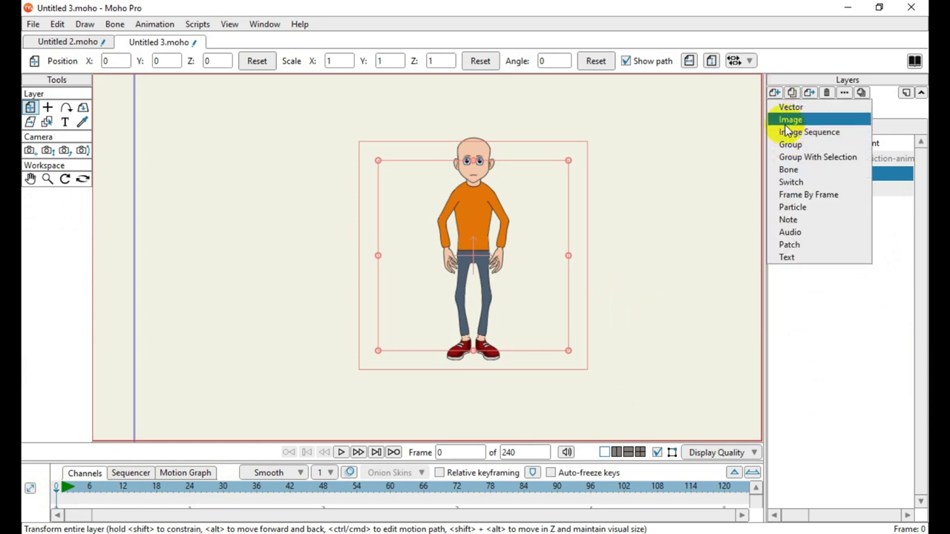
left_click(787, 121)
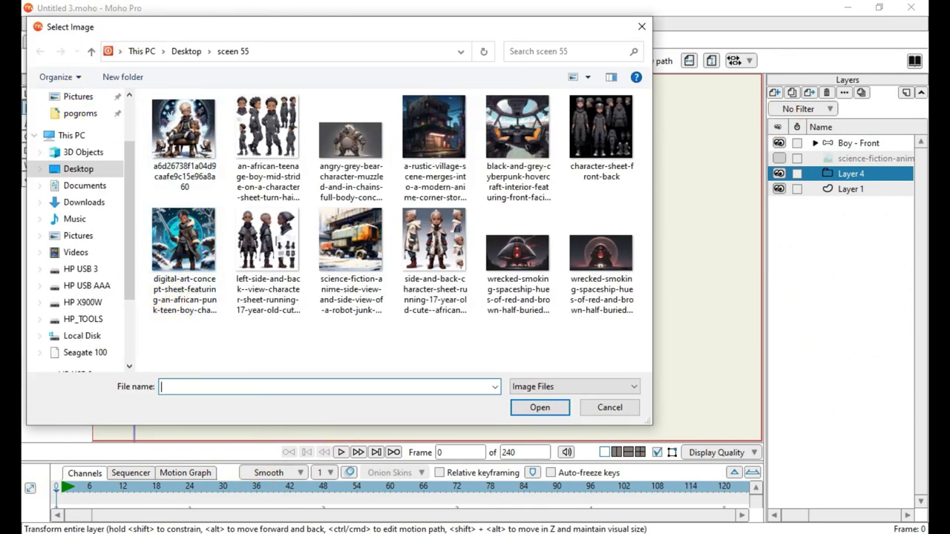
left_click(83, 169)
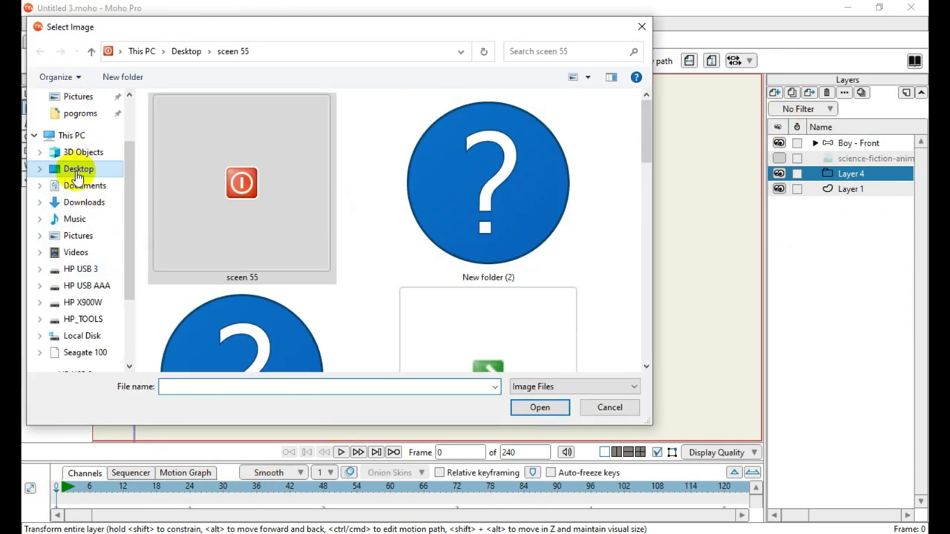
left_click_drag(645, 140, 619, 308)
scroll(614, 280, "down", 3)
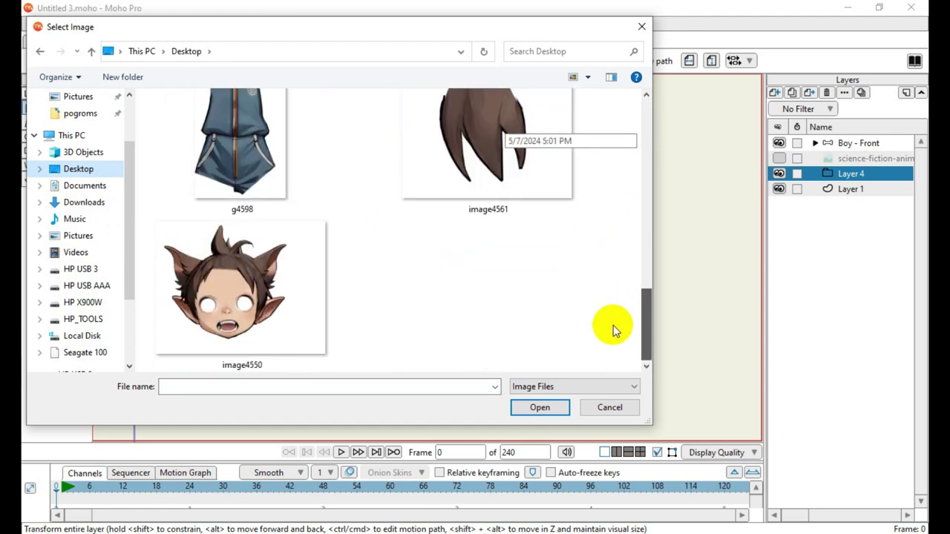
double_click(249, 132)
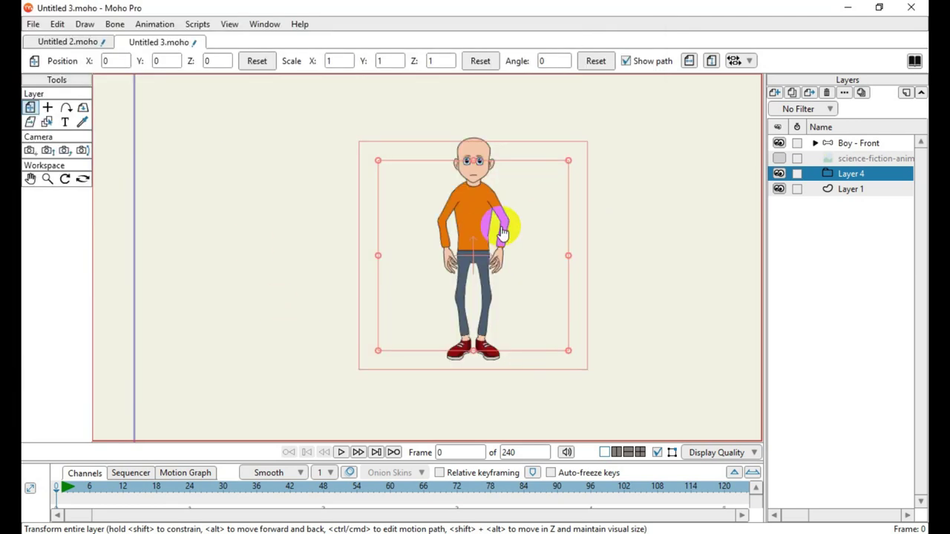
scroll(541, 253, "down", 5)
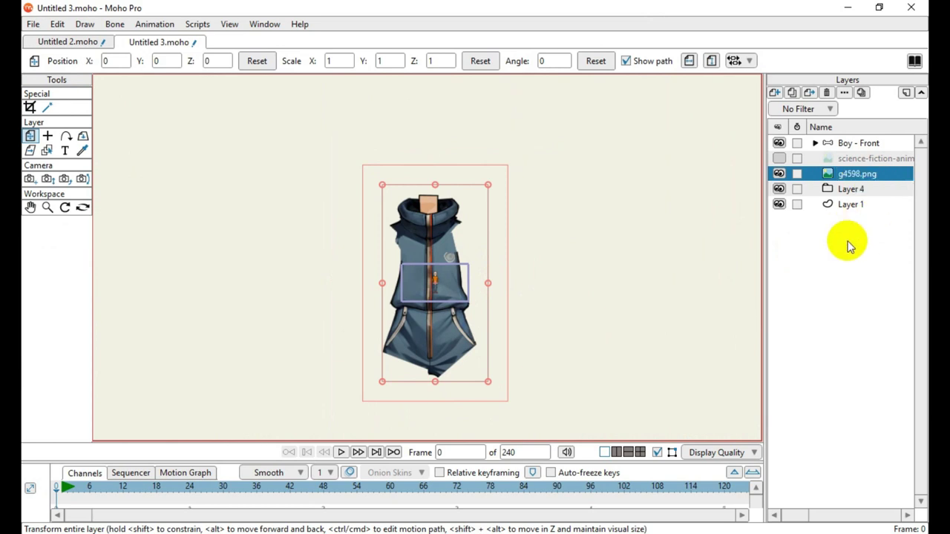
Place the g4598.png layer inside the Layer 4 group and select the group
left_click_drag(827, 176, 828, 190)
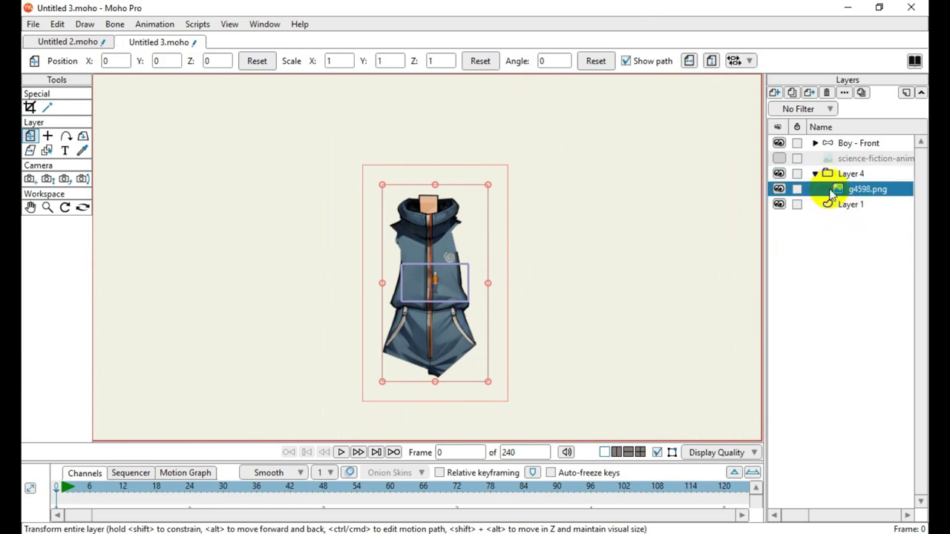
left_click(832, 176)
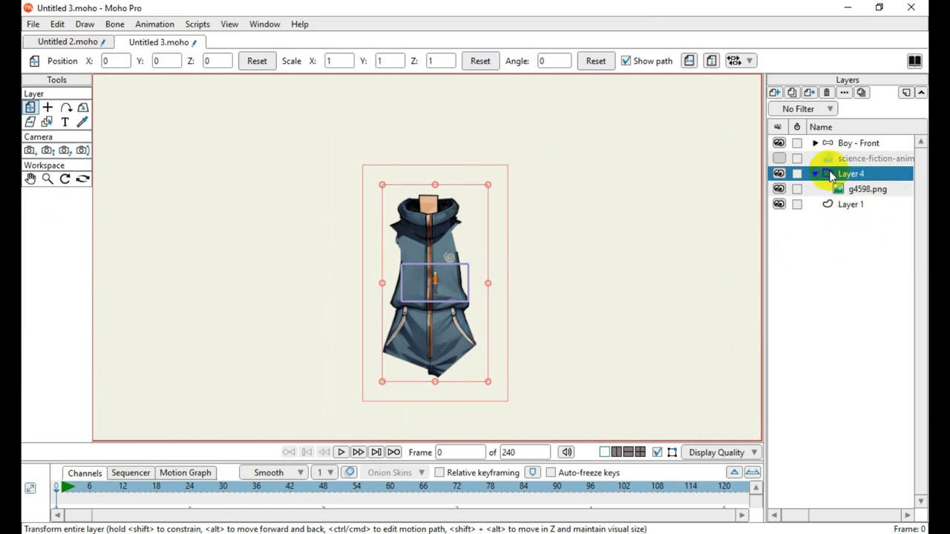
Rename the Layer 4 group as parts
double_click(831, 177)
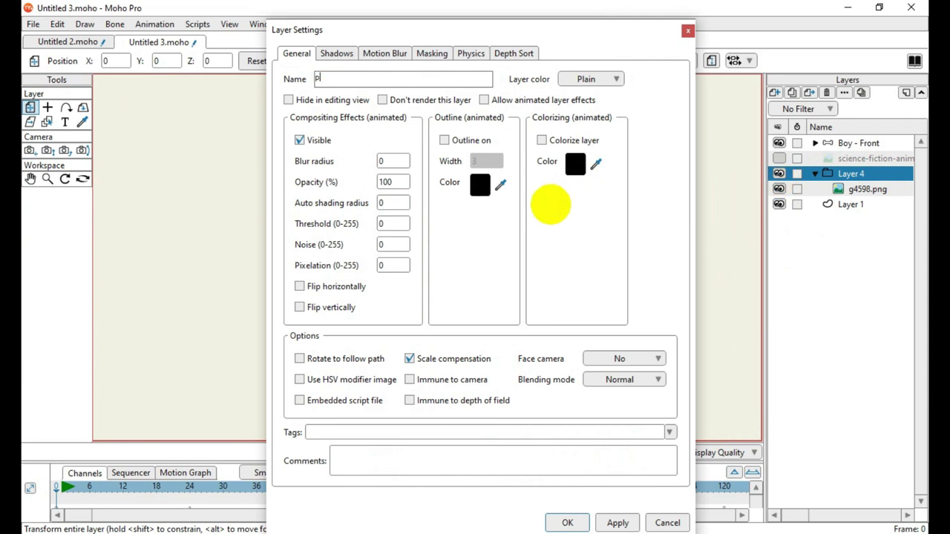
type("parts")
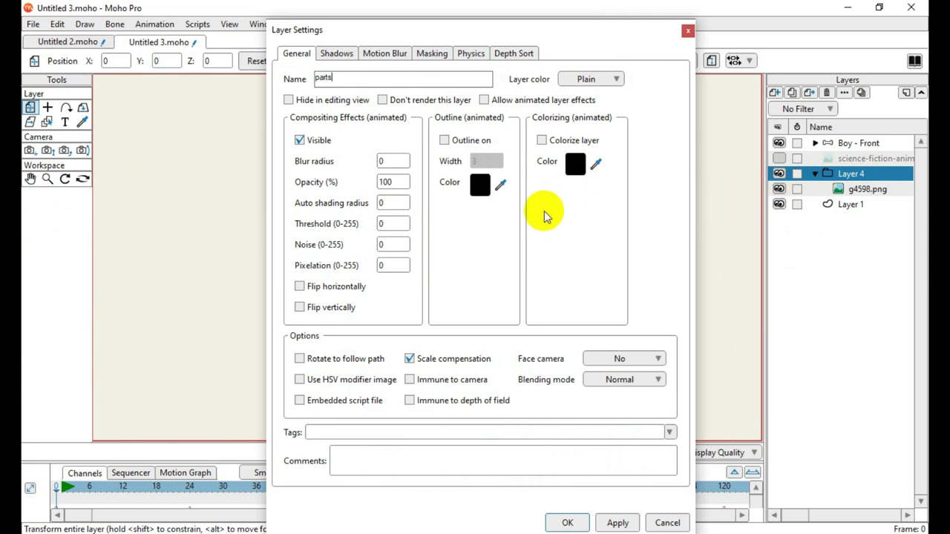
left_click(618, 522)
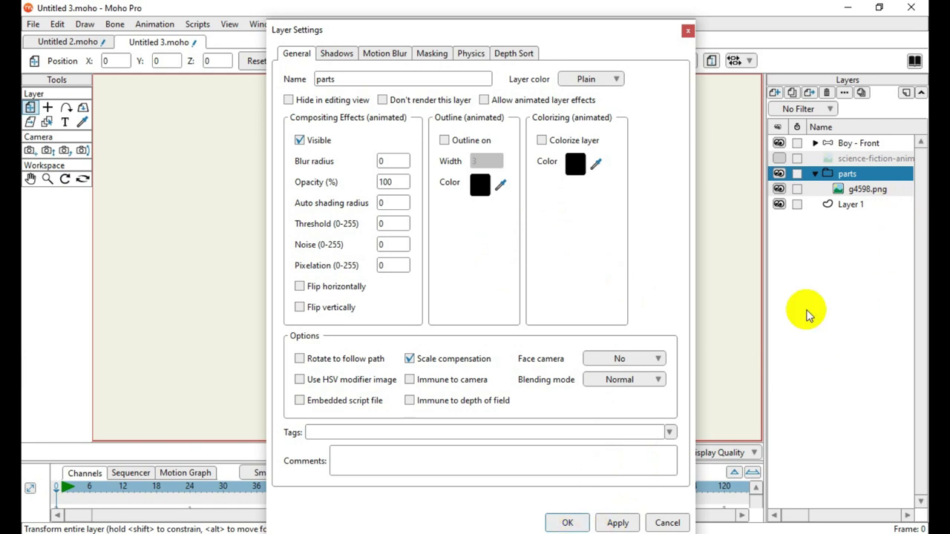
left_click(569, 525)
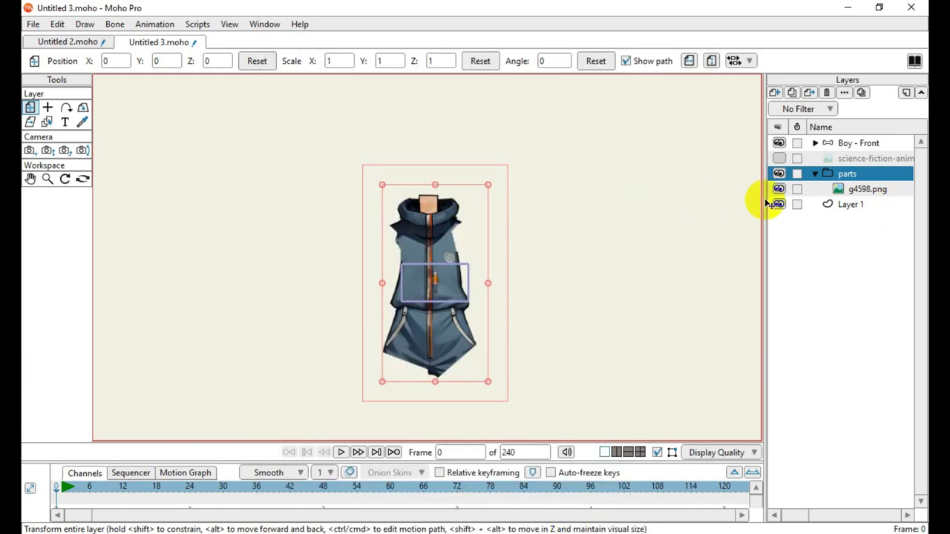
Add the Desktop images image4619 and image4608 as image layers above g4598.png in the parts group
left_click(846, 190)
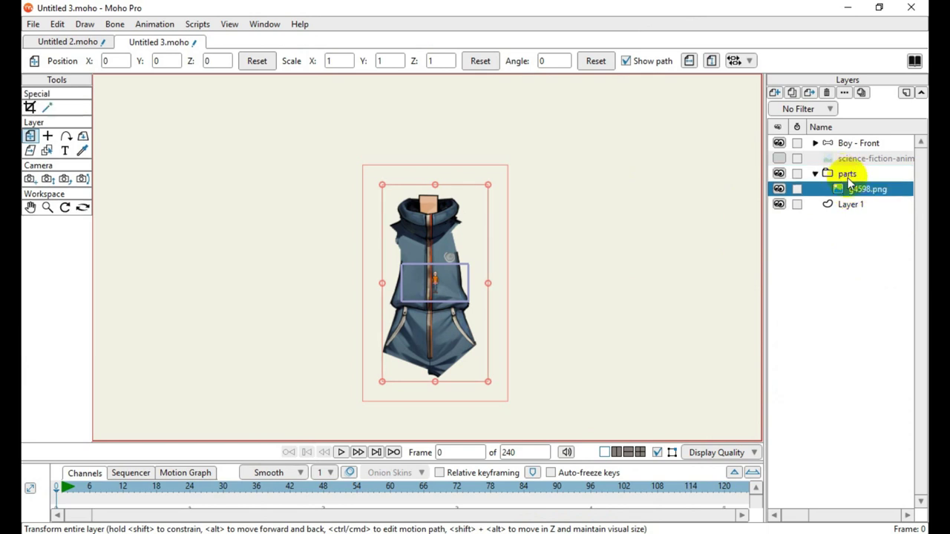
left_click(774, 94)
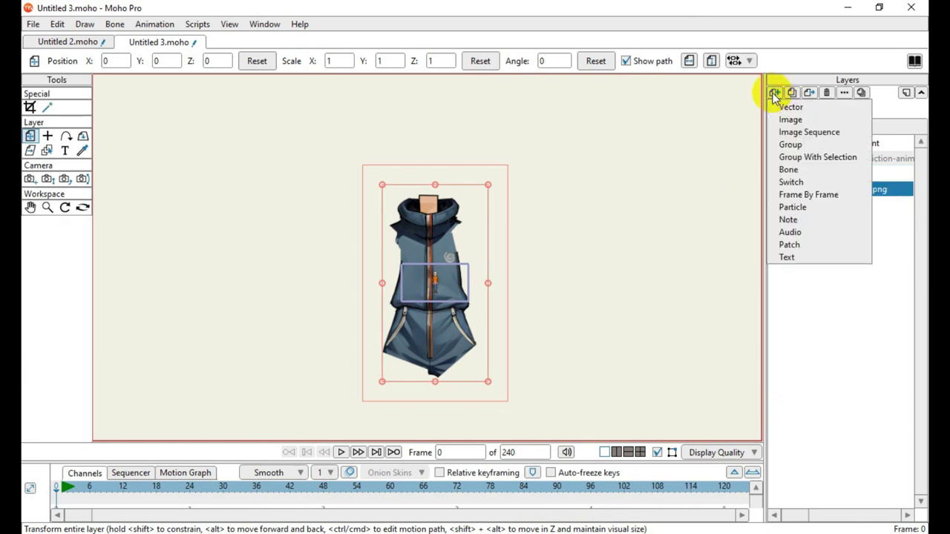
left_click(808, 120)
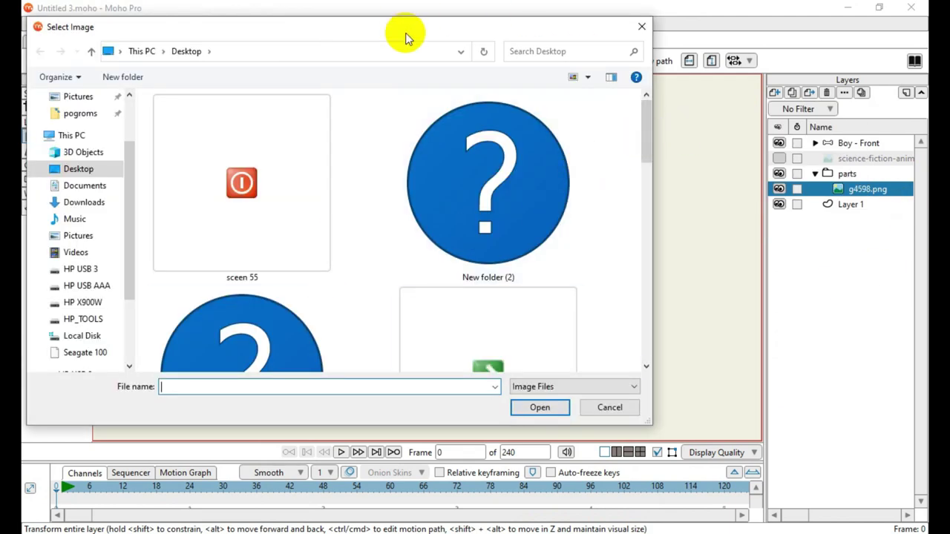
left_click_drag(405, 33, 343, 33)
left_click_drag(585, 133, 269, 8)
left_click_drag(234, 200, 654, 222)
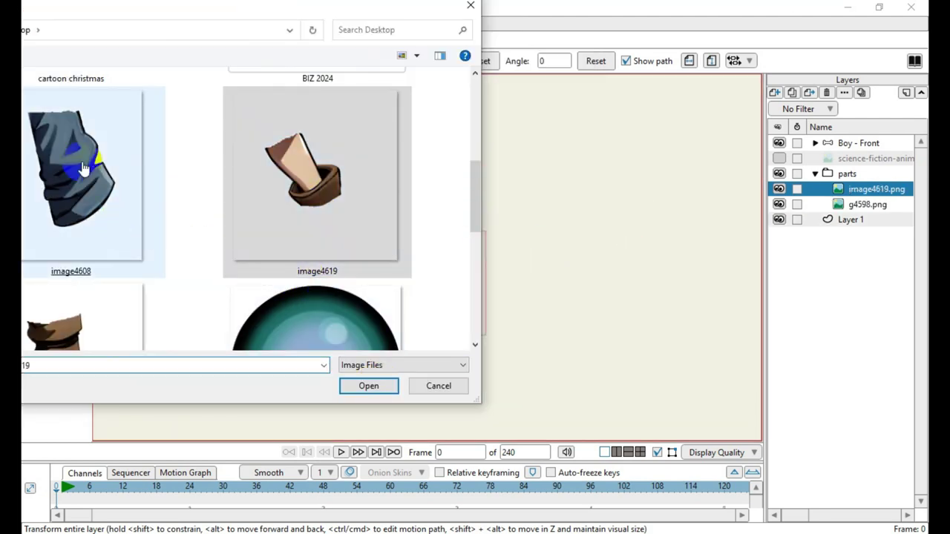
left_click_drag(82, 178, 420, 218)
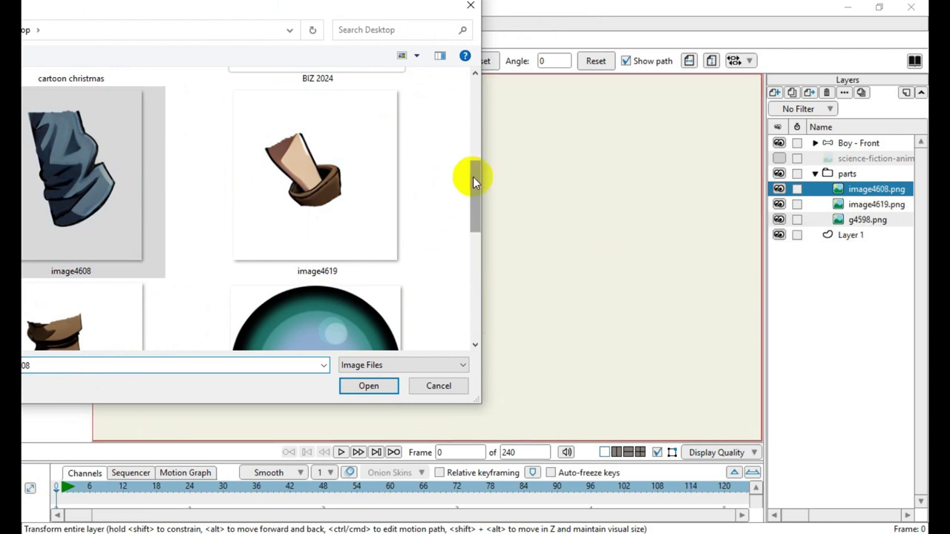
Add the hand image image4630 and the iris image path4980 to the parts group
left_click_drag(474, 180, 475, 216)
left_click_drag(81, 208, 664, 274)
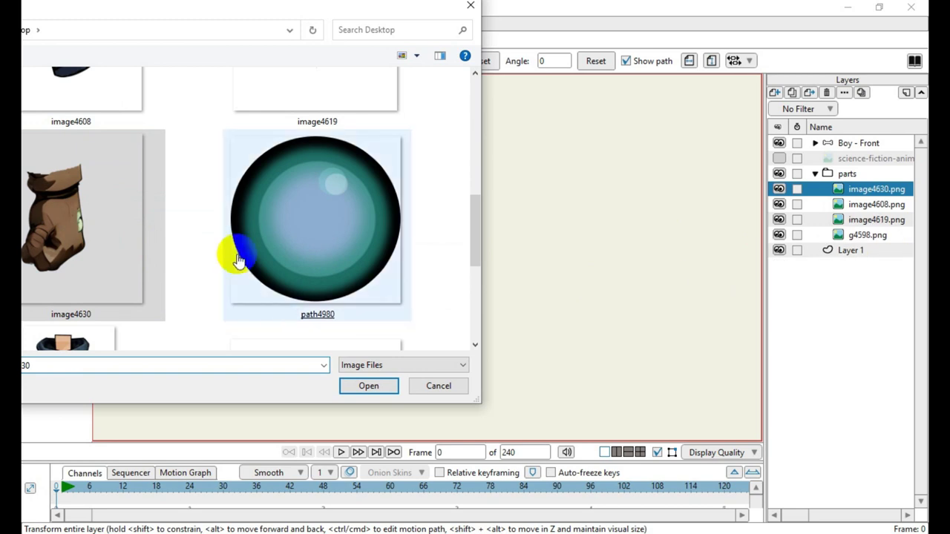
left_click_drag(238, 253, 339, 228)
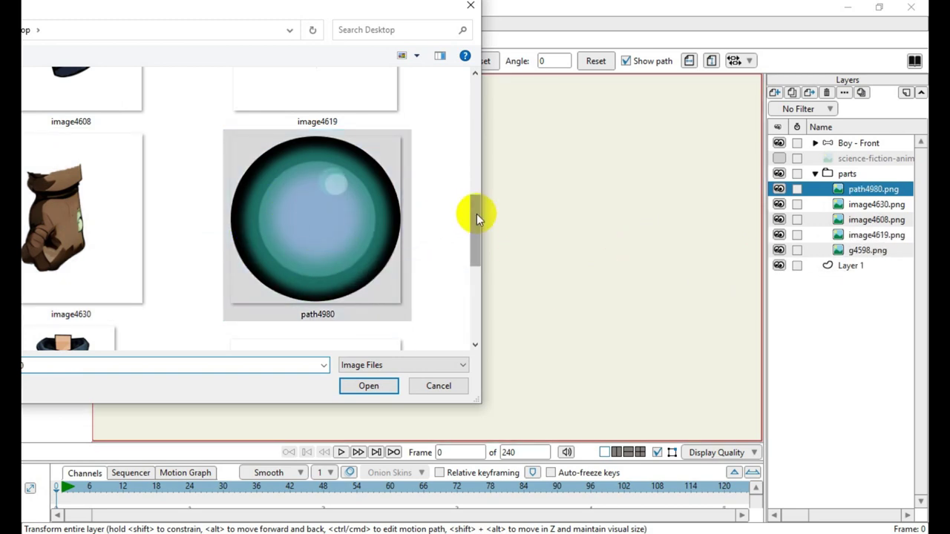
Add the images g4598, image4561 and image4550 to the parts group and close the image browser
left_click_drag(476, 214, 476, 275)
left_click_drag(82, 148, 639, 247)
left_click(282, 190)
left_click_drag(282, 190, 539, 266)
left_click(88, 343)
left_click_drag(88, 343, 732, 207)
left_click_drag(603, 256, 484, 10)
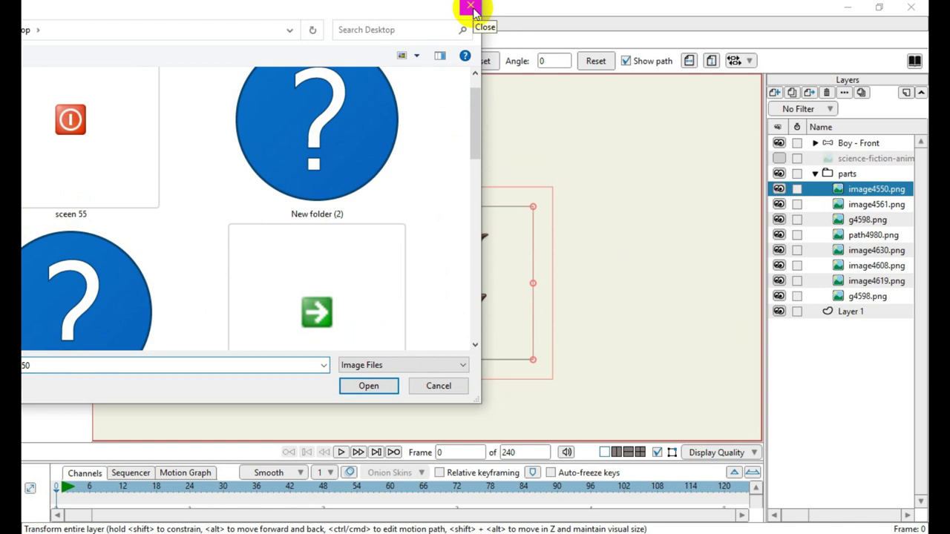
left_click(473, 9)
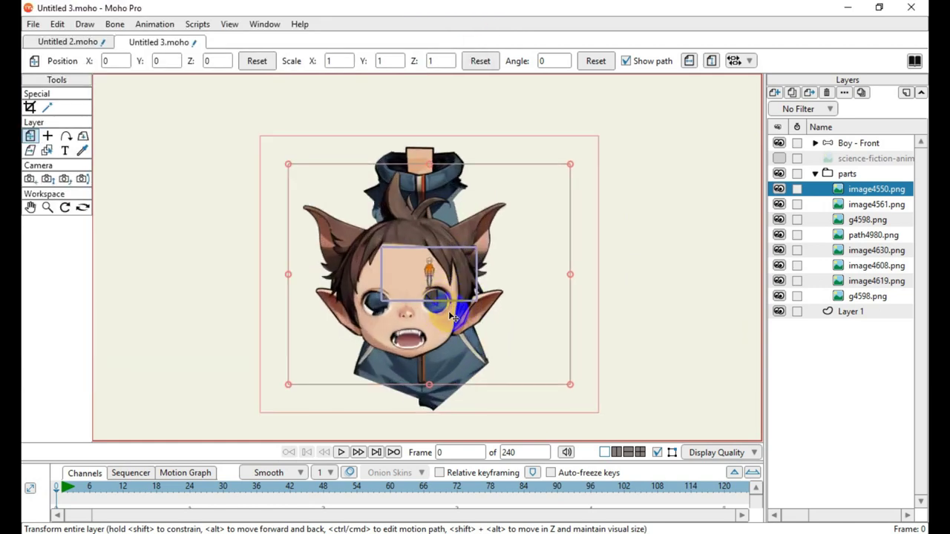
Scale the whole parts group down uniformly to about 0.048 so it fits near the boy character
left_click(852, 176)
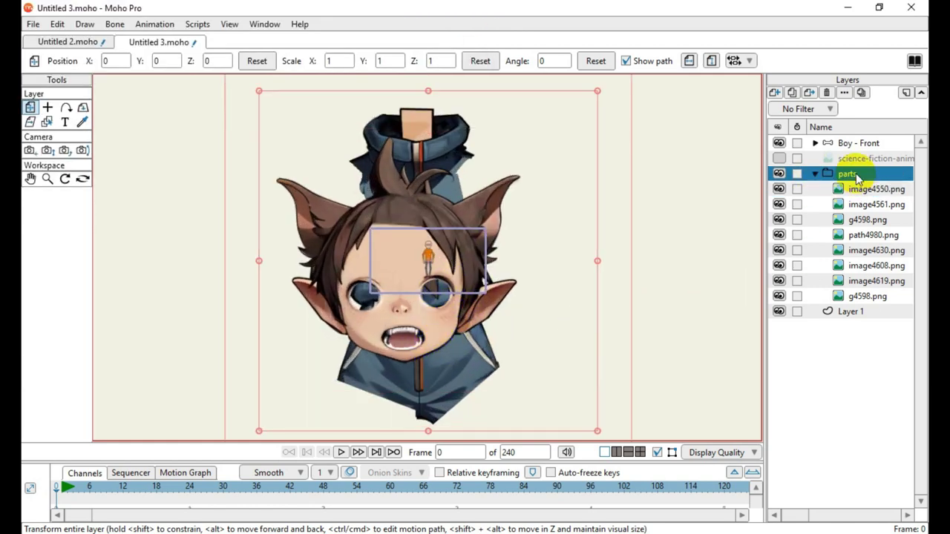
left_click(778, 176)
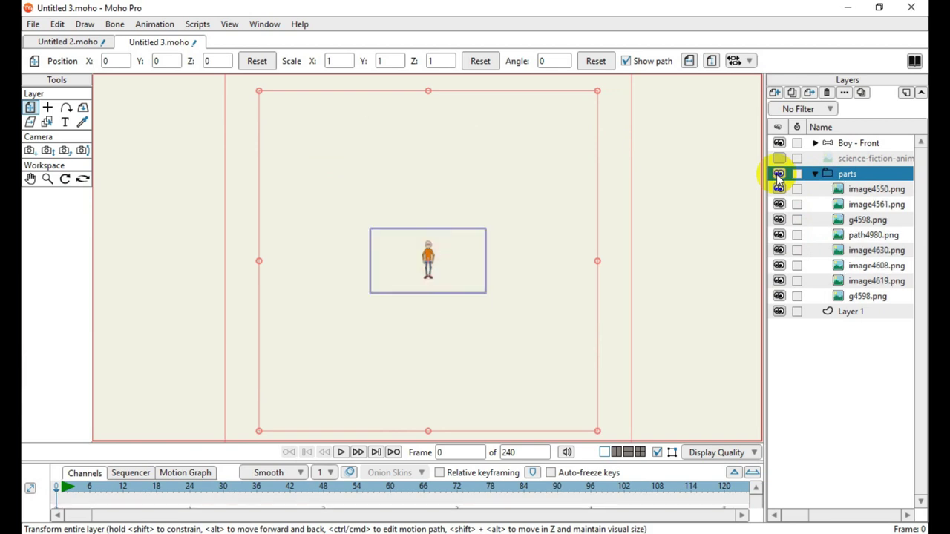
left_click(778, 175)
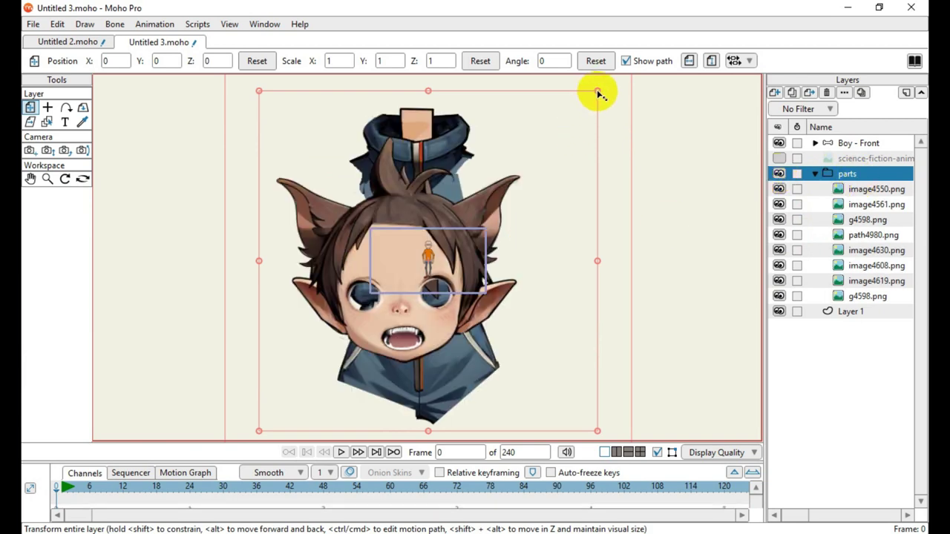
left_click_drag(600, 94, 322, 167)
scroll(436, 274, "up", 5)
scroll(338, 297, "down", 5)
scroll(319, 169, "up", 5)
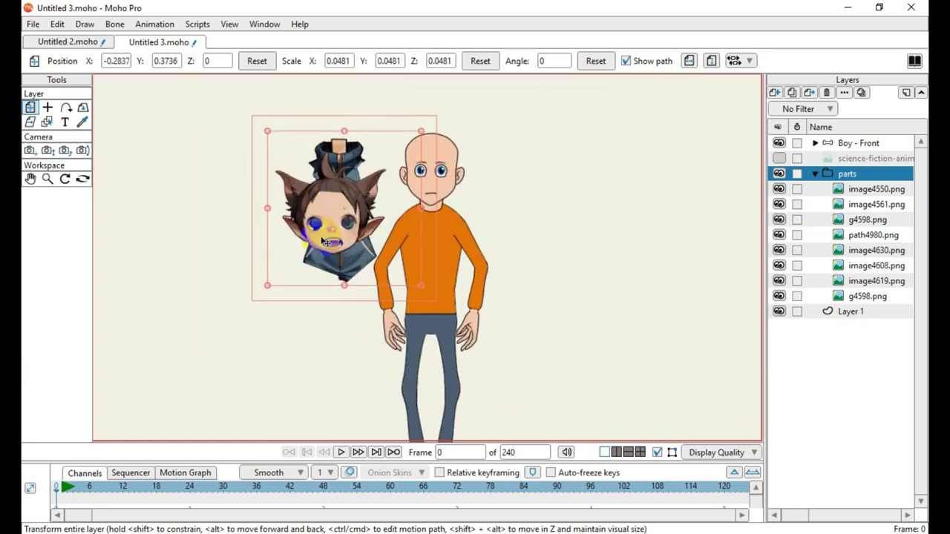
Move the parts group to the other side of the boy's head, at about X 0.39, Y 0.51, and enlarge it to about 0.049
left_click_drag(323, 239, 530, 204)
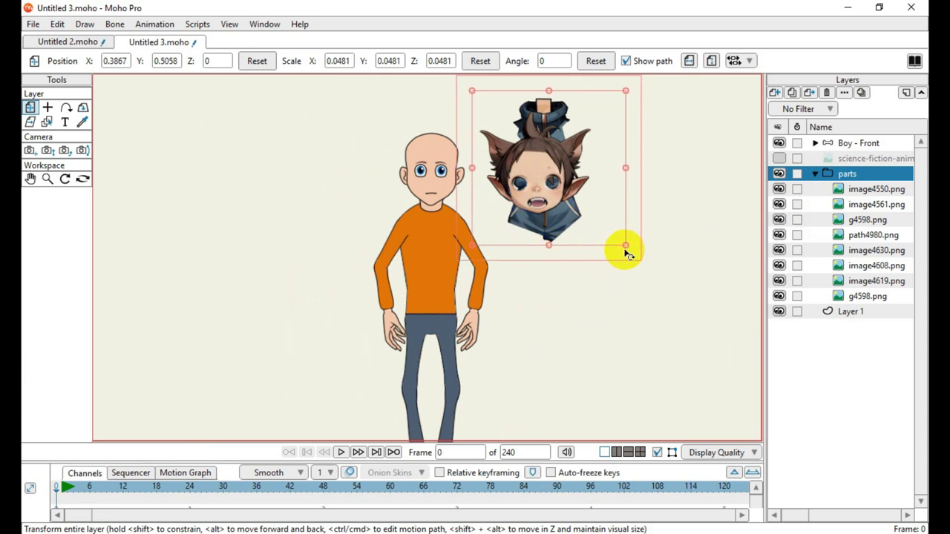
mouse_move(628, 249)
left_mouse_down()
mouse_move(613, 251)
mouse_move(622, 254)
left_mouse_up()
scroll(504, 312, "down", 5)
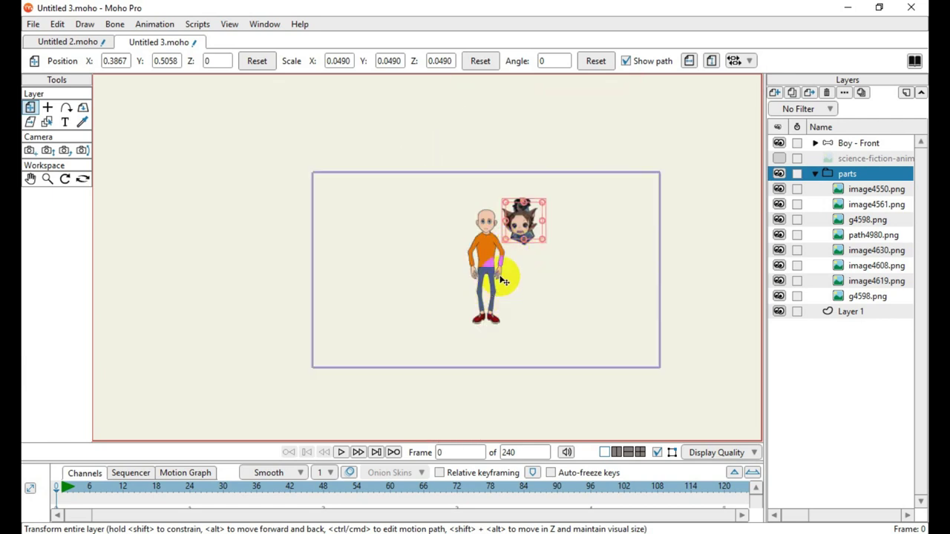
scroll(505, 282, "up", 5)
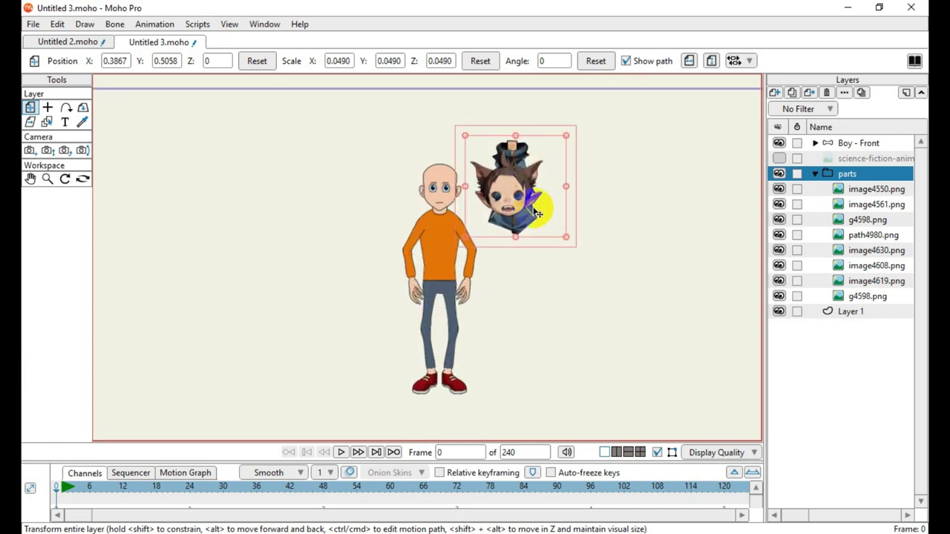
Move the head image4550.png to the opposite side of the boy and place the hair tuft image4561.png above it
left_click(867, 190)
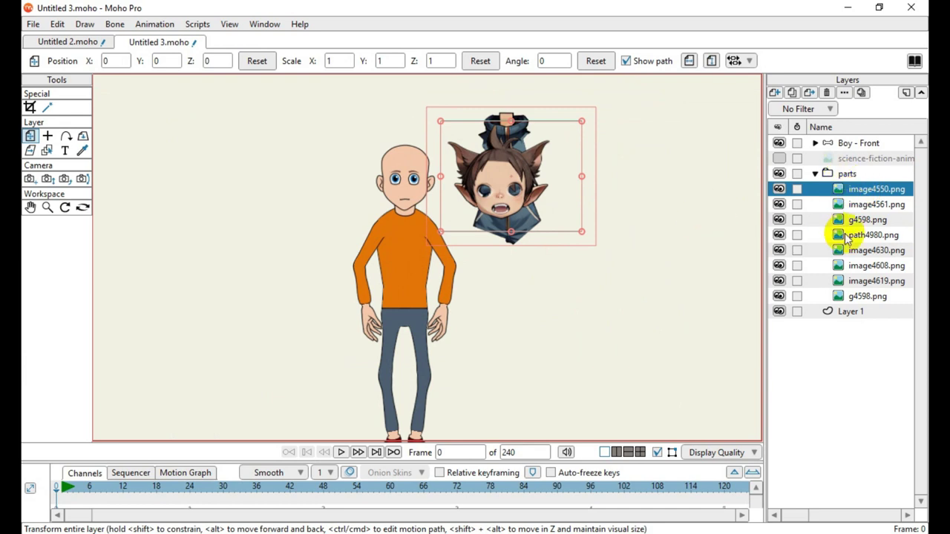
left_click_drag(476, 212, 229, 210)
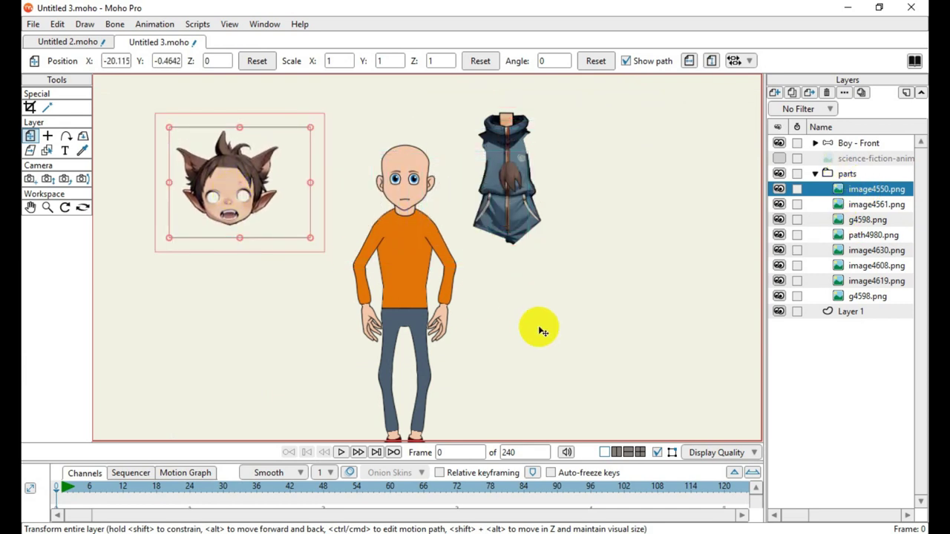
left_click(865, 205)
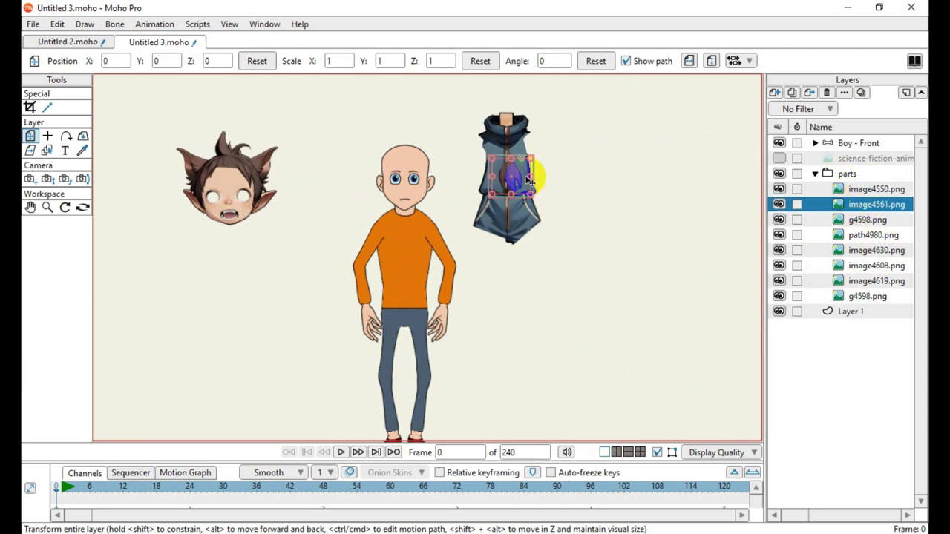
left_click_drag(349, 173, 165, 75)
Move the upper g4598.png jacket layer to about X 12.79, Y -1.65, and place the path4980.png iris in the empty area beneath it
left_click(867, 219)
left_click_drag(502, 111, 674, 127)
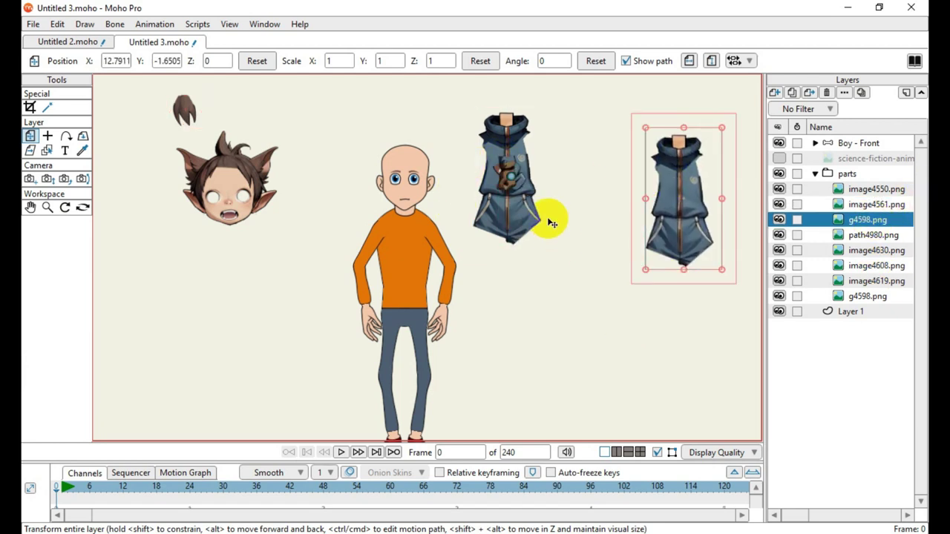
left_click(870, 234)
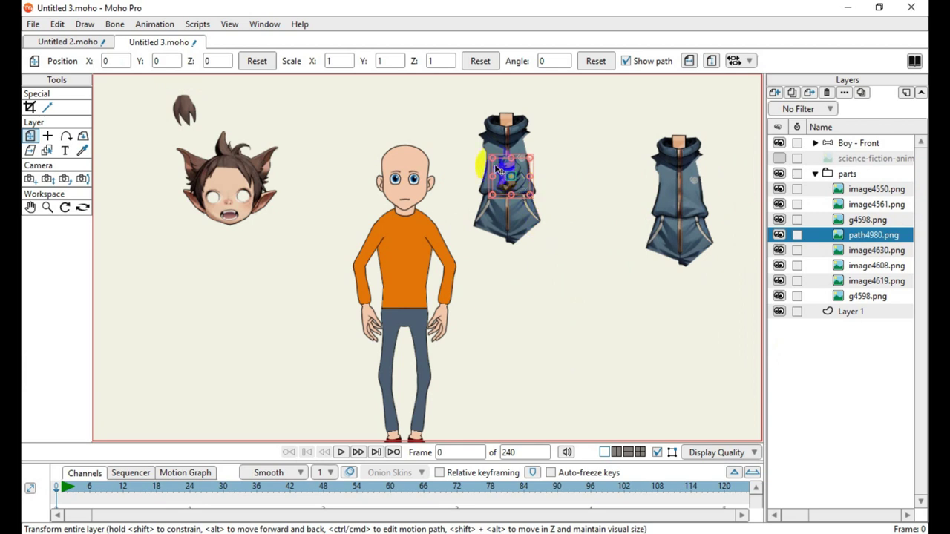
left_click_drag(522, 296, 618, 342)
scroll(620, 331, "up", 6)
scroll(626, 313, "down", 5)
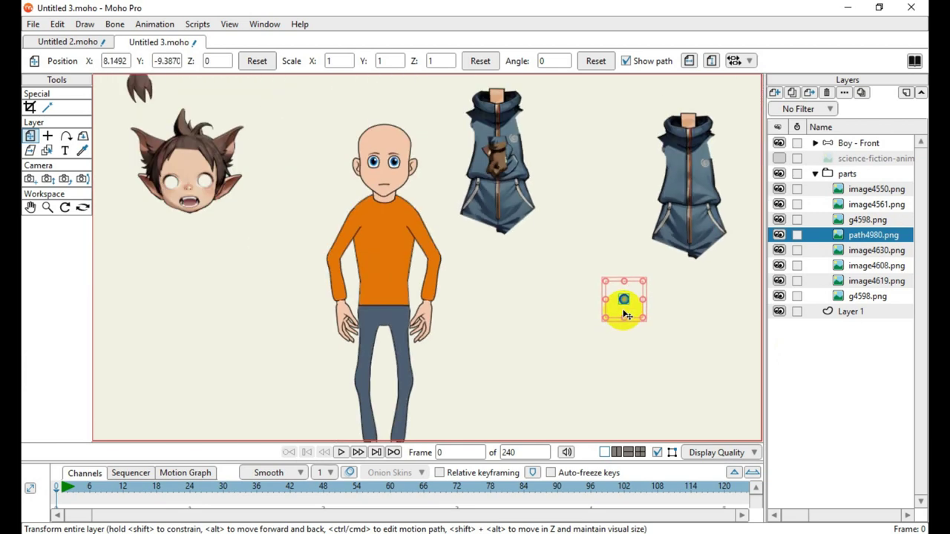
left_click_drag(499, 154, 540, 183)
Move the hand image4630.png off the jacket to the empty area near the iris and select image4608.png
left_click(843, 250)
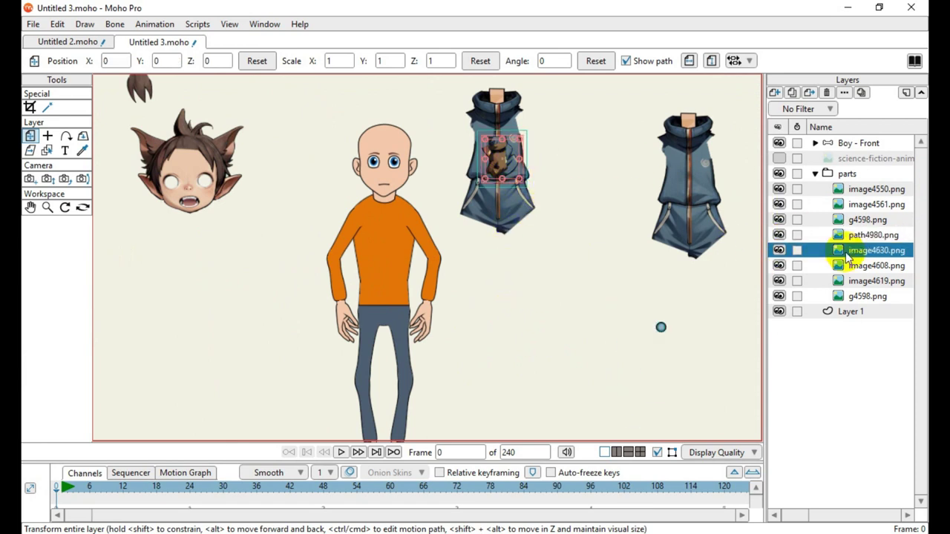
left_click_drag(501, 157, 610, 324)
left_click(870, 265)
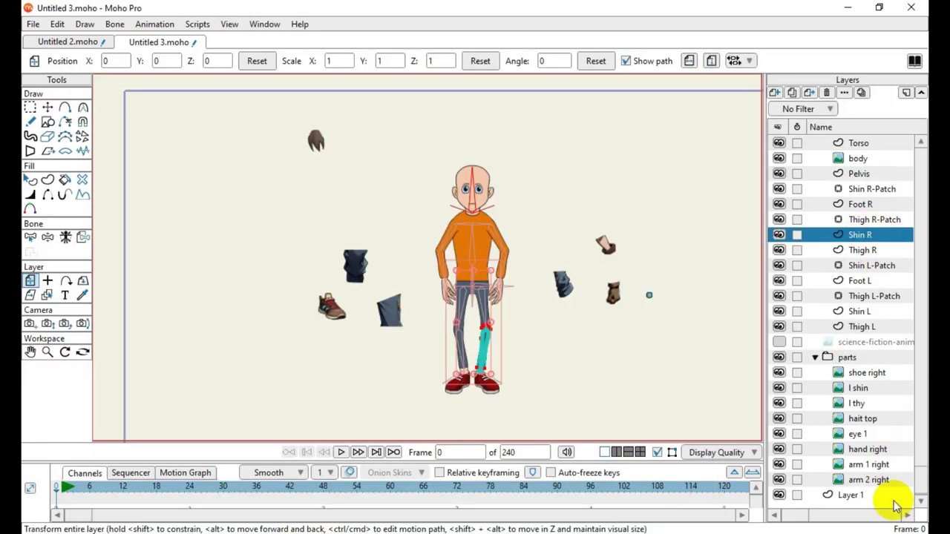
Identify the Shin R layer by toggling its visibility and move the l shin image from the parts group directly below it
left_click(864, 390)
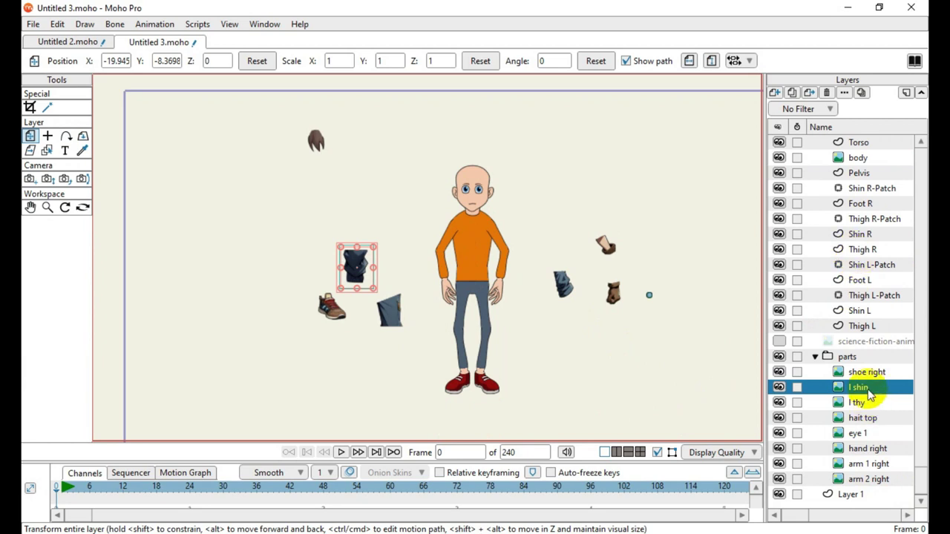
left_click(779, 234)
left_click(779, 234)
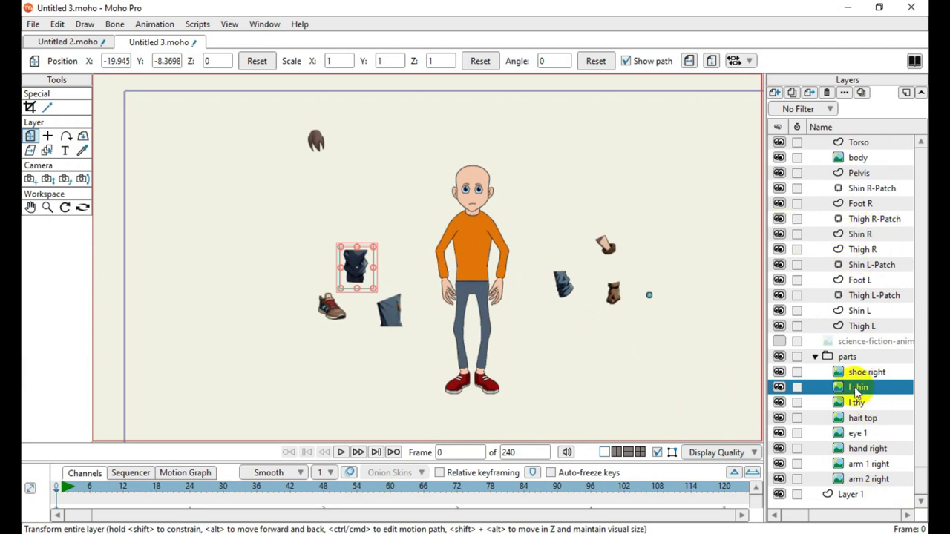
left_click_drag(858, 393, 865, 249)
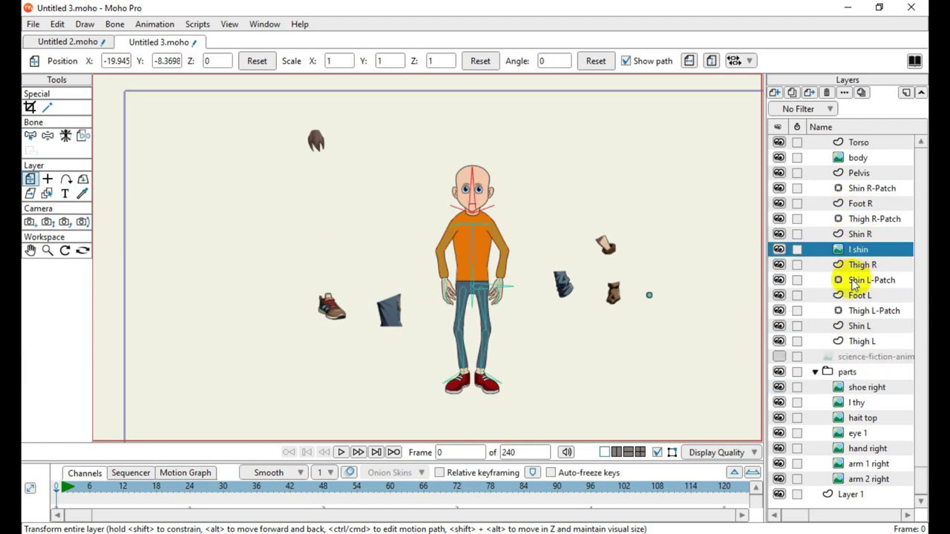
Check which leg section Thigh R is and move the l thy image from the parts group directly below it
left_click(857, 405)
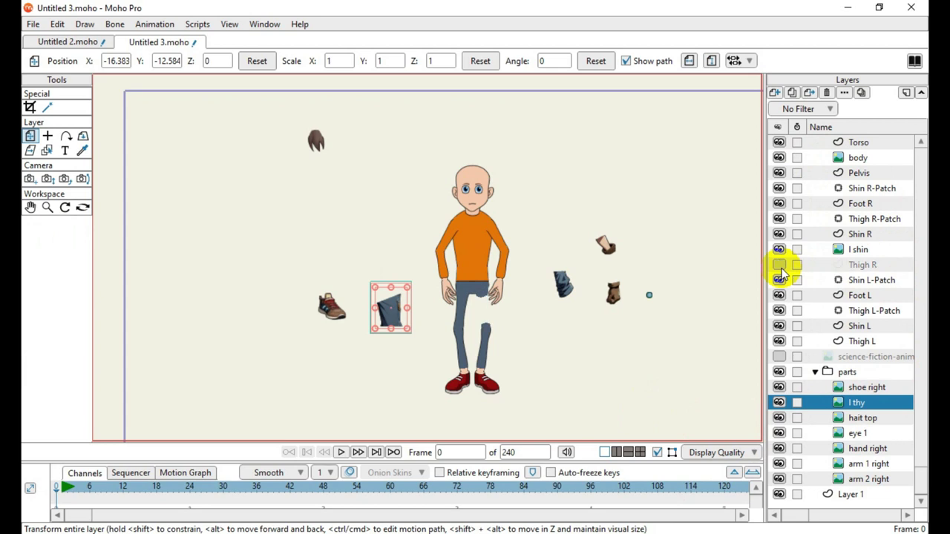
left_click(860, 265)
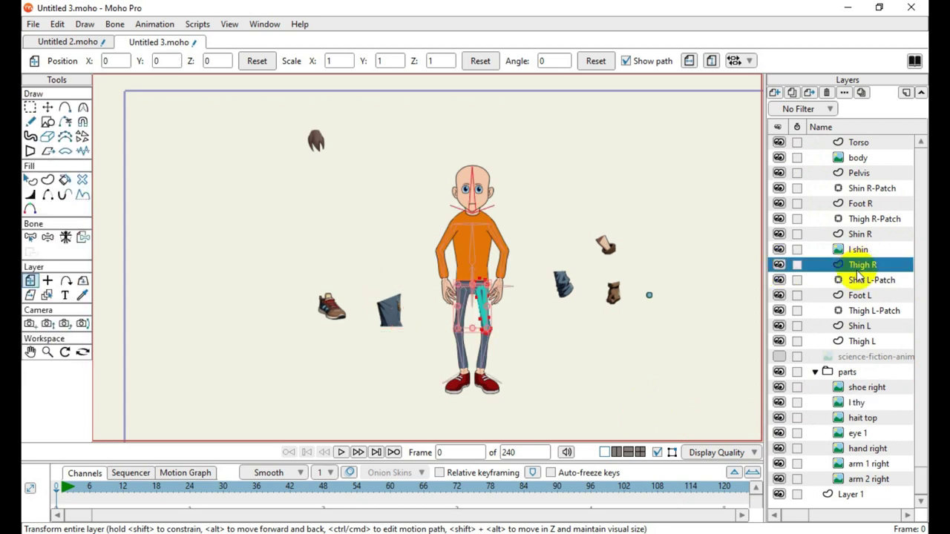
left_click(859, 405)
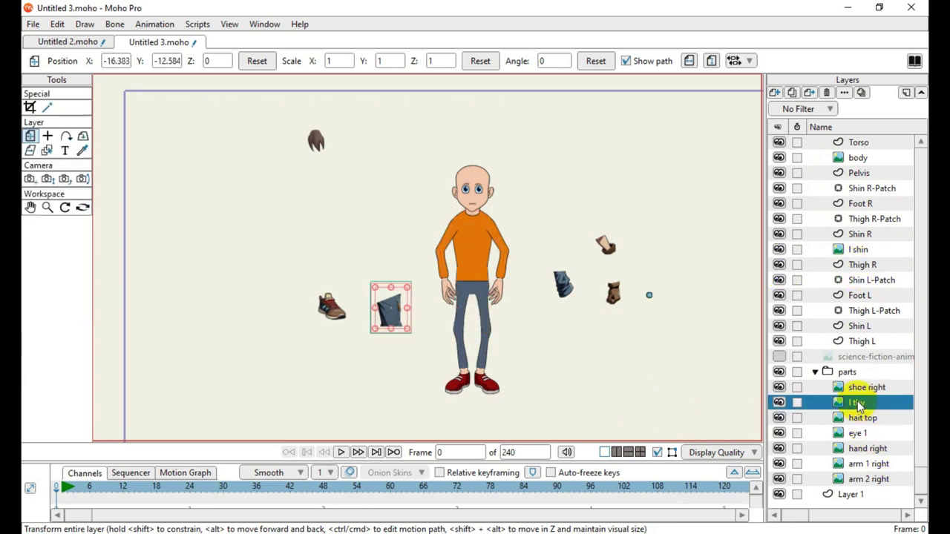
left_click_drag(860, 388, 869, 276)
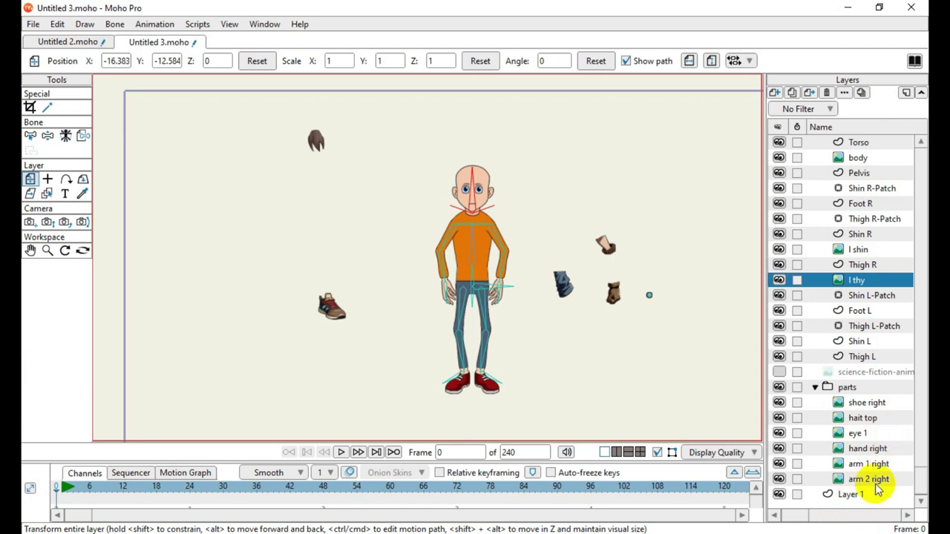
Select the shoe right image, look through the Boy - Front layers for the matching foot layer, and collapse the Head group
left_click(881, 403)
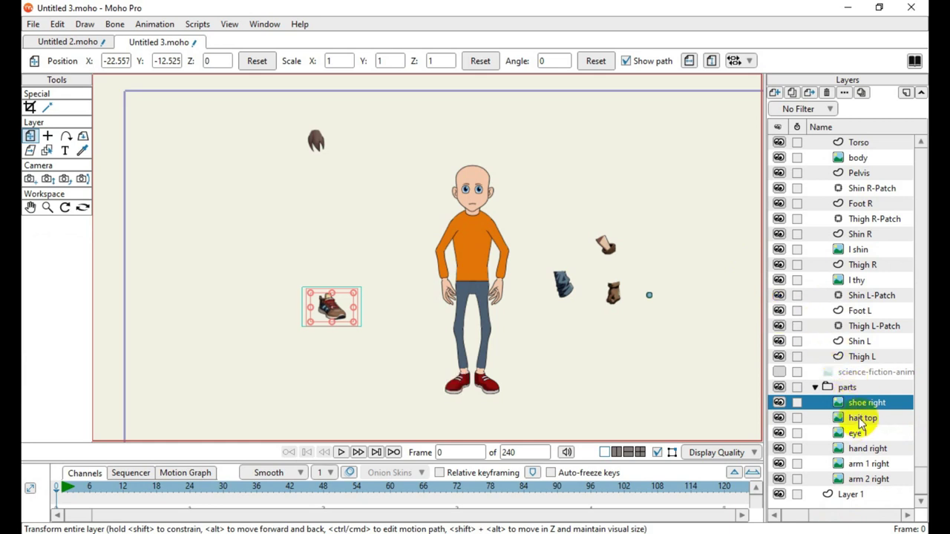
scroll(876, 479, "up", 1)
scroll(876, 479, "up", 4)
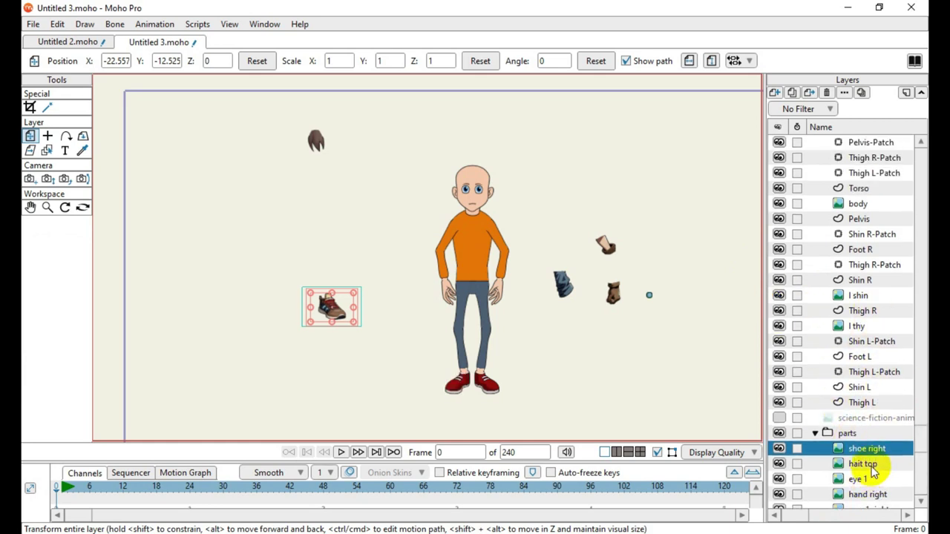
scroll(861, 372, "up", 3)
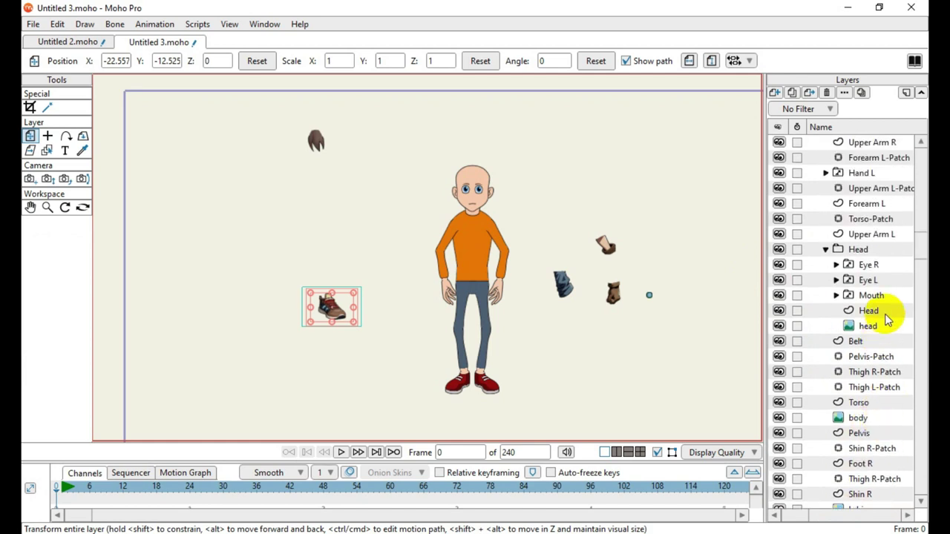
left_click(826, 265)
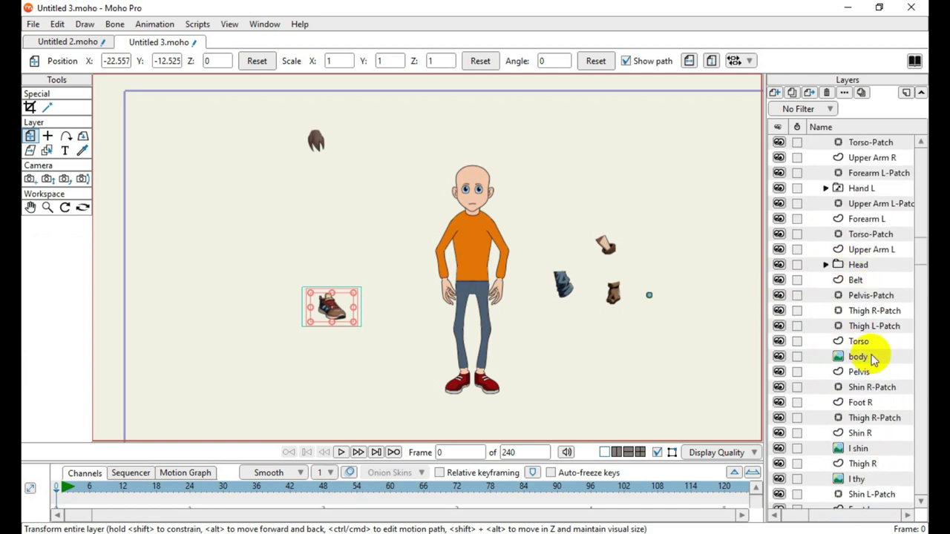
scroll(827, 334, "up", 2)
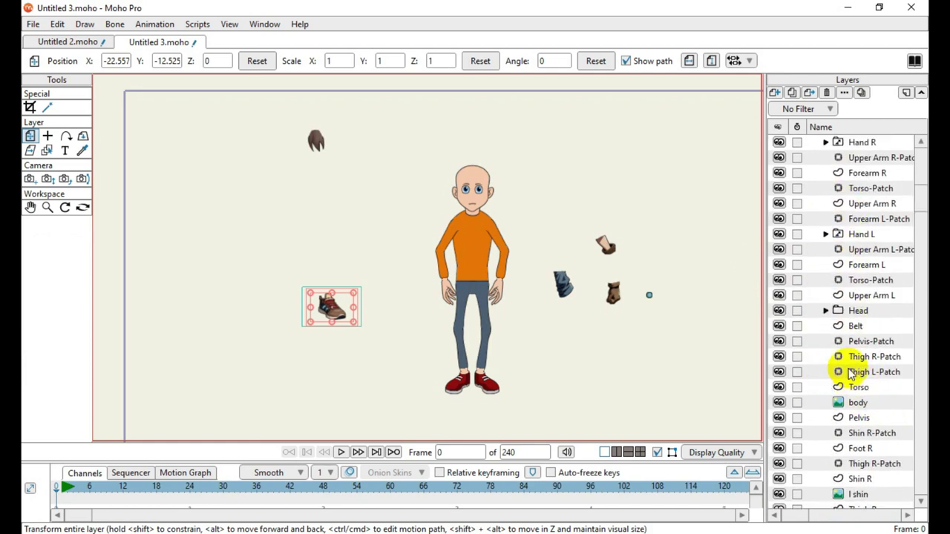
scroll(861, 245, "up", 1)
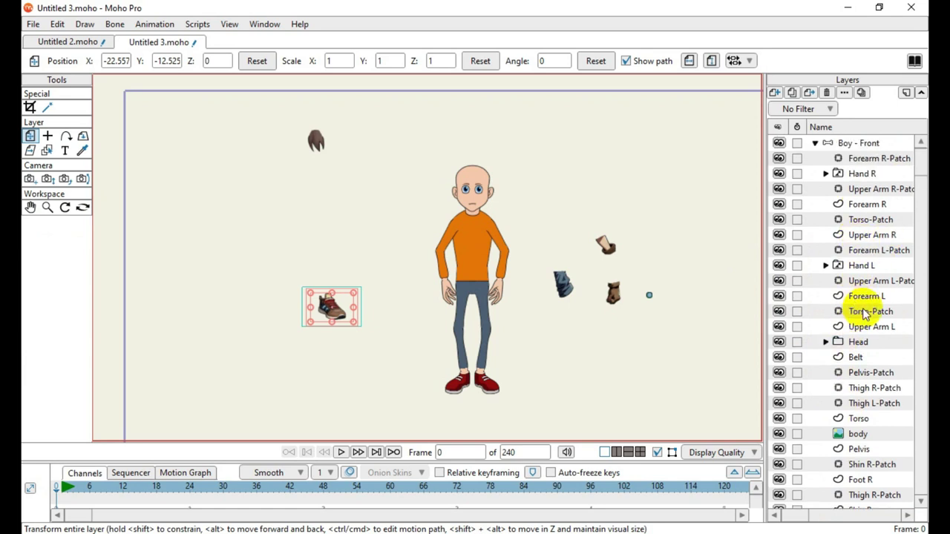
scroll(865, 313, "down", 5)
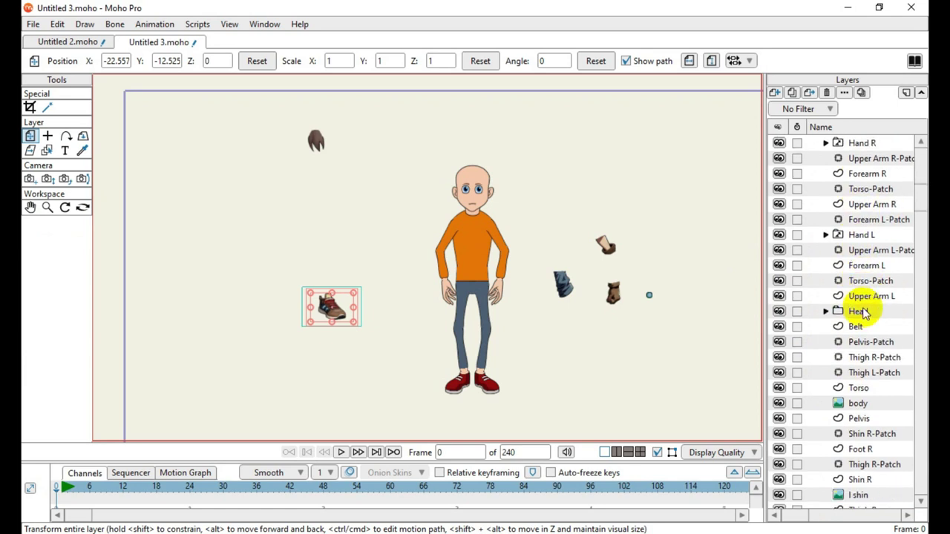
scroll(861, 364, "down", 2)
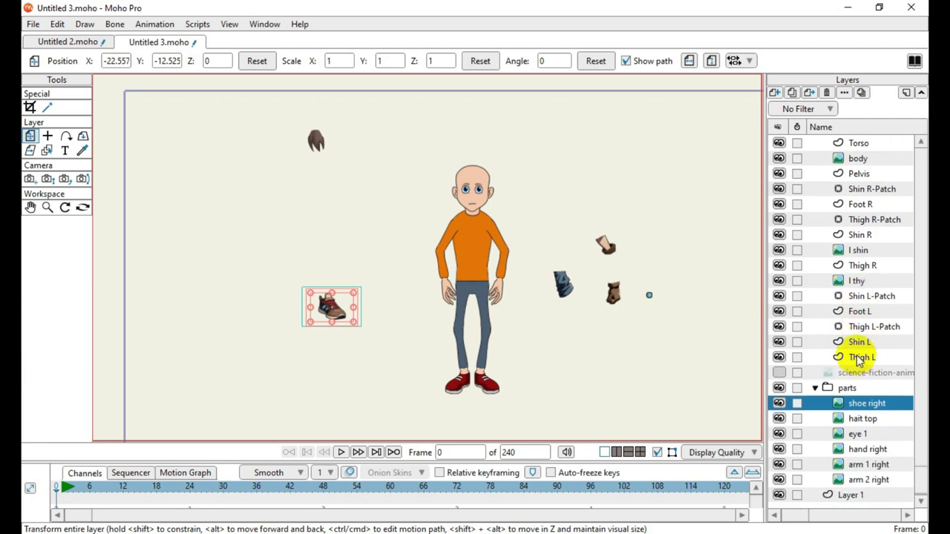
scroll(865, 230, "up", 1)
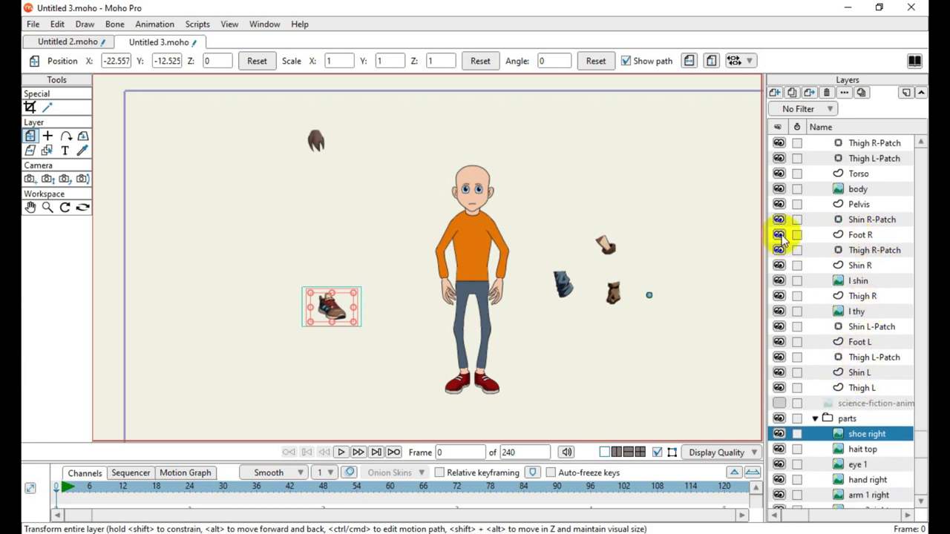
Check which shoe Foot R is and move the shoe right image from the parts group directly above Foot L
left_click(861, 236)
scroll(890, 503, "down", 1)
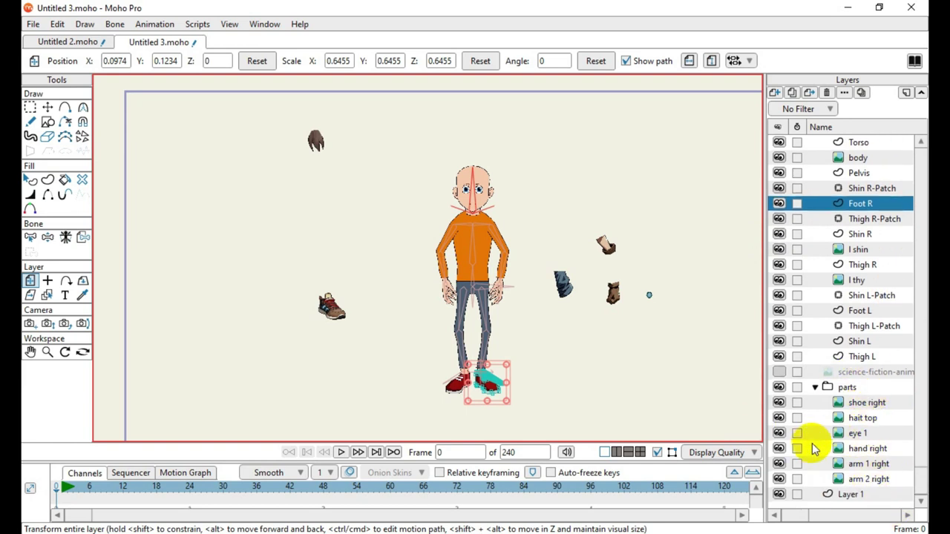
left_click(873, 403)
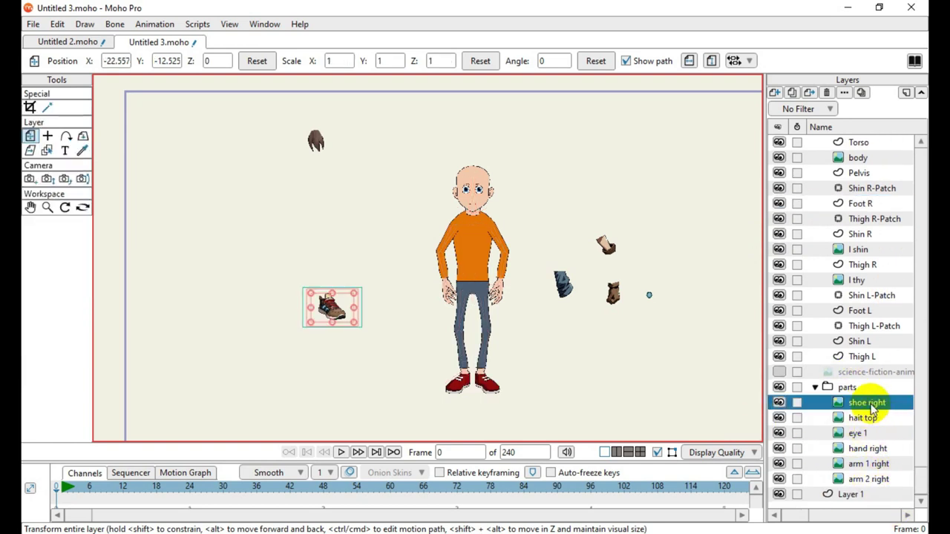
left_click_drag(871, 405, 872, 215)
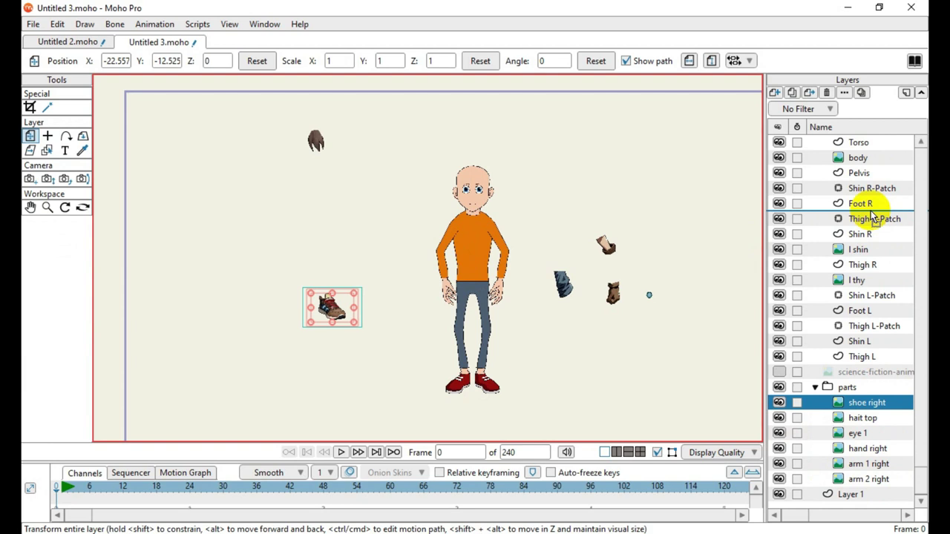
left_click_drag(873, 215, 874, 216)
left_click_drag(873, 215, 869, 312)
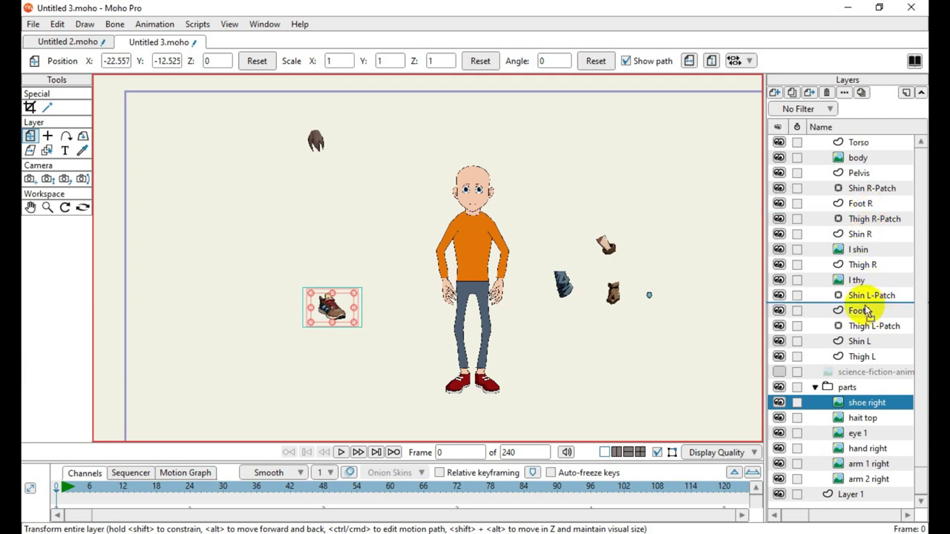
left_click_drag(869, 312, 867, 312)
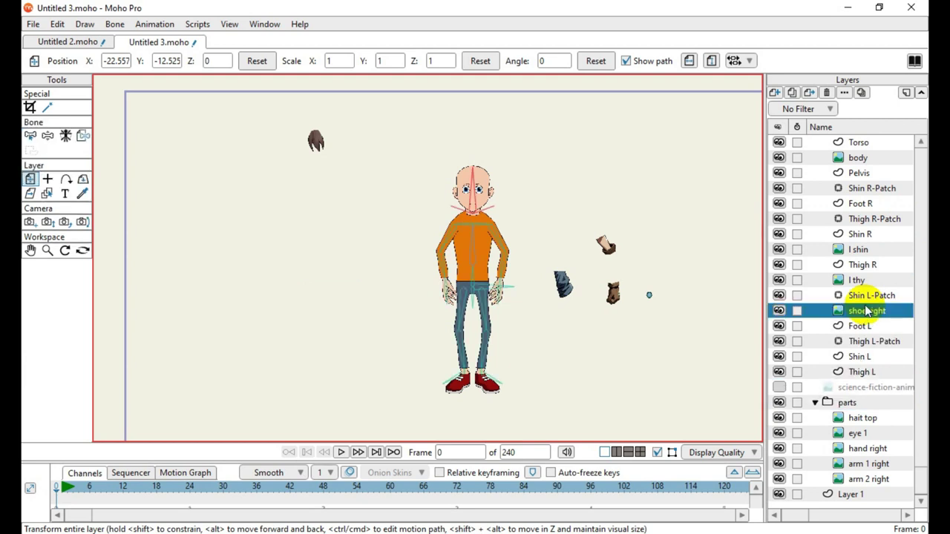
Move the Foot R layer directly below the shoe right image
double_click(865, 311)
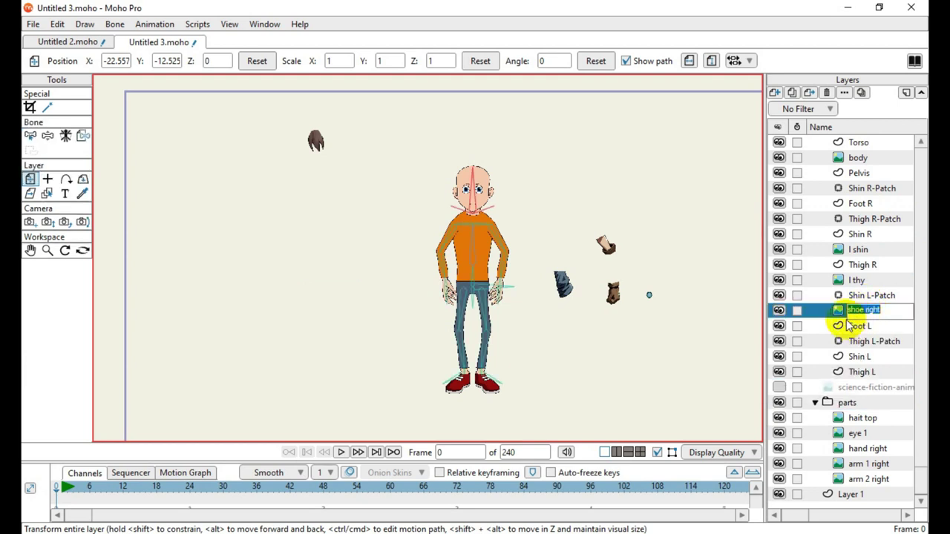
left_click(817, 311)
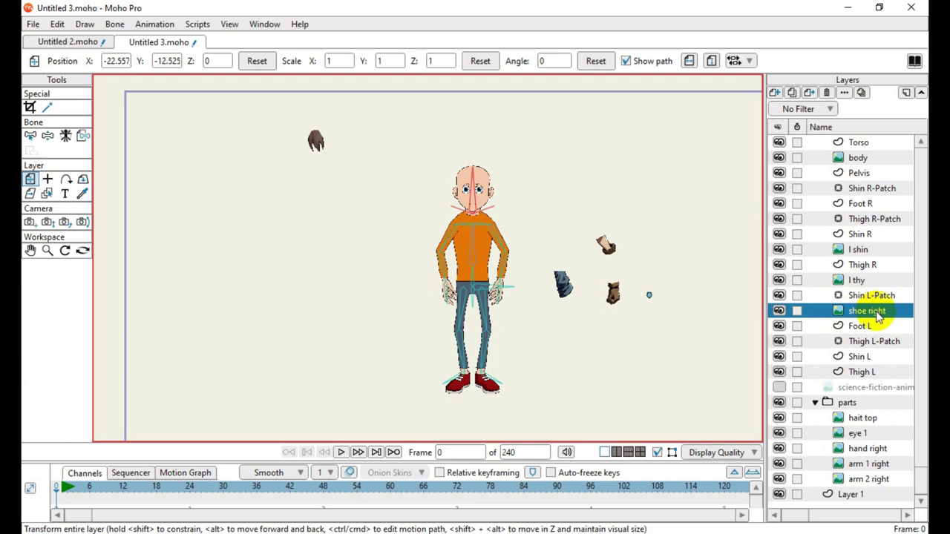
left_click(861, 208)
left_click_drag(861, 212, 876, 325)
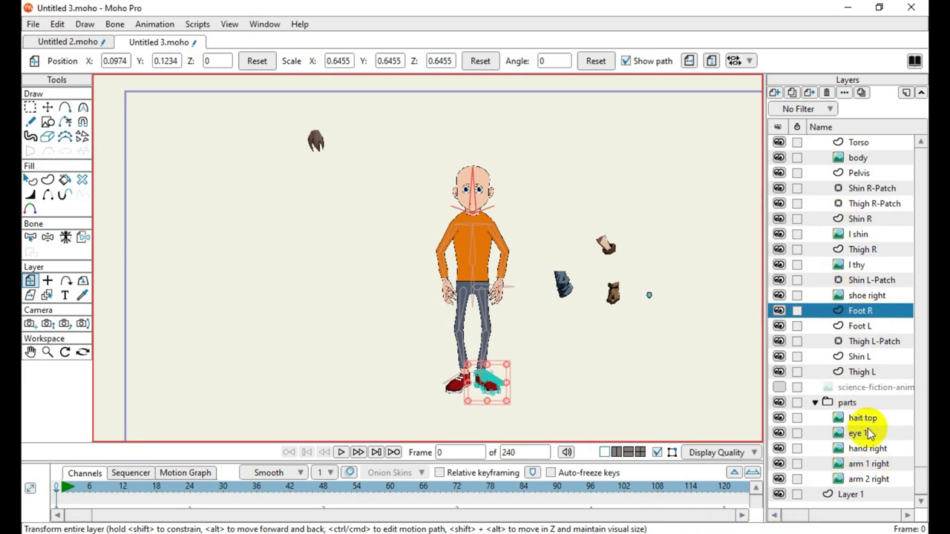
Identify the hait top image by toggling its visibility and move it from the parts group to the top of the Head group, above Eye R
left_click(779, 418)
left_click(779, 418)
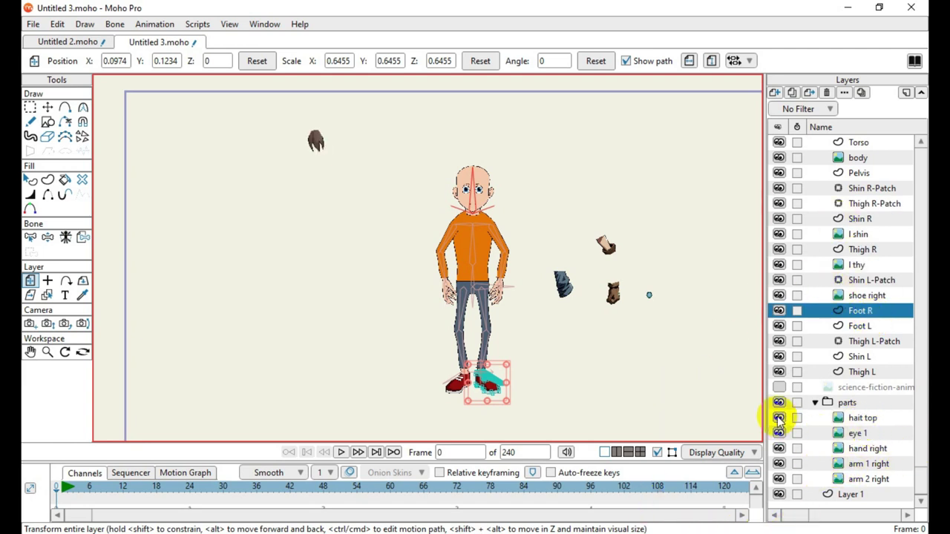
left_click(868, 418)
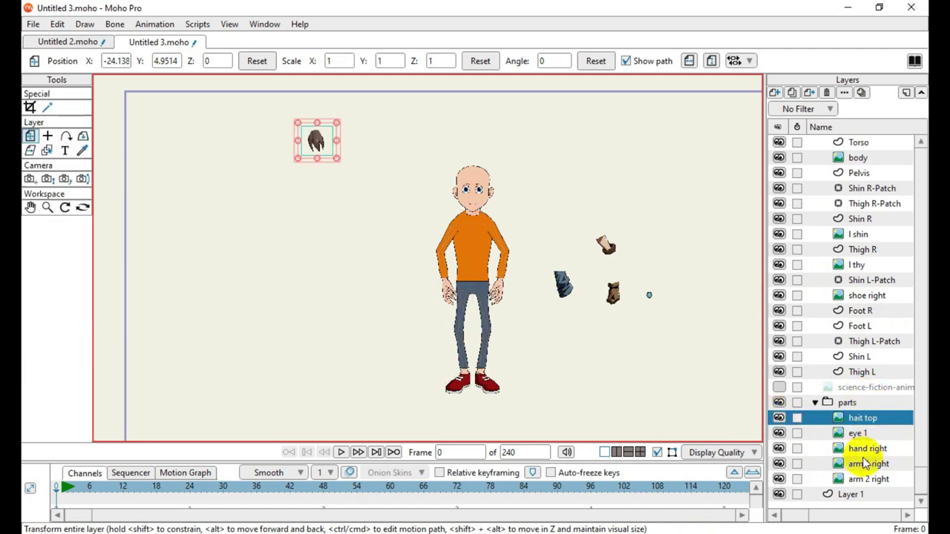
scroll(865, 464, "up", 1)
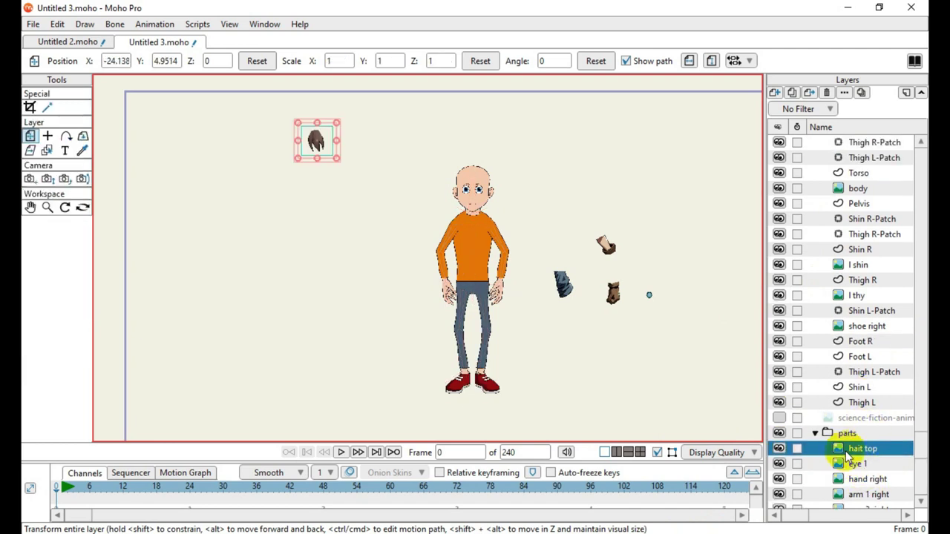
scroll(883, 143, "up", 2)
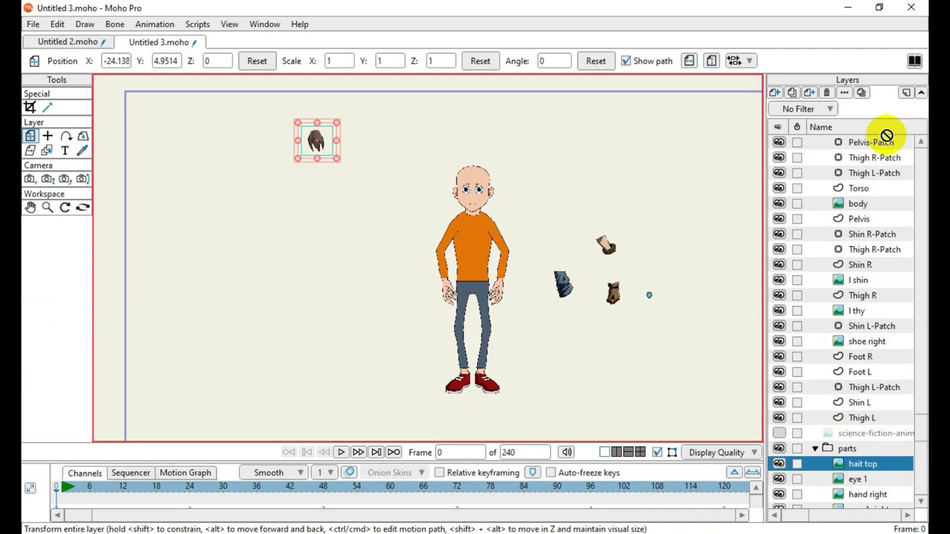
scroll(888, 142, "up", 5)
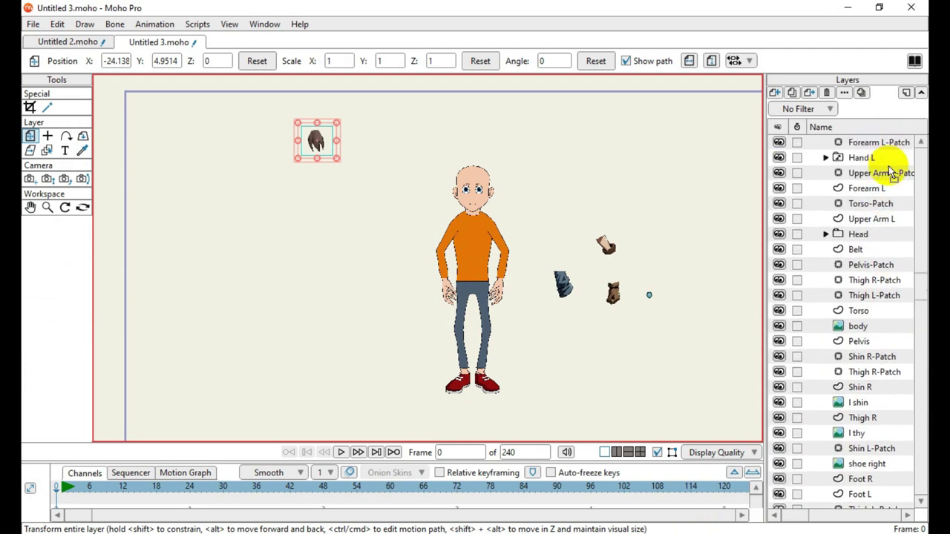
left_click_drag(852, 272, 869, 246)
left_click(826, 234)
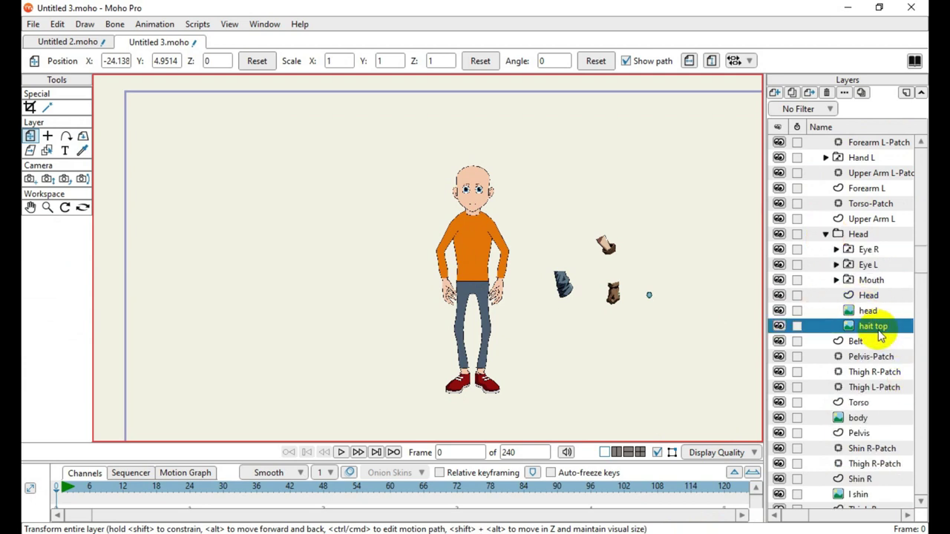
left_click_drag(880, 336, 873, 313)
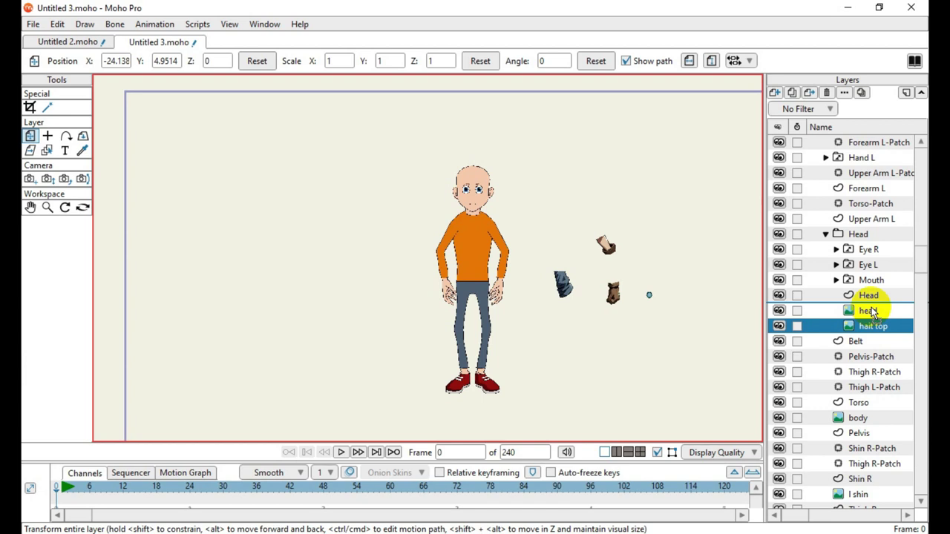
left_click_drag(873, 313, 870, 250)
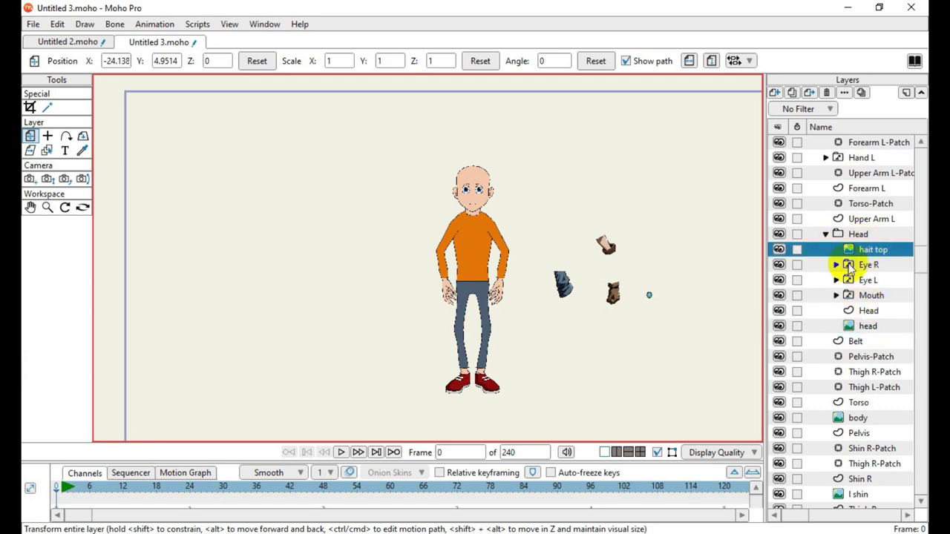
Examine the canvas to compare the size and placement of the head and hair images with the rigged character
scroll(584, 268, "down", 2)
scroll(798, 356, "down", 6)
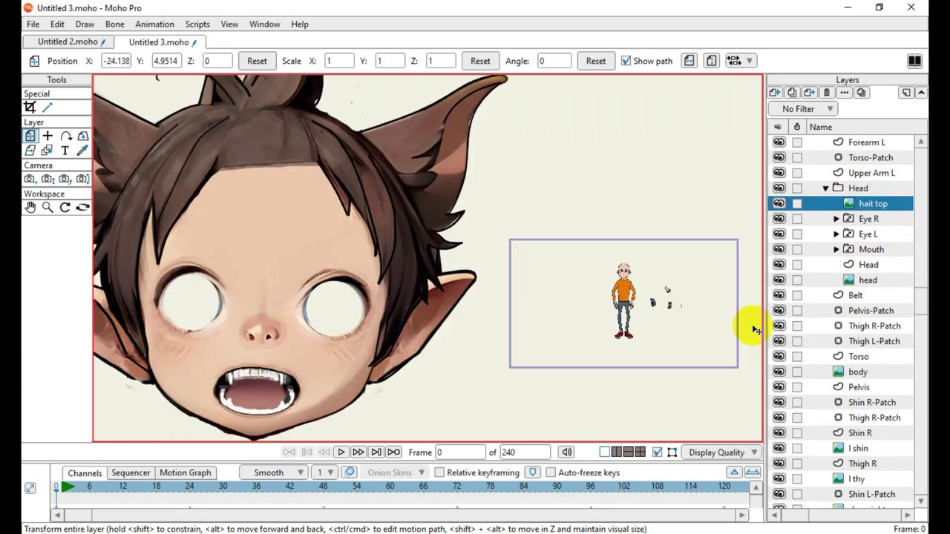
scroll(843, 378, "down", 1)
scroll(888, 484, "up", 2)
scroll(492, 350, "up", 2)
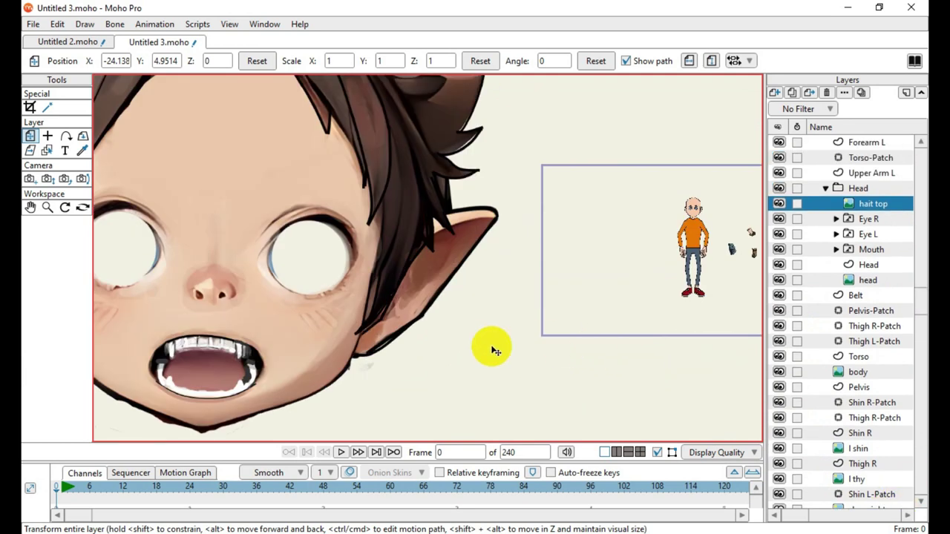
scroll(518, 329, "down", 4)
scroll(518, 329, "up", 4)
scroll(558, 300, "up", 3)
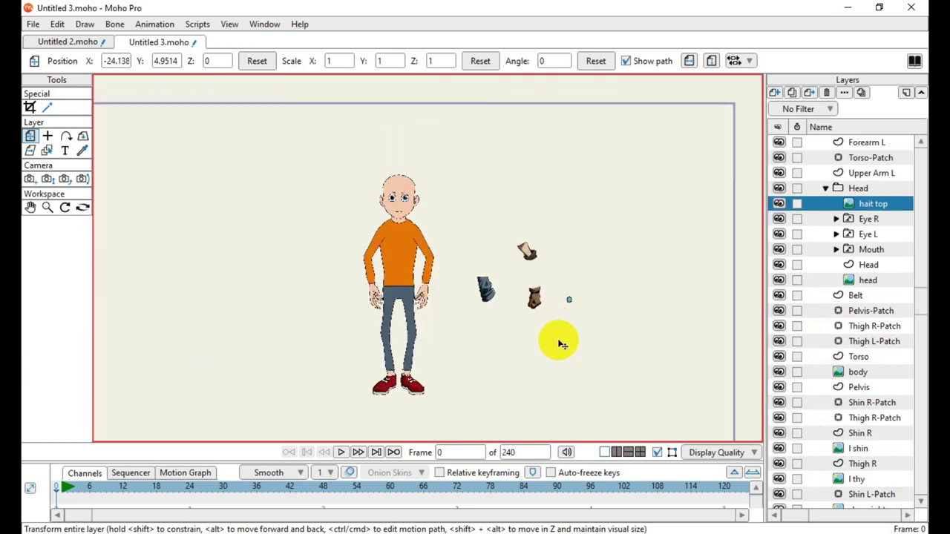
scroll(655, 351, "down", 3)
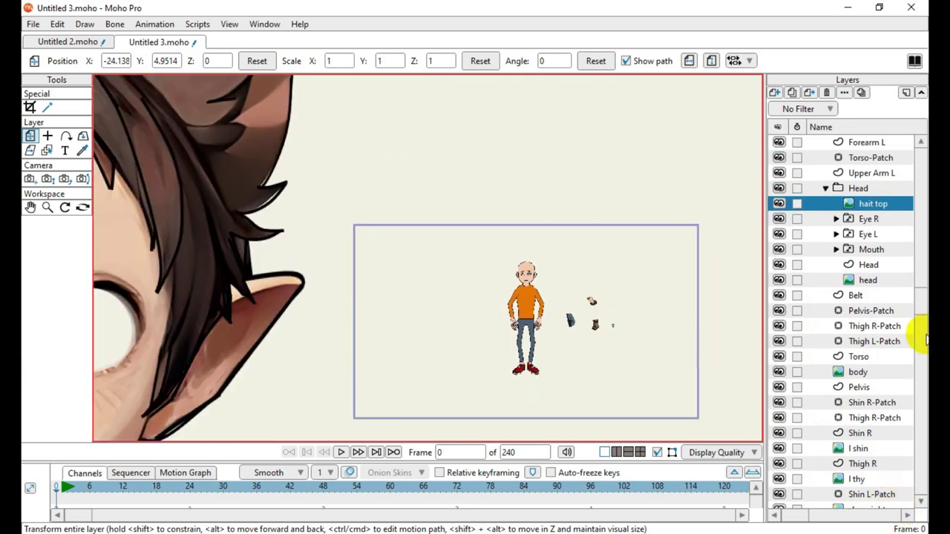
Identify the hand right image in the parts group and check which hand of the character the Hand R group holds
left_click_drag(923, 294, 920, 496)
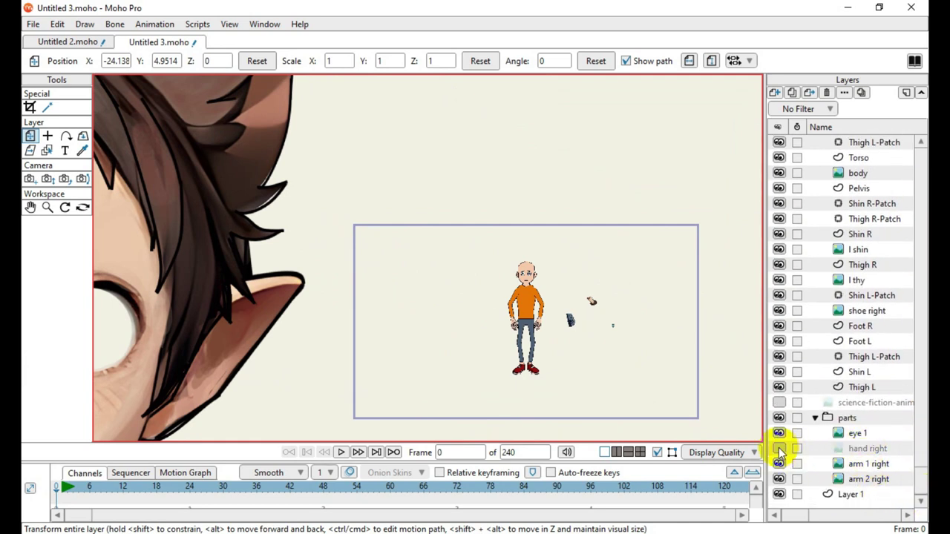
left_click(854, 450)
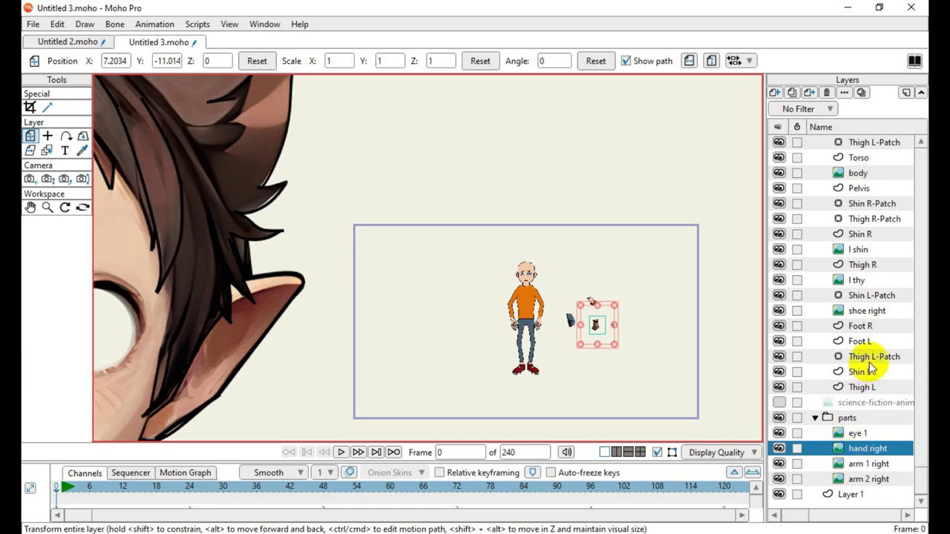
scroll(873, 368, "up", 3)
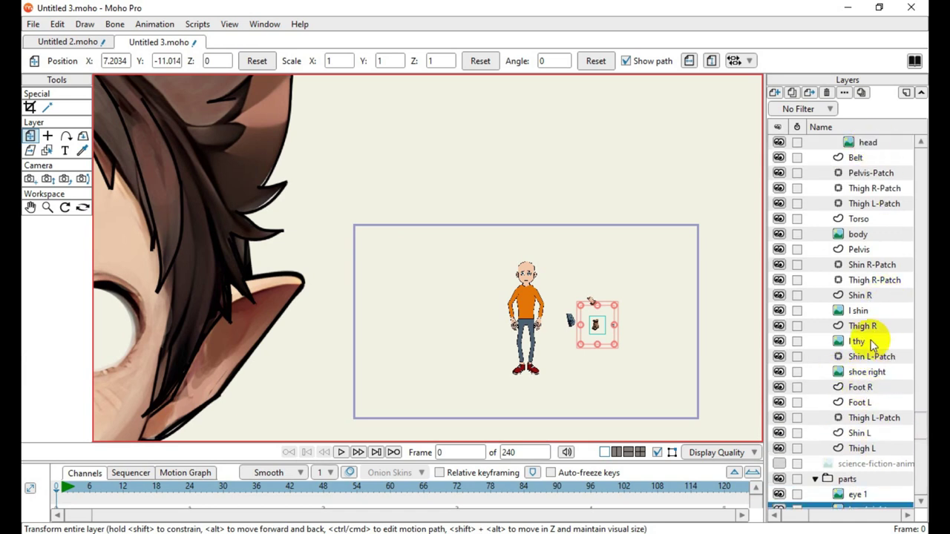
scroll(857, 416, "up", 5)
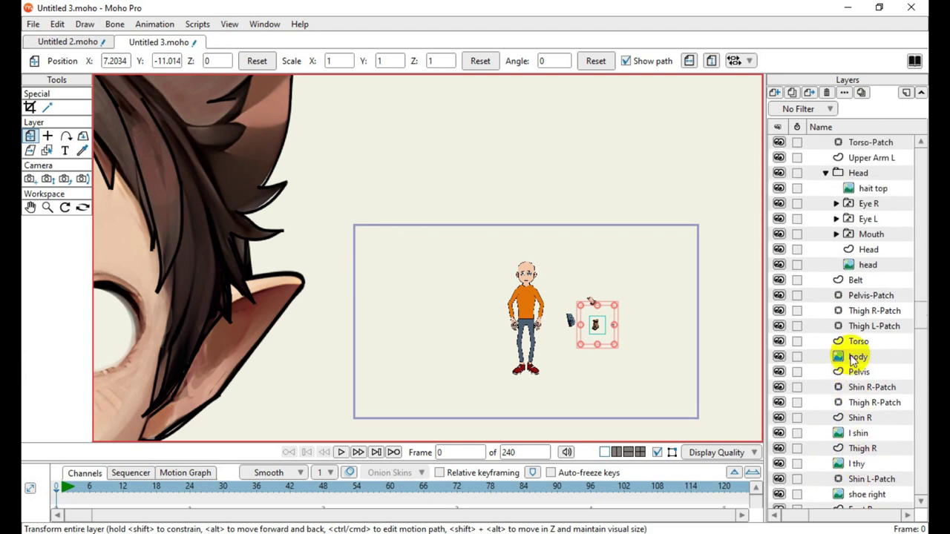
scroll(854, 361, "up", 3)
scroll(853, 361, "up", 3)
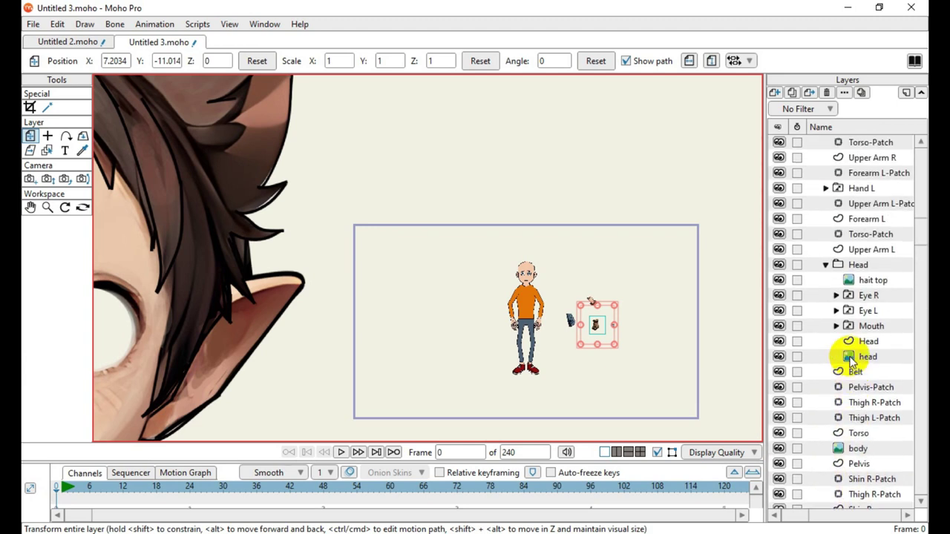
scroll(846, 312, "up", 2)
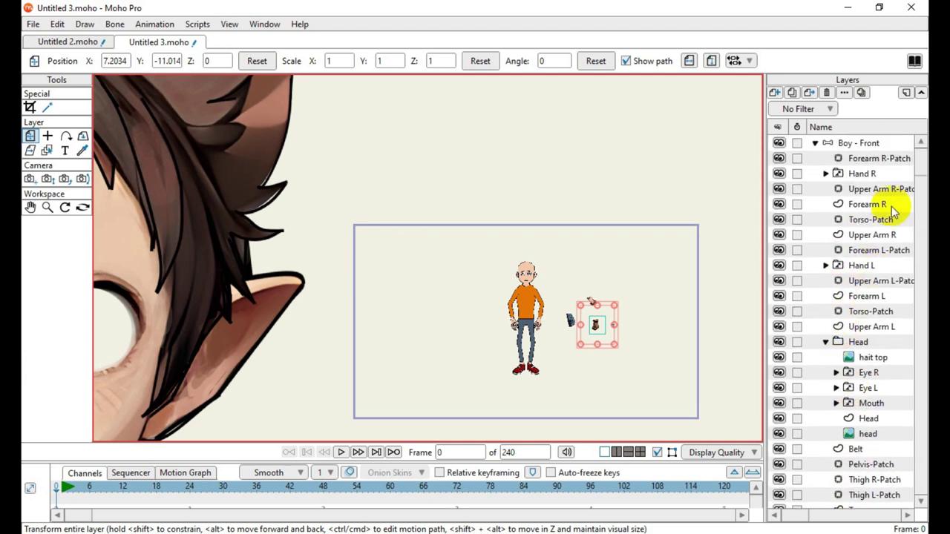
left_click(853, 174)
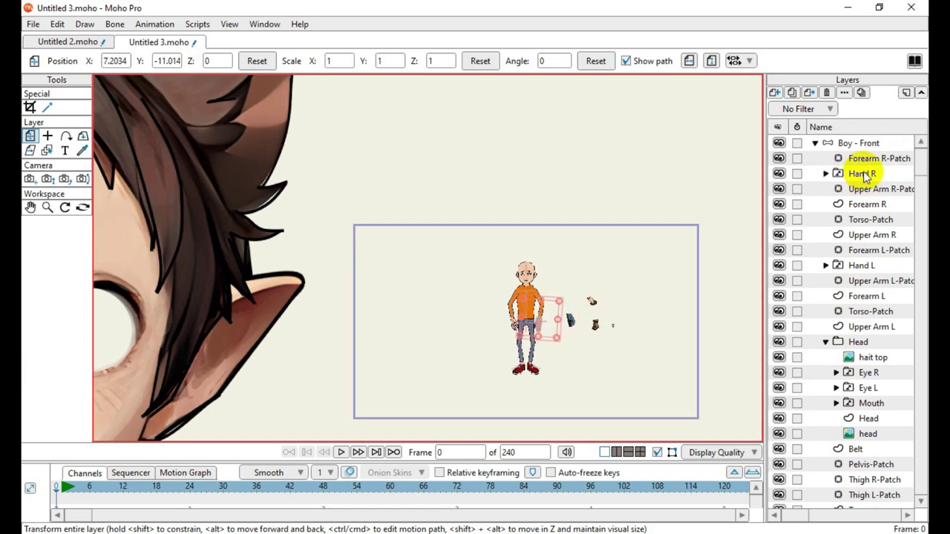
scroll(616, 332, "up", 10)
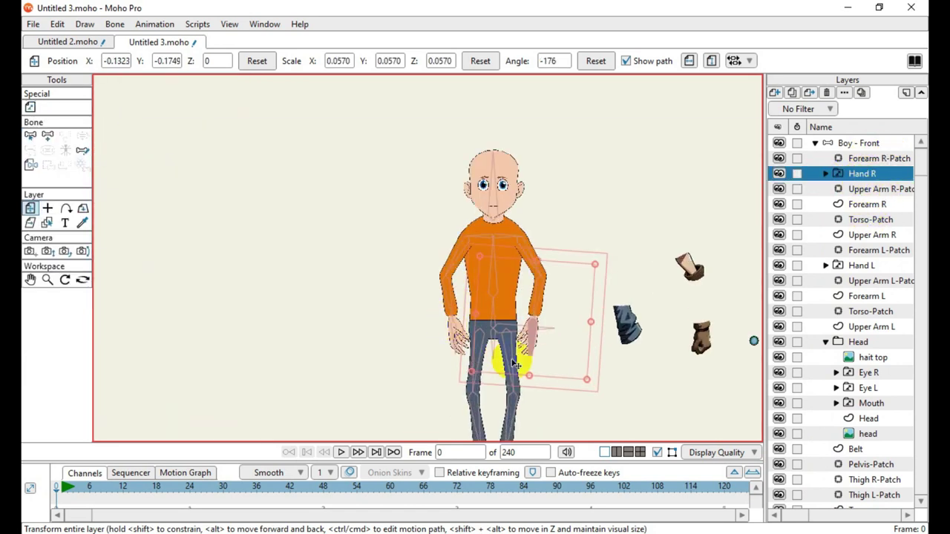
scroll(381, 278, "down", 4)
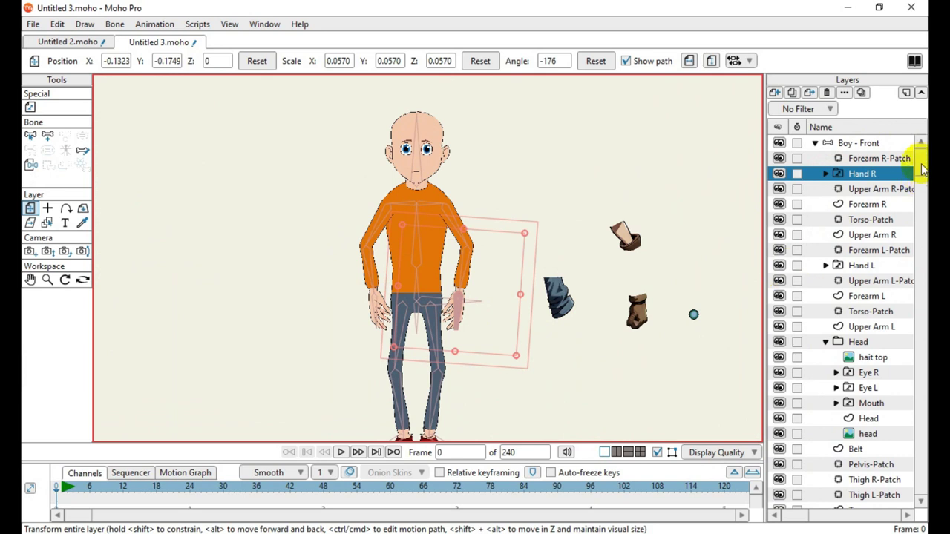
Move the hand right image from the parts group into the Hand R group of Boy - Front
left_click_drag(920, 169, 922, 494)
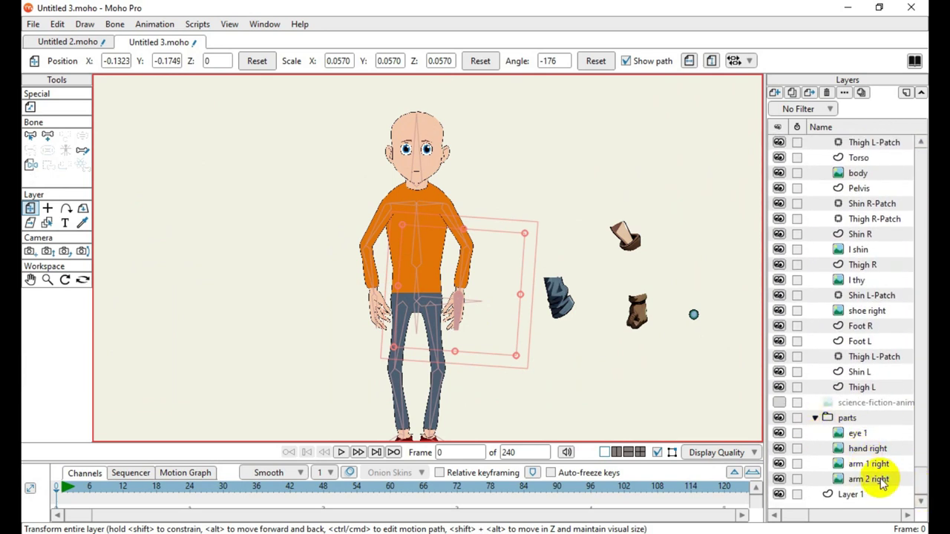
left_click(889, 454)
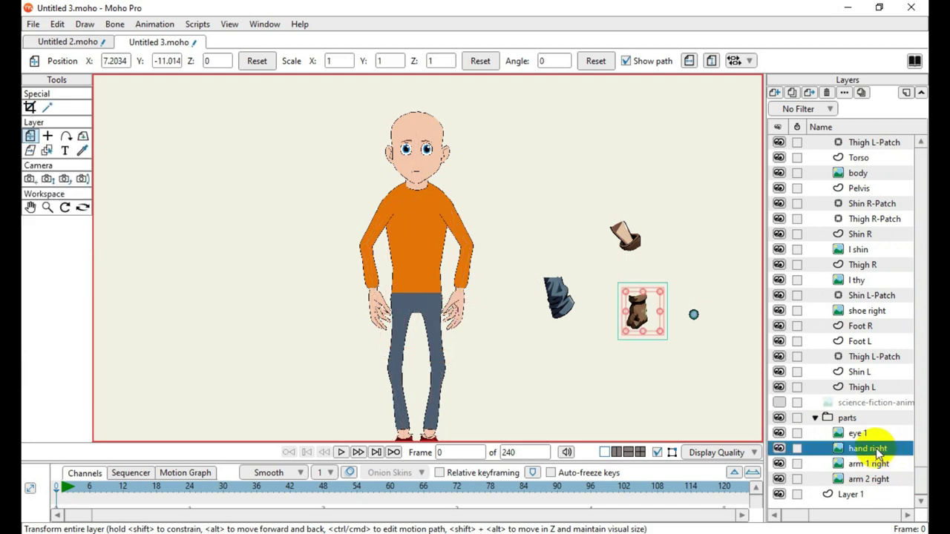
scroll(902, 146, "up", 2)
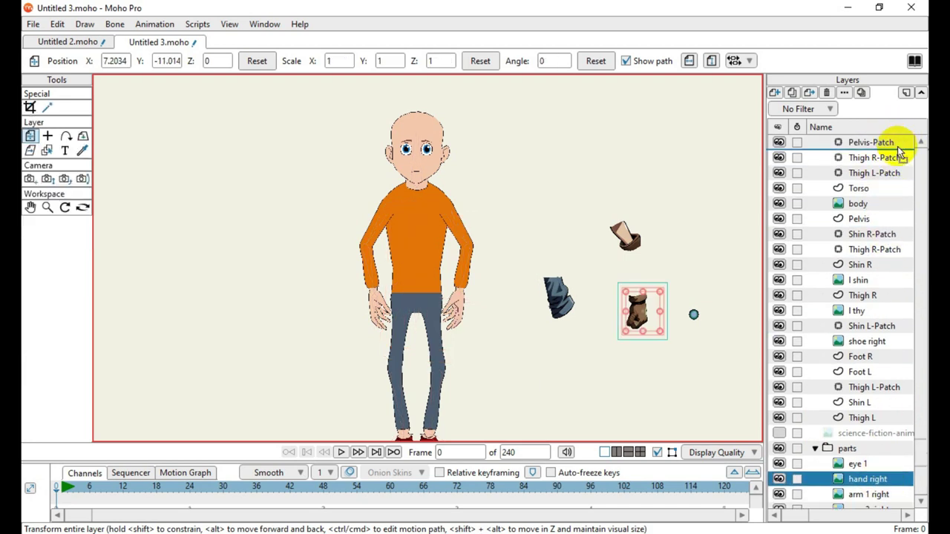
scroll(900, 145, "up", 1)
scroll(887, 143, "up", 10)
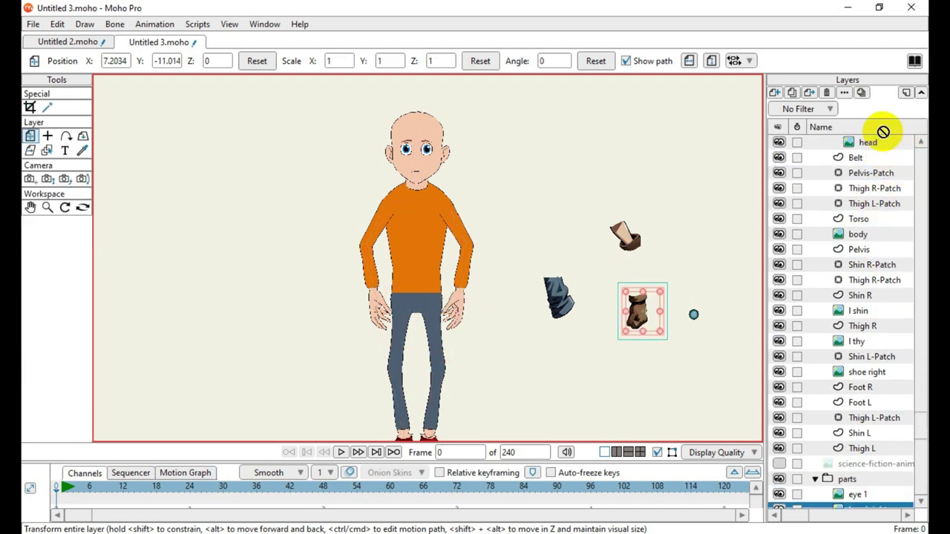
scroll(888, 143, "up", 10)
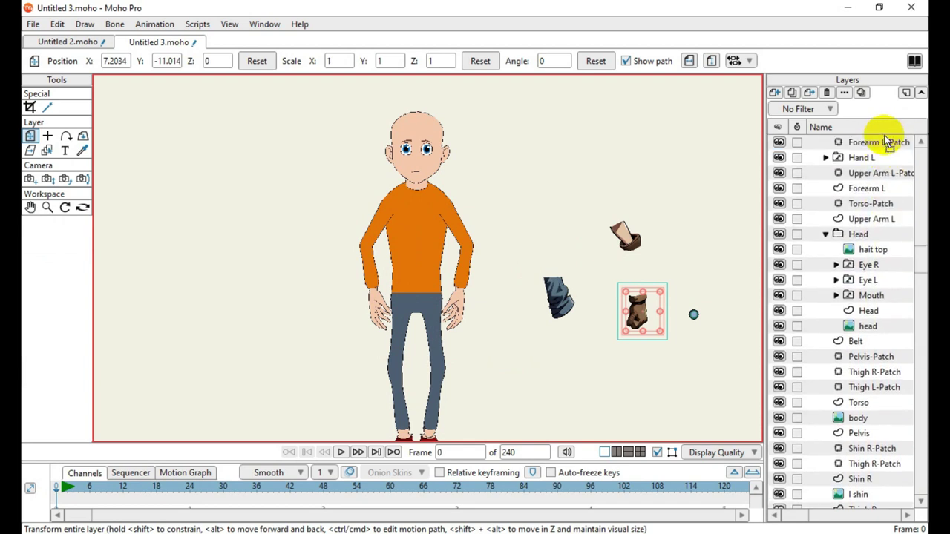
left_click_drag(885, 137, 826, 191)
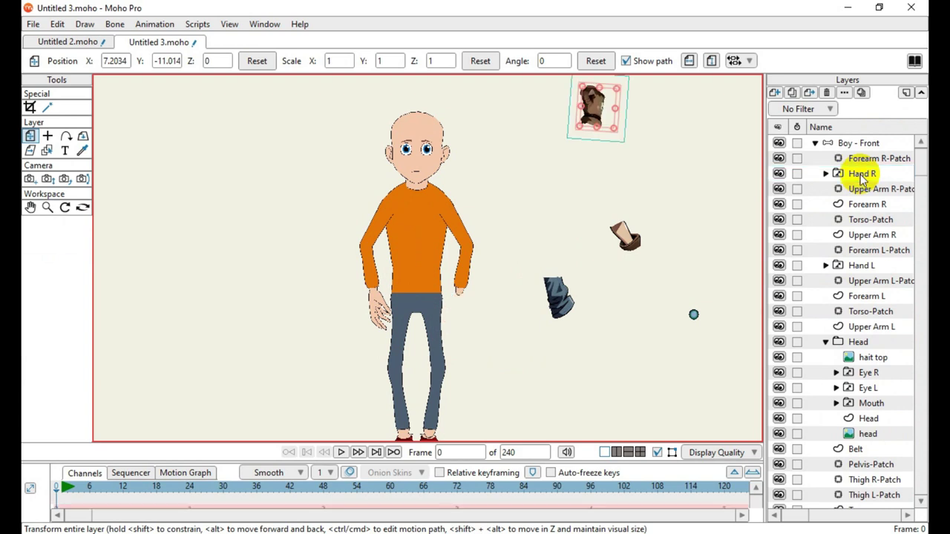
Expand the Hand R switch group and make hand right its active layer
left_click(825, 174)
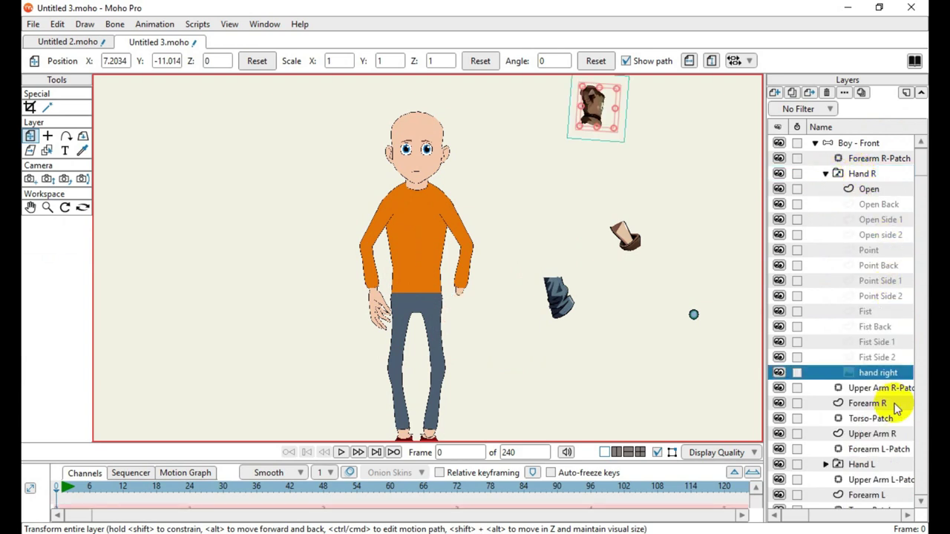
left_click(861, 175)
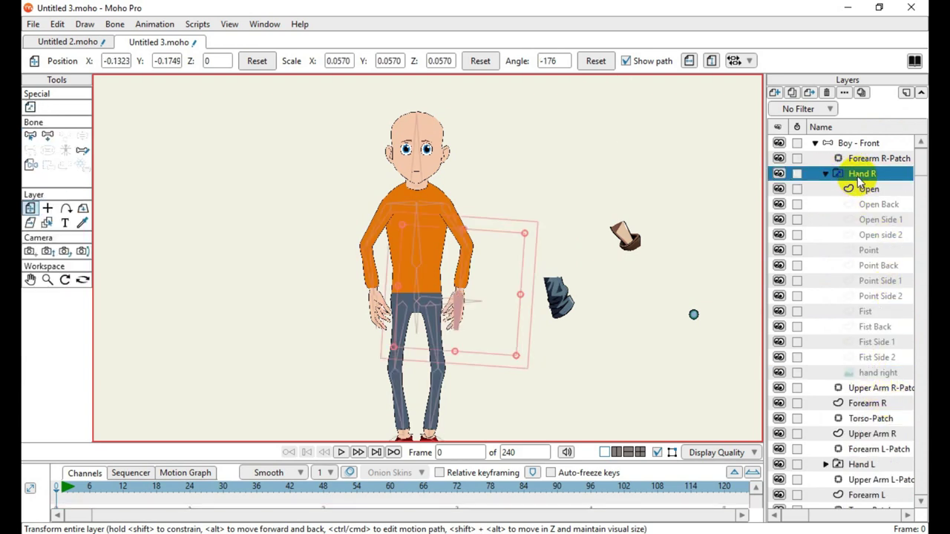
right_click(861, 180)
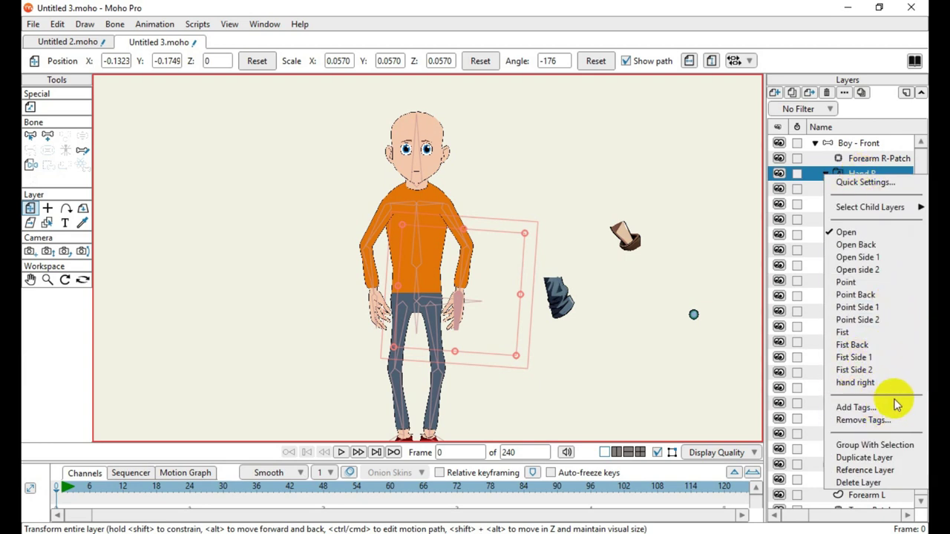
left_click(877, 384)
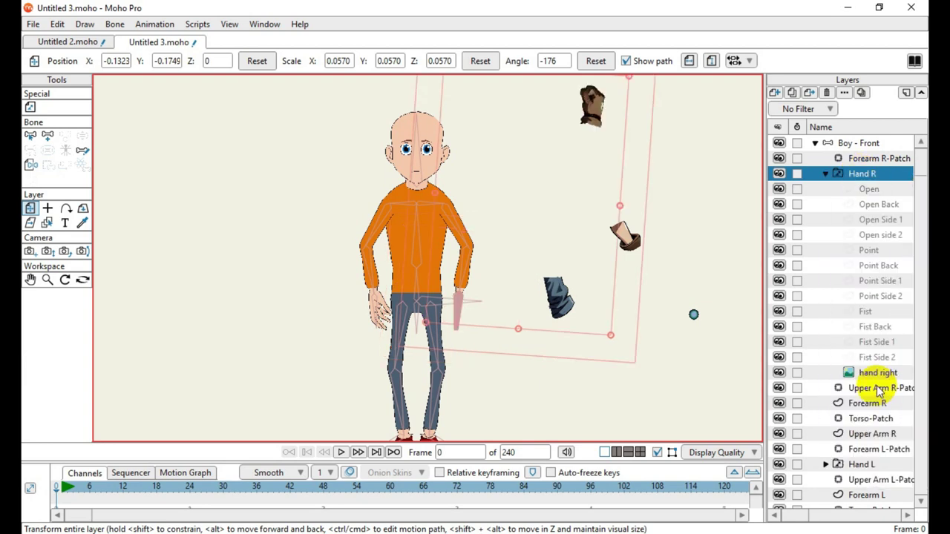
Rotate the Hand R group to about -277 degrees and shift it to X -1.121, Y -0.2953 beside the character
left_click_drag(576, 134, 562, 252)
left_click_drag(615, 421, 486, 181)
scroll(501, 256, "down", 5)
scroll(548, 260, "up", 3)
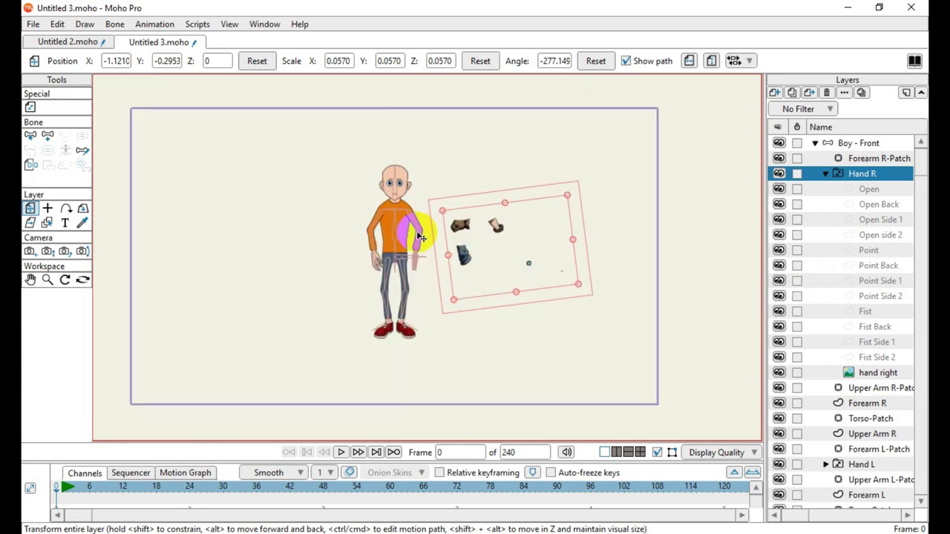
Set the origin of the hand right image at the wrist end of the glove
scroll(418, 234, "up", 5)
scroll(477, 238, "down", 5)
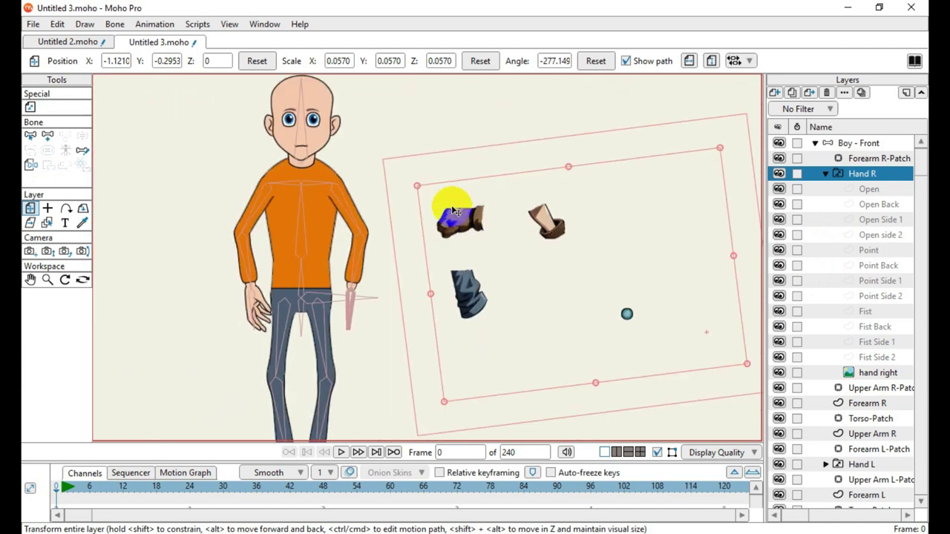
scroll(547, 259, "up", 1)
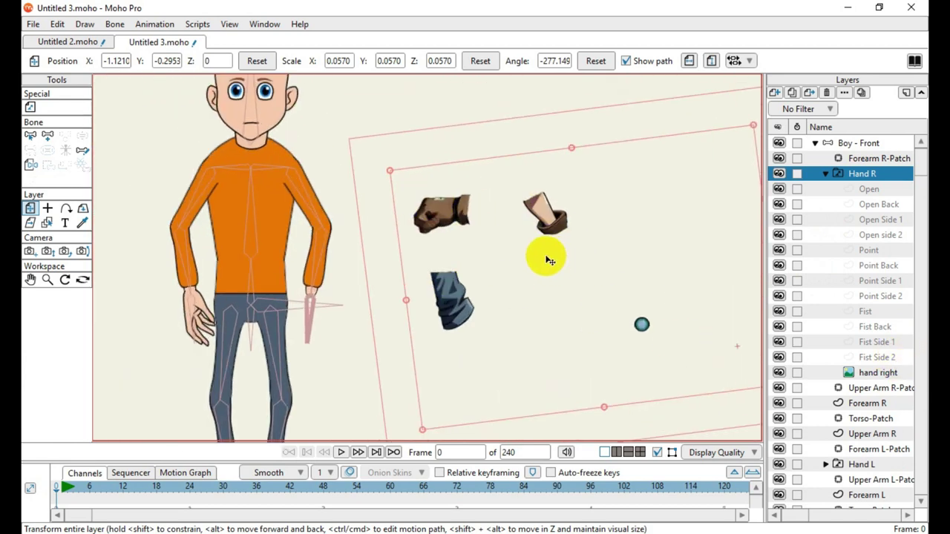
scroll(453, 304, "down", 2)
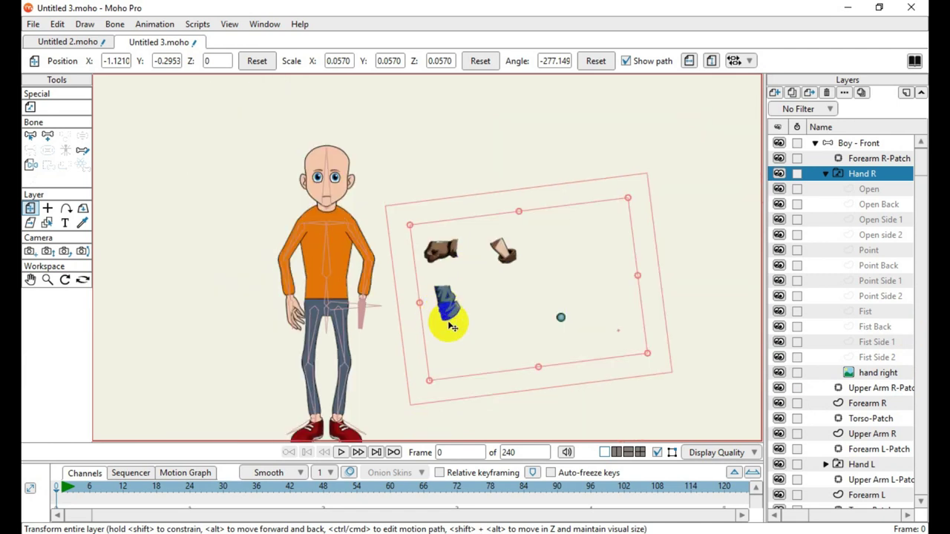
scroll(403, 334, "up", 2)
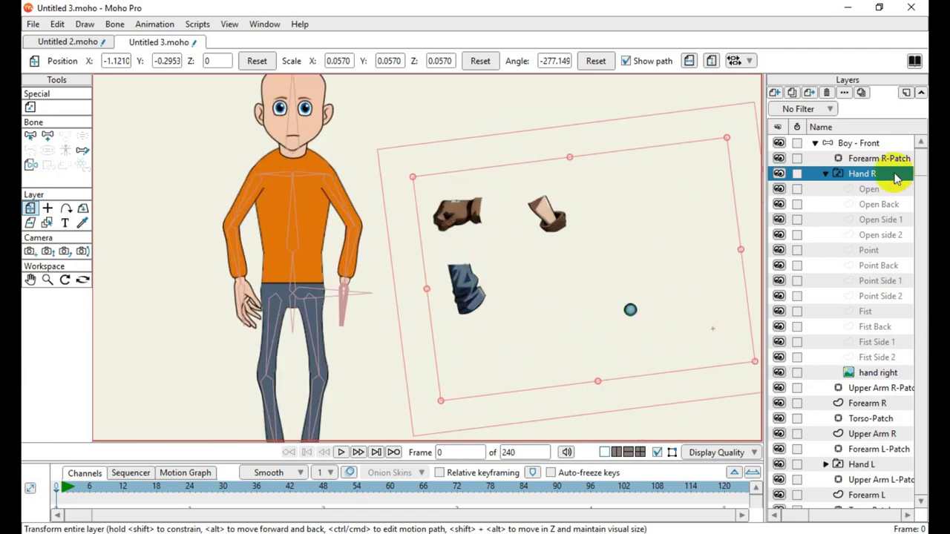
scroll(577, 245, "down", 2)
scroll(543, 165, "up", 3)
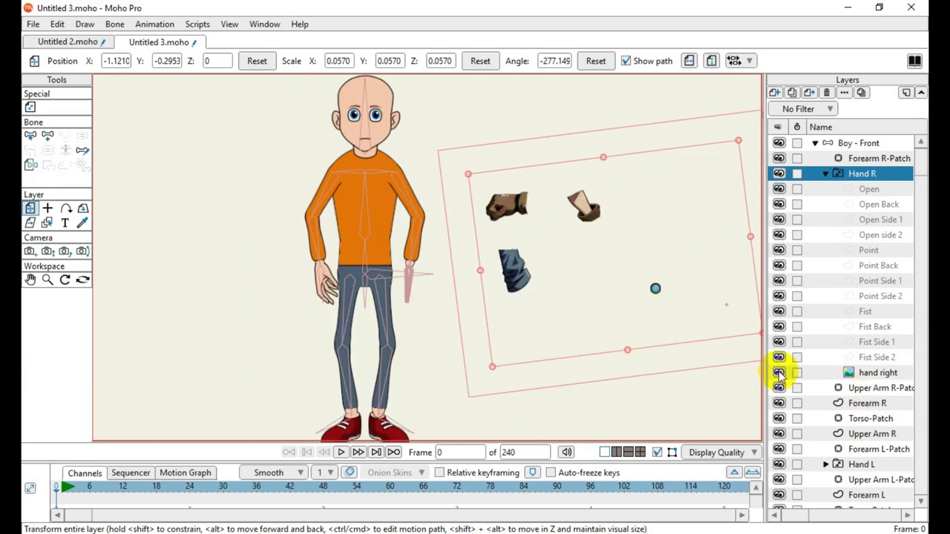
left_click(864, 374)
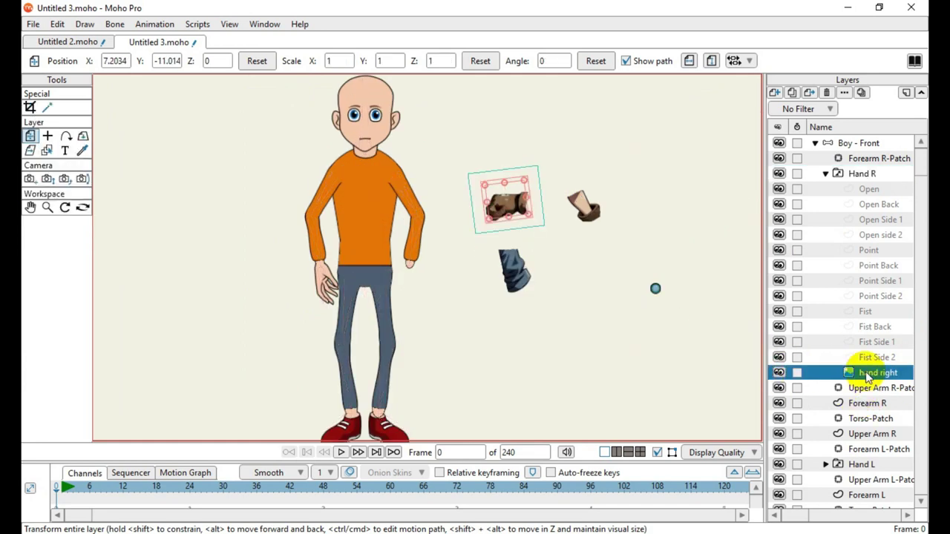
scroll(524, 215, "up", 2)
scroll(527, 227, "up", 1)
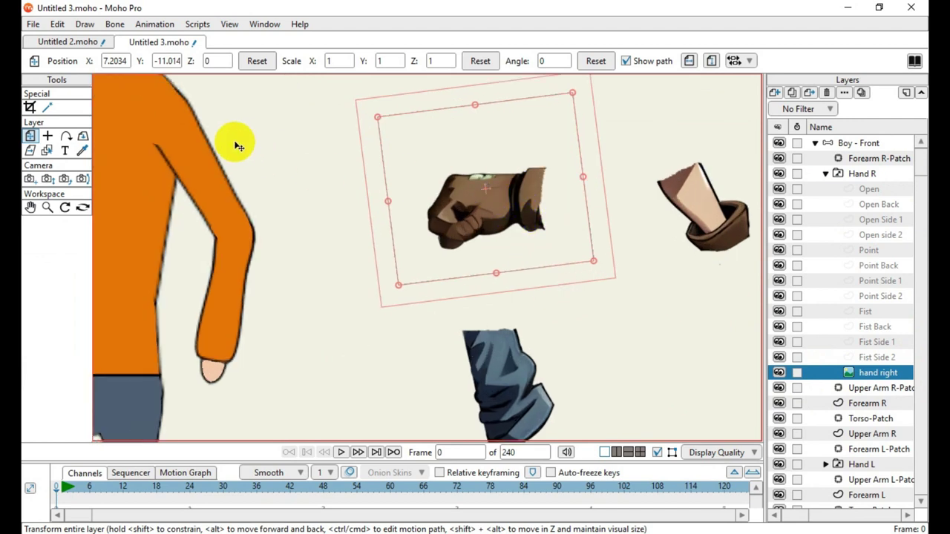
left_click(47, 136)
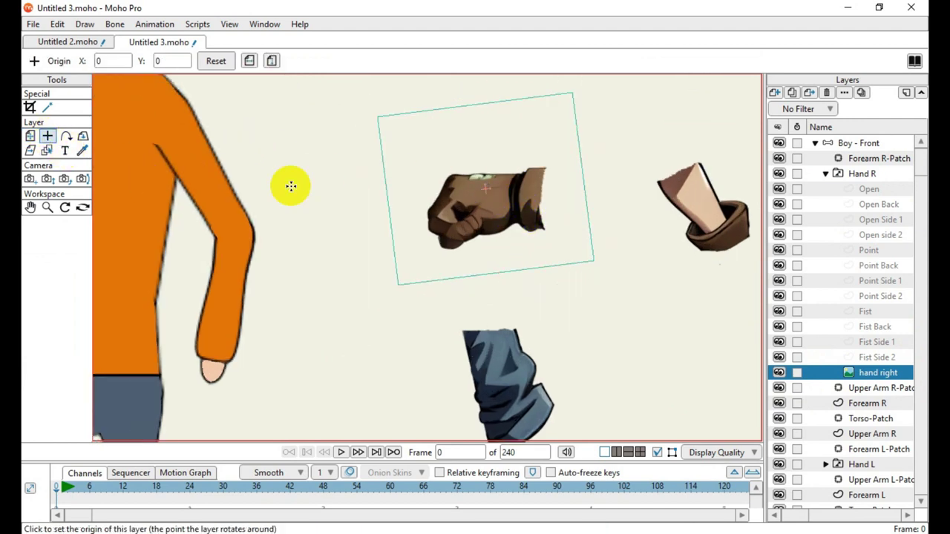
left_click(533, 201)
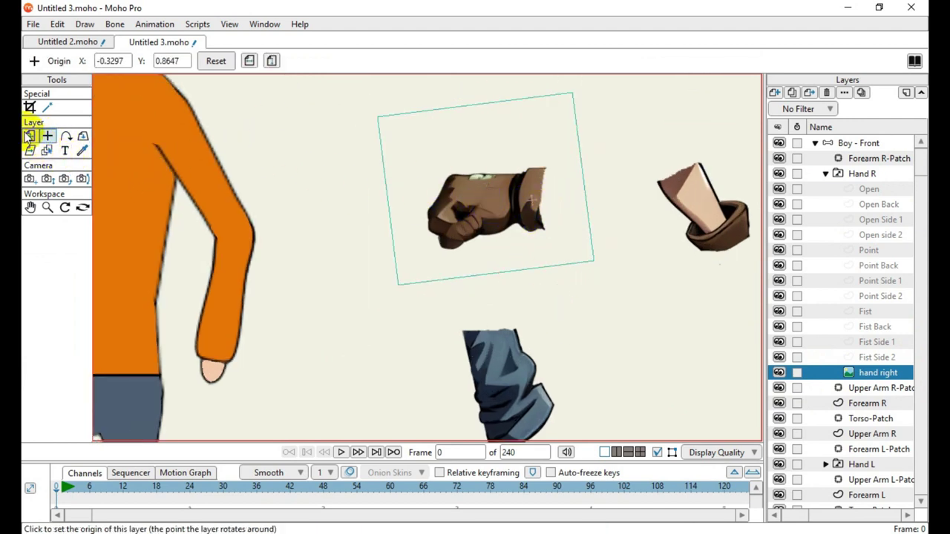
Mirror the hand right image to an X scale of about -0.85 and rotate it to about -89 degrees, fingers downward
left_click(30, 136)
left_click_drag(371, 168, 488, 242)
scroll(542, 195, "down", 5)
scroll(479, 265, "up", 1)
scroll(478, 274, "up", 1)
left_click_drag(562, 197, 444, 297)
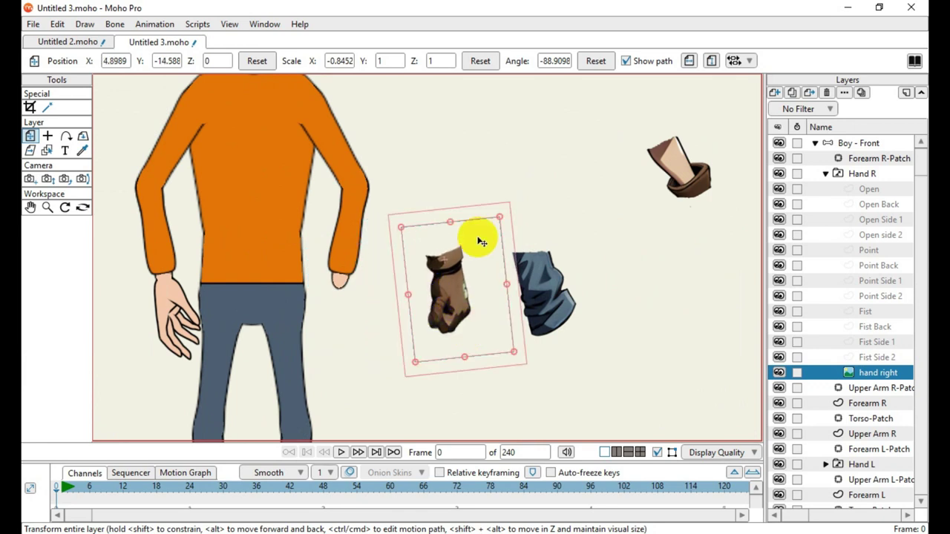
Adjust the hand right image's rotation to about -81 degrees and place it on the wrist of the Forearm R arm
left_click_drag(512, 230, 479, 256)
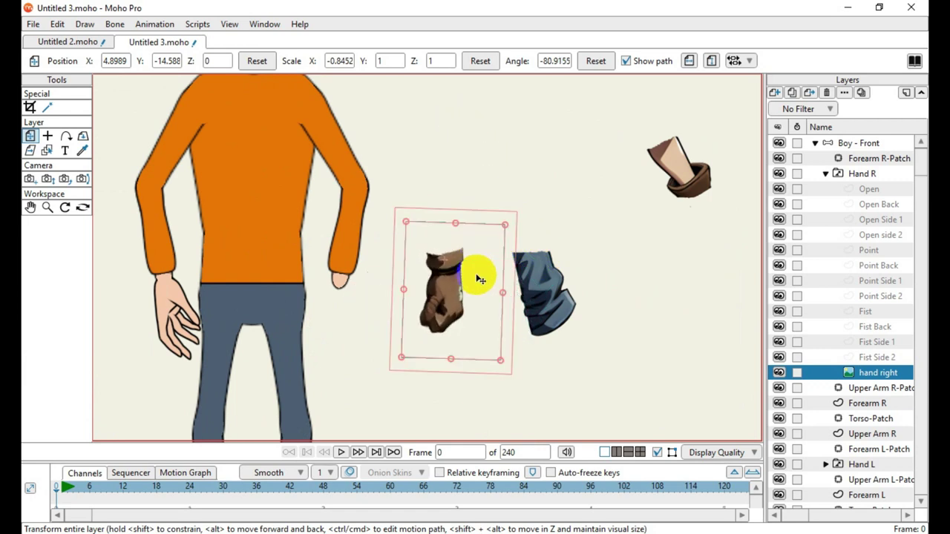
left_click_drag(403, 366, 344, 323)
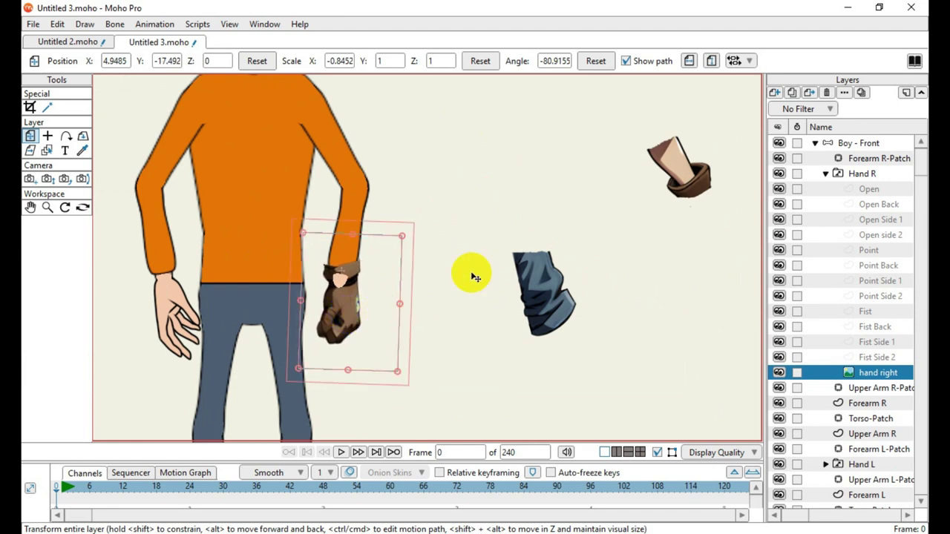
scroll(524, 218, "down", 3)
Toggle the visibility of the arm 1 right, Forearm L and Upper Arm R layers to identify the matching arm parts
scroll(816, 393, "down", 5)
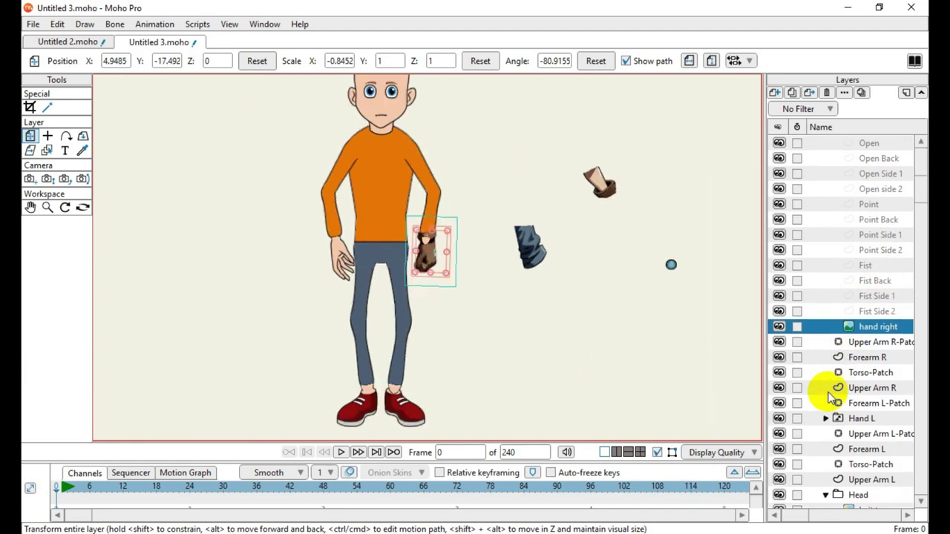
scroll(861, 468, "down", 8)
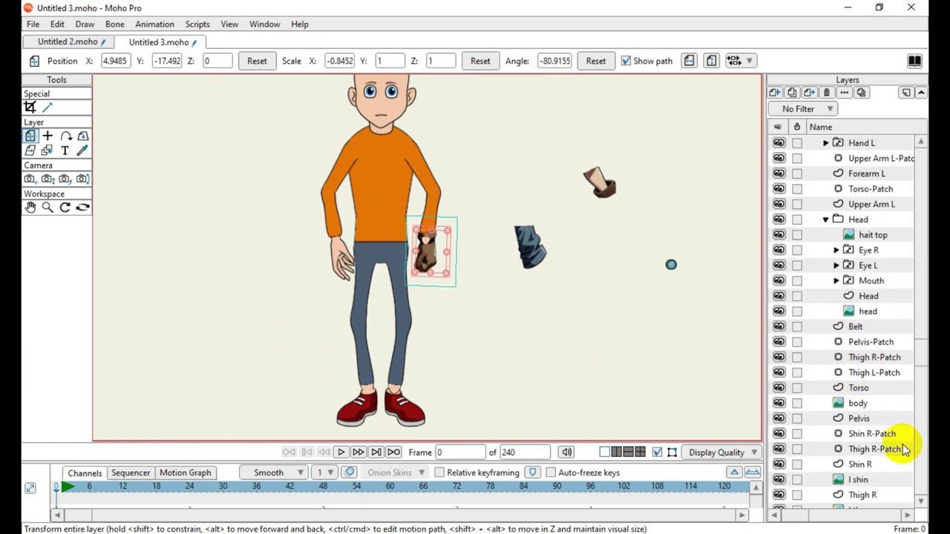
scroll(887, 490, "down", 2)
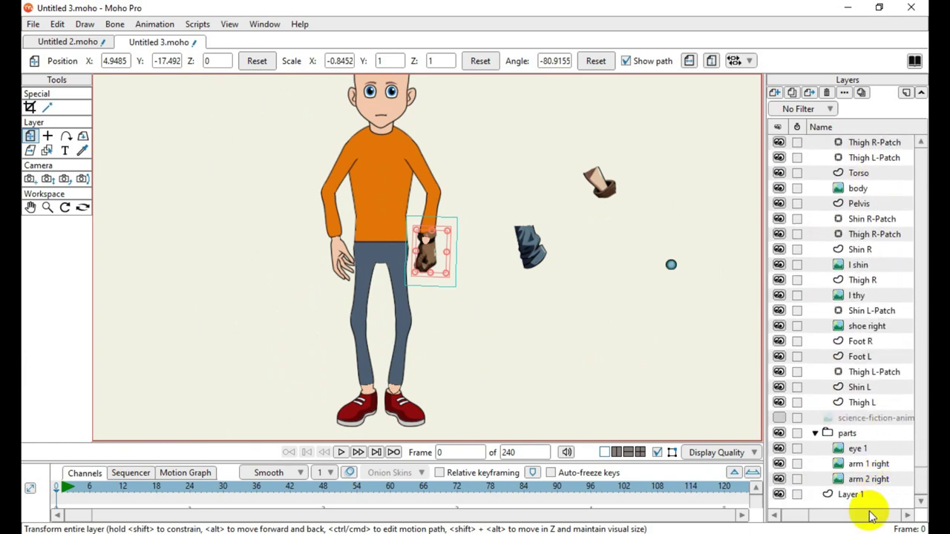
left_click(779, 464)
left_click(839, 466)
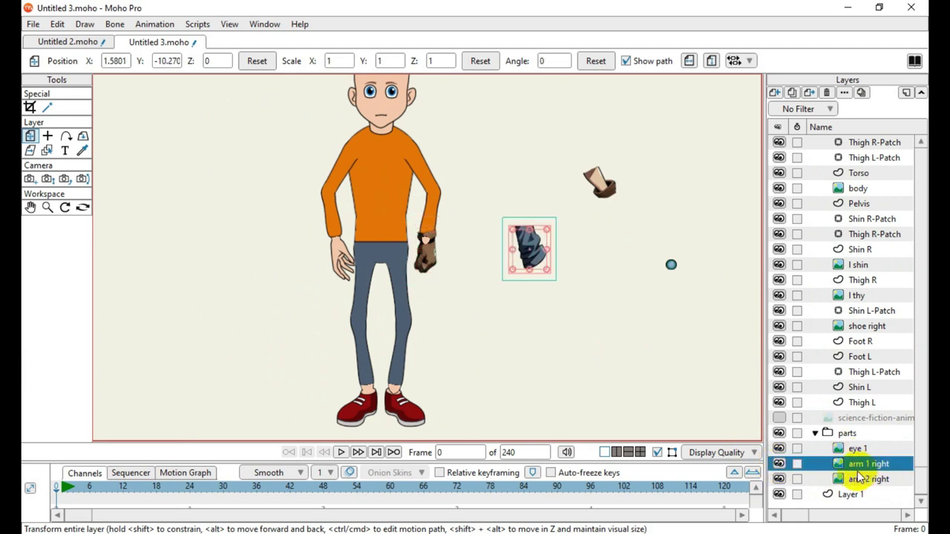
scroll(887, 310, "up", 7)
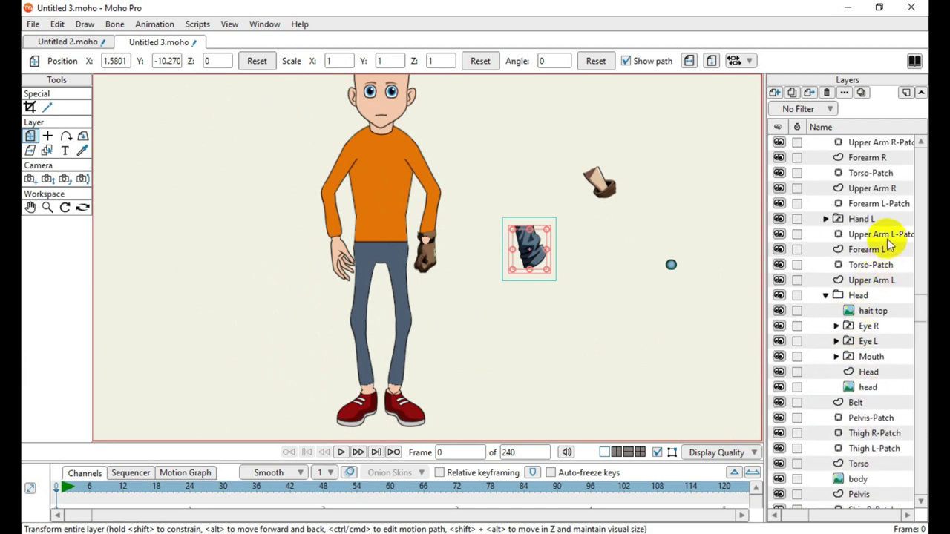
left_click(781, 251)
scroll(848, 413, "up", 4)
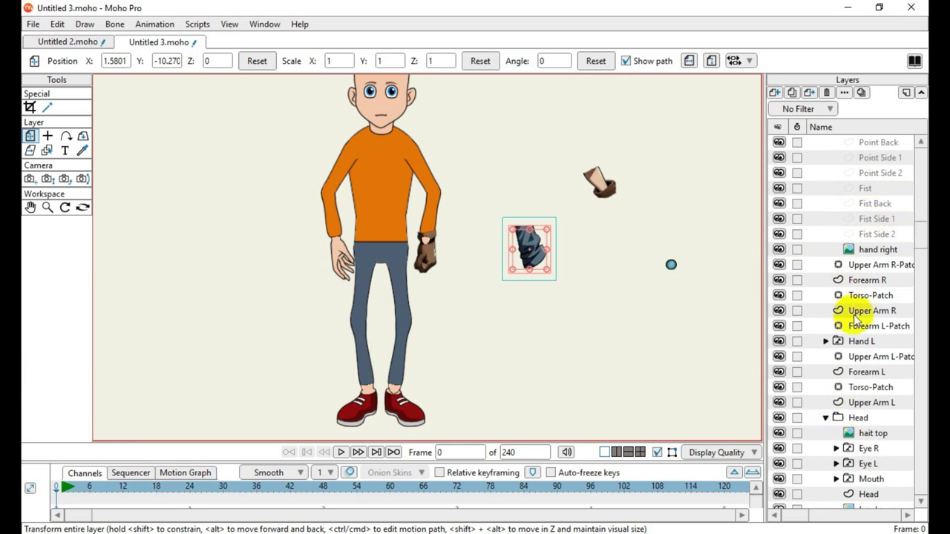
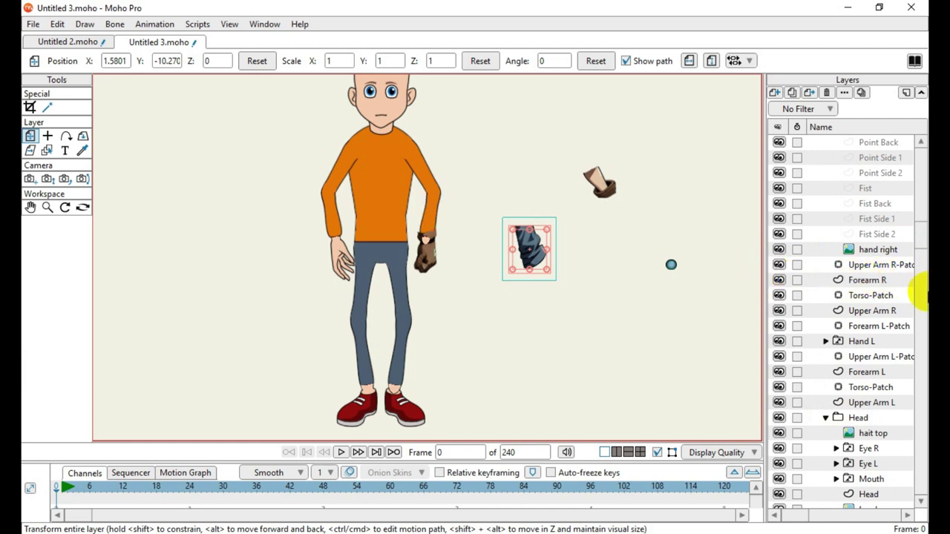
left_click(779, 310)
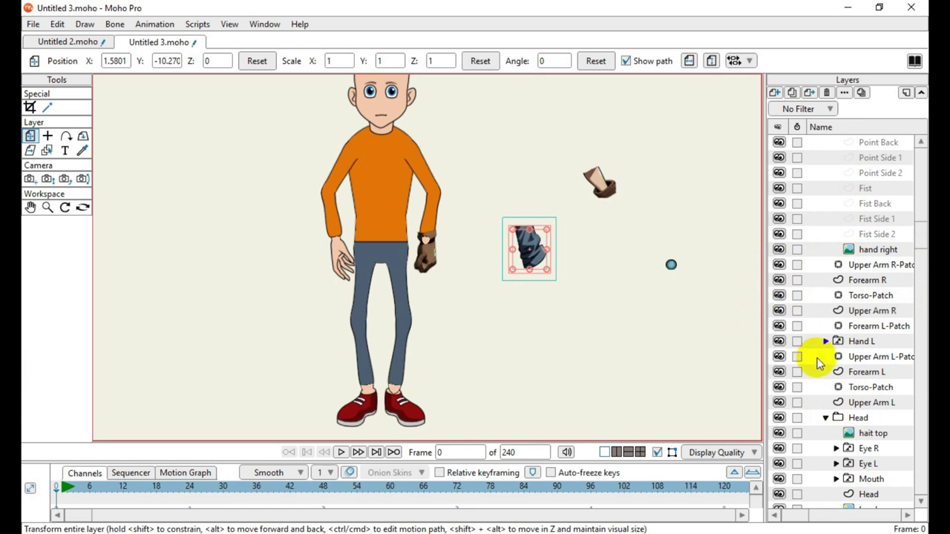
Move the arm 1 right image out of the parts group into Boy - Front, directly below the Forearm R layer
scroll(817, 361, "down", 5)
scroll(857, 479, "down", 3)
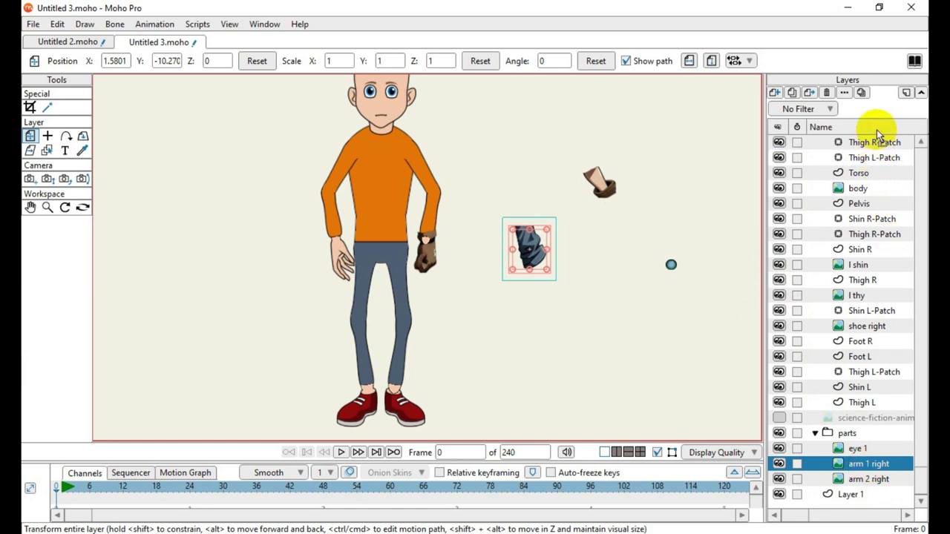
scroll(878, 148, "up", 2)
scroll(880, 149, "up", 4)
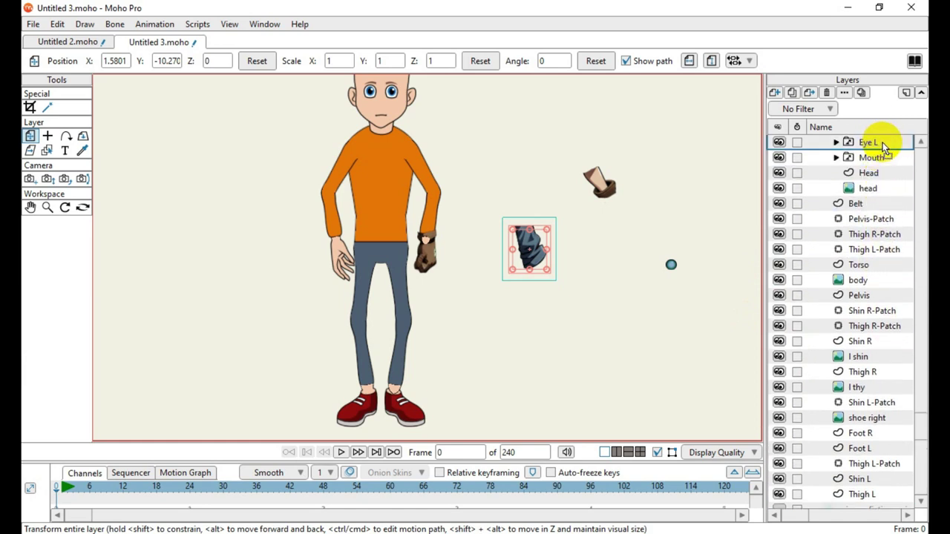
scroll(882, 142, "up", 9)
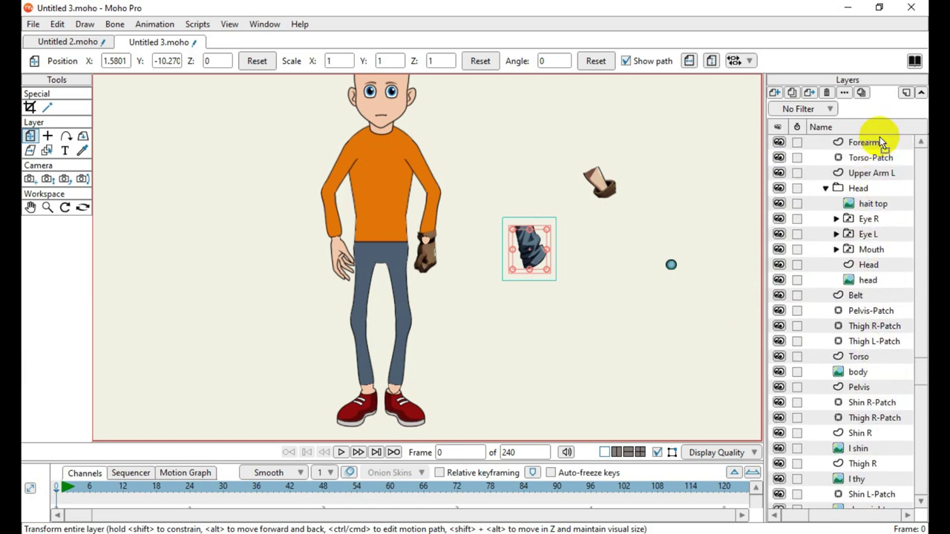
scroll(882, 141, "up", 13)
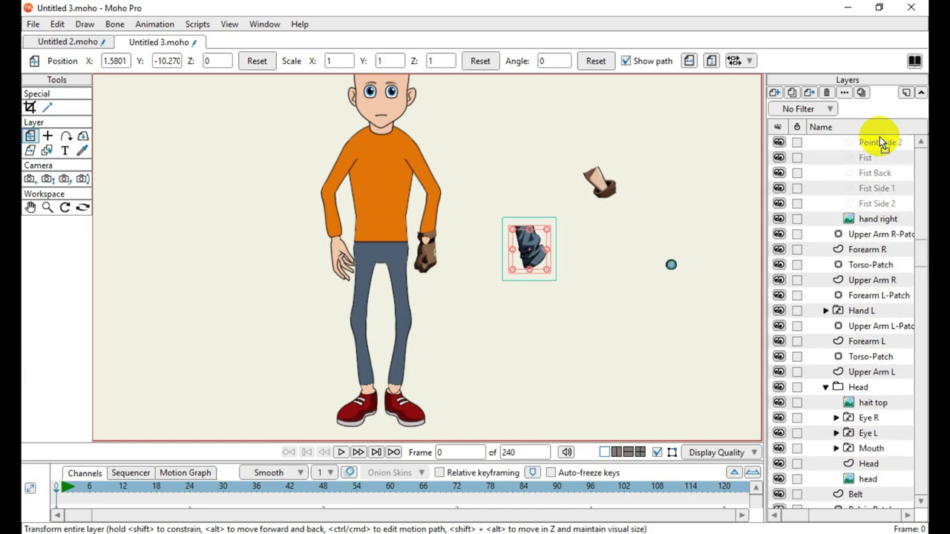
scroll(879, 141, "up", 7)
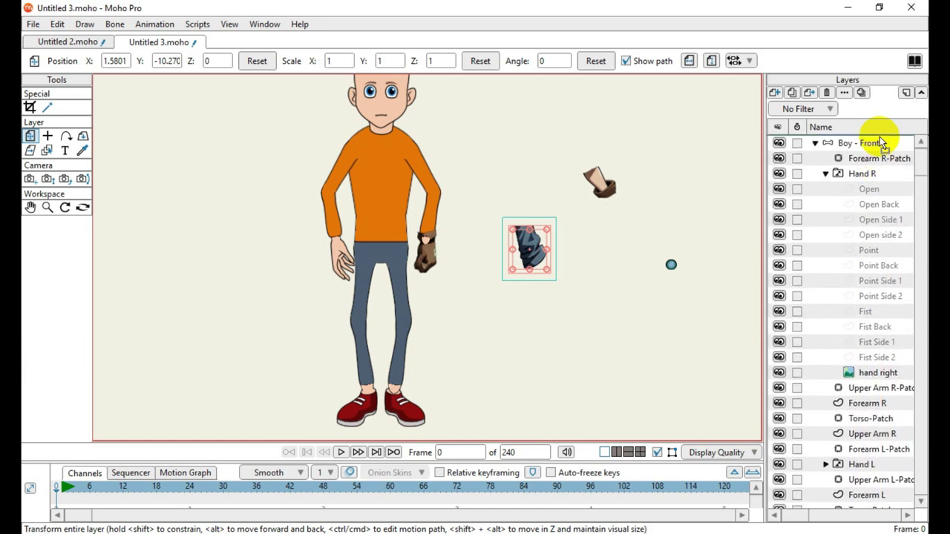
left_click_drag(887, 220, 880, 464)
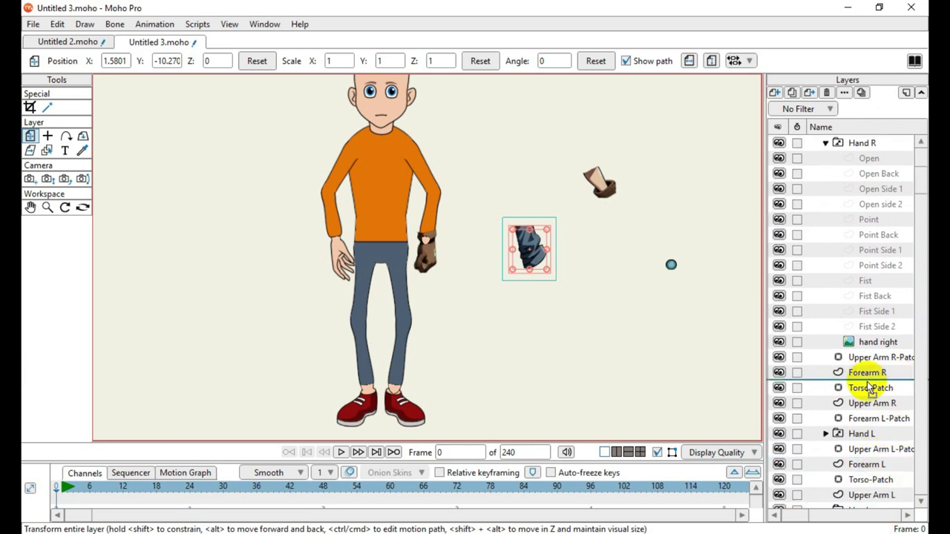
left_click_drag(871, 392, 870, 389)
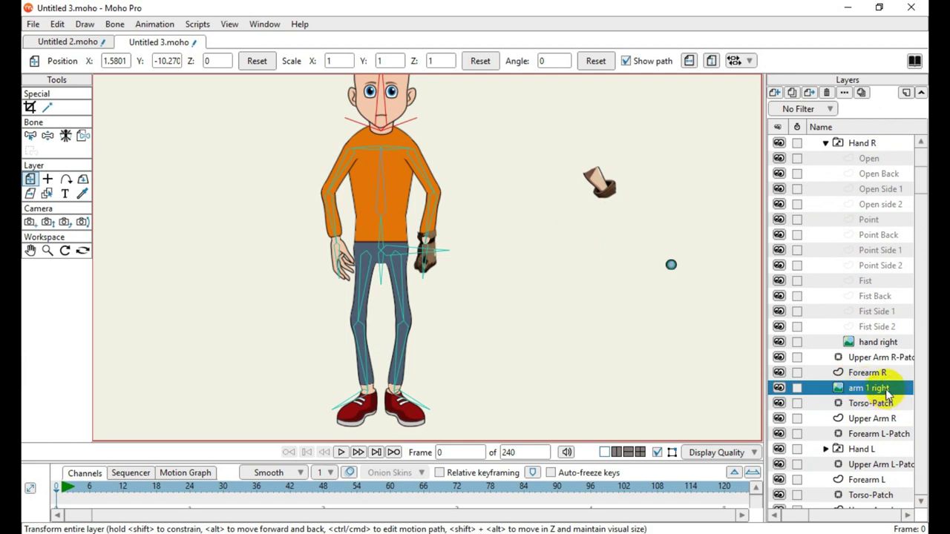
Move the arm 2 right image out of the parts group into Boy - Front, directly below the Upper Arm R layer
scroll(854, 401, "down", 3)
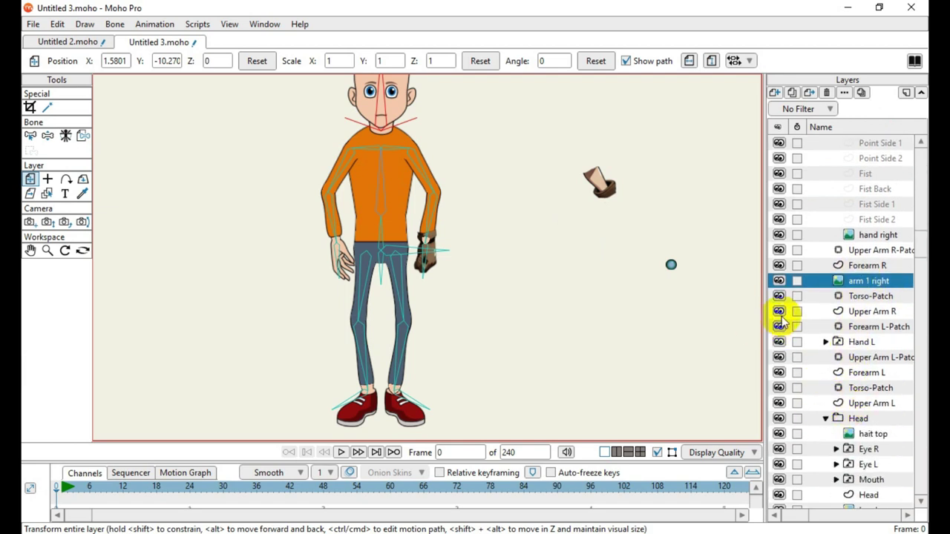
scroll(905, 476, "down", 6)
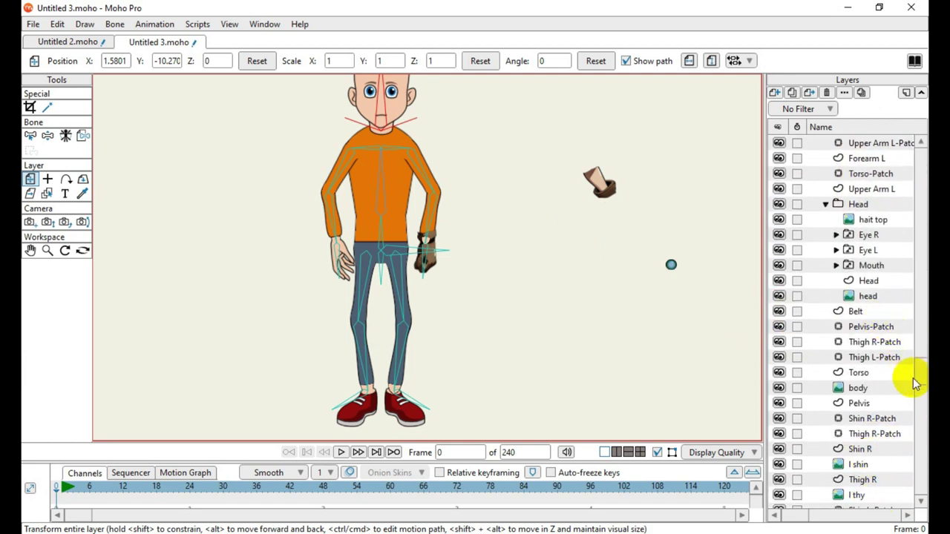
scroll(916, 390, "down", 5)
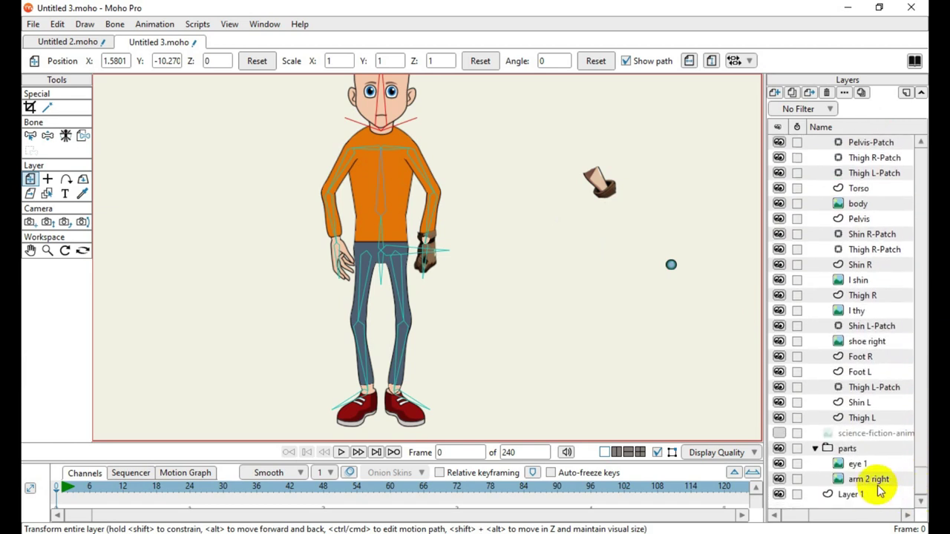
left_click(875, 483)
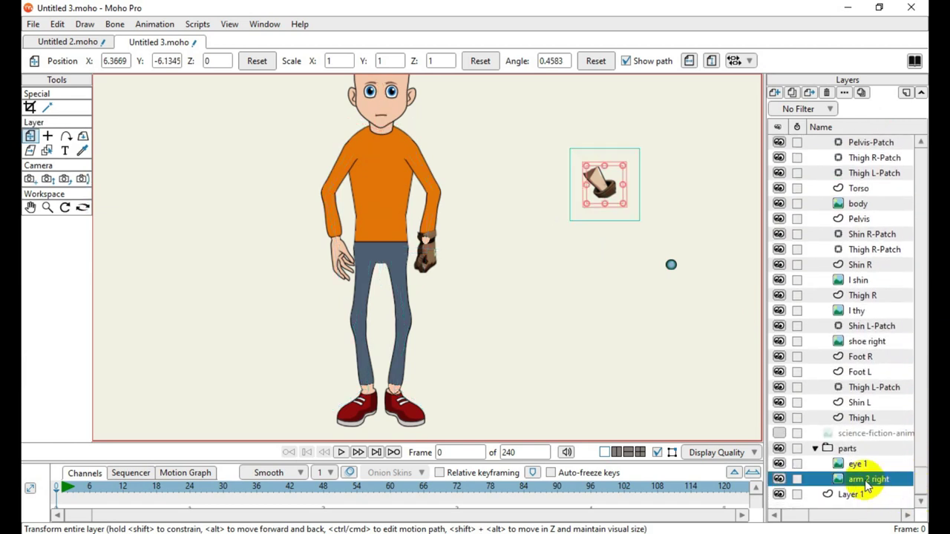
scroll(872, 145, "up", 3)
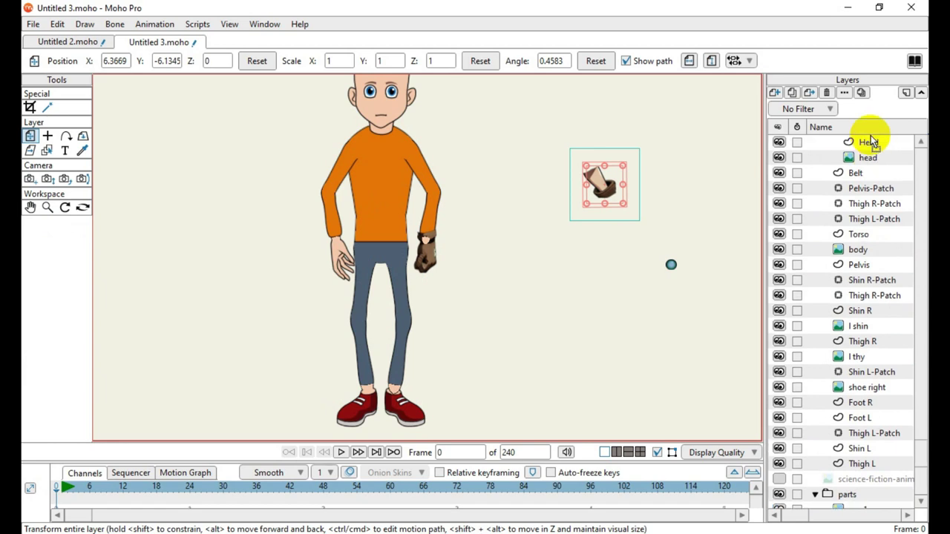
left_click_drag(871, 137, 874, 281)
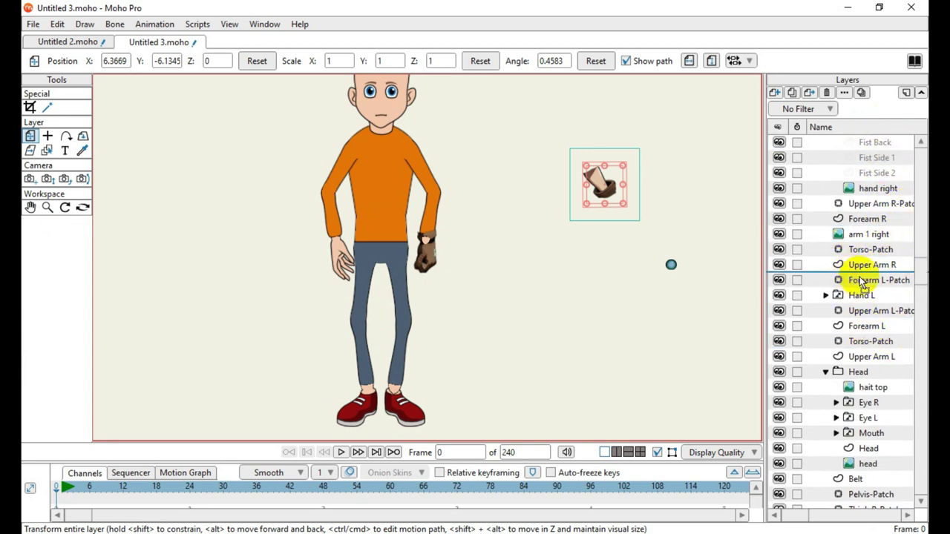
left_click_drag(874, 281, 867, 280)
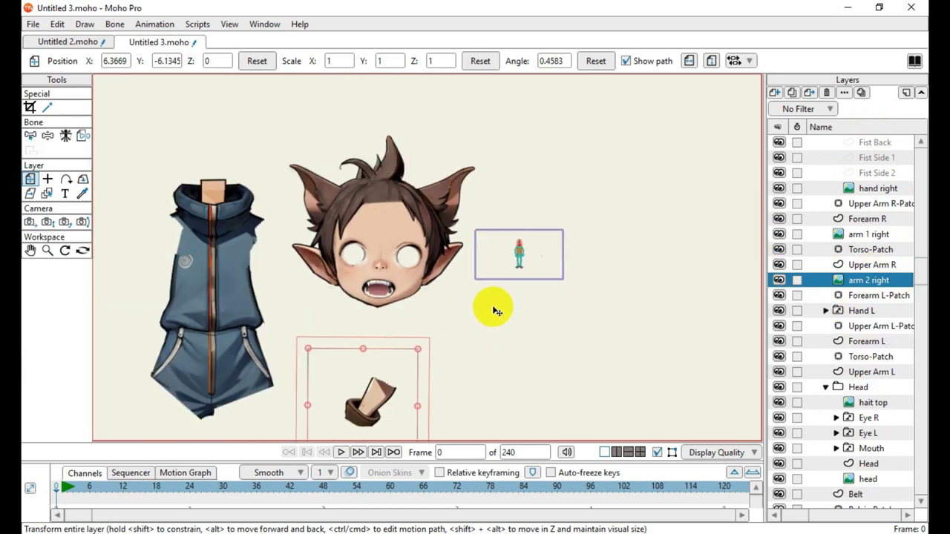
Bring the distant arm 1 right image to the small character inside the document frame, at about X -0.39, Y -0.71
scroll(453, 298, "down", 4)
scroll(509, 327, "up", 4)
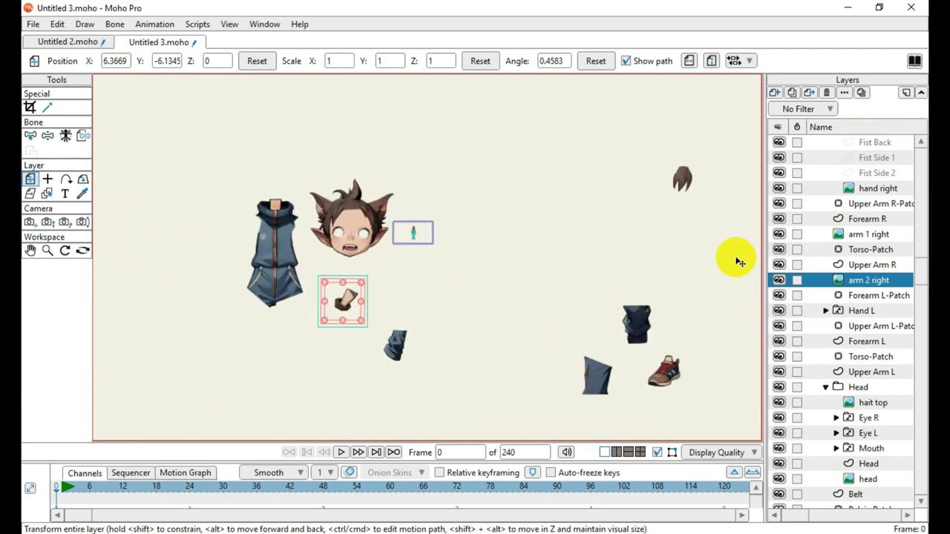
scroll(700, 371, "up", 2)
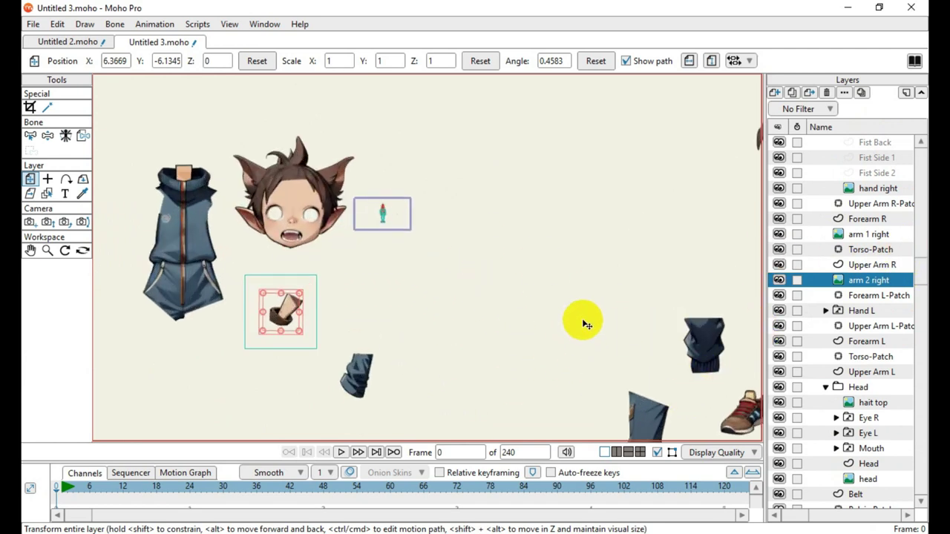
scroll(687, 371, "down", 3)
scroll(680, 393, "up", 1)
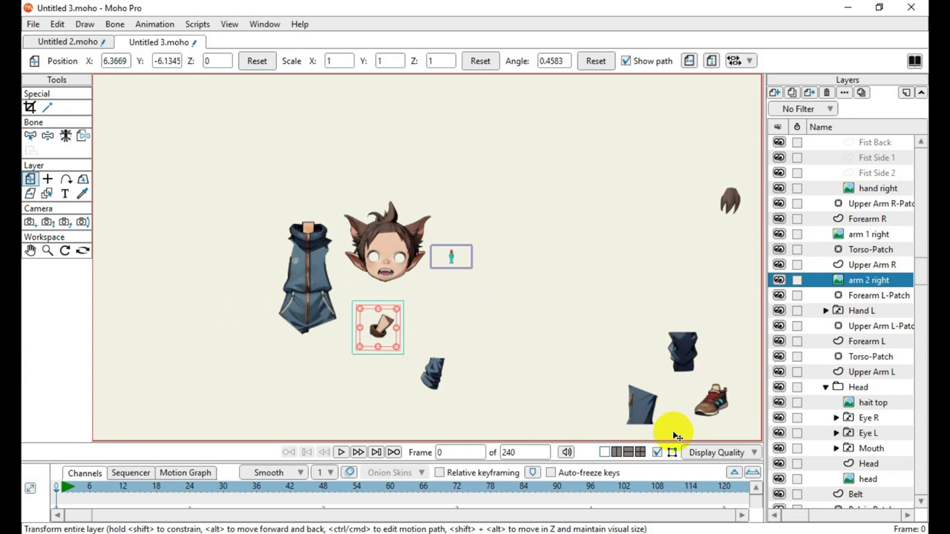
left_click(886, 235)
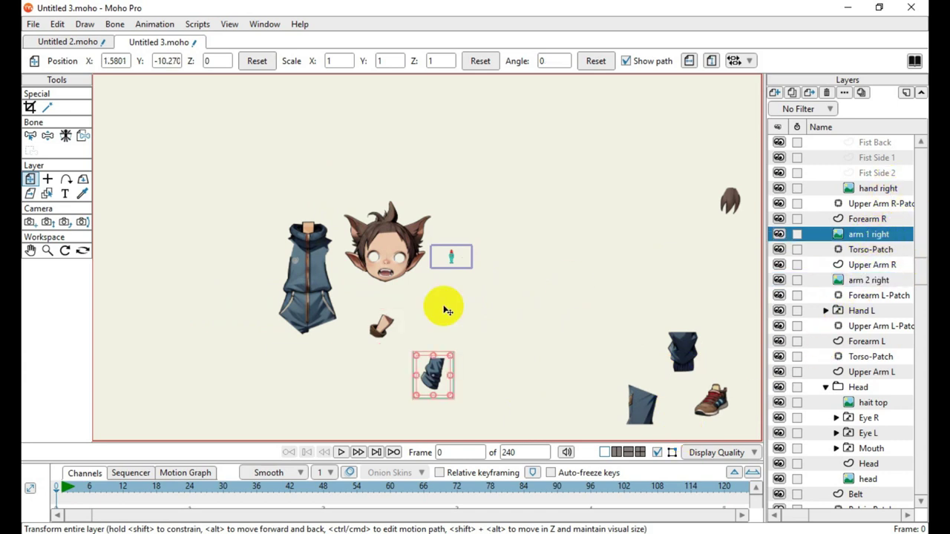
scroll(390, 371, "up", 2)
left_click_drag(481, 349, 482, 213)
scroll(490, 208, "up", 4)
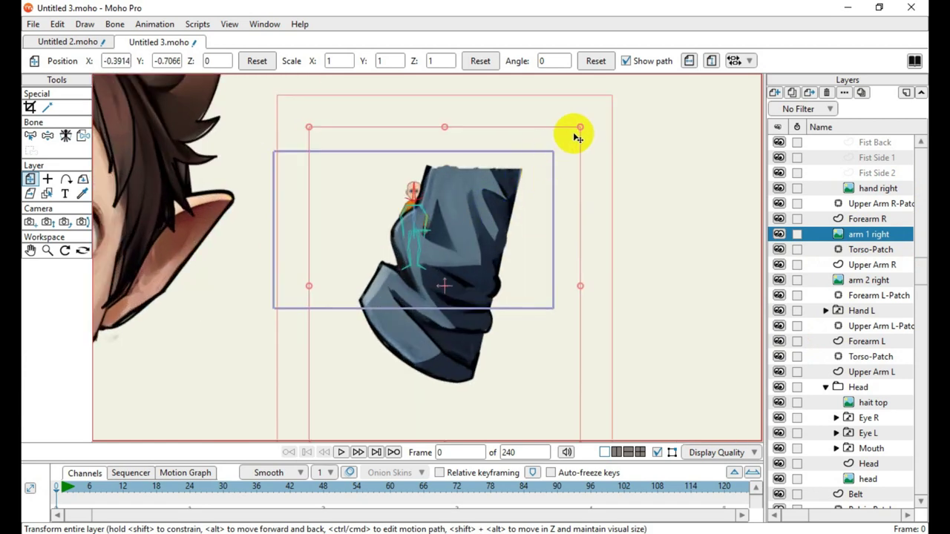
Shrink the arm 1 right image uniformly to a scale of about 0.124 and place it beside the gloved hand at X -0.3195, Y -0.1393
left_click_drag(580, 128, 541, 207)
left_click_drag(478, 283, 474, 280)
scroll(422, 233, "up", 5)
left_click_drag(500, 419, 480, 278)
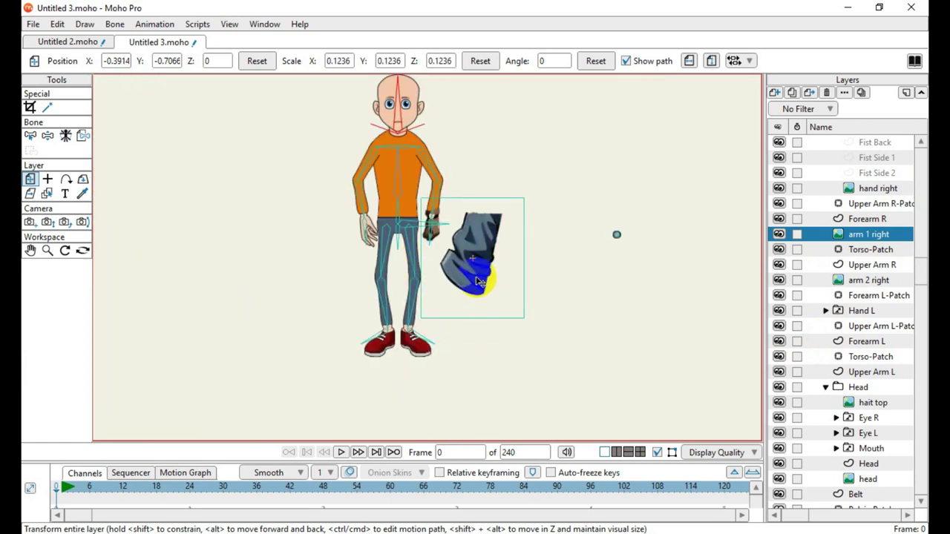
Reduce the arm 1 right image uniformly to a scale of about 0.064 to suit the character's arm
scroll(364, 96, "up", 2)
scroll(562, 350, "up", 3)
scroll(574, 380, "up", 2)
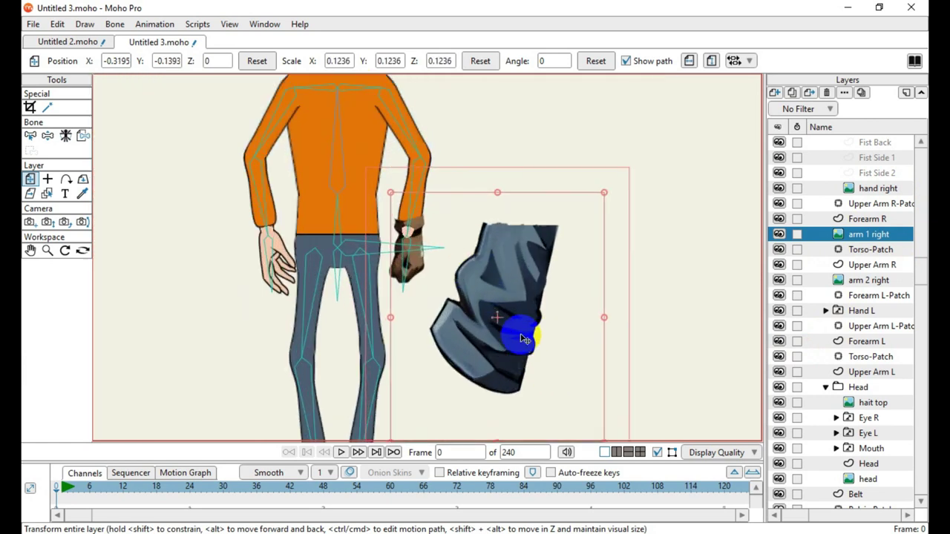
left_click_drag(606, 195, 552, 253)
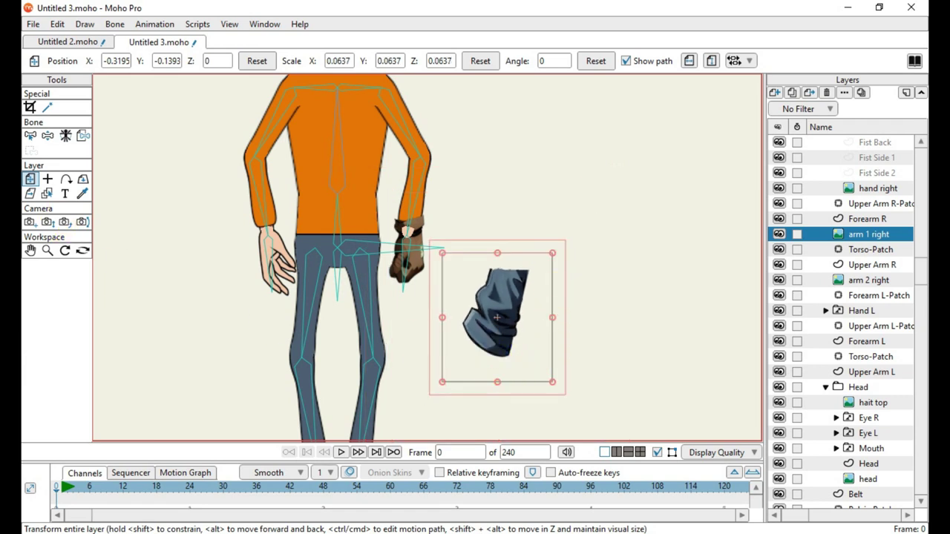
Set the origin of the arm 1 right image at the top edge of the sleeve, about X -0.38, Y 1.34
left_click(47, 179)
scroll(469, 367, "up", 3)
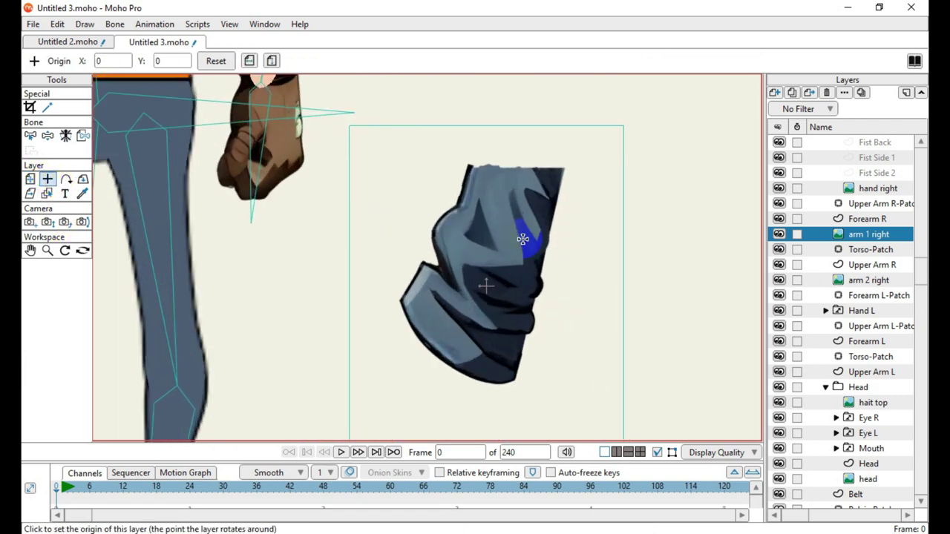
left_click(517, 178)
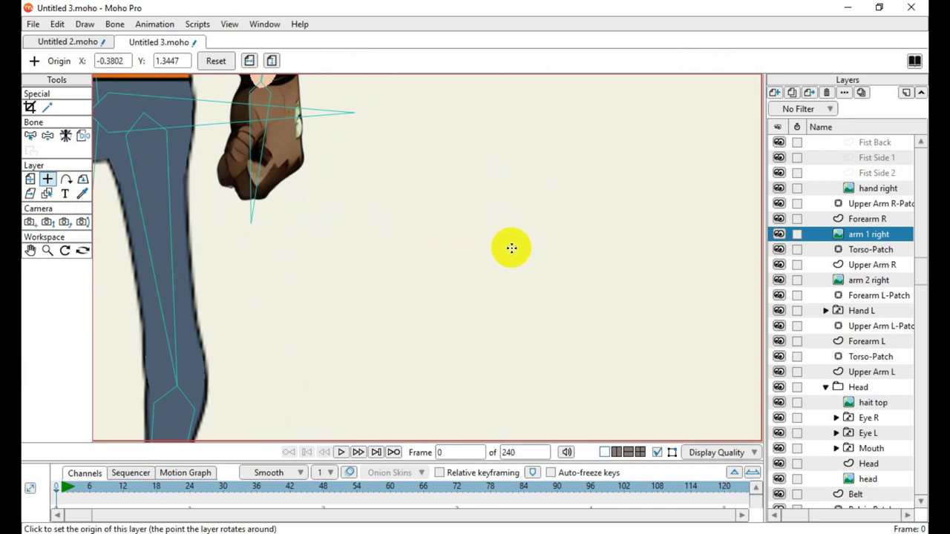
scroll(507, 277, "down", 10)
scroll(497, 292, "up", 6)
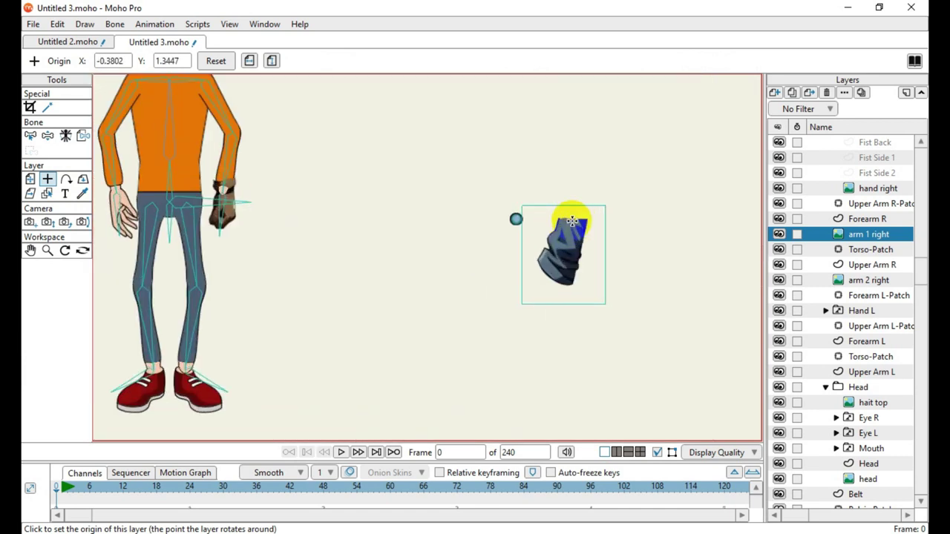
scroll(605, 163, "down", 2)
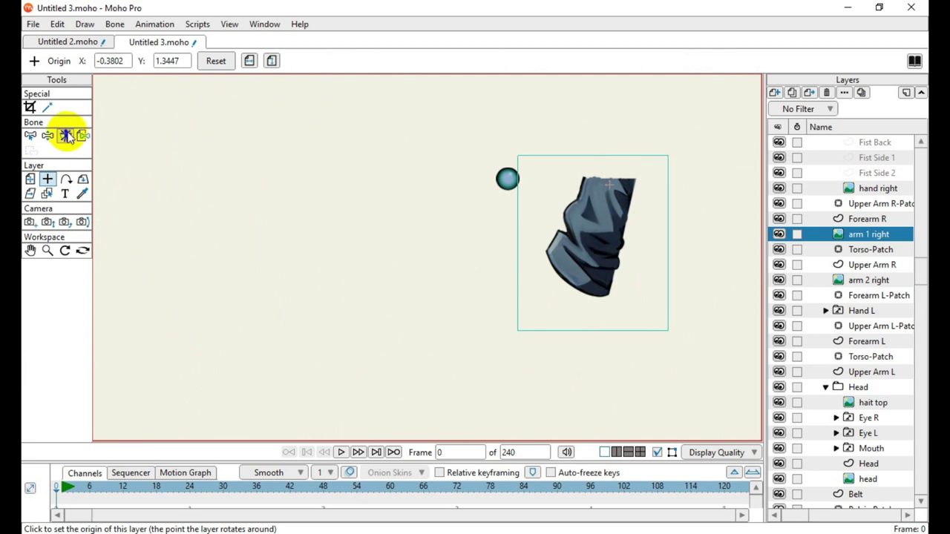
left_click(29, 180)
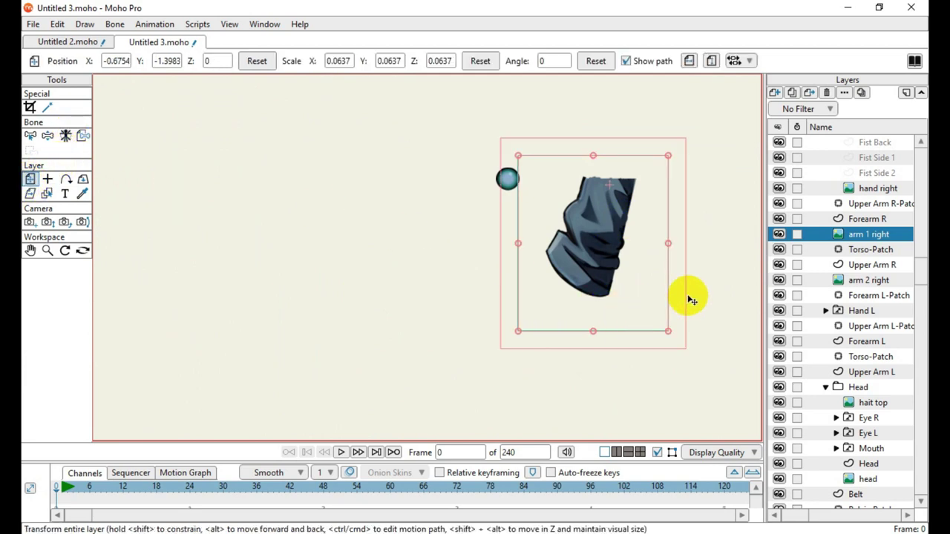
Rotate the arm 1 right image to about -16.29° and place it over the character's forearm at about X 0.2224, Y -1.1549
left_click_drag(690, 296, 696, 272)
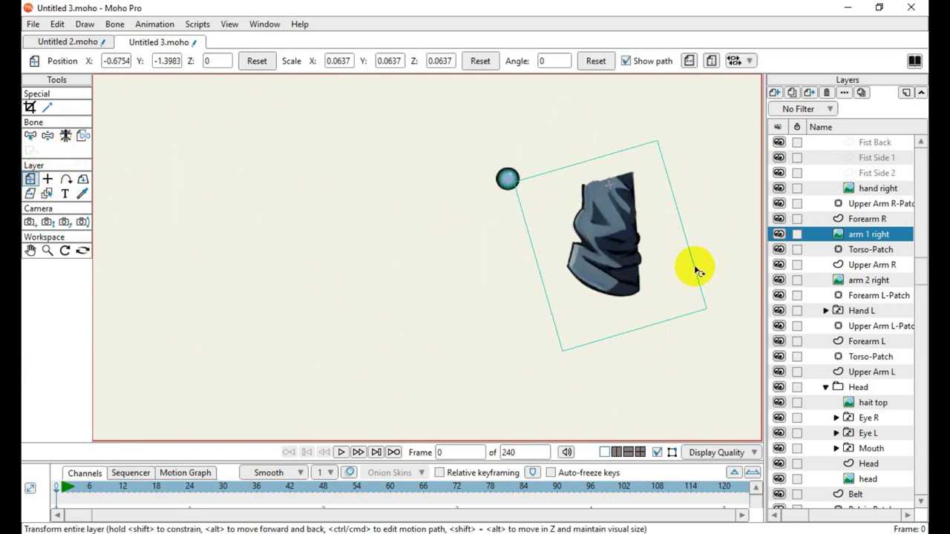
scroll(602, 323, "down", 4)
left_click_drag(613, 314, 480, 276)
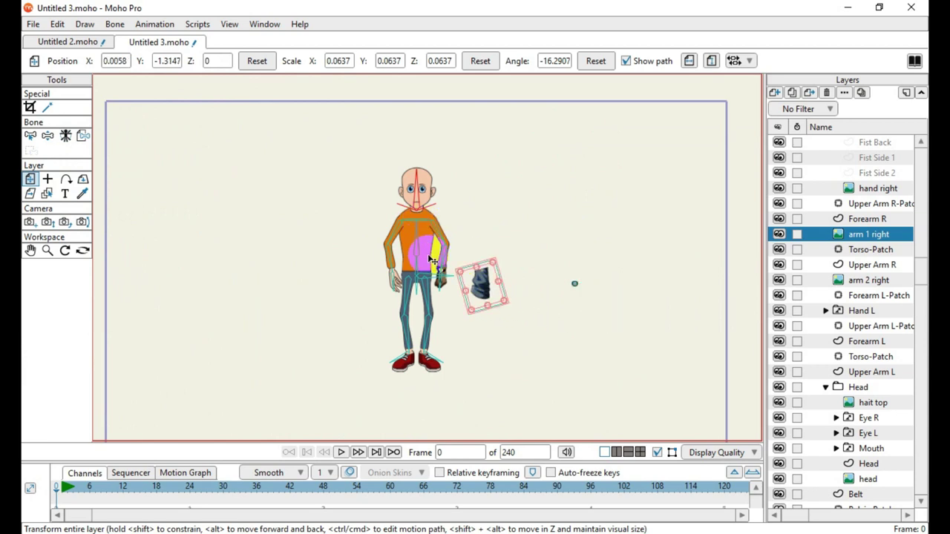
scroll(567, 371, "up", 4)
left_click_drag(616, 399, 472, 289)
scroll(816, 335, "up", 5)
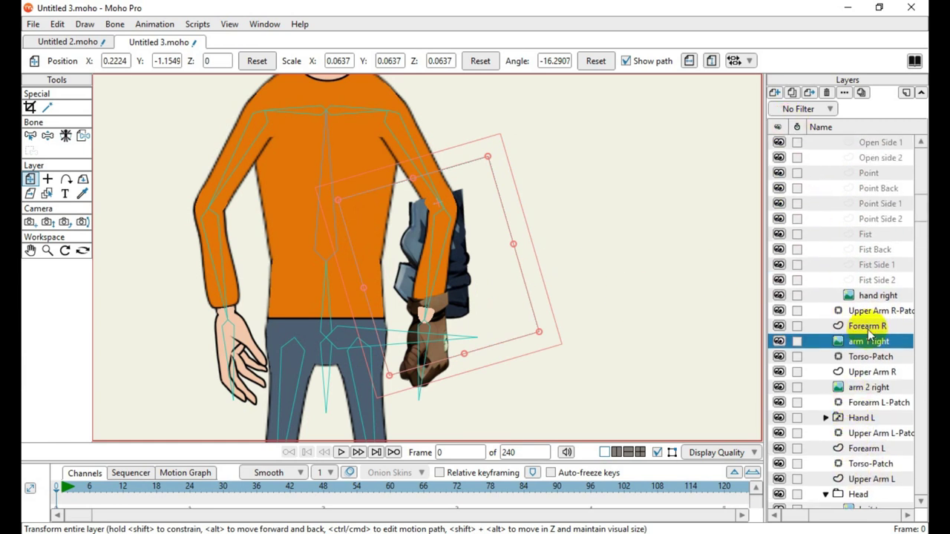
Collapse the Hand R group and reorder it to sit directly below arm 2 right and above Forearm L-Patch
left_click(826, 173)
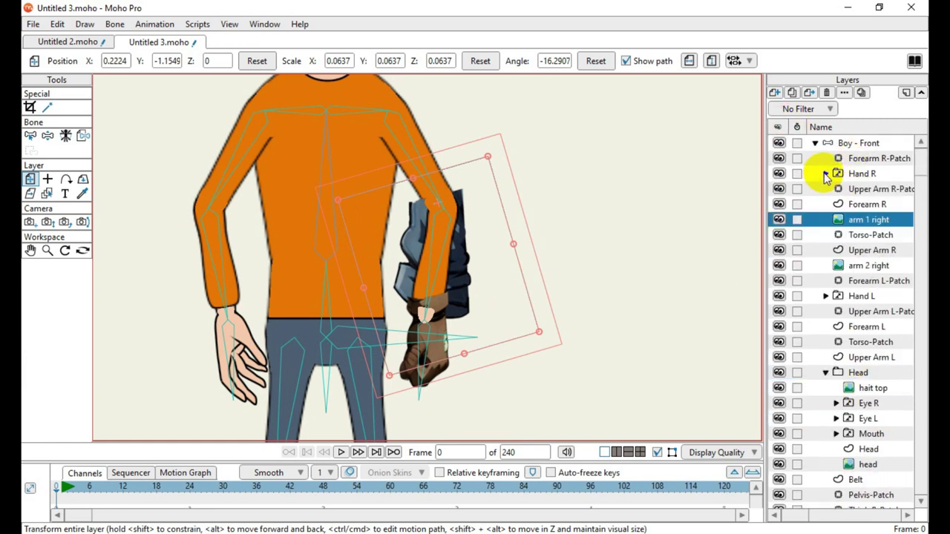
scroll(833, 171, "down", 2)
scroll(871, 285, "up", 2)
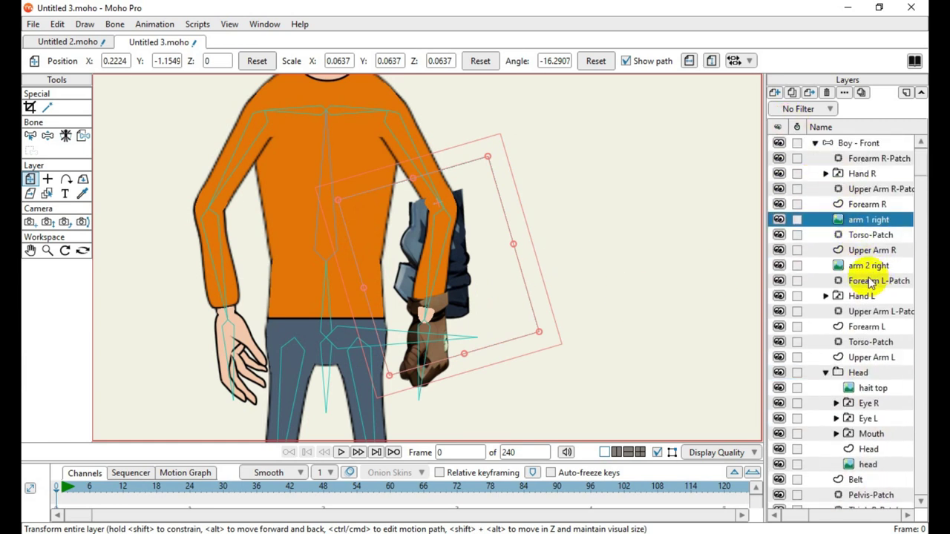
left_click(863, 176)
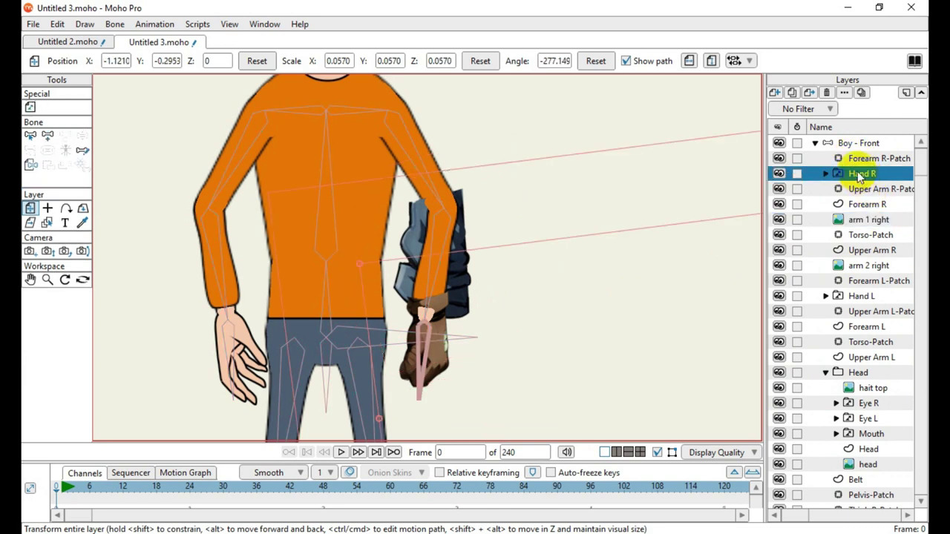
left_click_drag(871, 209, 880, 284)
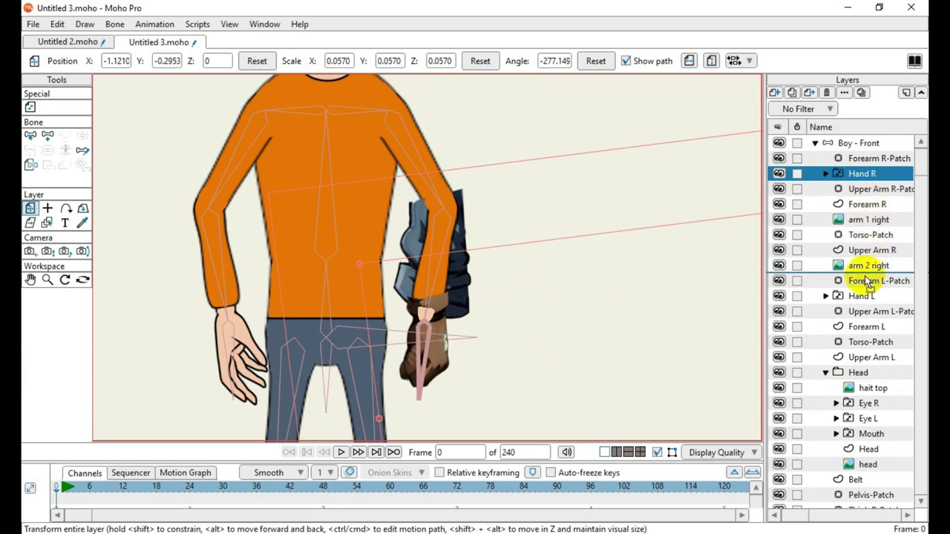
left_click_drag(867, 278, 866, 279)
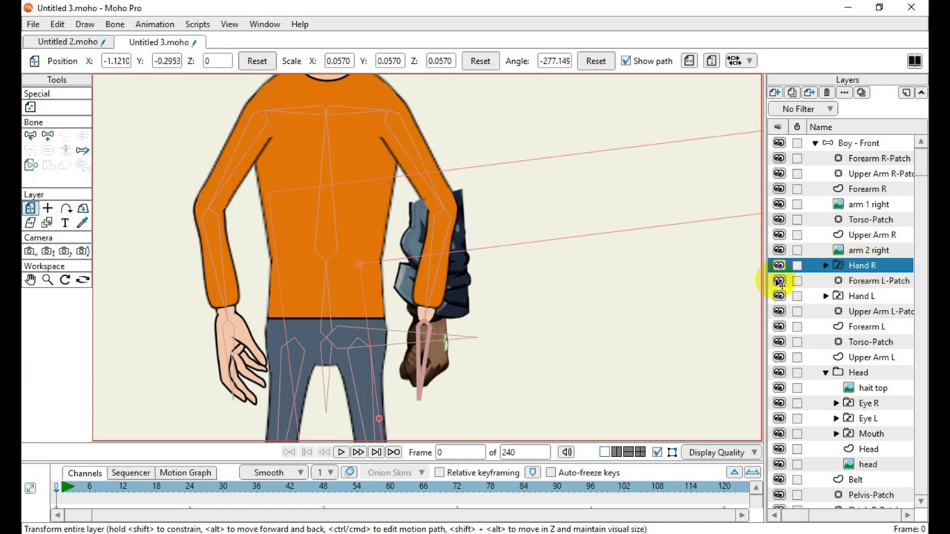
Switch the Hand R group's visibility off and on to check how the glove sits behind the sleeve
scroll(440, 360, "up", 3)
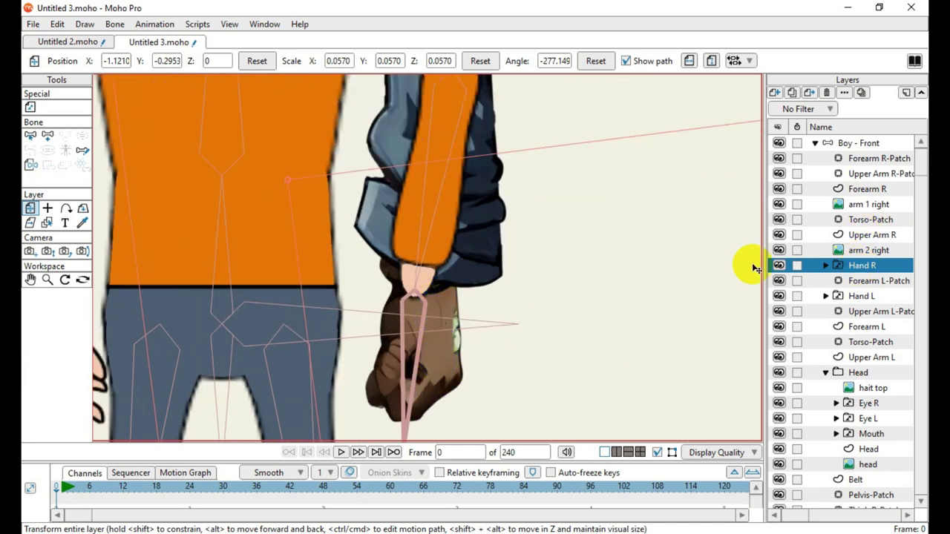
left_click(778, 265)
left_click(779, 265)
scroll(503, 312, "down", 1)
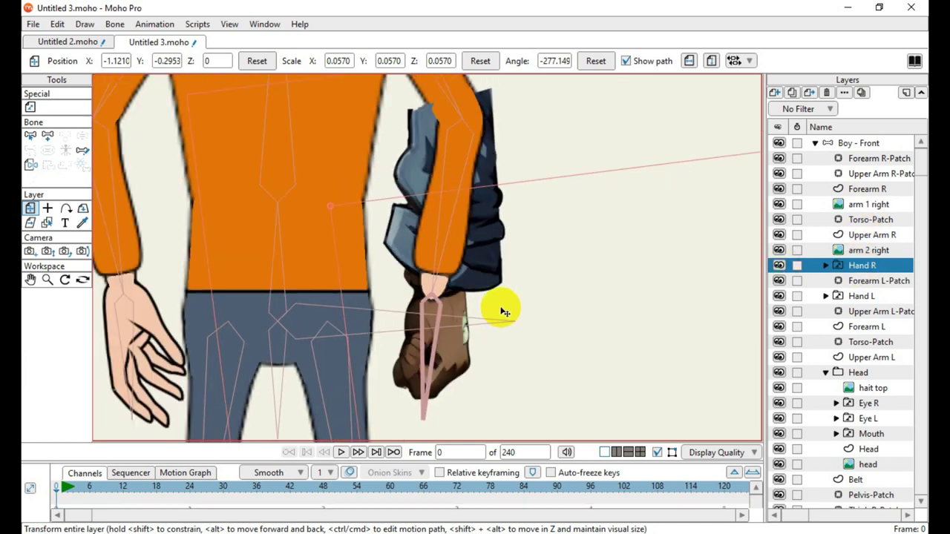
scroll(505, 312, "down", 3)
scroll(525, 297, "up", 3)
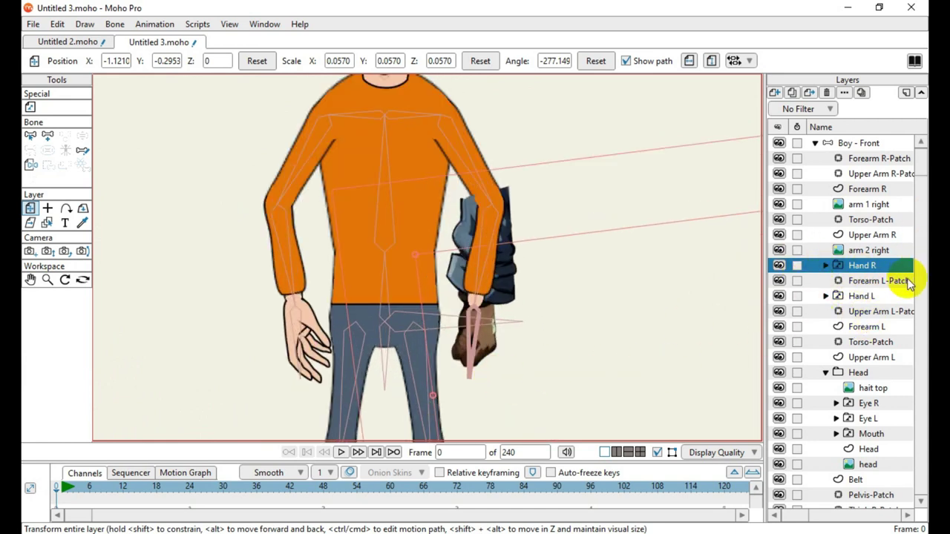
Hide the original Forearm R, Upper Arm R-Patch and Forearm R-Patch layers that cover the new sleeve image
left_click(779, 234)
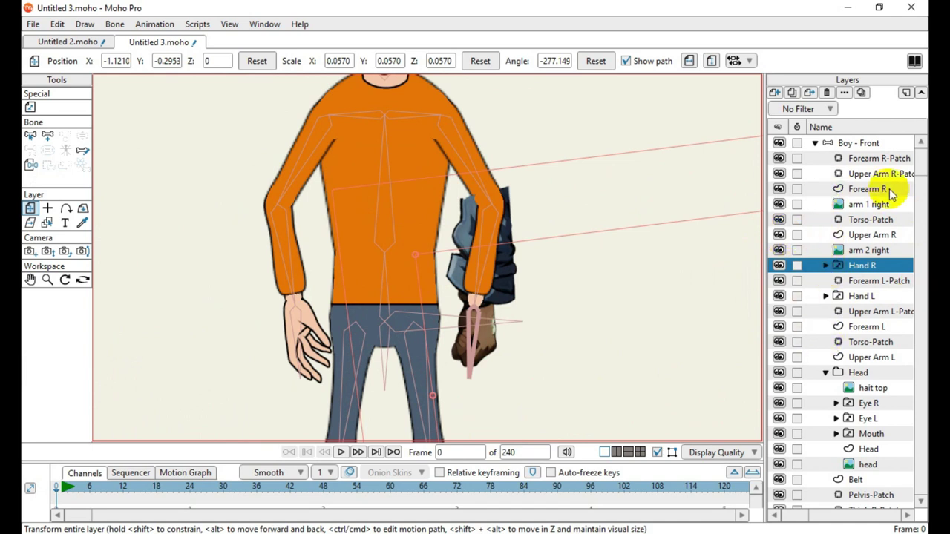
left_click(779, 190)
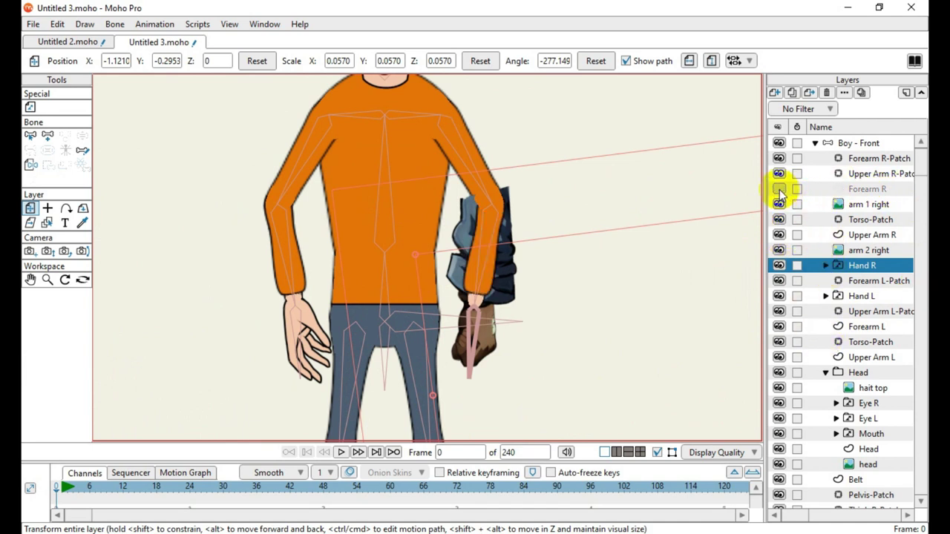
left_click(779, 190)
left_click(780, 190)
left_click(780, 190)
left_click(780, 190)
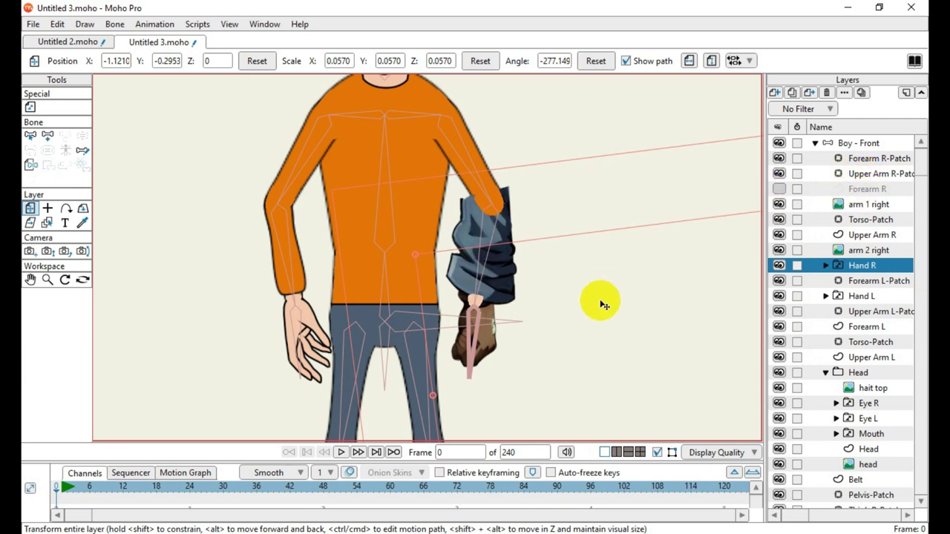
scroll(501, 297, "up", 3)
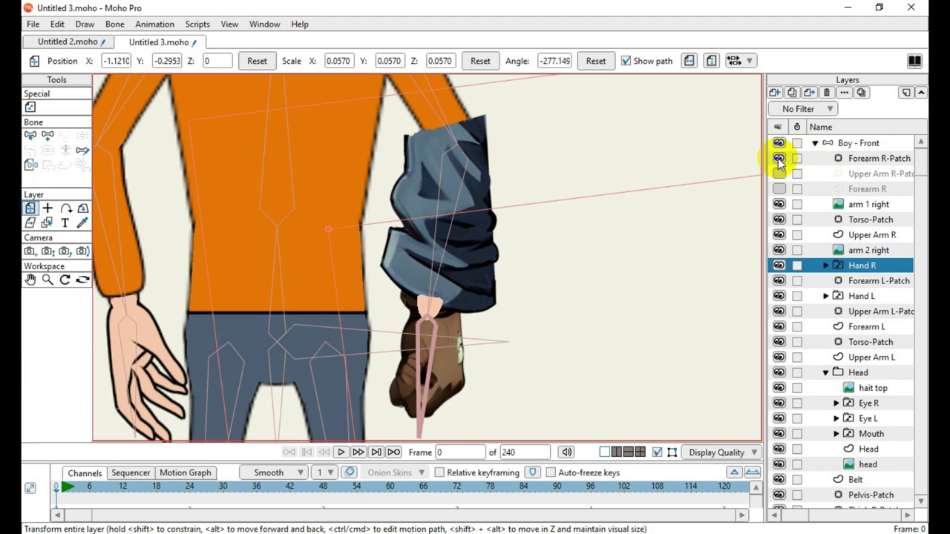
scroll(563, 375, "down", 4)
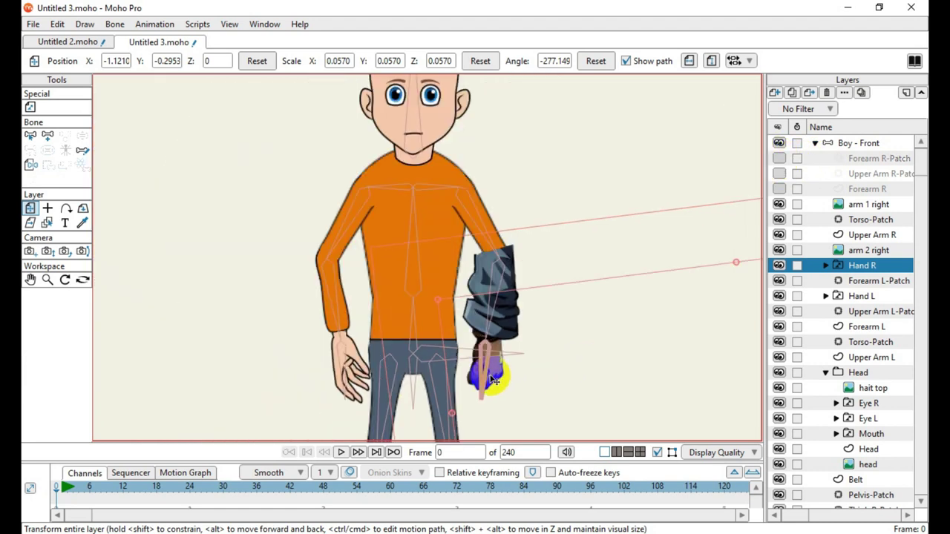
Check which arm piece the arm 1 right layer holds by switching its visibility off and on and selecting it
scroll(506, 331, "up", 2)
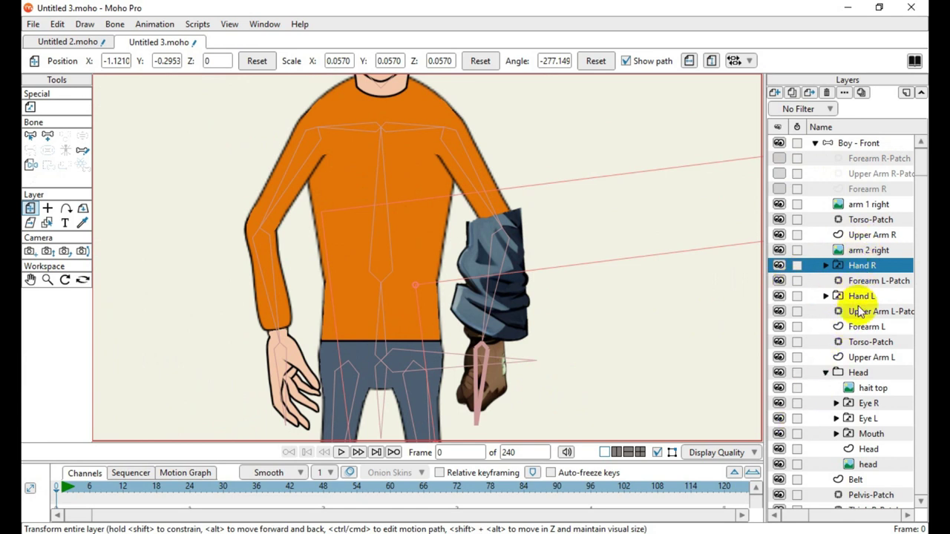
left_click(779, 204)
left_click(779, 204)
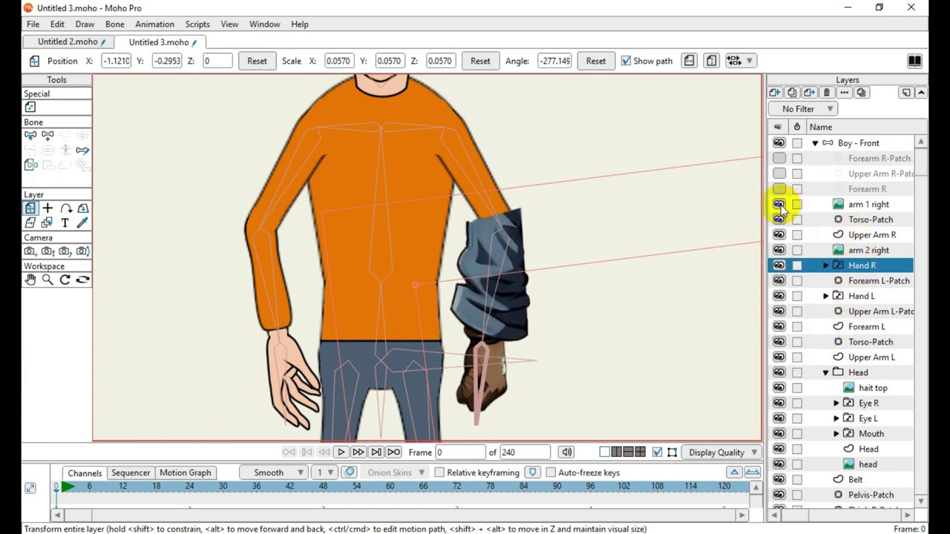
left_click_drag(134, 490, 37, 498)
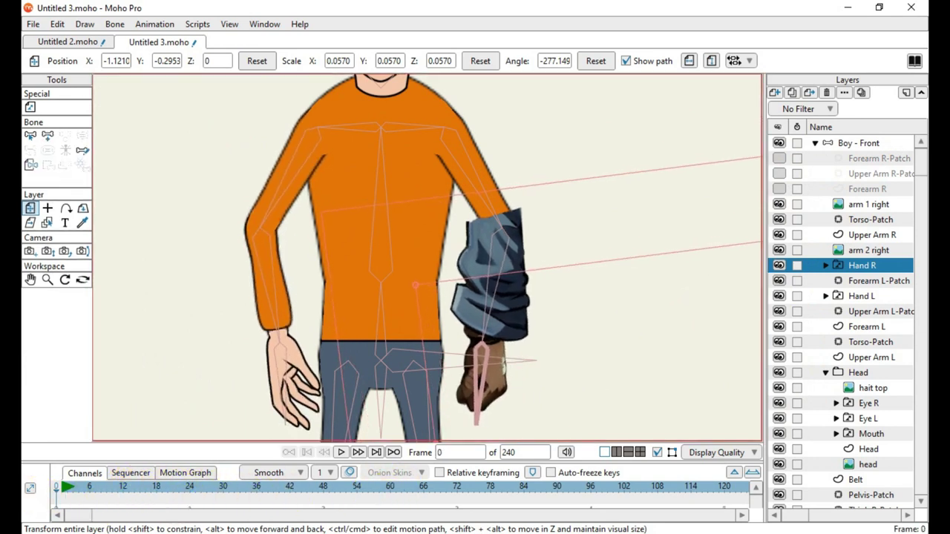
scroll(423, 306, "down", 5)
scroll(460, 339, "up", 2)
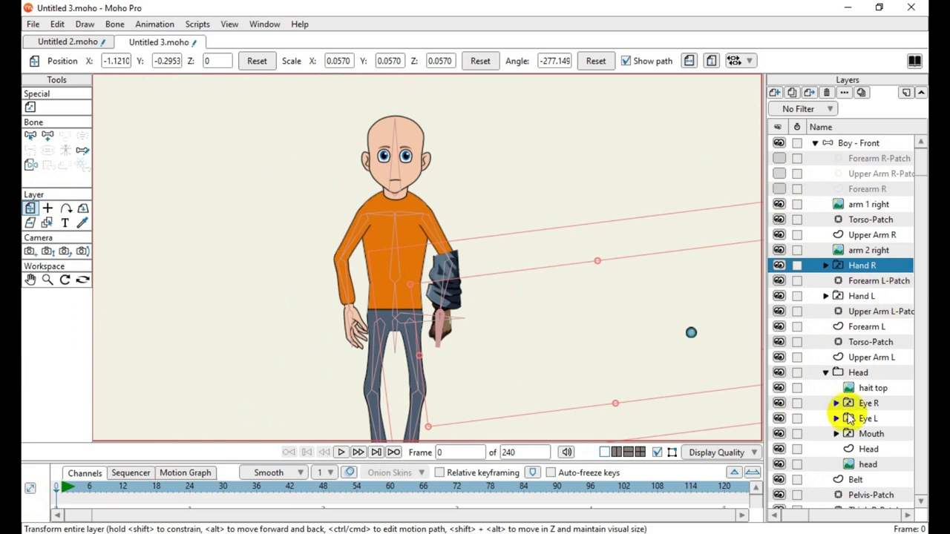
left_click(872, 205)
scroll(661, 253, "down", 2)
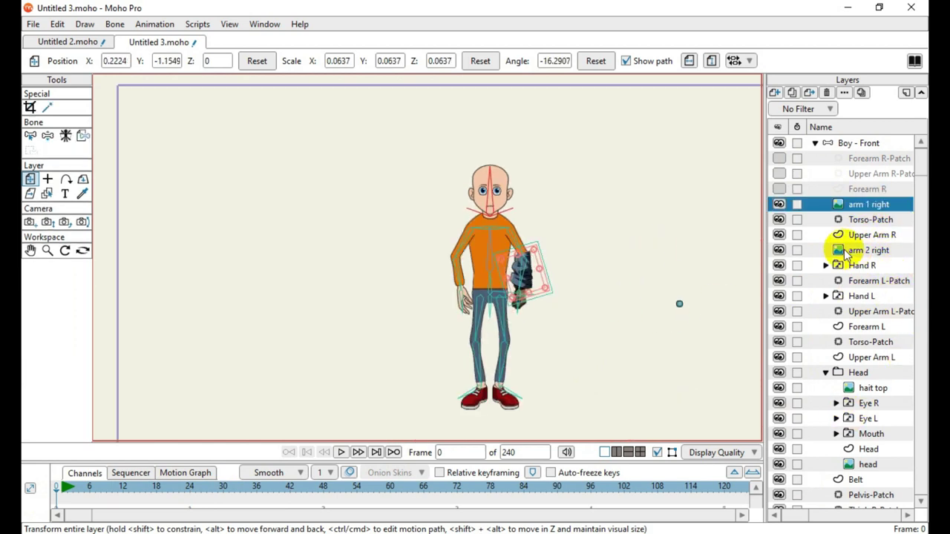
Bring the distant arm 2 right image to the small character inside the document frame, at about X -0.2734, Y -0.26
left_click(878, 252)
scroll(526, 259, "down", 5)
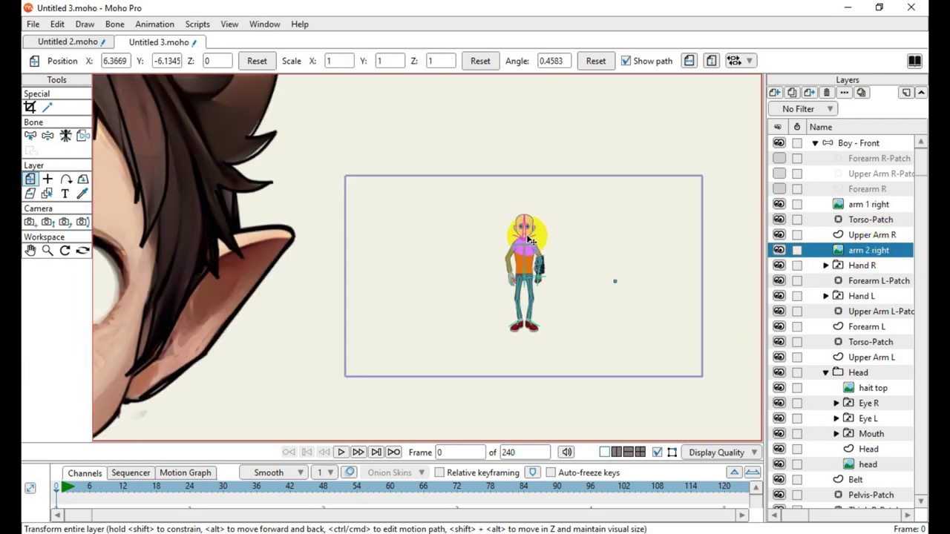
scroll(456, 375, "up", 2)
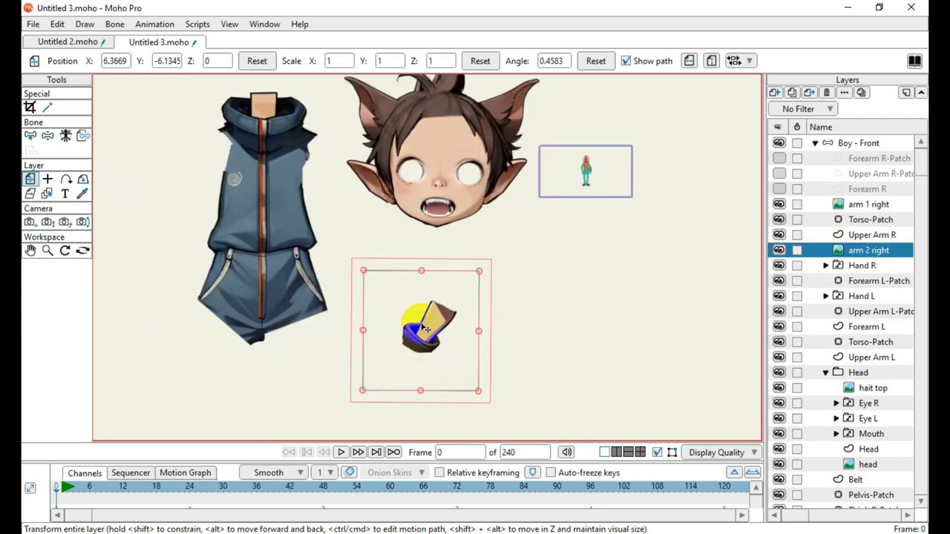
left_click_drag(426, 329, 597, 175)
scroll(609, 170, "up", 4)
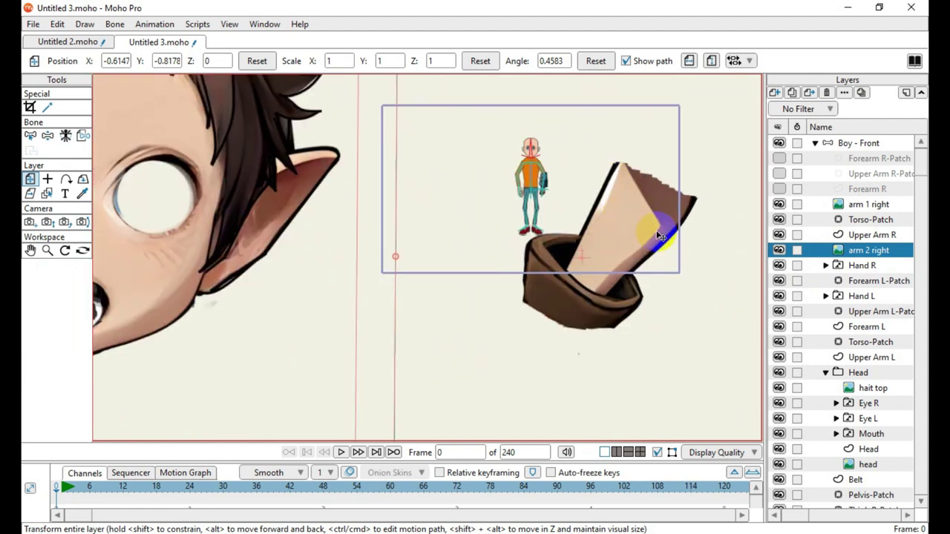
left_click_drag(600, 318, 556, 265)
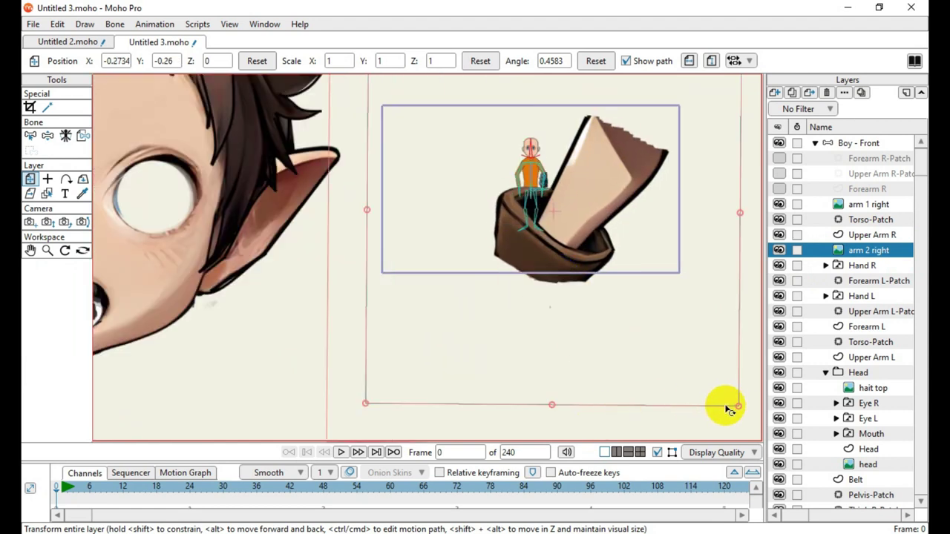
Shrink the arm 2 right image uniformly to a scale of about 0.0627 and place it beside the sleeve at X -0.2765, Y 0.0703
left_click_drag(740, 409, 546, 260)
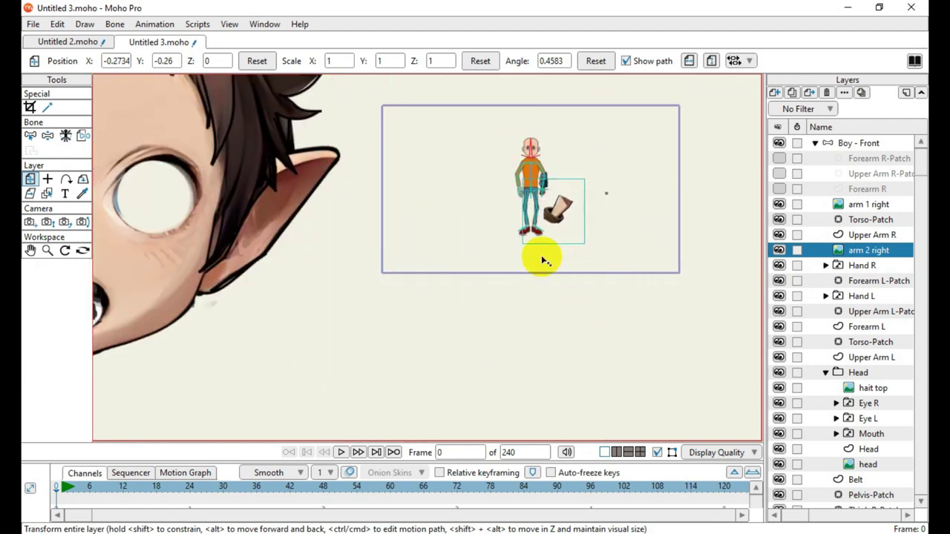
scroll(530, 153, "up", 8)
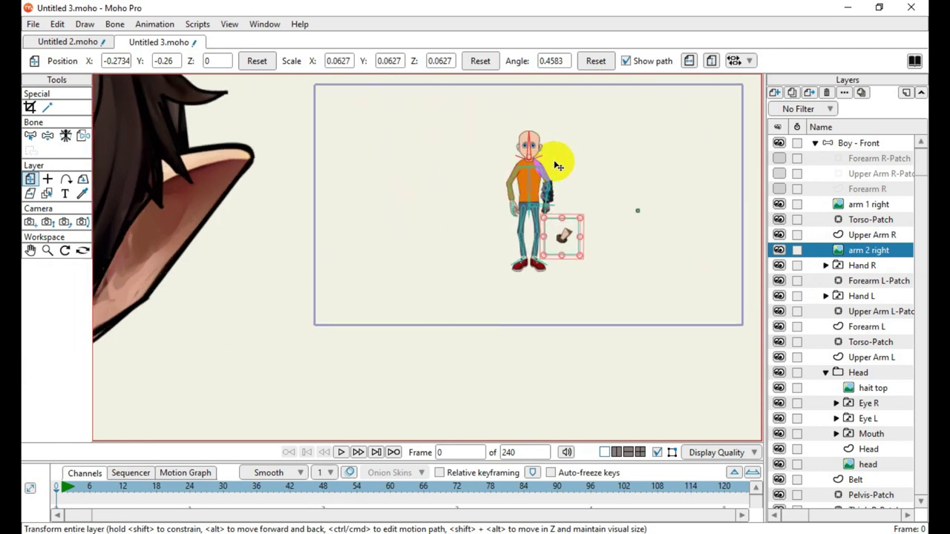
left_click_drag(609, 349, 609, 185)
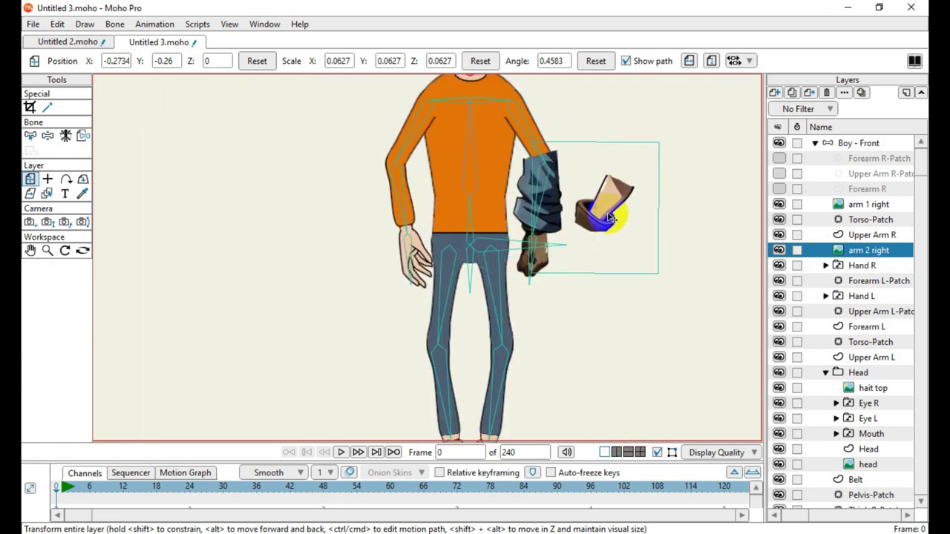
scroll(579, 133, "up", 3)
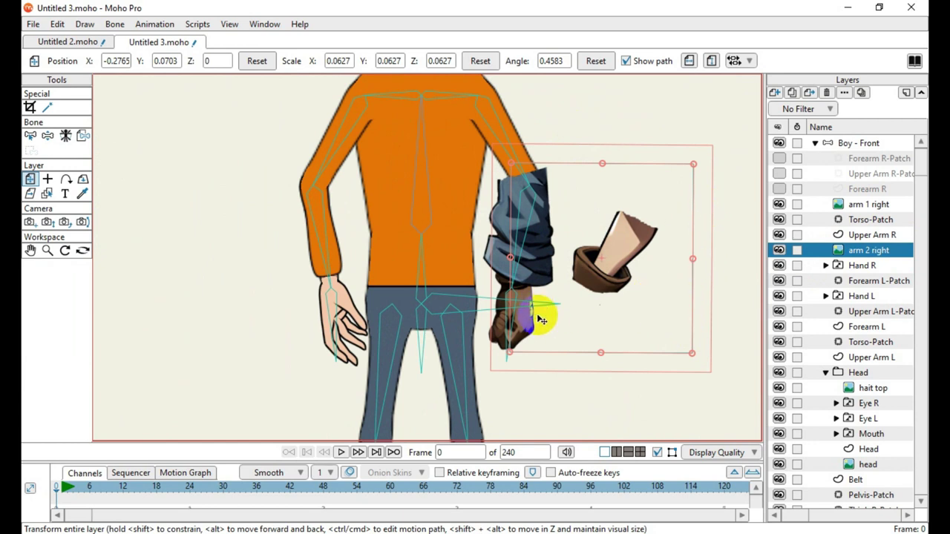
Switch the visibility of arm 2 right and arm 1 right off and on to compare which arm segment each represents
scroll(514, 364, "down", 3)
scroll(512, 314, "up", 2)
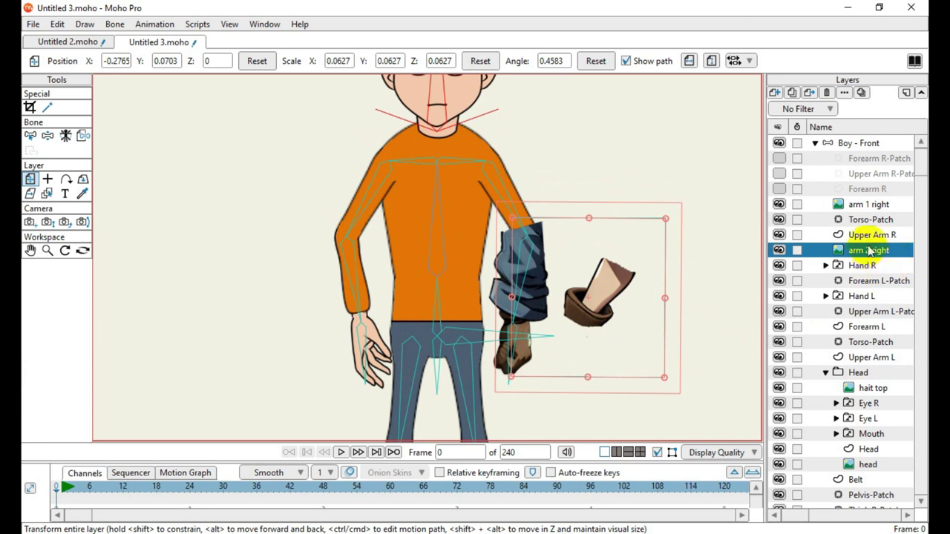
left_click(779, 250)
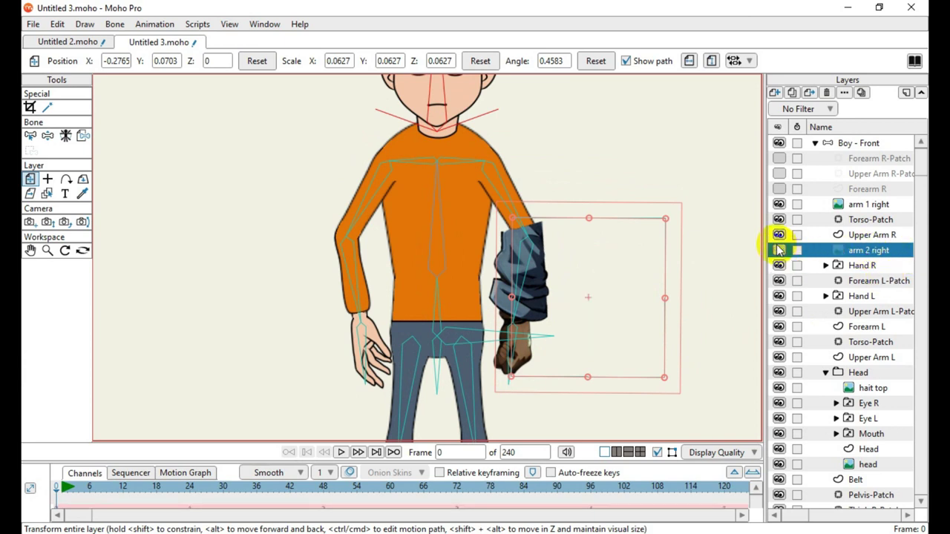
left_click(778, 250)
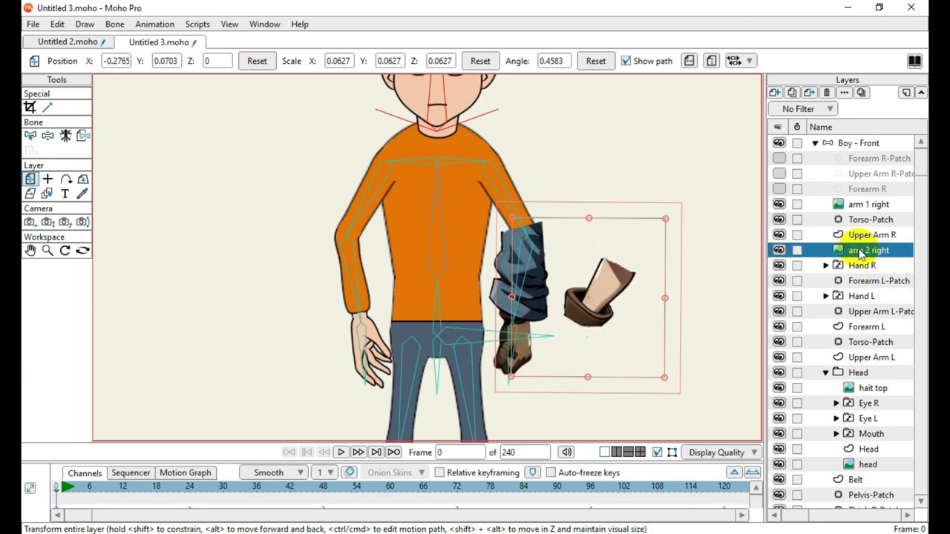
left_click(779, 205)
left_click(779, 205)
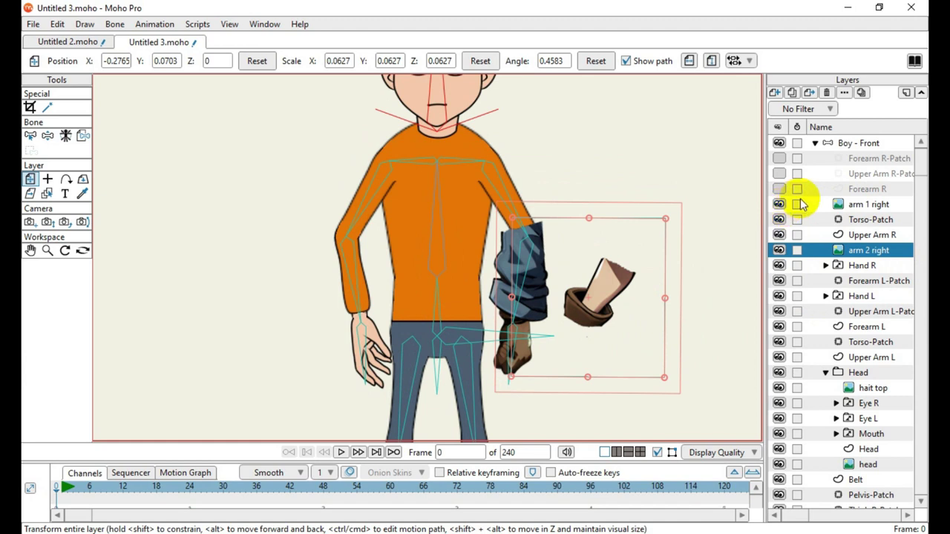
Move the arm 1 right image onto the character's upper arm at about X 0.2770, Y -1.0508 and rotate it to about -49.57°
left_click(863, 205)
left_click_drag(532, 329, 512, 249)
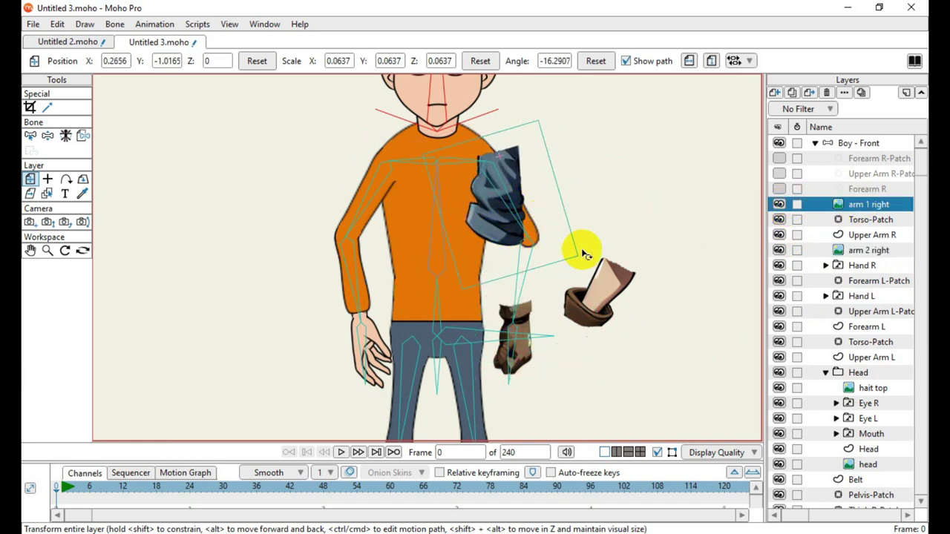
left_click_drag(583, 253, 546, 218)
scroll(506, 164, "up", 5)
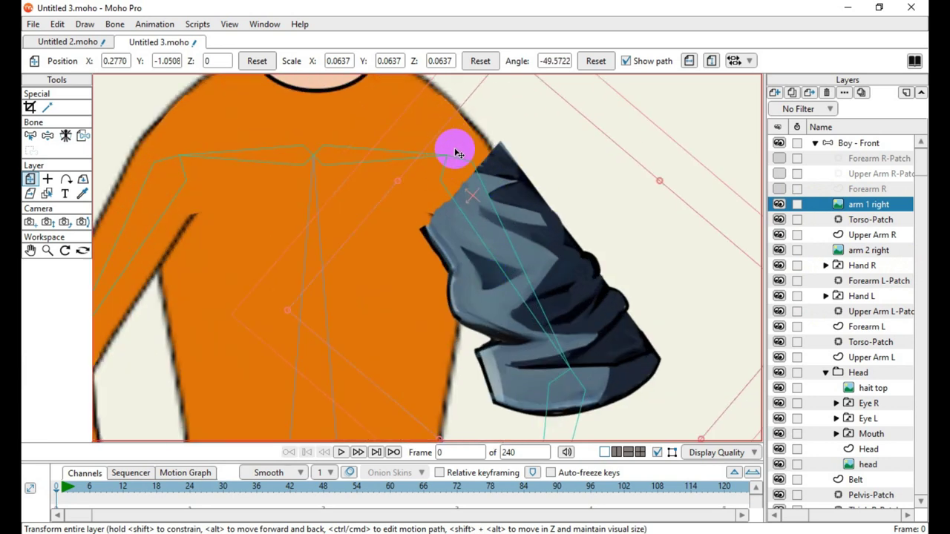
Move the arm 1 right image so its origin sits on the shoulder bone joint, at about X 0.2936, Y -1.0249
scroll(456, 150, "up", 2)
left_click_drag(610, 332, 570, 275)
scroll(445, 170, "up", 4)
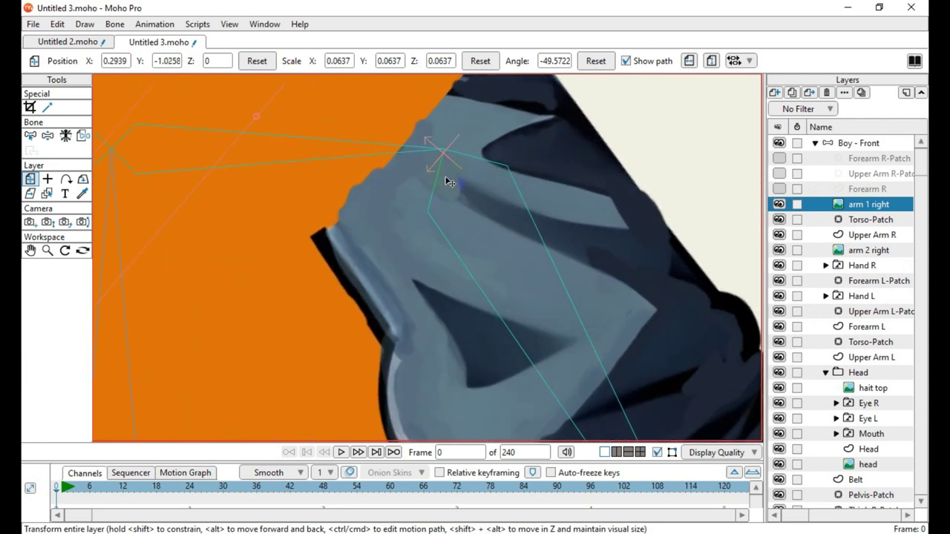
left_click_drag(371, 286, 475, 233)
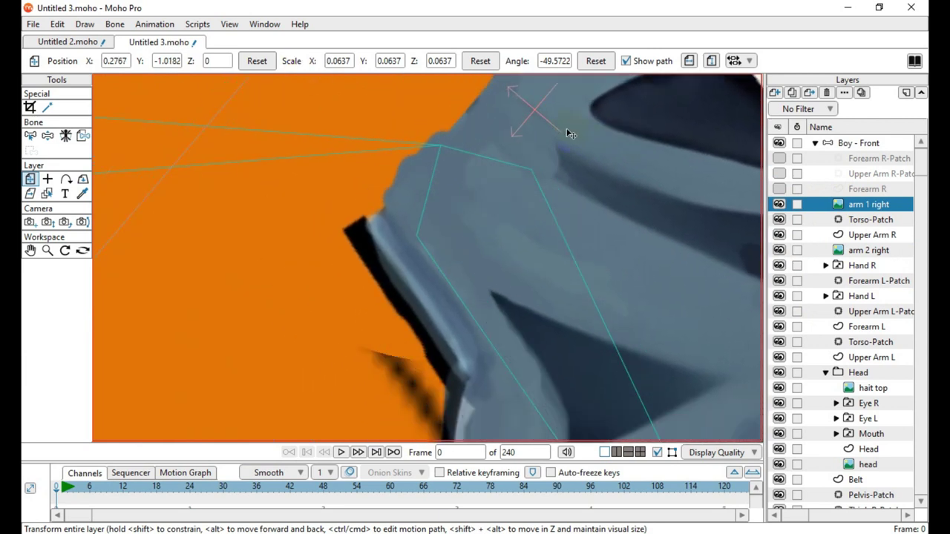
mouse_move(571, 134)
left_mouse_down()
mouse_move(573, 218)
mouse_move(523, 205)
left_mouse_up()
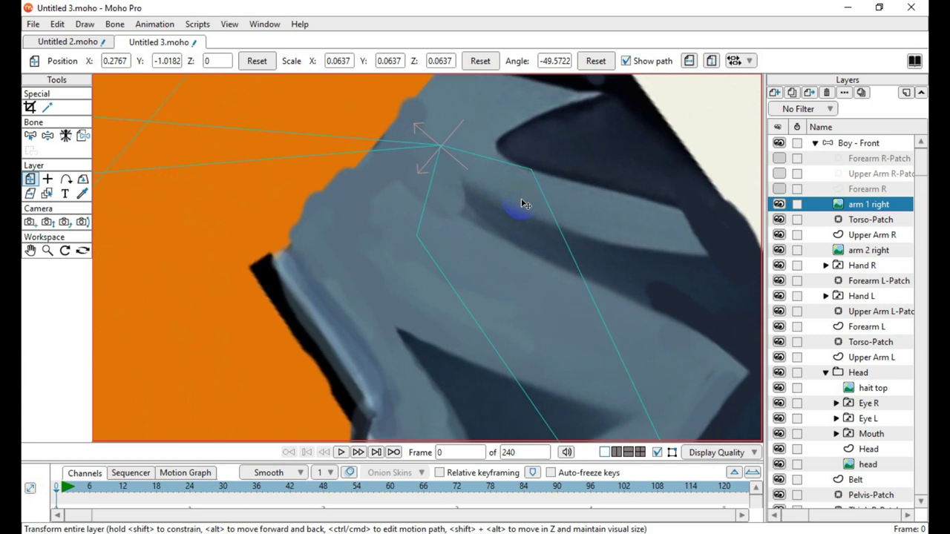
scroll(522, 204, "down", 3)
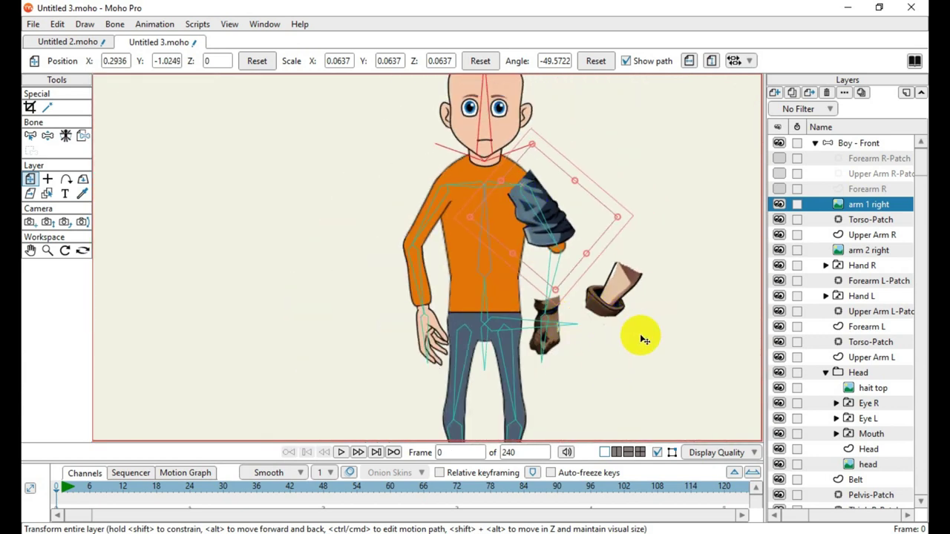
scroll(645, 340, "up", 1)
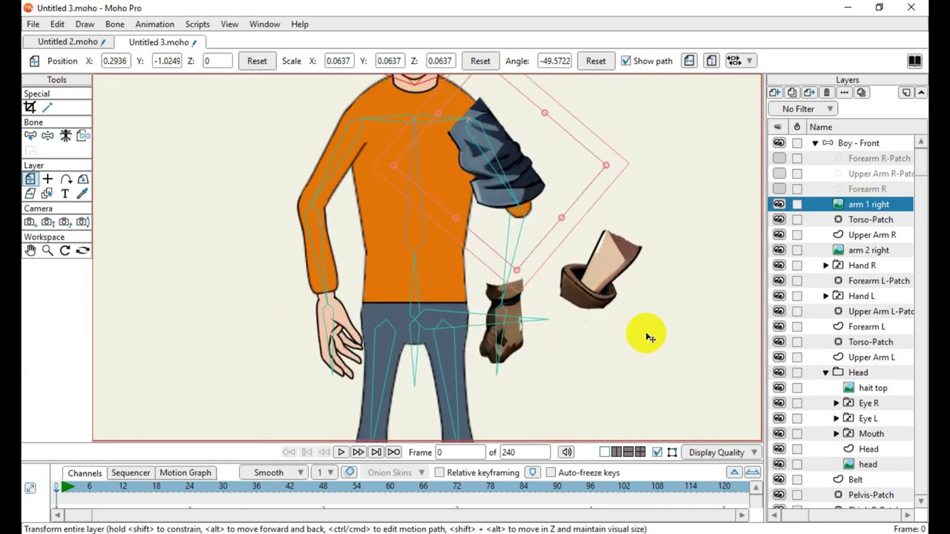
Rotate the arm 2 right image to about -62.64° and place it below the blue sleeve at about X -0.1815, Y 0.1178
left_click(848, 254)
scroll(658, 293, "up", 2)
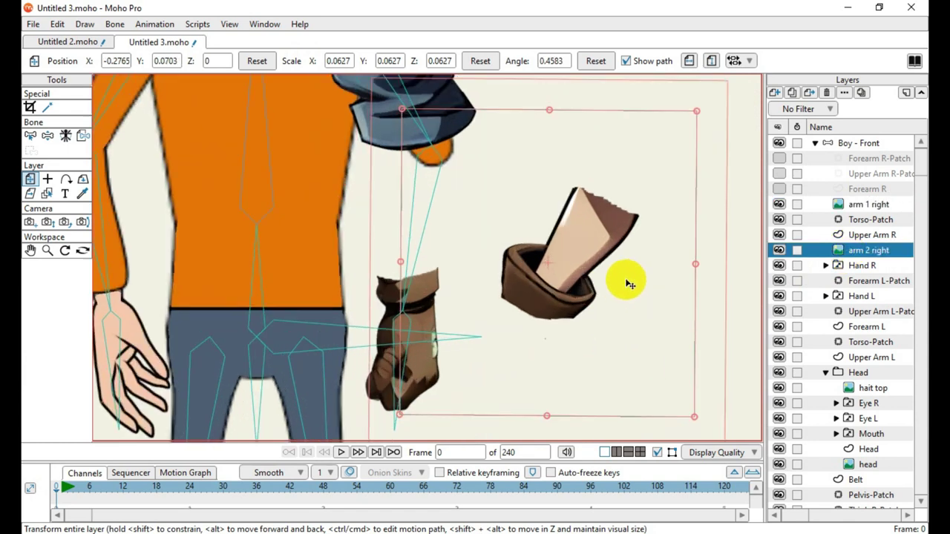
left_click_drag(551, 270, 571, 275)
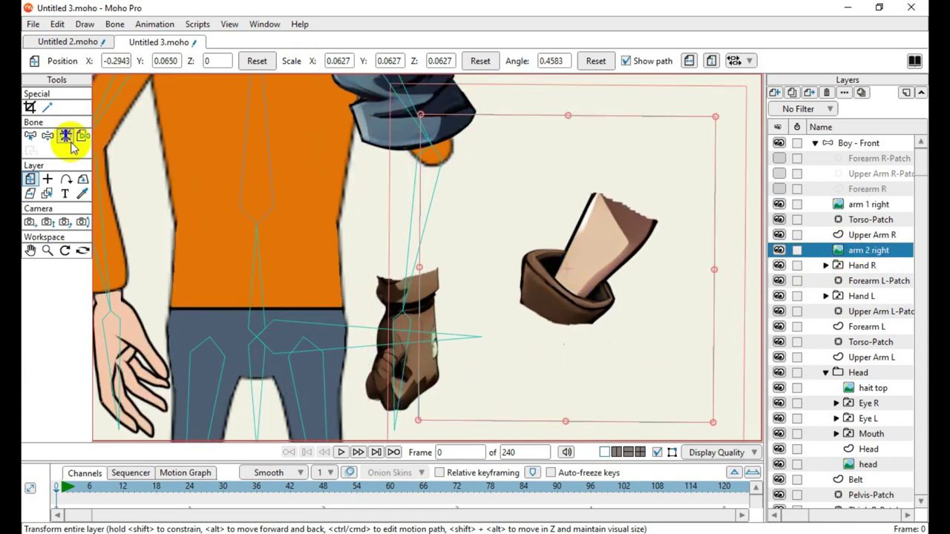
left_click(46, 180)
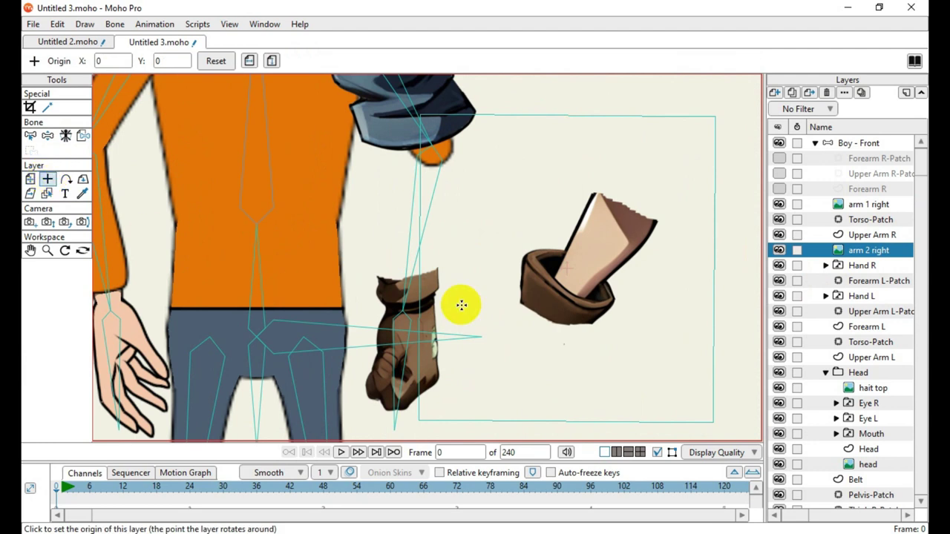
scroll(630, 218, "up", 2)
scroll(631, 207, "down", 2)
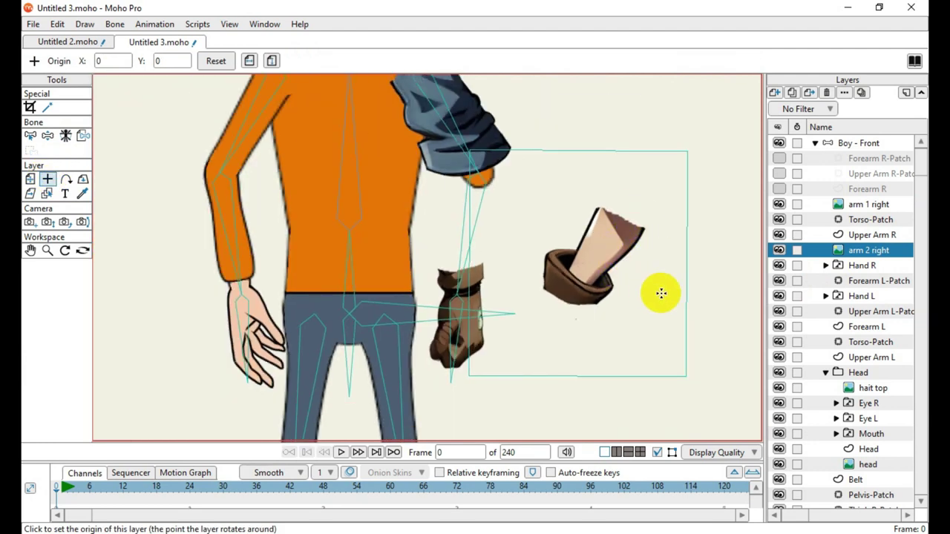
left_click(30, 181)
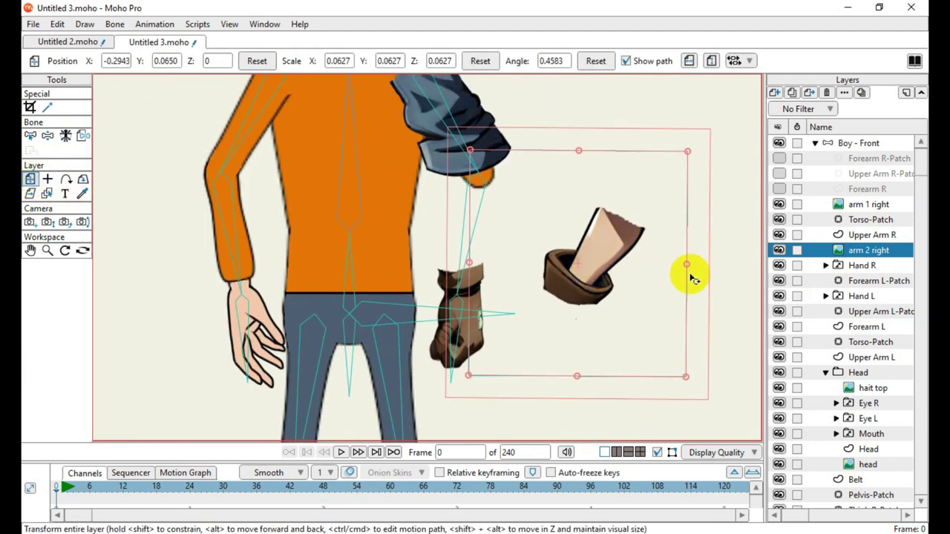
left_click_drag(688, 265, 667, 261)
left_click_drag(433, 146, 478, 359)
left_click_drag(601, 277, 564, 210)
left_click_drag(648, 293, 484, 212)
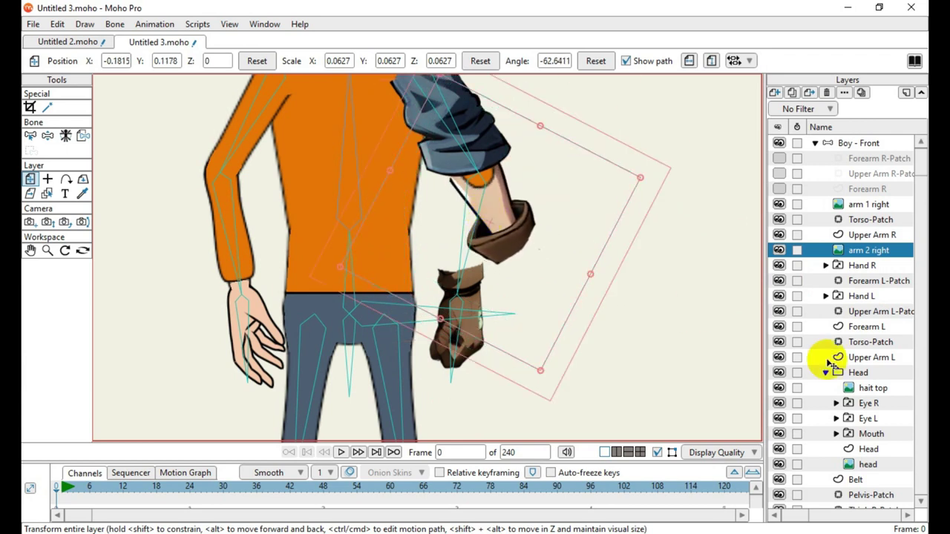
Hide the Upper Arm R layer and set arm 2 right clear of the arm at about X -0.2924, Y 0.0765, angled about -56°
left_click(779, 235)
scroll(693, 322, "down", 5)
scroll(505, 340, "up", 6)
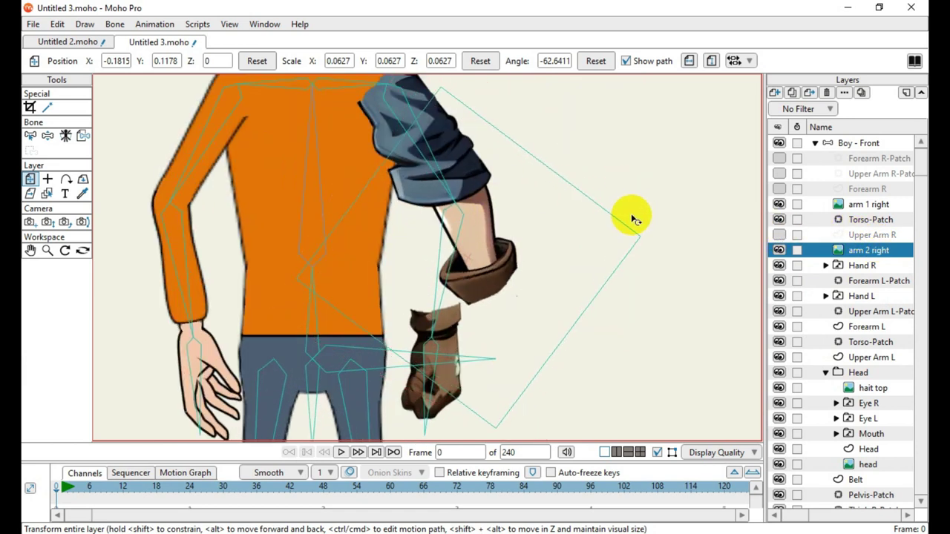
left_click_drag(623, 206, 608, 316)
scroll(564, 272, "up", 4)
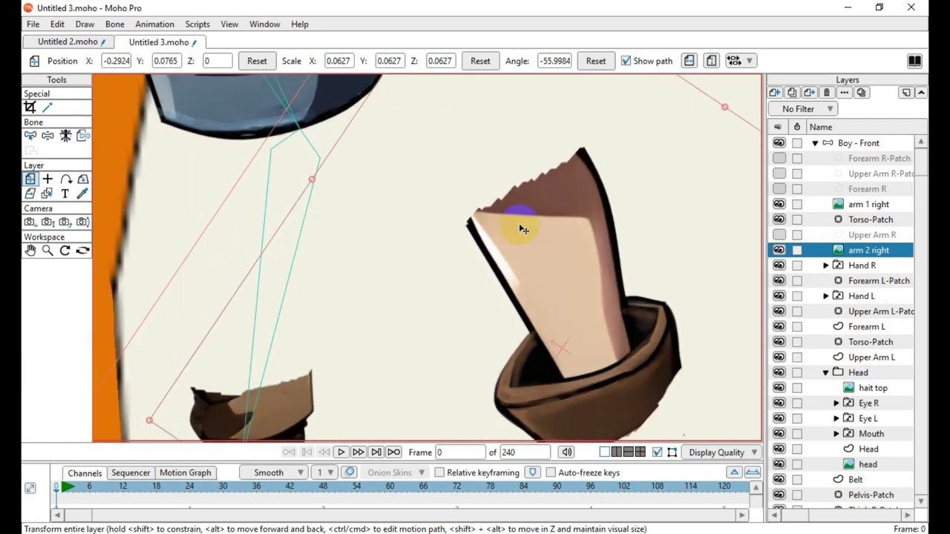
Set the origin of arm 2 right at the forearm's upper edge, at about X -0.8066, Y 0.8046
left_click(46, 180)
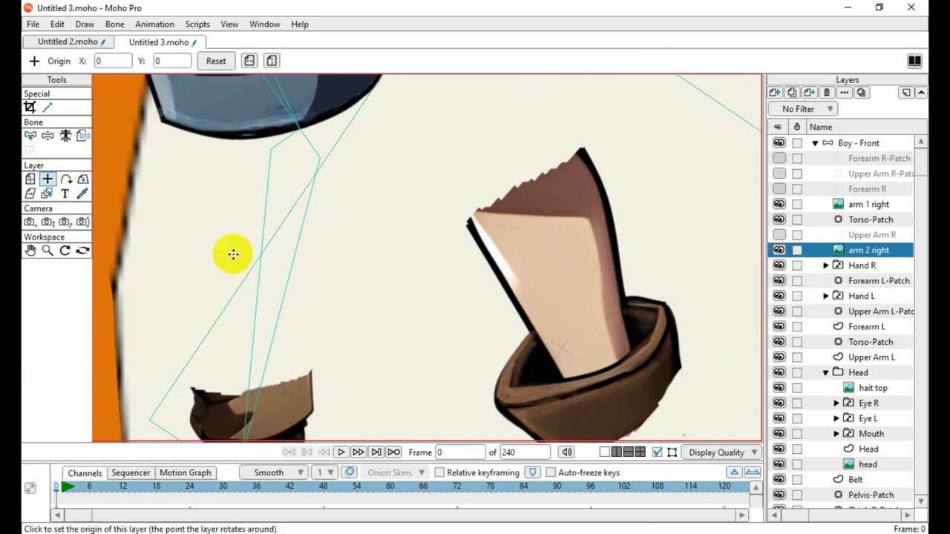
left_click(535, 203)
scroll(535, 202, "down", 8)
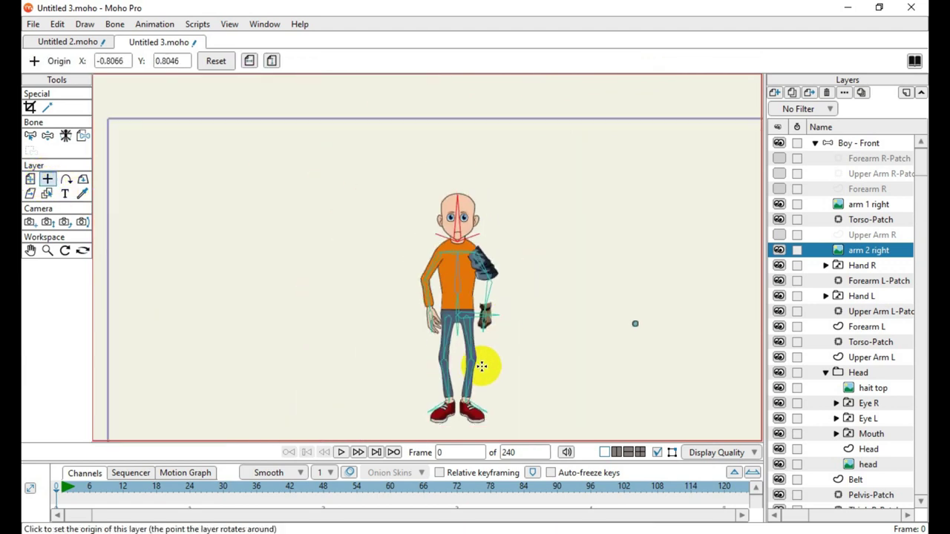
scroll(512, 374, "up", 3)
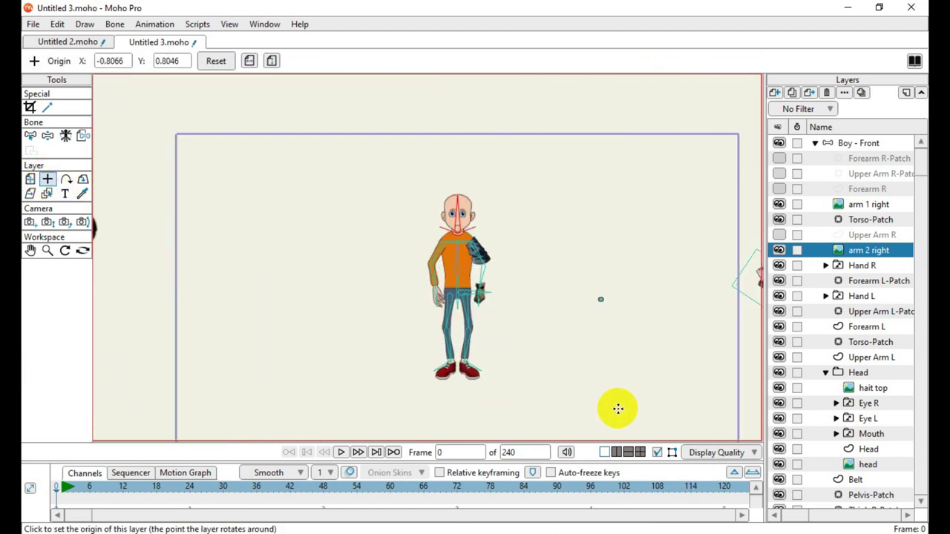
Bring the arm 2 right image back beside the character's arm, at about X 0.5560, Y -0.6727
left_click(29, 179)
scroll(444, 211, "down", 4)
scroll(569, 241, "up", 3)
left_click_drag(682, 262, 445, 265)
scroll(421, 251, "up", 10)
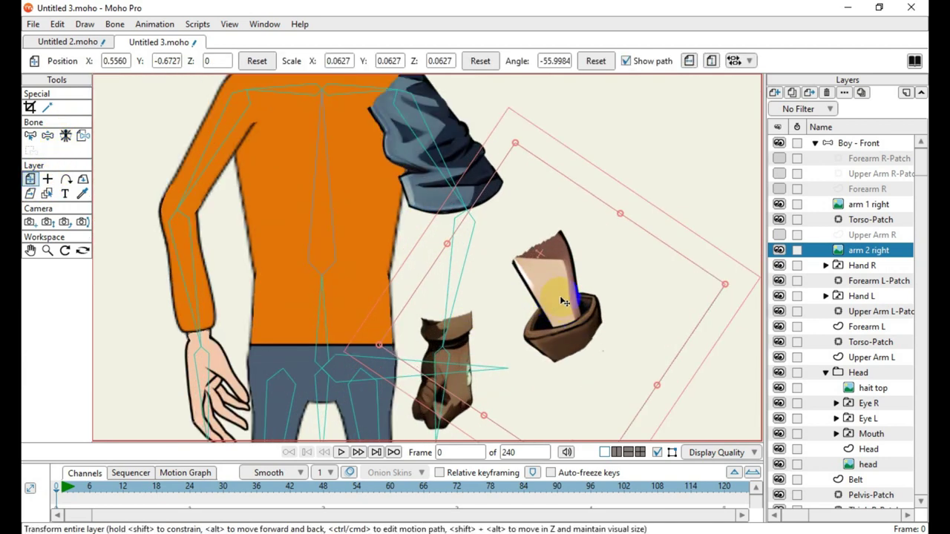
Align the origin of arm 2 right with the elbow bone joint under the sleeve, at about X 0.6405, Y -0.6226
scroll(570, 271, "up", 2)
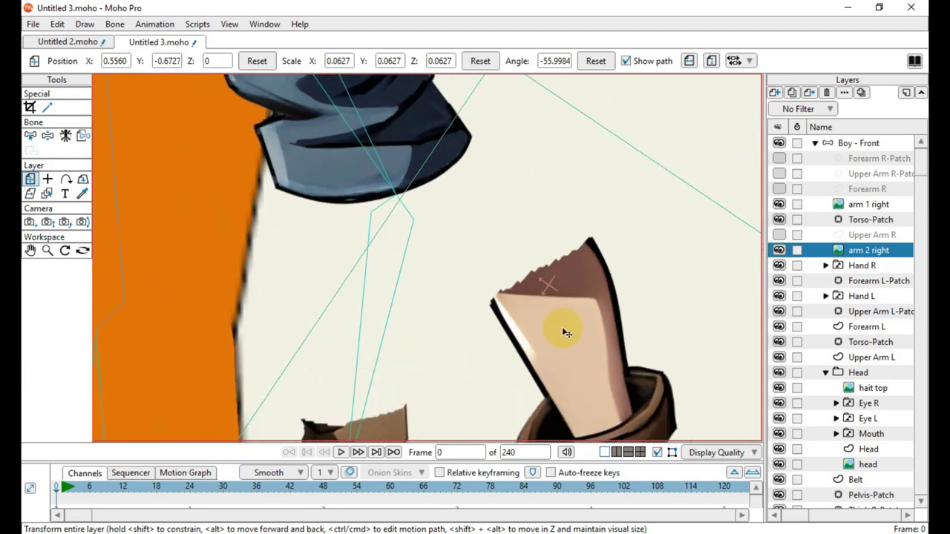
left_click_drag(564, 333, 429, 250)
scroll(429, 228, "up", 2)
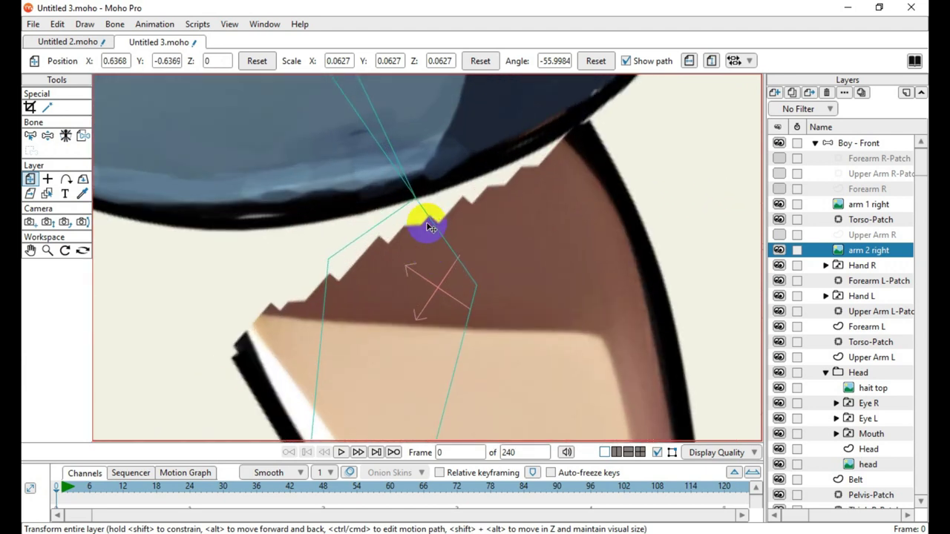
left_click_drag(509, 301, 495, 189)
scroll(548, 157, "down", 10)
scroll(587, 282, "up", 2)
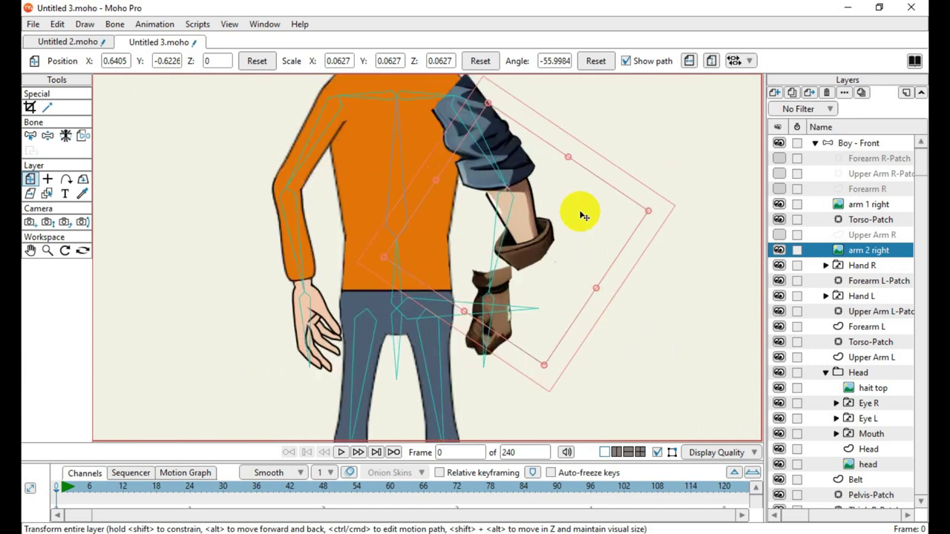
Rotate arm 2 right to about -28.32° along the forearm bone and nudge it to about X 0.6409, Y -0.6204
scroll(585, 216, "up", 8)
scroll(547, 255, "down", 8)
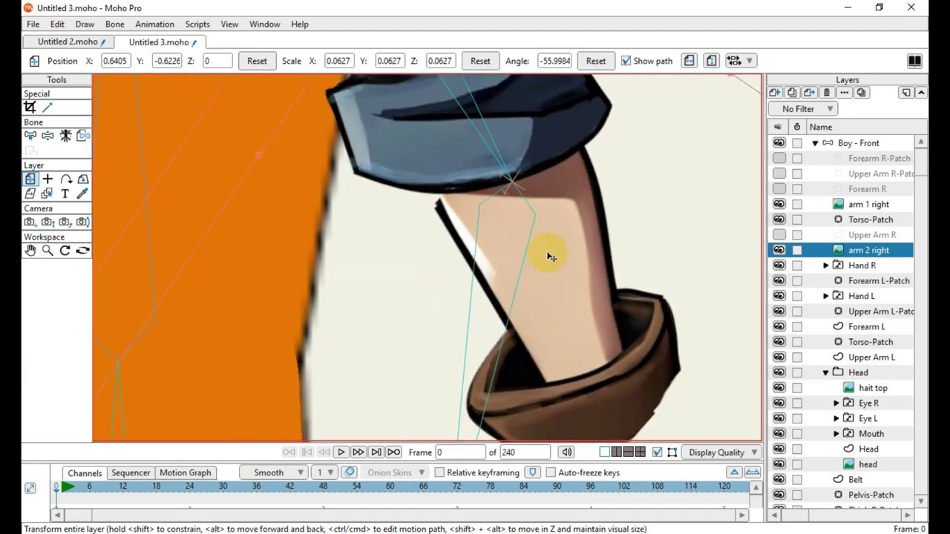
left_click_drag(658, 293, 588, 314)
scroll(543, 289, "up", 6)
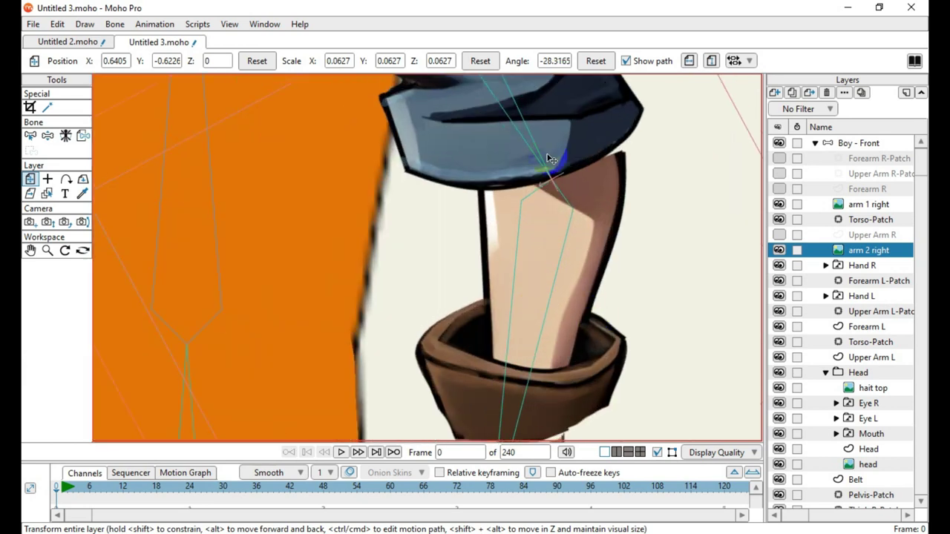
scroll(555, 288, "down", 4)
scroll(526, 383, "up", 3)
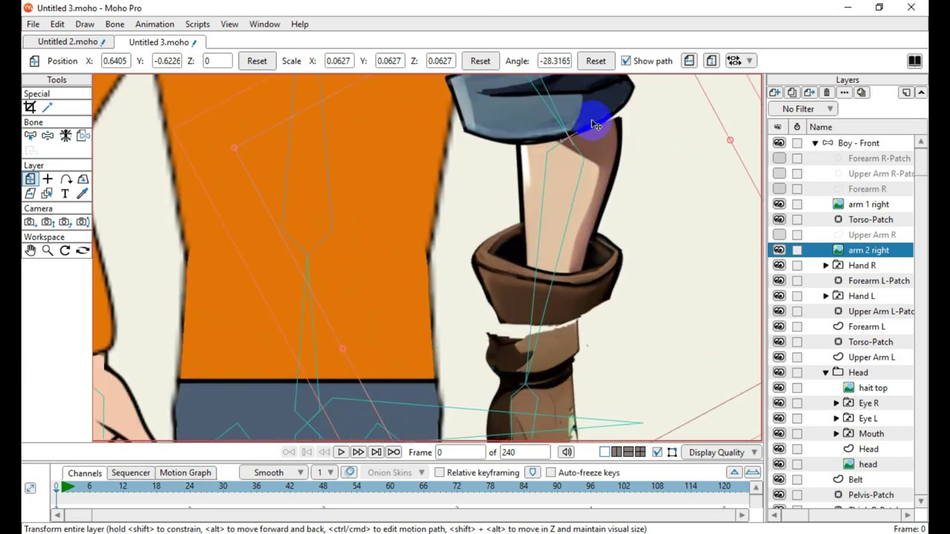
mouse_move(598, 193)
left_mouse_down()
mouse_move(594, 185)
mouse_move(613, 191)
mouse_move(598, 191)
left_mouse_up()
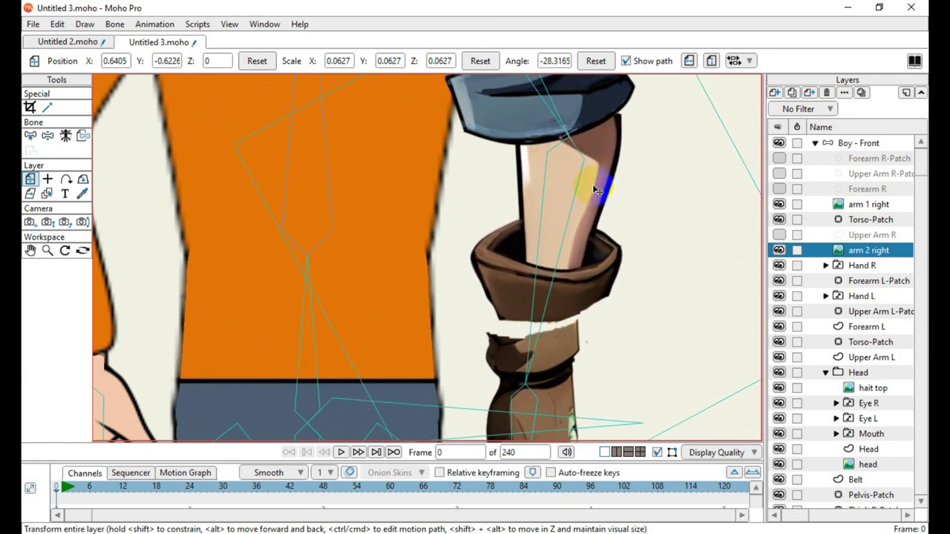
scroll(582, 185, "down", 4)
scroll(496, 326, "up", 3)
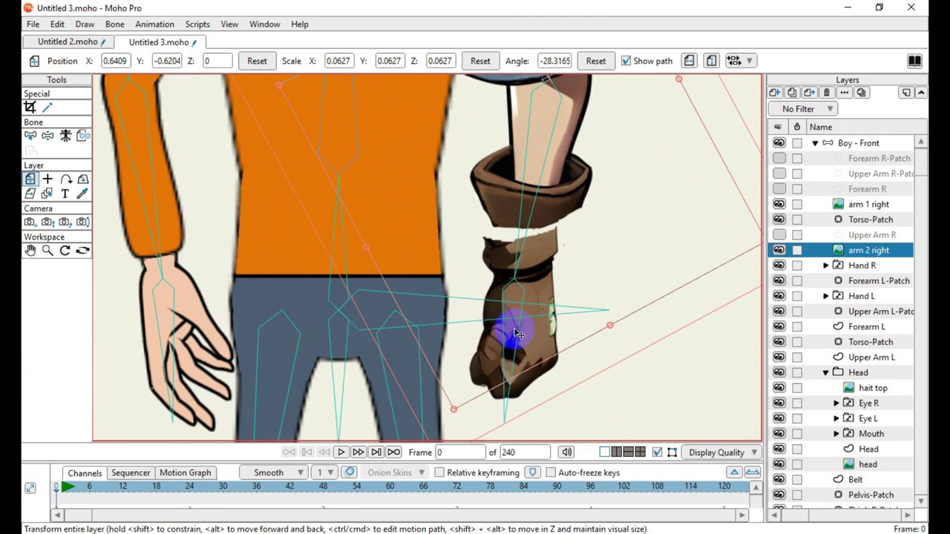
scroll(518, 335, "up", 2)
scroll(524, 247, "down", 3)
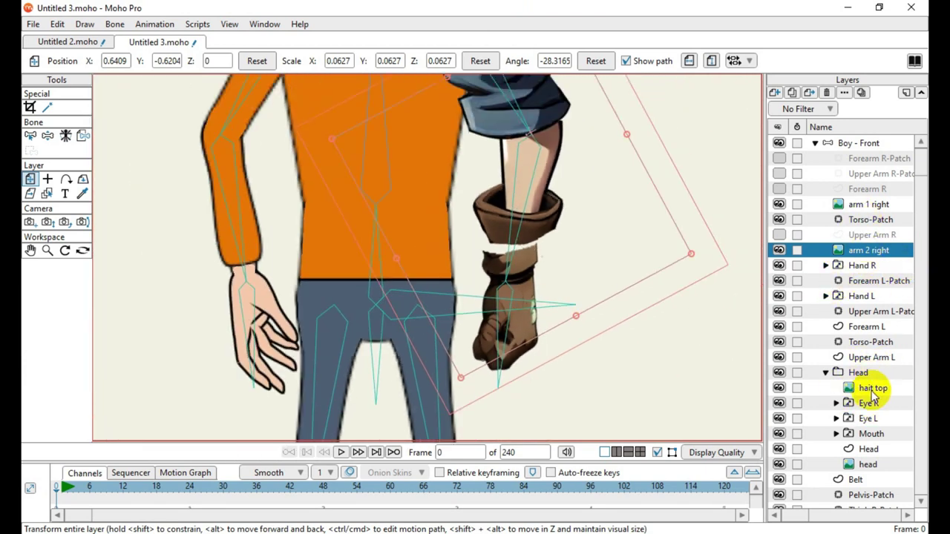
Move the hand right image in the Hand R group up into the brown cuff, at about X 5.3705, Y -17.264
left_click(826, 266)
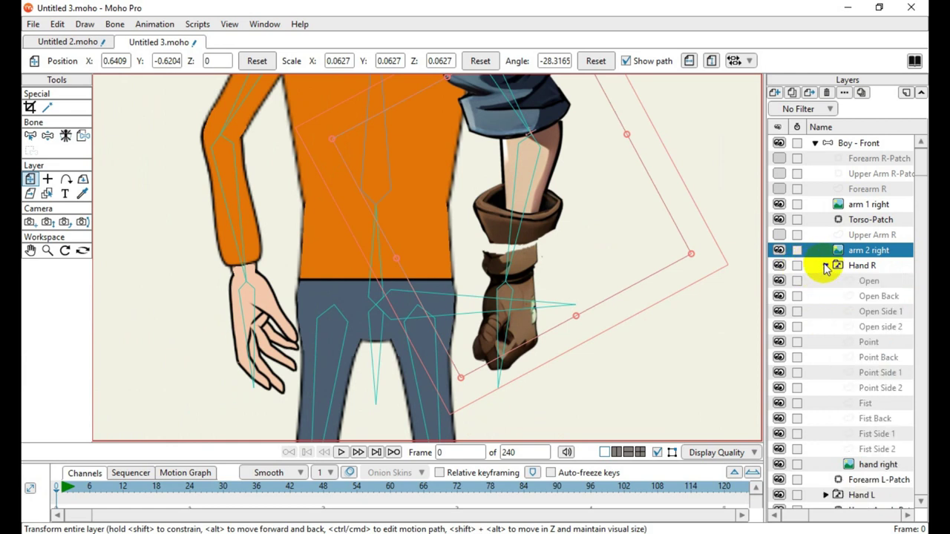
left_click(878, 466)
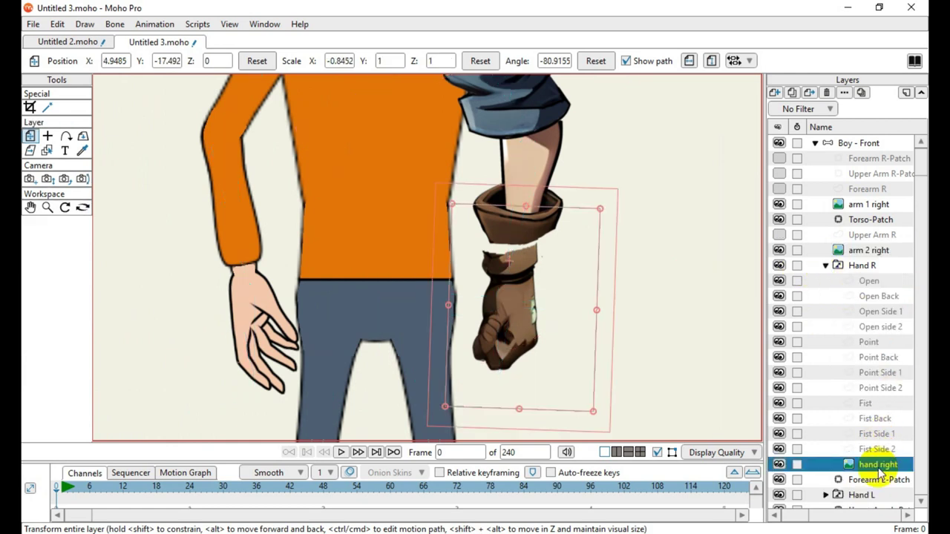
scroll(550, 301, "up", 5)
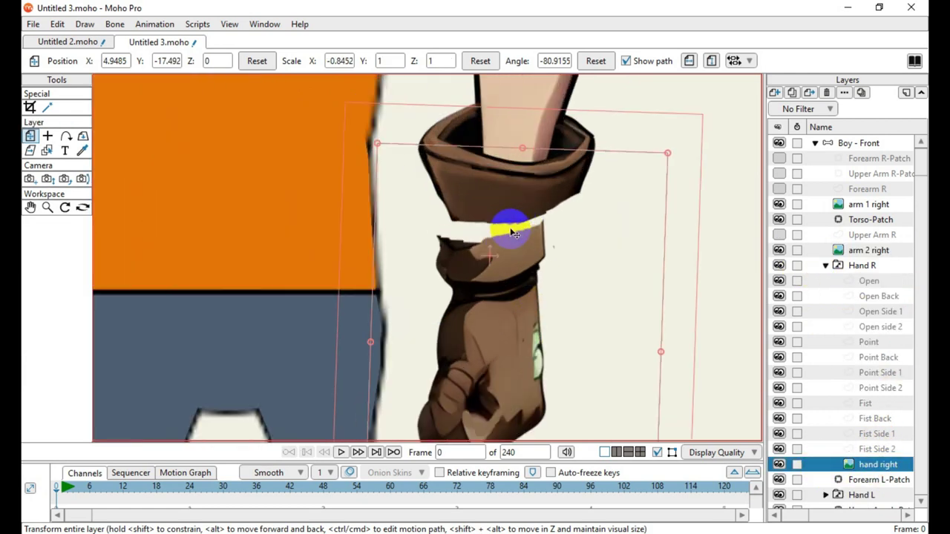
left_click_drag(524, 316, 550, 303)
scroll(549, 303, "down", 6)
scroll(549, 336, "up", 1)
scroll(539, 265, "up", 5)
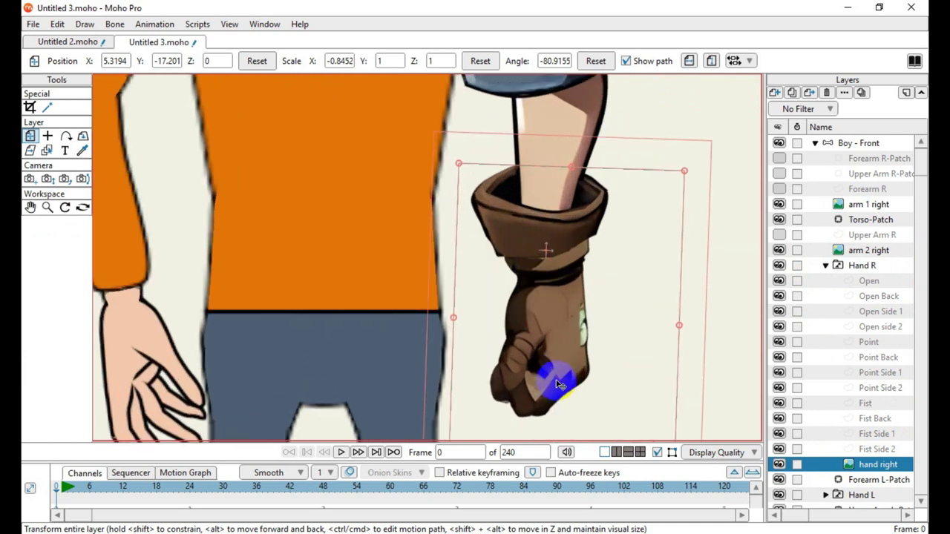
left_click_drag(573, 344, 574, 337)
scroll(616, 381, "down", 5)
scroll(621, 378, "up", 5)
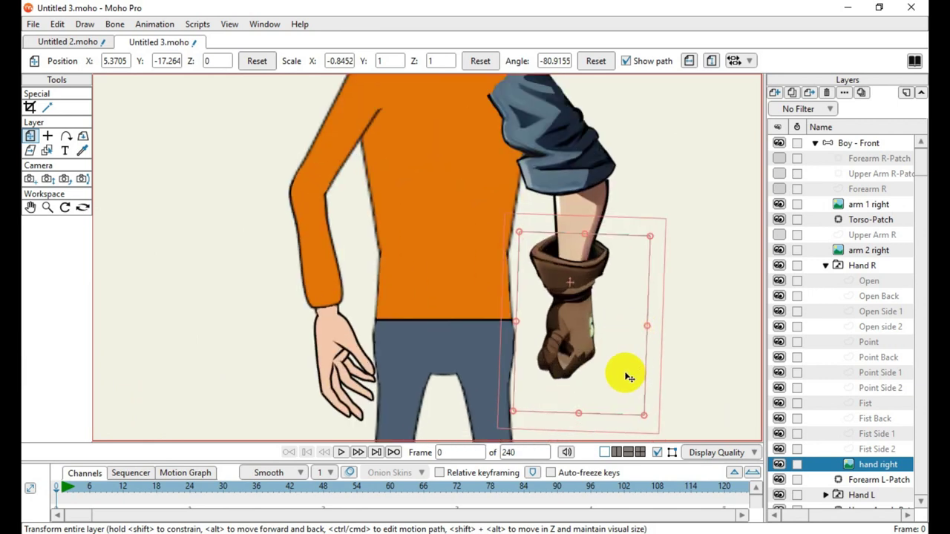
Scrub the animation to check how the right arm and hand images follow the bones, examining the wrist closely at frame 80
left_click(859, 205)
scroll(630, 329, "down", 3)
scroll(630, 251, "up", 2)
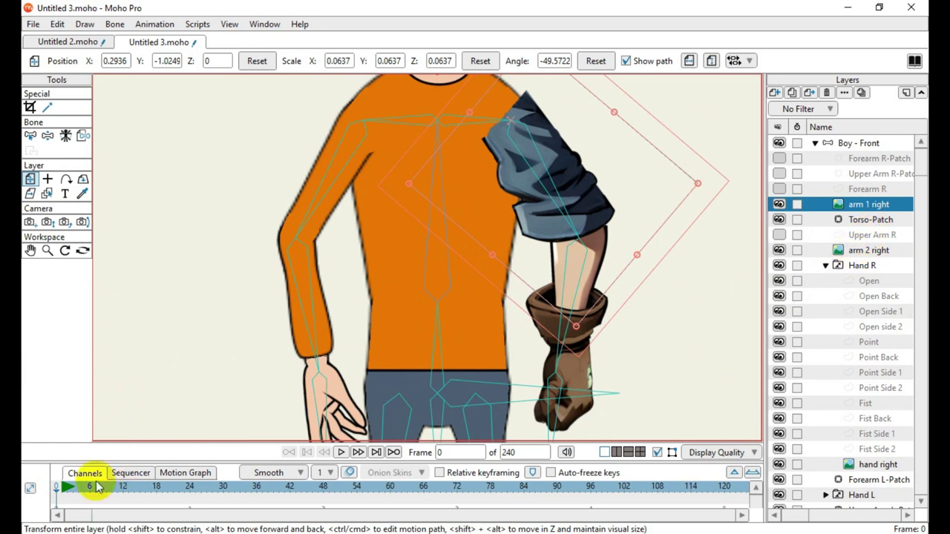
left_click_drag(97, 486, 450, 495)
left_click_drag(304, 479, 148, 472)
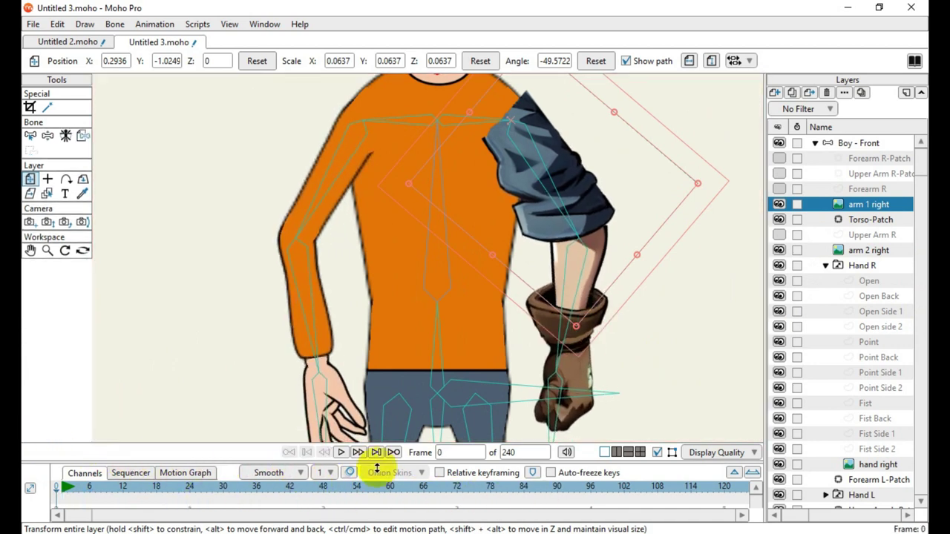
scroll(567, 239, "down", 3)
scroll(566, 239, "up", 3)
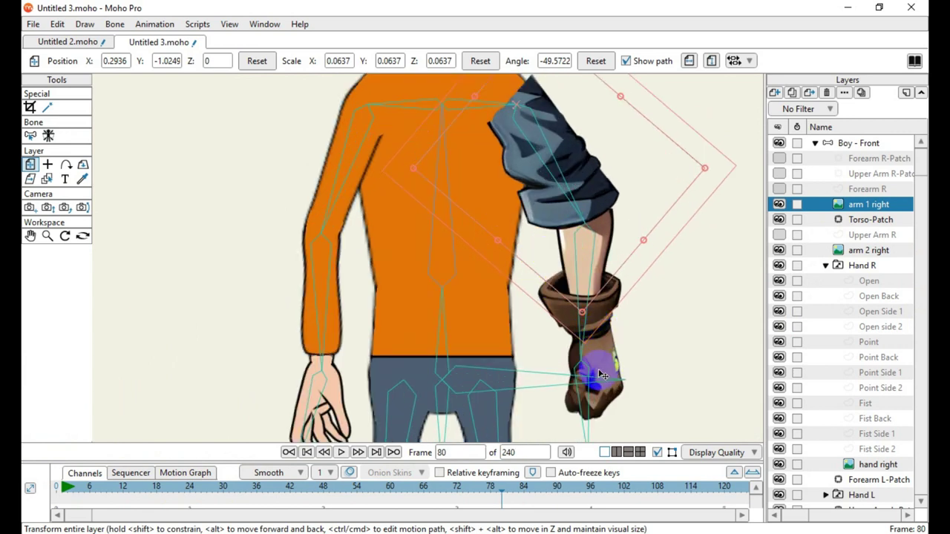
scroll(603, 375, "up", 2)
scroll(569, 377, "up", 2)
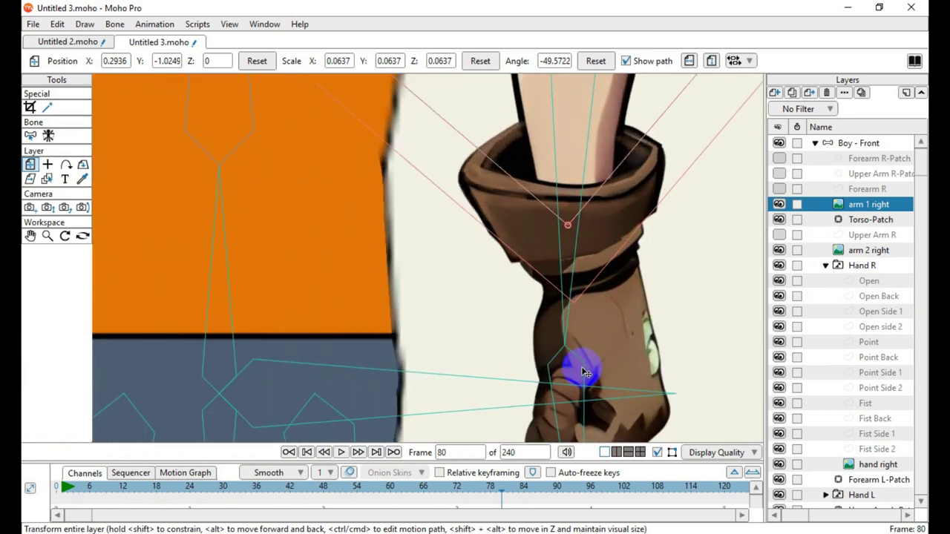
Return the timeline to frame 0 and examine how the right arm and hand images fit the whole character
scroll(580, 360, "down", 2)
scroll(583, 260, "down", 2)
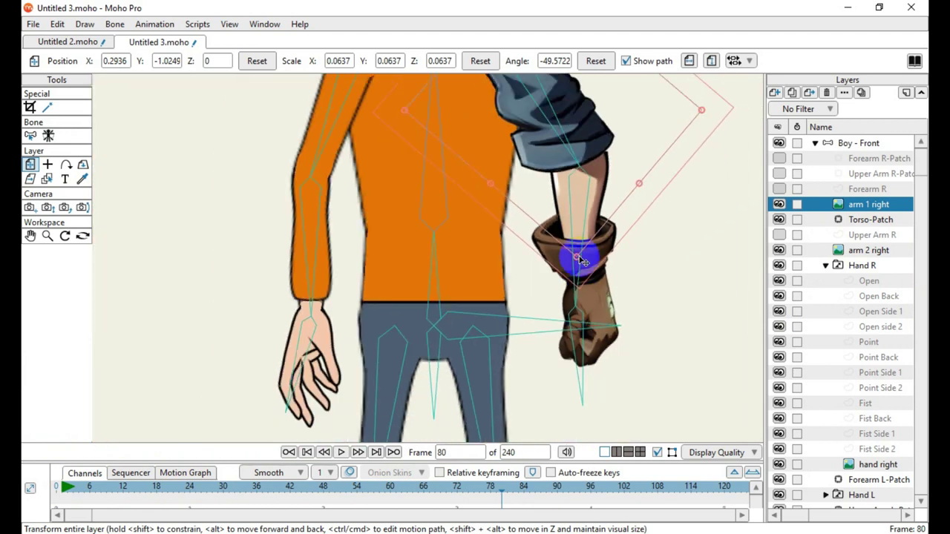
scroll(578, 248, "up", 2)
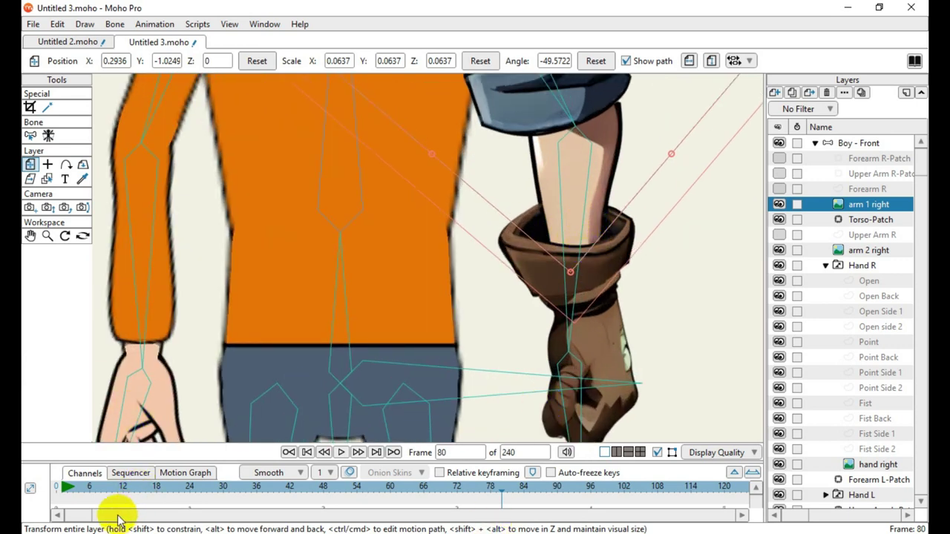
left_click_drag(88, 497, 42, 478)
scroll(630, 185, "down", 5)
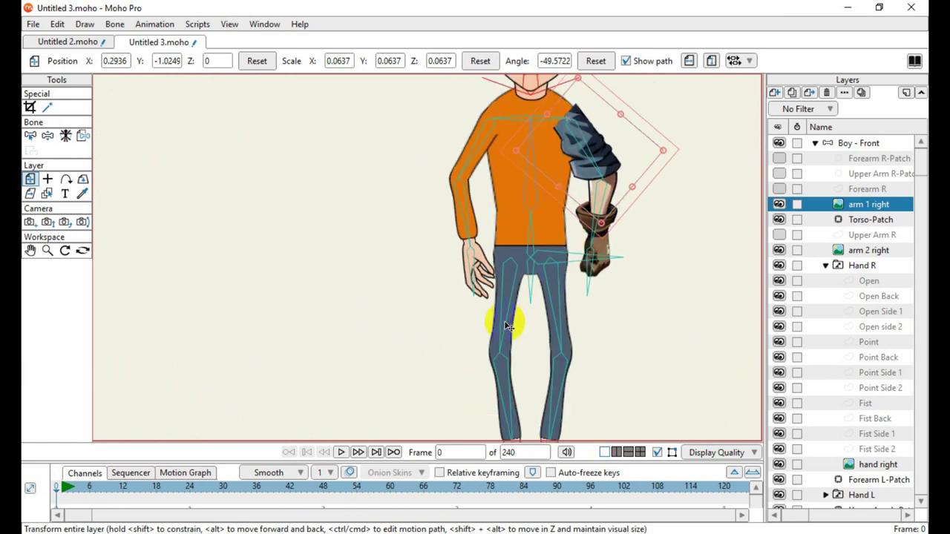
scroll(626, 174, "up", 2)
scroll(558, 126, "up", 1)
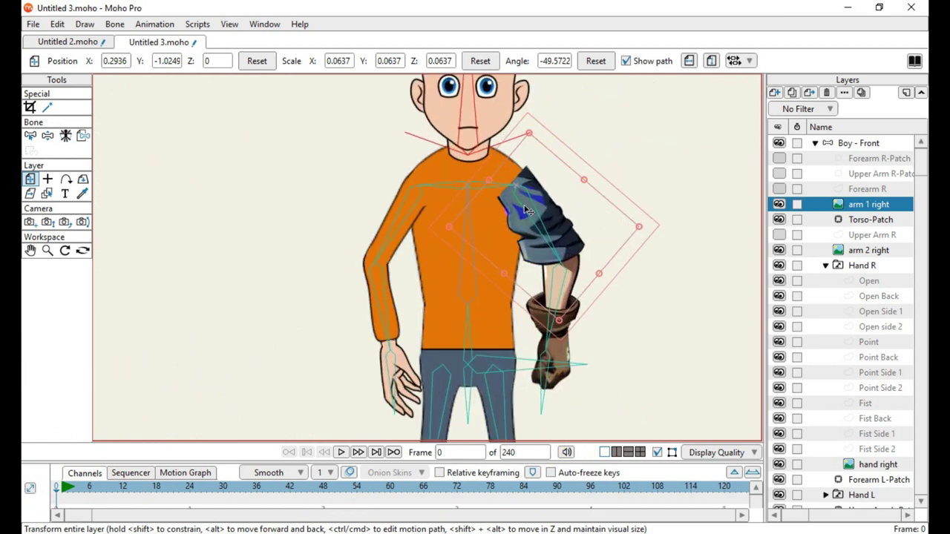
scroll(523, 232, "down", 3)
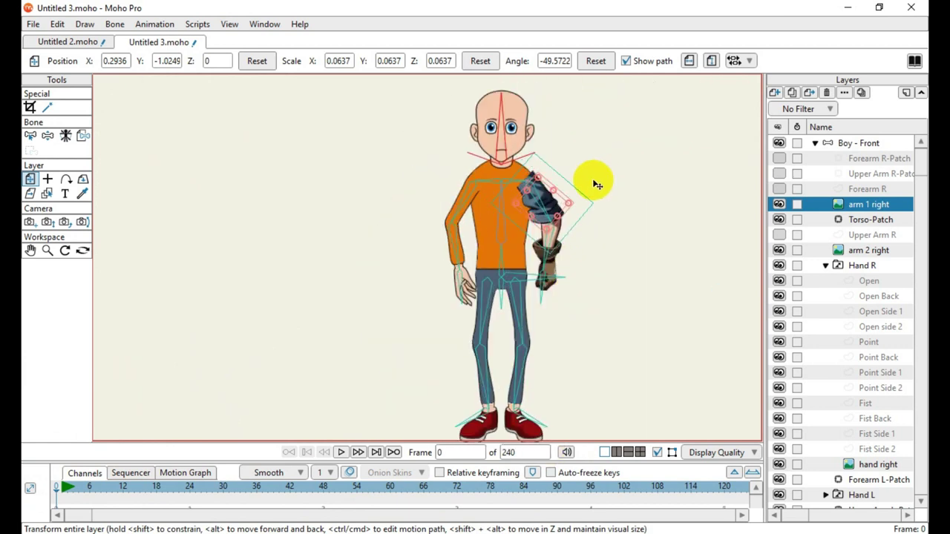
scroll(563, 237, "up", 2)
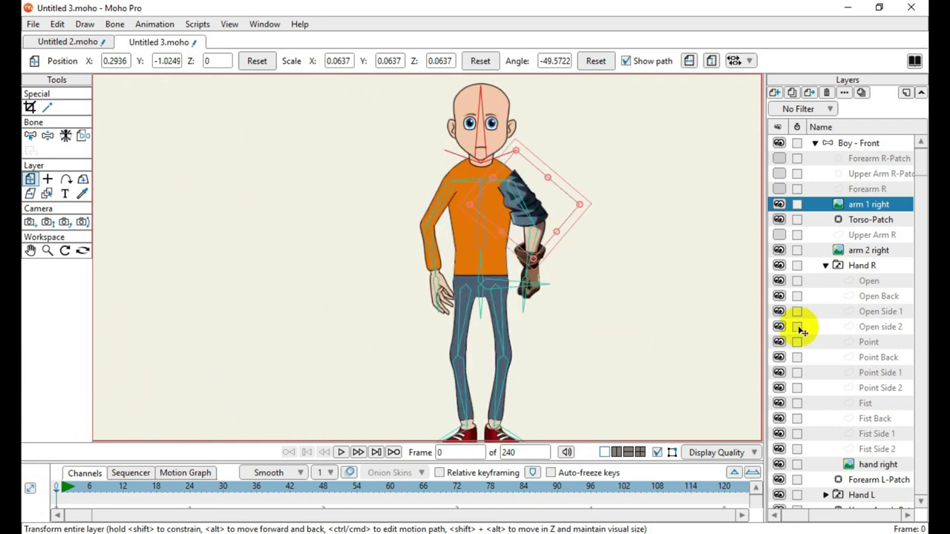
Move the body image to about X -0.4799, Y -0.0864 near the character and scale it down uniformly to about 0.0506
left_click_drag(924, 165, 920, 465)
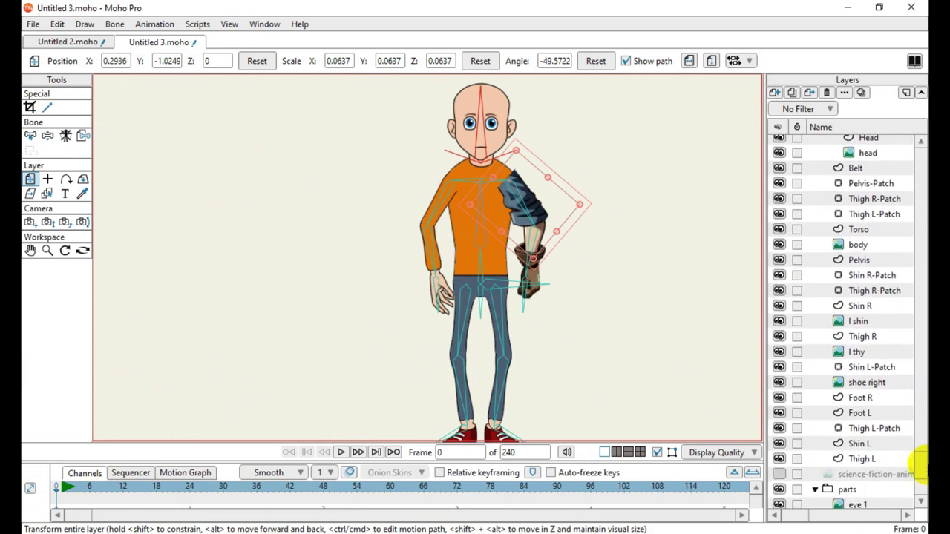
left_click(858, 245)
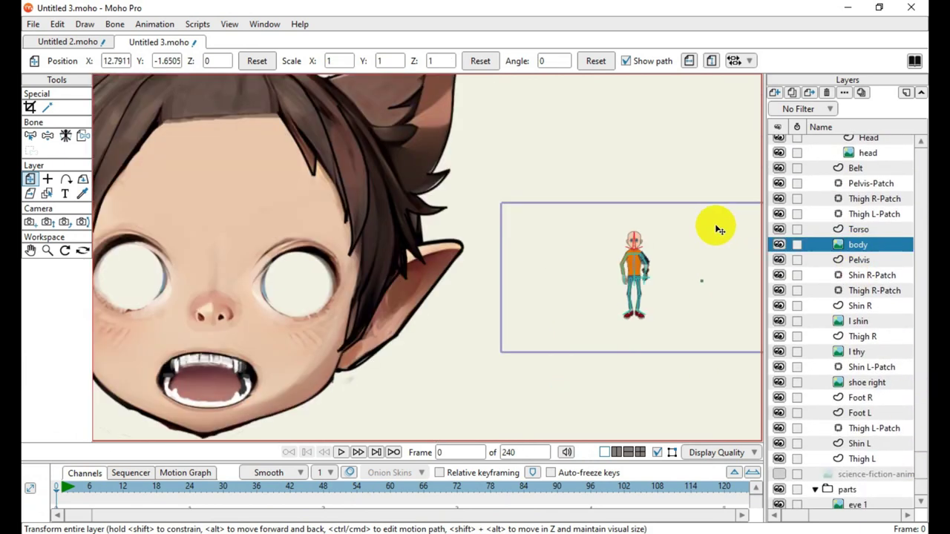
left_click_drag(371, 259, 575, 245)
scroll(622, 218, "up", 5)
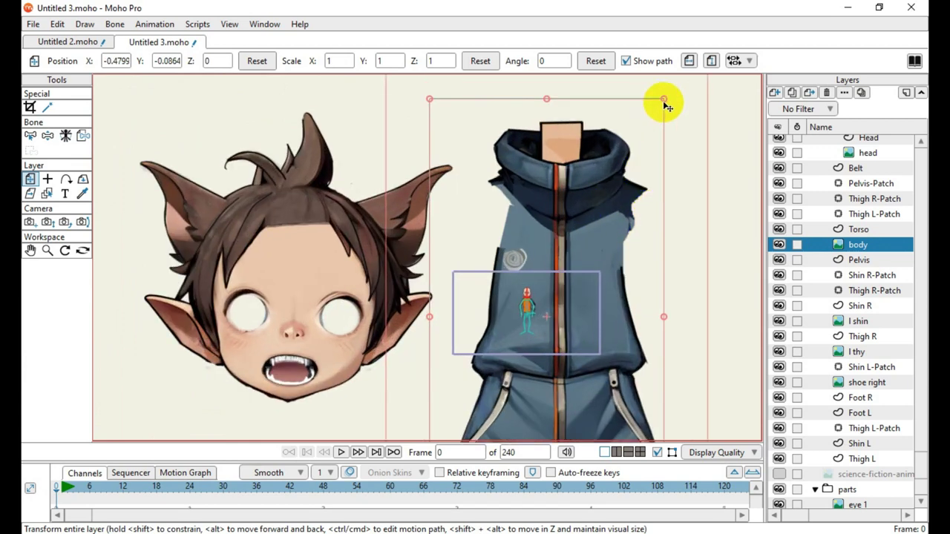
left_click_drag(668, 103, 582, 318)
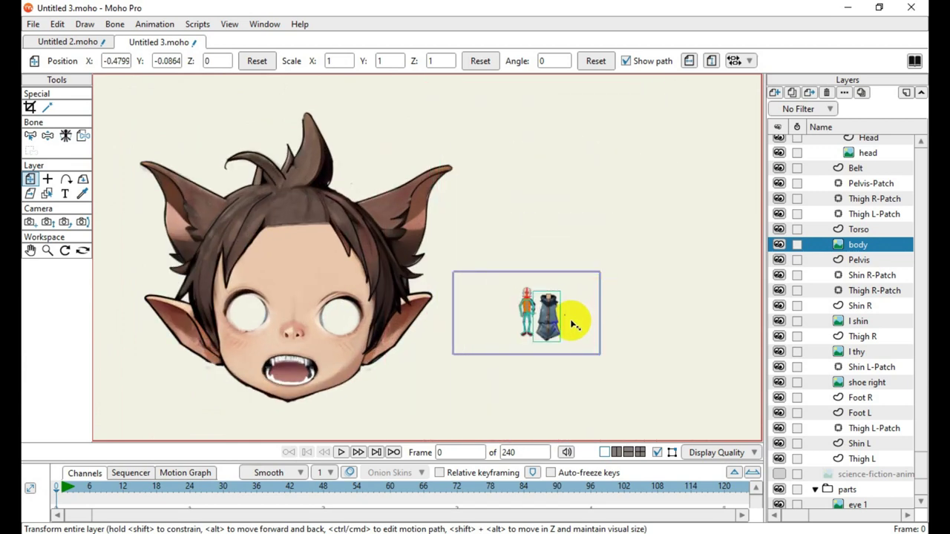
Place the body image beside the character's orange-sleeved arm, at about X 0.3313, Y 0.1598, and hide the Torso layer
scroll(532, 332, "up", 6)
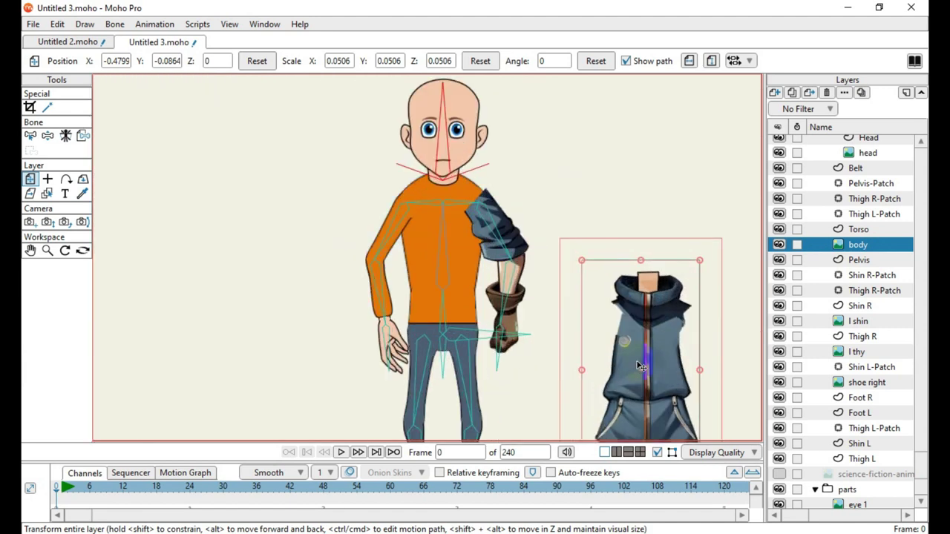
left_click_drag(589, 275, 328, 268)
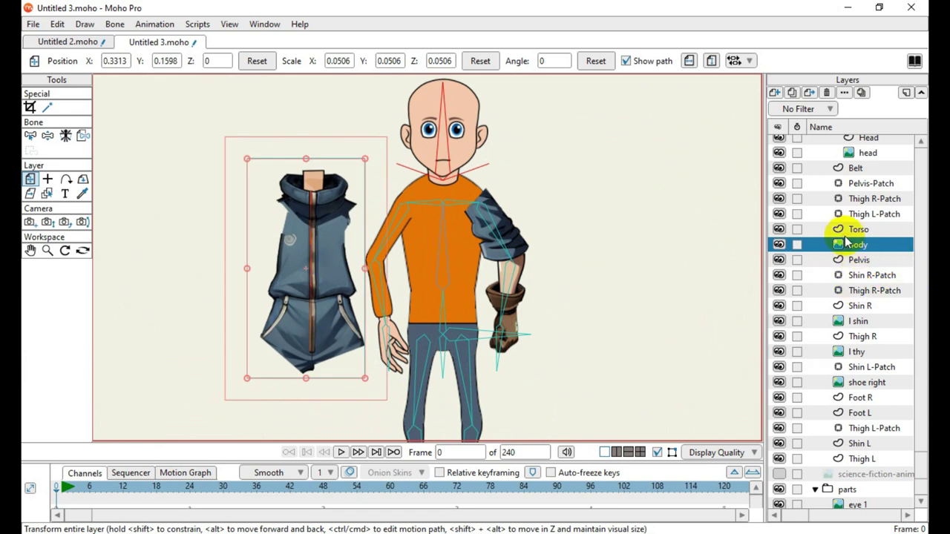
left_click(779, 230)
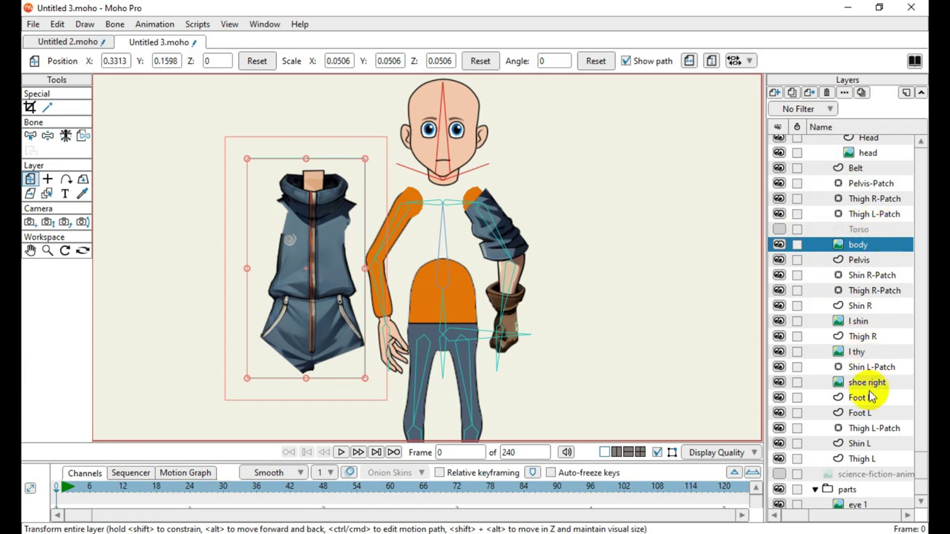
scroll(861, 342, "up", 5)
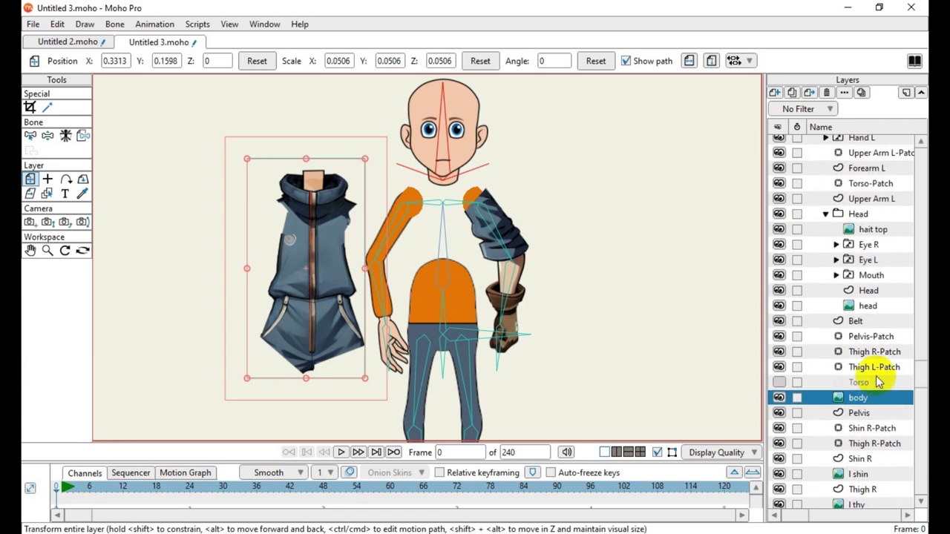